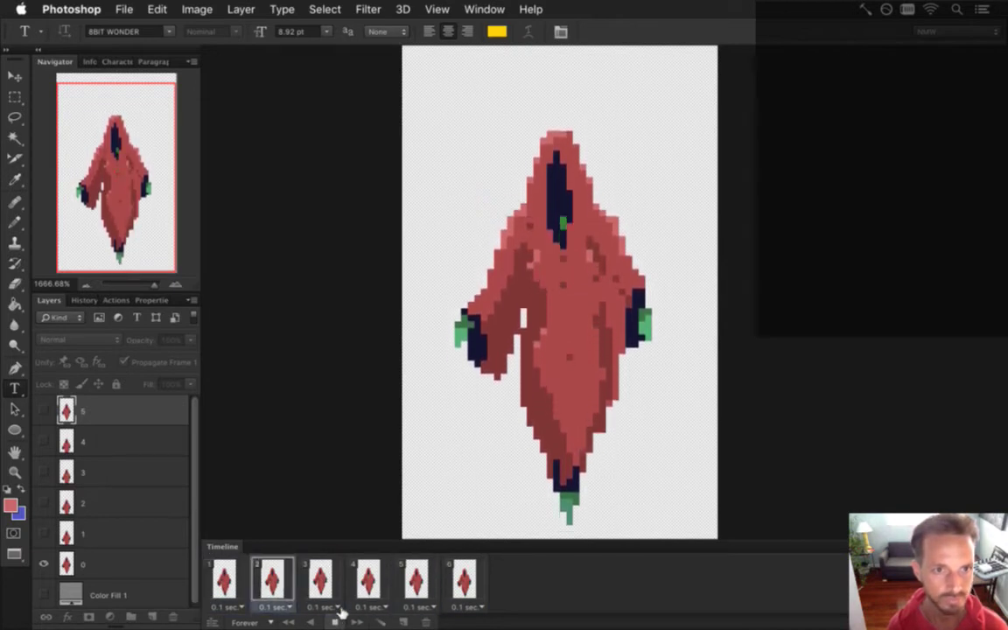
Stop playback and compare frames 1–3, ending on frame 3.
click(336, 622)
click(222, 579)
click(270, 581)
click(317, 581)
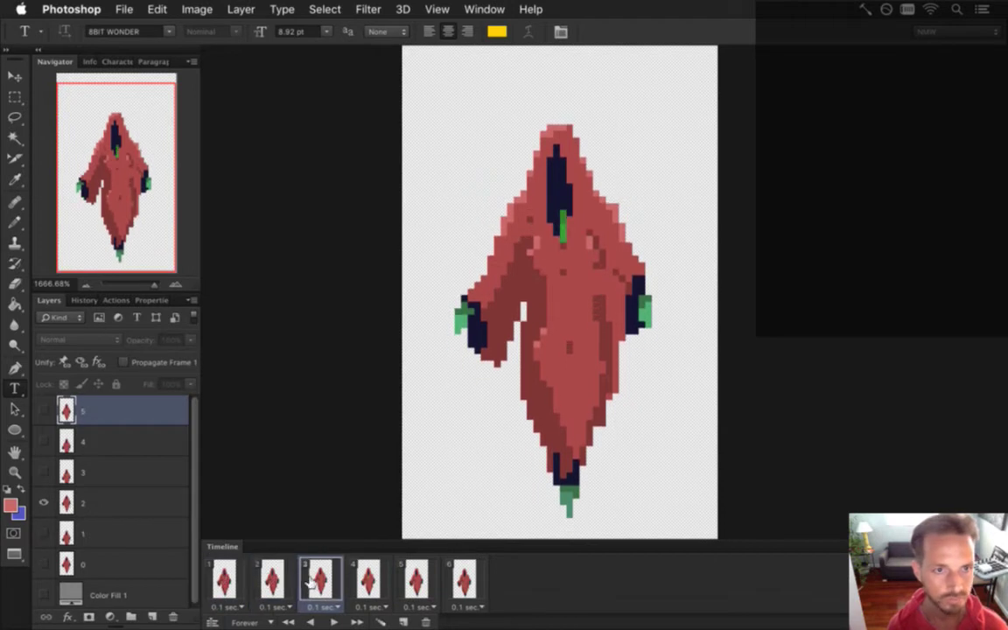
click(224, 580)
click(272, 581)
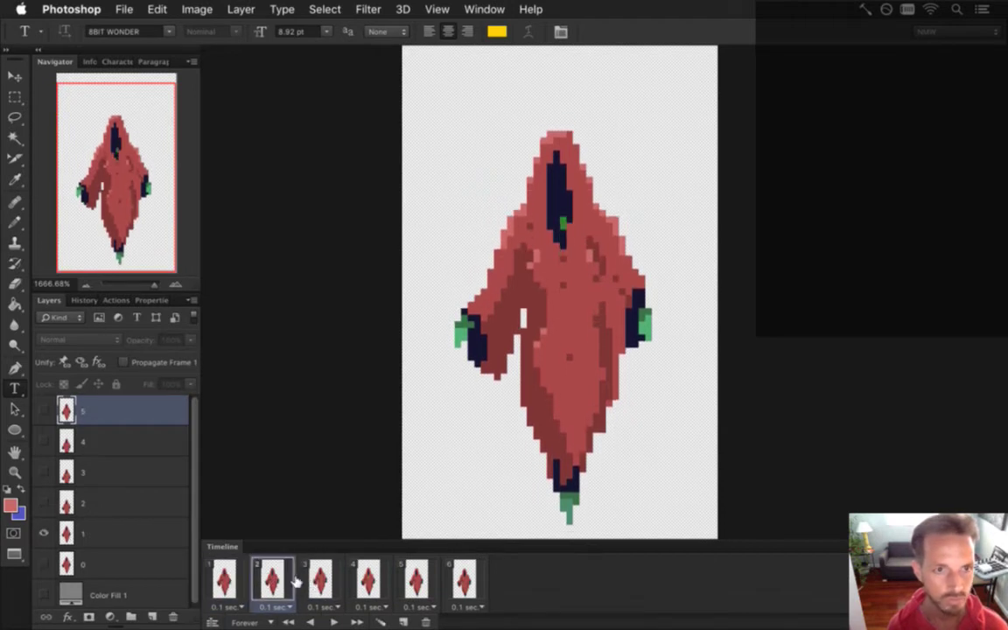
click(312, 581)
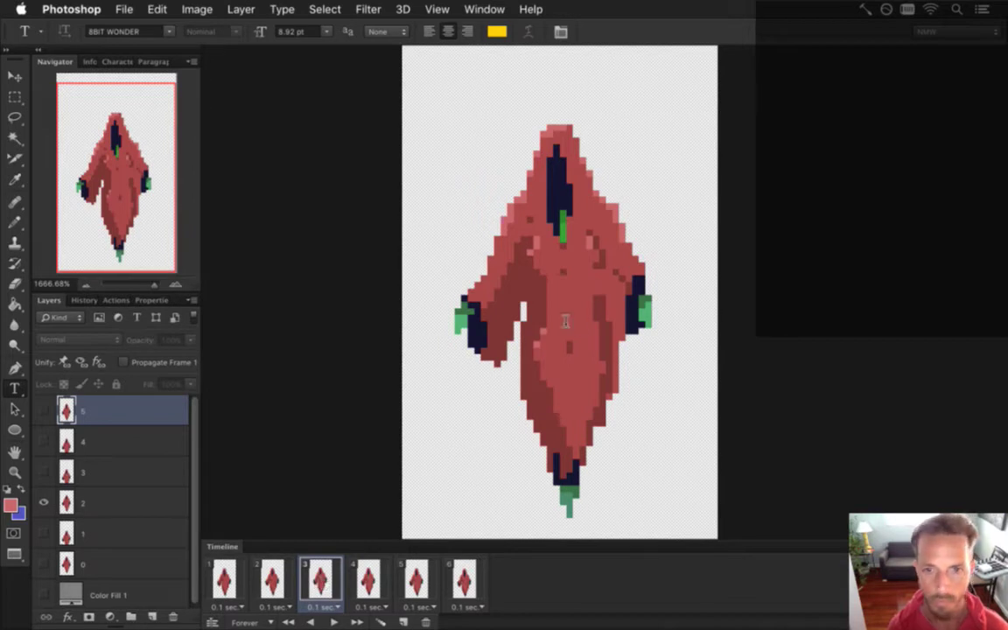
On layer 2, marquee the left green hand and nudge it right.
key(l)
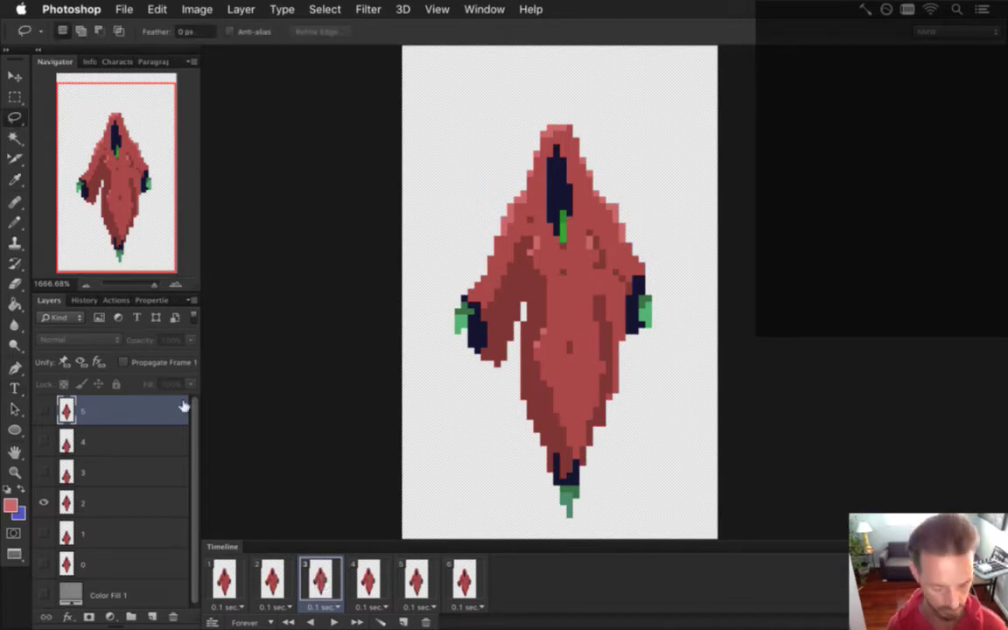
key(m)
click(94, 492)
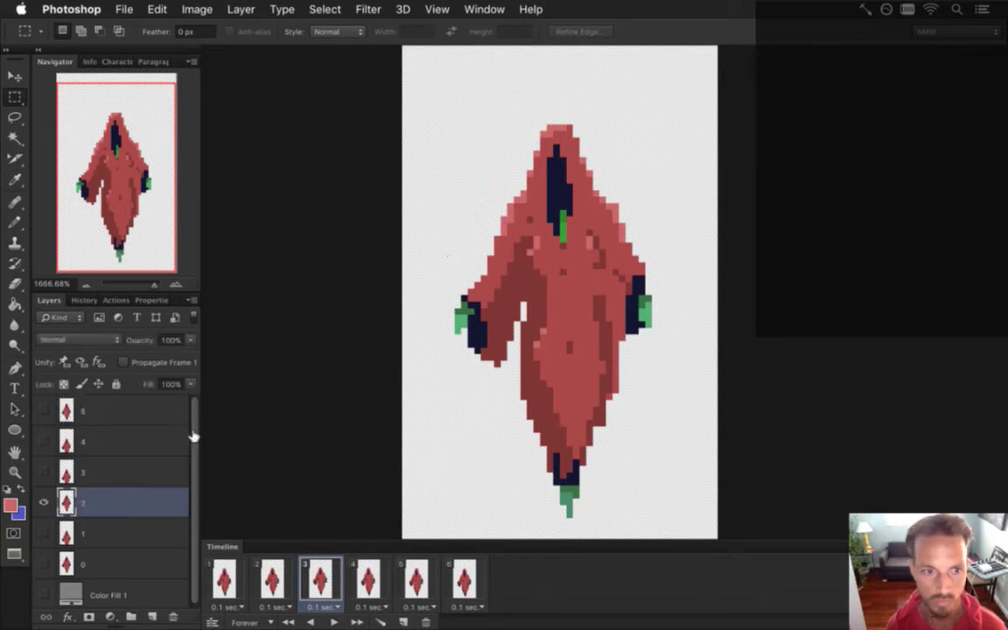
drag(442, 229, 487, 376)
key(v)
key(Right)
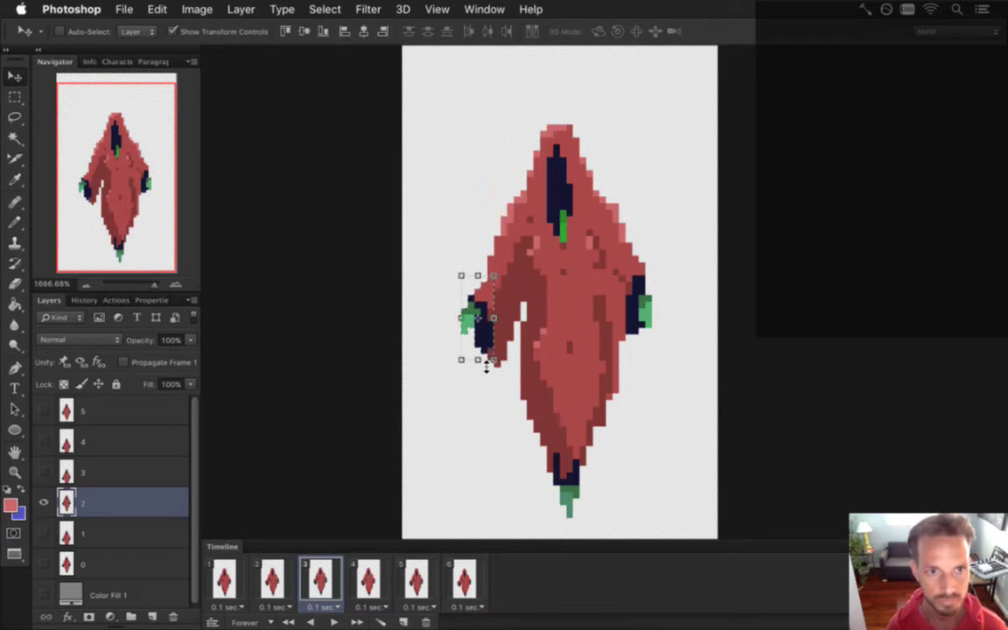
key(m)
Deselect, eyedrop a colour from the sprite and ready the Pencil.
key(ctrl+d)
key(i)
click(490, 263)
key(b)
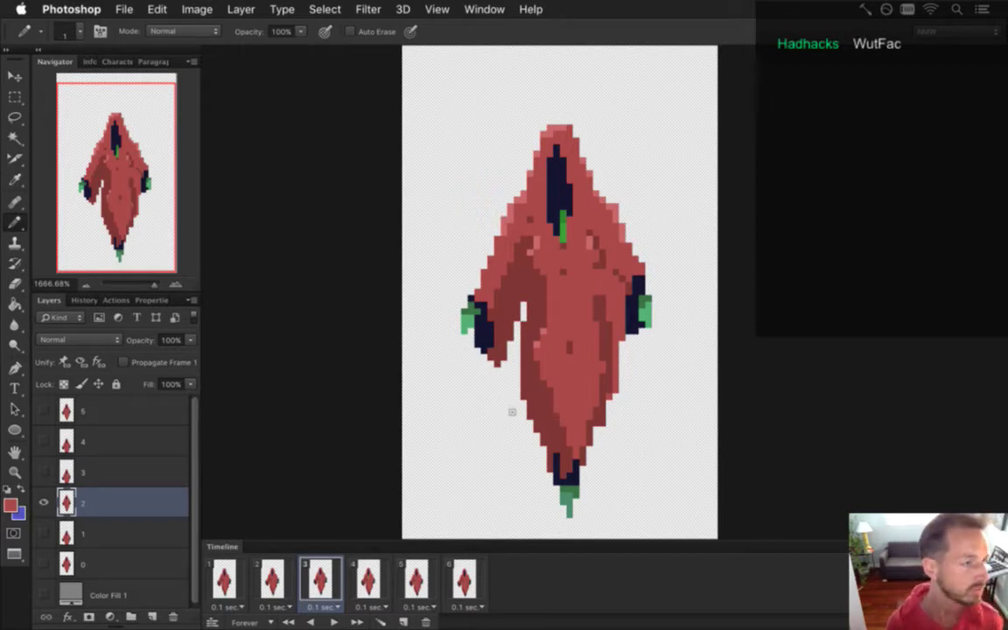
Save the document and preview the animation playback.
key(ctrl+s)
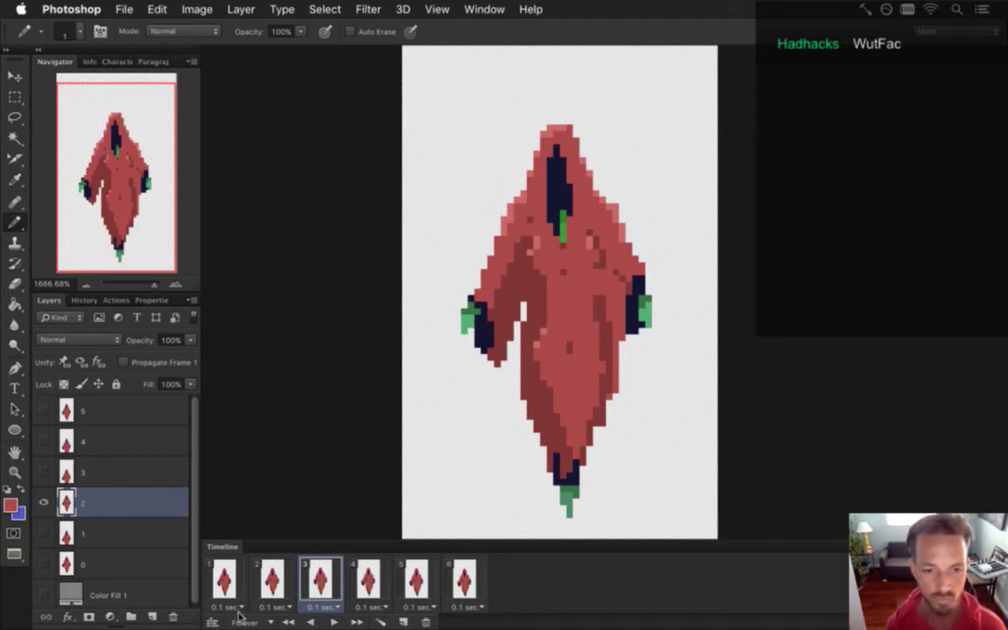
click(333, 622)
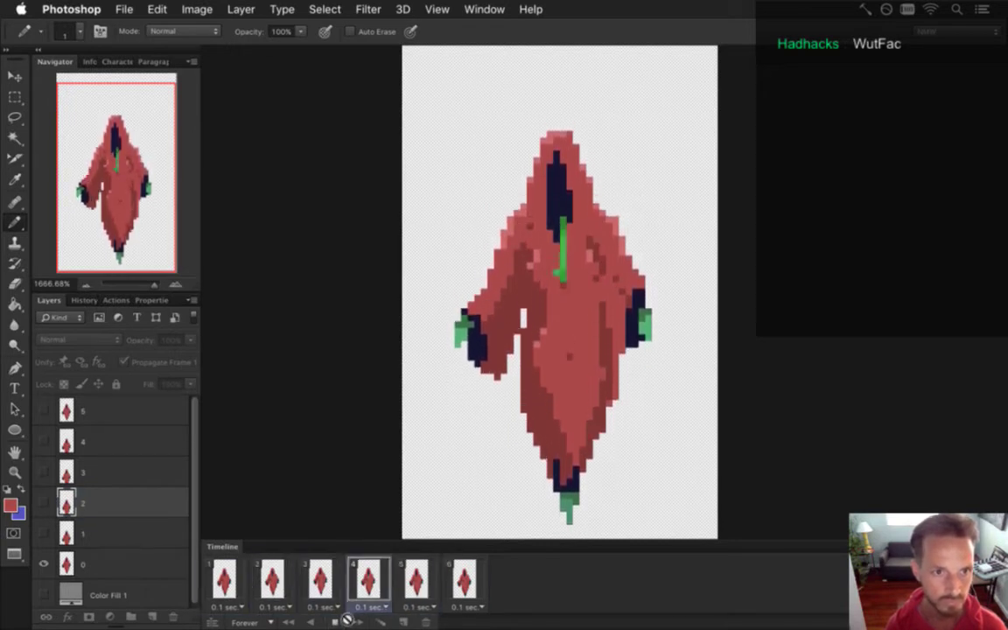
click(334, 622)
On frame 2's layer 1, marquee the left sleeve and shift it down-right.
click(271, 577)
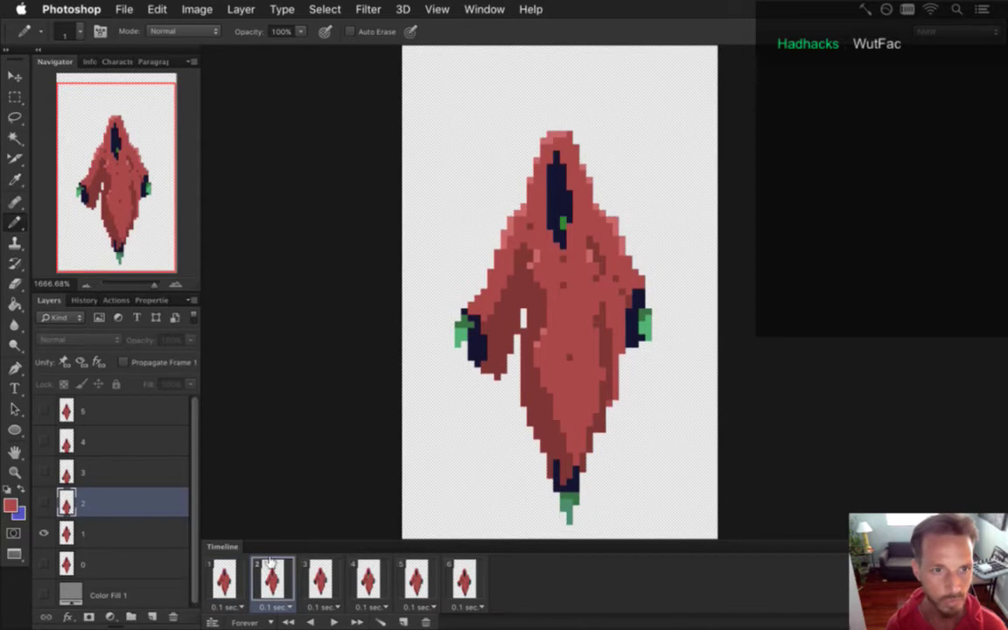
click(96, 533)
key(m)
mouse_move(435, 282)
mouse_down()
mouse_move(475, 387)
mouse_move(486, 392)
mouse_move(492, 382)
mouse_up()
key(v)
key(m)
key(ctrl+d)
key(b)
alt+click(444, 254)
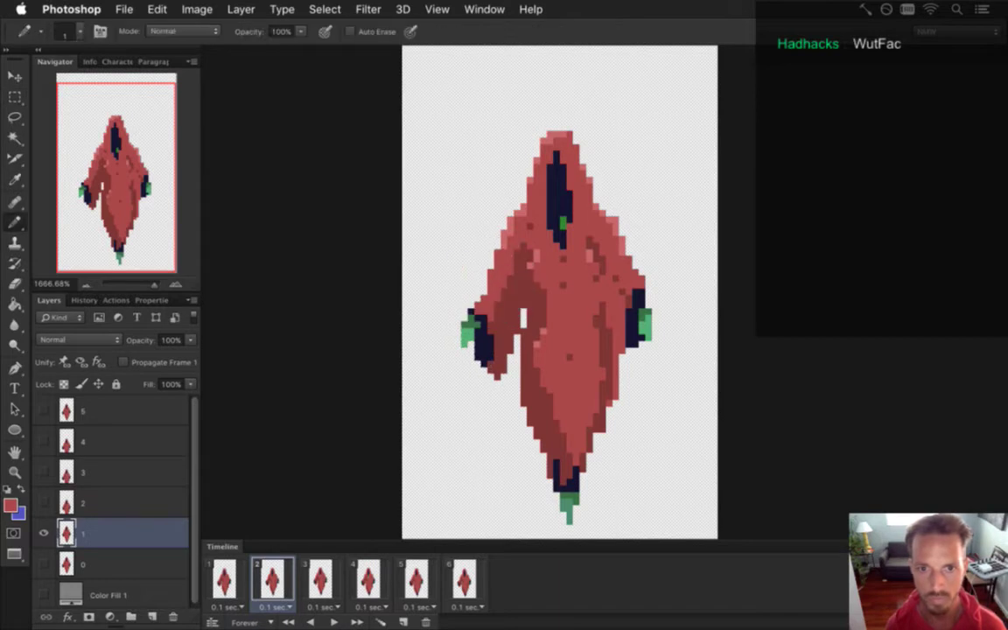
Step through frames 3, 2 and 1, then play the animation to check the motion.
click(318, 574)
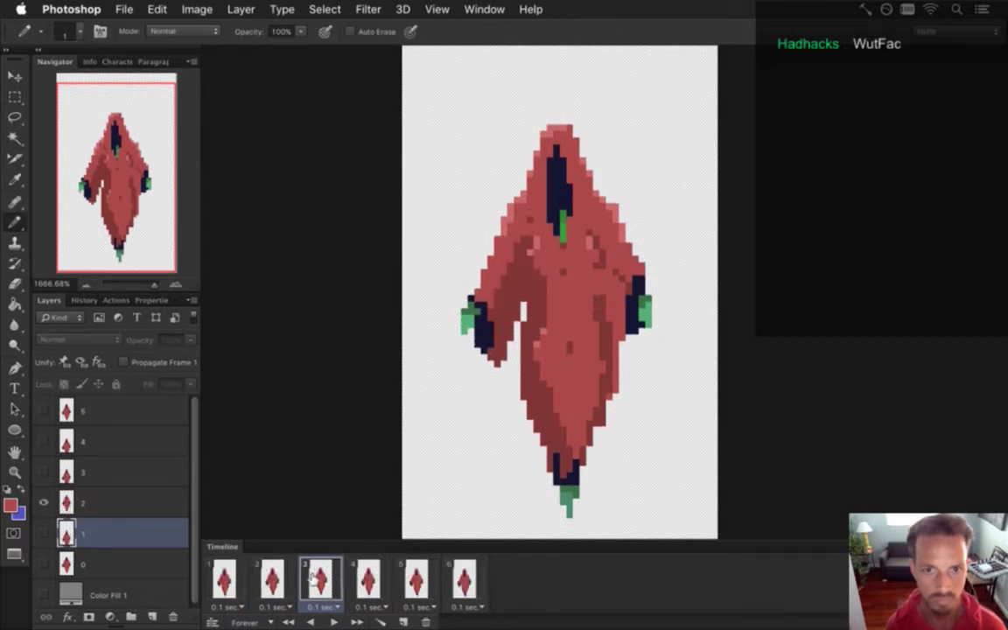
click(272, 577)
click(237, 579)
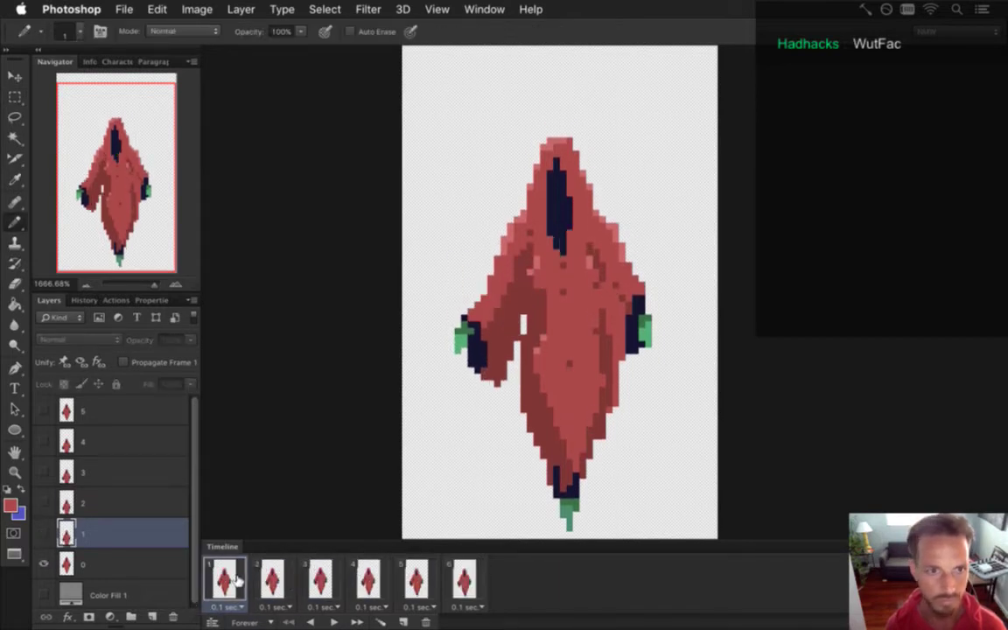
click(336, 621)
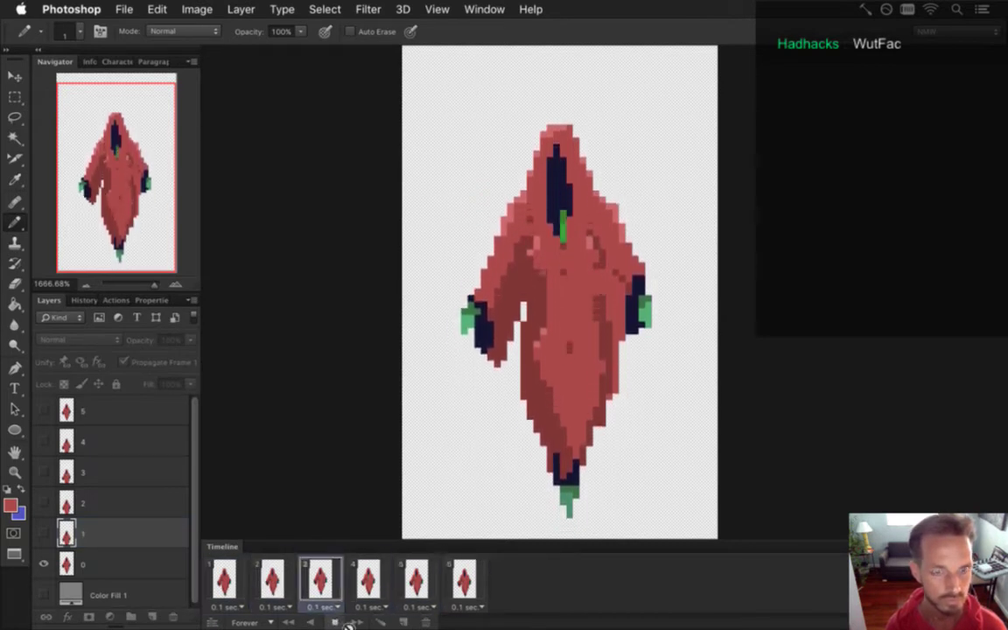
click(225, 579)
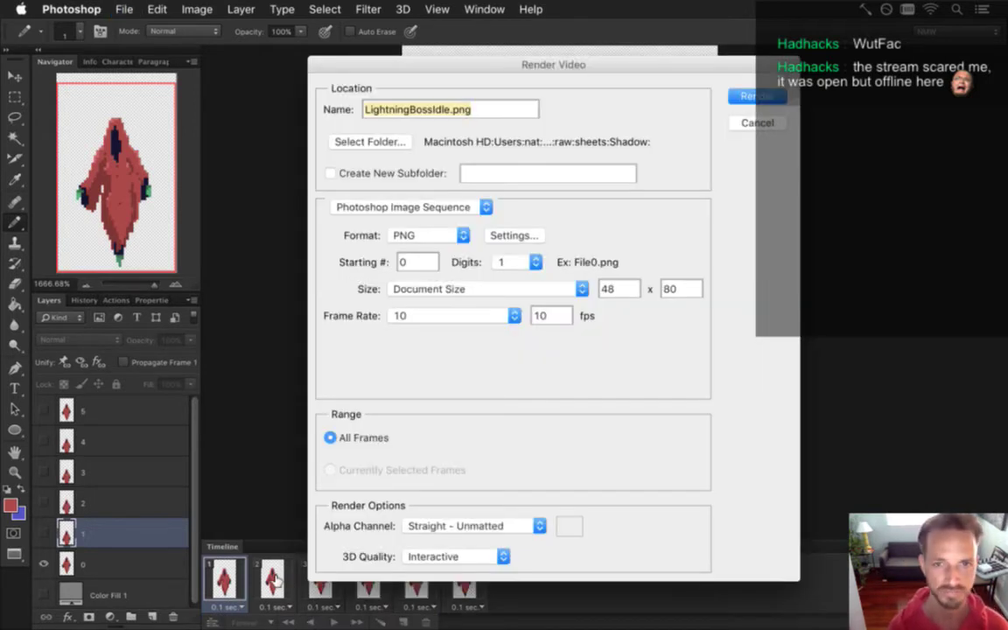
Render the PNG sequence, overwriting the existing LightningBossIdle files.
key(Return)
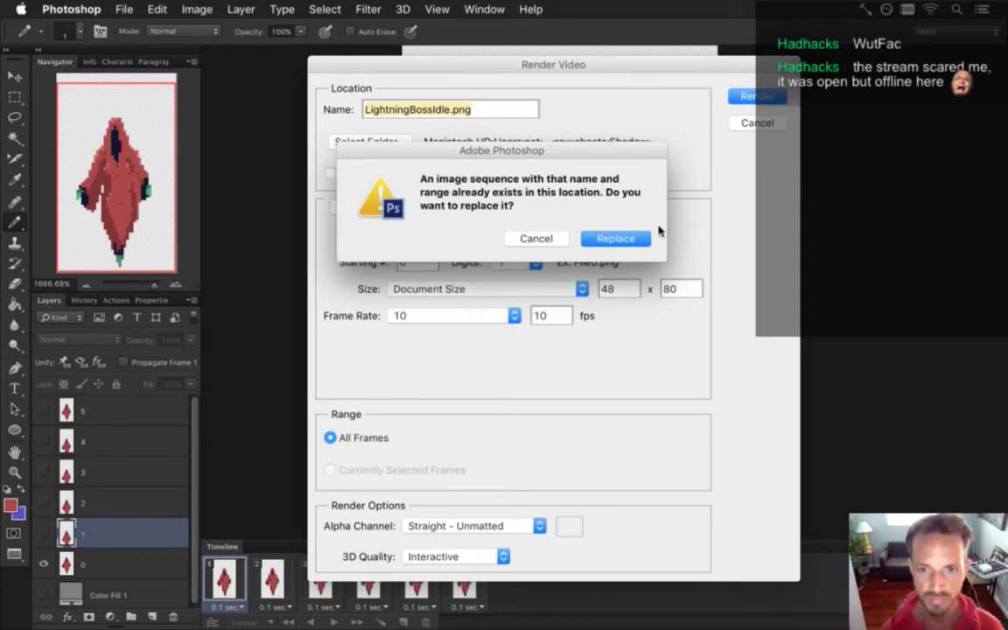
click(615, 239)
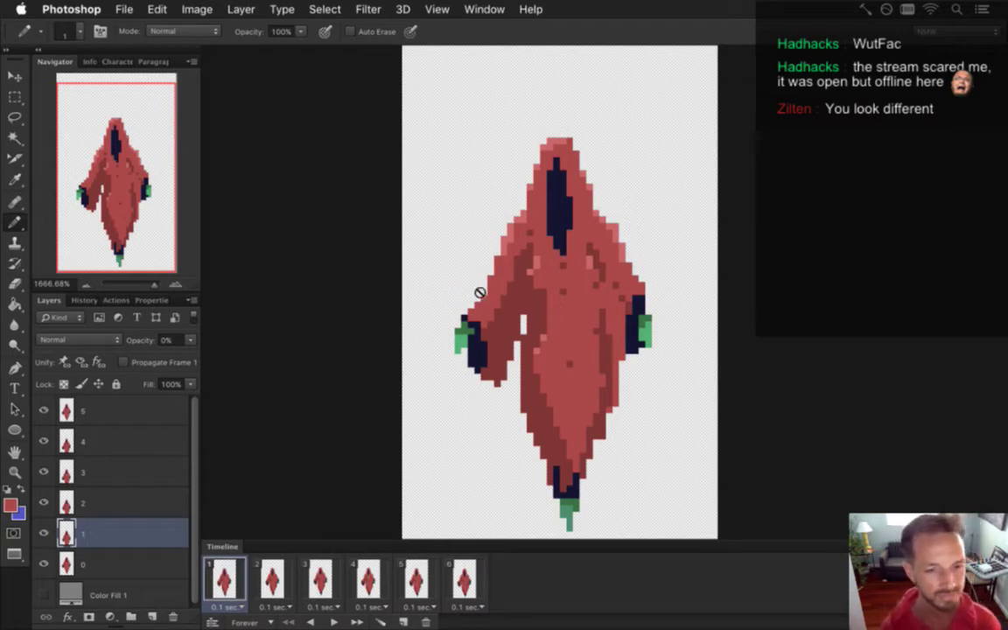
Compare frames 1–3 and preview the animation playback.
click(271, 579)
click(324, 570)
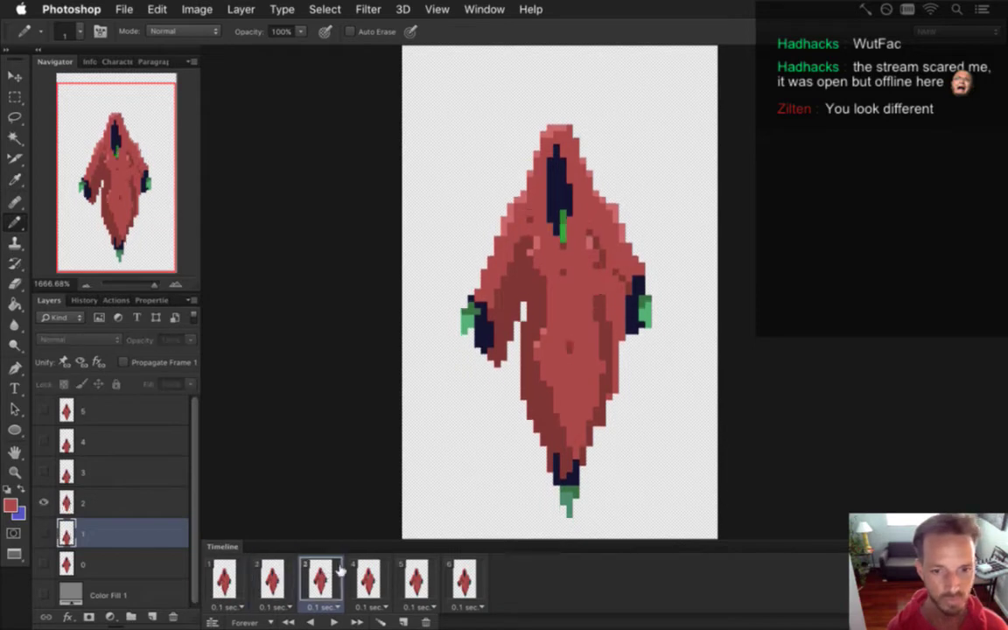
click(272, 579)
click(320, 579)
click(272, 579)
click(224, 579)
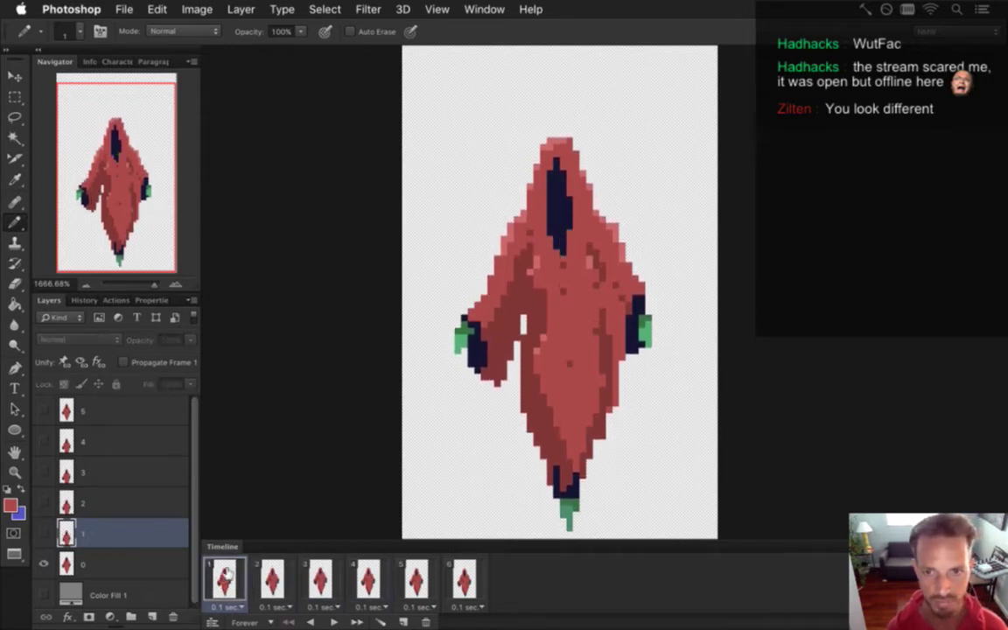
click(334, 619)
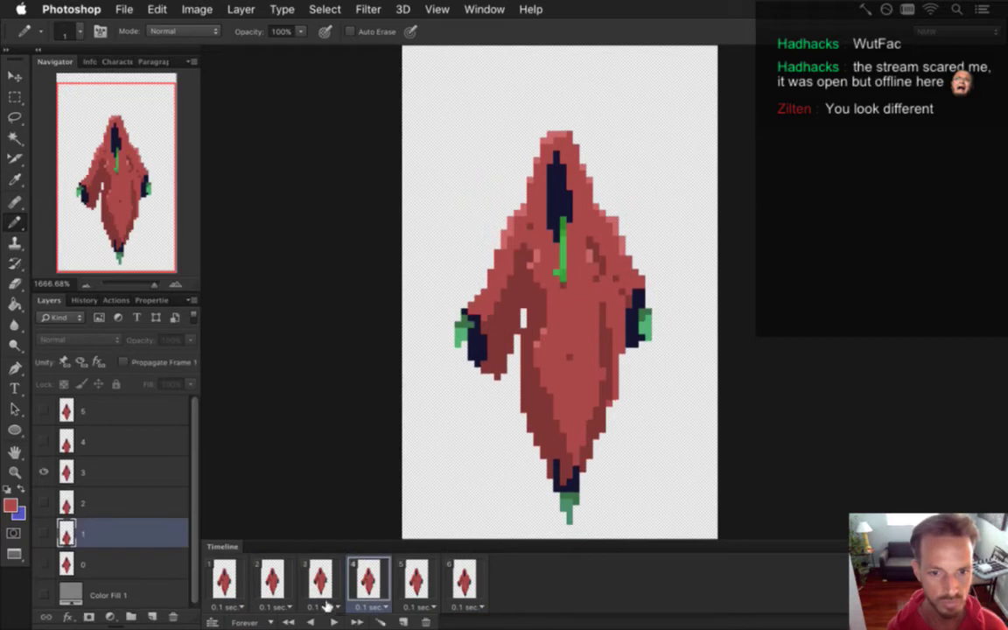
click(334, 619)
On frame 4's layer 3, marquee the right green hand and move it down.
click(370, 579)
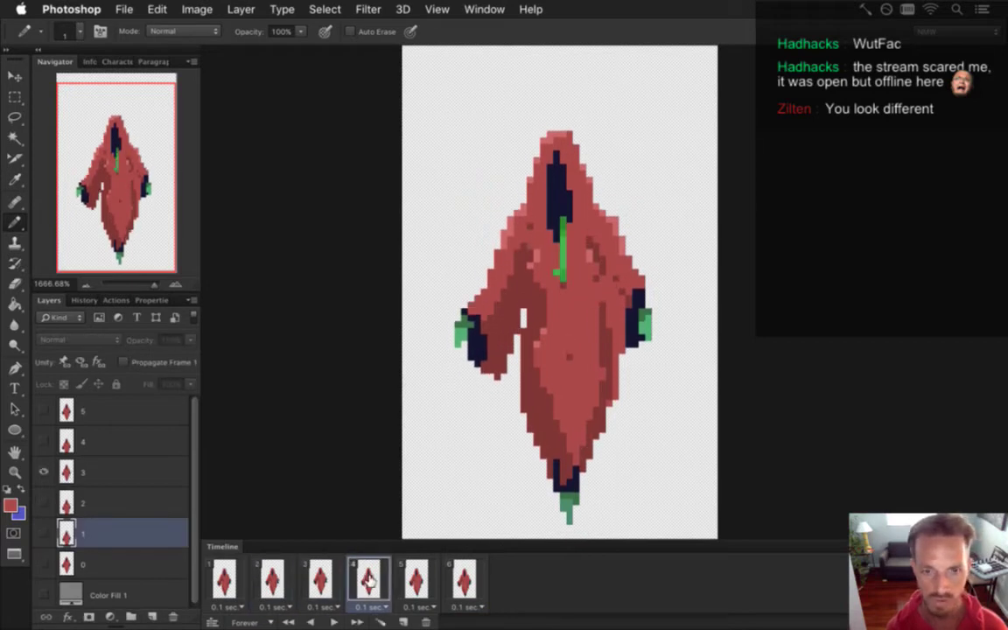
click(103, 471)
key(m)
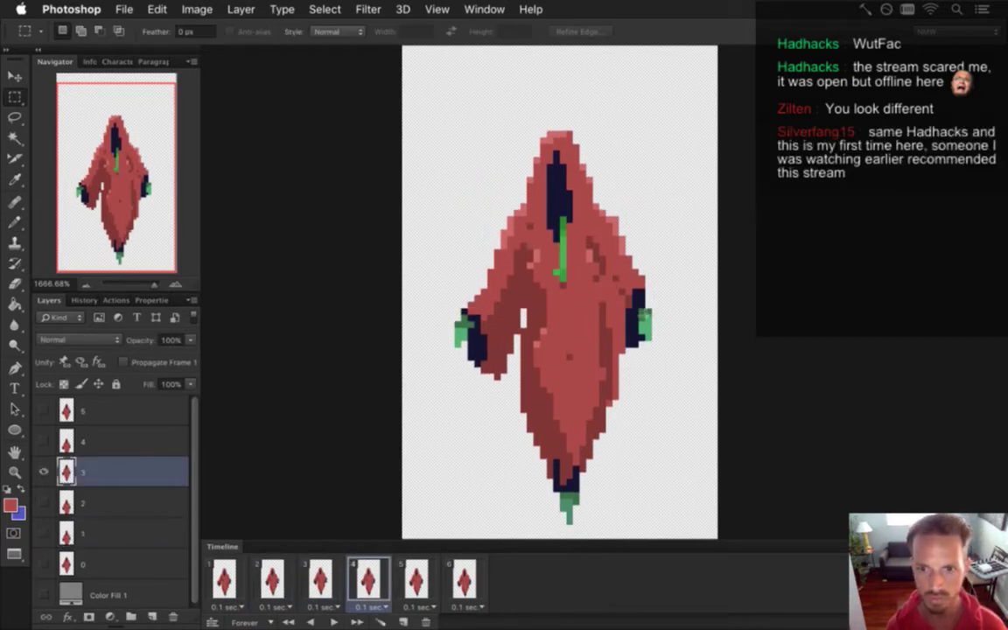
drag(639, 312, 653, 349)
key(v)
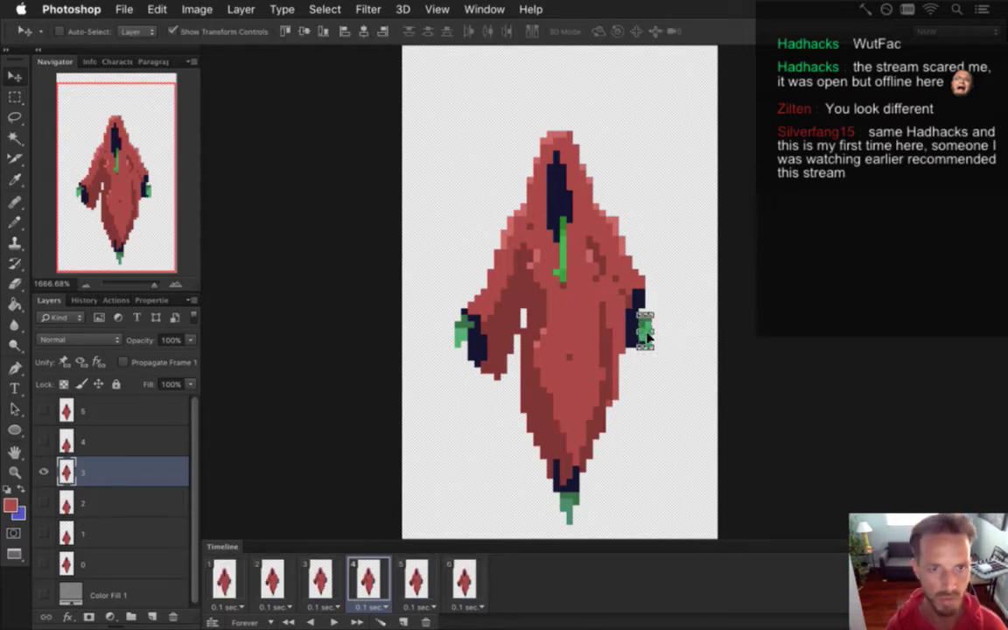
key(m)
click(624, 230)
Redraw the sleeve pixels with eyedropped navy, then pick the robe red for the Pencil.
key(i)
click(642, 303)
key(b)
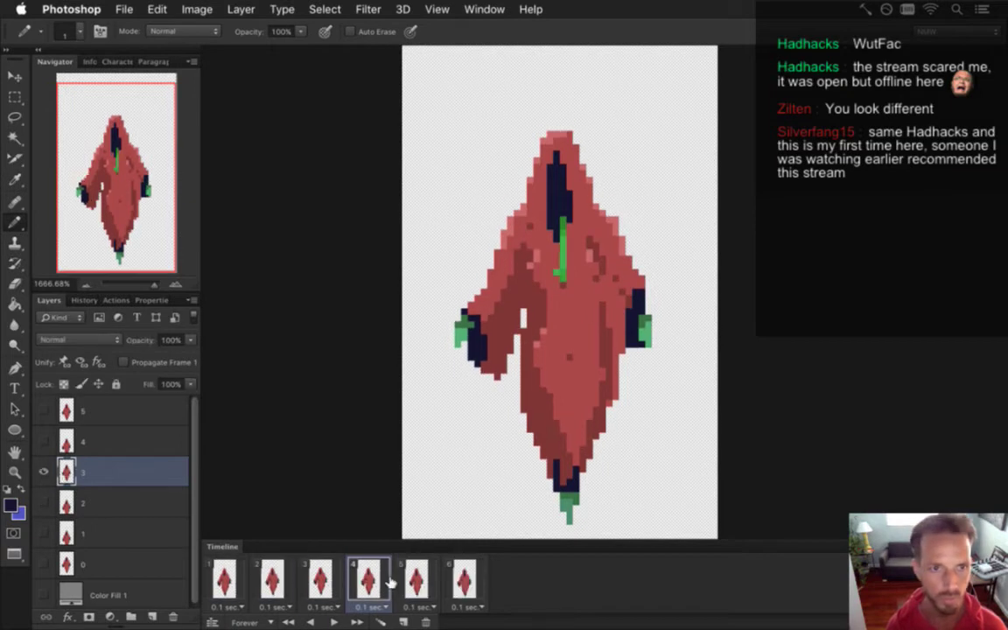
click(335, 584)
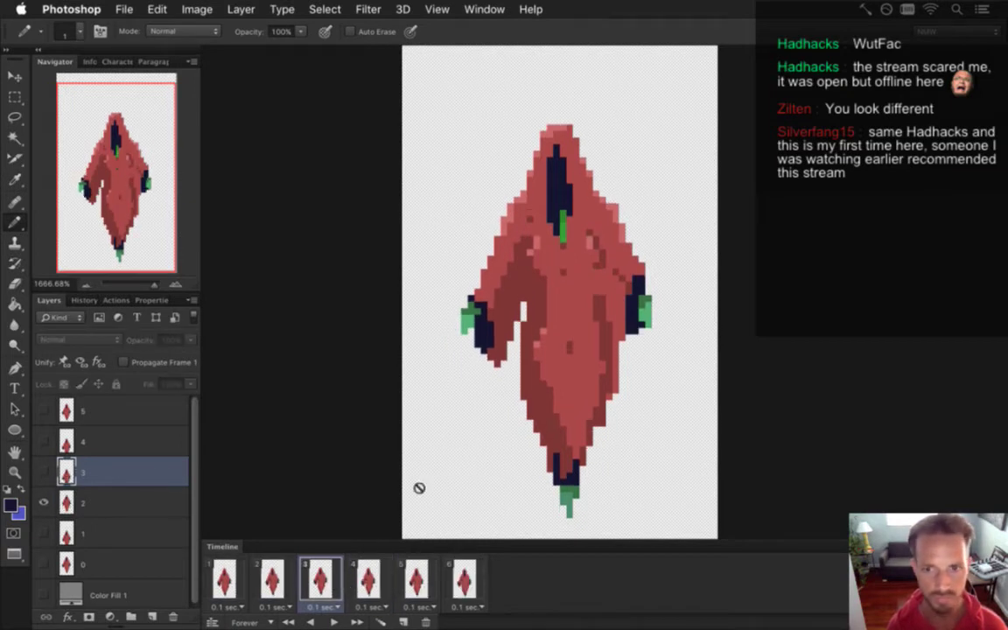
click(370, 558)
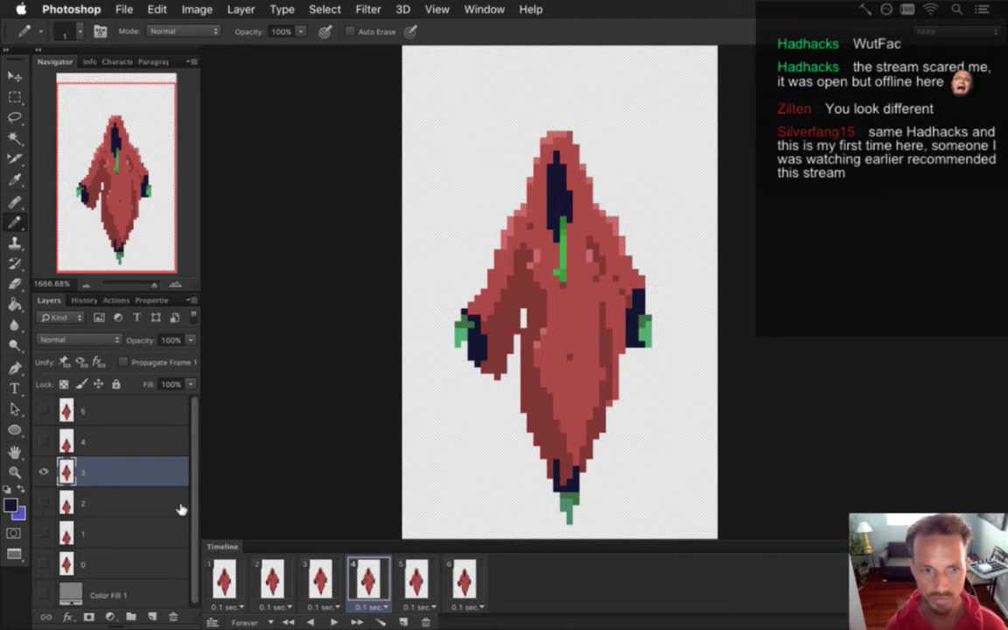
key(i)
click(635, 301)
key(b)
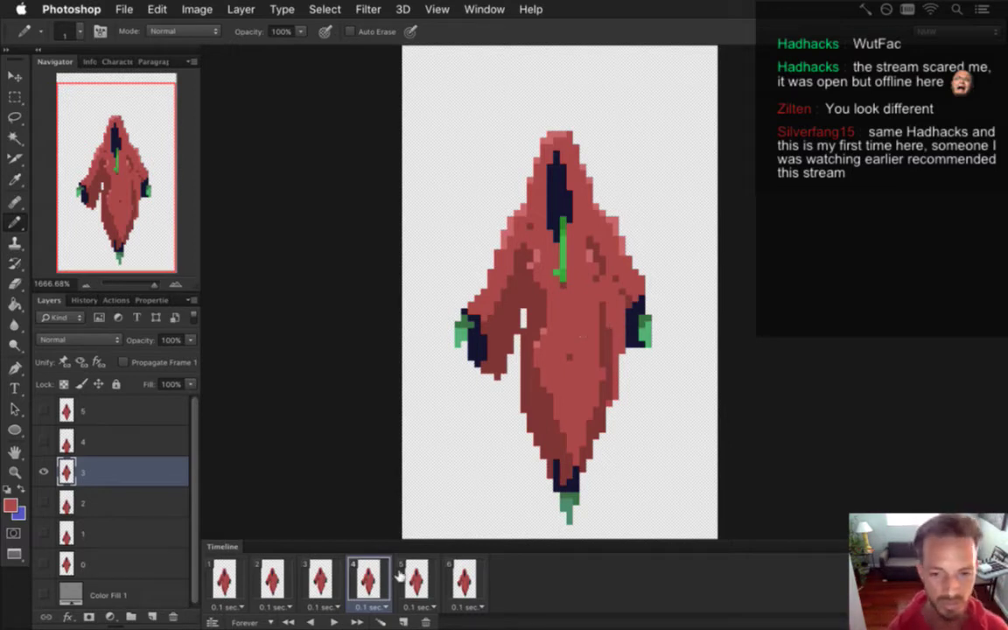
Step back and forth through frames 1–4 to compare the poses.
click(320, 577)
click(256, 578)
click(226, 578)
click(268, 576)
click(327, 575)
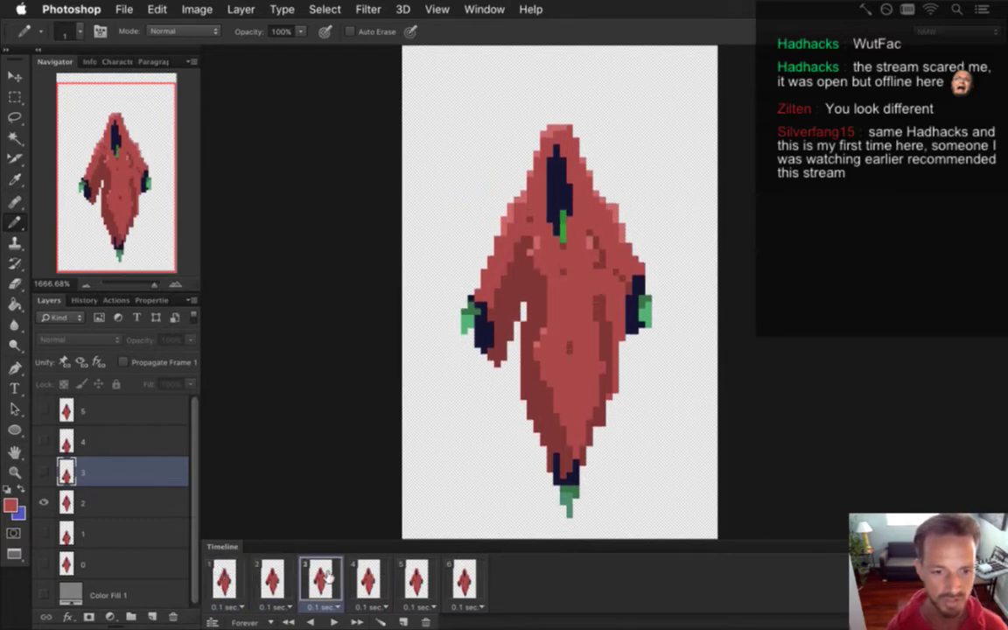
click(272, 578)
click(224, 577)
click(273, 577)
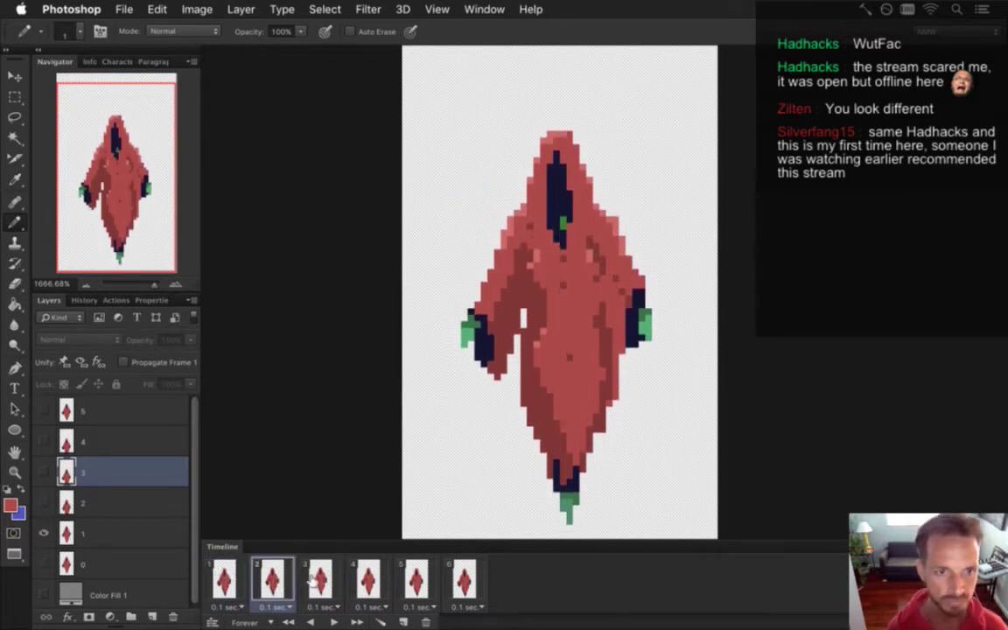
click(311, 580)
click(351, 580)
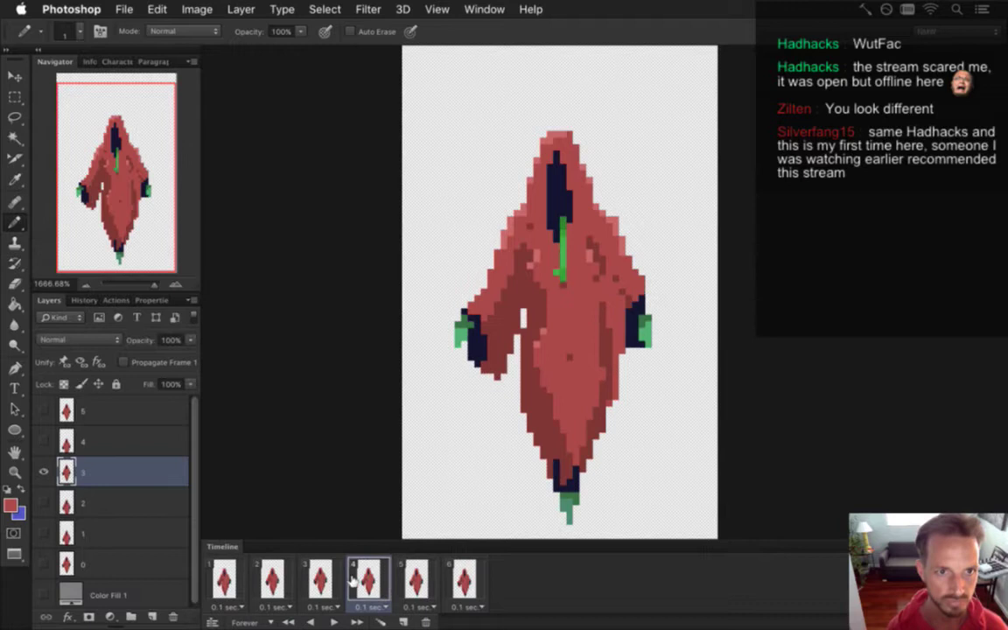
On frame 5's layer 4, marquee the right green hand and nudge it into place.
click(409, 579)
click(462, 579)
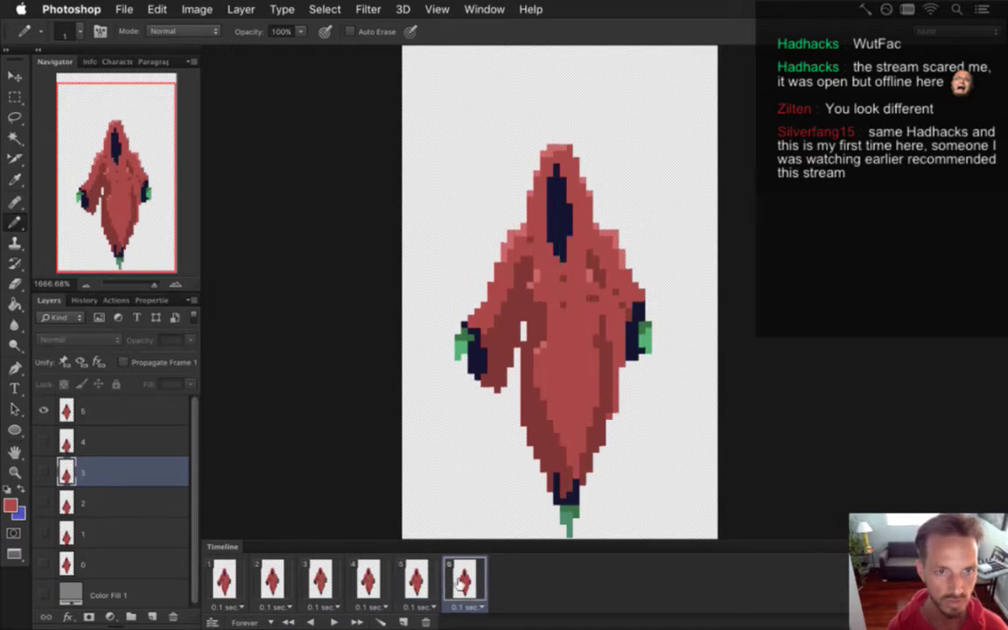
click(415, 579)
click(113, 438)
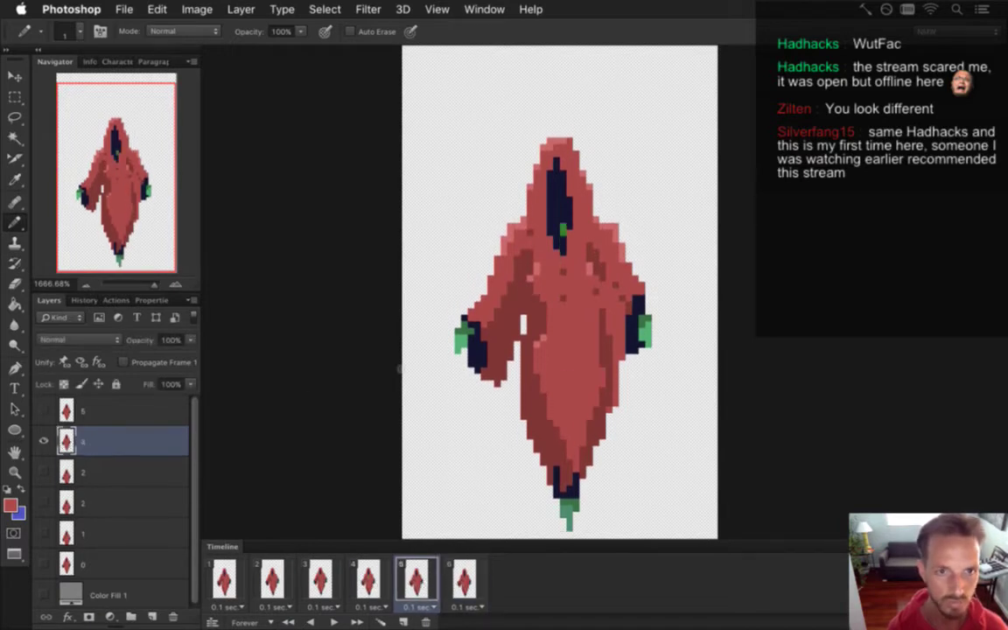
key(m)
drag(637, 354, 655, 316)
key(v)
key(m)
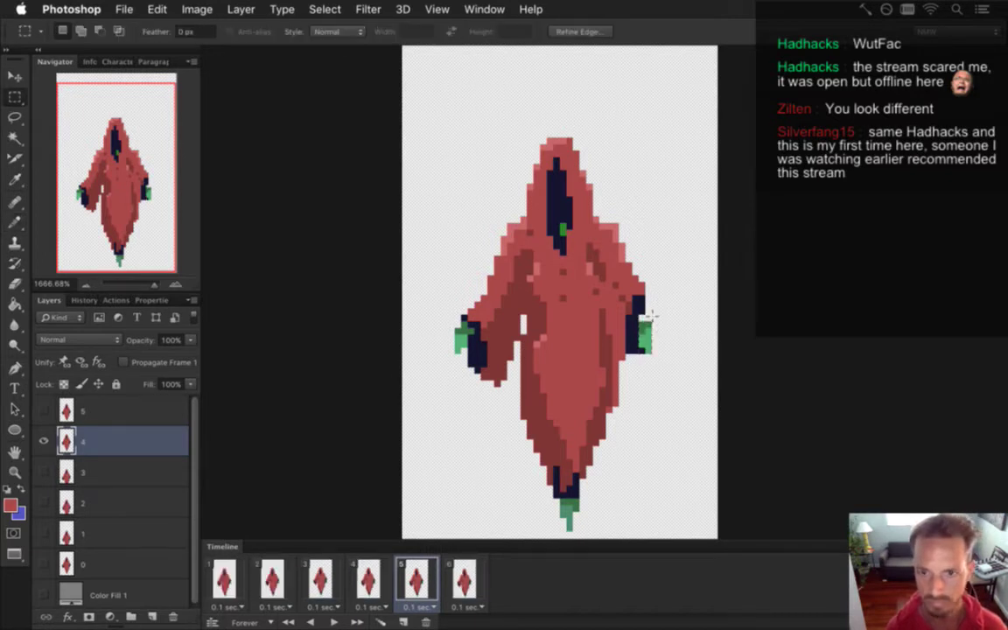
Touch up frame 5's hand area with eyedropped navy and cloak red pixels.
key(i)
click(637, 315)
key(b)
key(i)
click(579, 268)
key(b)
On frame 6's layer 5, marquee the right green hand and move it slightly lower.
click(368, 577)
click(417, 578)
click(449, 573)
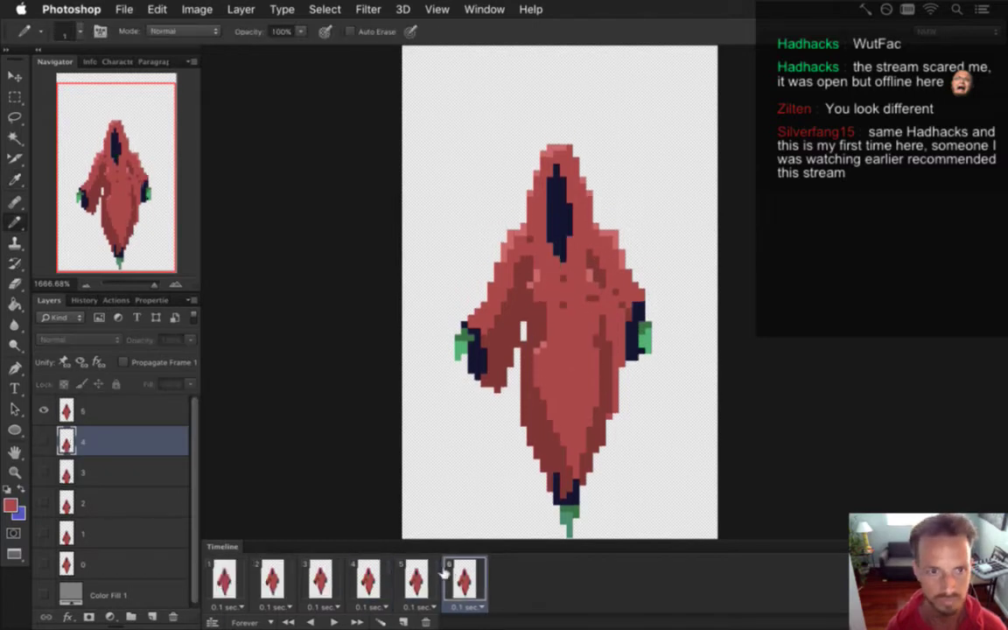
click(94, 409)
key(m)
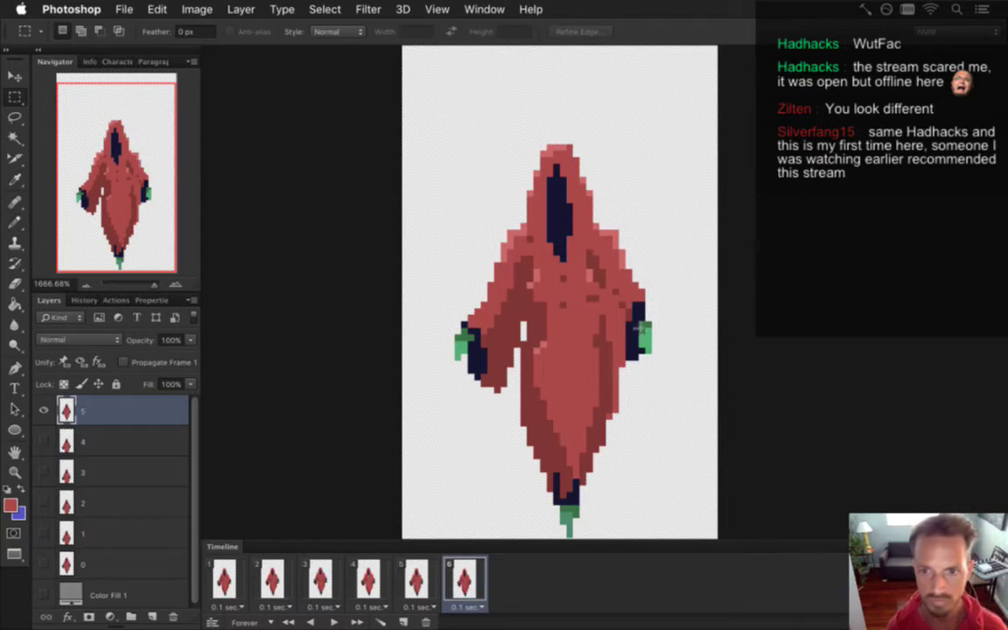
drag(636, 321, 655, 361)
key(v)
key(m)
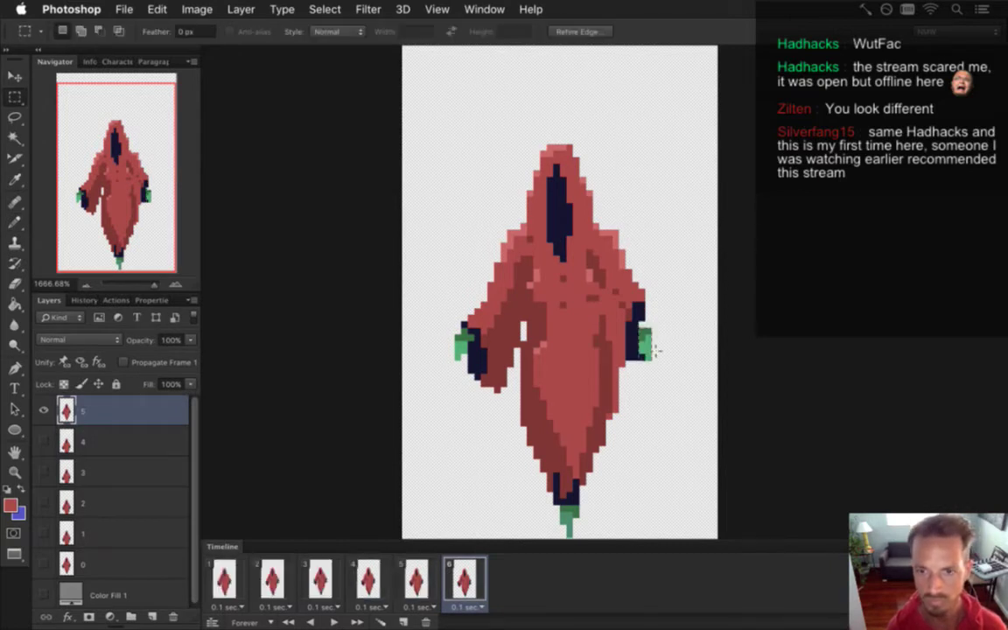
Retouch frame 6 with navy and cloak red, then play from frame 1.
key(i)
click(640, 317)
key(b)
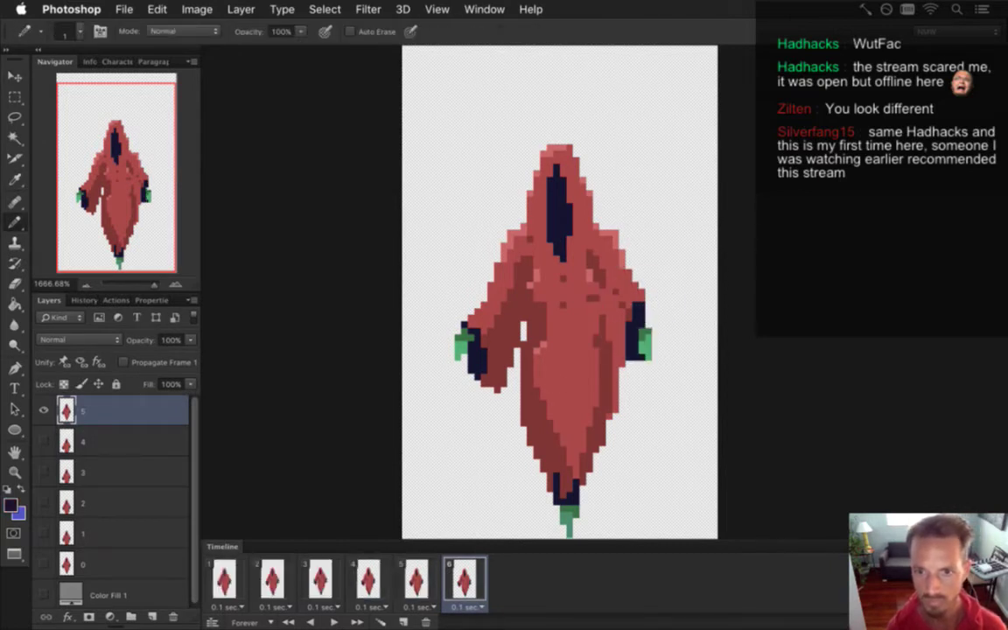
alt+click(569, 266)
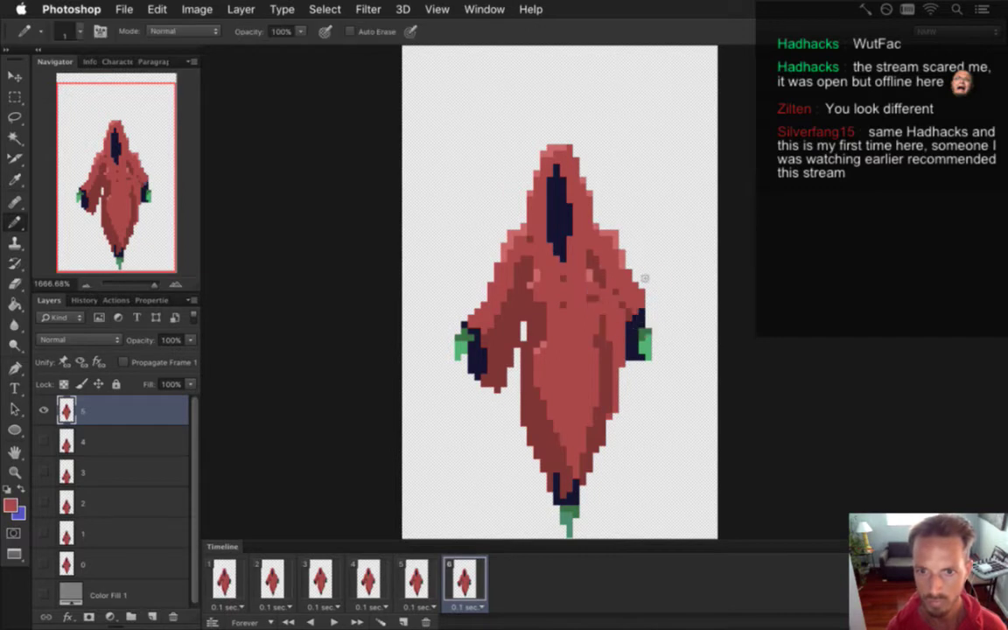
click(221, 564)
key(space)
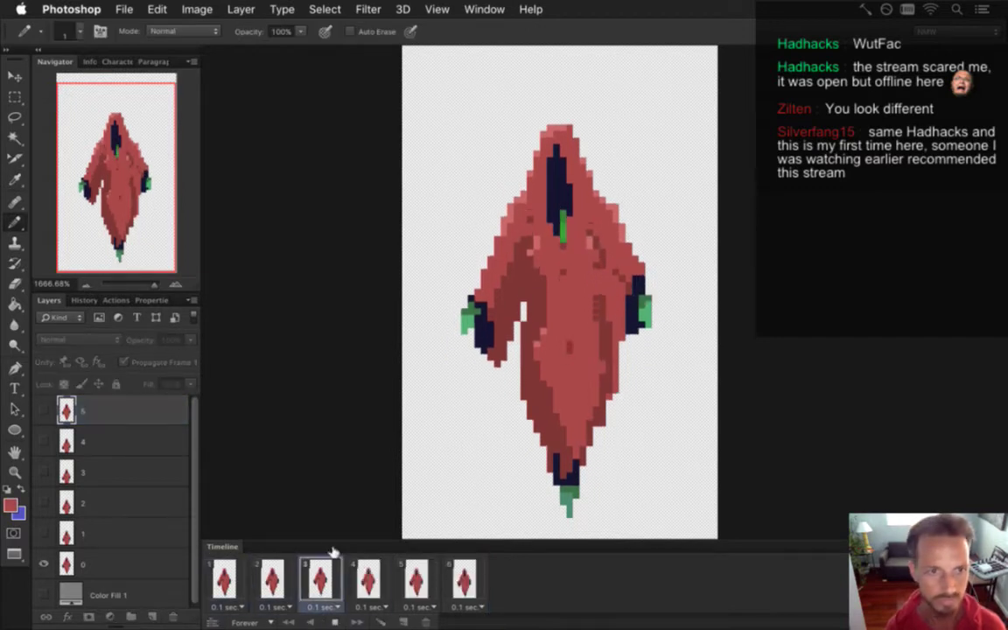
Review frames 4–6 on their layers with the Eraser ready, then replay the animation.
click(335, 619)
click(320, 579)
click(369, 576)
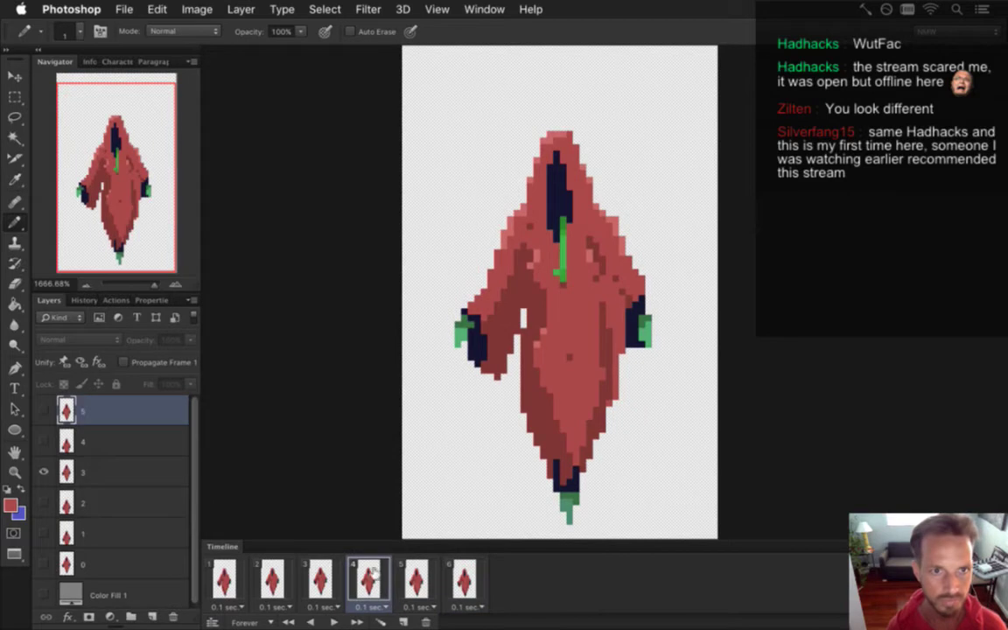
click(132, 461)
key(e)
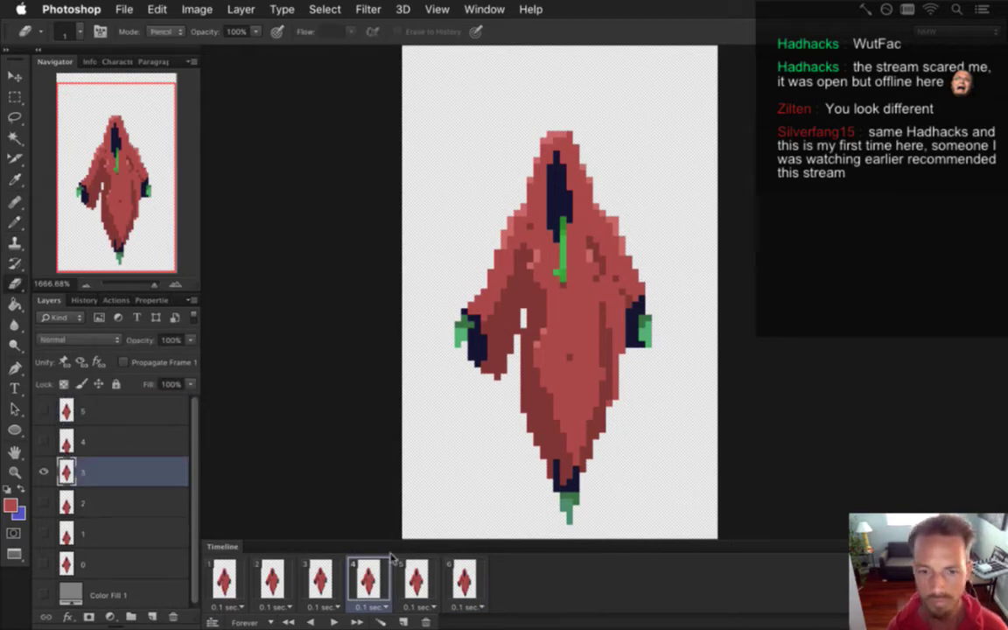
click(416, 579)
click(132, 441)
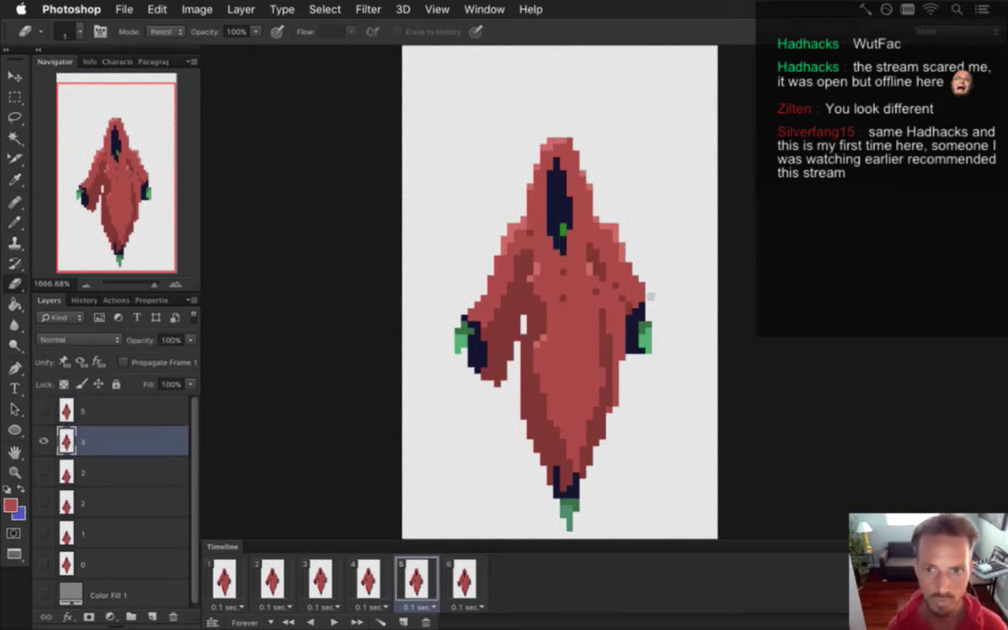
click(464, 579)
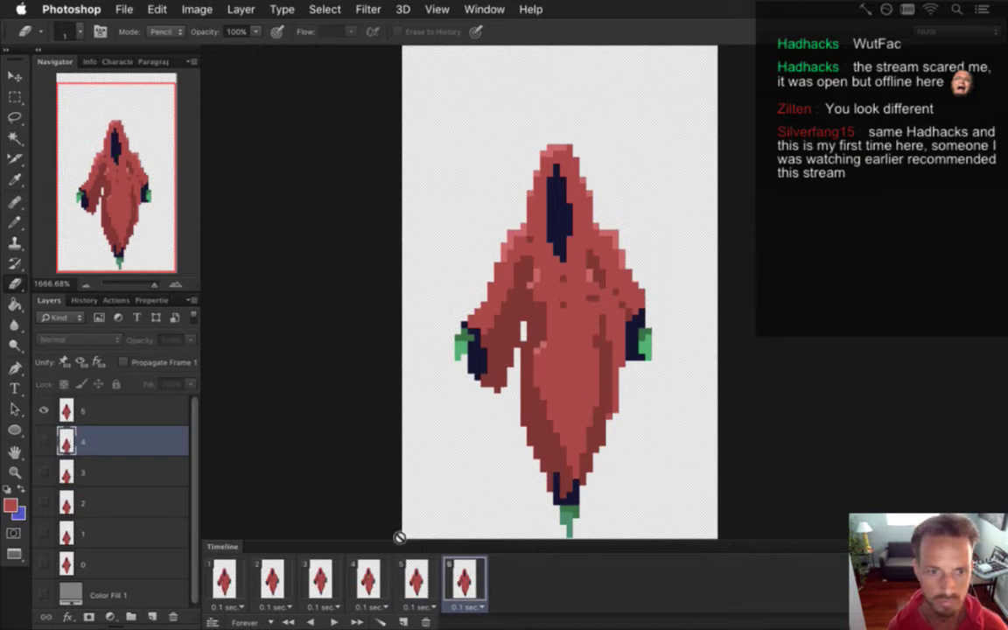
click(144, 410)
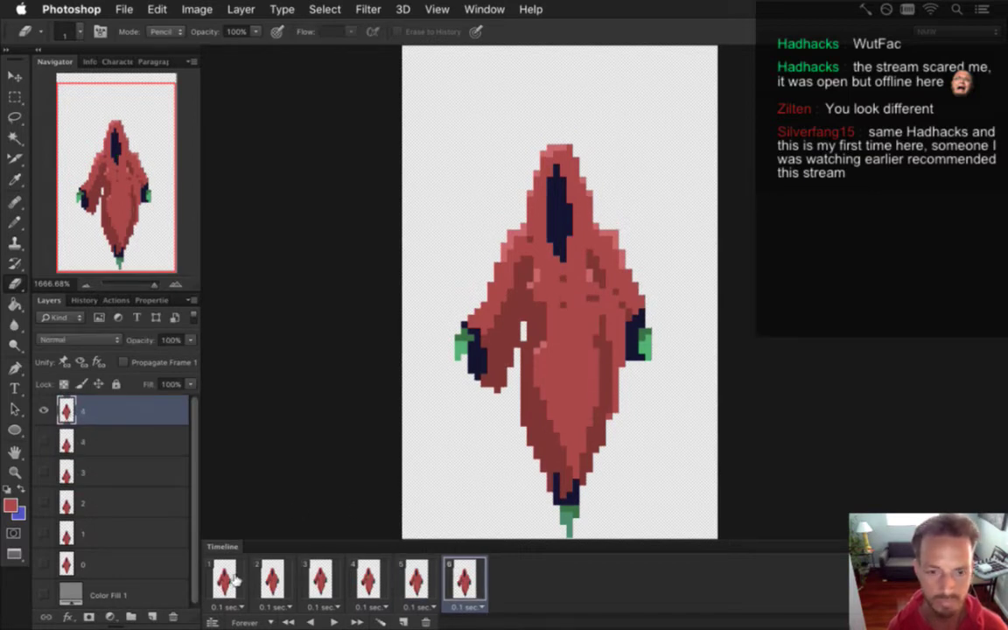
key(space)
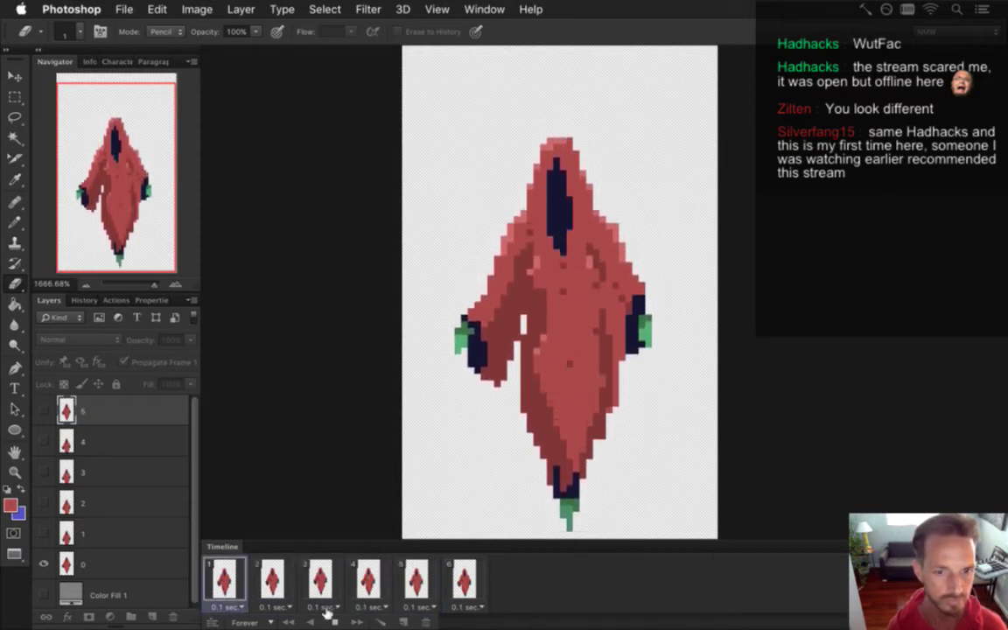
key(space)
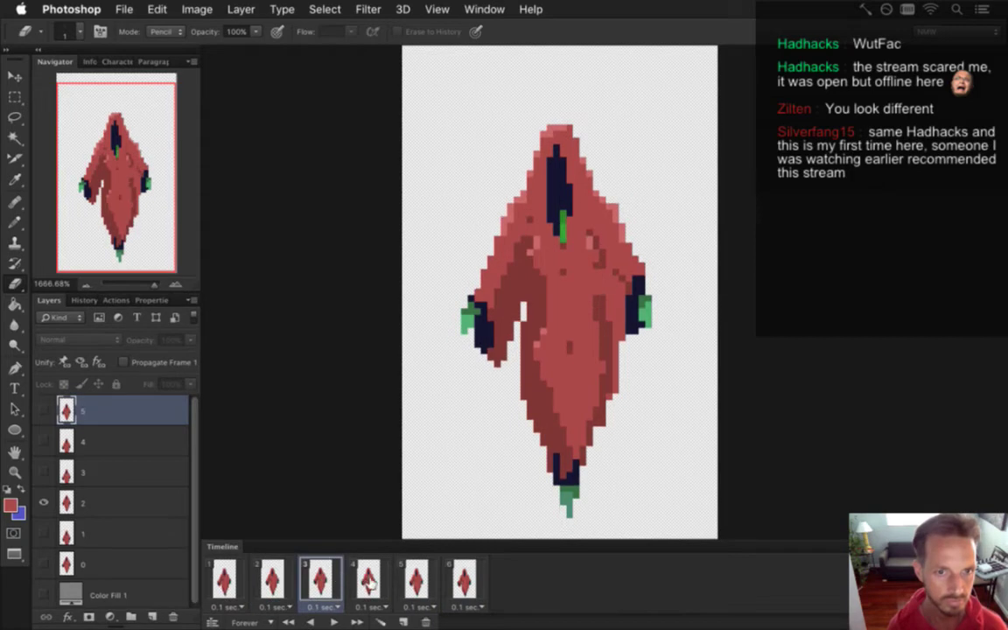
Recheck frames 4–6 and play the animation again, stopping on frame 1.
click(369, 580)
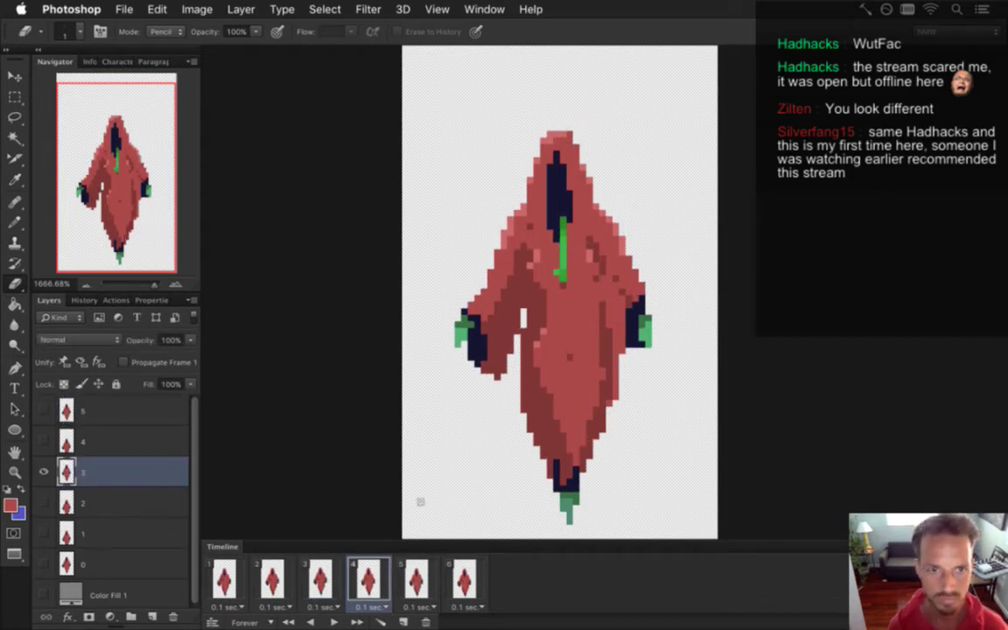
click(415, 579)
click(96, 441)
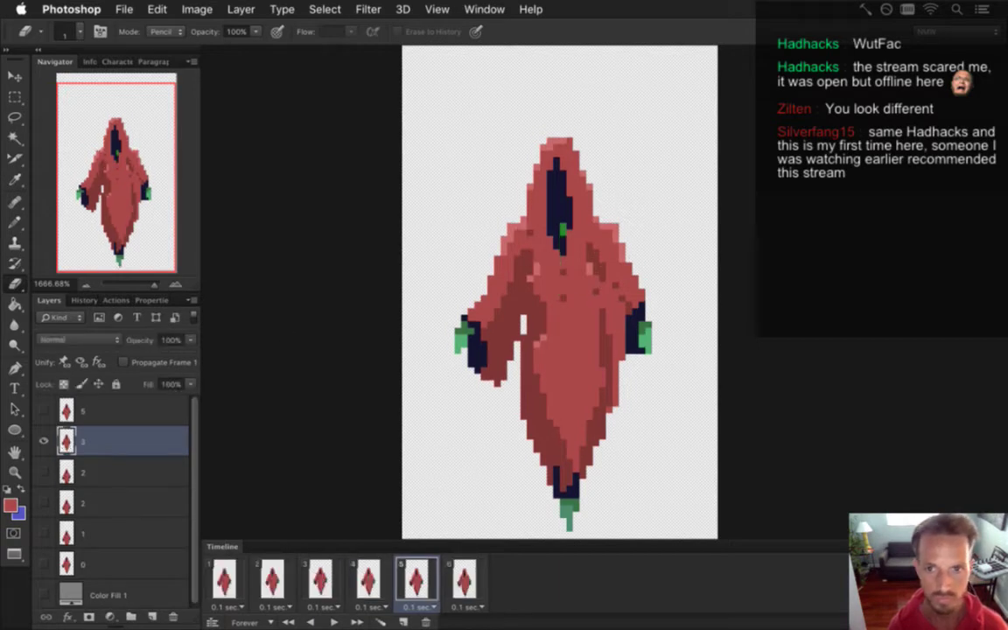
click(468, 577)
click(101, 407)
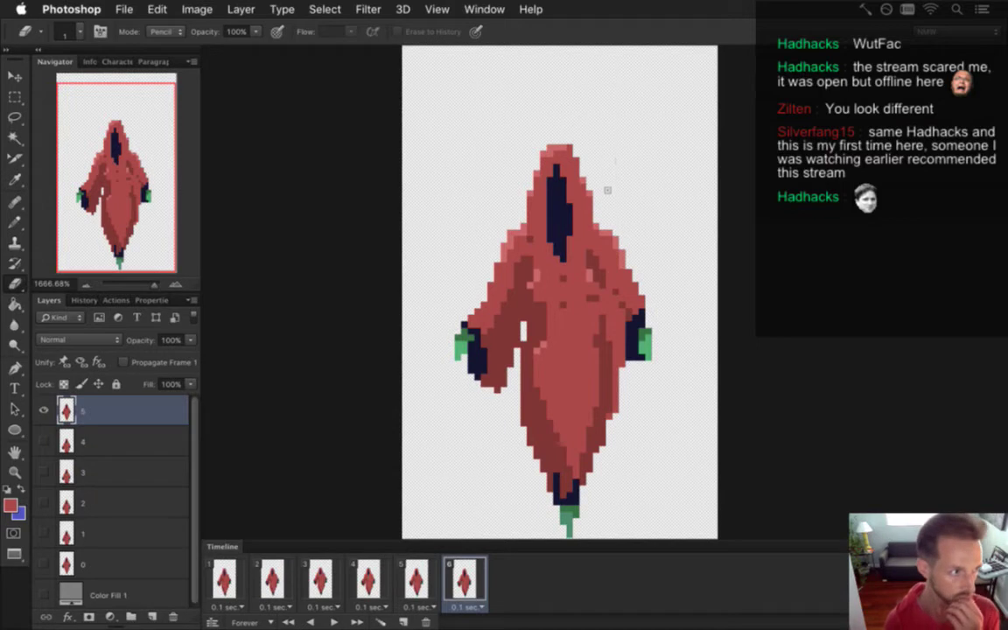
key(space)
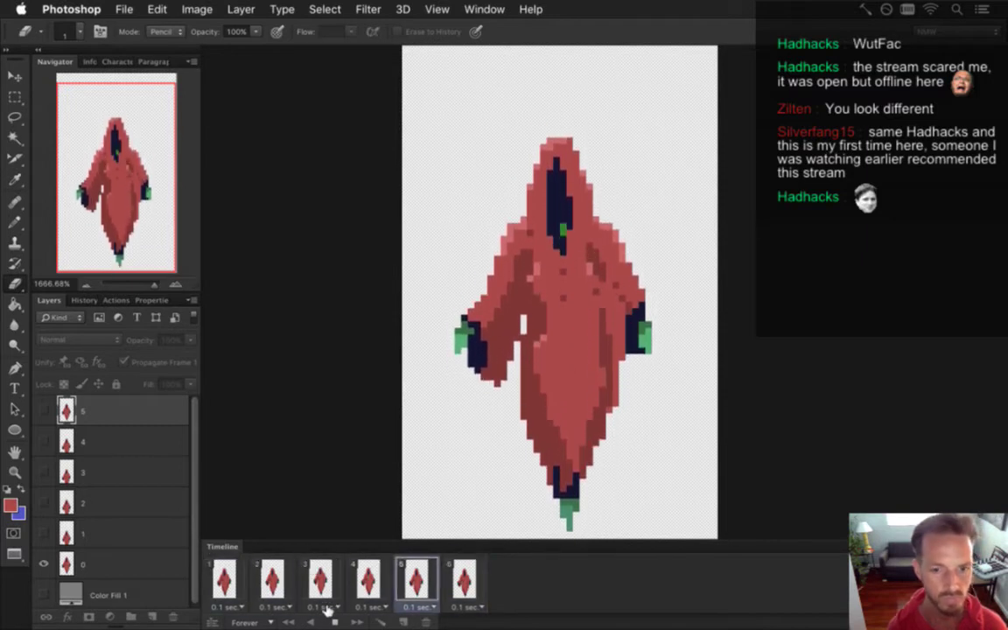
click(229, 579)
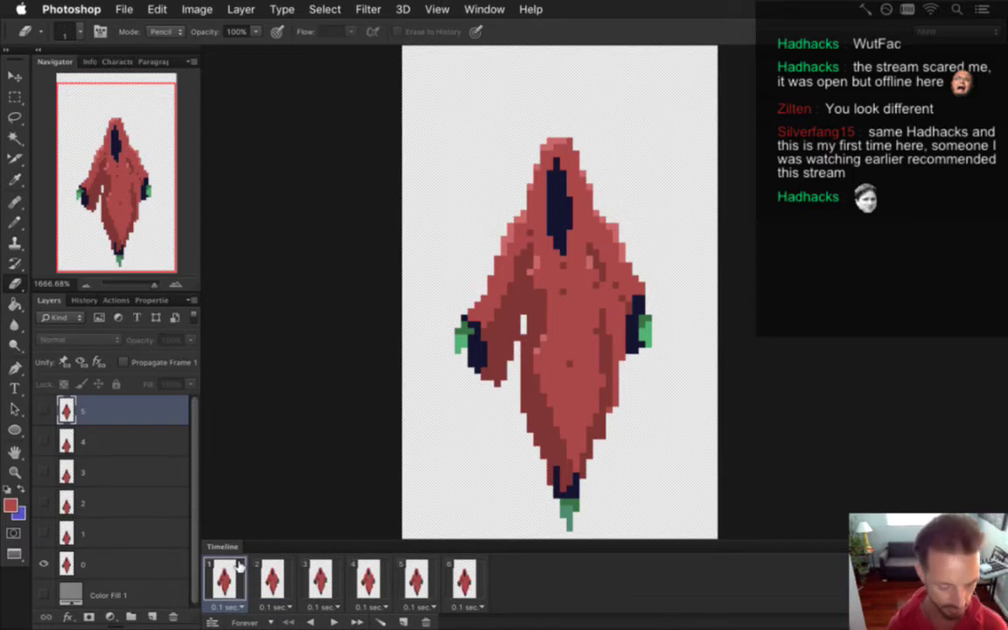
Render the LightningBossIdle PNG sequence, replacing the old files, and switch to Xcode.
key(super+alt+shift+r)
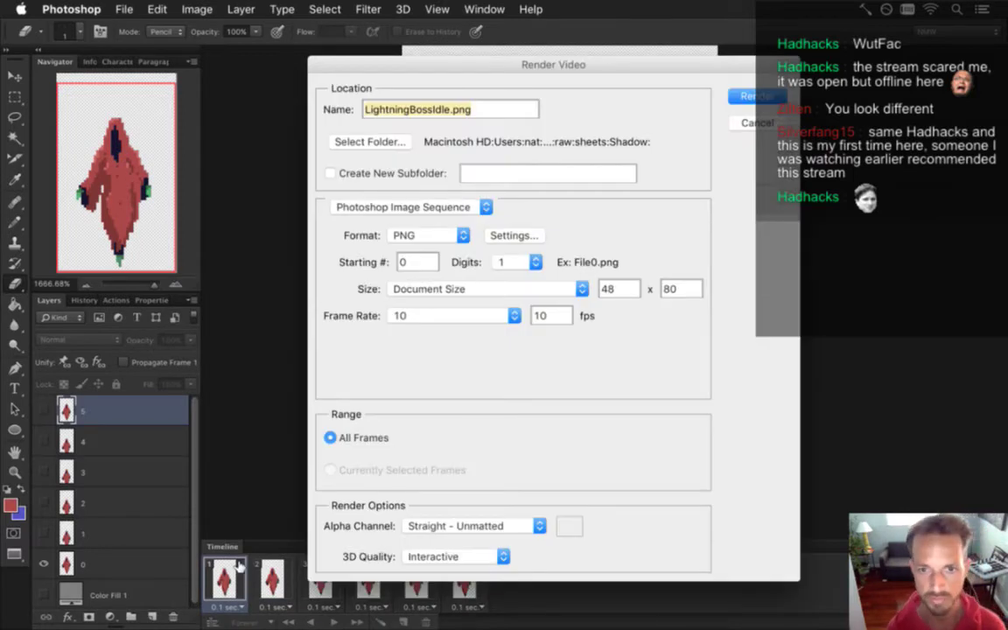
key(Return)
key(Return)
key(super+Tab)
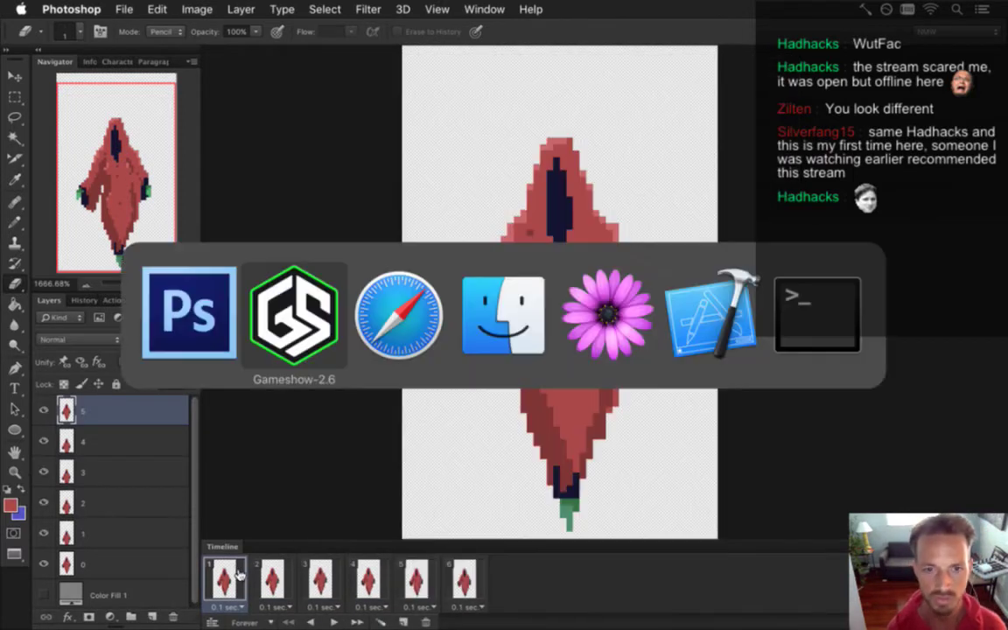
key(super+Tab)
key(super+Tab)
key(super+Tab)
key(super+Tab)
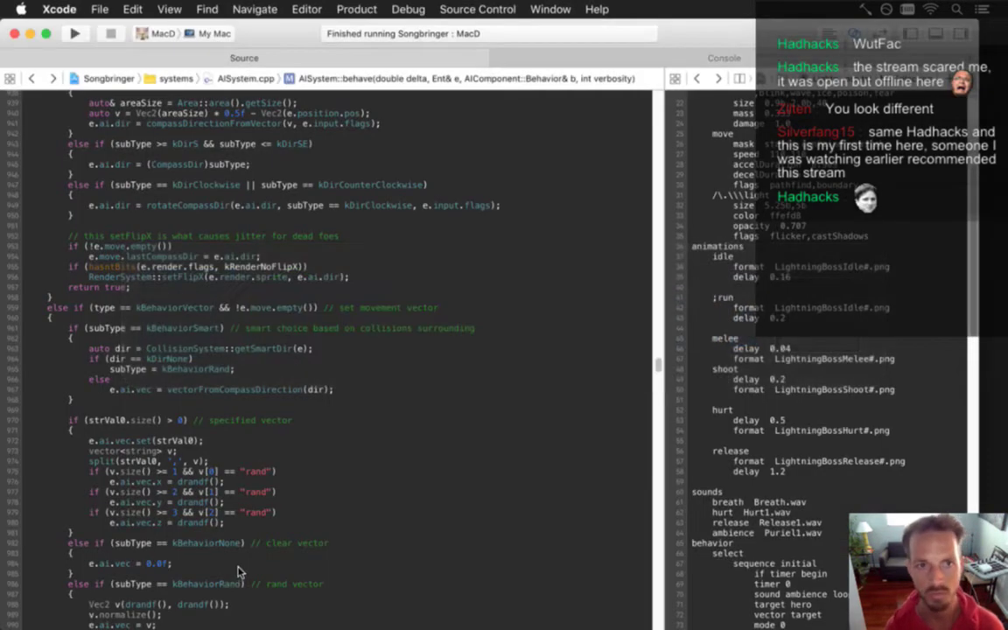
Build and run Songbringer with Cmd+R, then return to Photoshop's open-document list.
key(super+r)
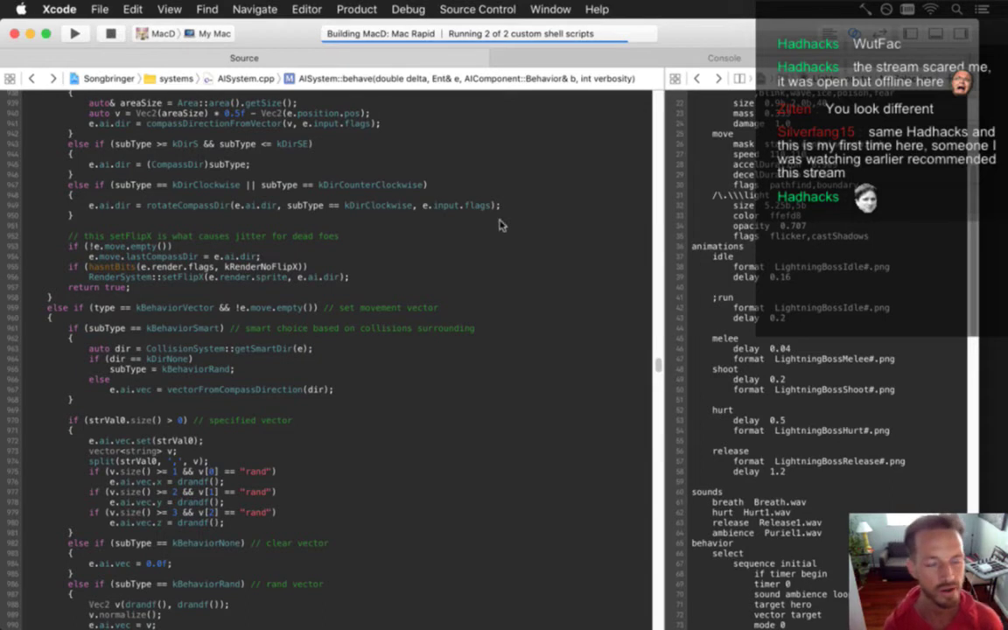
key(super+Tab)
key(super+Tab)
key(super+shift+Tab)
click(484, 8)
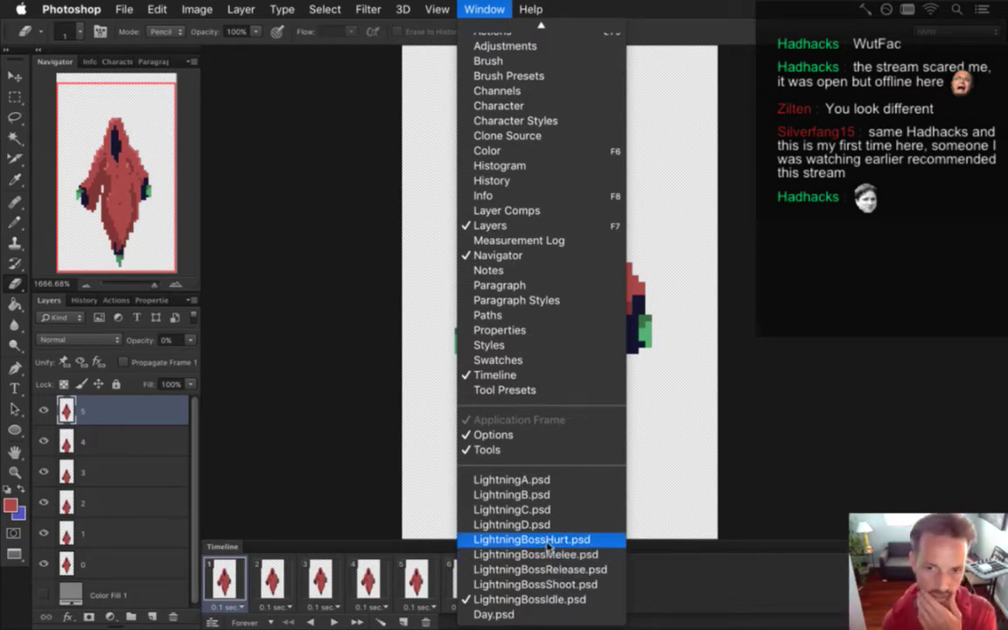
Bring LightningBossHurt.psd forward, zoom out, then switch to the running Songbringer game.
click(548, 540)
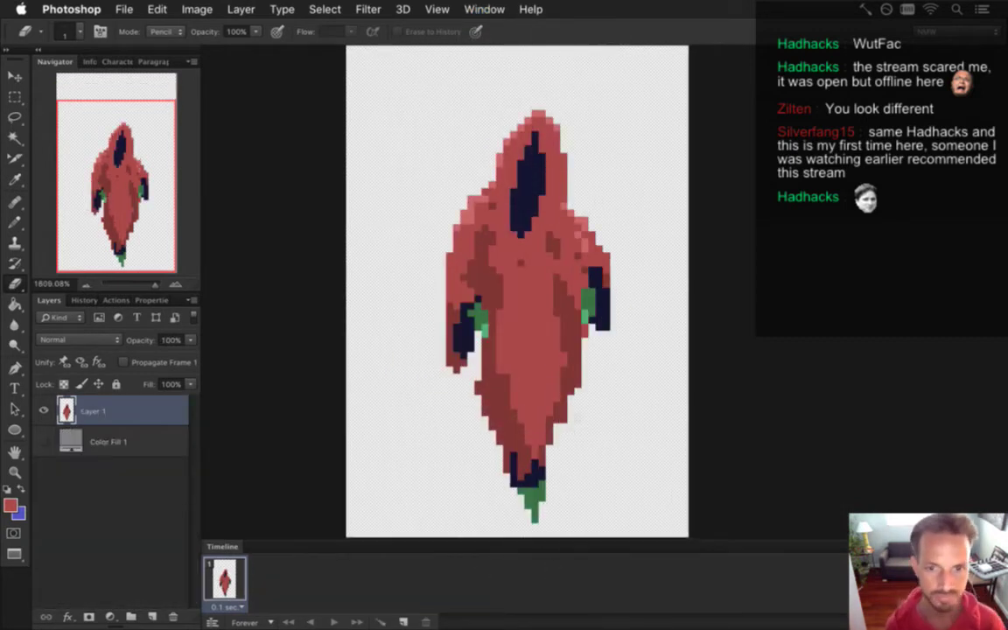
scroll(513, 367, down, 2)
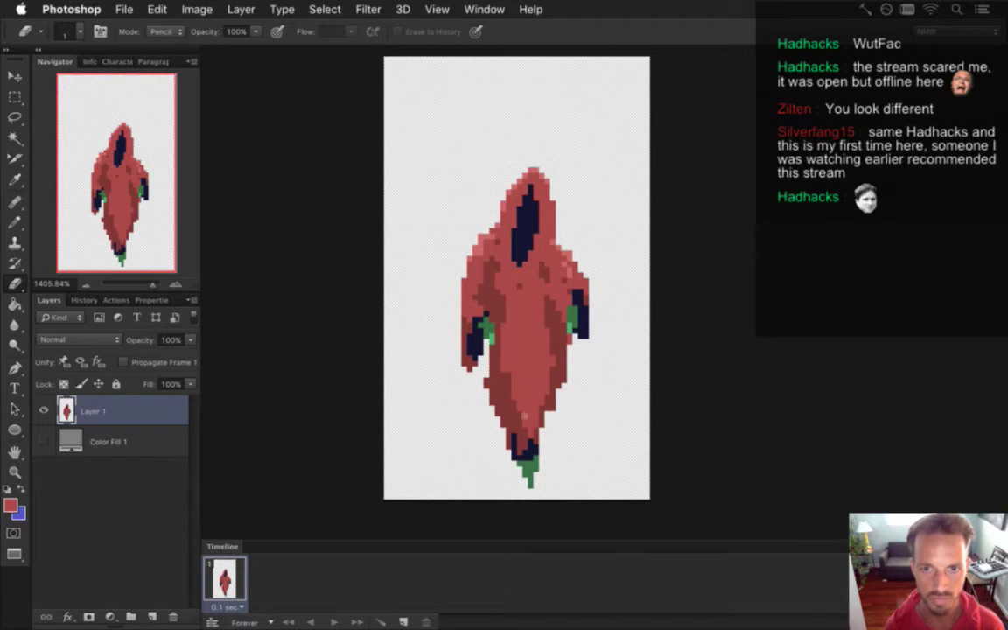
click(484, 9)
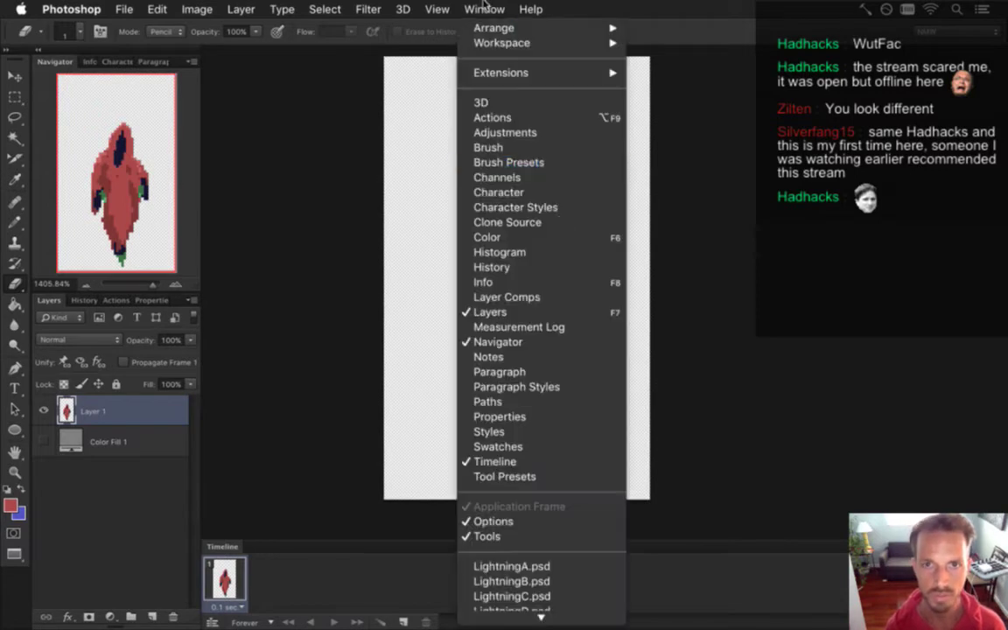
click(528, 485)
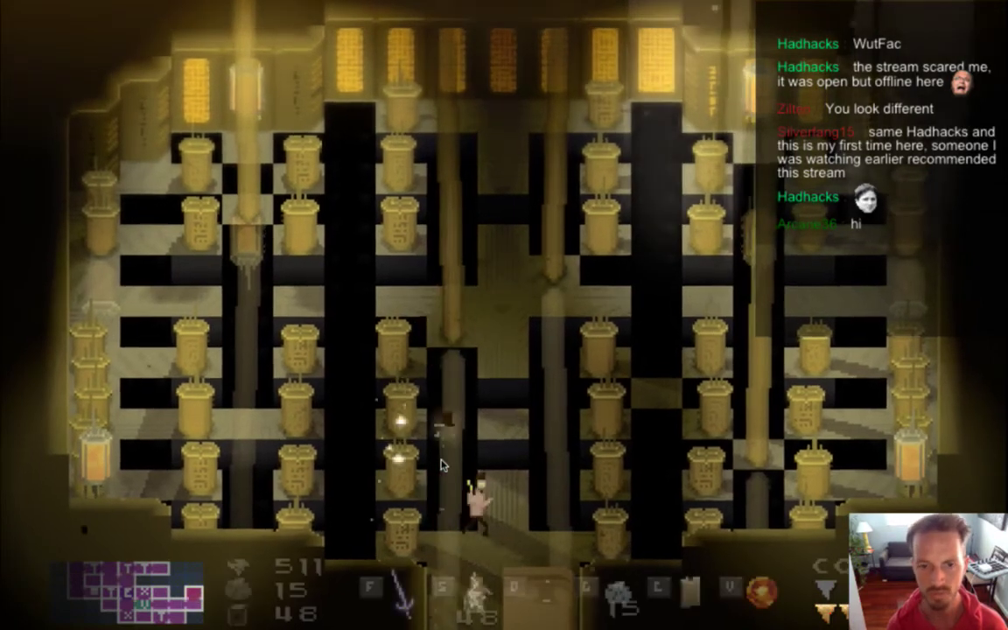
Switch from the Songbringer game back to Photoshop with Cmd+Tab.
key(super+Tab)
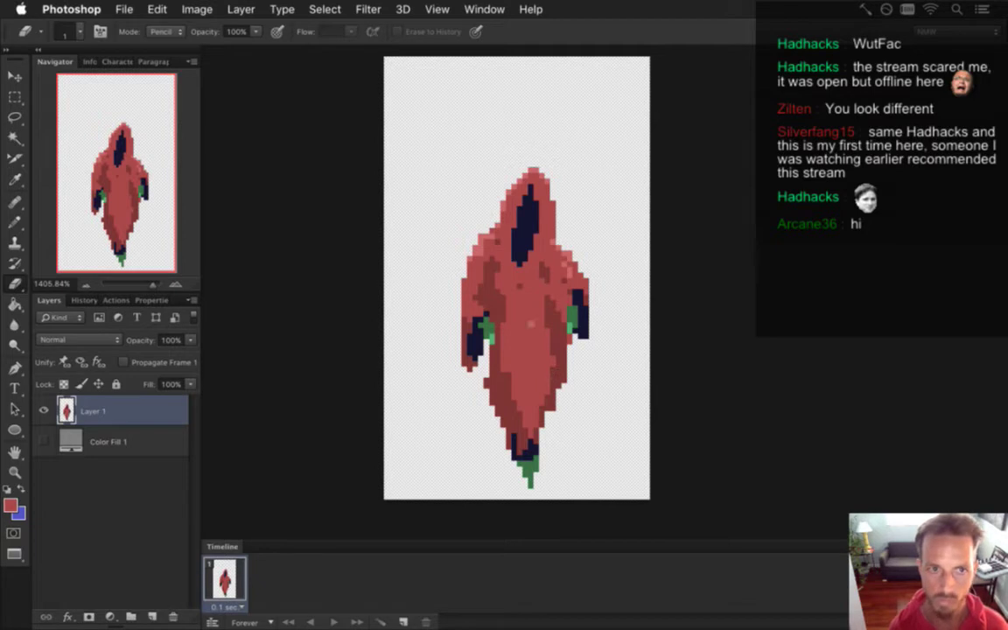
Visit LightningBossMelee.psd, then return to LightningBossIdle.psd and compare frames 1 and 2.
click(501, 9)
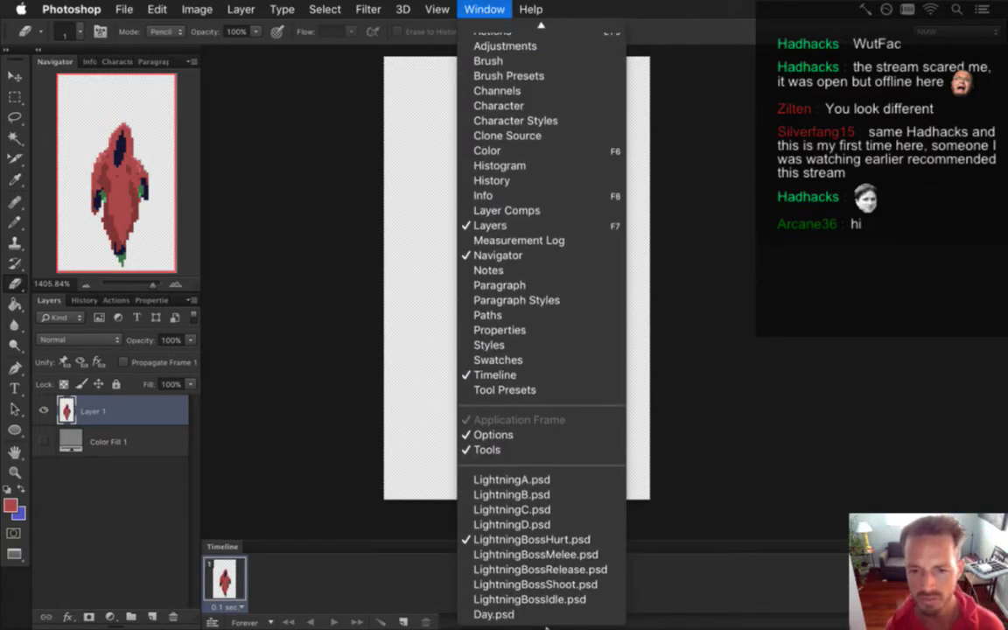
click(551, 554)
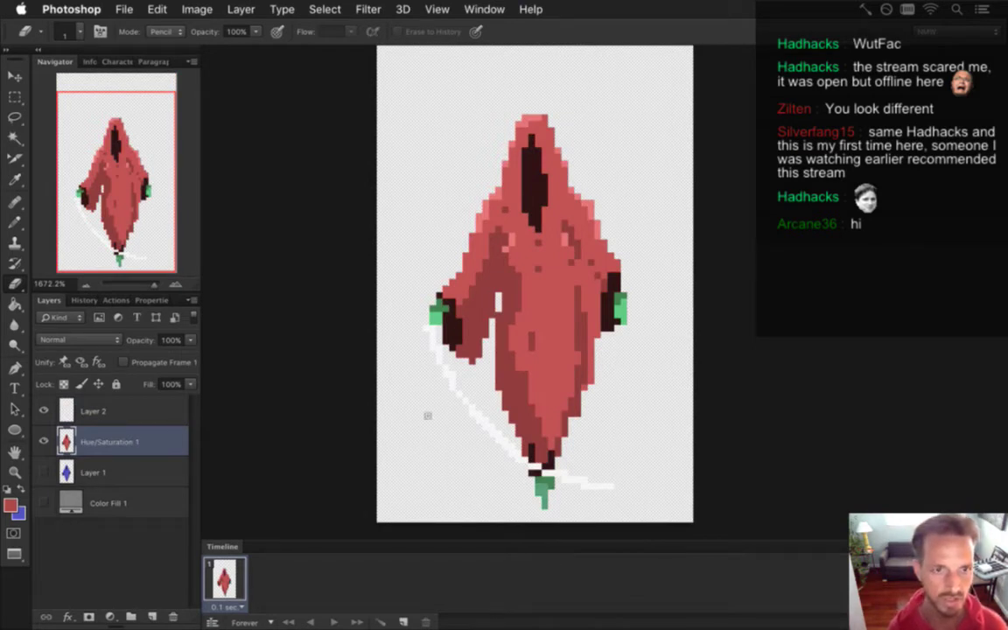
click(477, 9)
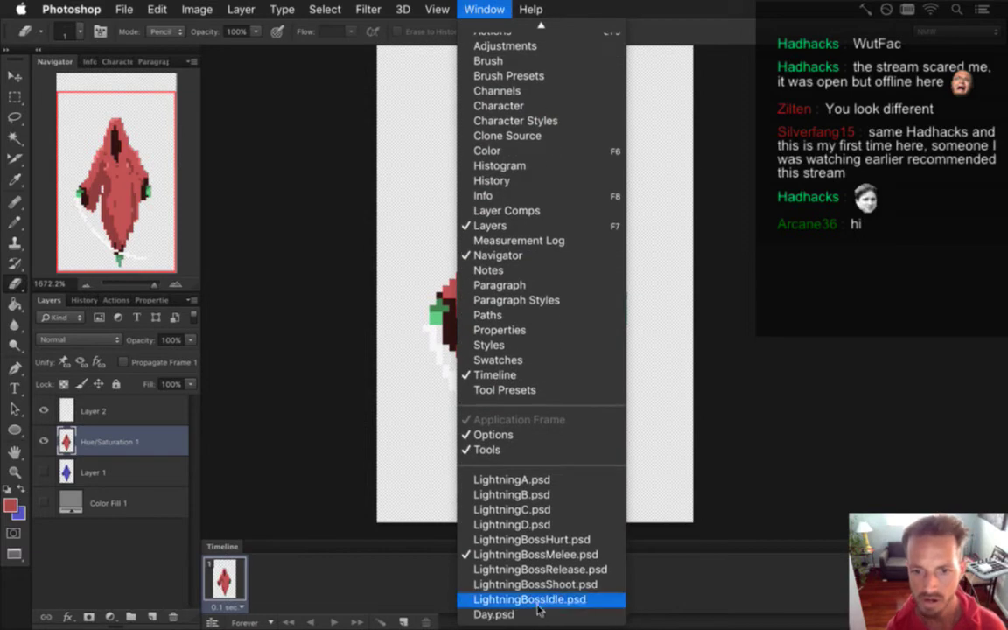
click(534, 599)
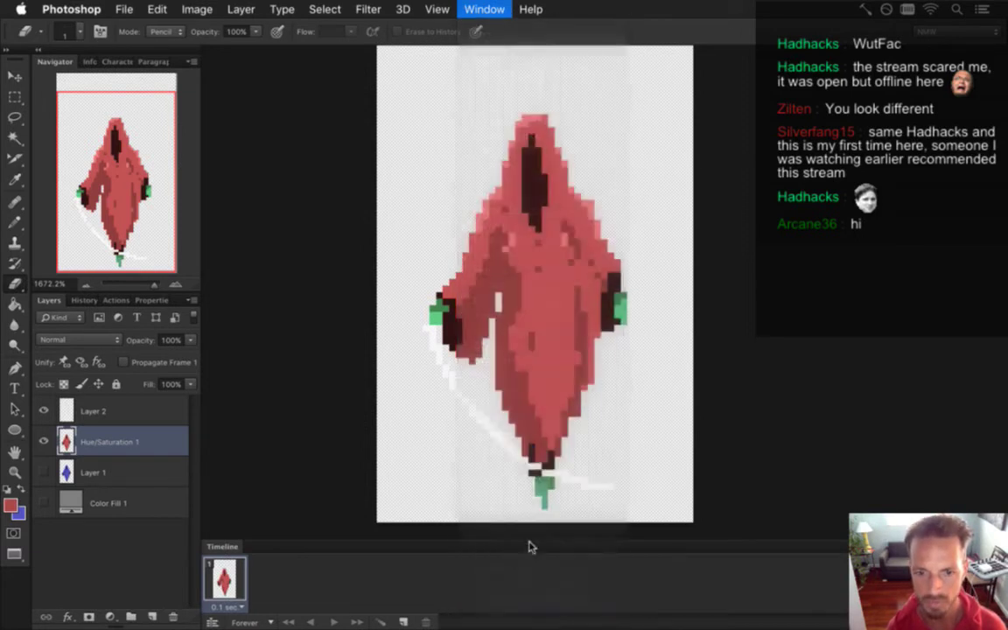
click(272, 582)
click(224, 582)
click(268, 586)
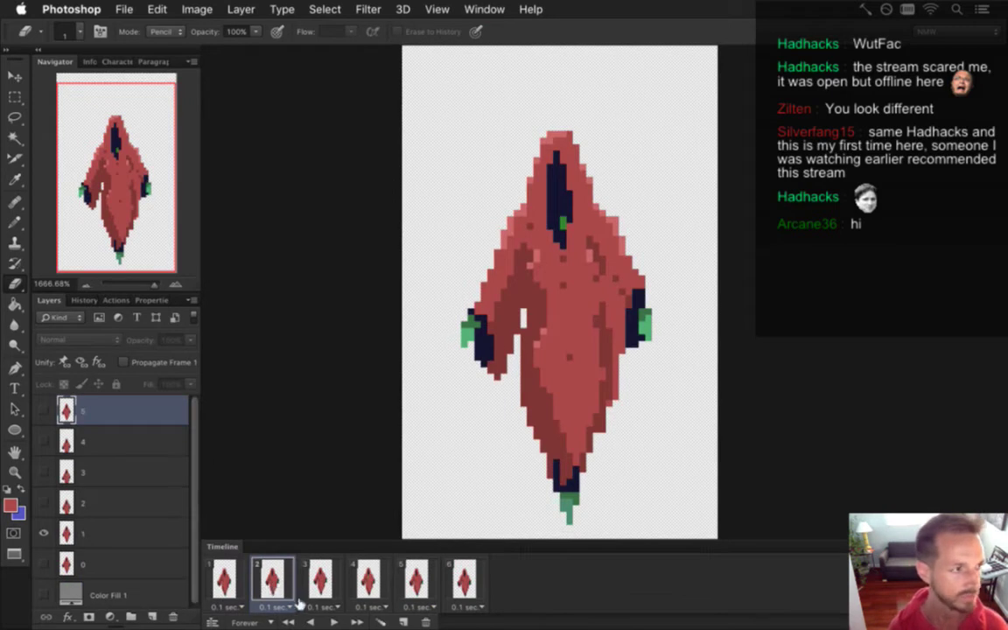
Step back and forth through idle frames 1–4 to compare the poses.
click(321, 581)
click(272, 582)
click(225, 582)
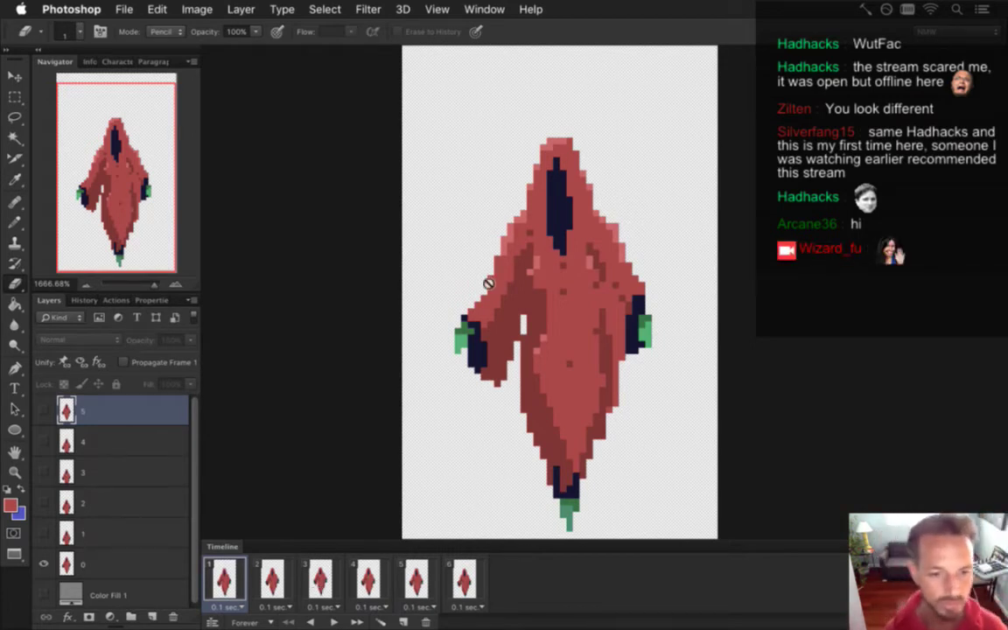
click(278, 577)
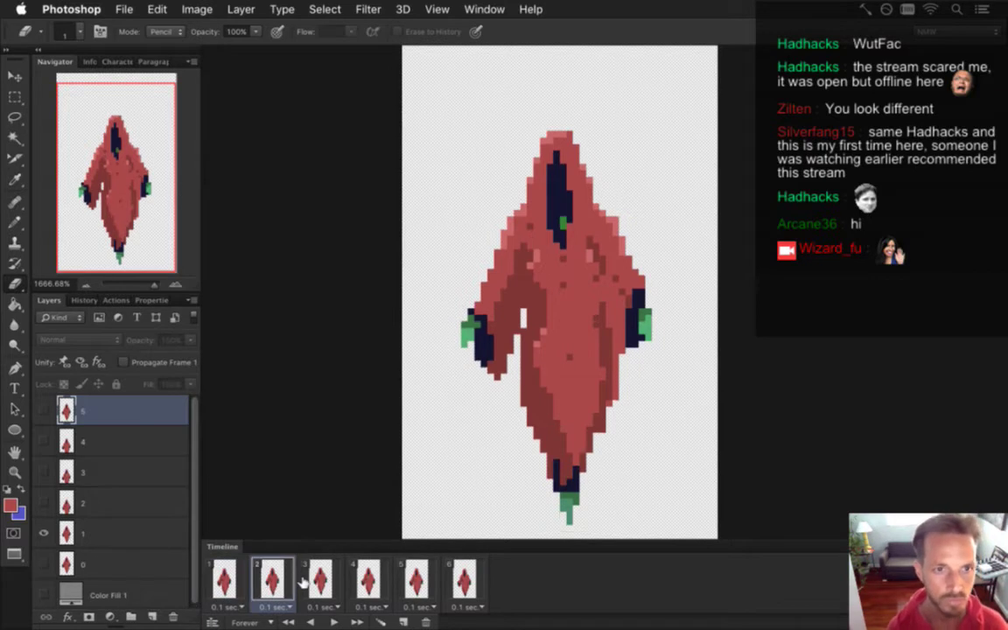
click(319, 582)
click(359, 588)
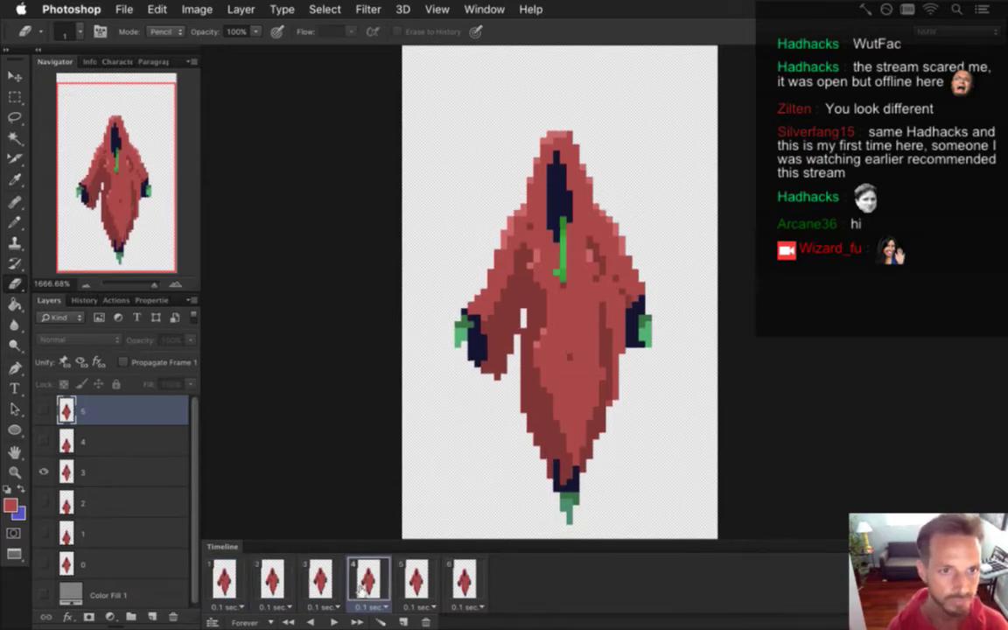
click(320, 585)
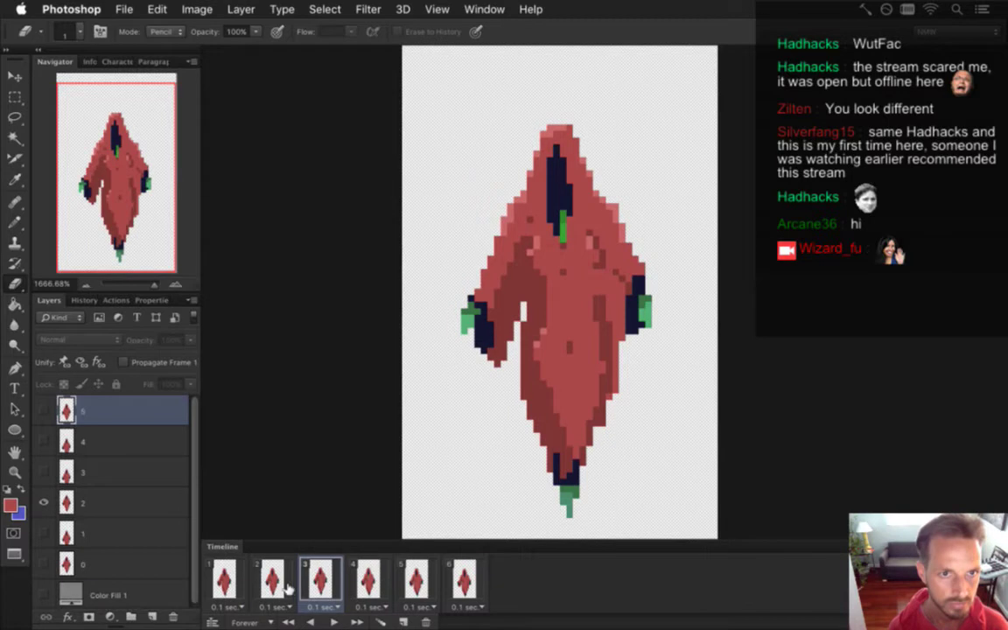
click(287, 586)
click(240, 582)
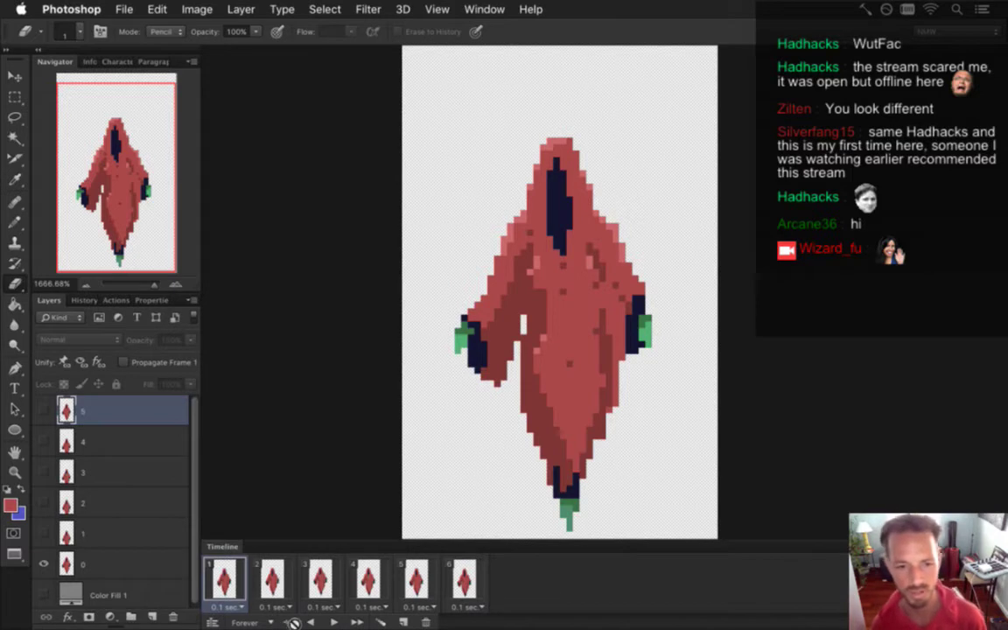
Compare frames 1–3 again, then bring up the Window menu's open document list.
click(270, 582)
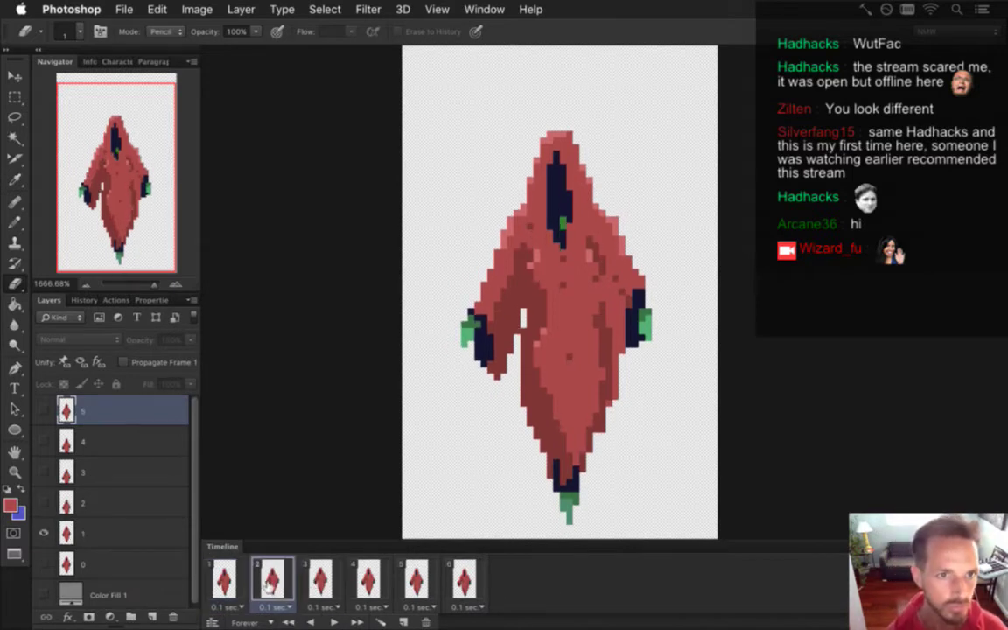
click(224, 582)
click(319, 583)
click(271, 582)
click(224, 582)
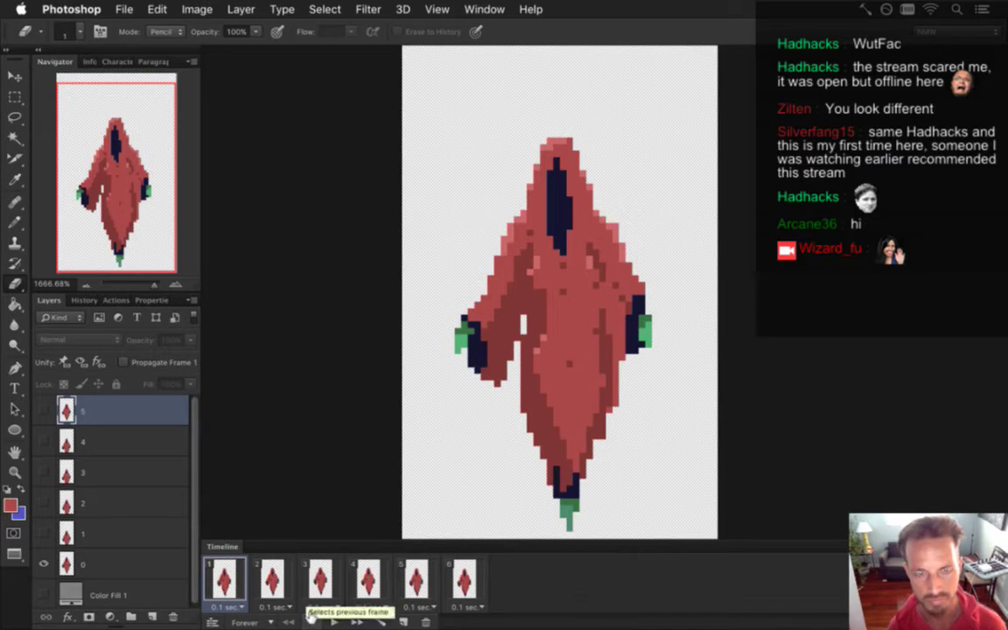
click(266, 579)
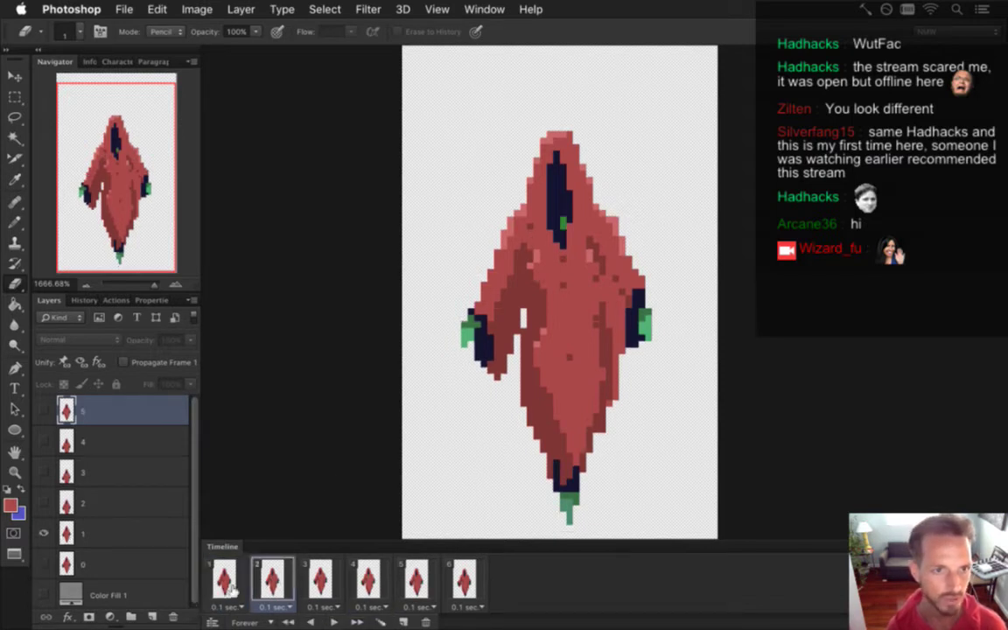
click(312, 588)
click(278, 588)
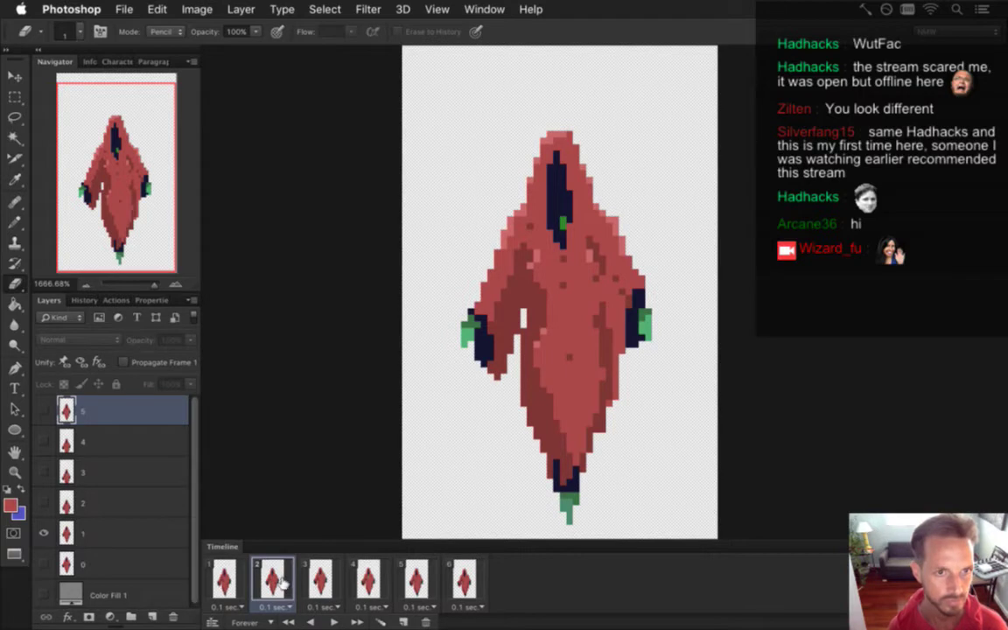
click(241, 580)
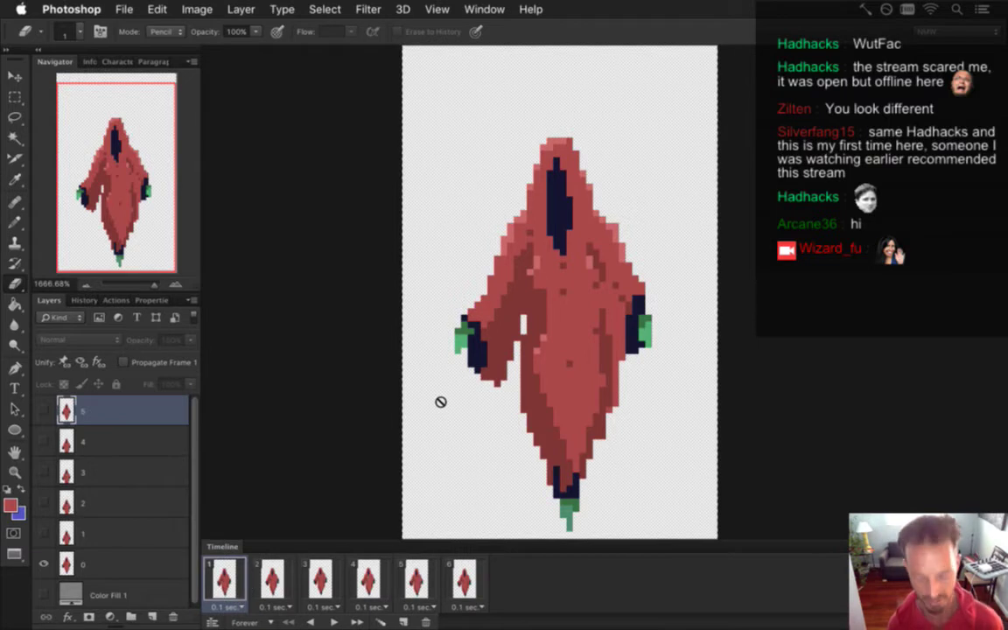
click(483, 9)
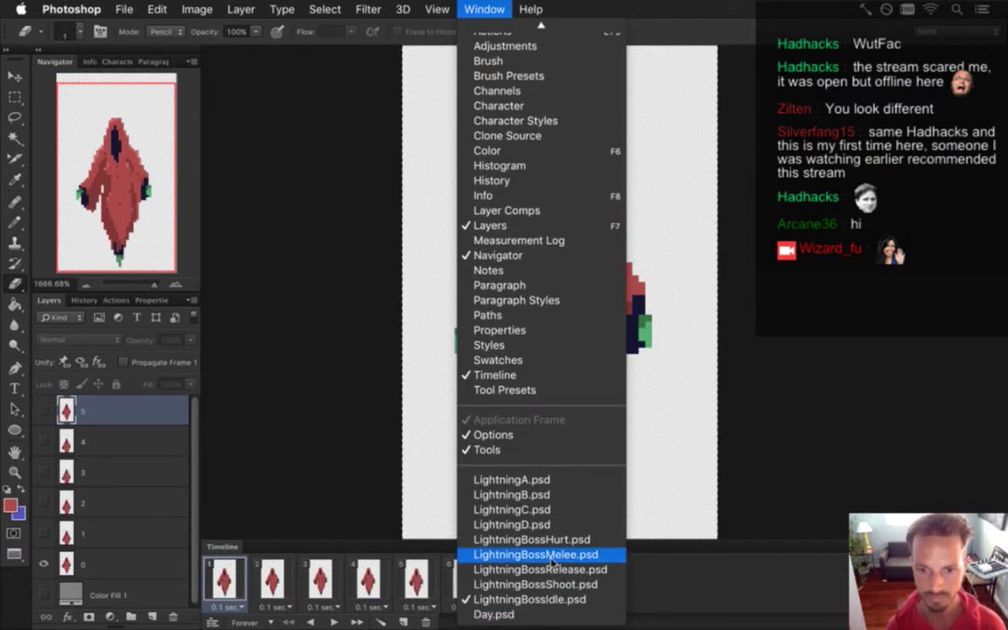
In LightningBossMelee, delete the sprite layers, paste the hooded figure and move it up-right.
click(471, 507)
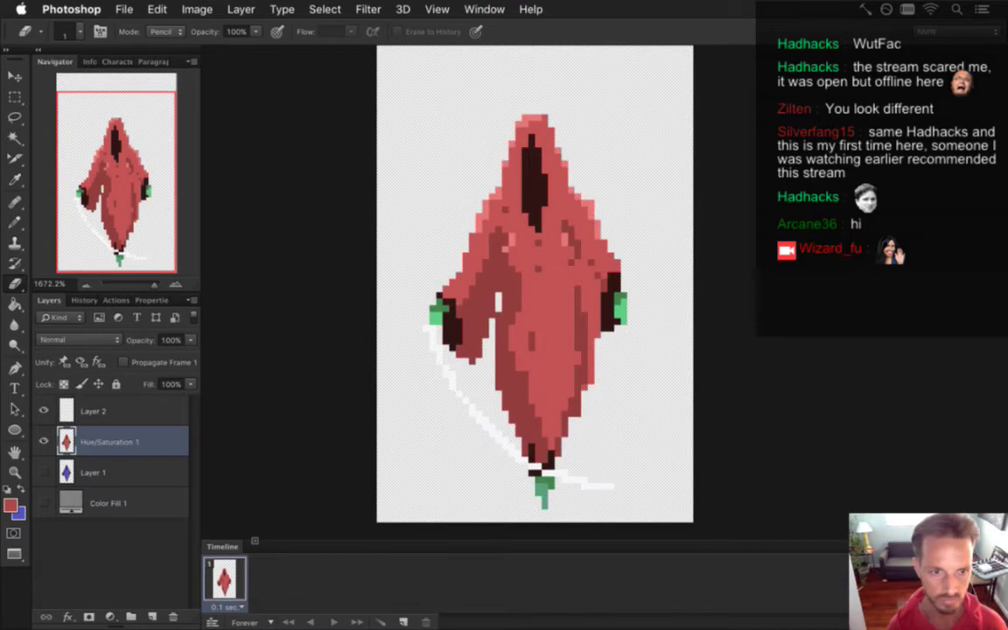
shift+click(139, 411)
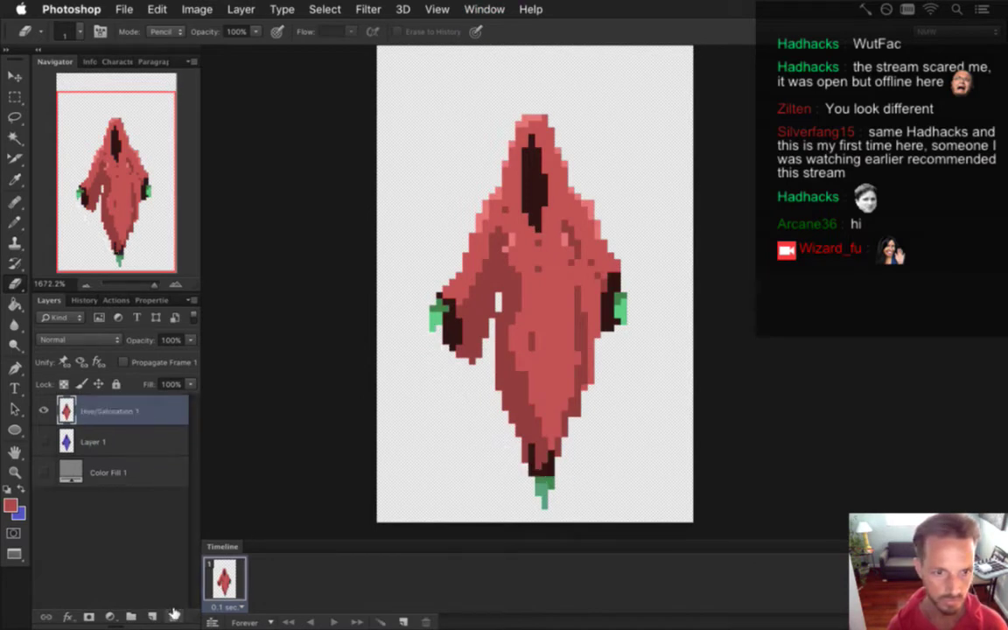
click(173, 616)
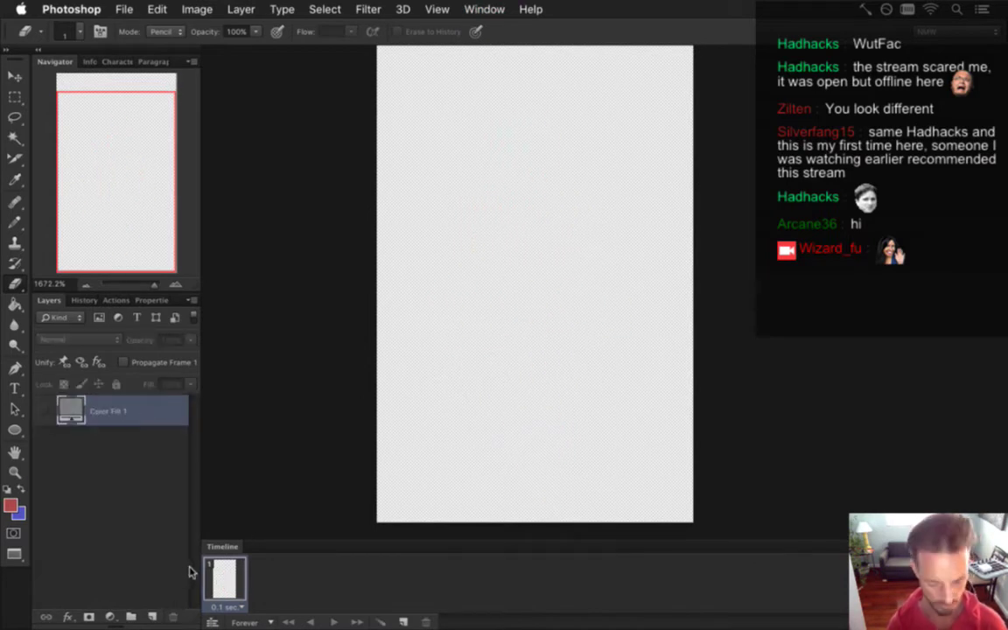
key(ctrl+v)
key(v)
drag(518, 295, 553, 265)
Return to the LightningBossIdle document with rectangular marquee selected.
click(484, 9)
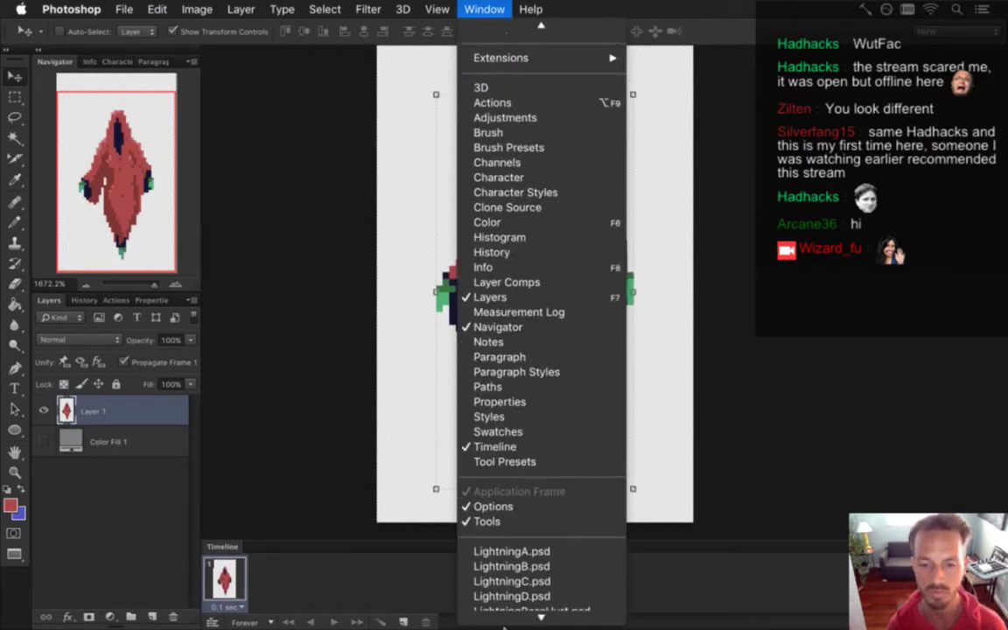
click(524, 599)
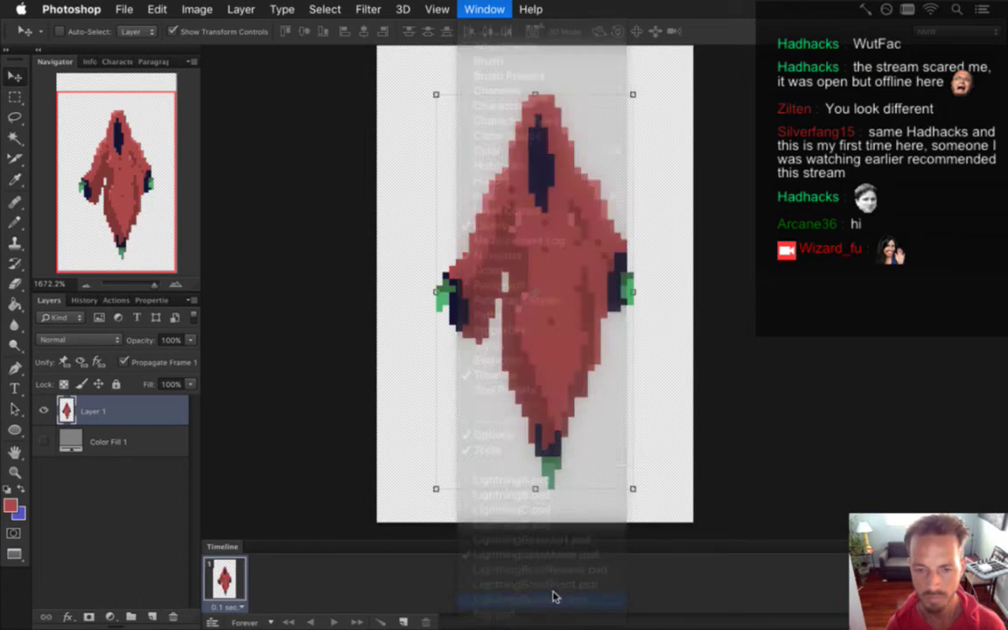
key(m)
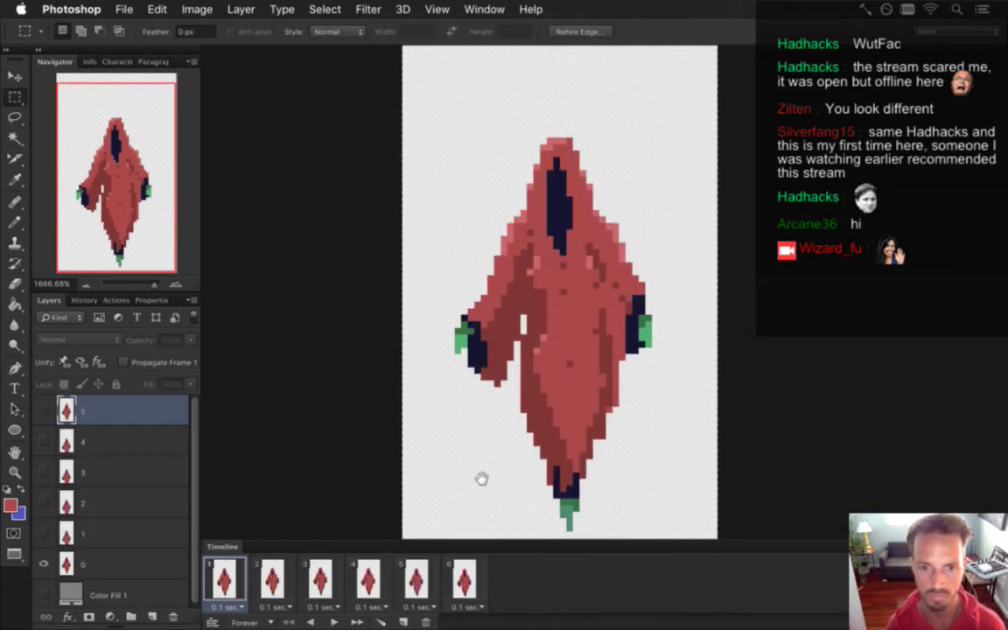
In LightningBossHurt, nudge the figure one pixel down and one pixel left.
drag(509, 477, 504, 448)
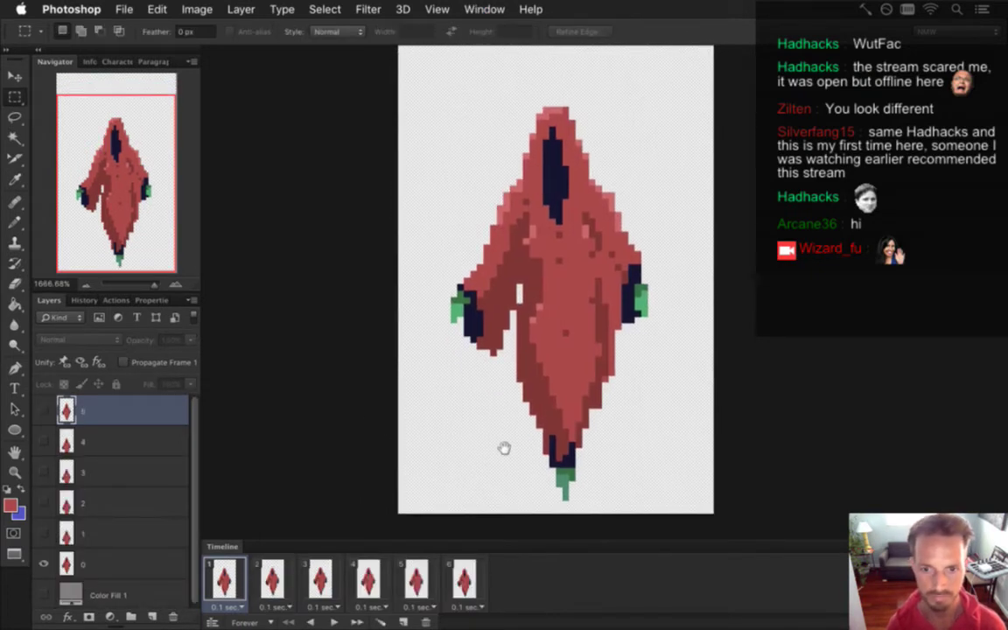
click(484, 9)
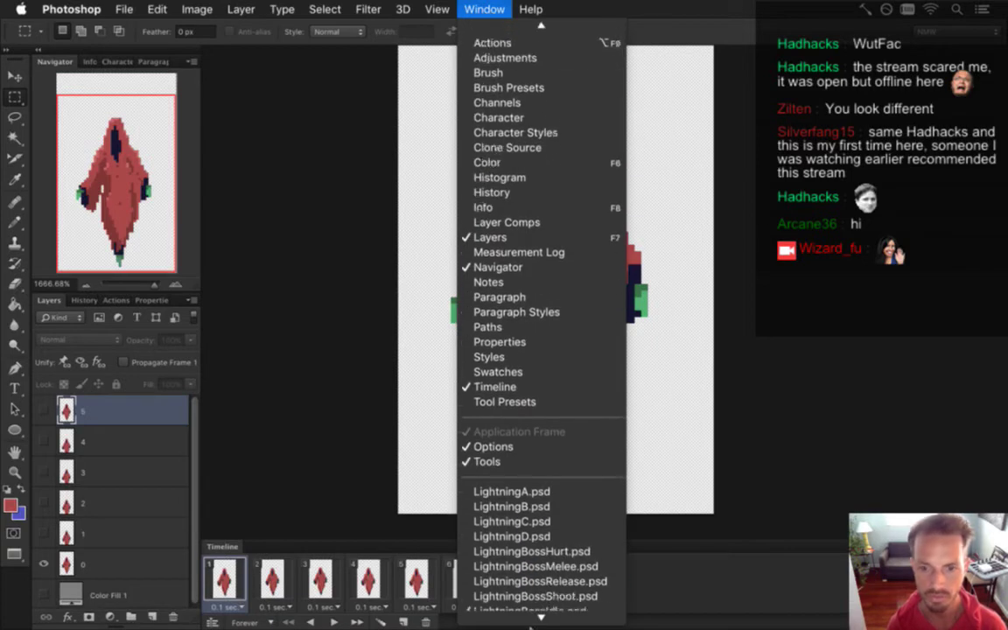
click(578, 540)
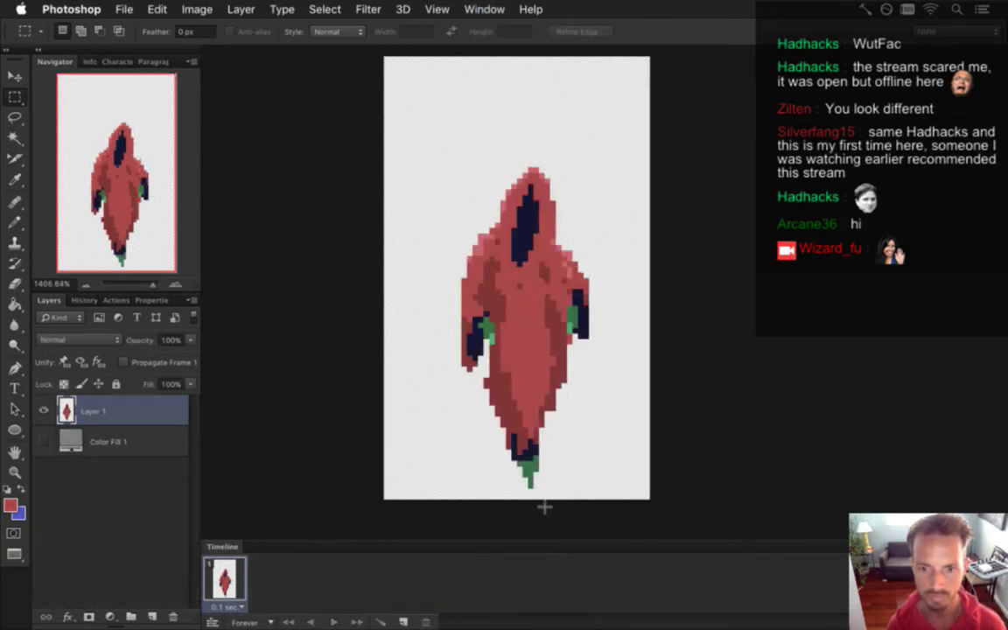
key(v)
key(Down)
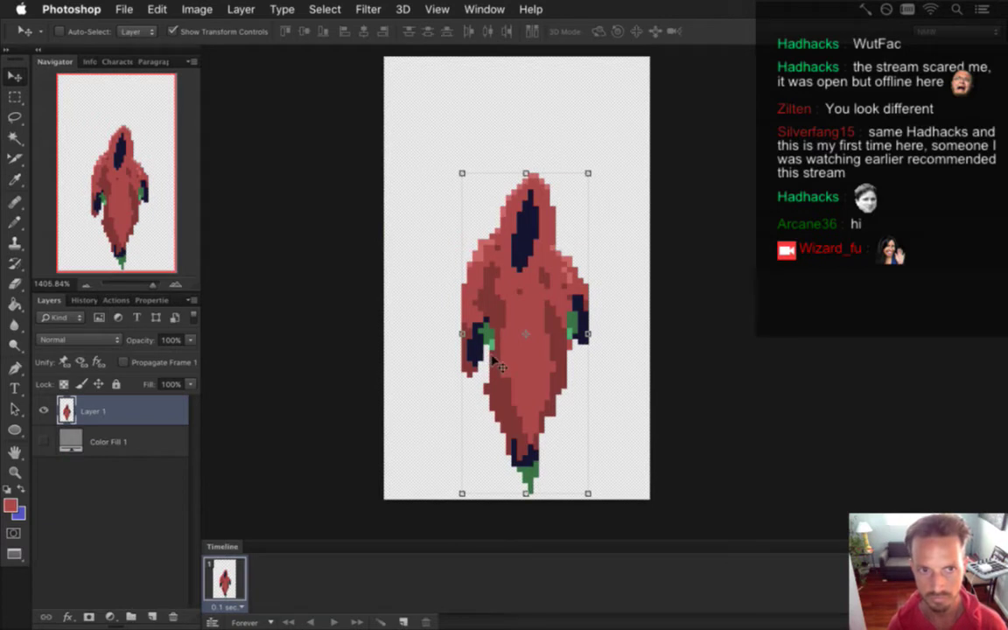
key(Left)
Dismiss the accidental video render dialog and proceed through Save for Web to saving.
key(super+alt+shift+r)
key(Return)
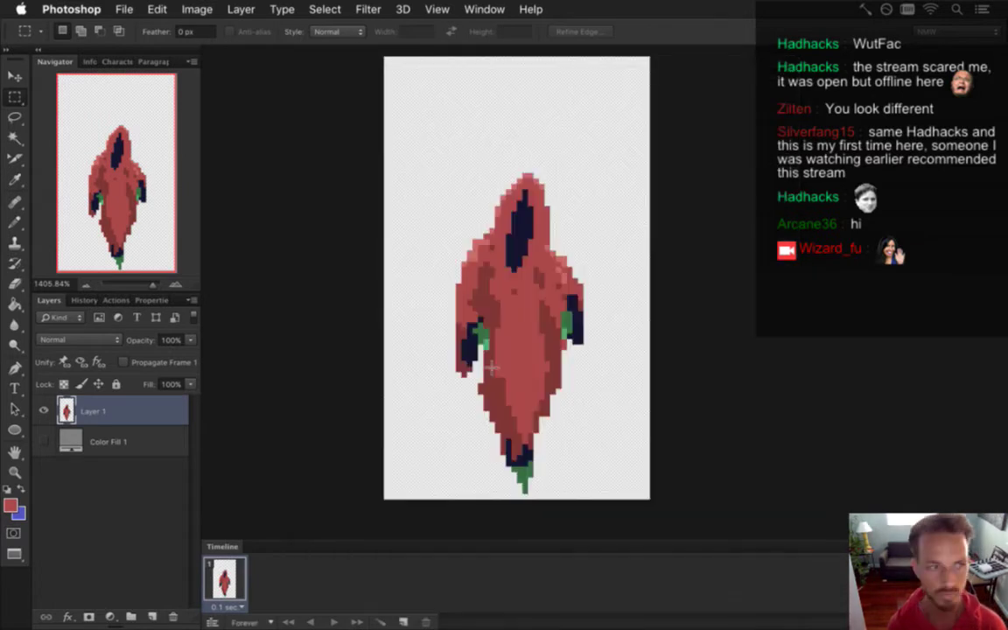
key(super+alt+shift+s)
key(Return)
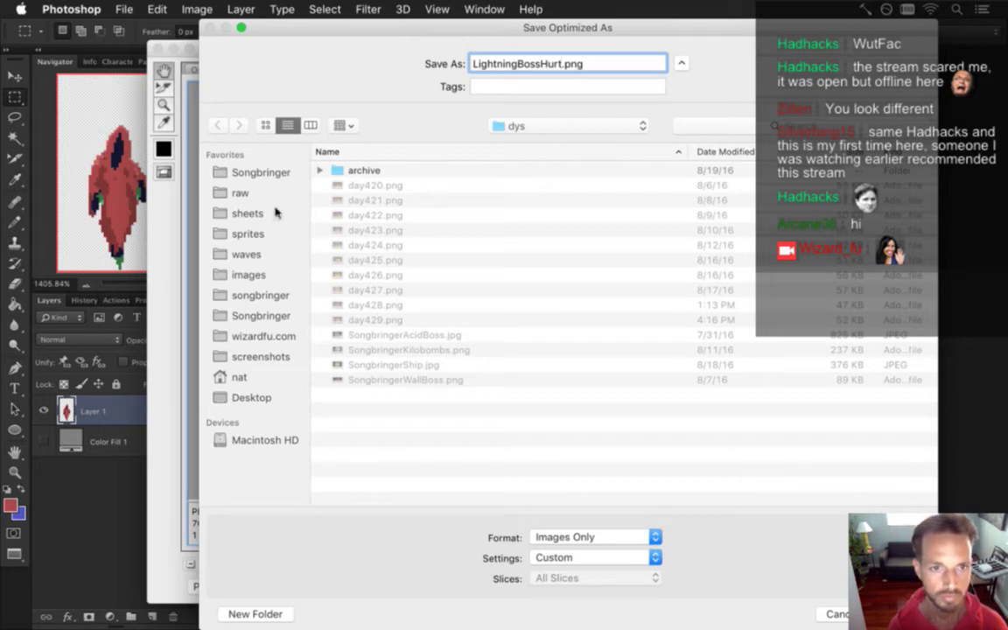
Save as LightningBossHurt0.png in sheets/Shadow, replacing the existing file.
click(248, 213)
double_click(380, 439)
click(562, 64)
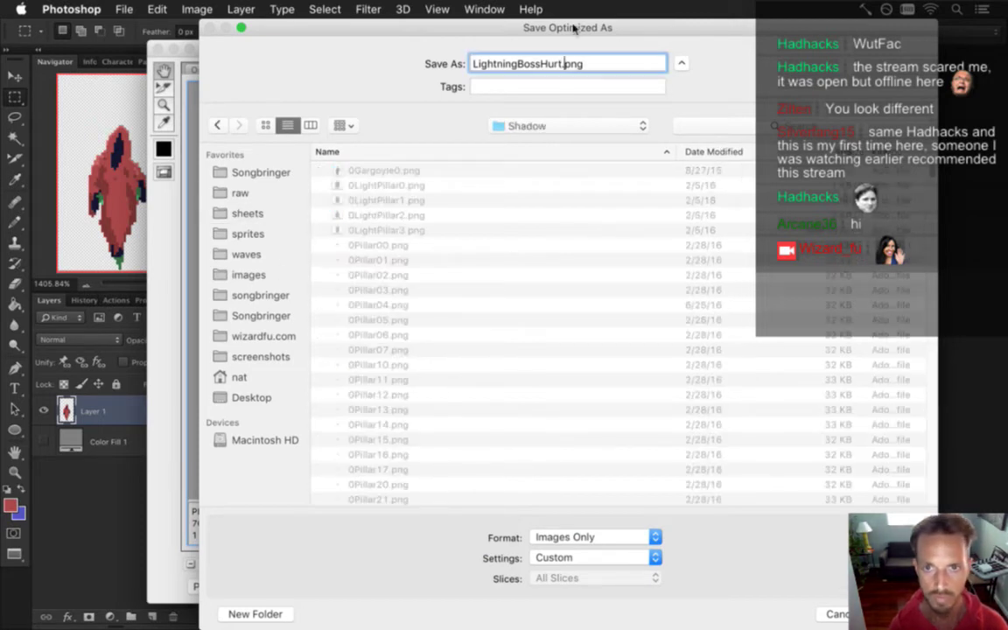
text(0)
key(Return)
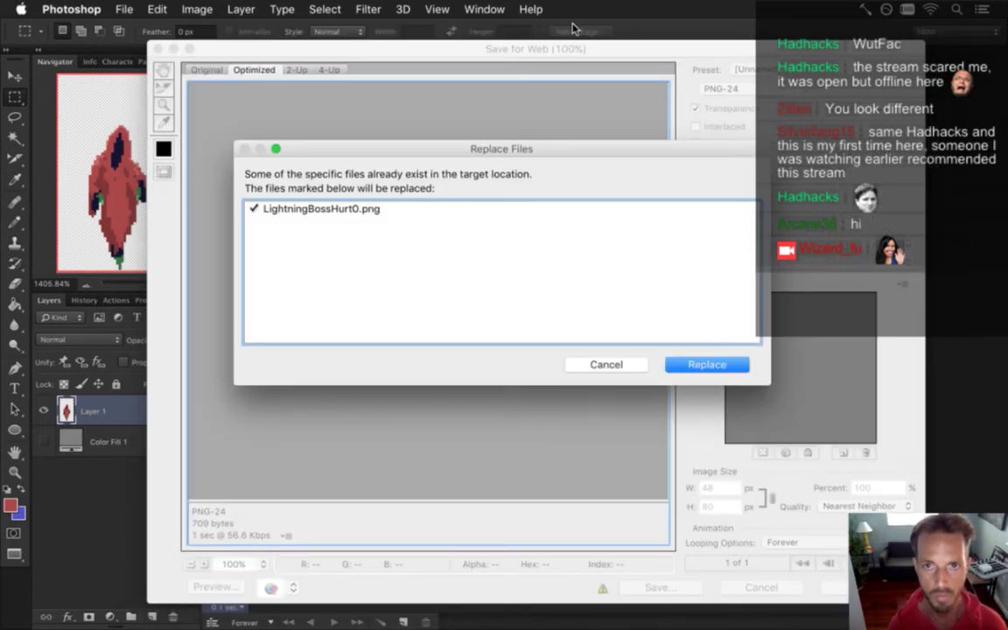
key(Return)
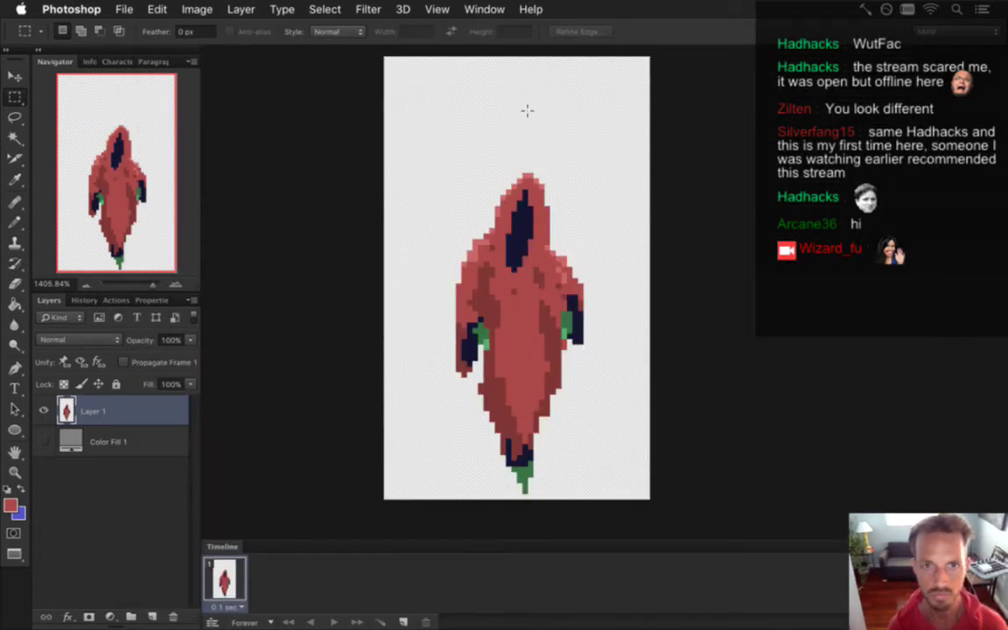
Switch to LightningBossMelee and nudge the green feet down one pixel.
click(484, 8)
scroll(517, 560, down, 3)
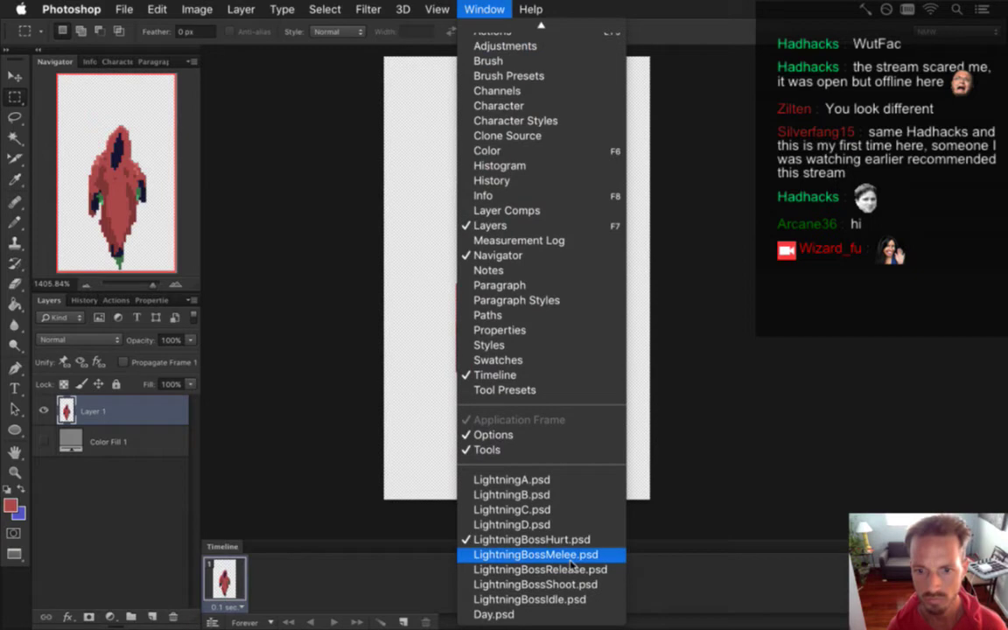
click(573, 551)
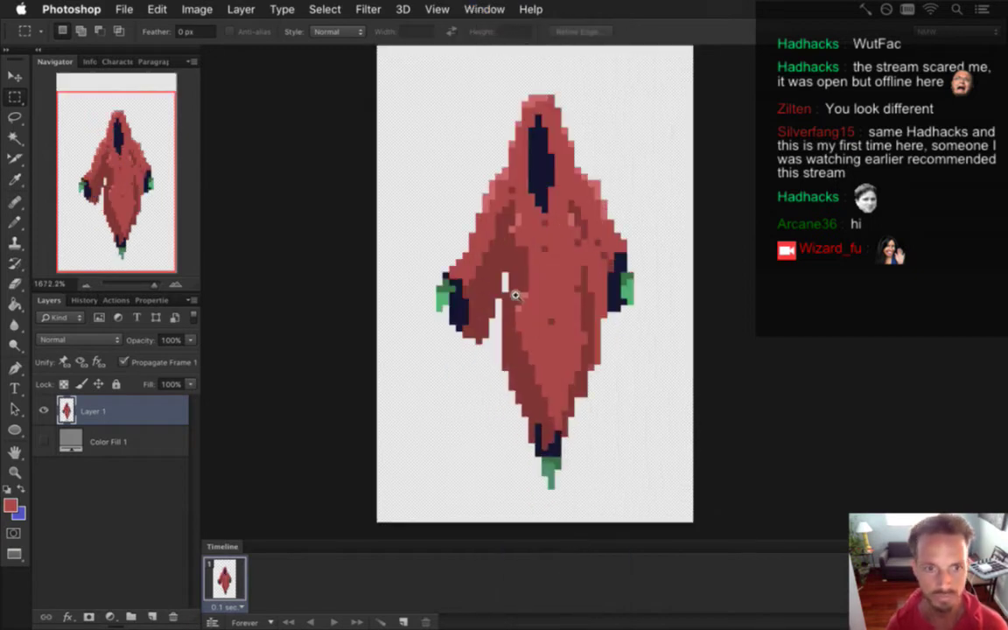
scroll(515, 287, down, 2)
drag(516, 497, 529, 477)
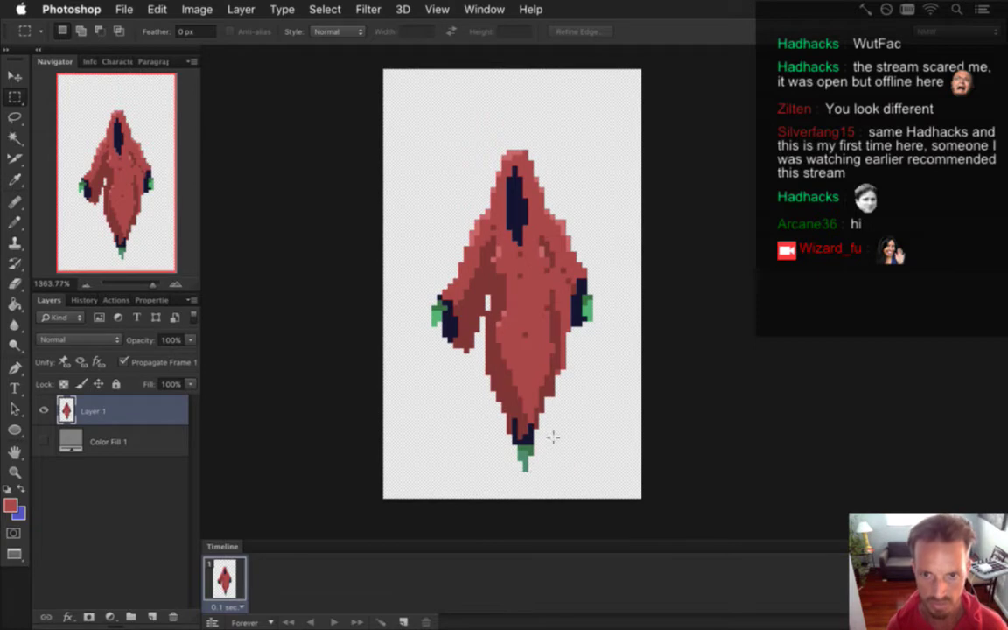
key(v)
key(Down)
key(m)
Nudge the sprite's left hand one pixel left and clear the selection.
drag(384, 299, 428, 357)
key(v)
key(Left)
key(m)
click(570, 136)
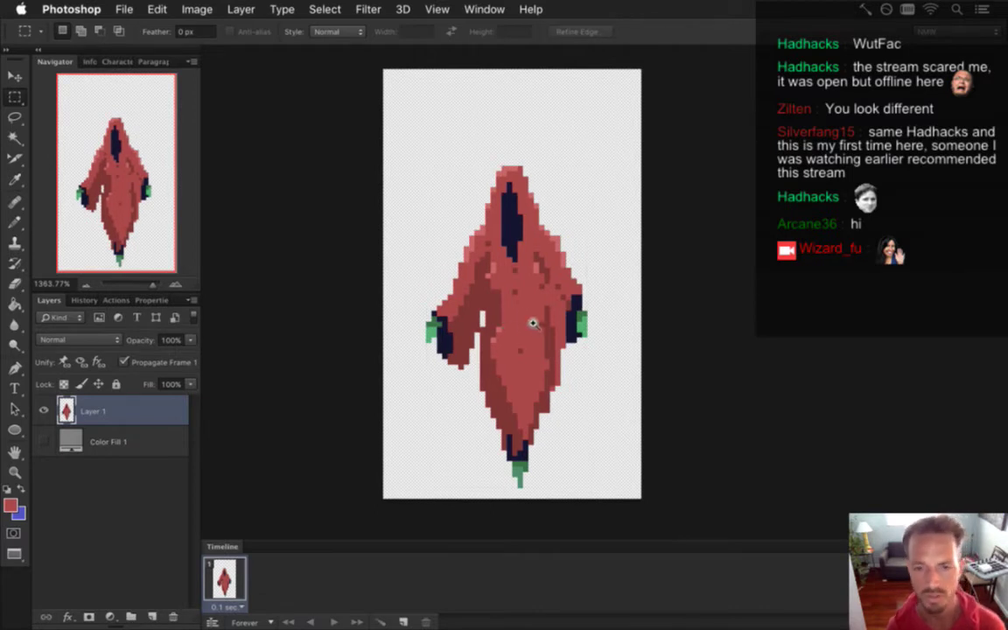
scroll(533, 323, up, 3)
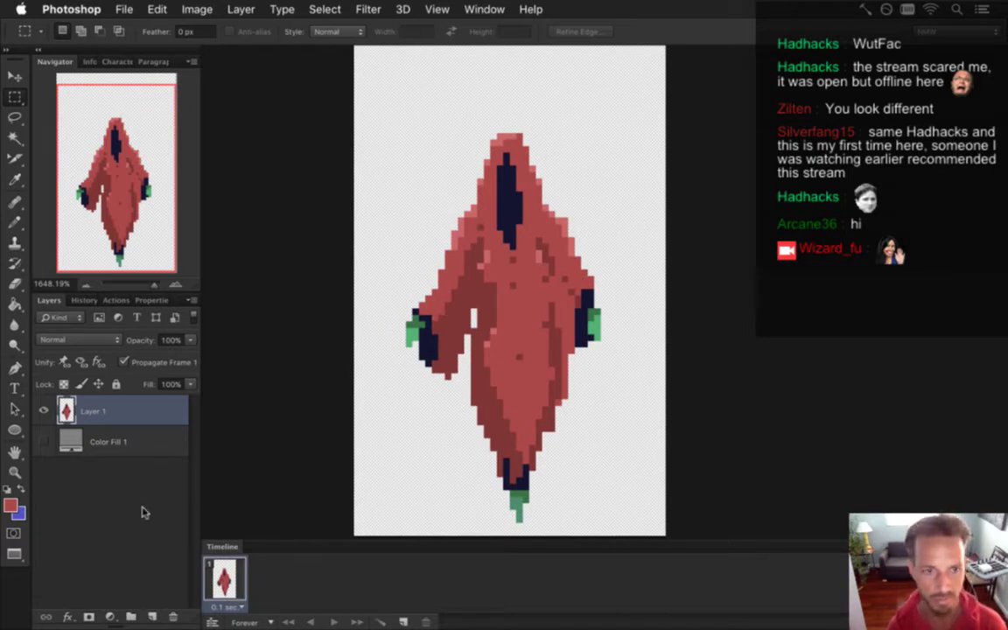
Uncheck Propagate Frame 1, rename Layer 1 to idle, and duplicate it.
click(123, 361)
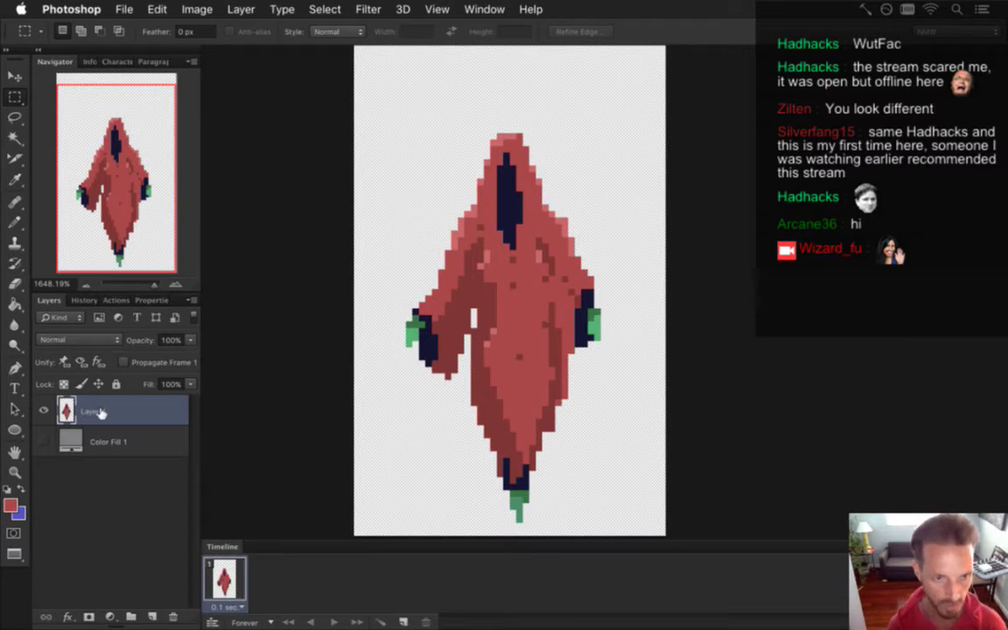
double_click(94, 409)
key(Return)
key(super+j)
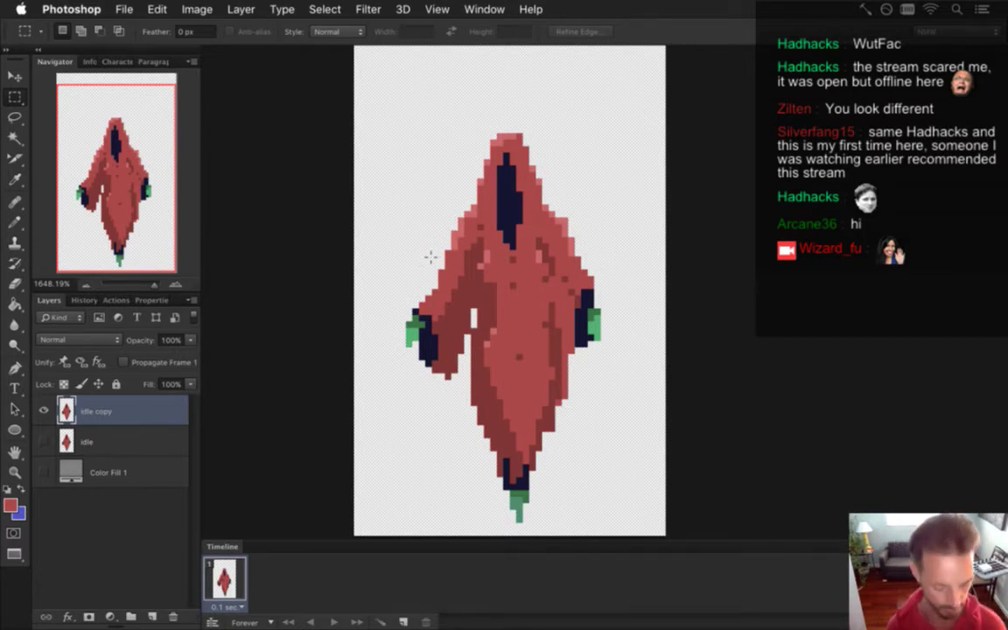
Shift the idle copy figure left with arrow-key nudges.
drag(392, 224, 460, 393)
click(412, 218)
key(v)
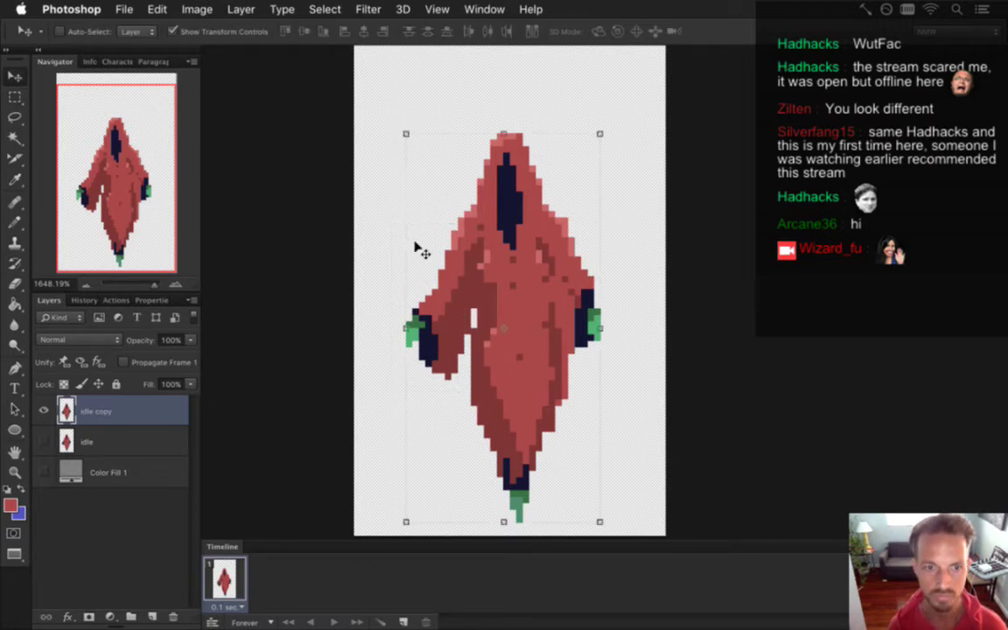
key(Left)
key(Left)
key(Left)
key(Left)
key(Left)
key(Left)
key(Left)
key(Left)
key(Right)
key(m)
Select the left arm, flip it horizontally, move it right and rotate about -63°.
drag(358, 206, 422, 390)
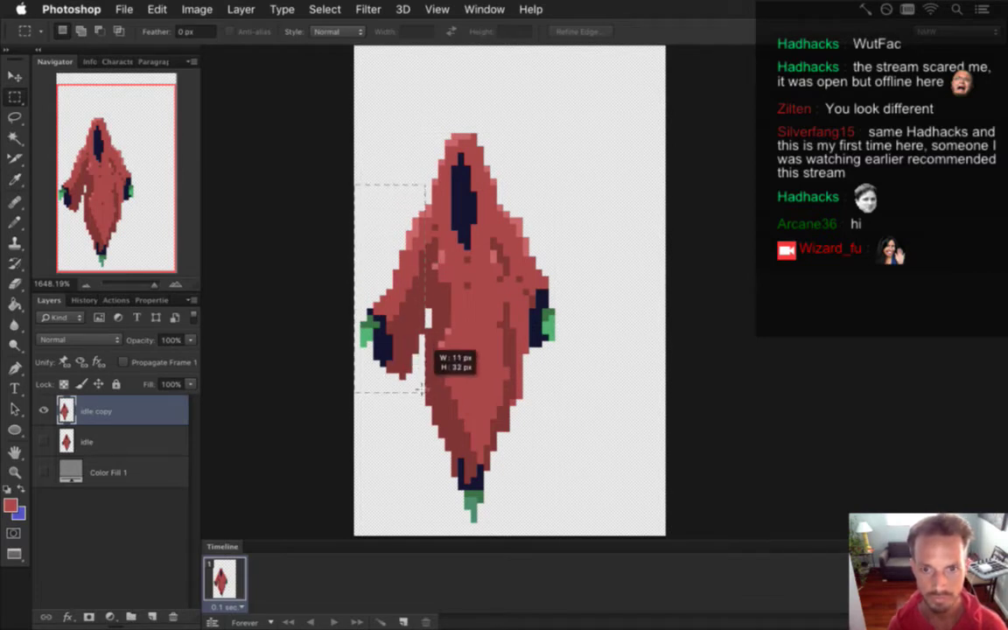
drag(422, 390, 425, 386)
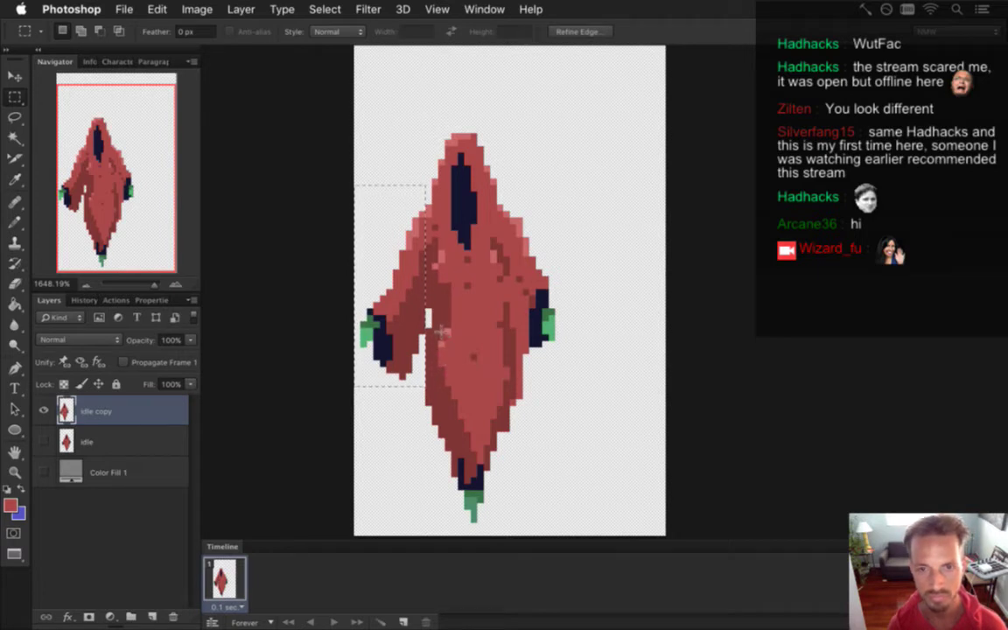
click(447, 366)
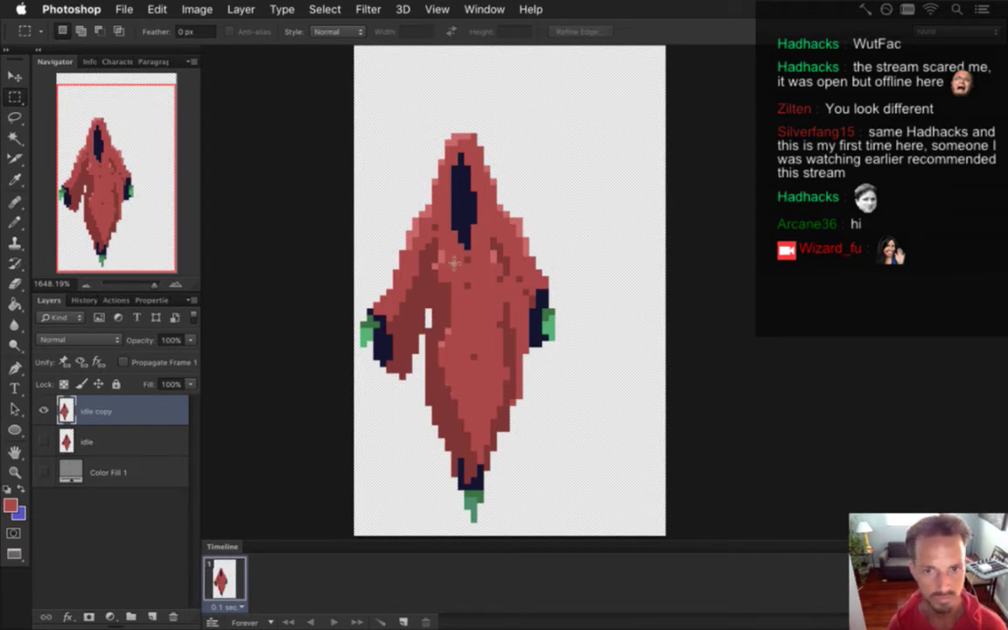
drag(362, 193, 425, 411)
key(v)
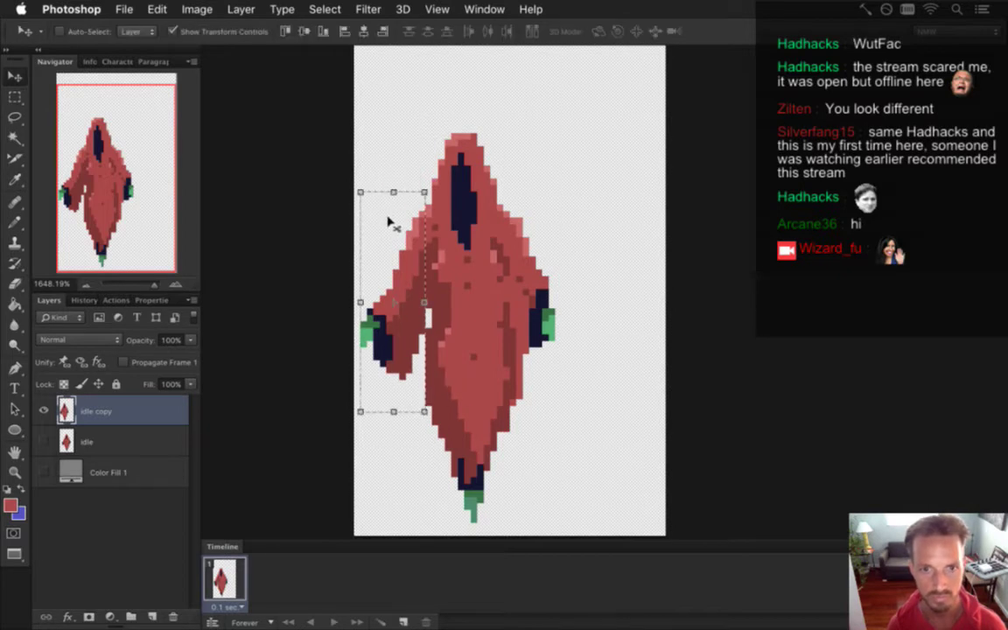
click(357, 303)
right_click(408, 282)
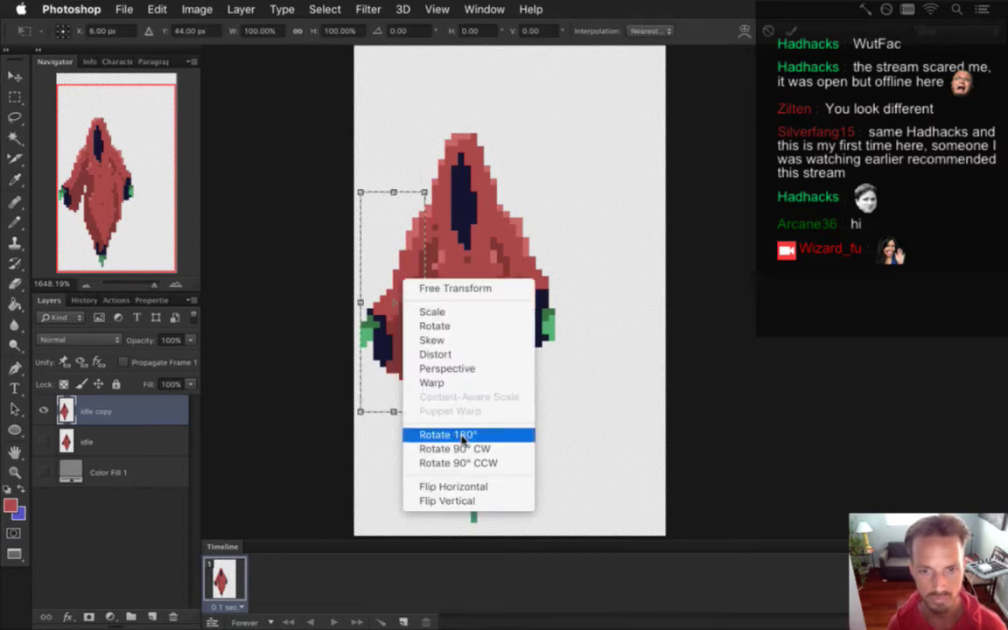
click(461, 486)
drag(385, 227, 574, 216)
drag(540, 155, 517, 228)
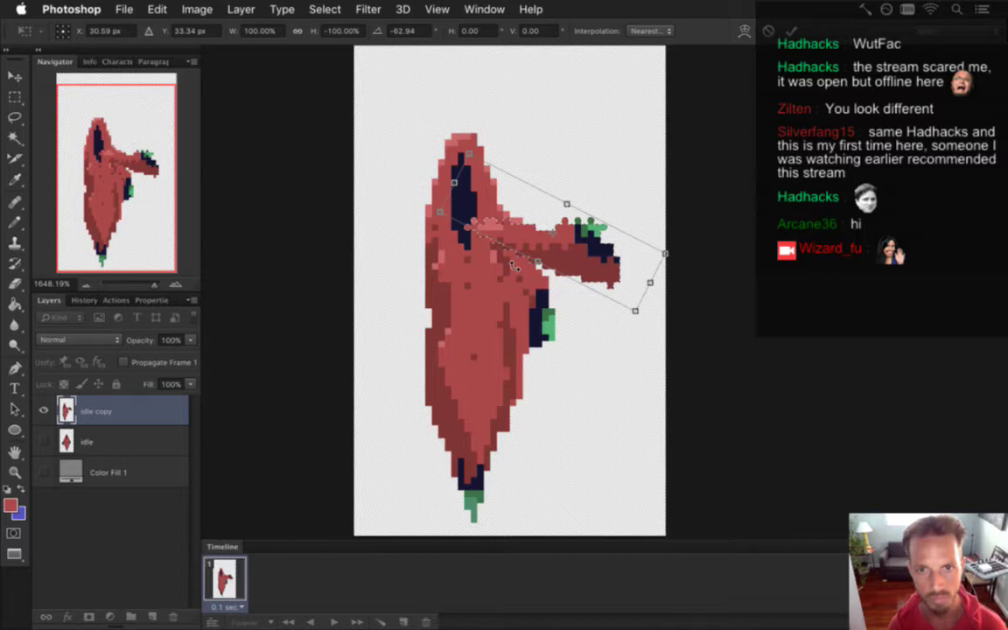
Commit the arm transform, save, and show the grey background fill.
key(Return)
key(m)
key(super+s)
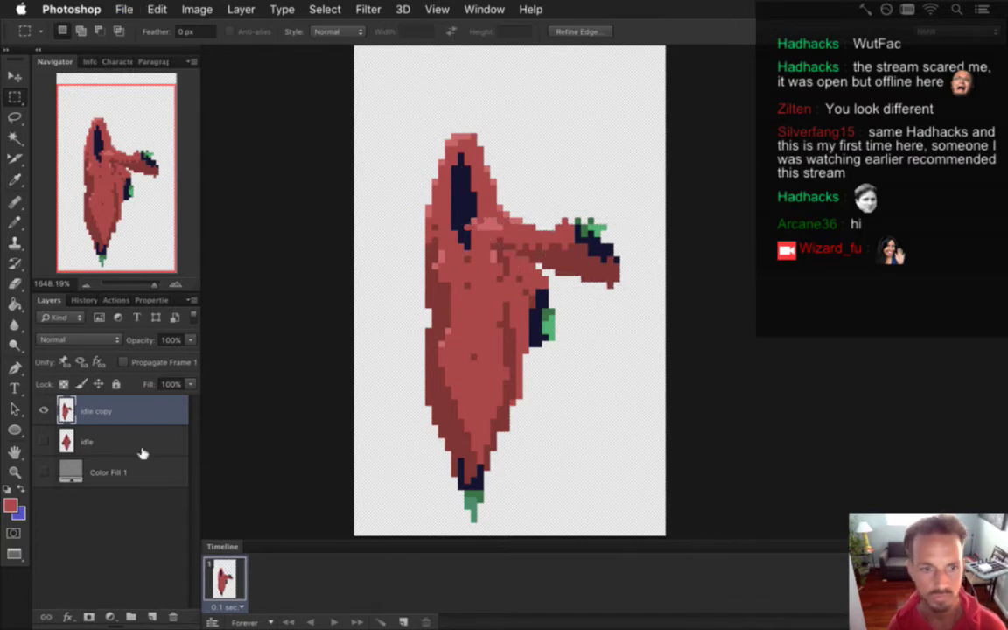
click(44, 472)
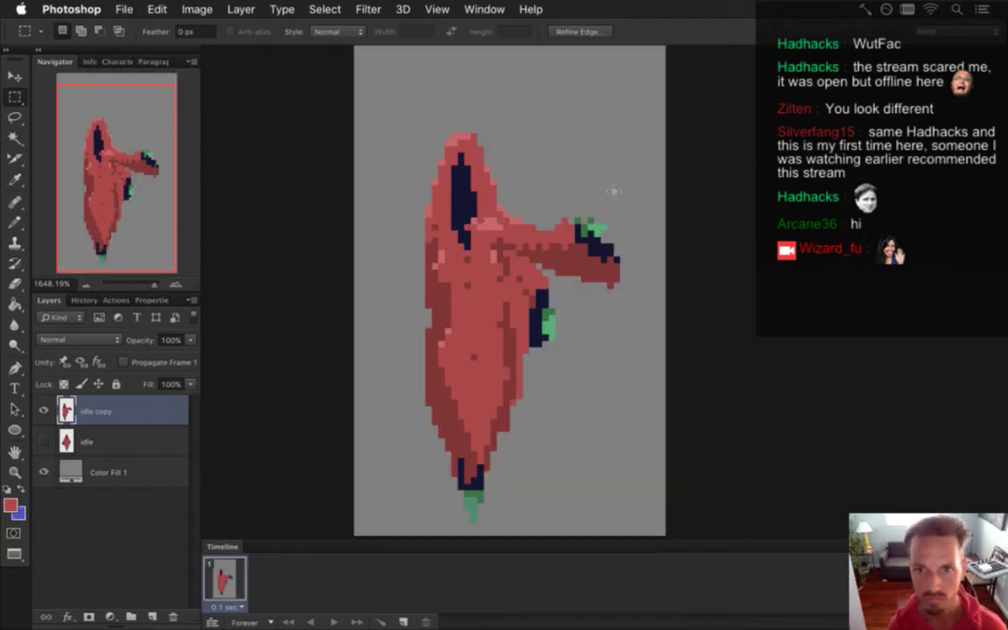
Erase the arm's red tip, the old hand and stray pixels around the torso.
key(e)
drag(616, 261, 617, 279)
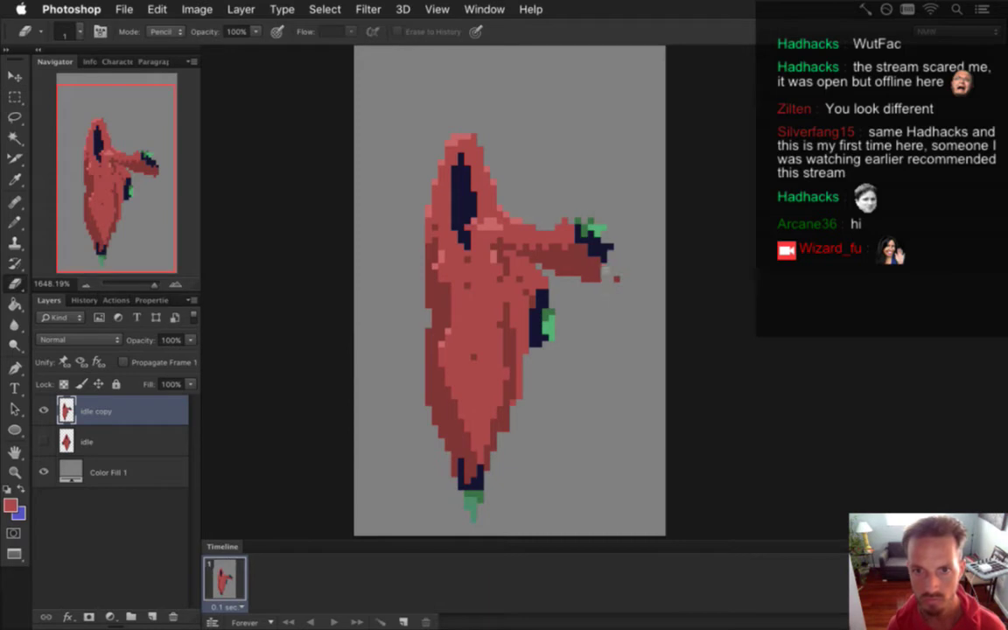
drag(610, 238, 595, 276)
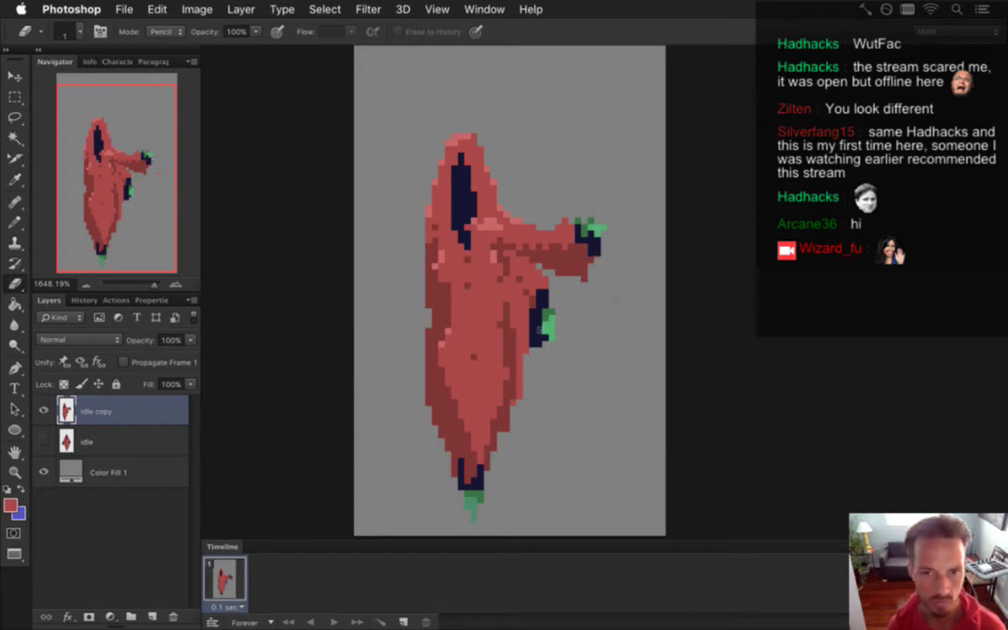
drag(509, 265, 520, 301)
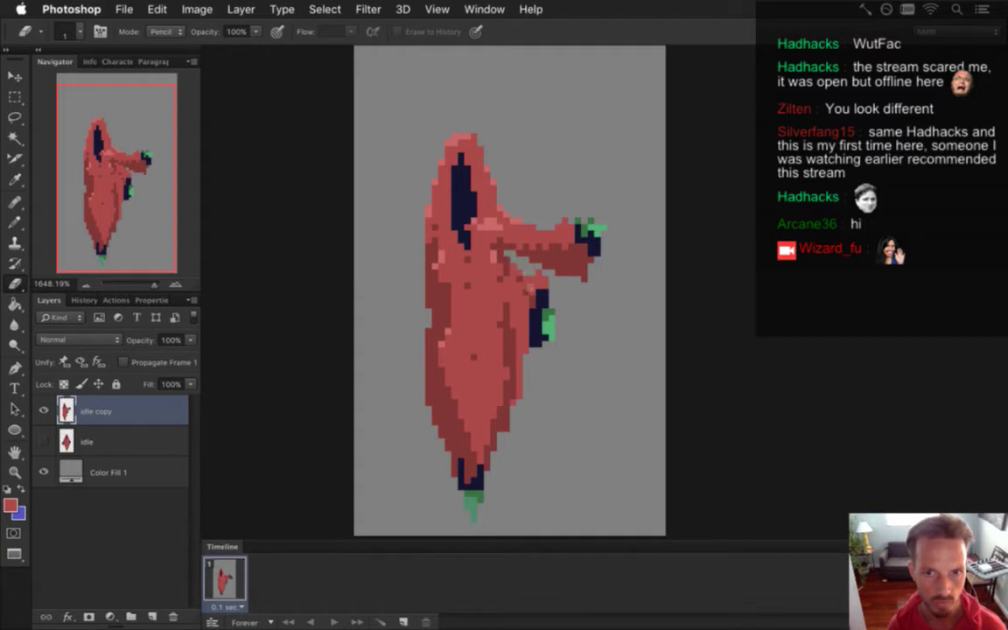
mouse_move(541, 296)
mouse_down()
mouse_move(552, 345)
mouse_move(533, 337)
mouse_move(531, 368)
mouse_move(525, 336)
mouse_up()
drag(464, 273, 462, 300)
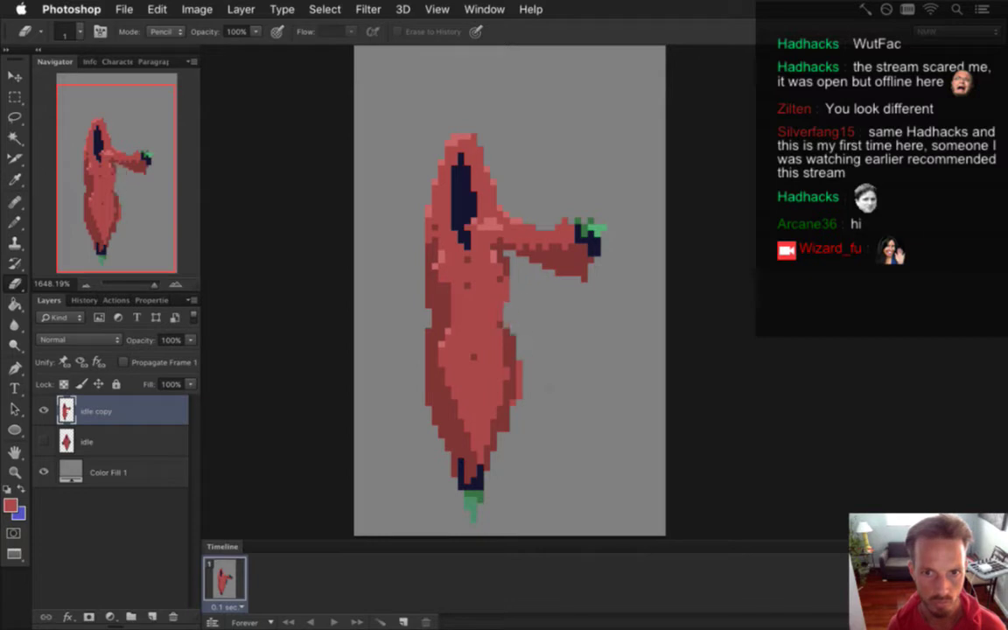
Pencil-touch up the hood and recolour a dark body pixel with the robe colour.
key(b)
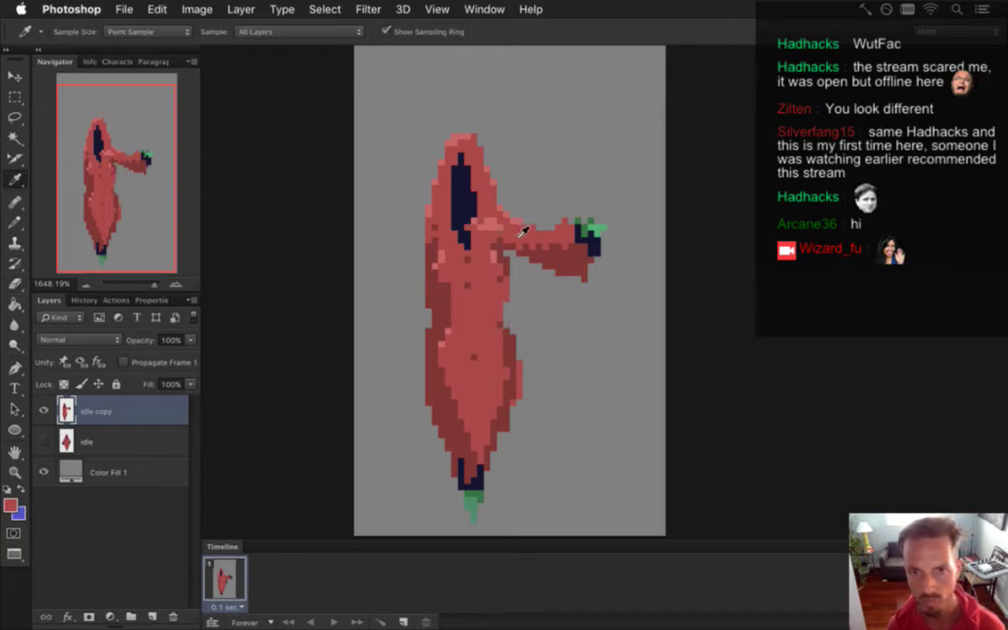
drag(496, 217, 458, 213)
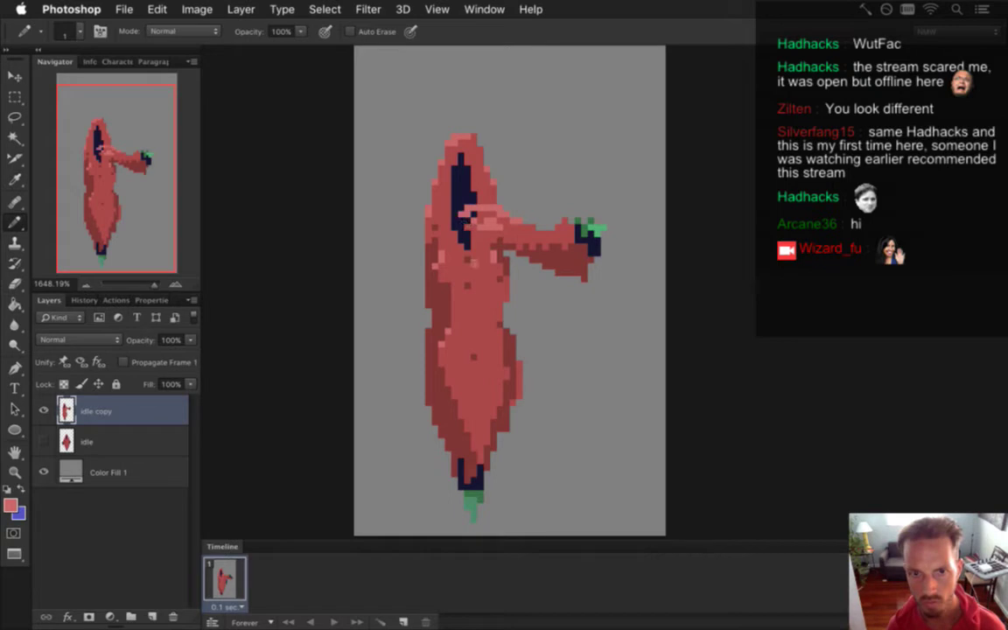
key(ctrl+z)
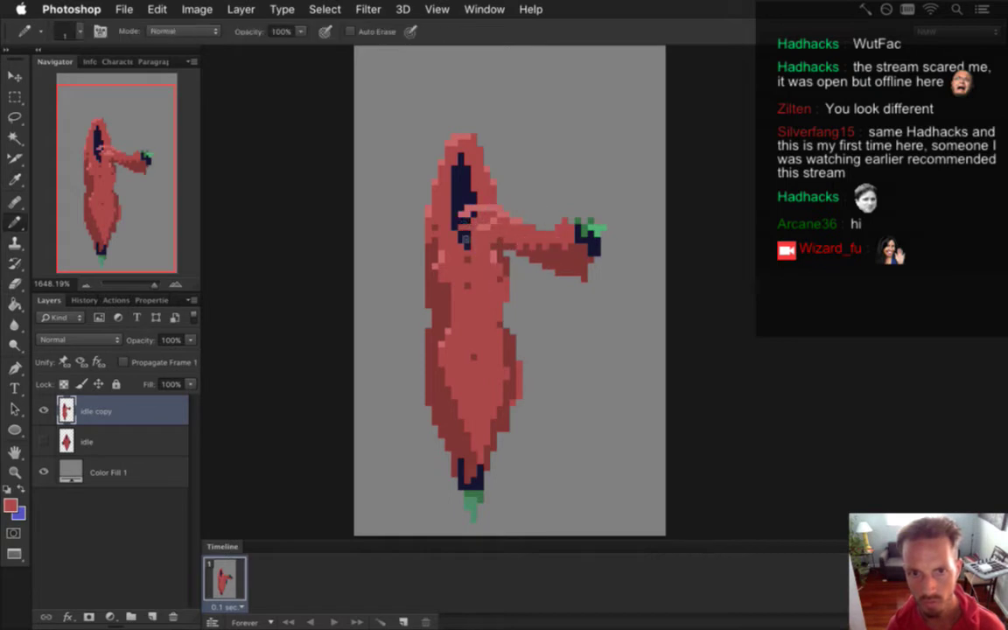
click(461, 238)
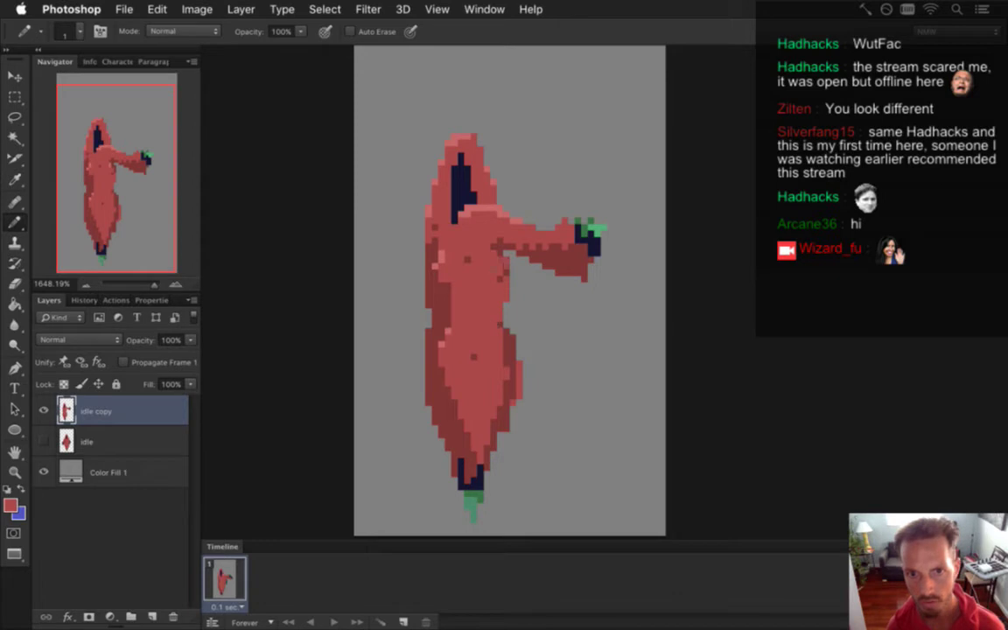
key(e)
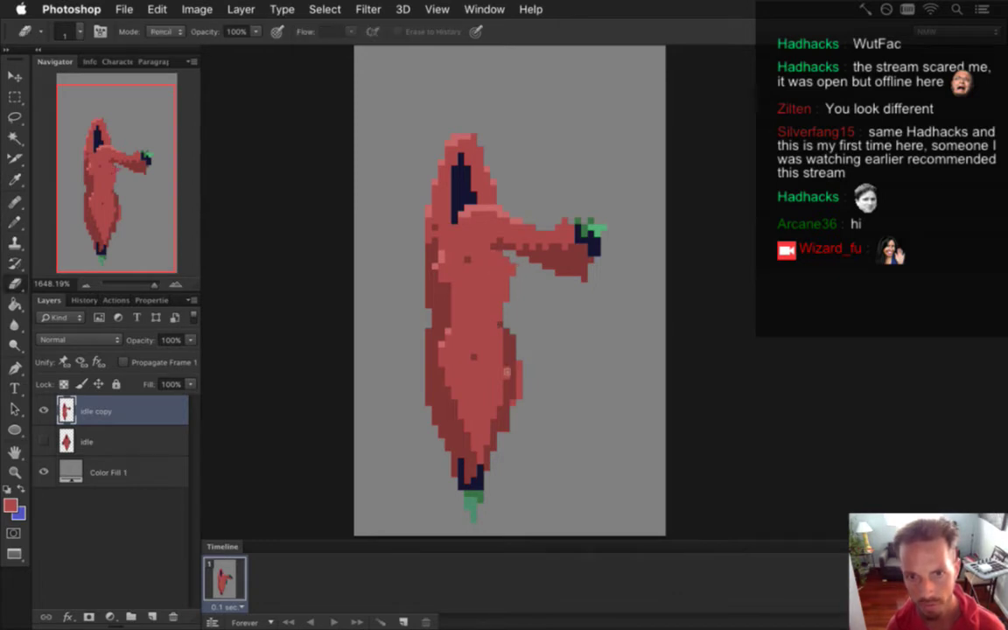
key(b)
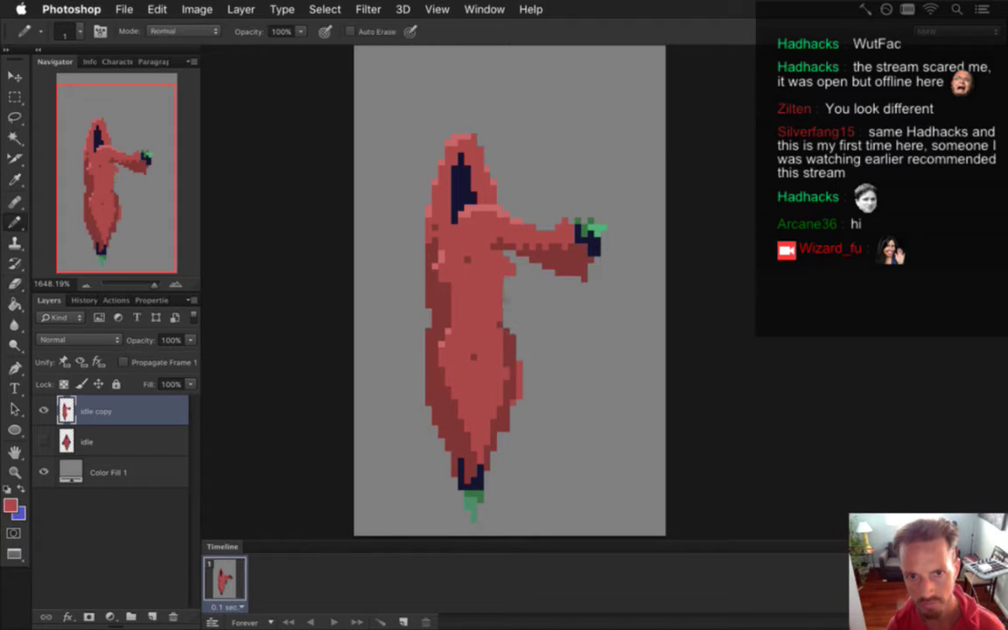
alt+click(407, 279)
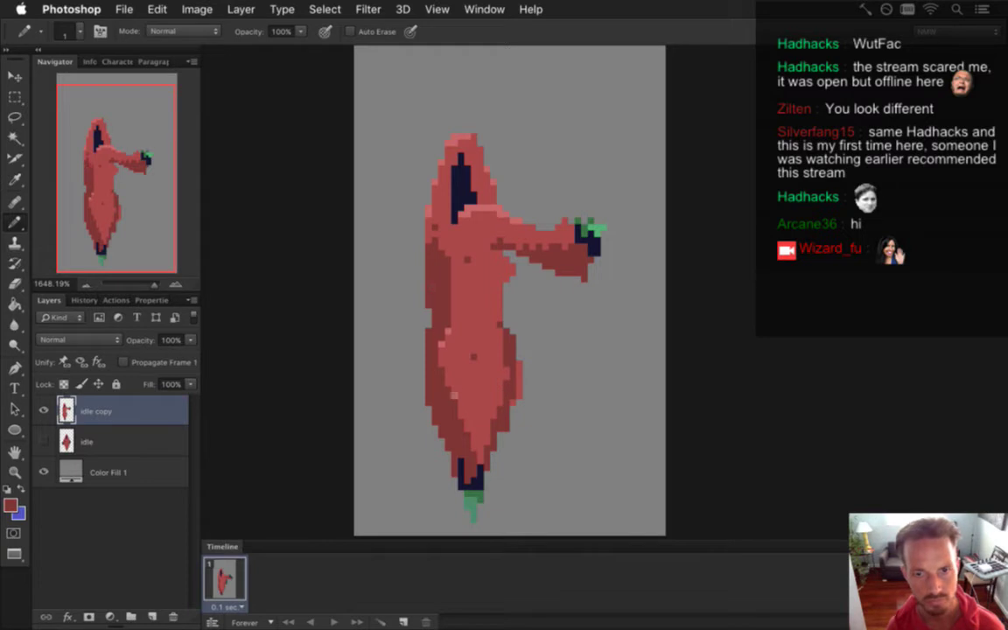
alt+click(437, 339)
click(473, 356)
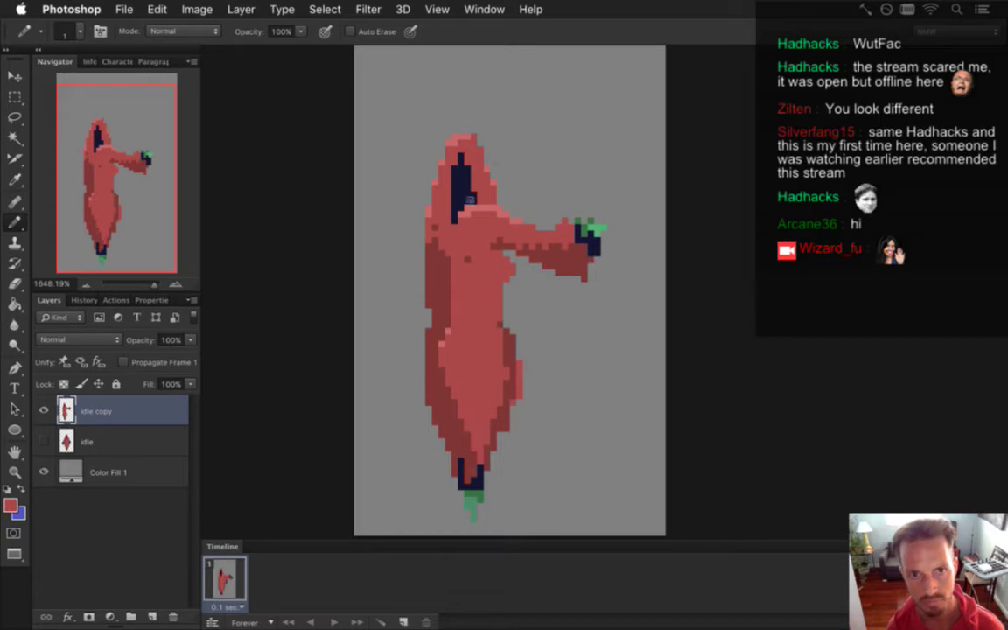
Repaint the hood and paint a navy eye stripe at the hood's front.
key(i)
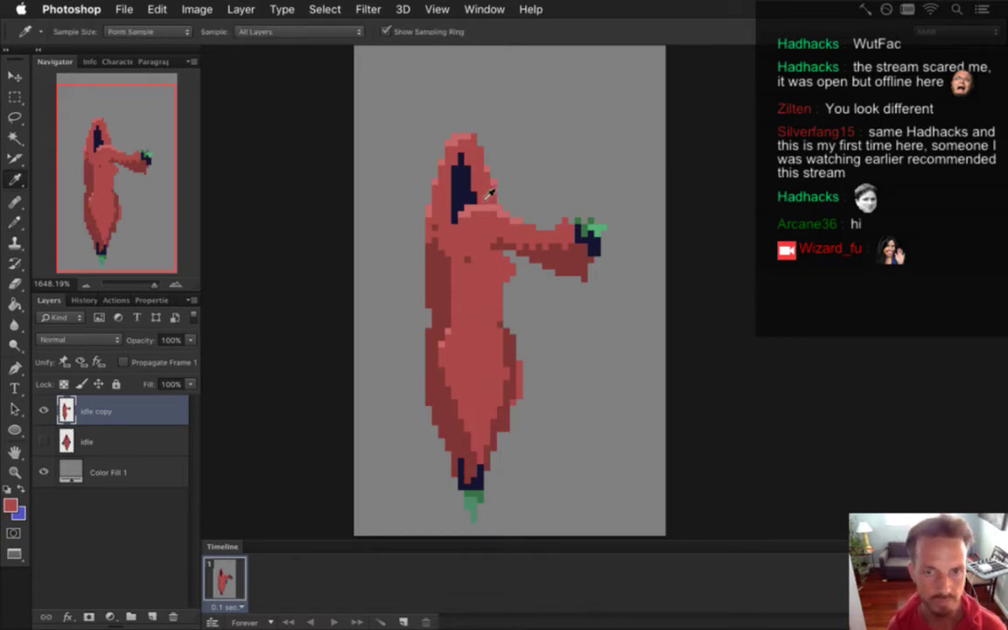
key(b)
mouse_move(428, 126)
mouse_down()
mouse_move(450, 132)
mouse_move(455, 144)
mouse_move(428, 184)
mouse_up()
key(i)
click(457, 175)
key(b)
drag(497, 158, 497, 198)
drag(449, 154, 450, 185)
Sample the hood red, paint over the back eye, and tidy the head top.
key(i)
click(451, 135)
key(b)
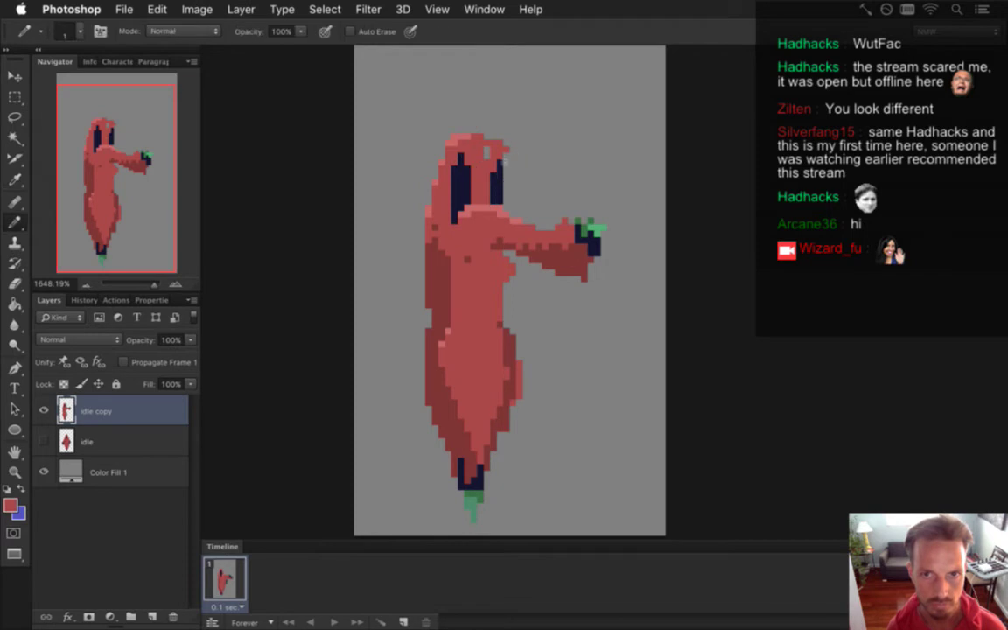
mouse_move(505, 160)
mouse_down()
mouse_move(505, 202)
mouse_move(461, 185)
mouse_move(443, 165)
mouse_up()
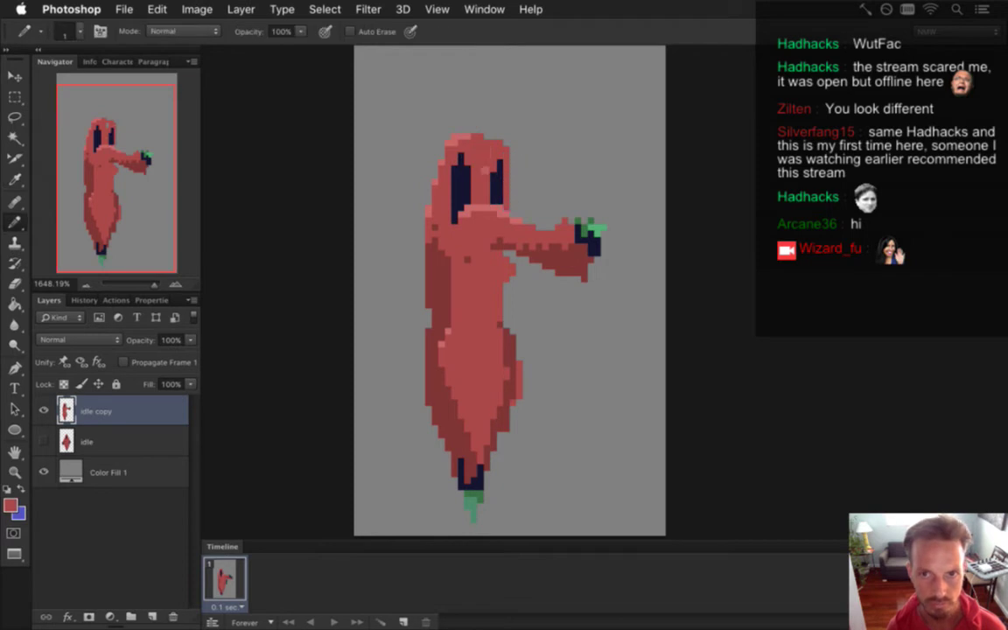
drag(454, 215, 461, 172)
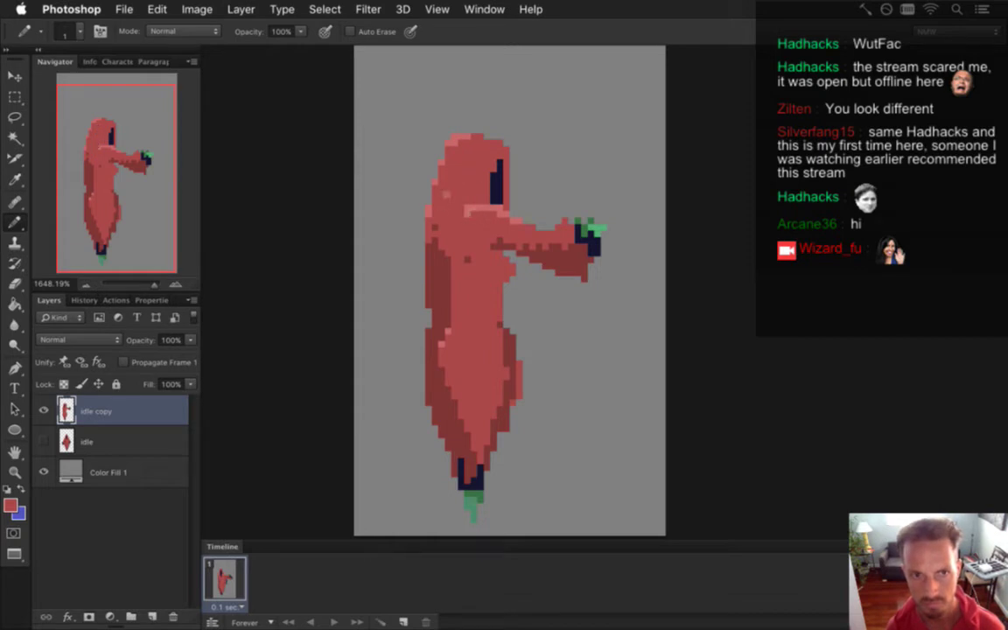
key(space)
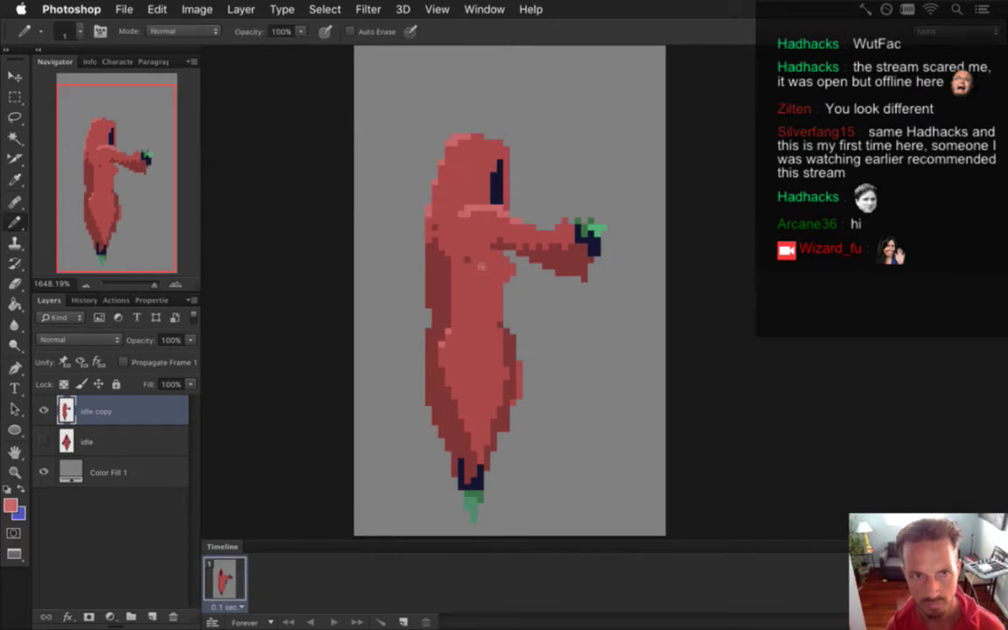
alt+click(429, 201)
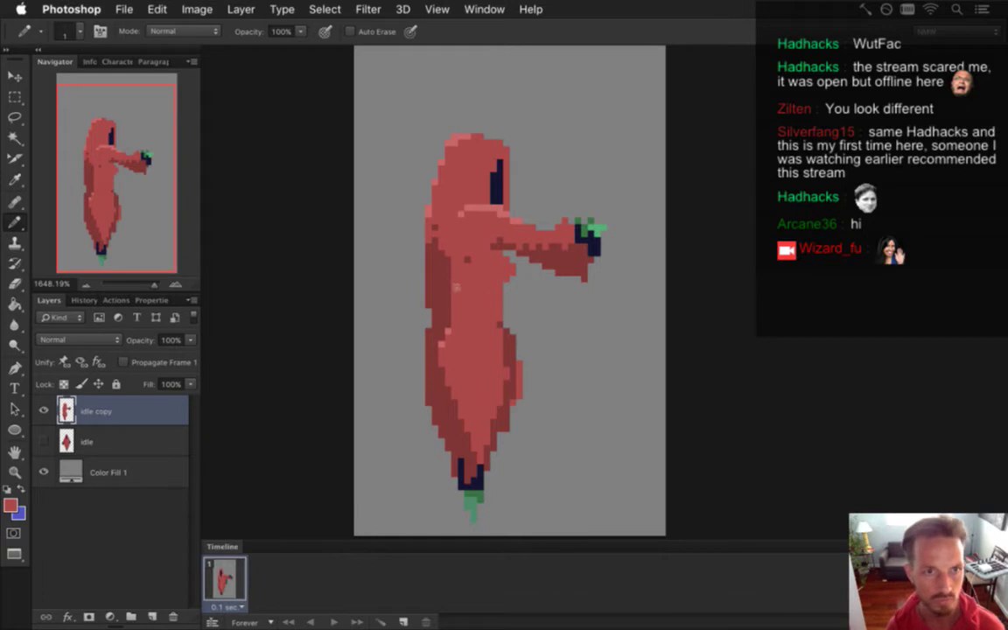
key(alt)
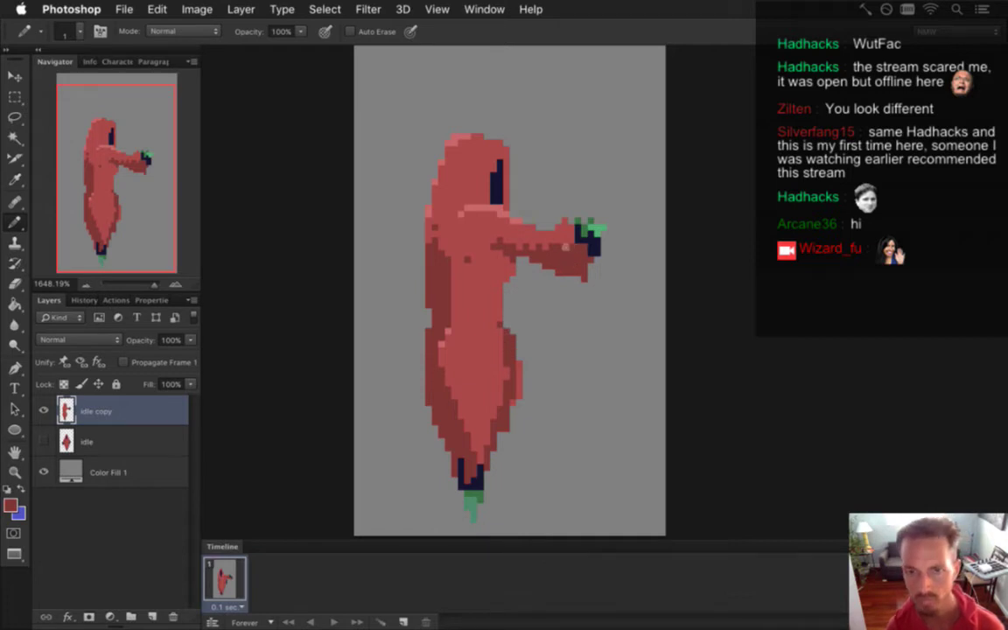
Erase the old bulky red hand and the navy pixels at its tip.
alt+click(592, 226)
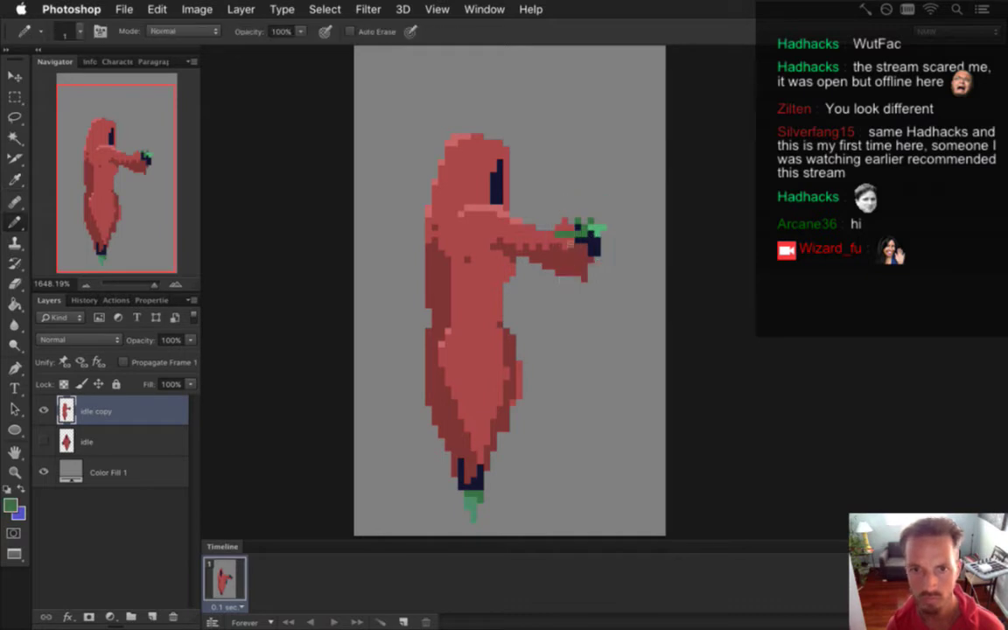
key(e)
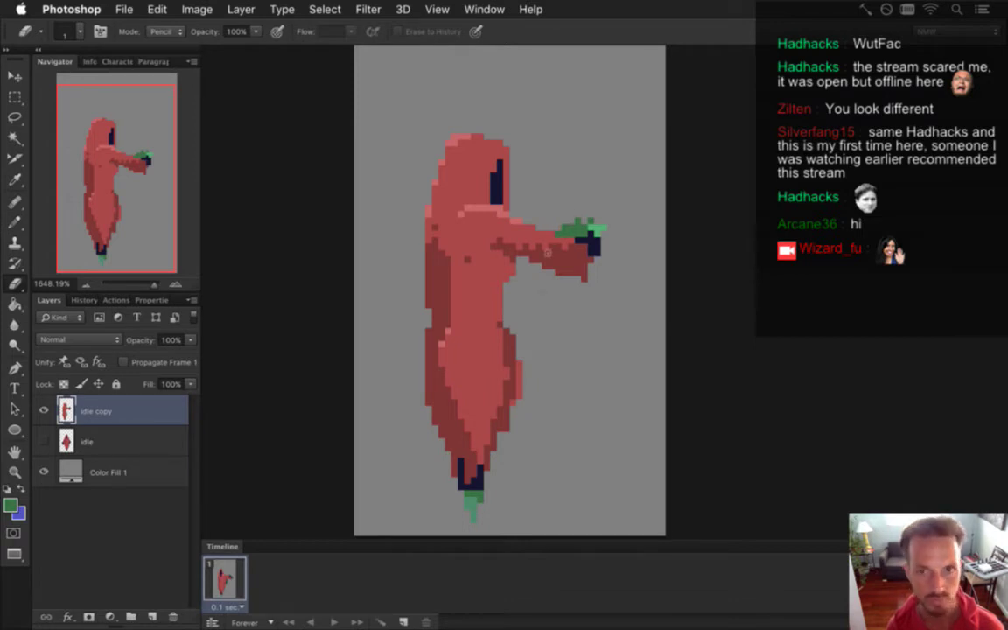
alt+click(595, 232)
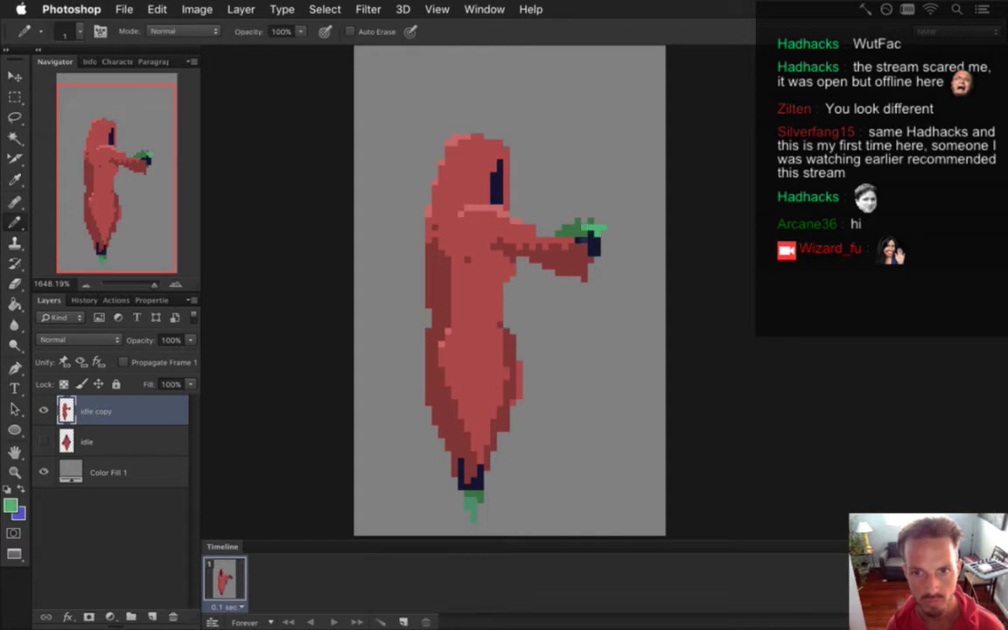
key(e)
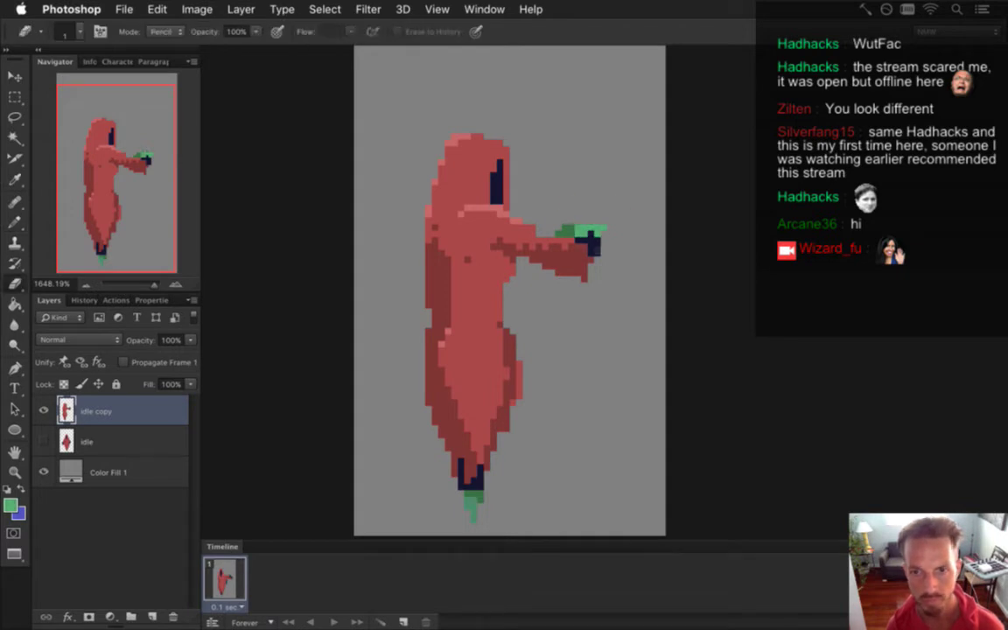
mouse_move(593, 249)
mouse_down()
mouse_move(579, 282)
mouse_move(537, 238)
mouse_up()
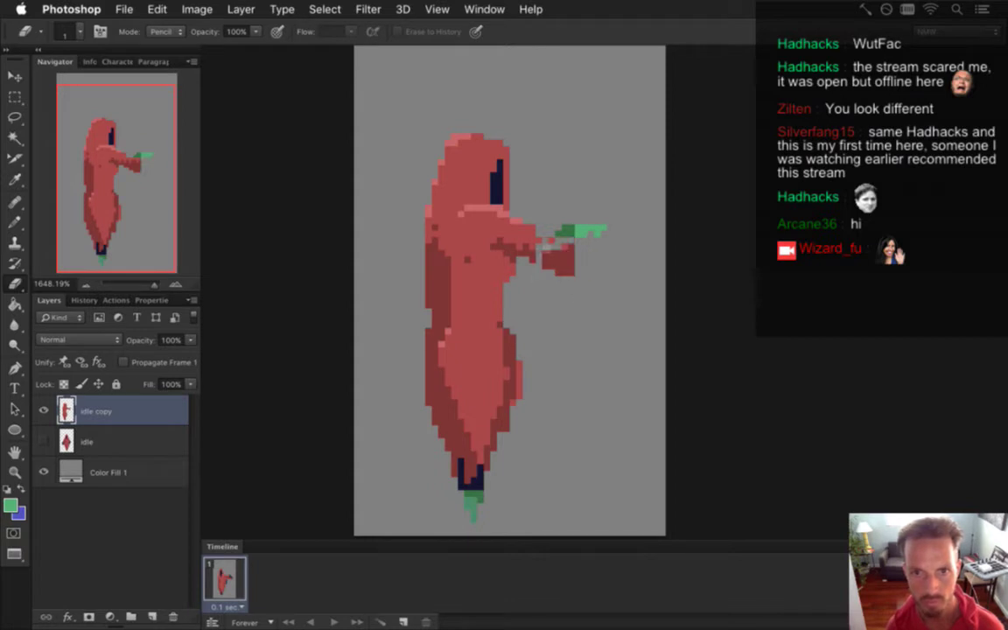
mouse_move(558, 262)
mouse_down()
mouse_move(572, 272)
mouse_move(566, 259)
mouse_up()
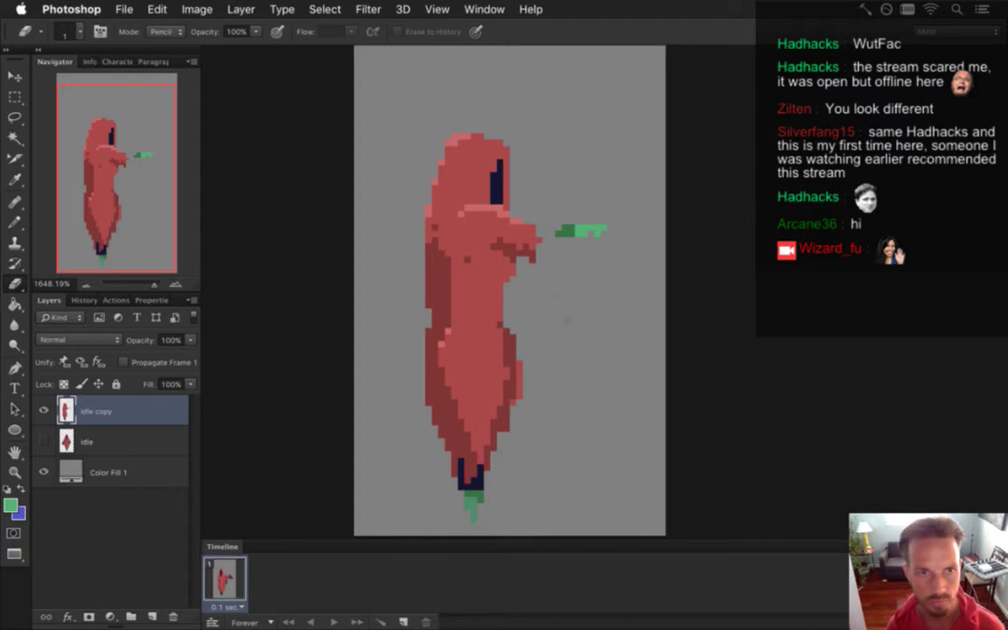
Pencil a thin dark green arm reaching from the body out to the hand.
key(i)
click(571, 236)
key(b)
drag(571, 232, 530, 232)
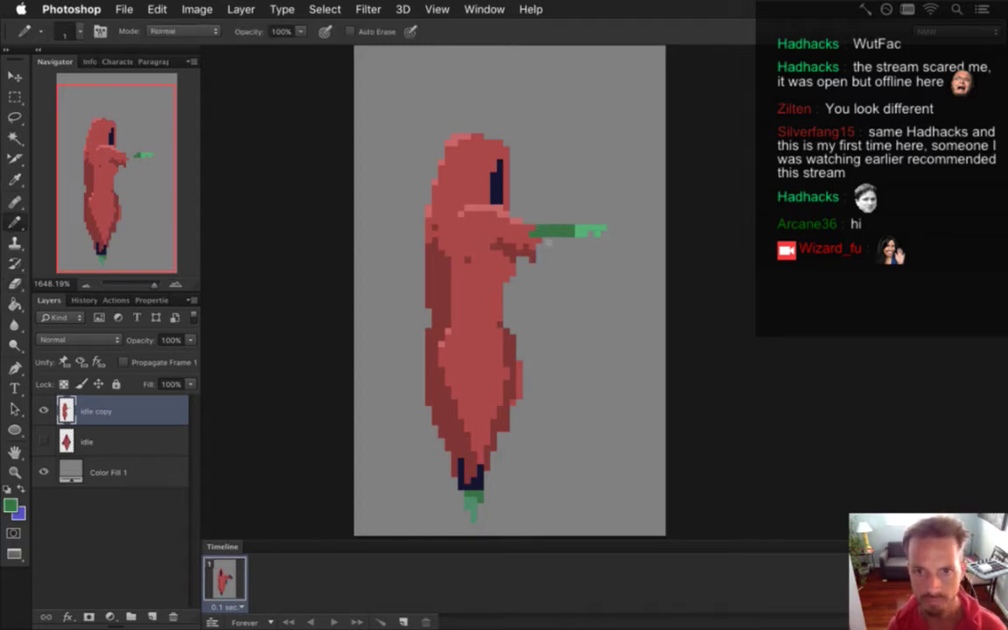
key(i)
key(b)
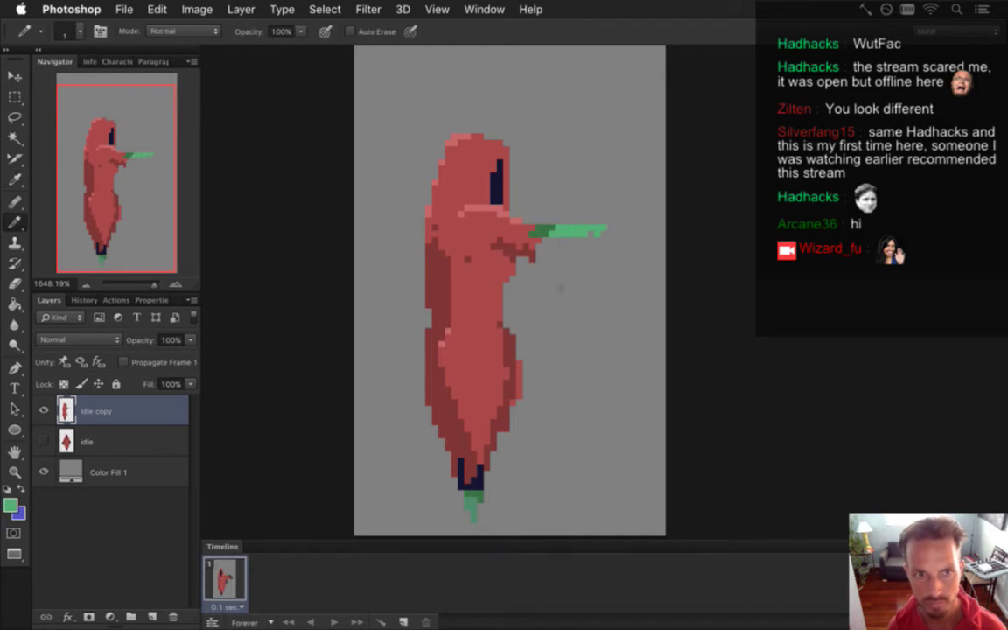
Fill the notch between the body and the arm with the body's red.
key(i)
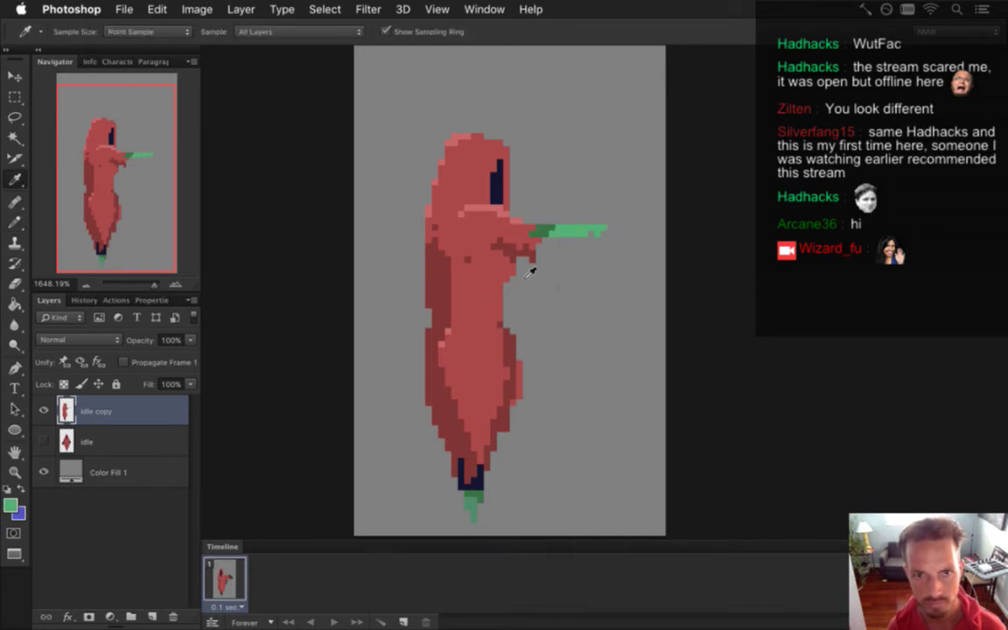
click(523, 256)
key(b)
mouse_move(524, 275)
mouse_down()
mouse_move(506, 263)
mouse_move(443, 263)
mouse_move(472, 238)
mouse_move(462, 259)
mouse_move(481, 255)
mouse_up()
Add navy shading under the arm and red pixels at its top right end.
key(i)
click(495, 182)
key(b)
mouse_move(546, 238)
mouse_down()
mouse_move(536, 262)
mouse_move(548, 220)
mouse_up()
key(i)
click(472, 210)
key(b)
click(552, 220)
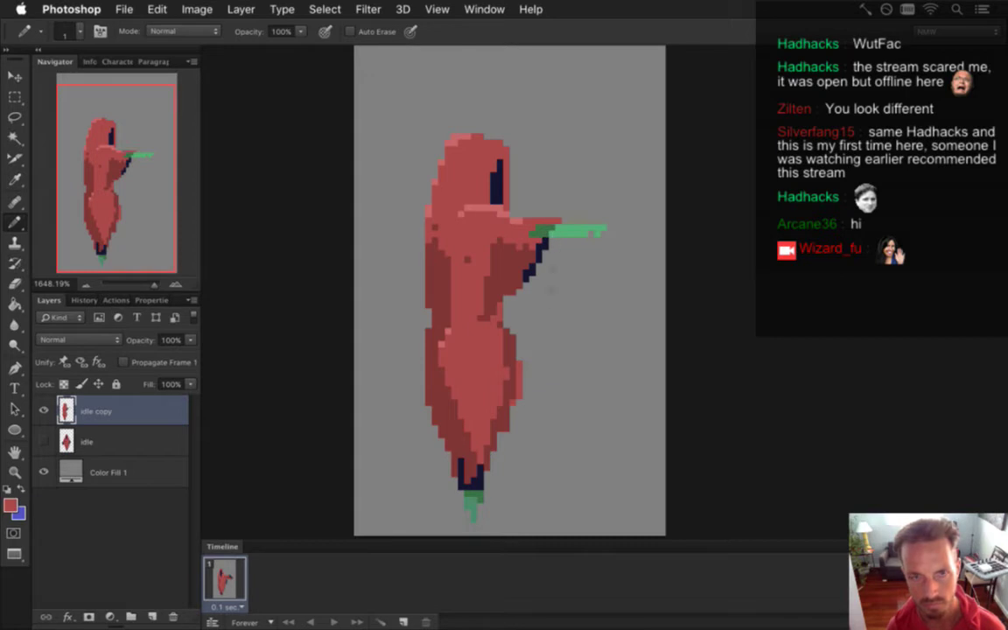
key(i)
click(541, 253)
key(b)
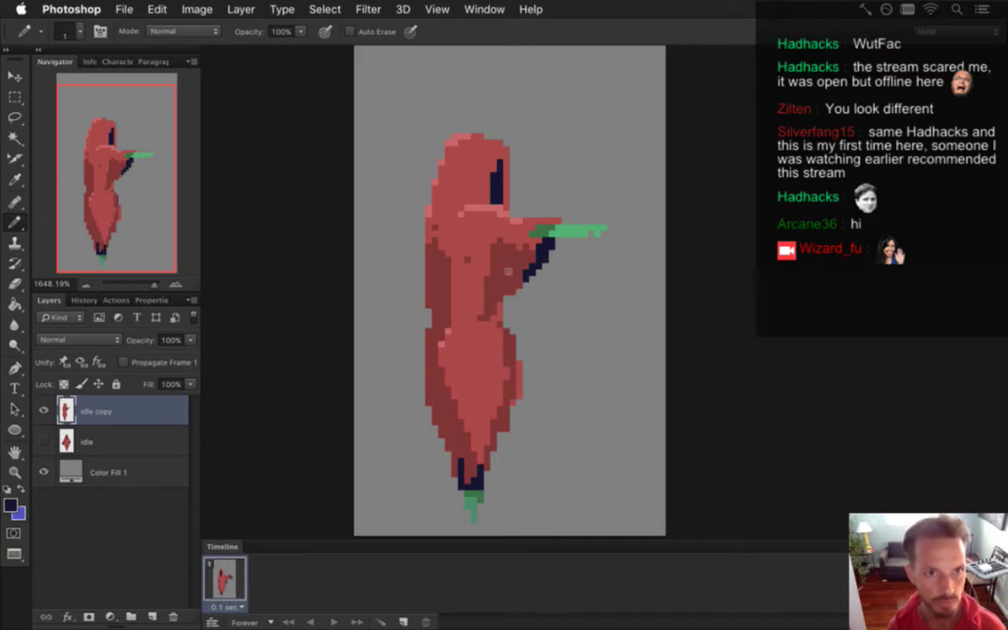
Outline a red shape left of the body and bucket-fill it to widen the lower robe.
key(e)
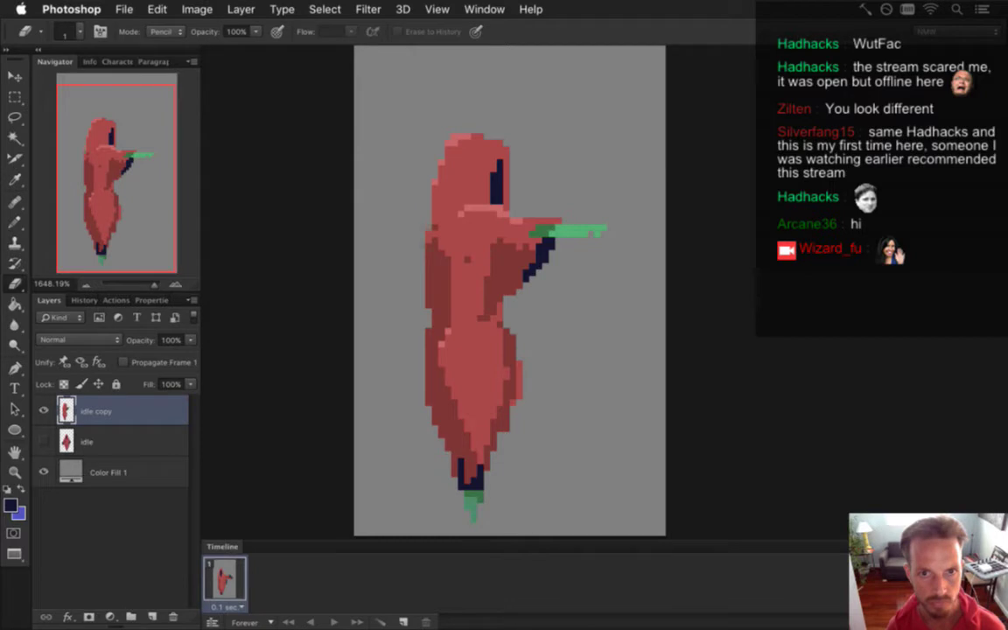
key(b)
alt+click(433, 290)
mouse_move(426, 308)
mouse_down()
mouse_move(385, 399)
mouse_move(399, 441)
mouse_move(450, 461)
mouse_up()
key(g)
click(432, 424)
key(b)
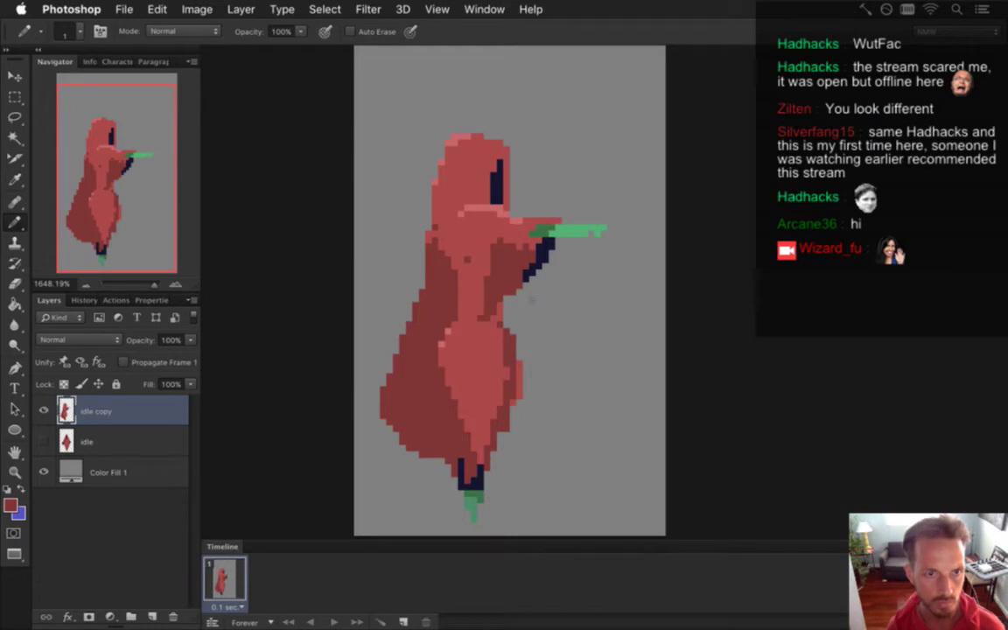
Repaint a navy pixel under the arm red and add darker red shading across the upper body.
click(535, 274)
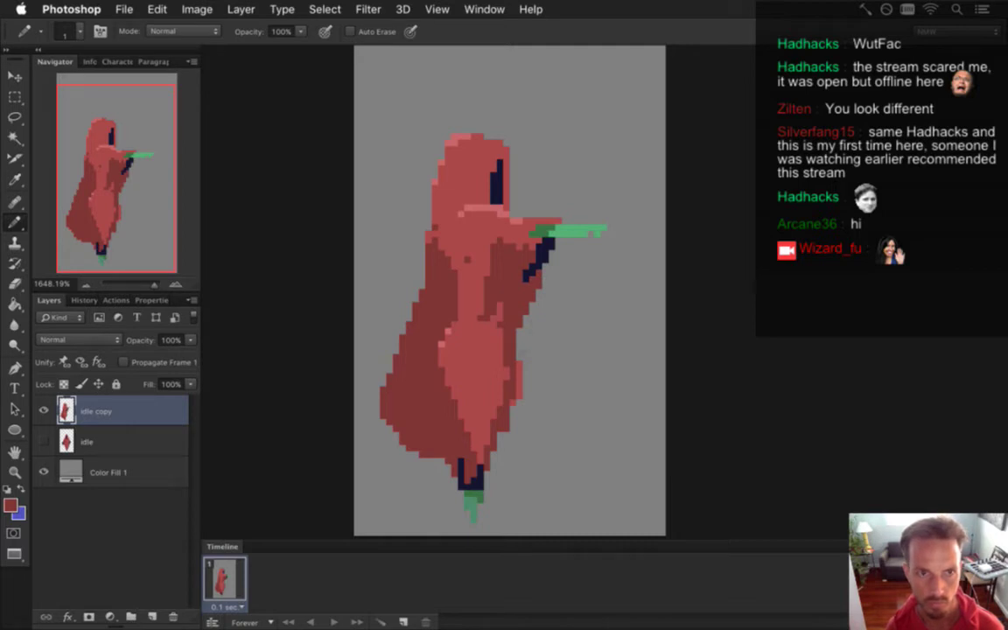
alt+click(463, 217)
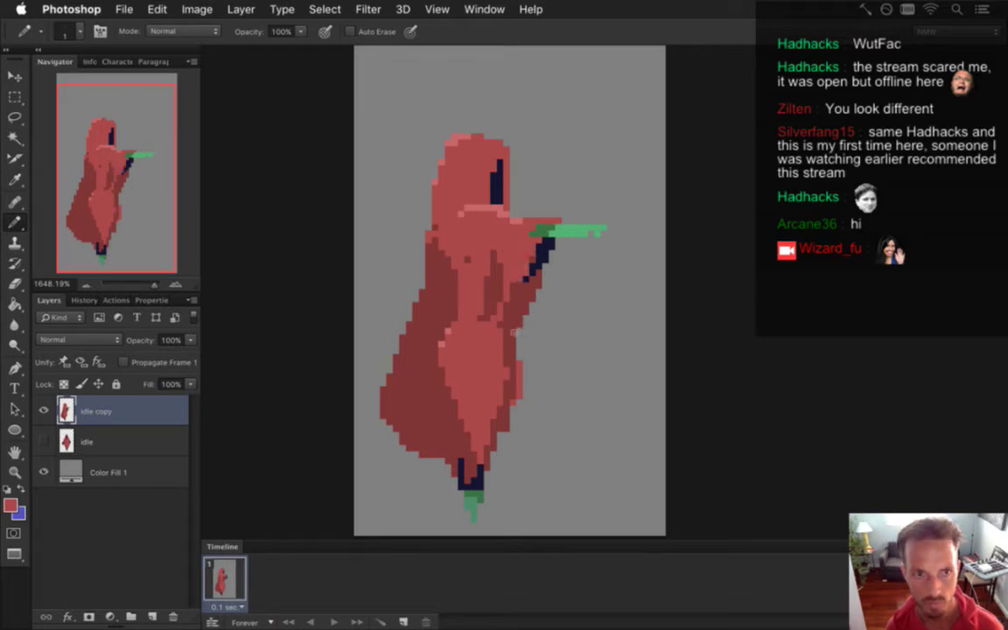
alt+click(464, 290)
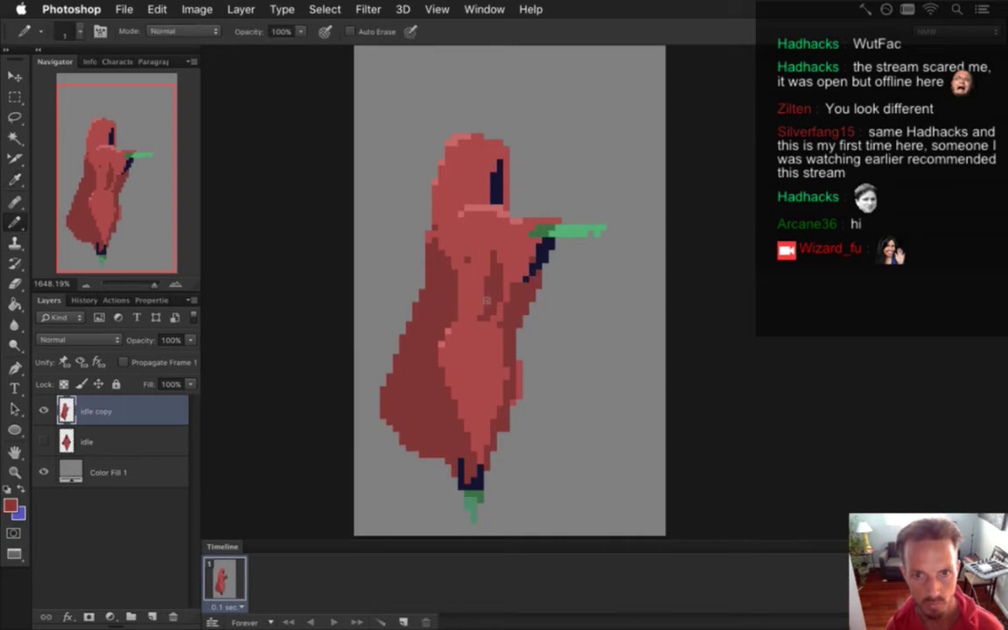
mouse_move(417, 277)
mouse_down()
mouse_move(404, 300)
mouse_move(427, 280)
mouse_move(452, 279)
mouse_up()
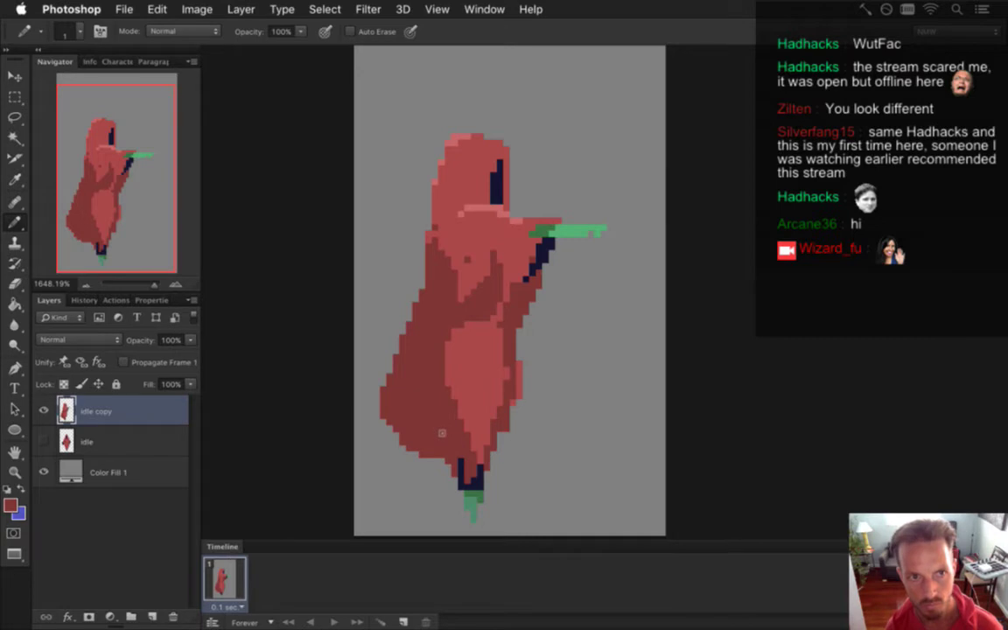
key(v)
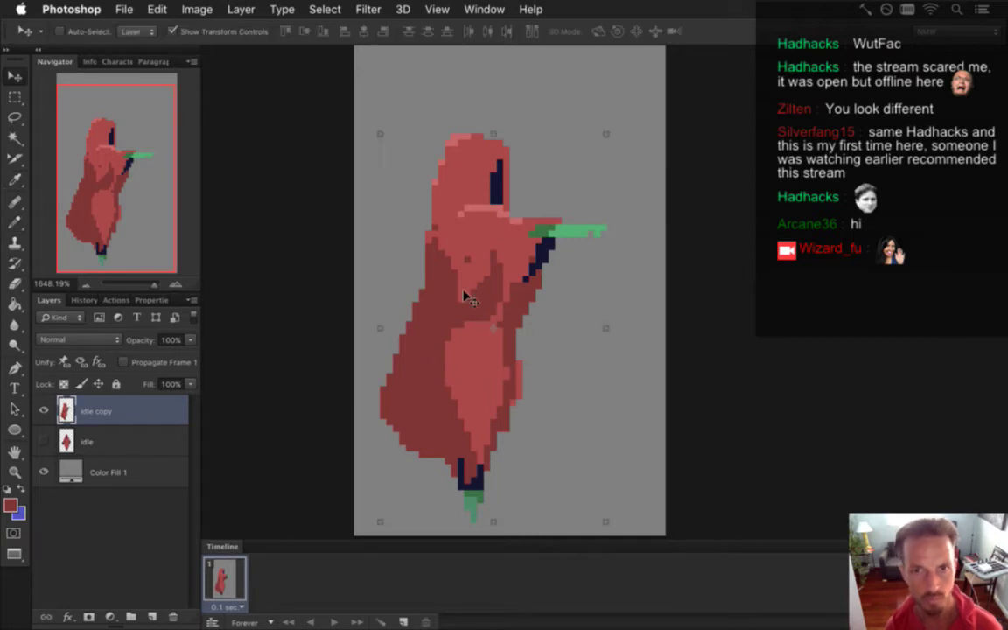
Nudge the figure right, then outline and fill a curved red tail at the lower left.
key(Right)
key(Right)
key(Right)
key(Right)
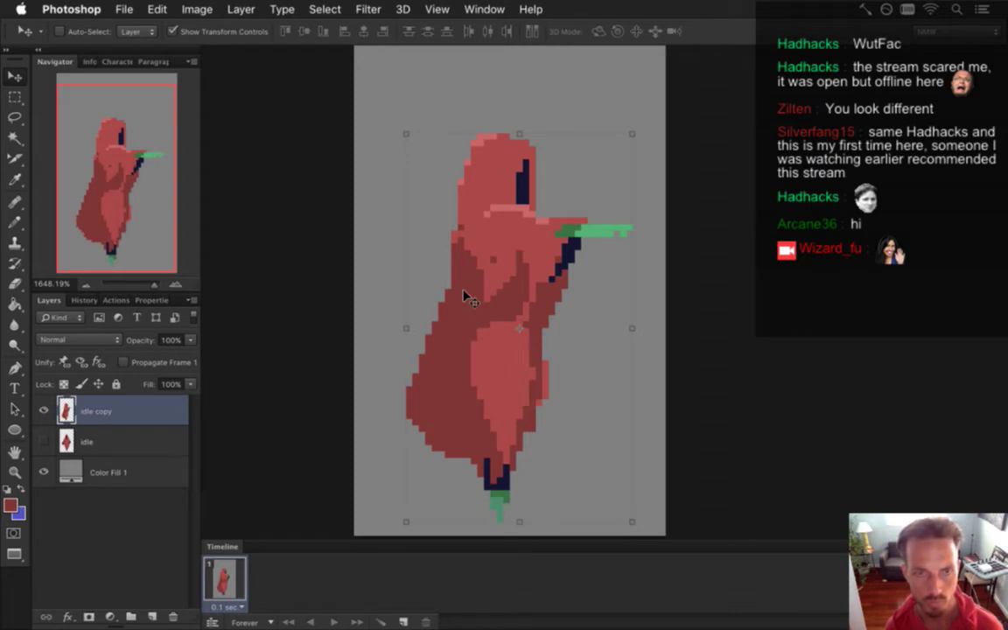
key(m)
key(w)
key(b)
mouse_move(409, 390)
mouse_down()
mouse_move(379, 378)
mouse_move(362, 340)
mouse_move(366, 331)
mouse_move(401, 345)
mouse_move(425, 328)
mouse_up()
key(g)
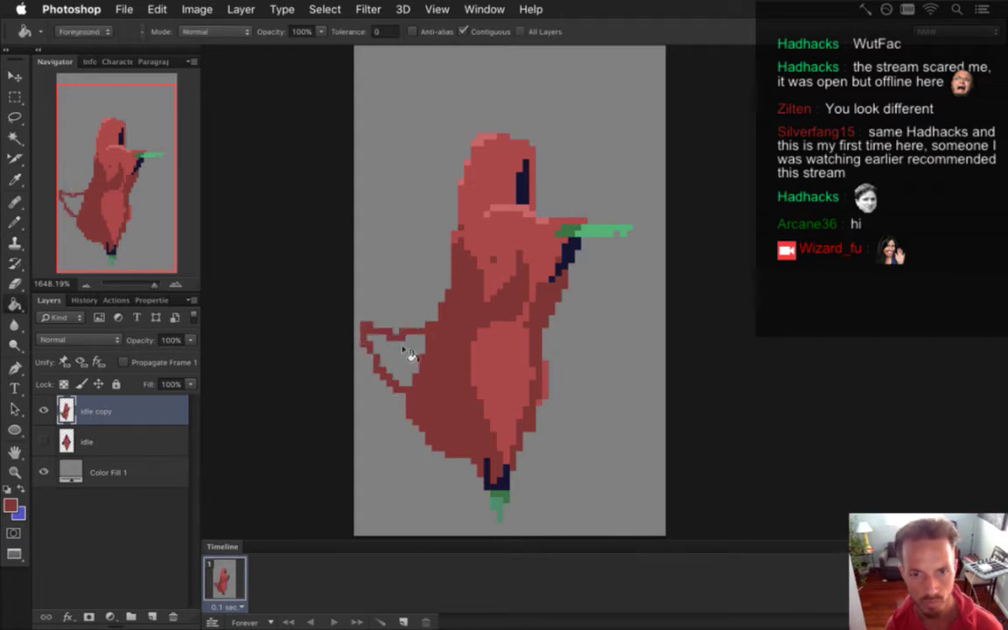
click(407, 352)
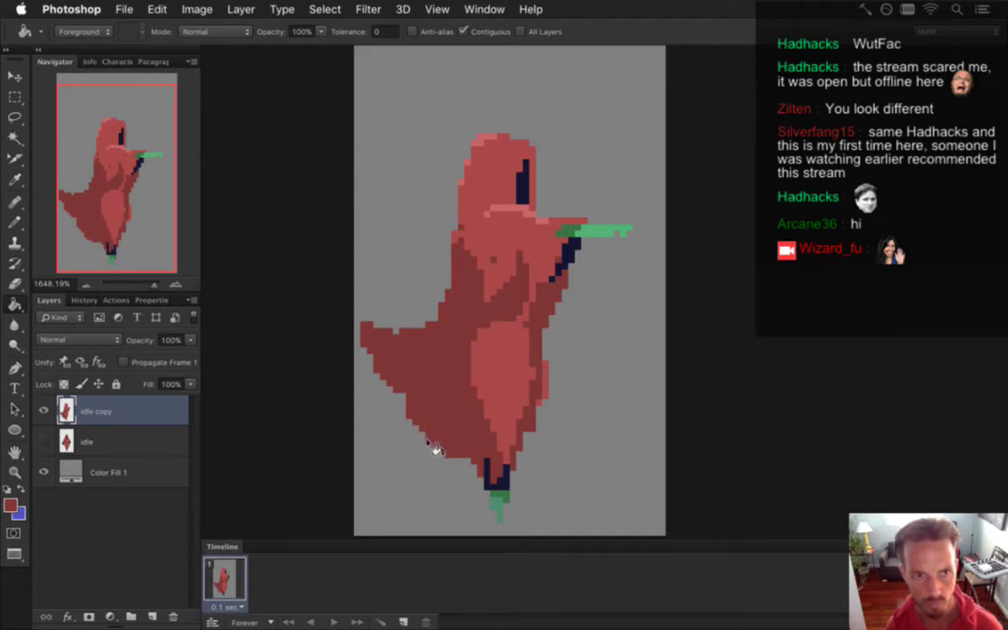
Erase a few green pixels at the figure's feet.
key(i)
click(501, 496)
key(b)
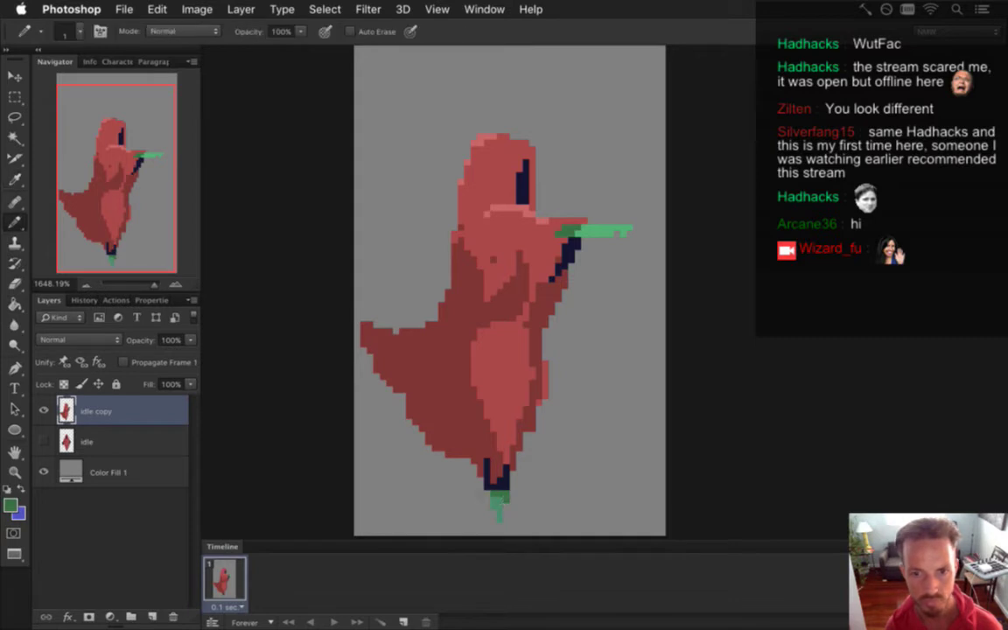
key(e)
click(493, 501)
key(b)
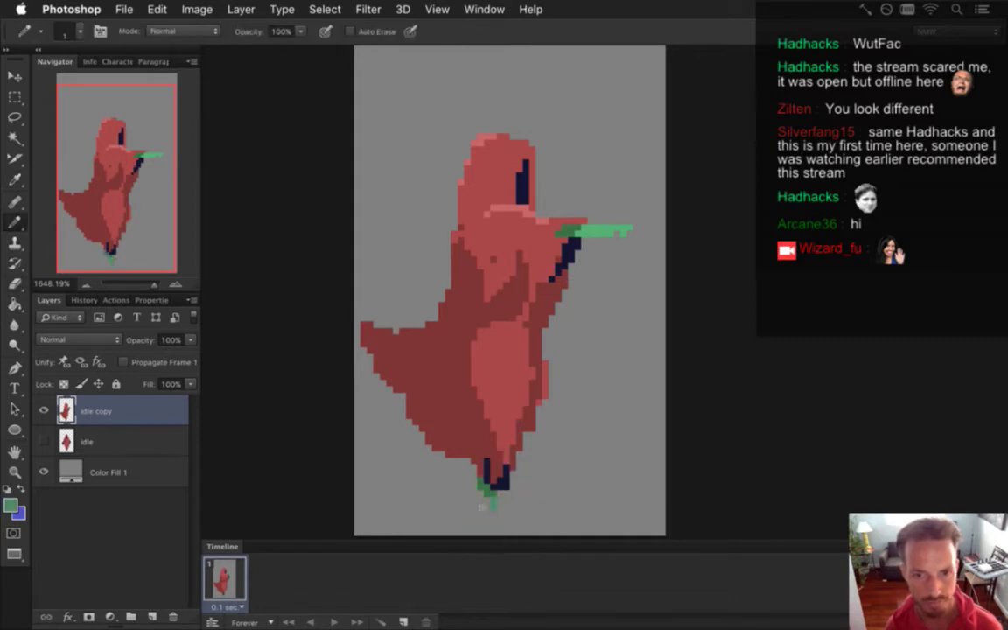
key(e)
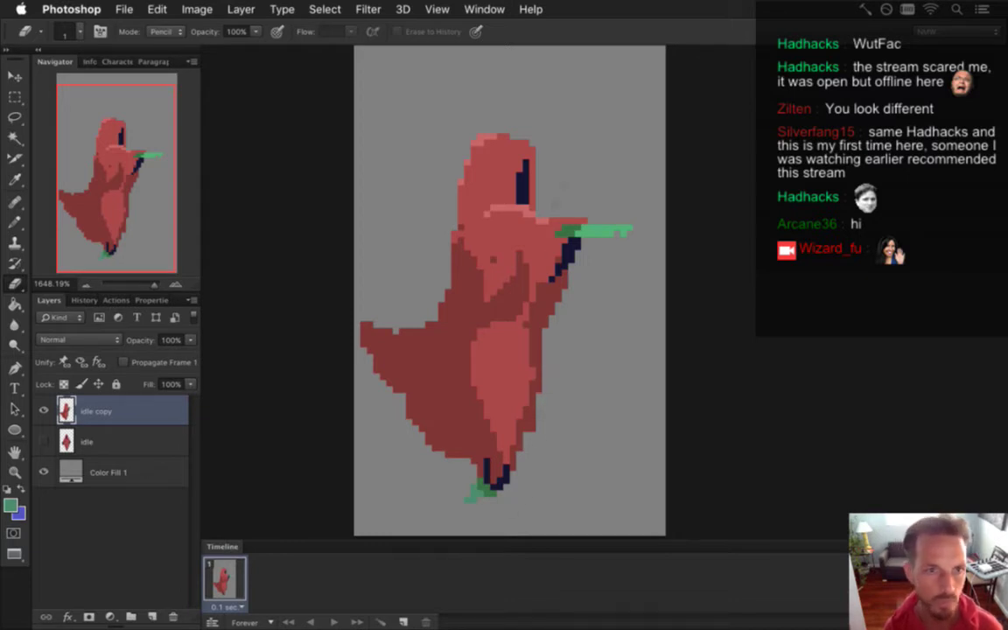
Cover the green at the hand's base with body red, then resample the hand's green.
key(i)
click(488, 216)
key(b)
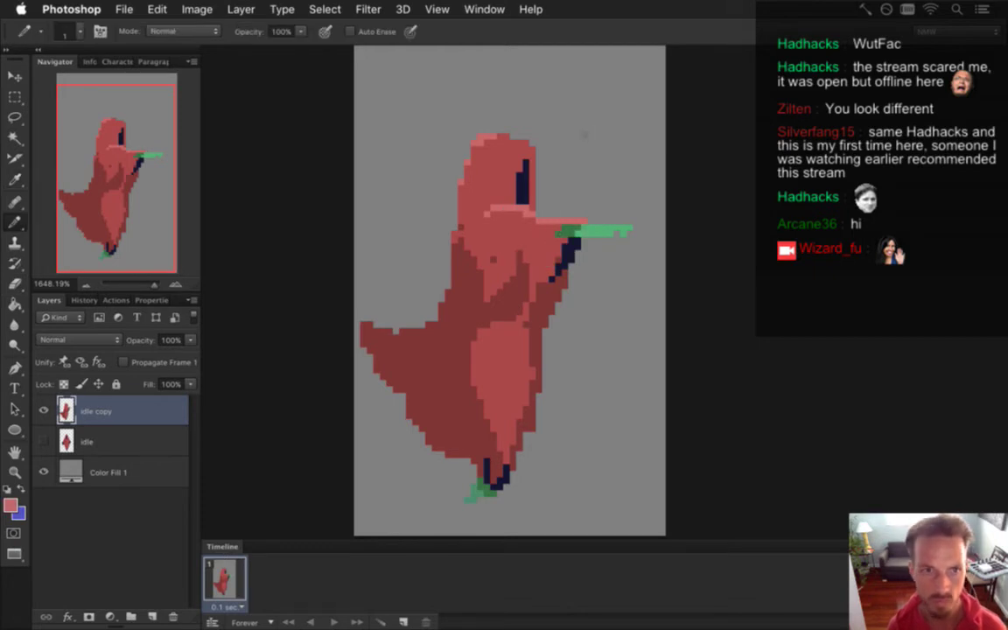
alt+click(575, 225)
click(568, 231)
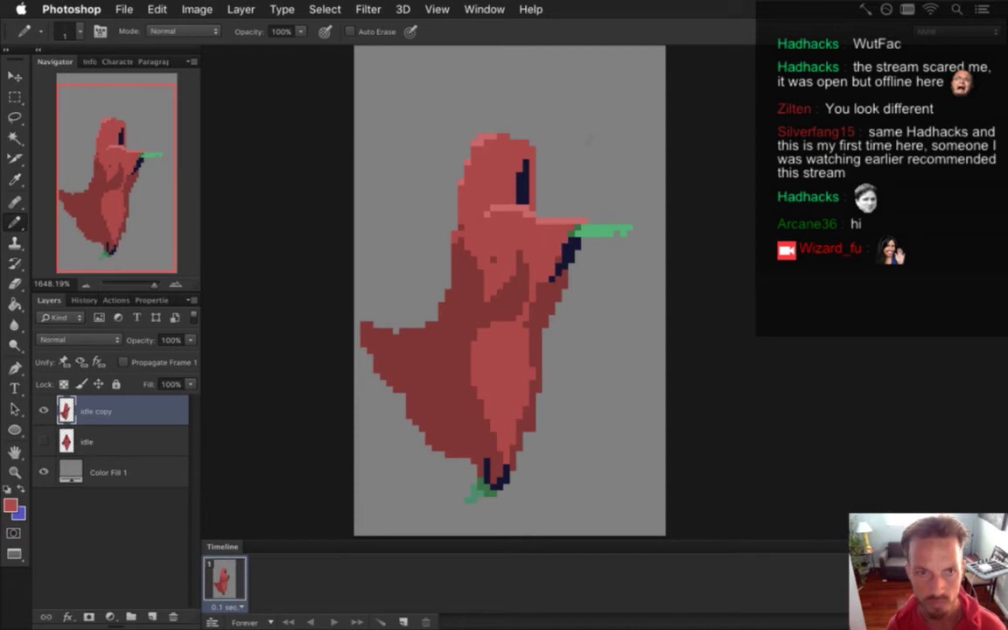
alt+click(527, 214)
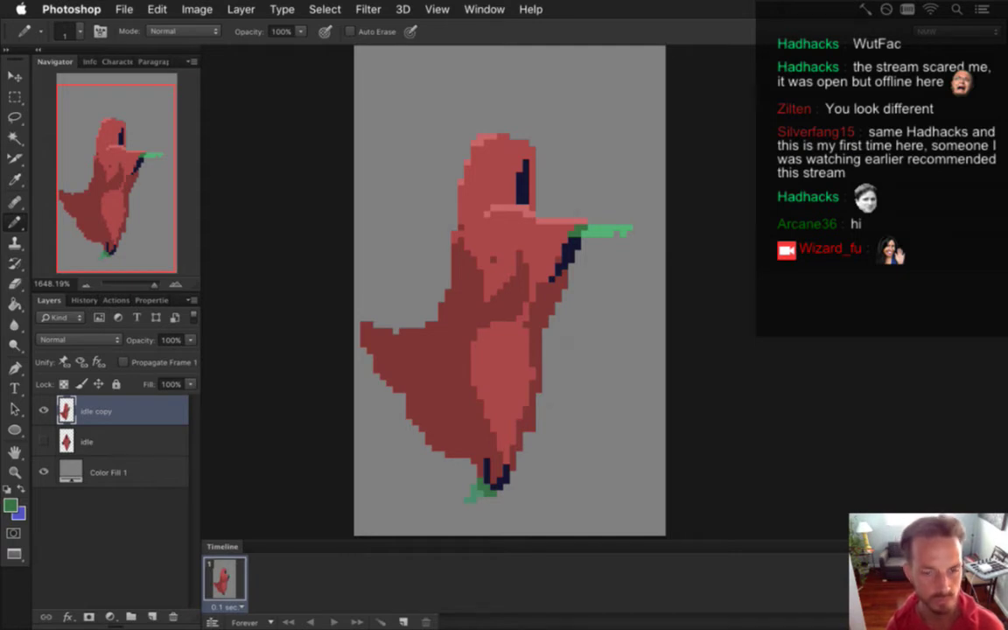
Outline the cape's lower-left edge in navy and fill the strip beside it navy.
key(i)
click(488, 456)
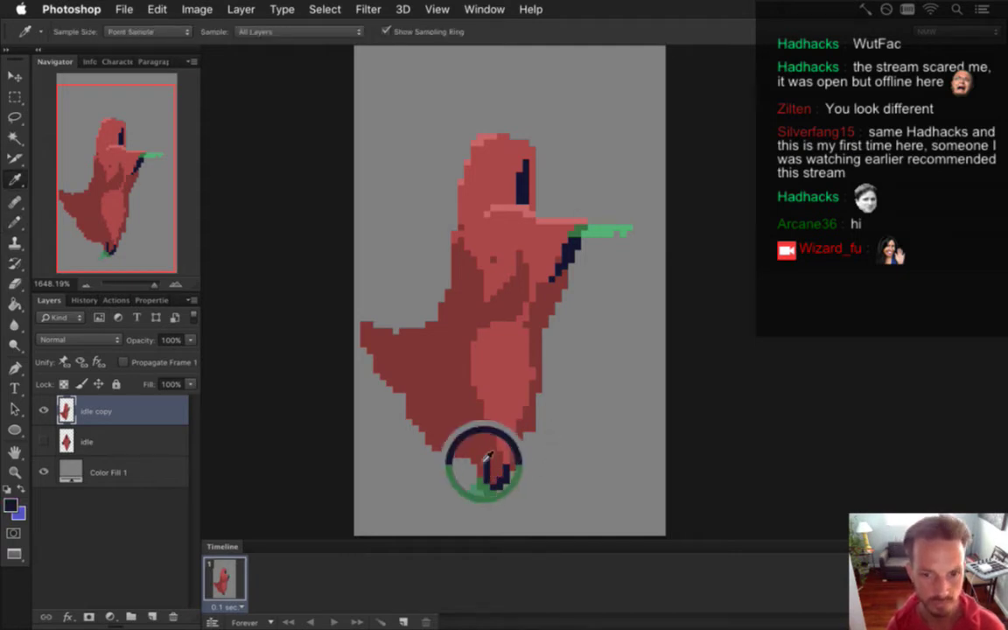
key(b)
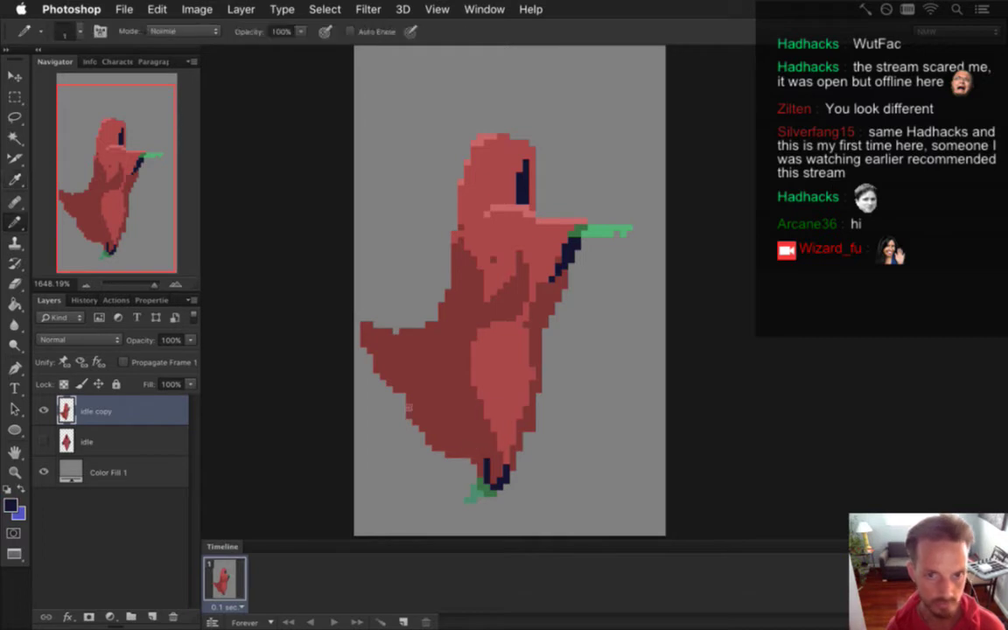
mouse_move(361, 347)
mouse_down()
mouse_move(411, 388)
mouse_move(461, 465)
mouse_up()
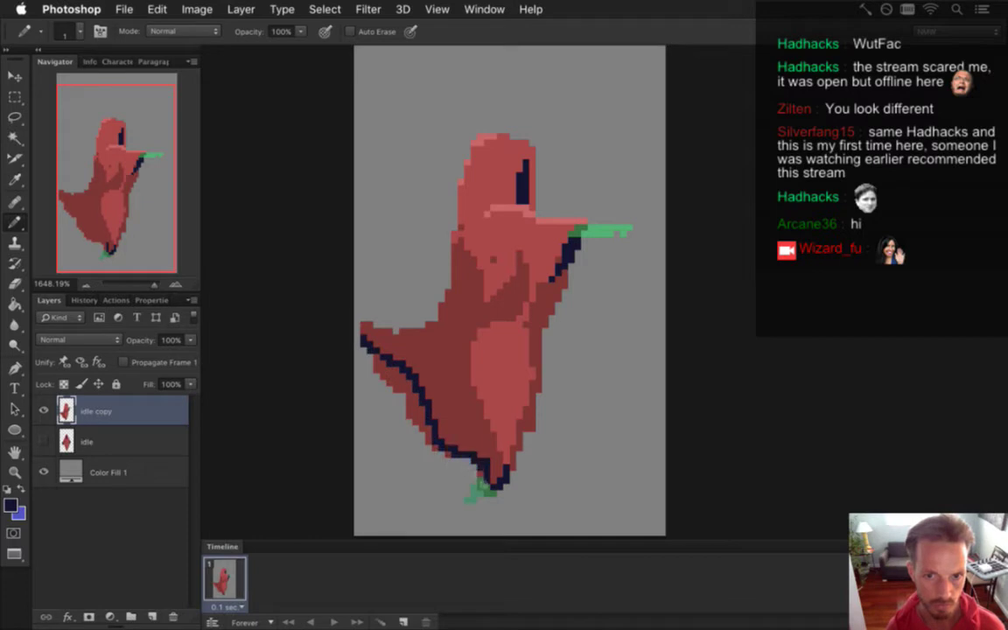
key(g)
click(428, 425)
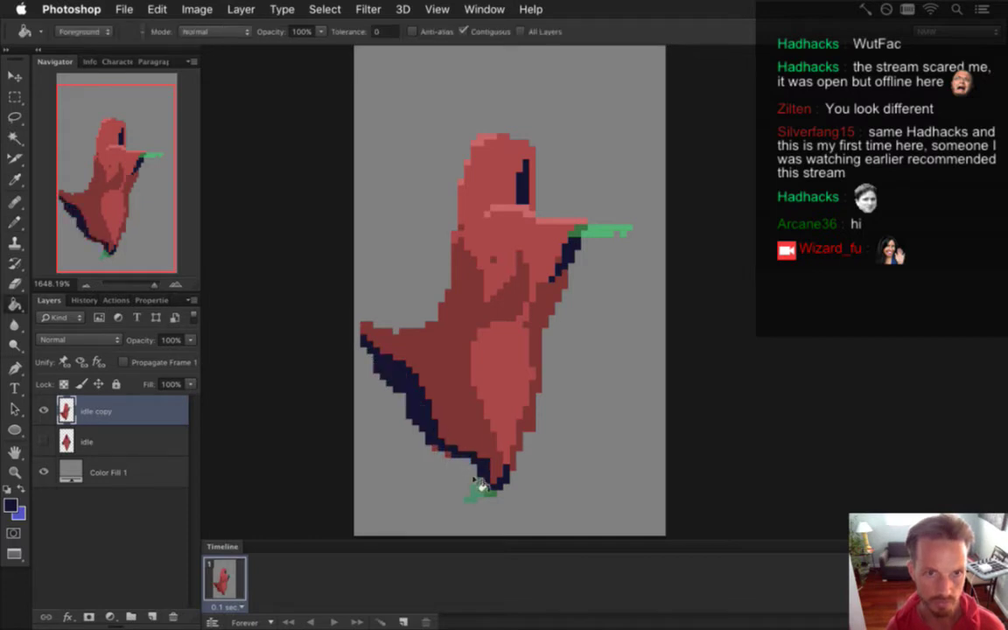
key(b)
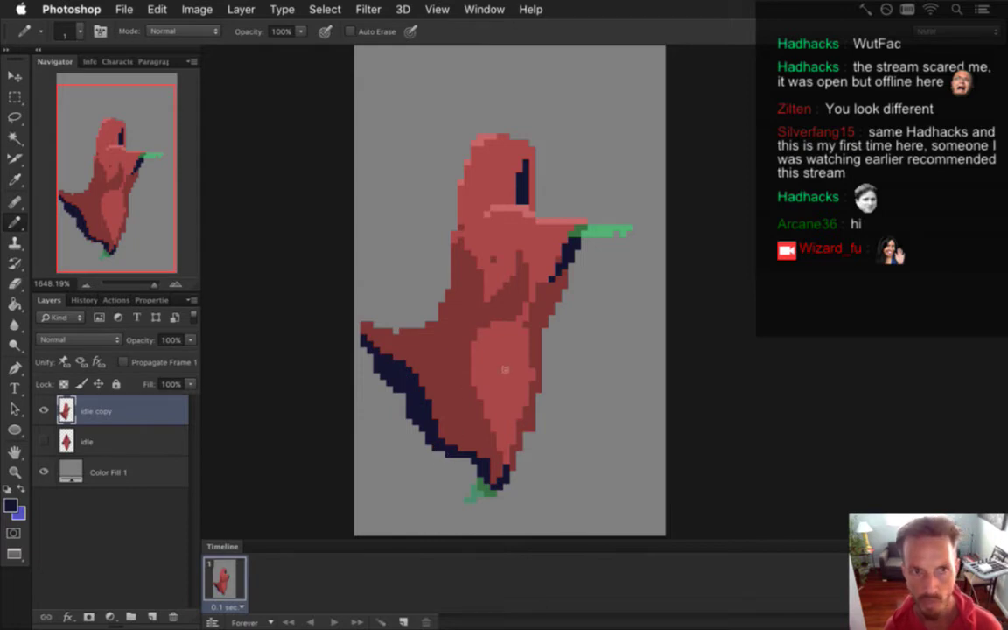
Recolour pixels on the head's upper-left edge with darker red, then sample a lighter red.
alt+click(467, 233)
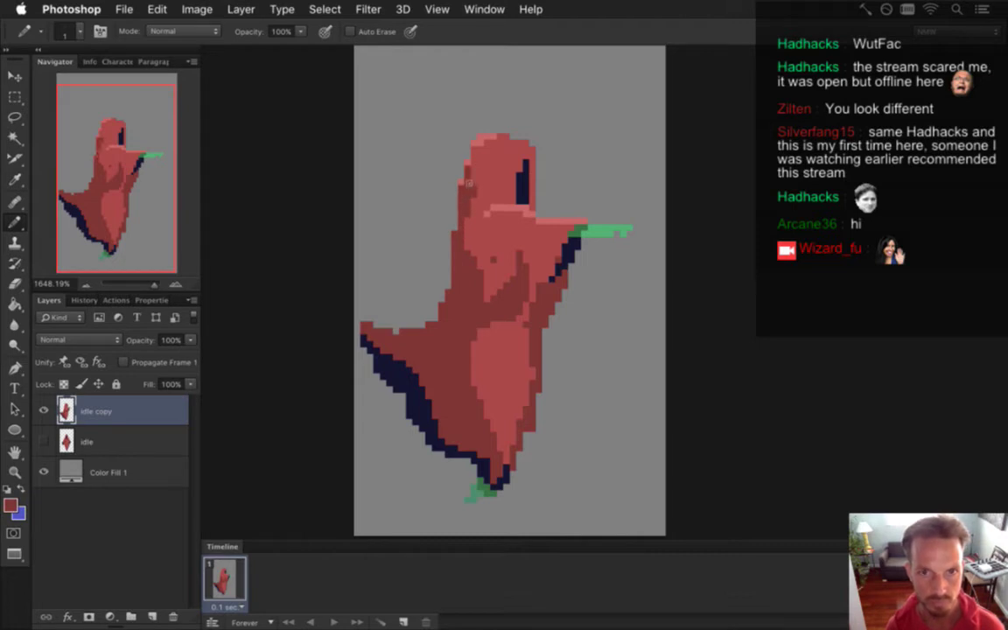
click(475, 155)
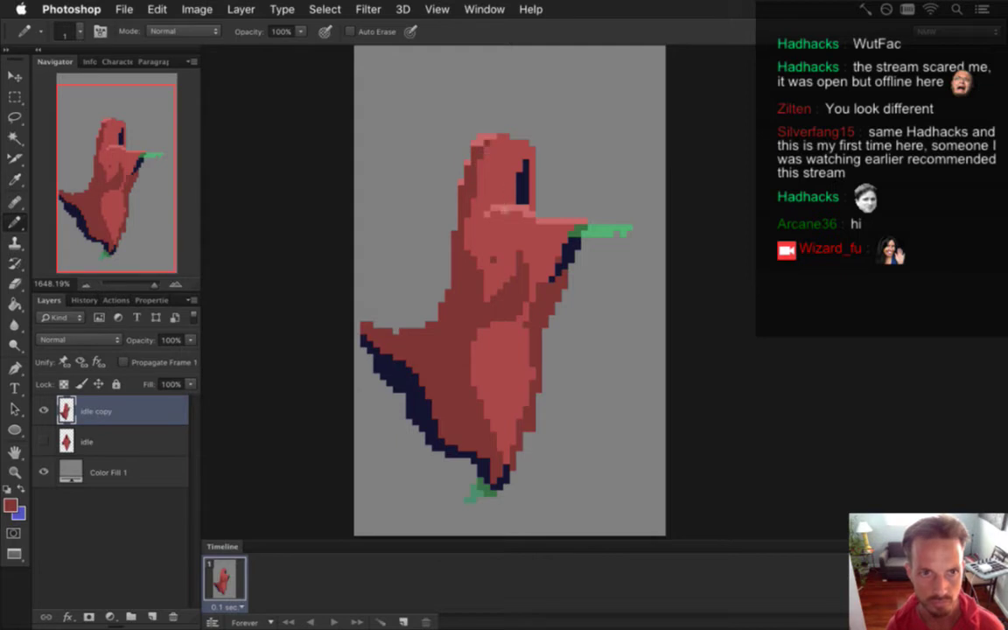
key(alt)
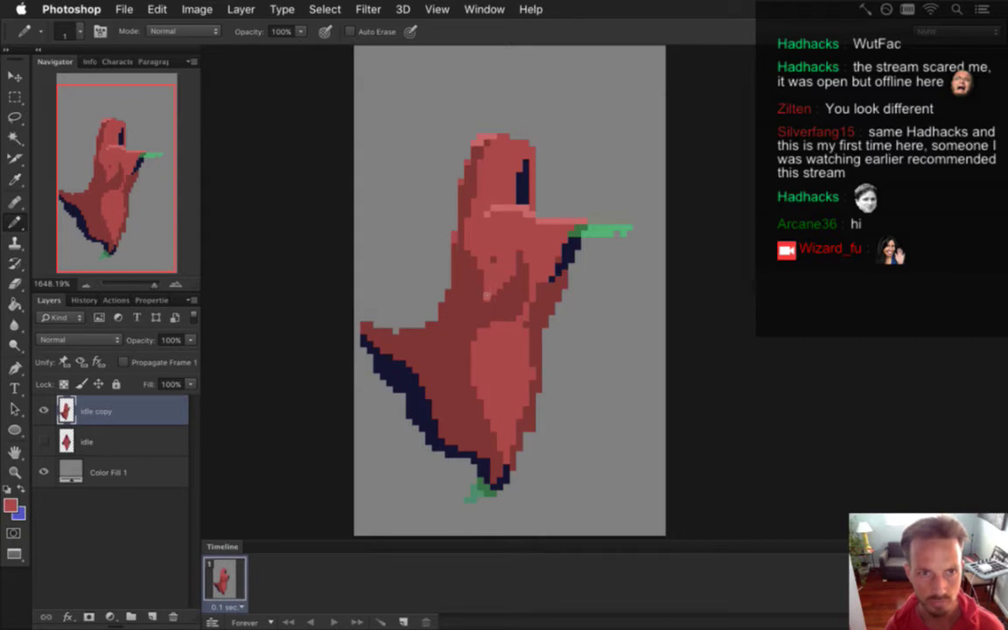
key(alt)
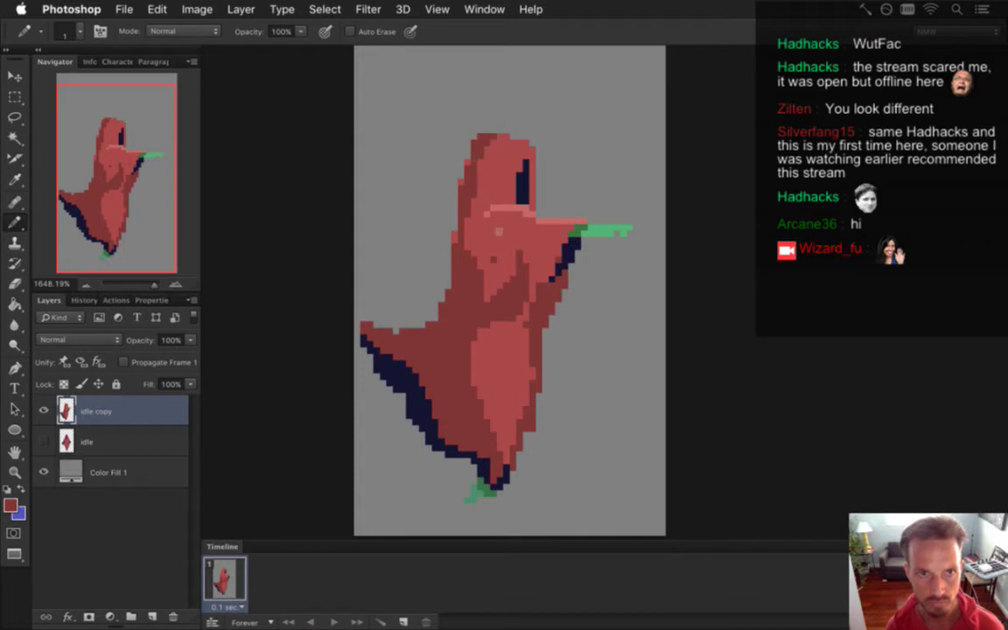
key(alt)
drag(459, 186, 516, 218)
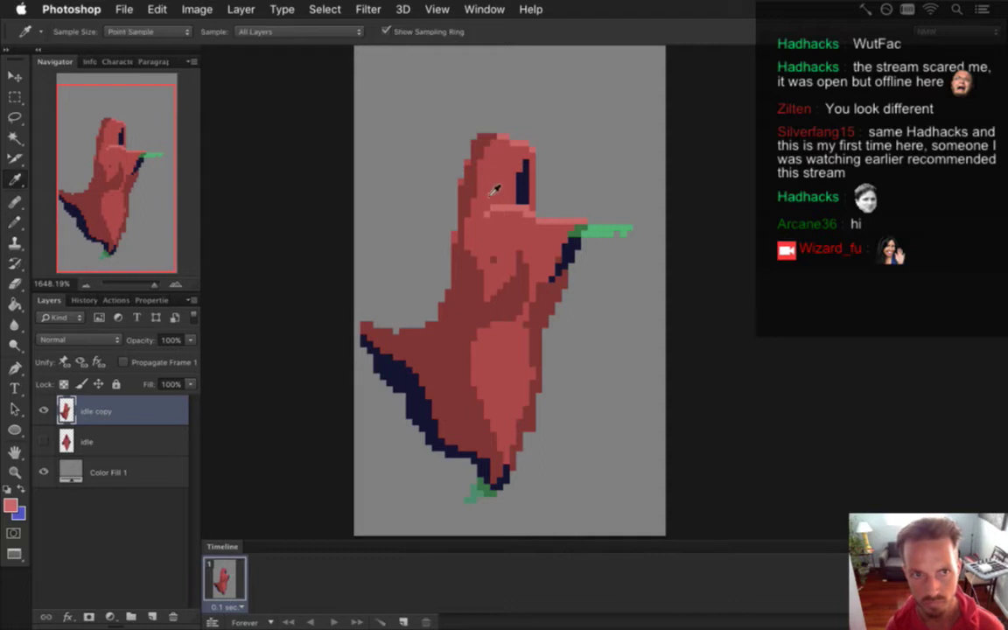
Draw lighter pink highlight strokes across the cape and down the lower body.
alt+click(473, 156)
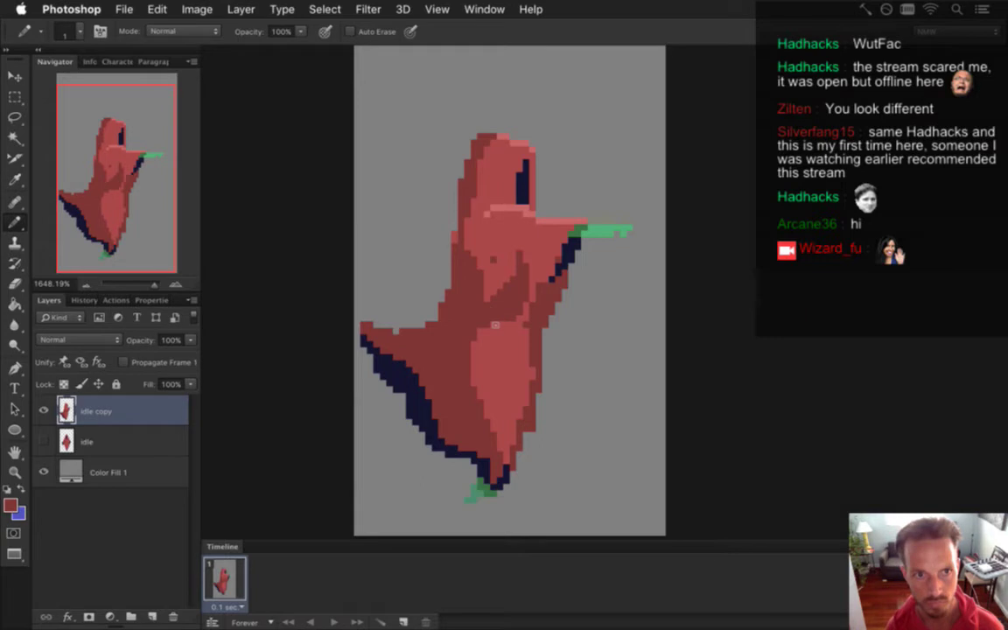
alt+click(442, 267)
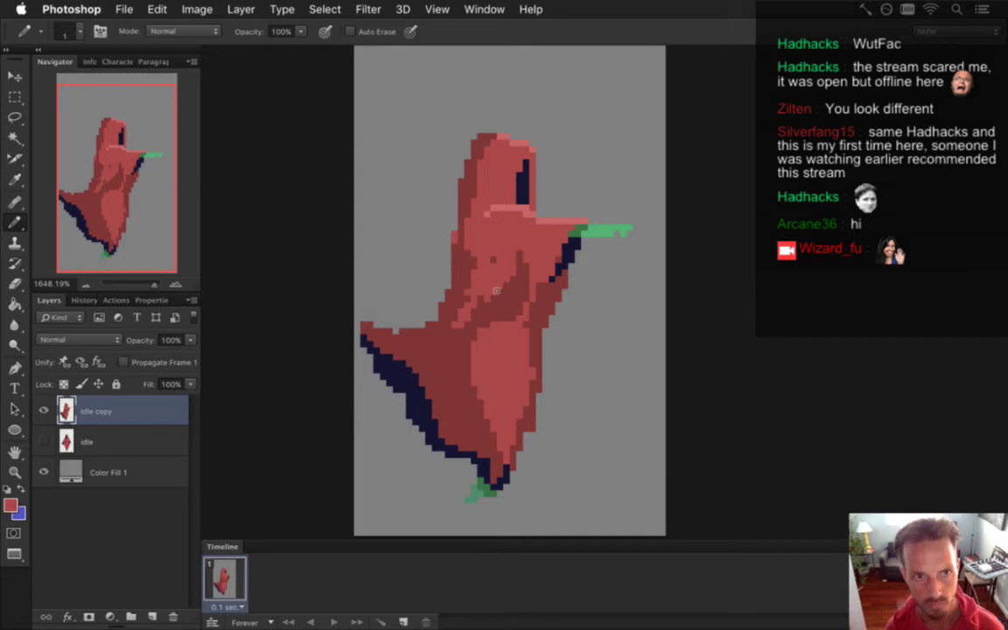
drag(457, 343, 391, 348)
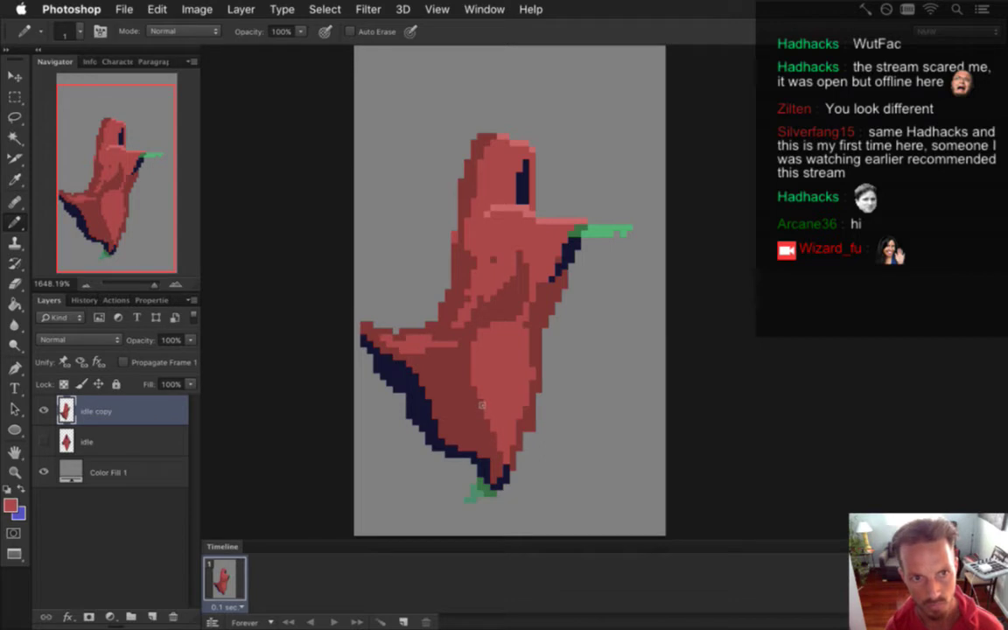
drag(455, 406, 455, 371)
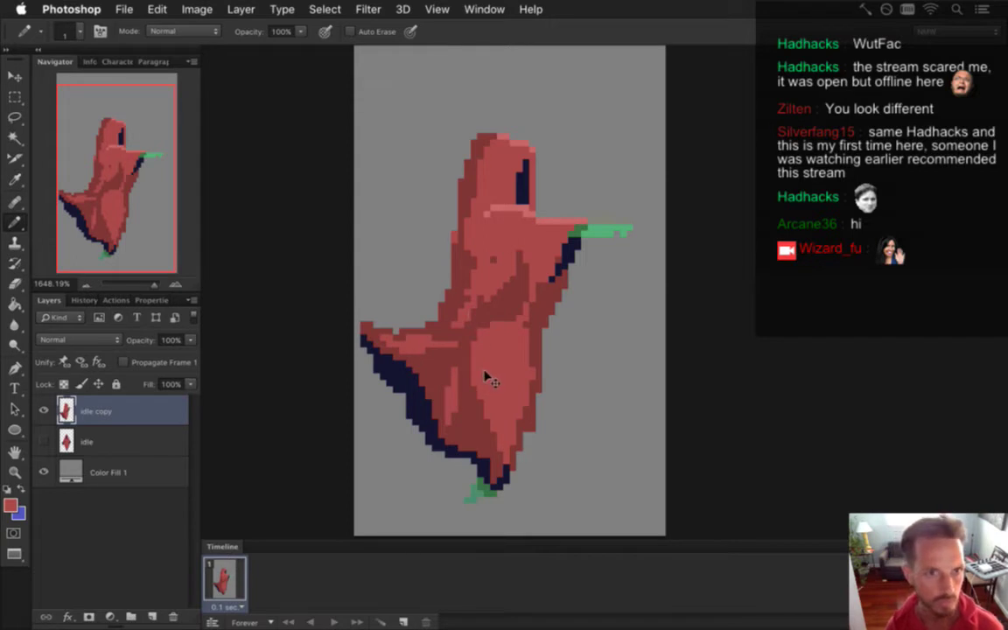
alt+click(480, 324)
drag(480, 324, 430, 283)
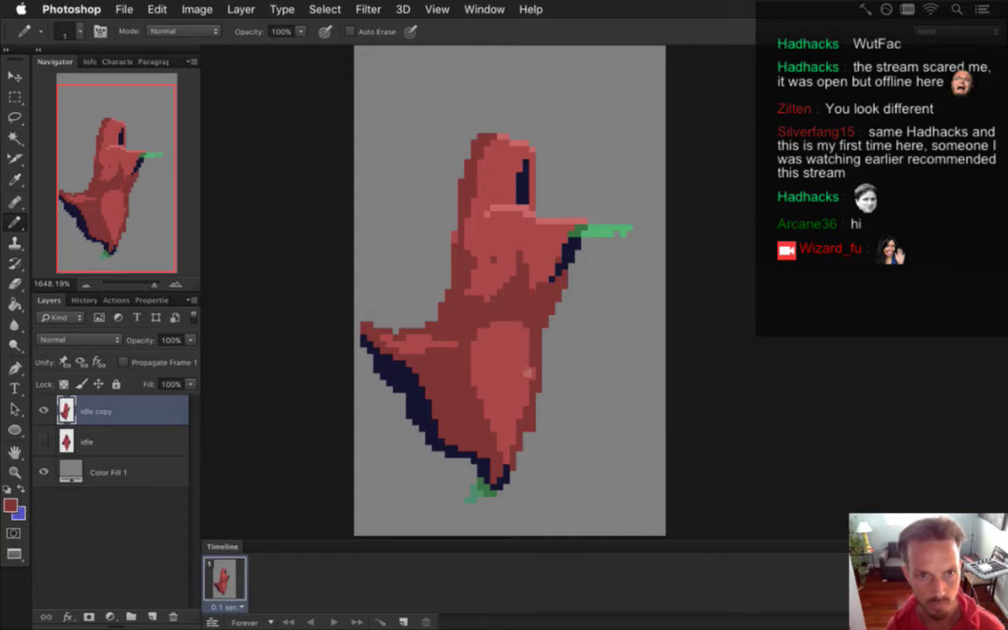
Extend the navy outline on the figure's right side further down.
alt+click(533, 265)
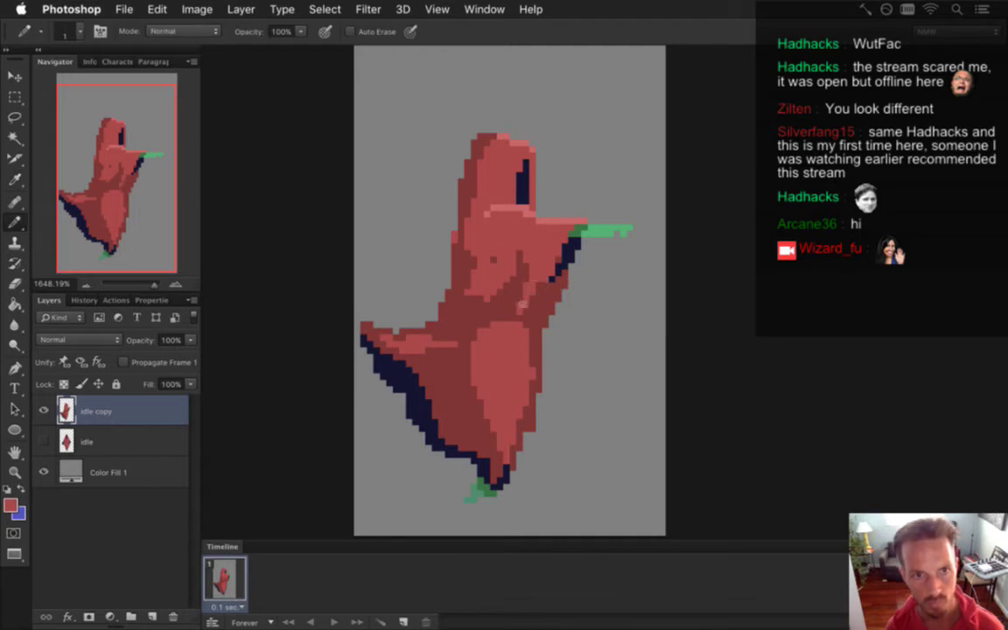
alt+click(565, 263)
mouse_move(560, 267)
mouse_down()
mouse_move(555, 306)
mouse_move(538, 327)
mouse_up()
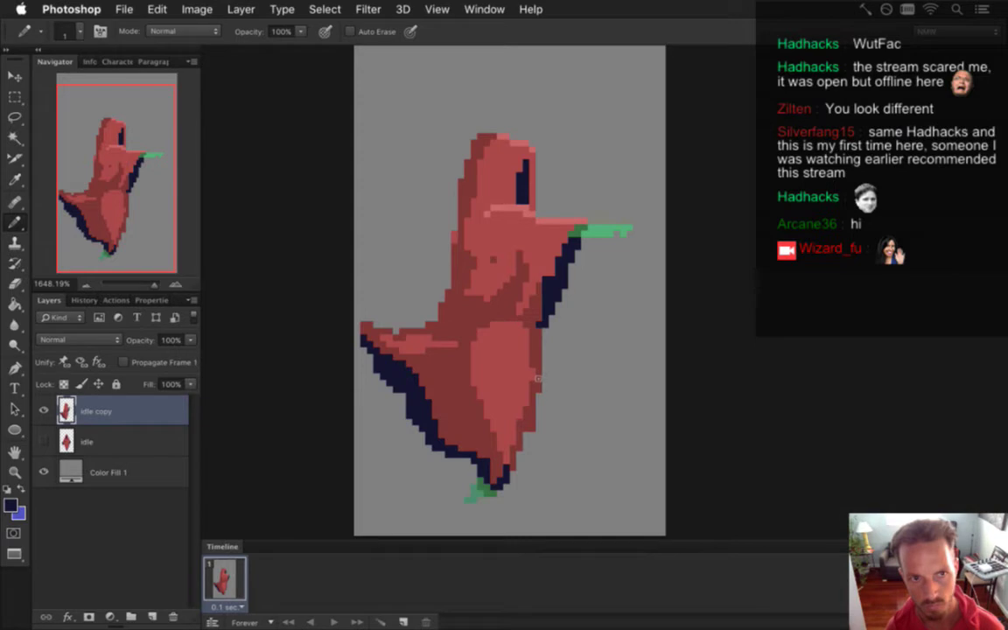
Paint the navy foot tip green.
key(alt)
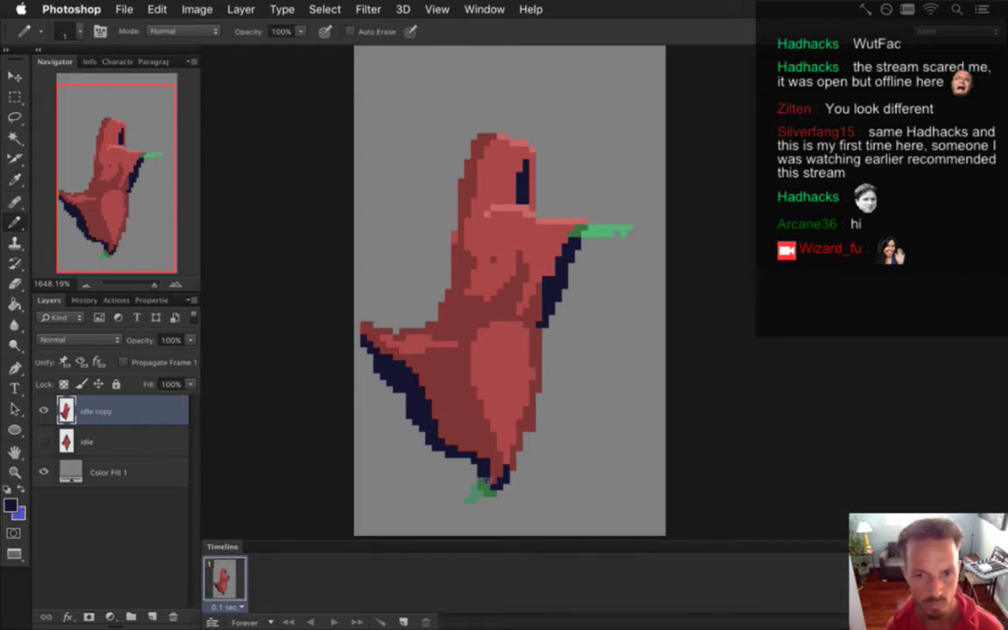
alt+click(472, 481)
drag(479, 486, 484, 477)
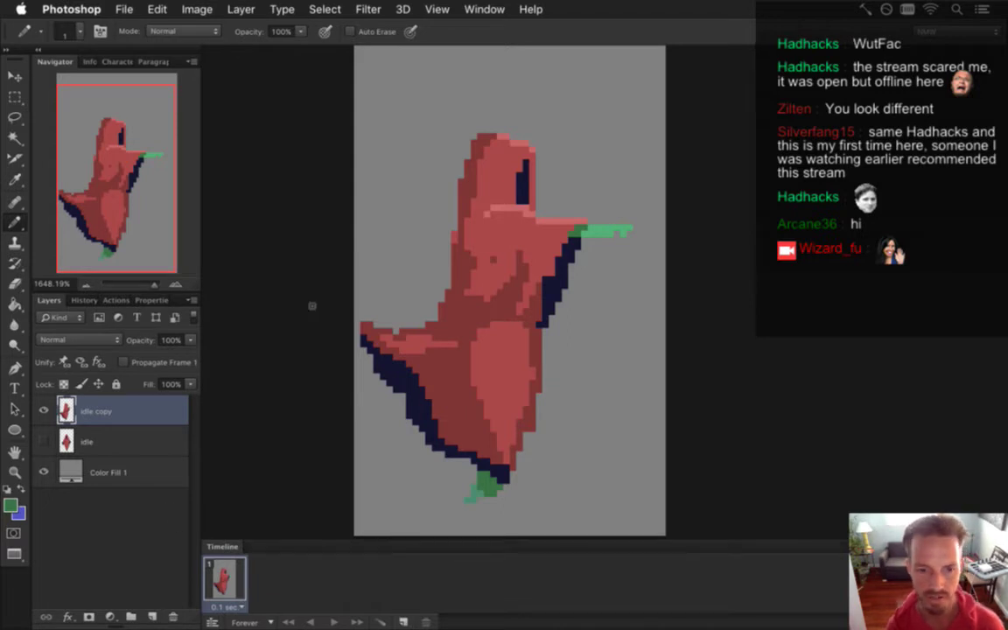
Add a second frame, showing the front-facing layer in frame 1 and the side-facing copy in frame 2.
click(403, 622)
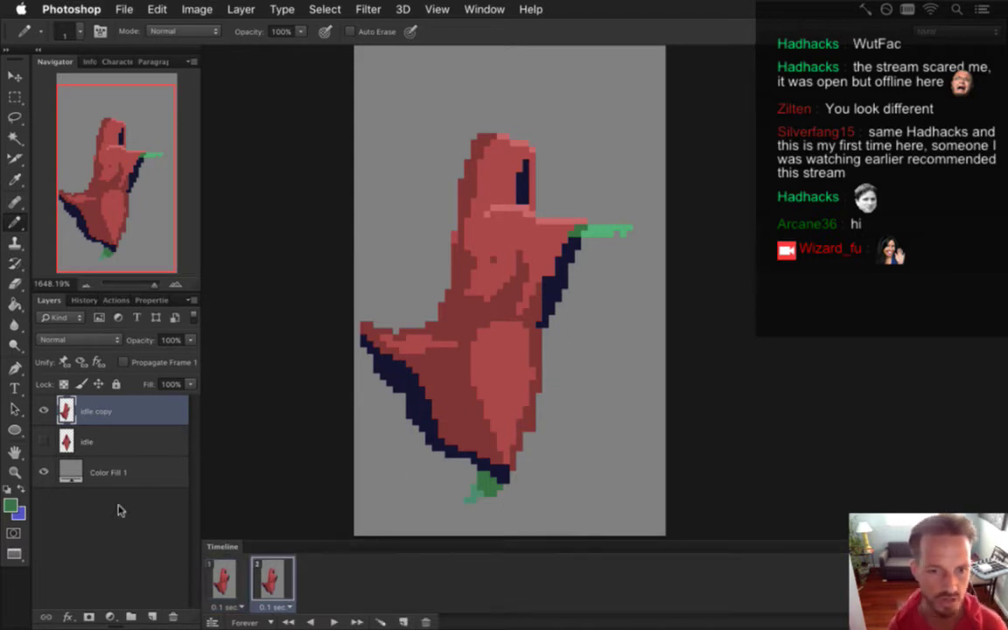
click(44, 440)
click(43, 409)
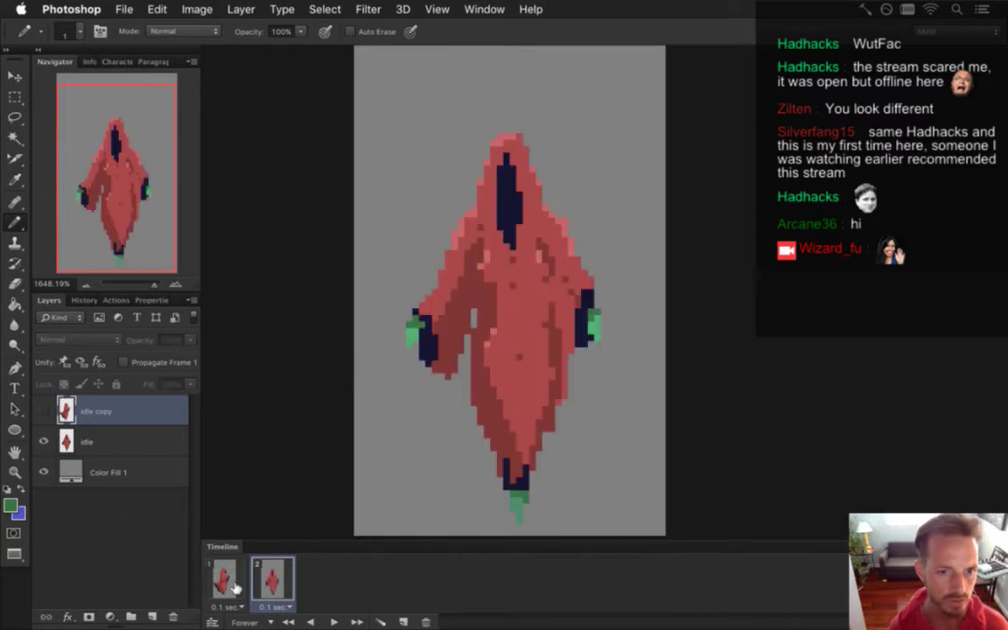
click(225, 584)
click(44, 441)
click(44, 409)
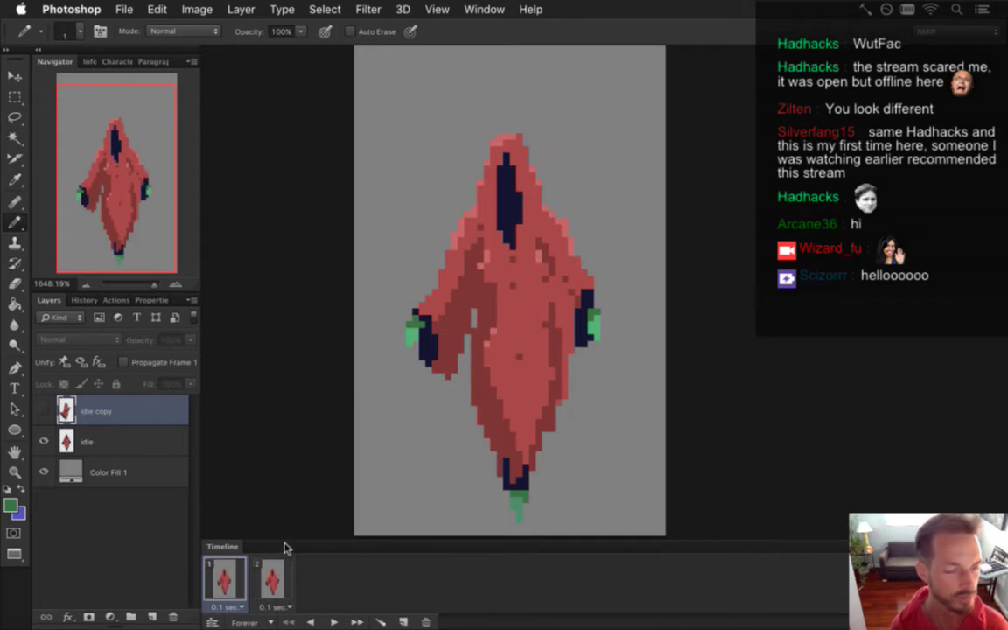
click(272, 580)
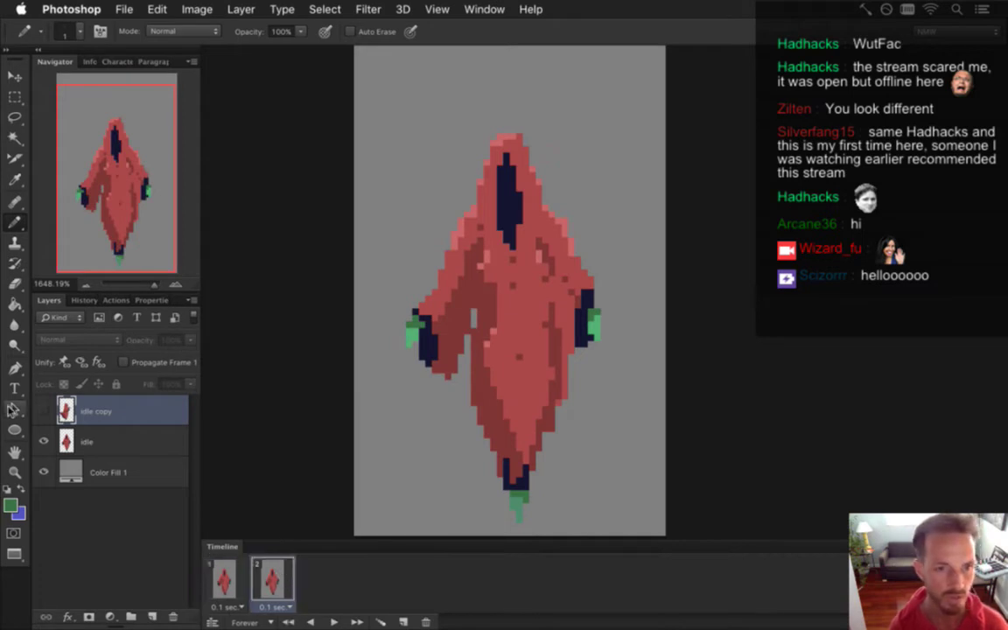
click(43, 441)
click(44, 410)
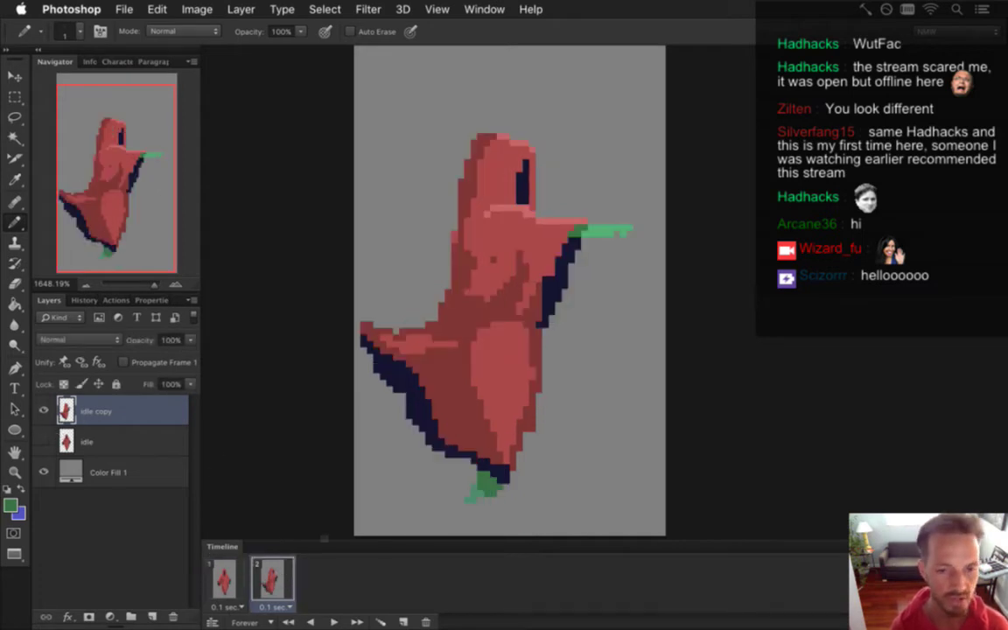
Flip between frames 1 and 2 to compare the front and side poses.
click(236, 583)
click(255, 585)
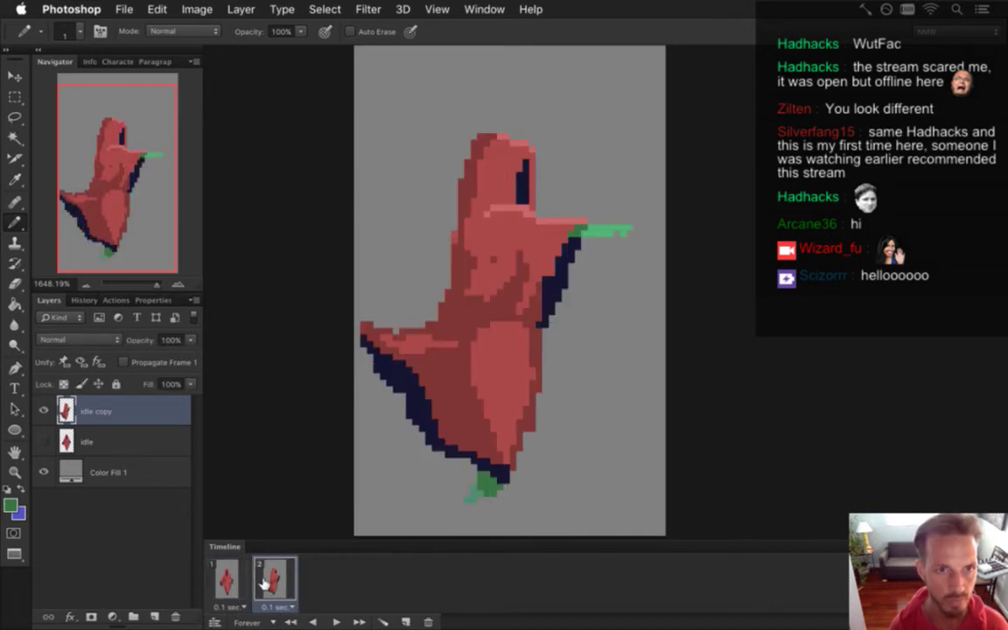
click(226, 582)
click(263, 582)
click(225, 582)
click(273, 579)
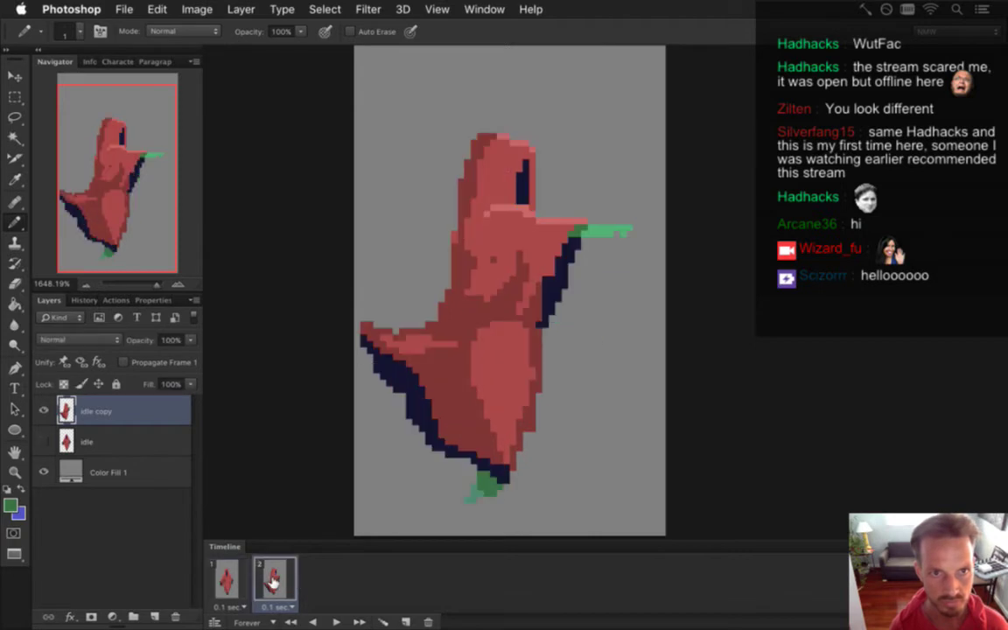
click(226, 582)
click(272, 580)
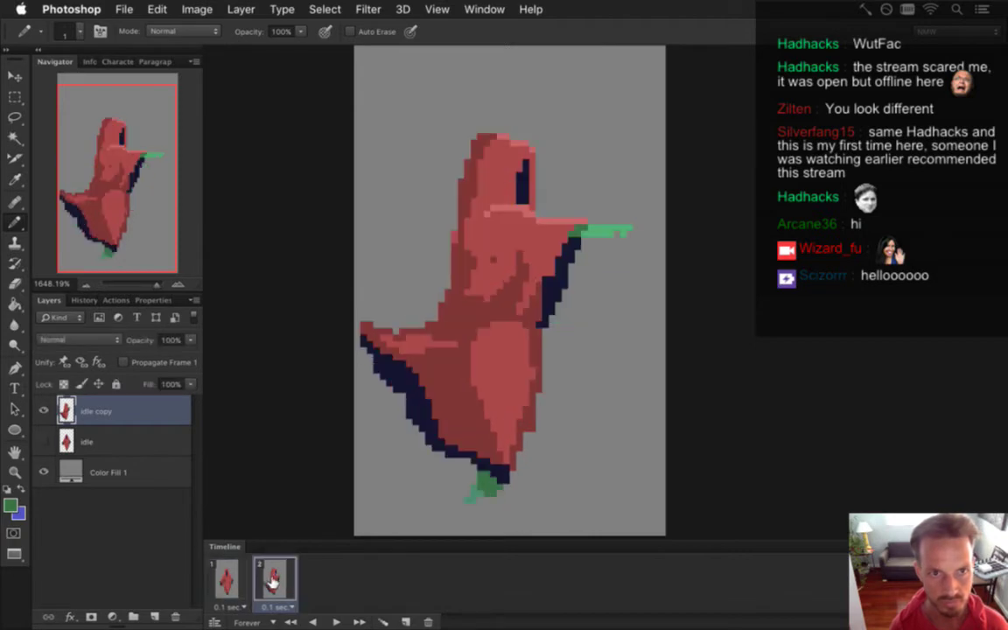
click(229, 582)
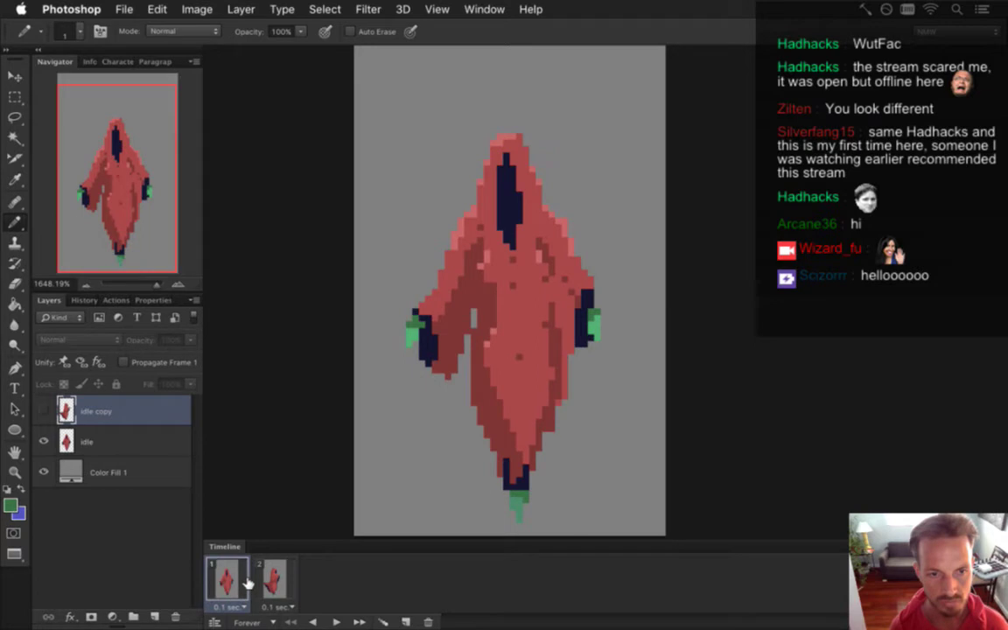
Add a third frame, move the reaching pose to second, select all, and hide Color Fill 1.
click(406, 622)
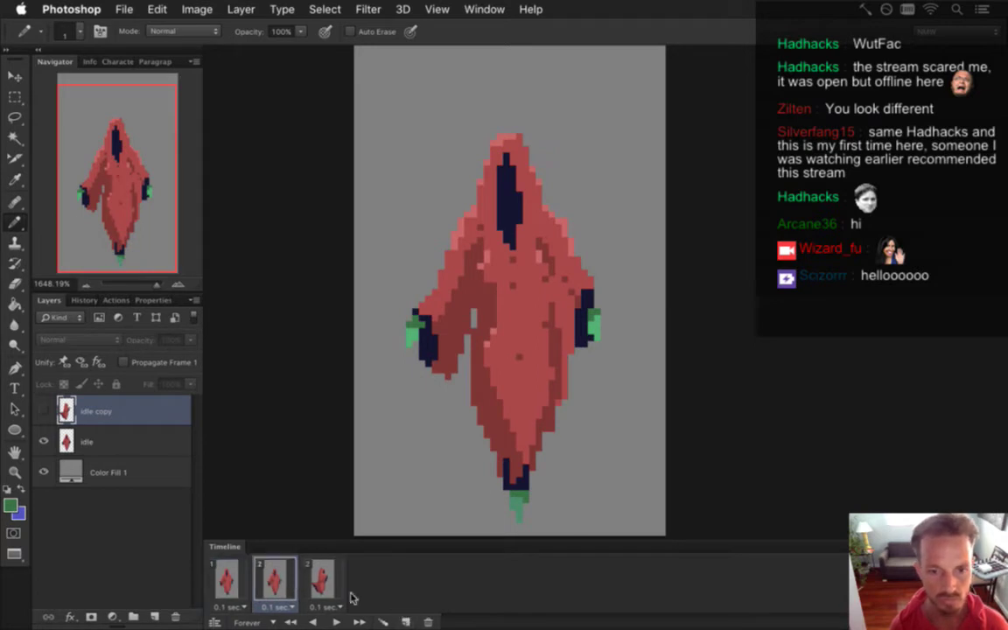
drag(335, 587, 263, 582)
click(225, 577)
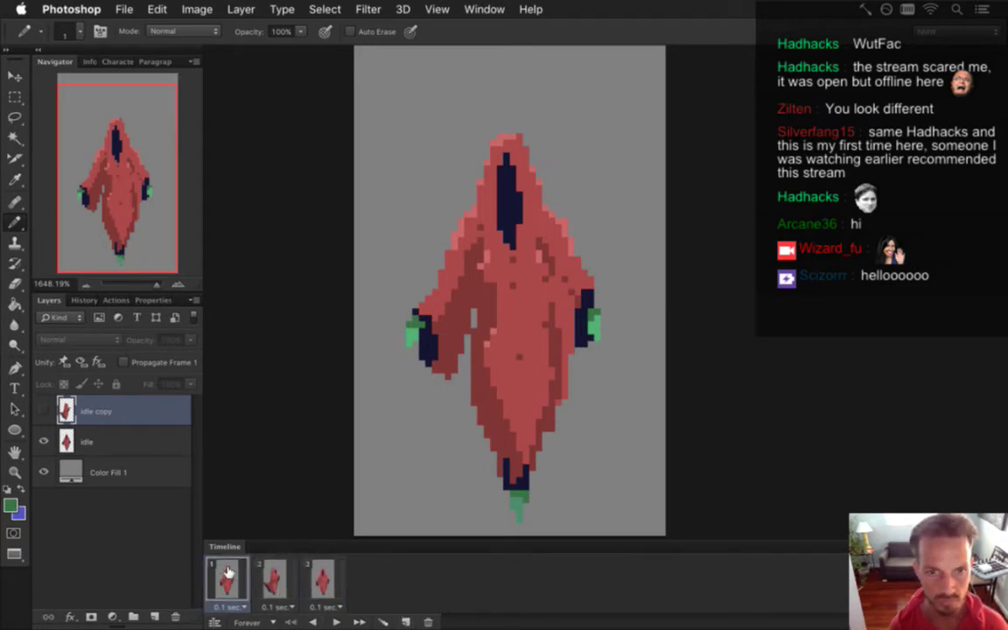
shift+click(331, 584)
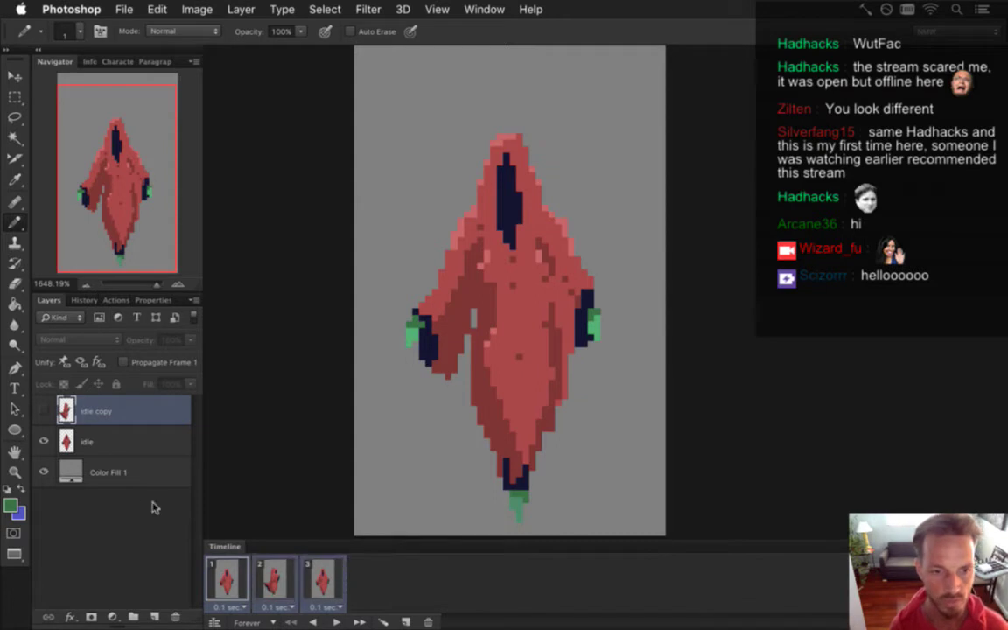
click(44, 471)
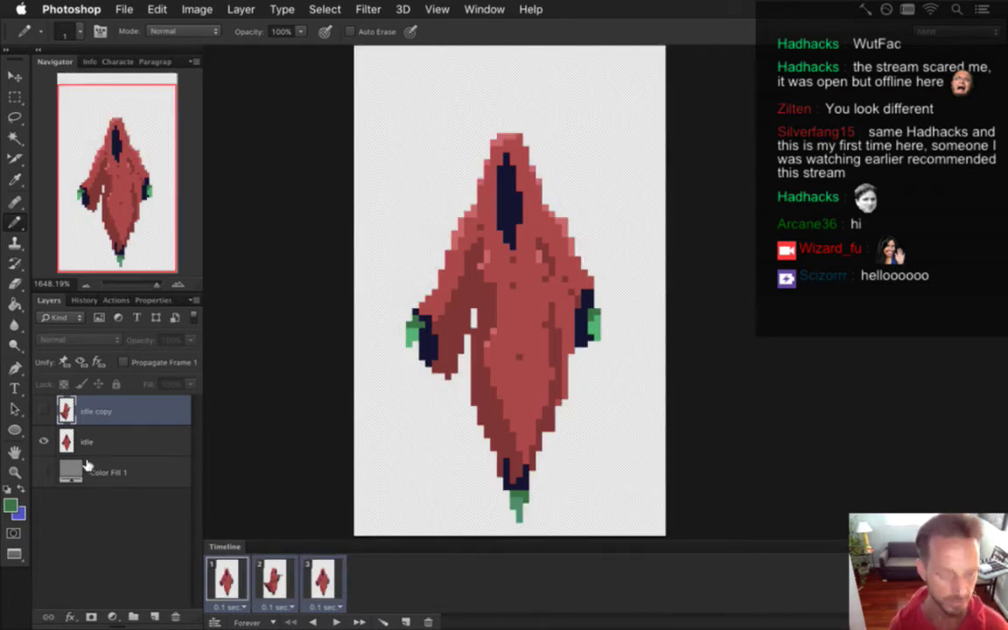
Render the frames as the LightningBossMelee PNG image sequence, replacing the existing files.
key(super+alt+shift+r)
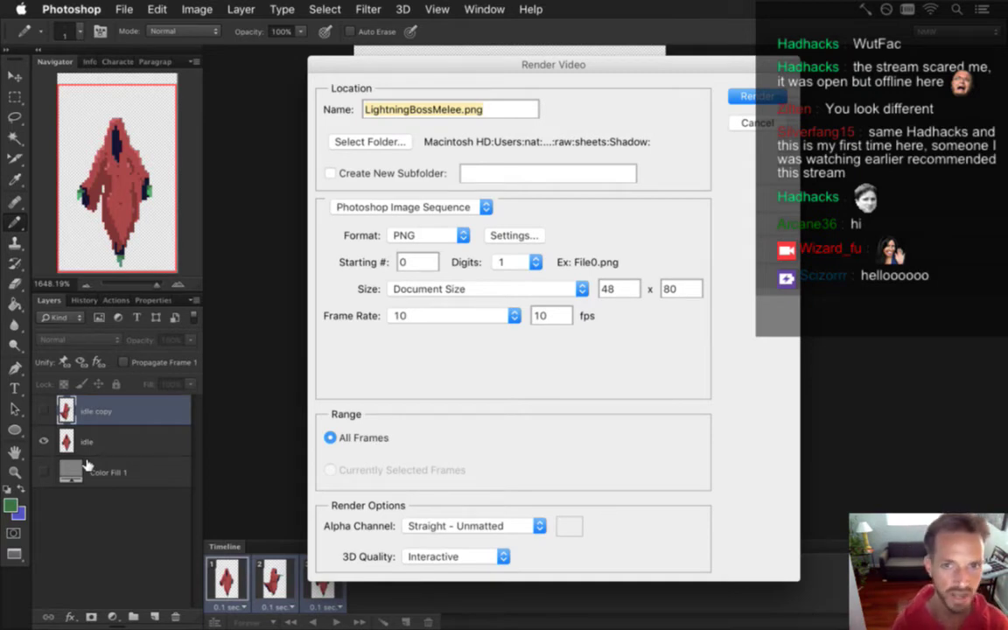
key(Return)
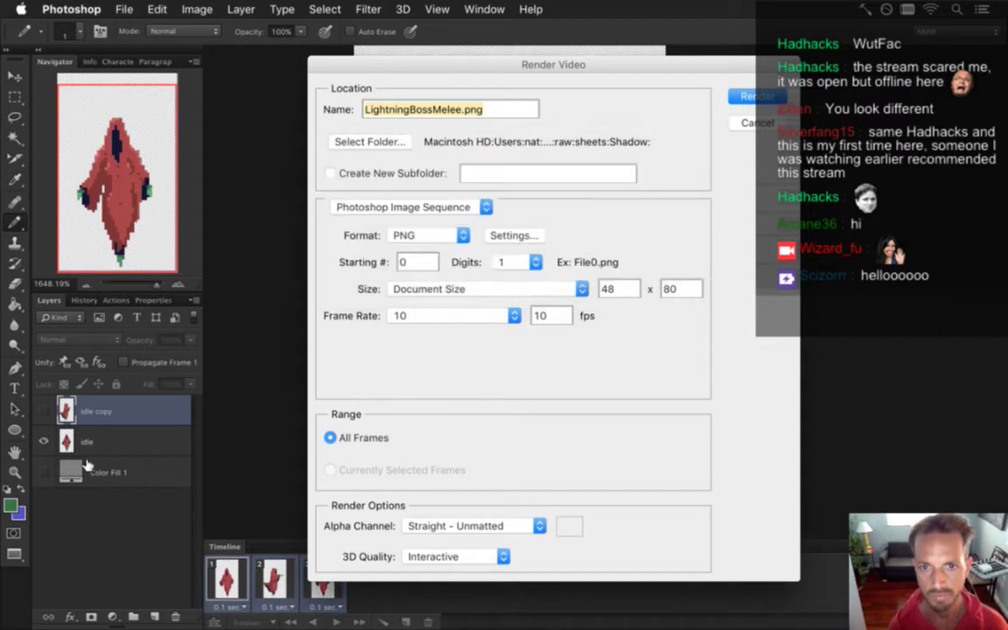
key(Return)
Start a new Songbringer build in Xcode and return to Photoshop.
key(super+Tab)
key(super+r)
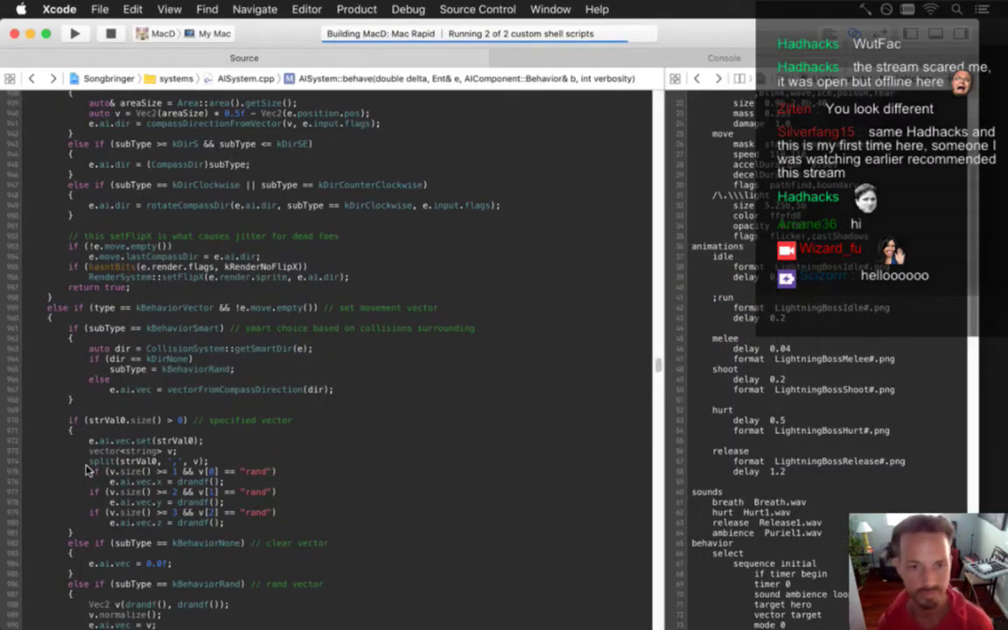
key(super+Tab)
Flip between frames 1 and 2 to compare poses, then sample the robe's red as drawing colour.
click(270, 573)
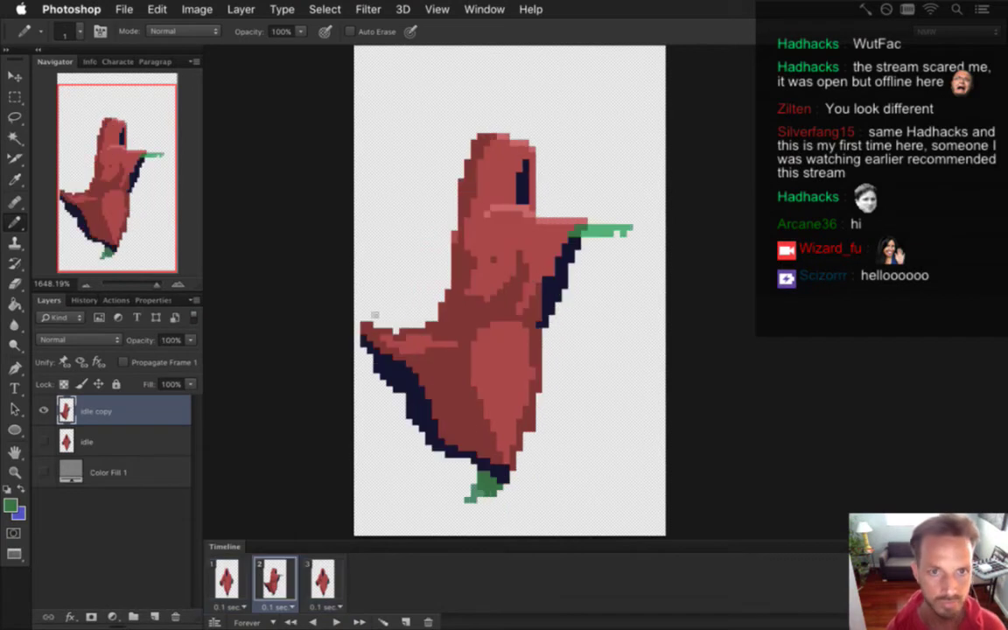
click(226, 578)
click(275, 579)
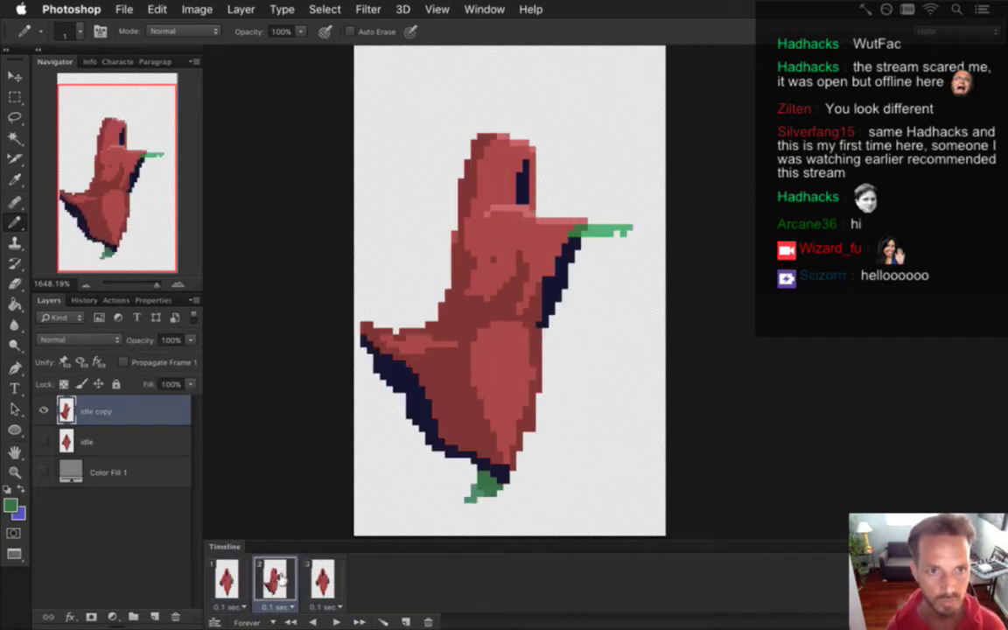
click(226, 577)
click(271, 579)
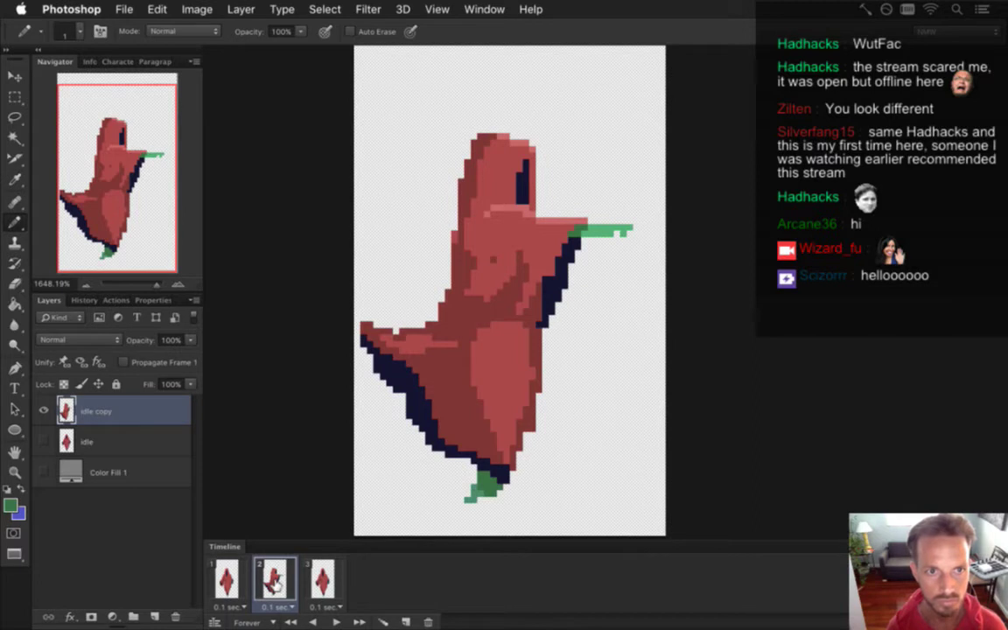
alt+click(420, 236)
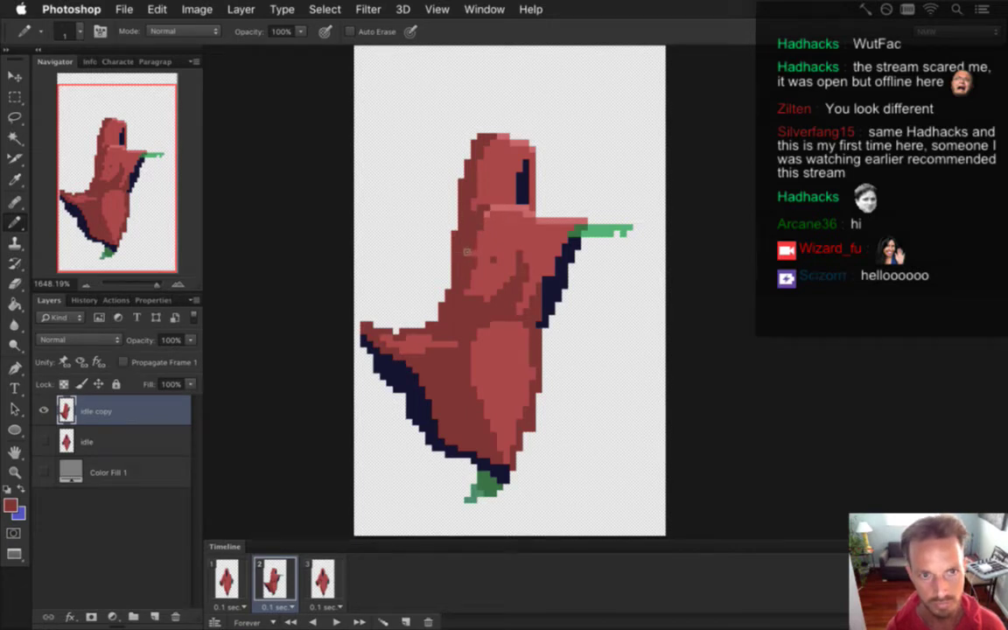
key(ctrl+Right)
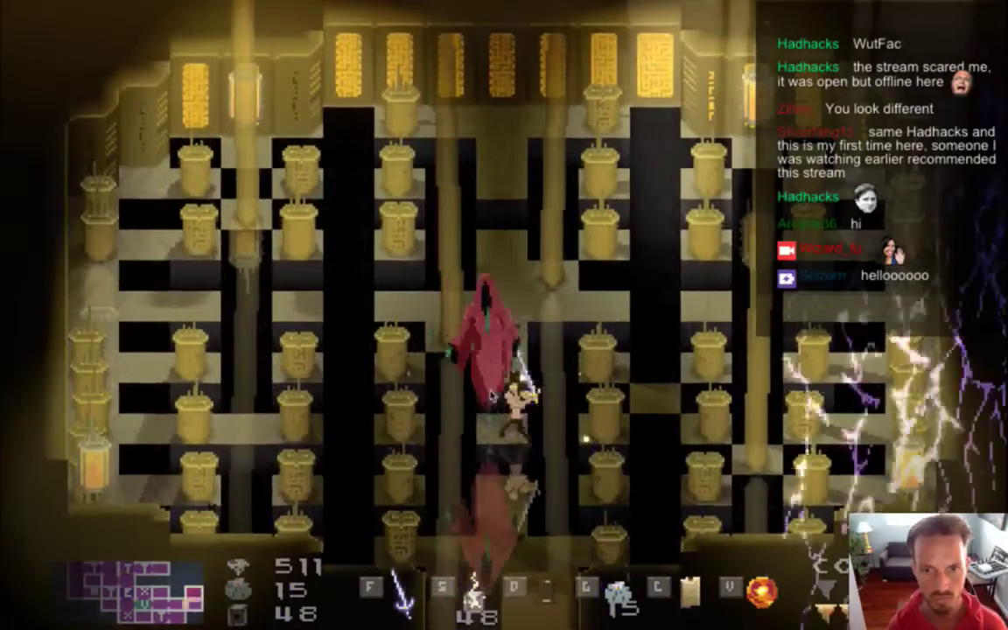
Play the boss fight to check the reaching animation, then return to Photoshop.
key(super+Tab)
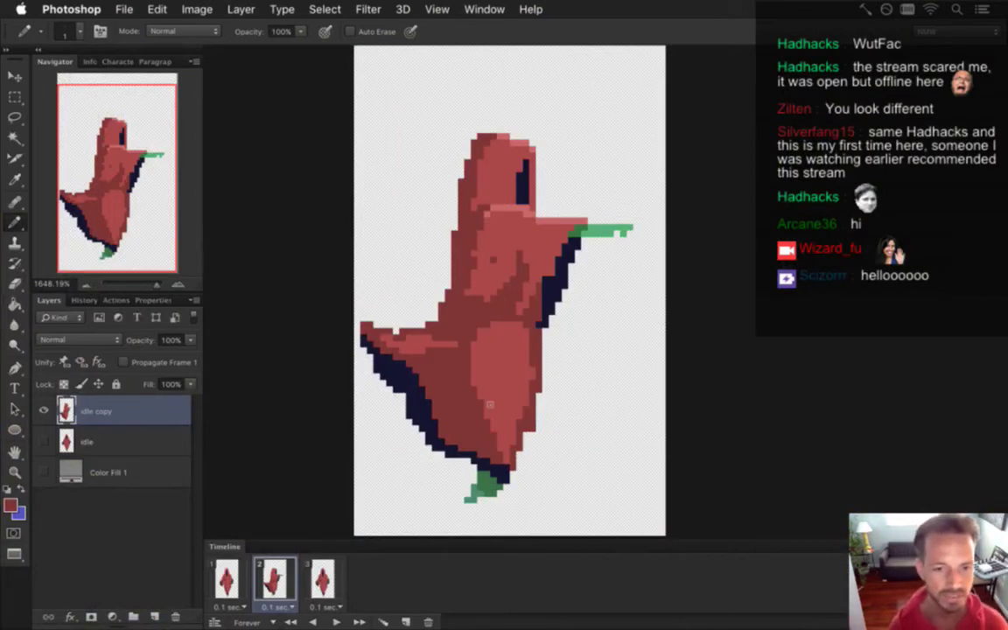
Give frame 2 a custom 0.3-second delay via Other… and save the file.
click(275, 606)
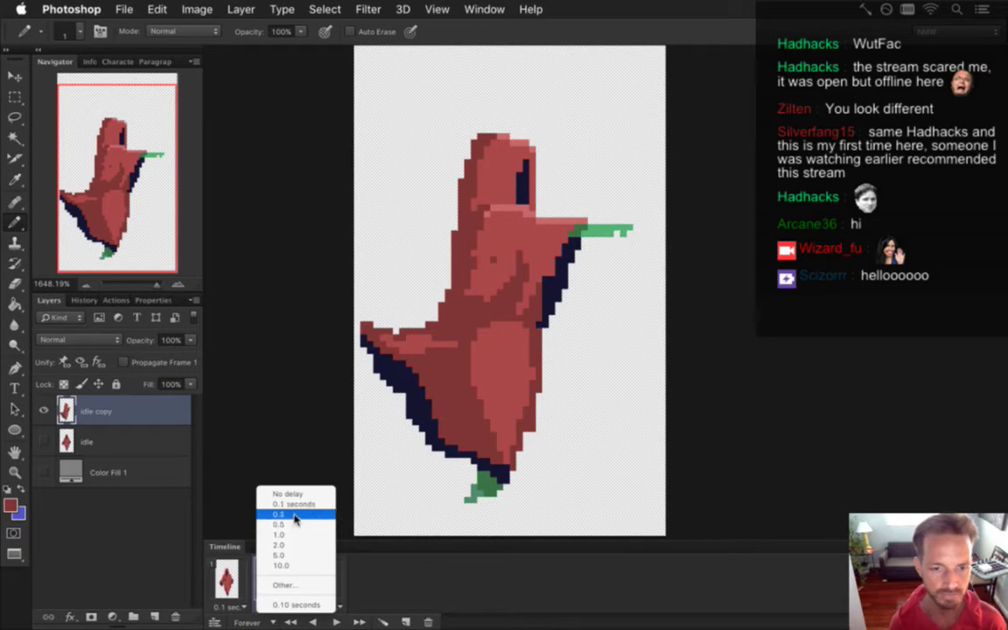
click(295, 516)
click(276, 606)
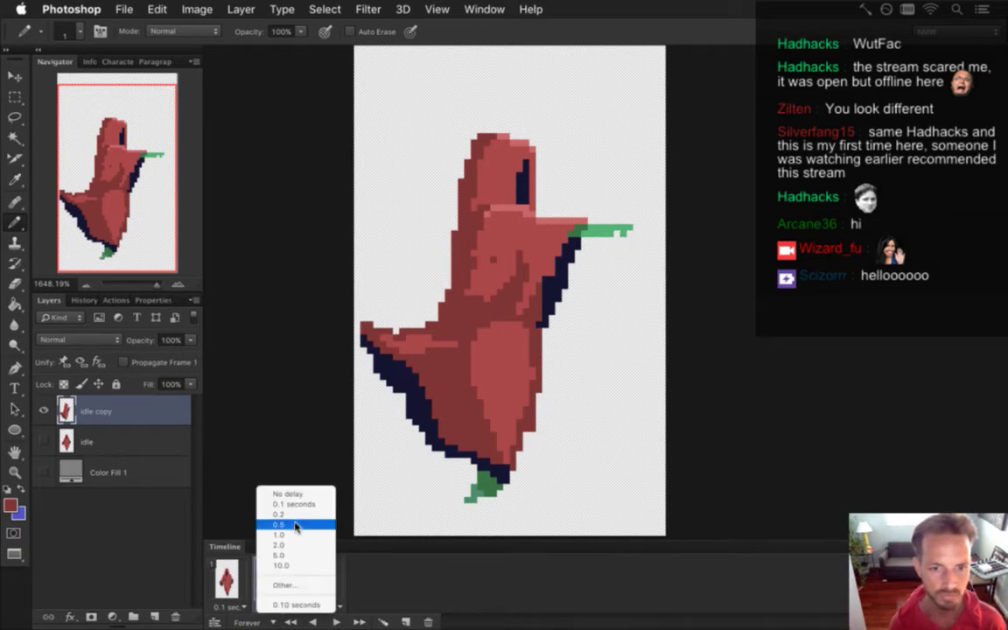
click(296, 541)
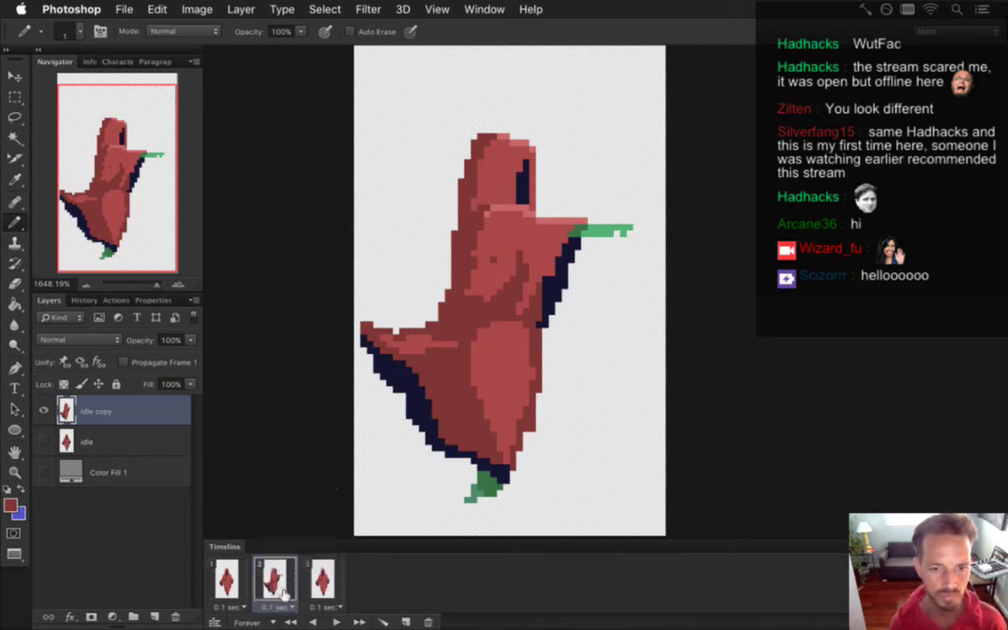
click(276, 606)
click(279, 581)
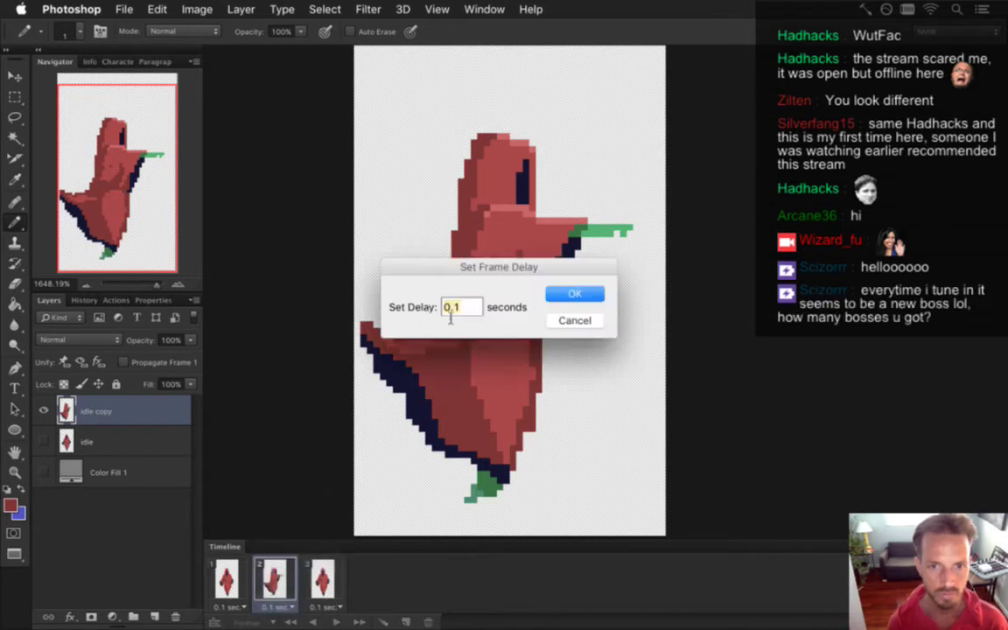
click(468, 305)
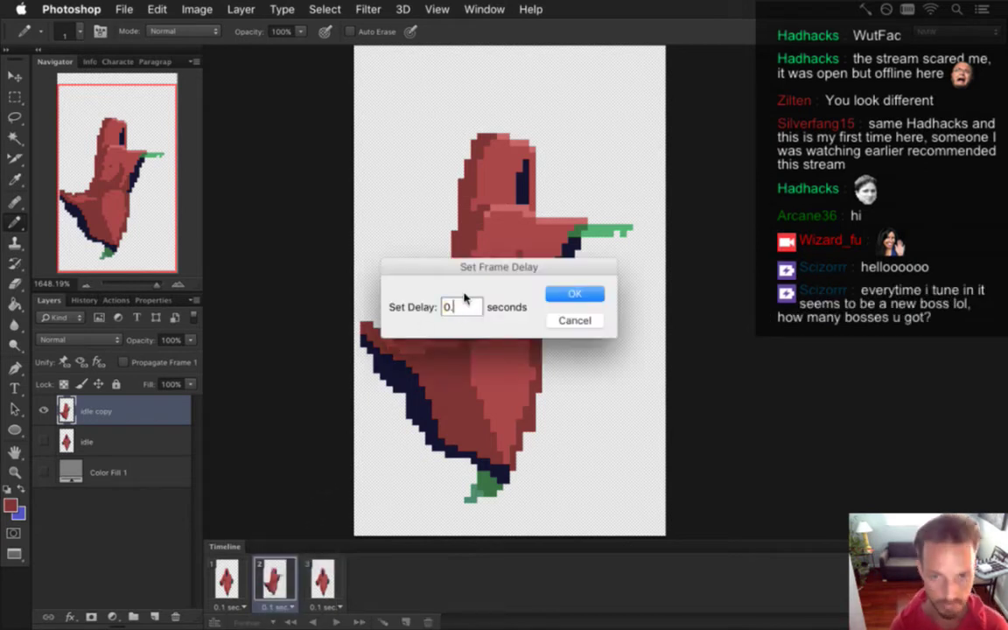
text(3)
key(Return)
key(super+s)
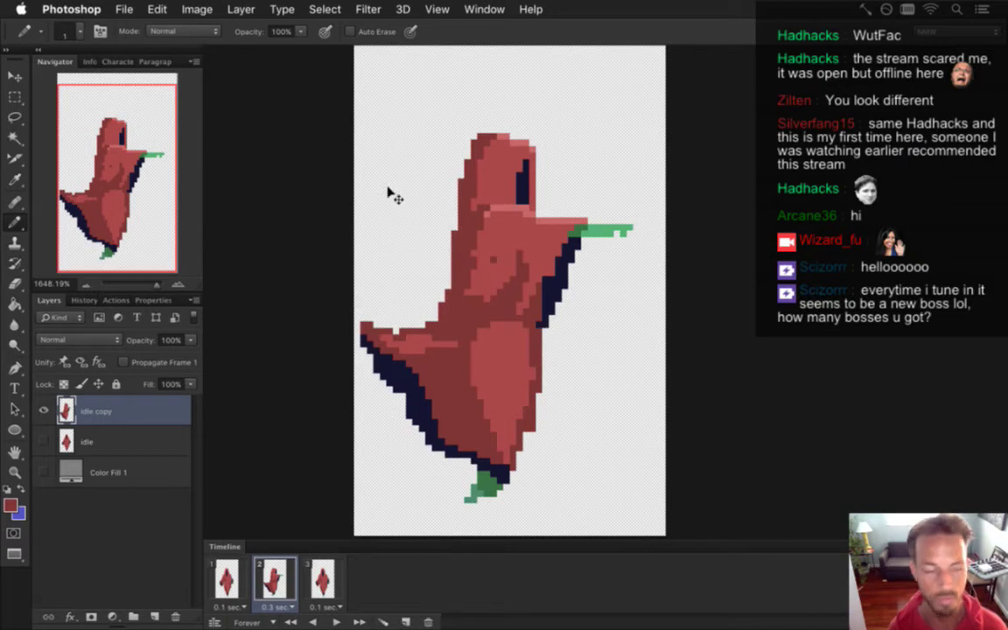
key(super+Tab)
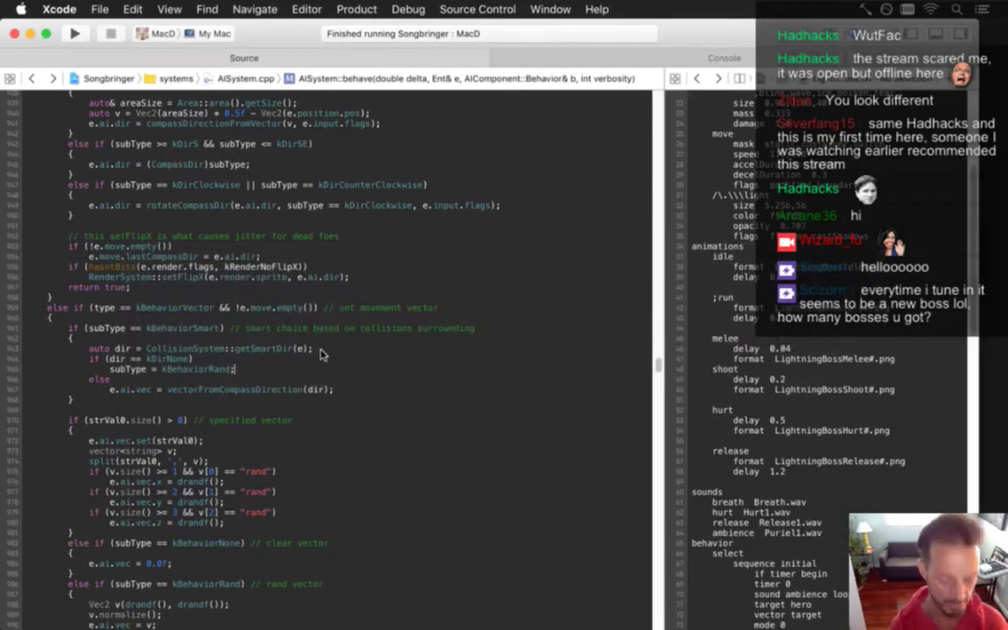
Rebuild the Songbringer MacD target in Xcode so it includes the re-exported frames.
key(super+b)
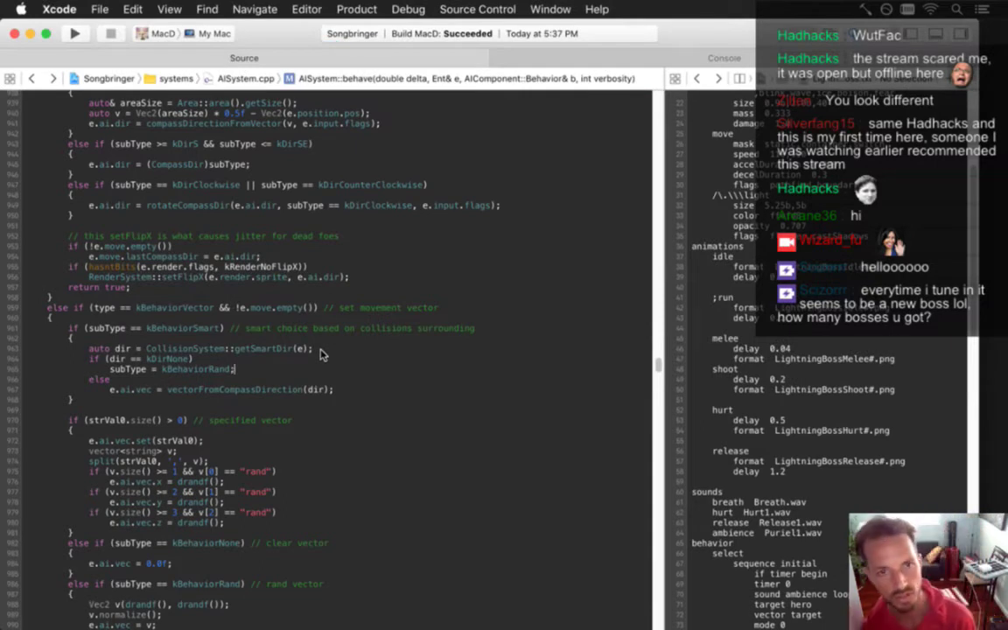
key(super+b)
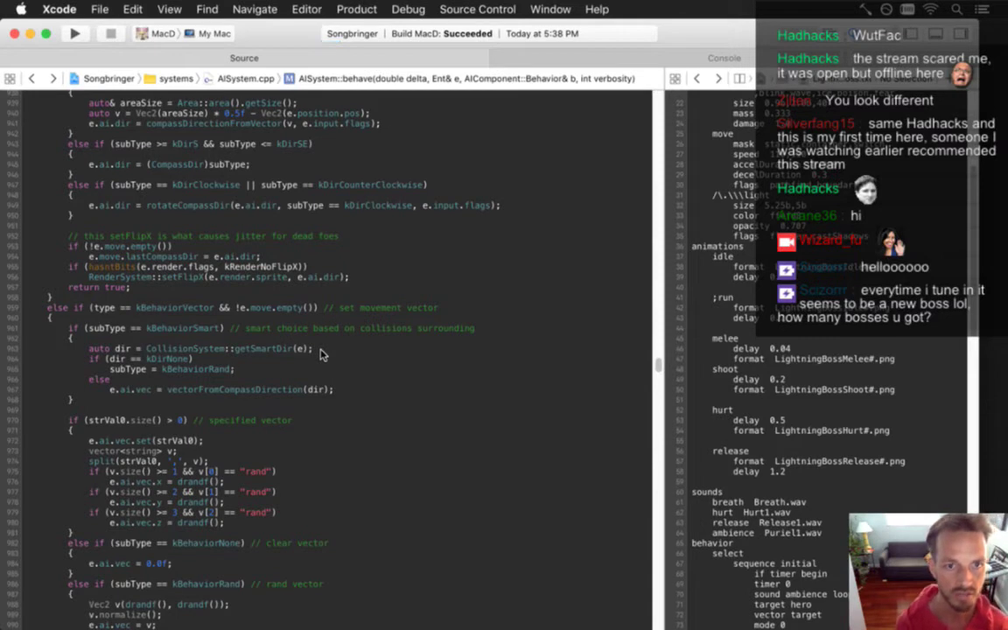
Run Songbringer and fight the red-cloaked boss until the 'Gave in to the Fear' screen.
key(super+r)
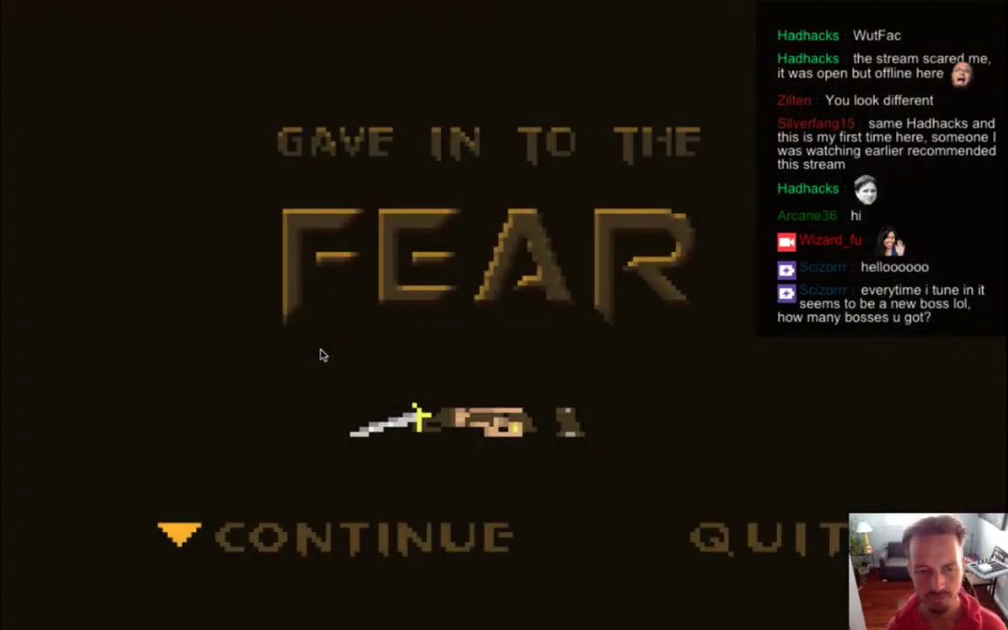
key(super+Tab)
key(super+Tab)
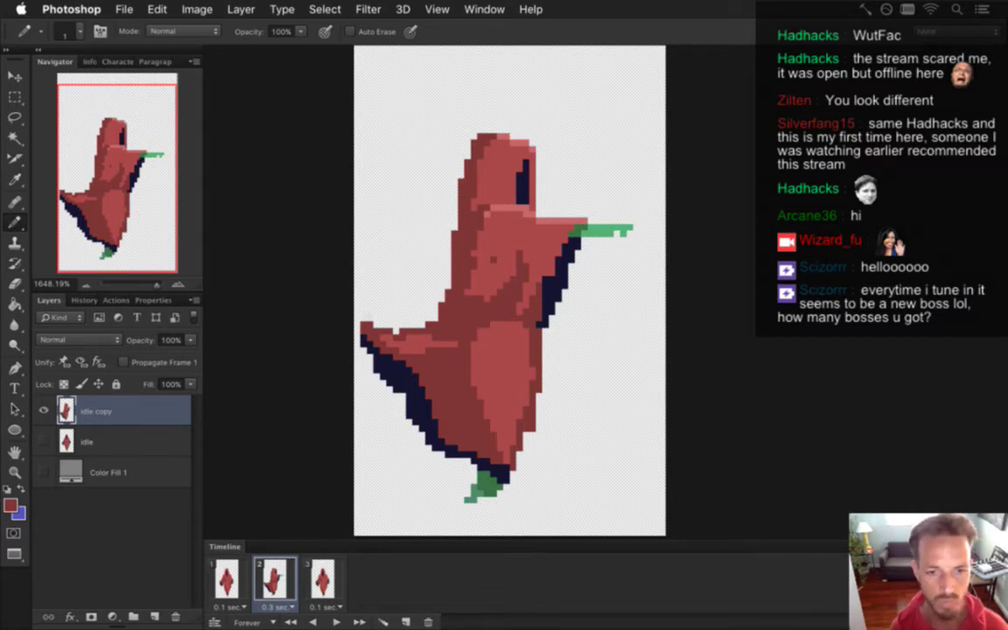
Turn the grey background fill back on and display frame 2's reaching pose.
click(228, 577)
shift+click(322, 579)
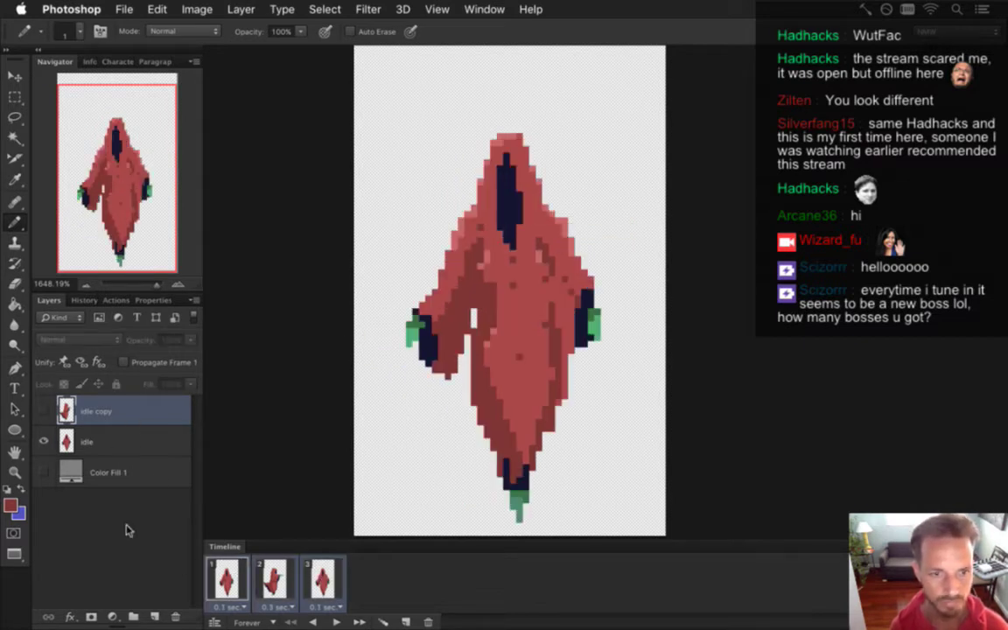
click(43, 473)
click(273, 579)
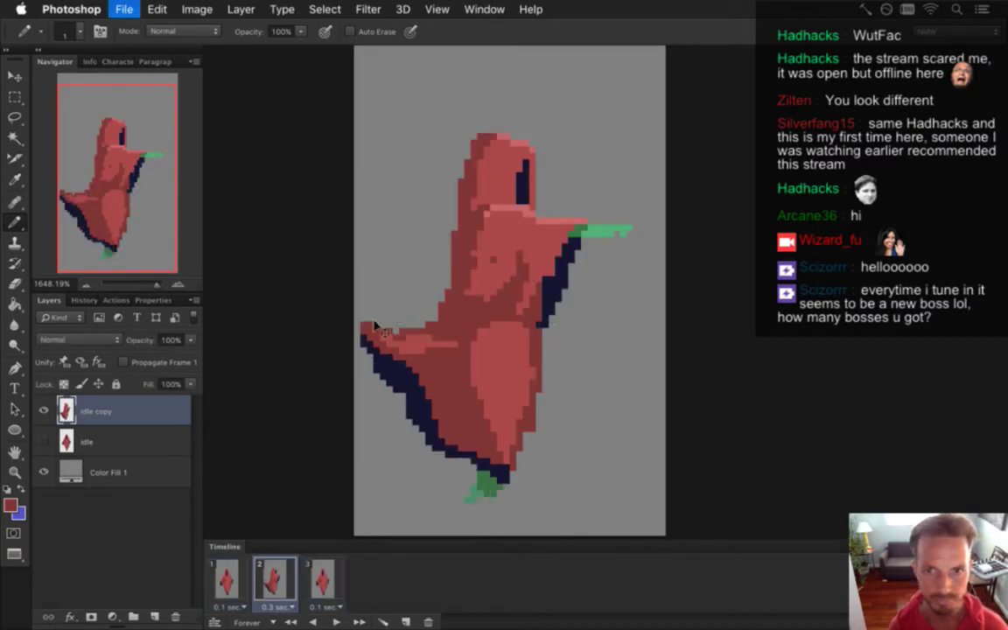
Sample the hand greens and paint darker green pixels on the outstretched hand's tip.
alt+click(579, 229)
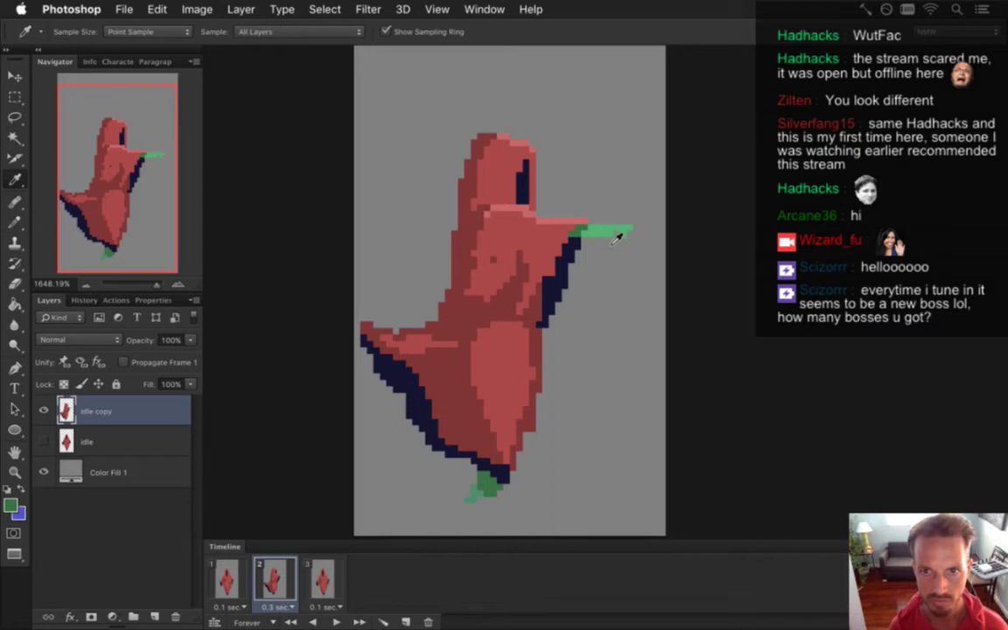
alt+click(580, 221)
click(617, 233)
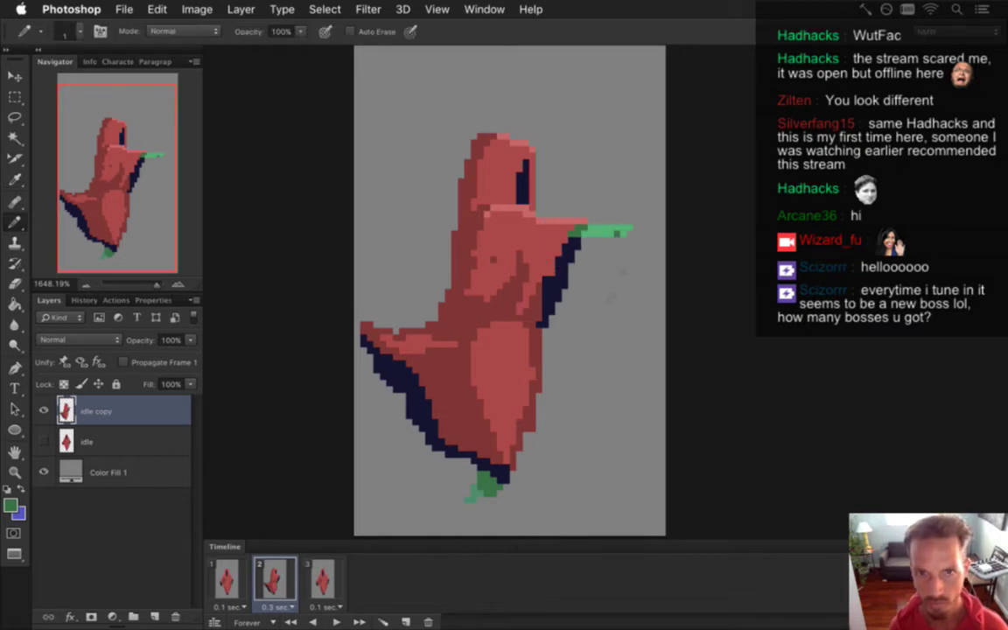
alt+click(567, 219)
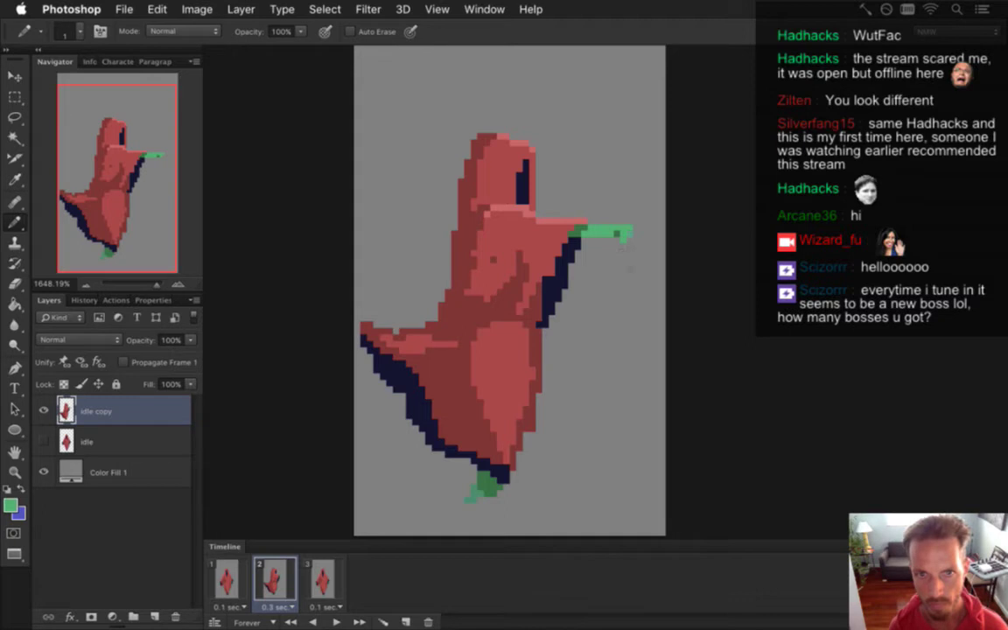
alt+click(612, 231)
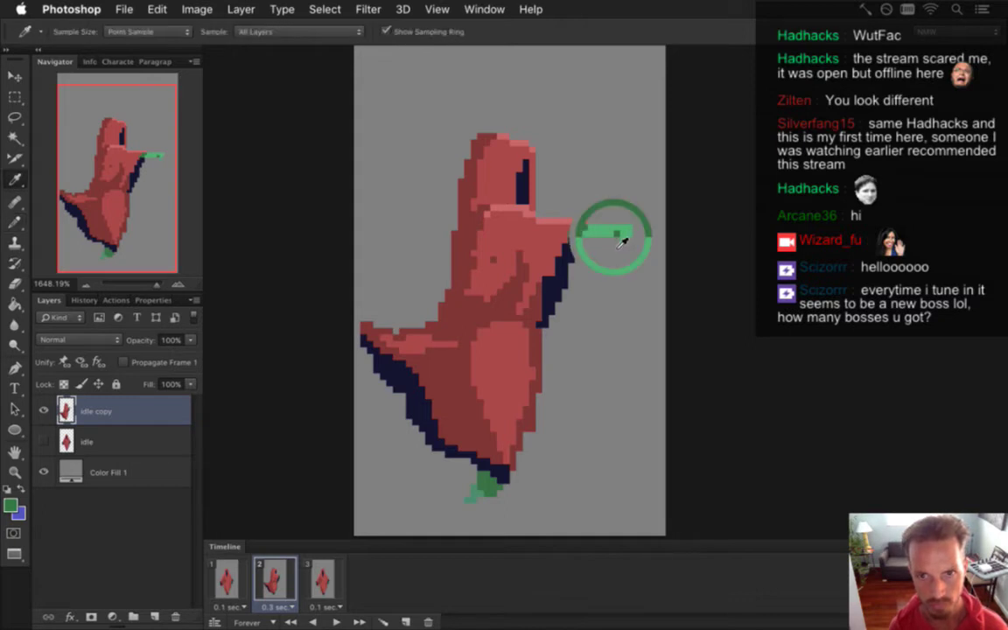
click(621, 234)
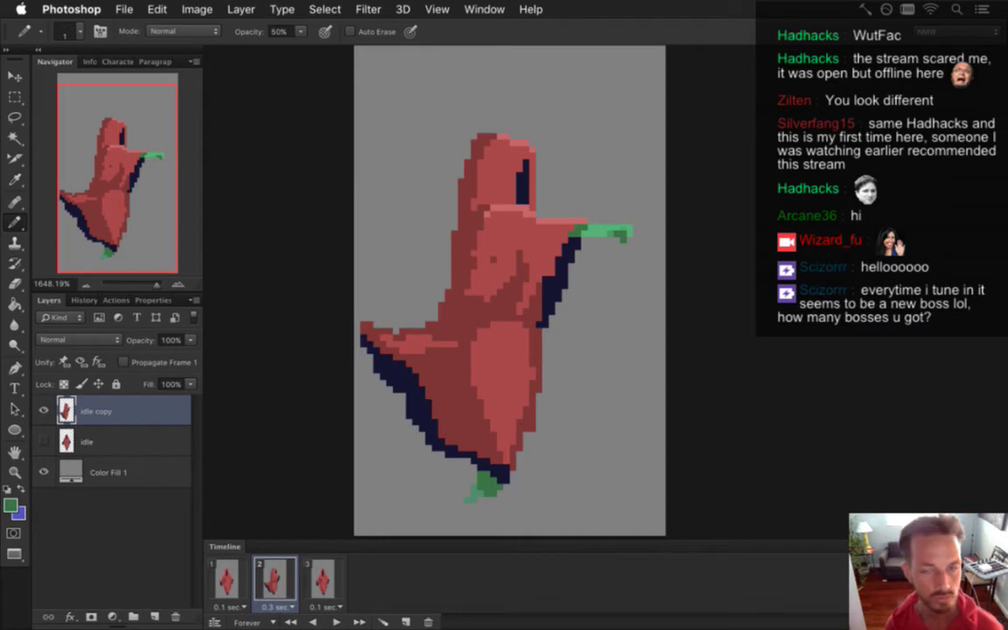
Reset Pencil opacity to 100% and sample the body red from the robe.
key(i)
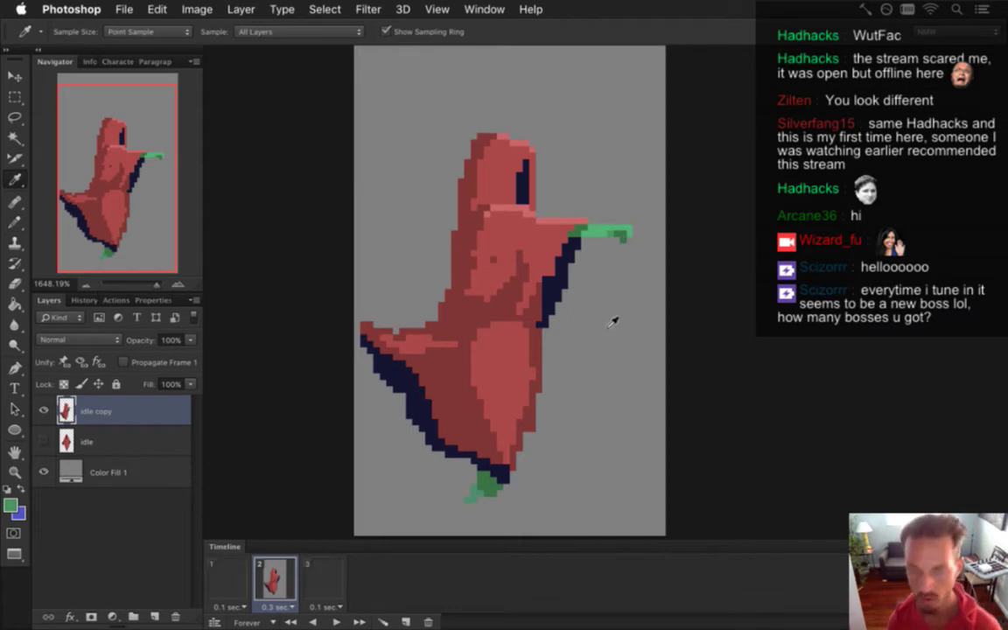
key(b)
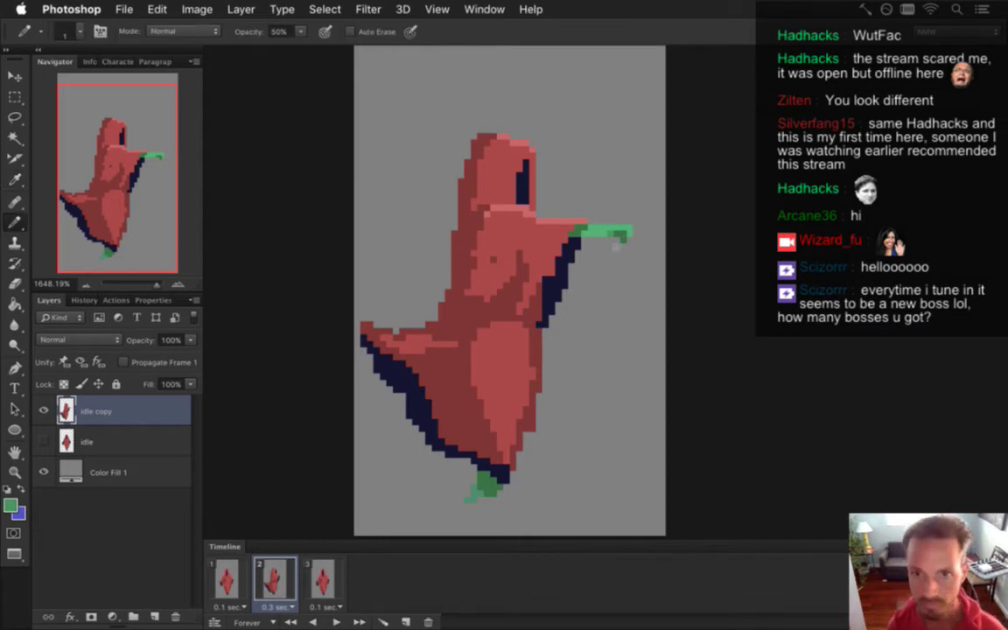
alt+click(620, 248)
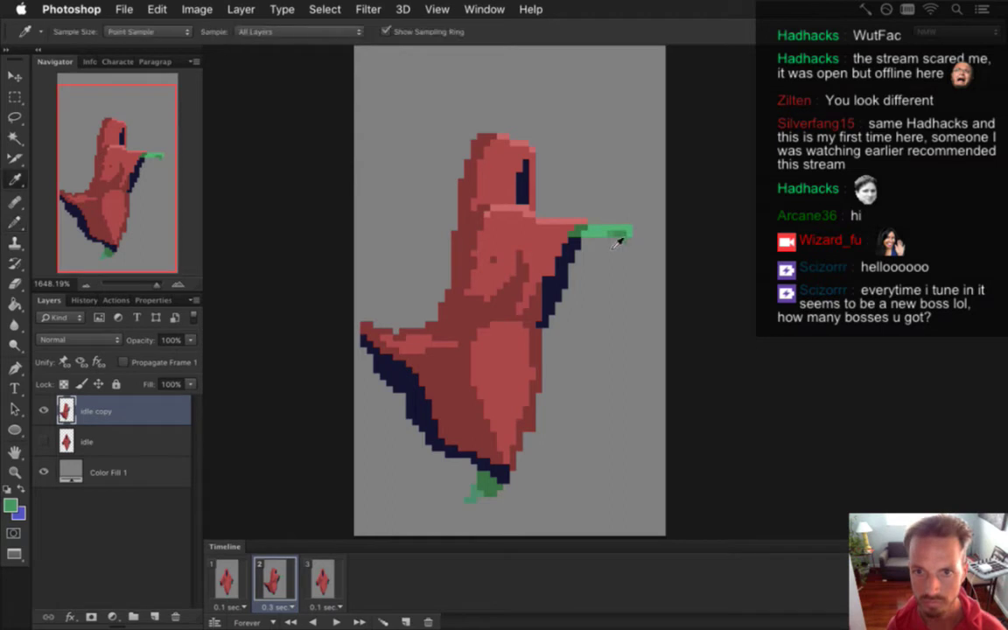
key(0)
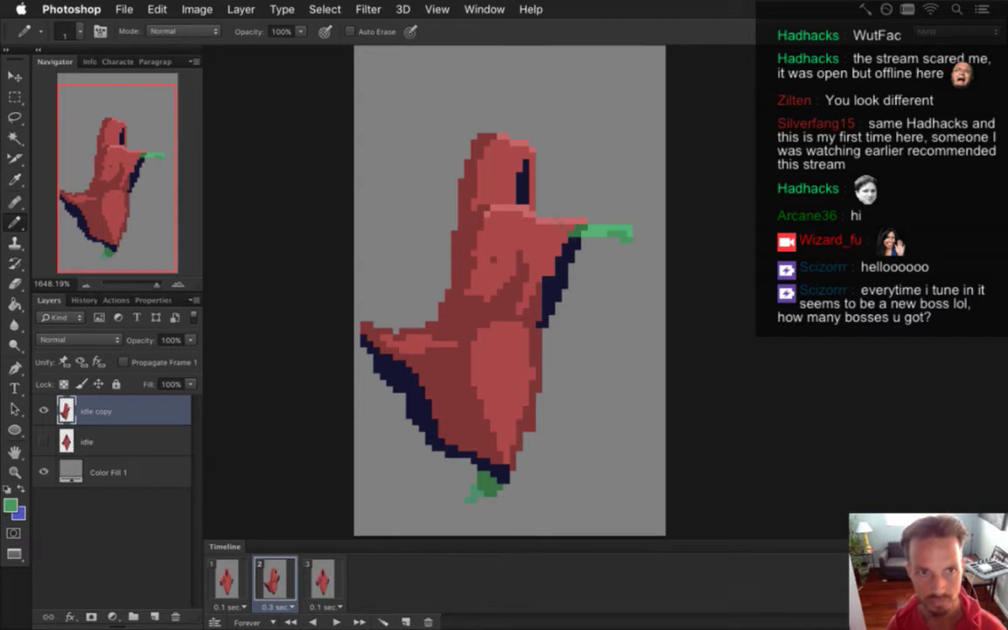
alt+click(465, 155)
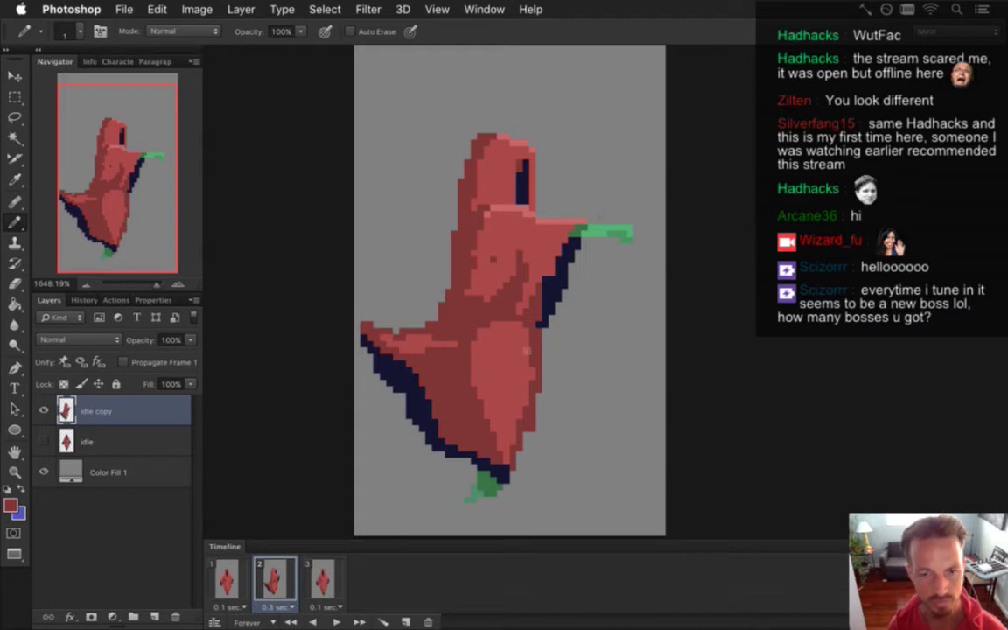
Select the green foot under the robe, nudge it up one pixel, and deselect.
key(m)
mouse_move(434, 463)
mouse_down()
mouse_move(527, 514)
mouse_move(530, 499)
mouse_up()
key(v)
key(Up)
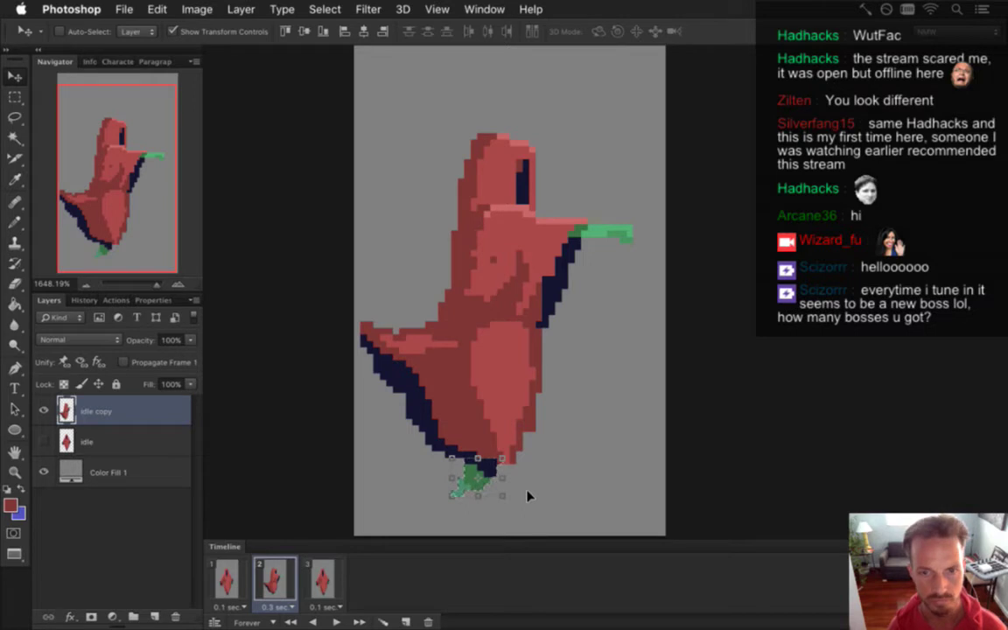
key(m)
key(ctrl+d)
Sample the robe colour near the foot for the Pencil.
key(i)
click(473, 380)
key(b)
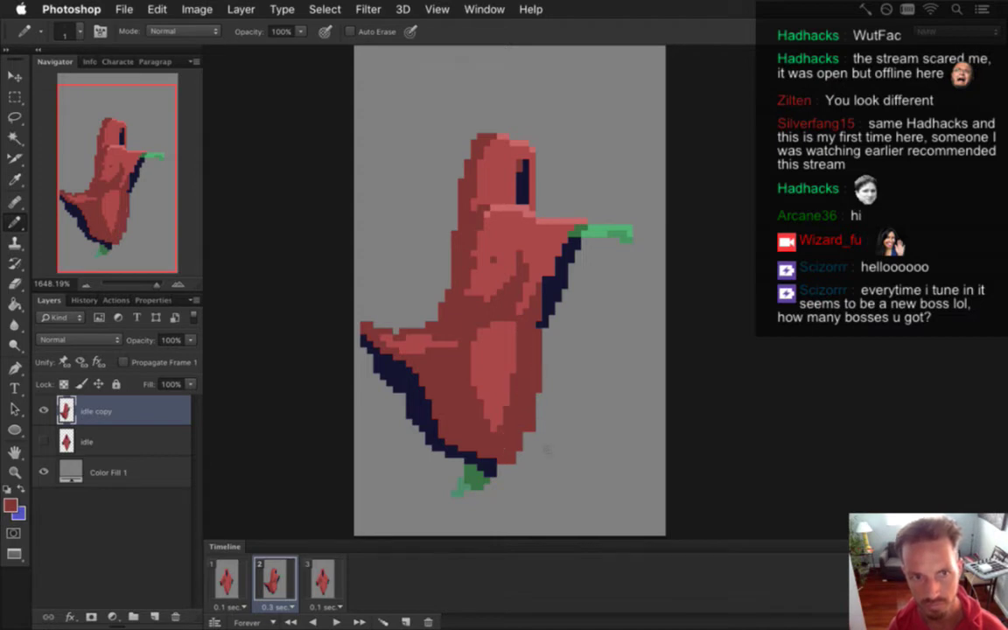
Sample the dark navy outline colour for the Pencil.
key(e)
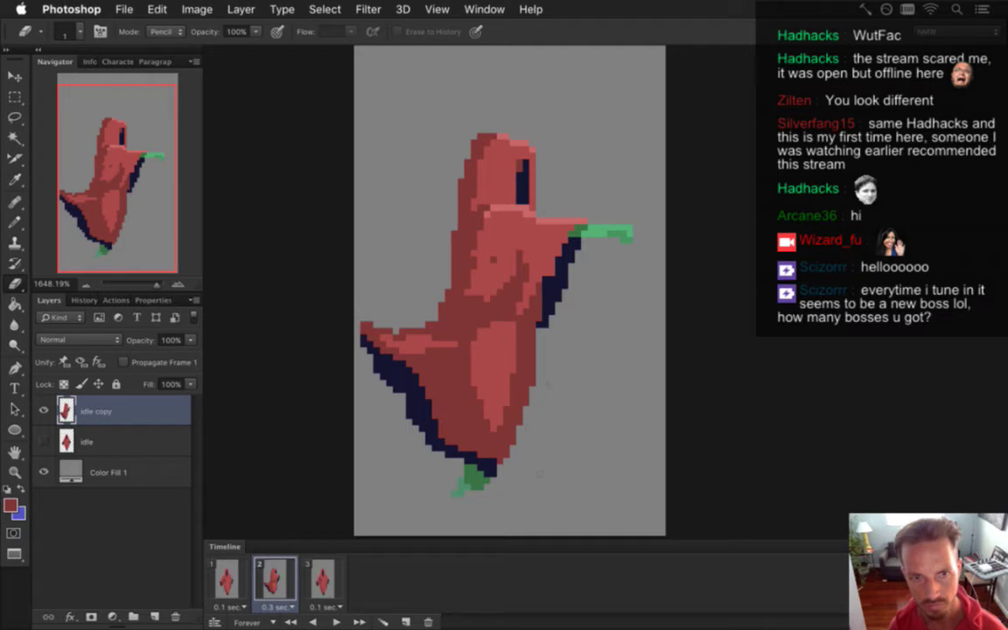
key(i)
click(540, 346)
key(b)
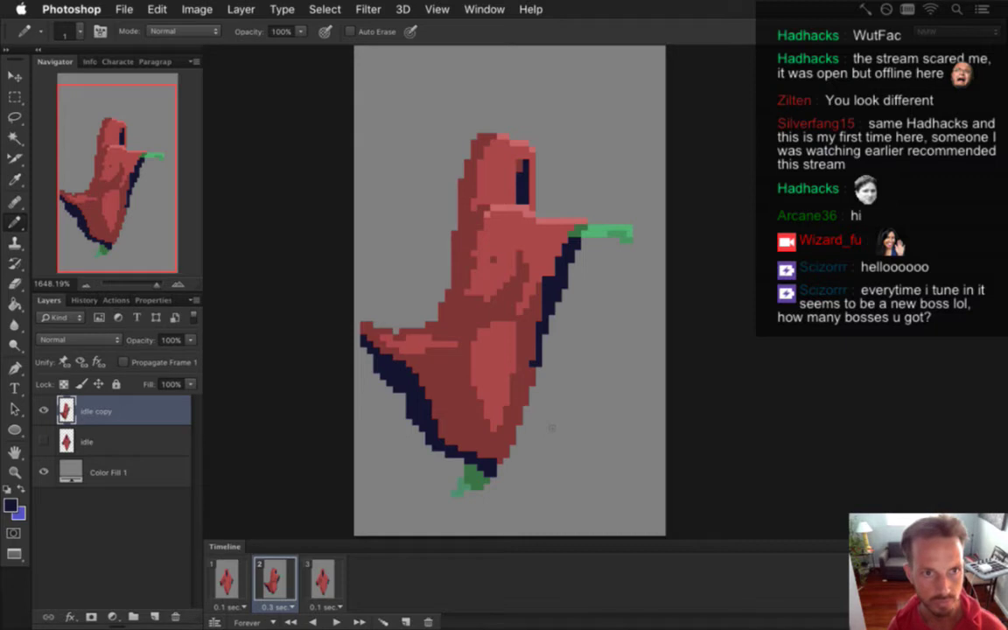
Select the top of the hood, nudge it one pixel right and back left, then deselect.
key(m)
drag(437, 112, 543, 205)
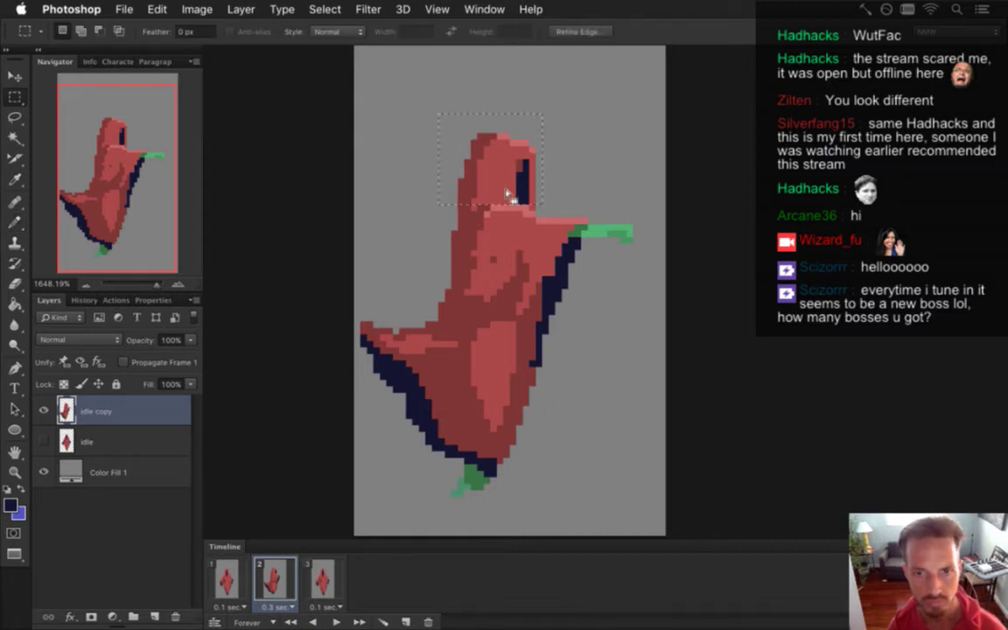
drag(473, 210, 476, 213)
key(v)
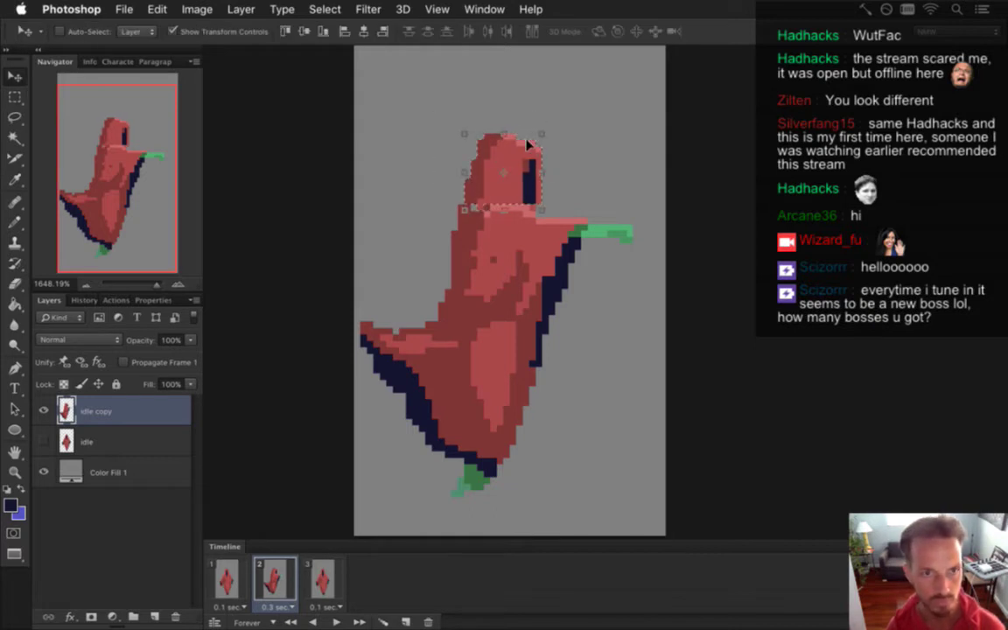
key(Right)
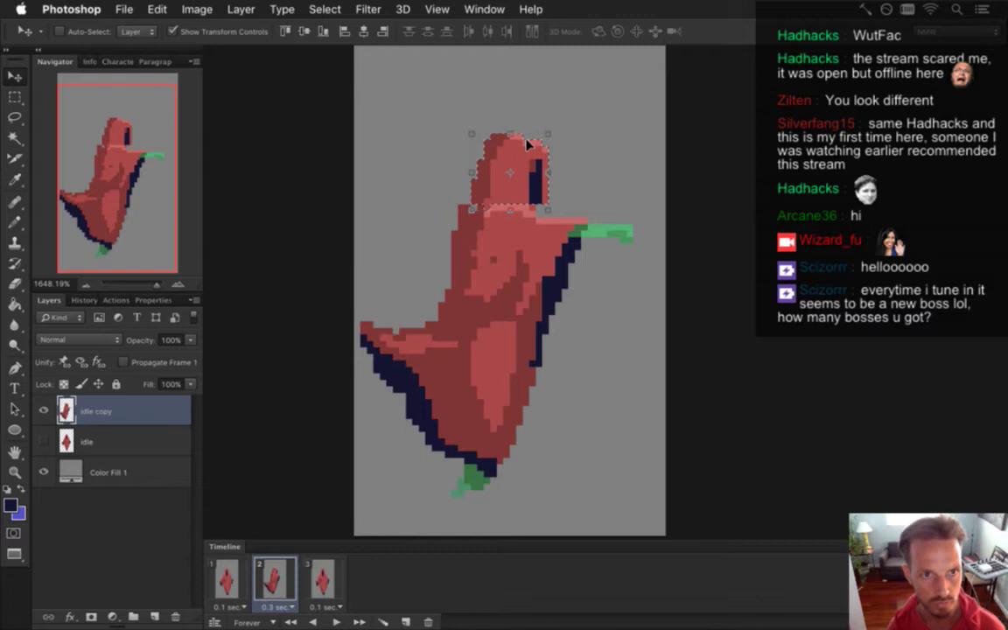
key(Left)
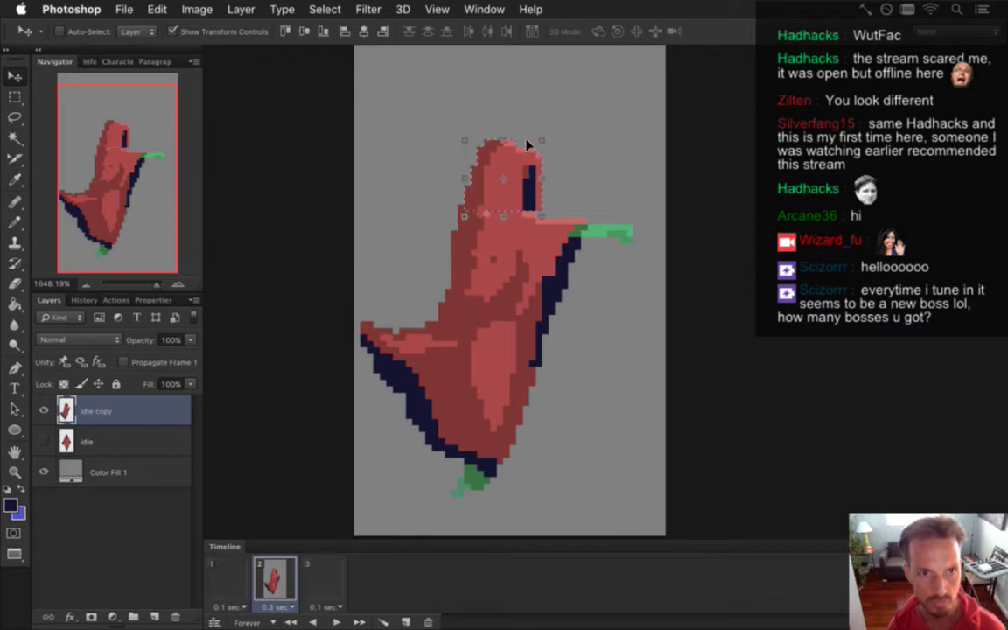
key(m)
key(ctrl+d)
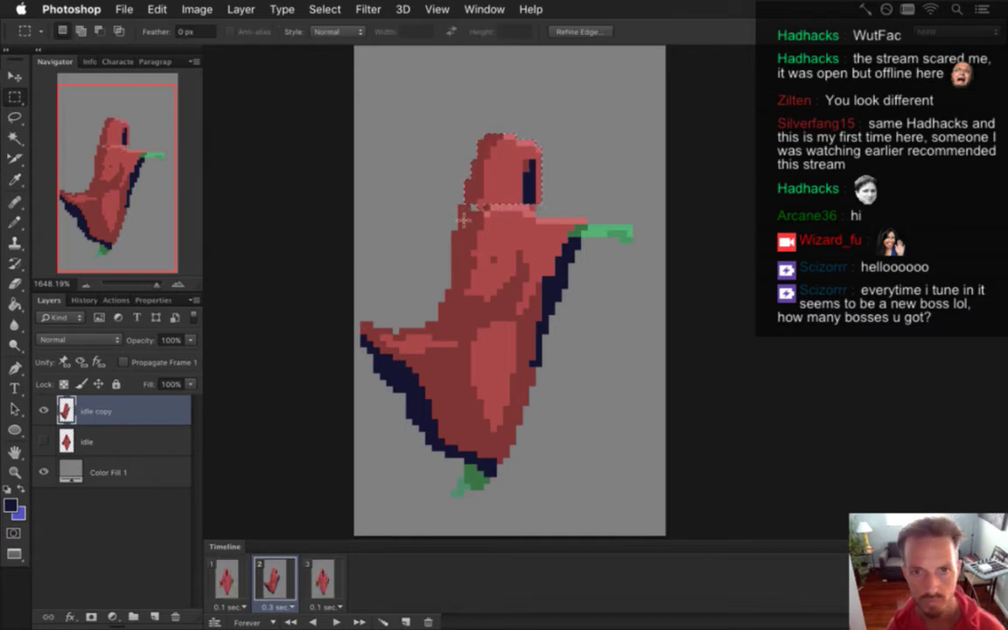
Repaint the hood's edge pixels with sampled robe red and navy.
key(i)
click(464, 208)
key(b)
alt+click(485, 186)
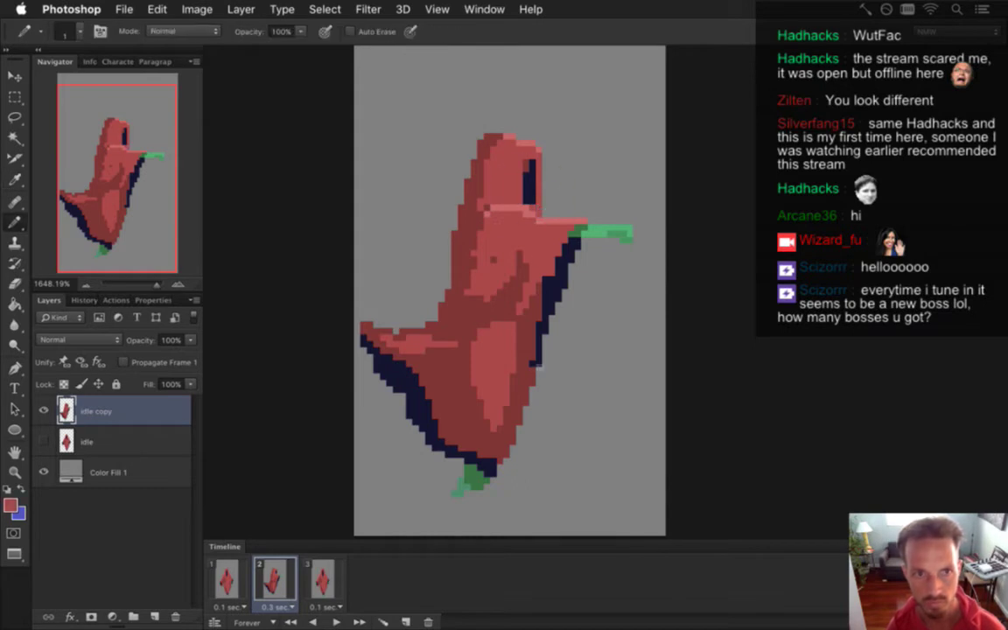
alt+click(473, 179)
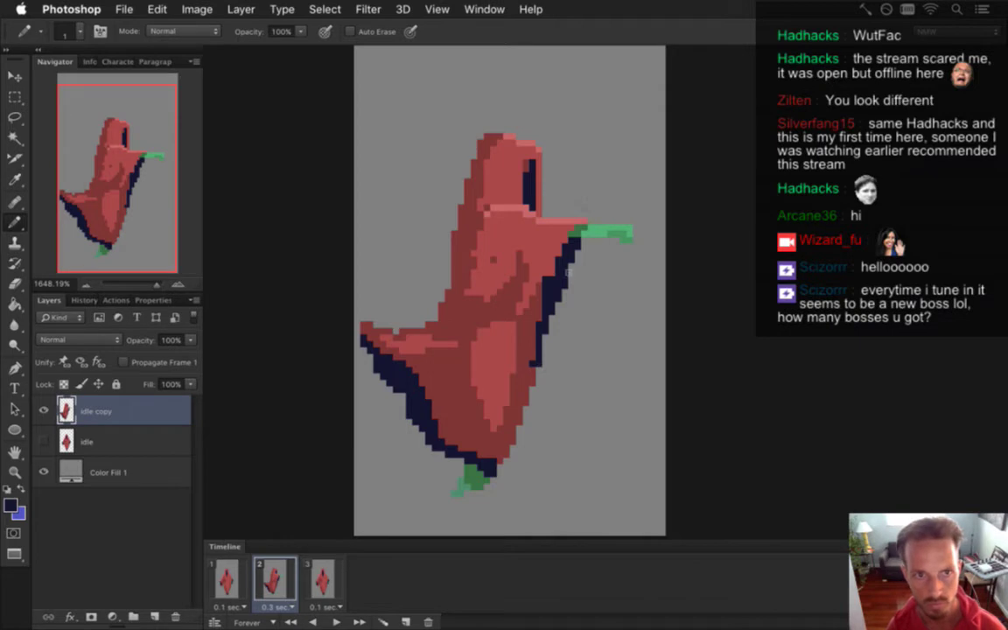
alt+click(481, 200)
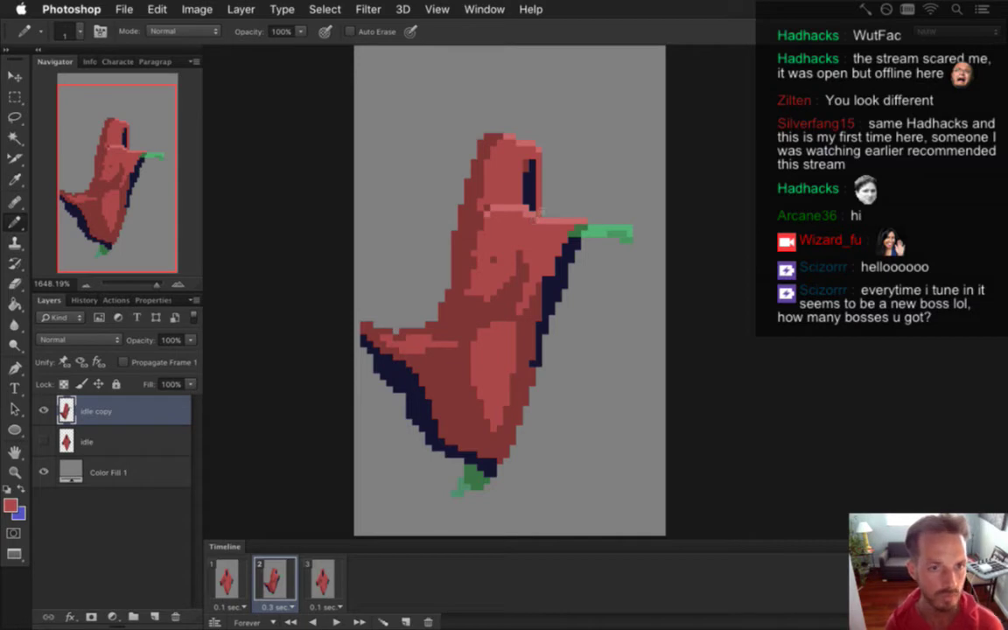
Flip repeatedly between front-facing frame 1 and side-leaning frame 2, ending on frame 1.
click(226, 577)
click(273, 577)
click(234, 577)
click(271, 578)
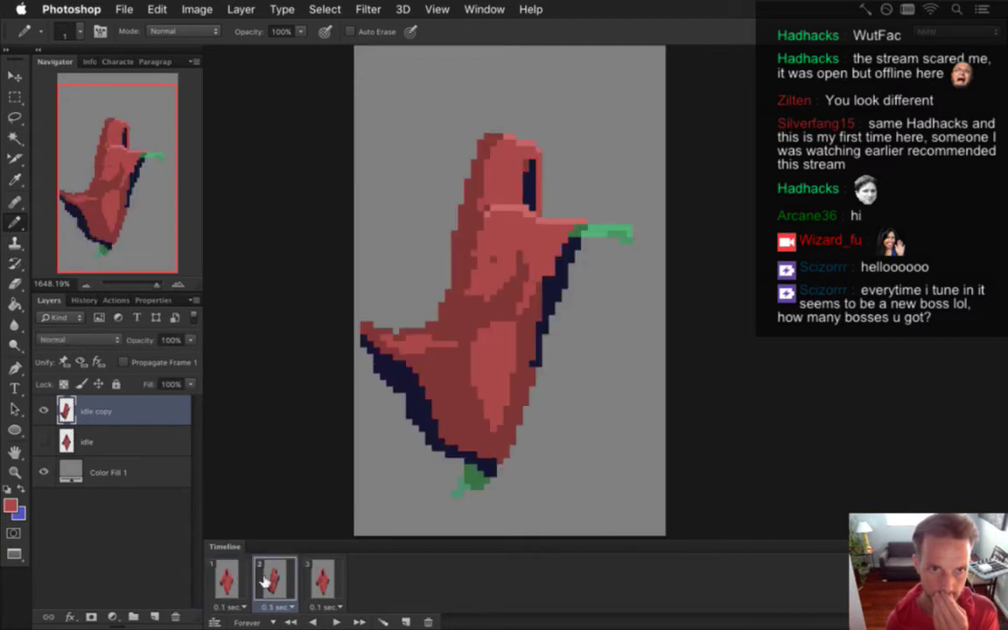
click(238, 577)
click(269, 581)
click(240, 581)
click(273, 580)
click(230, 577)
click(267, 575)
click(232, 578)
click(269, 576)
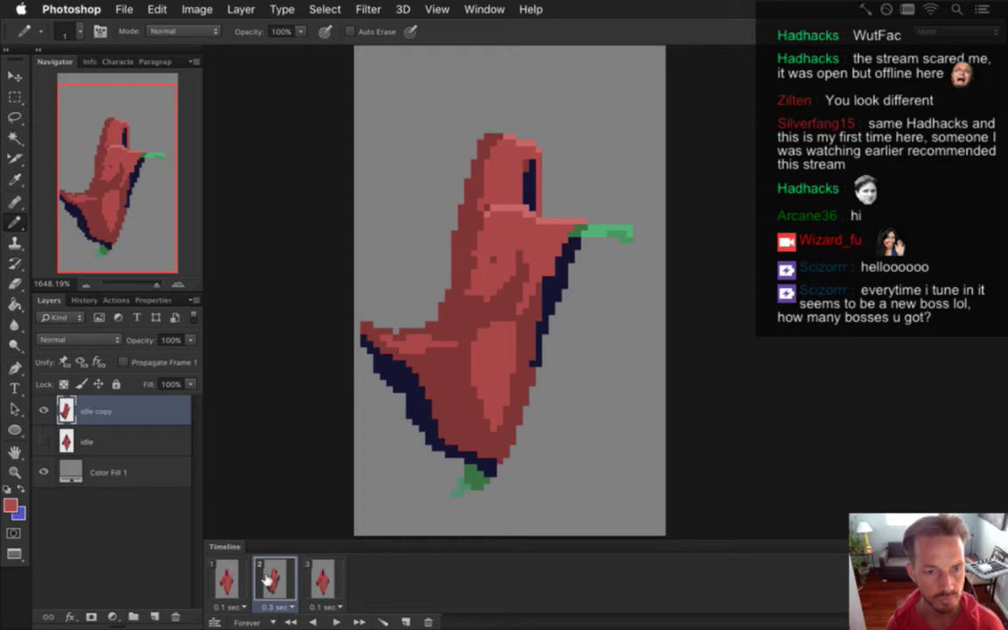
click(246, 576)
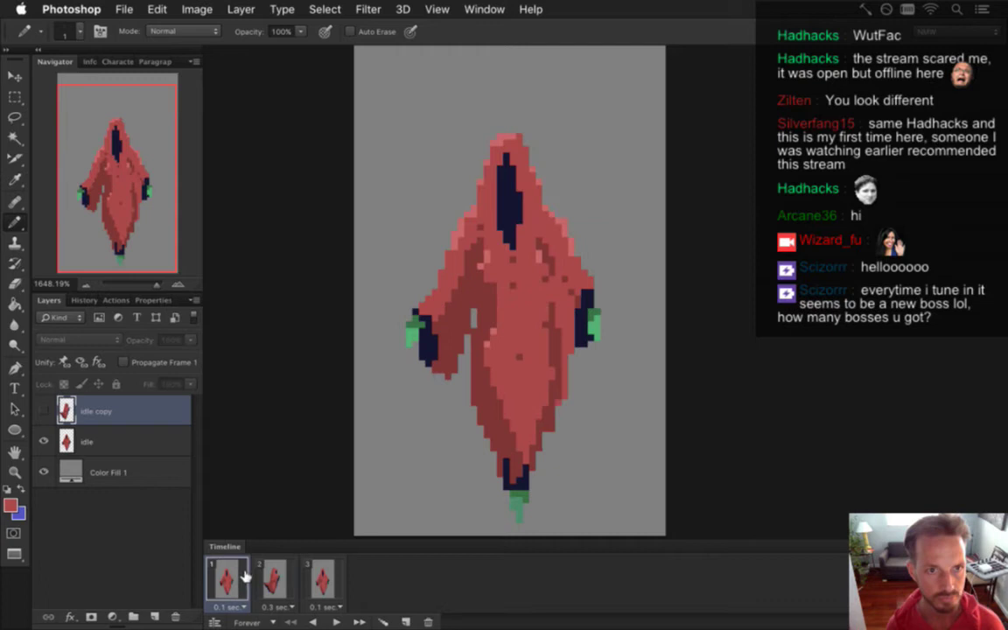
click(272, 585)
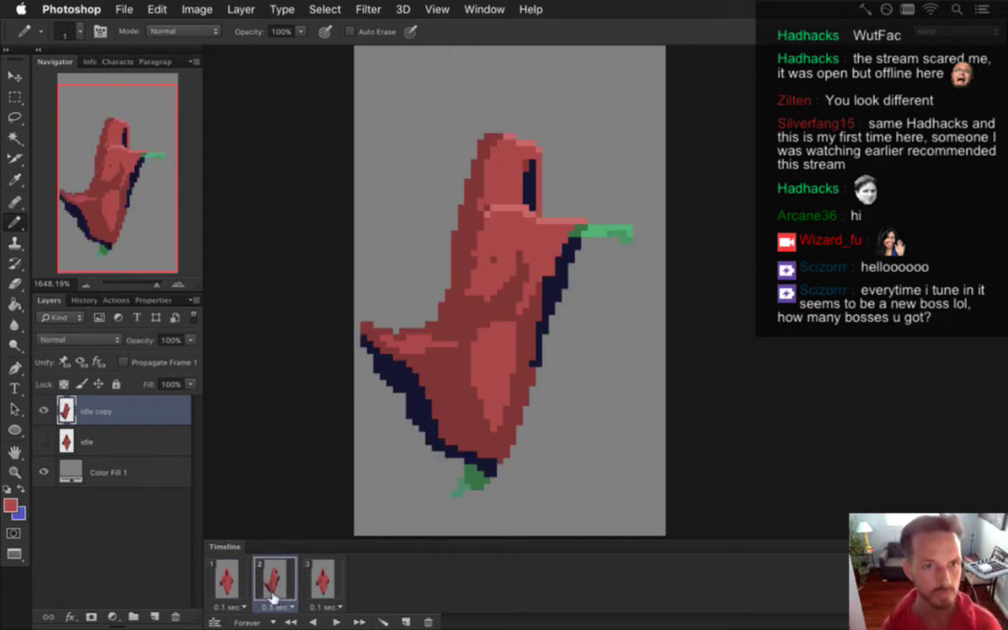
click(246, 578)
click(274, 574)
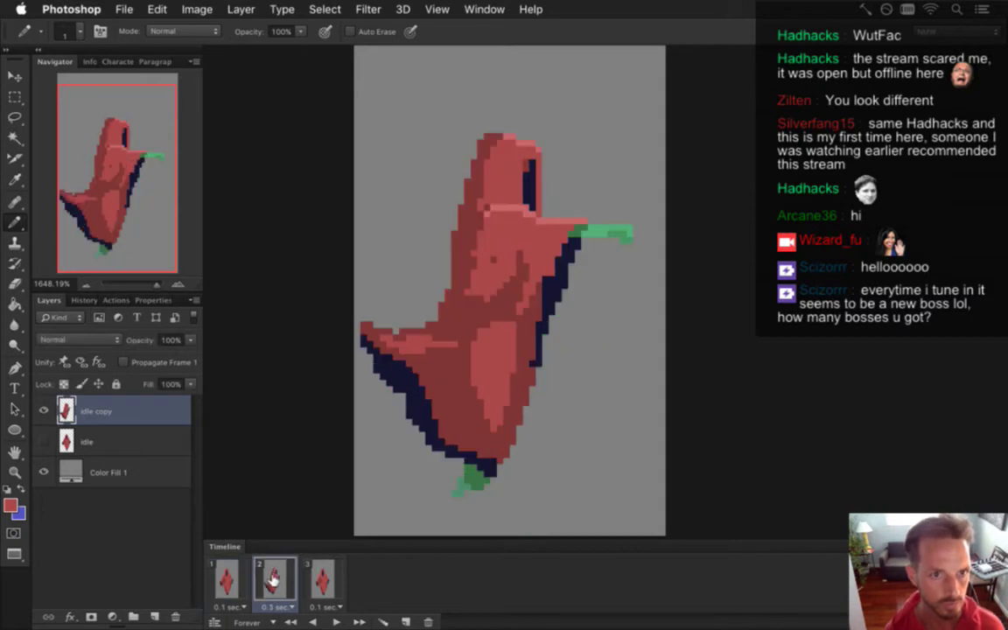
click(227, 579)
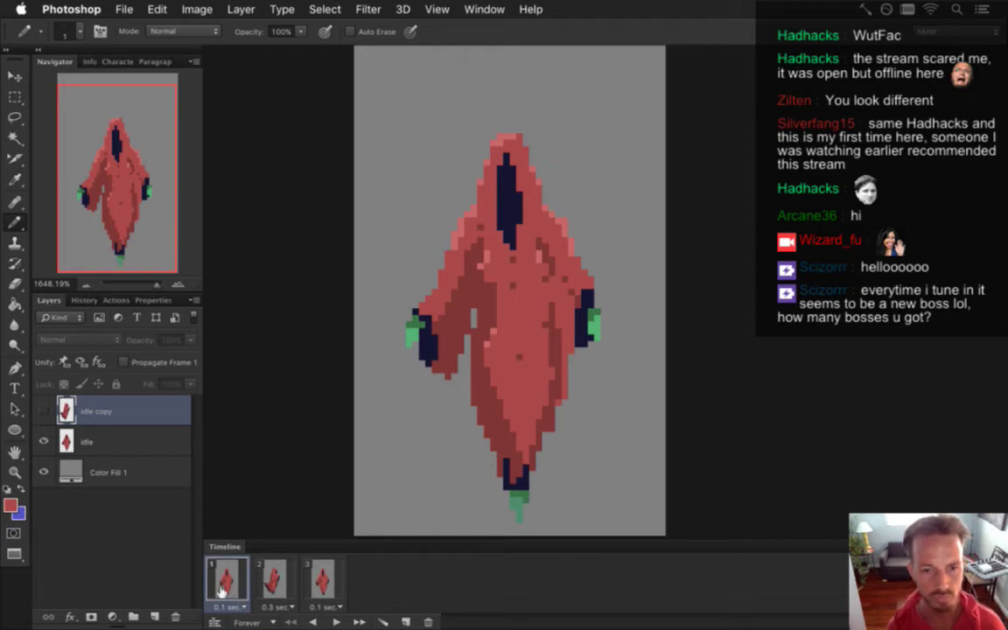
Duplicate the first frame and the idle layer as 'idle copy 2', hiding the original.
click(406, 620)
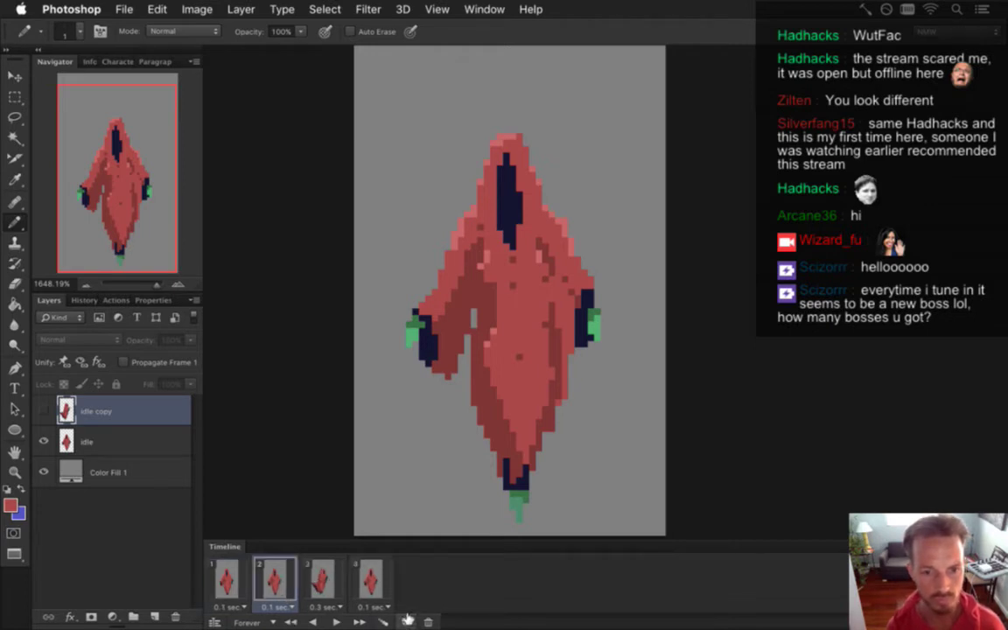
click(110, 442)
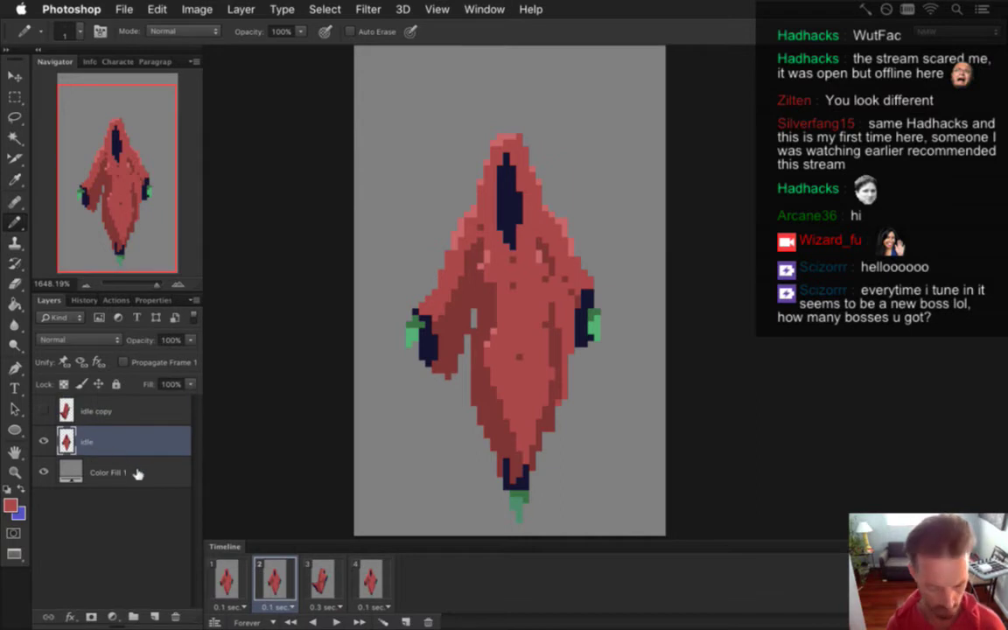
key(super+j)
click(44, 473)
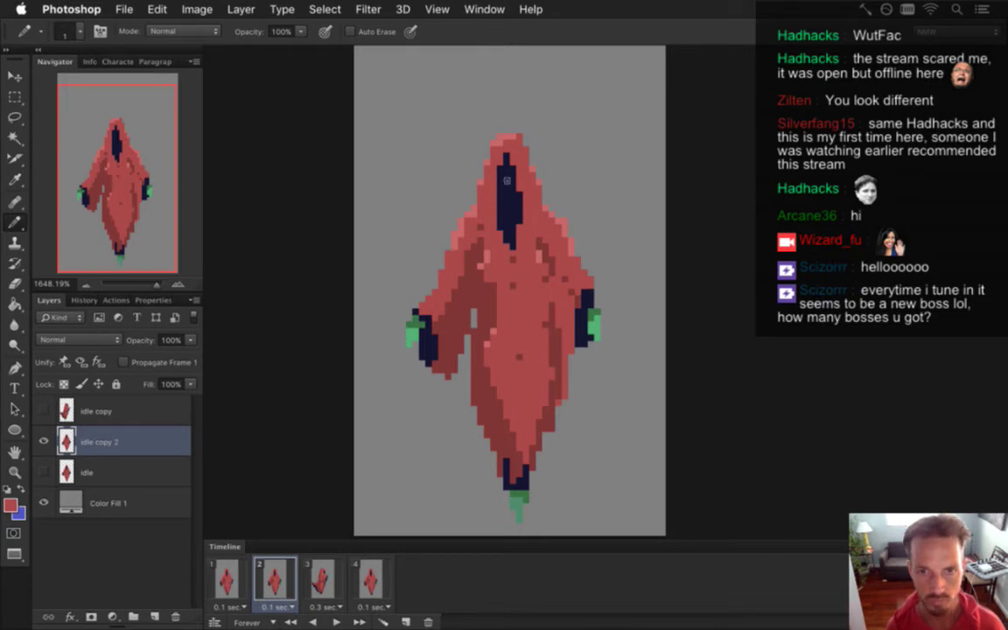
Select the hood's dark face area, shift it right, and deselect.
key(m)
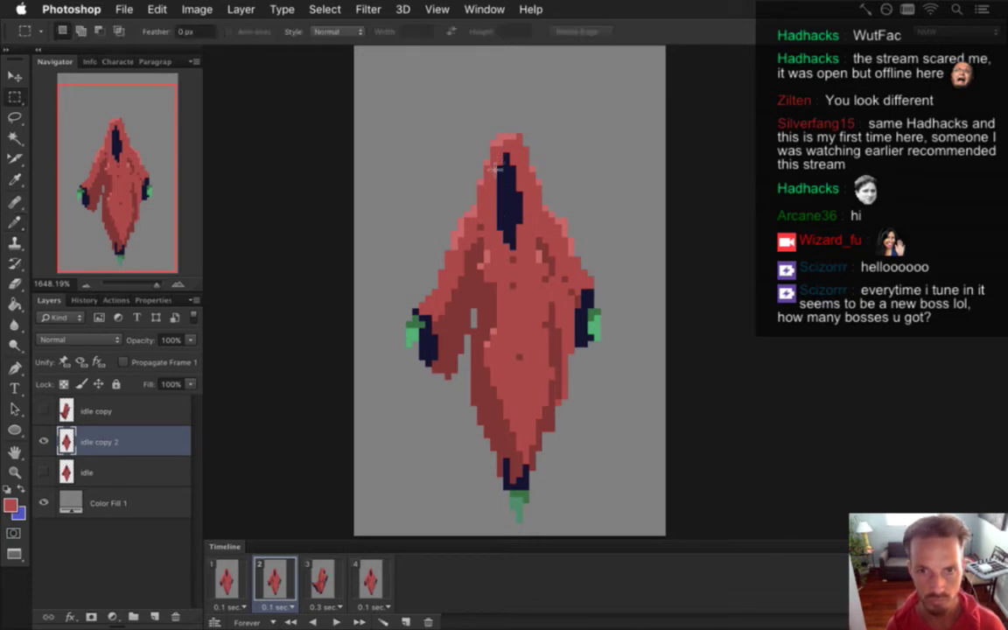
drag(490, 152, 522, 252)
key(v)
key(Right)
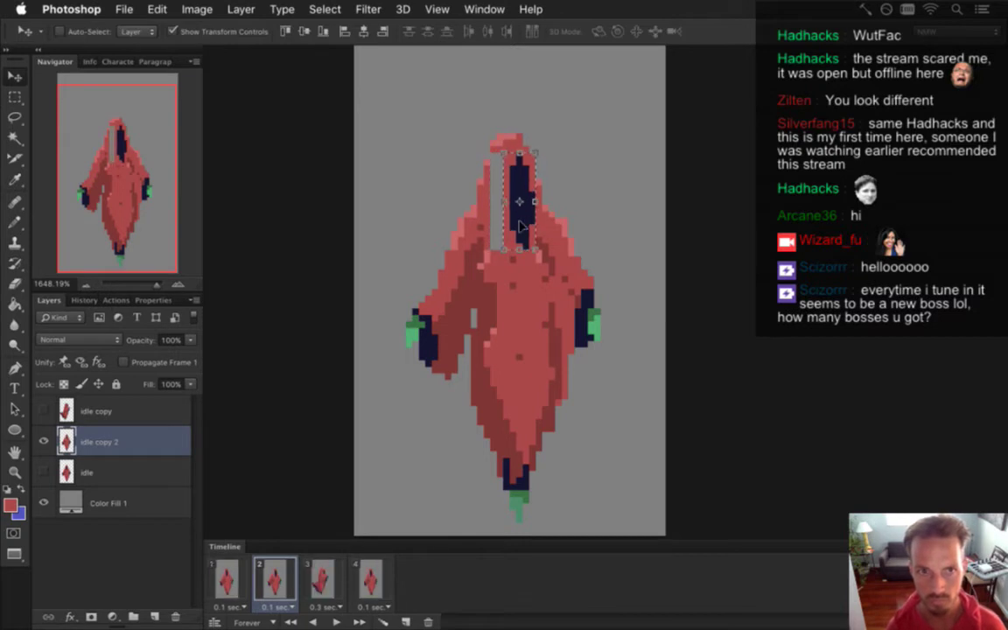
key(m)
key(super+d)
Fill the grey strip left of the face with red Pencil pixels.
key(v)
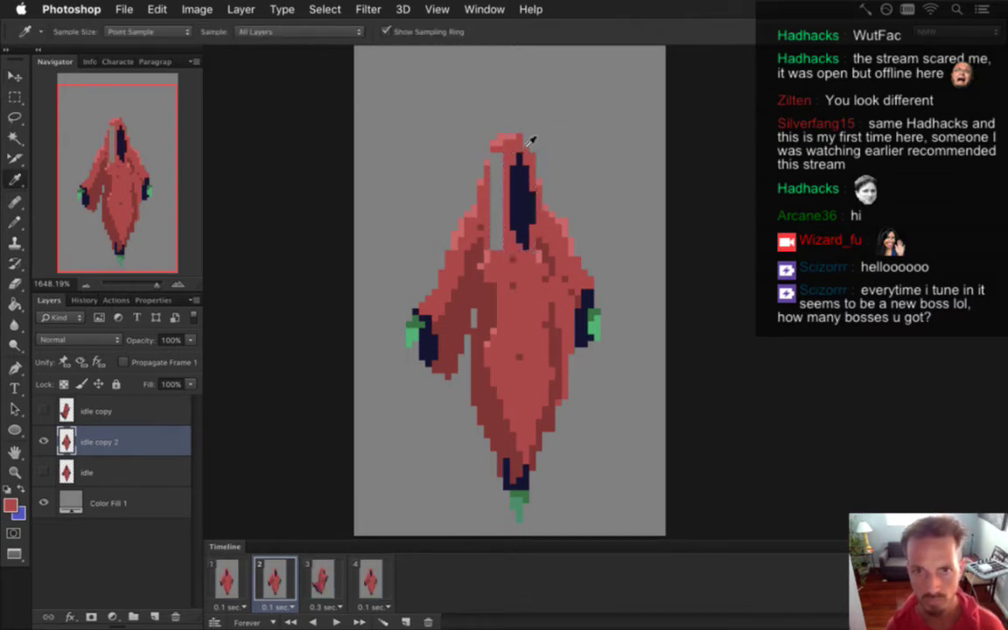
key(b)
drag(499, 171, 499, 246)
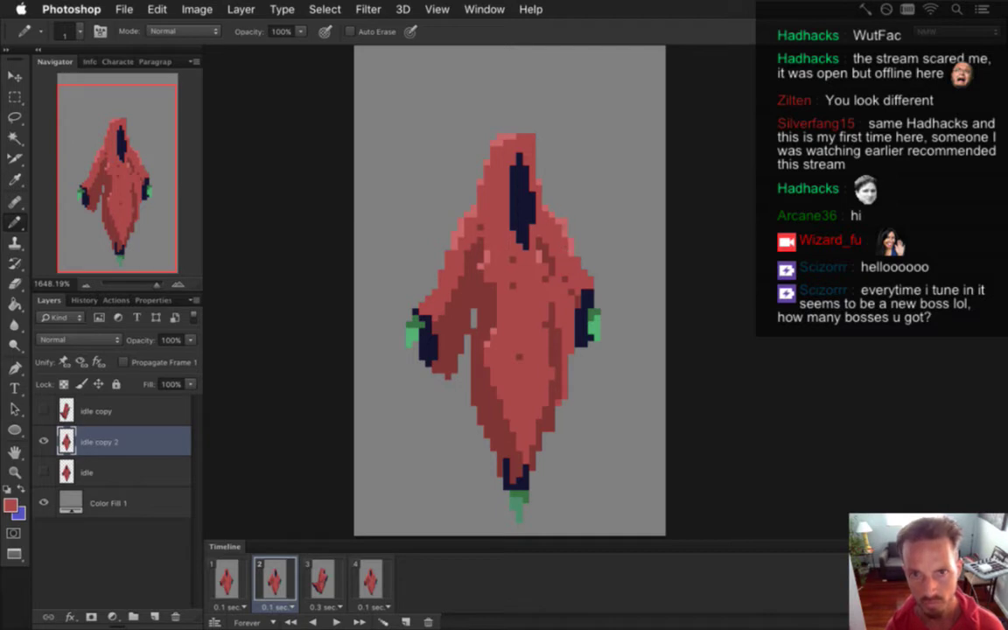
key(m)
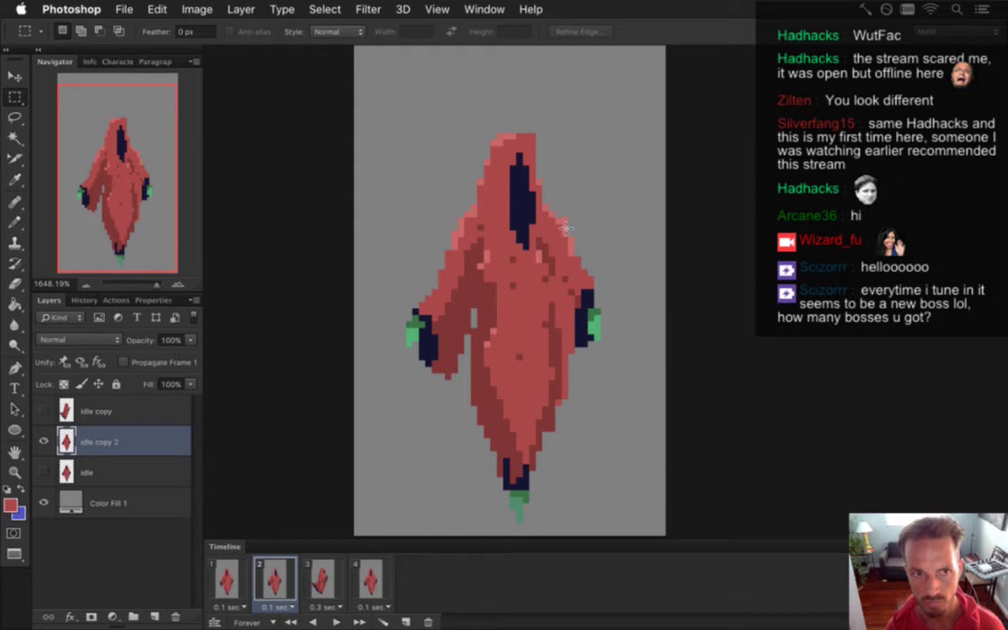
Return to the Pencil and sample a robe colour to draw with.
key(b)
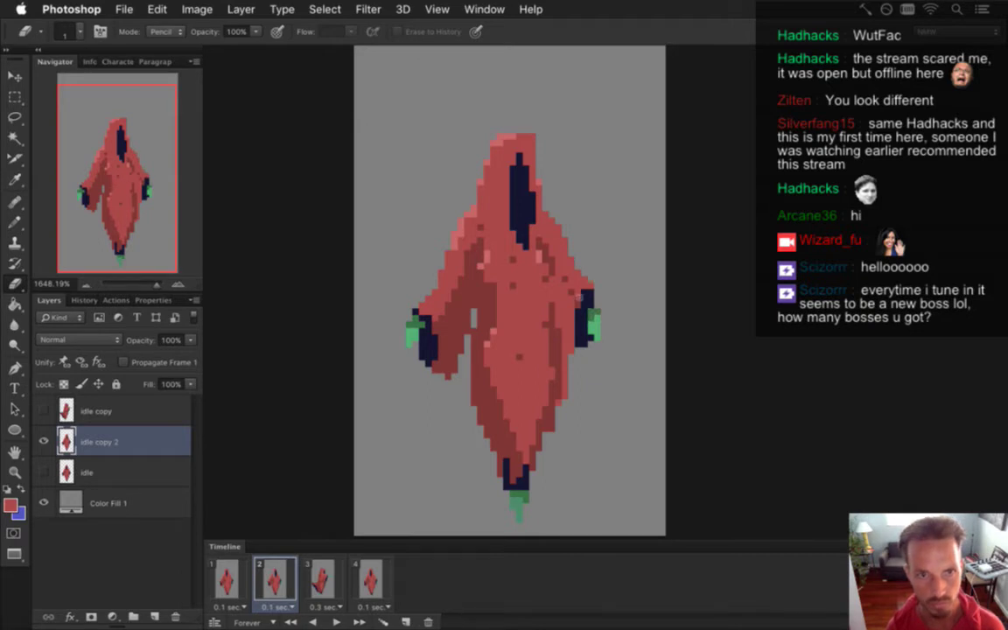
key(b)
key(shift+b)
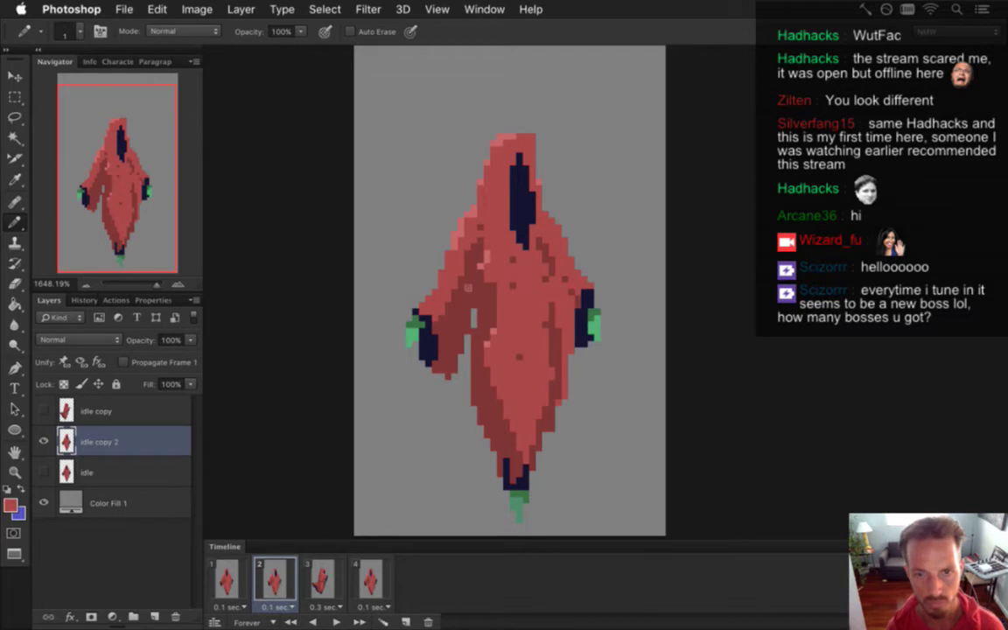
key(m)
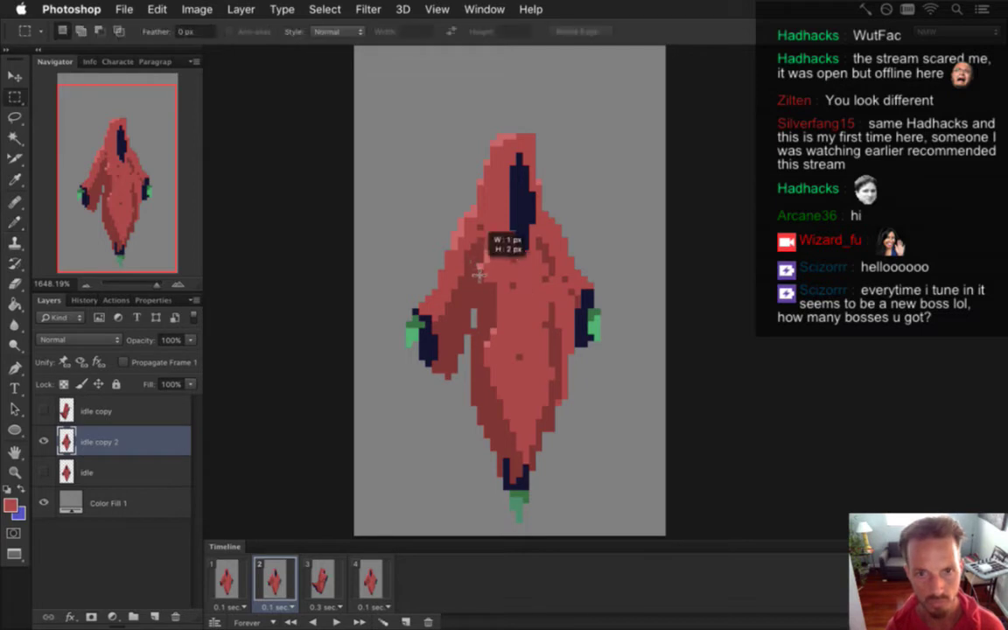
key(i)
click(484, 259)
key(b)
Paint lighter red highlights on the left shoulder and chest, undoing one stray pixel.
alt+click(433, 234)
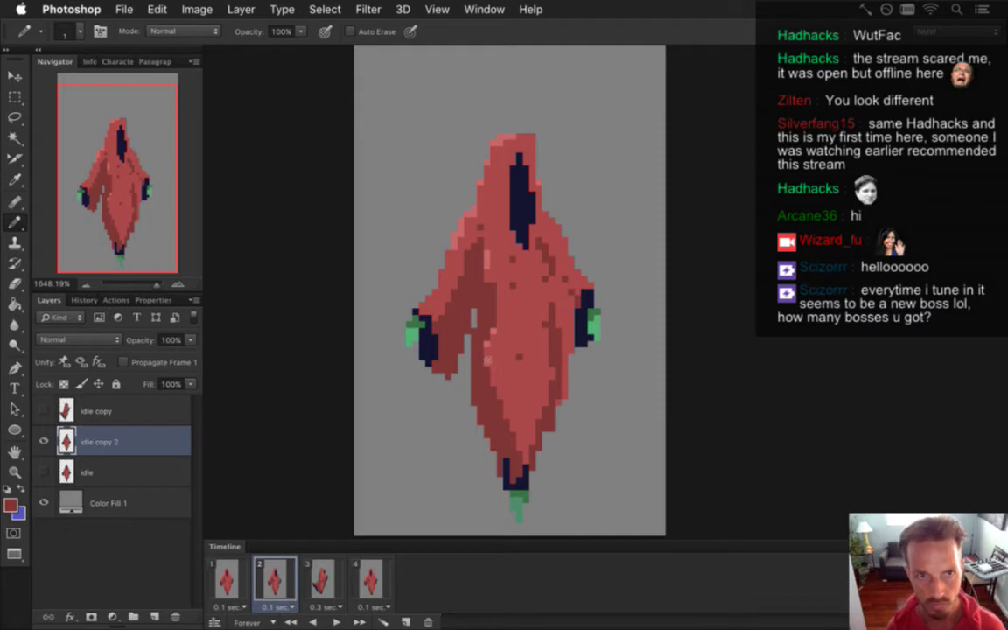
alt+click(483, 299)
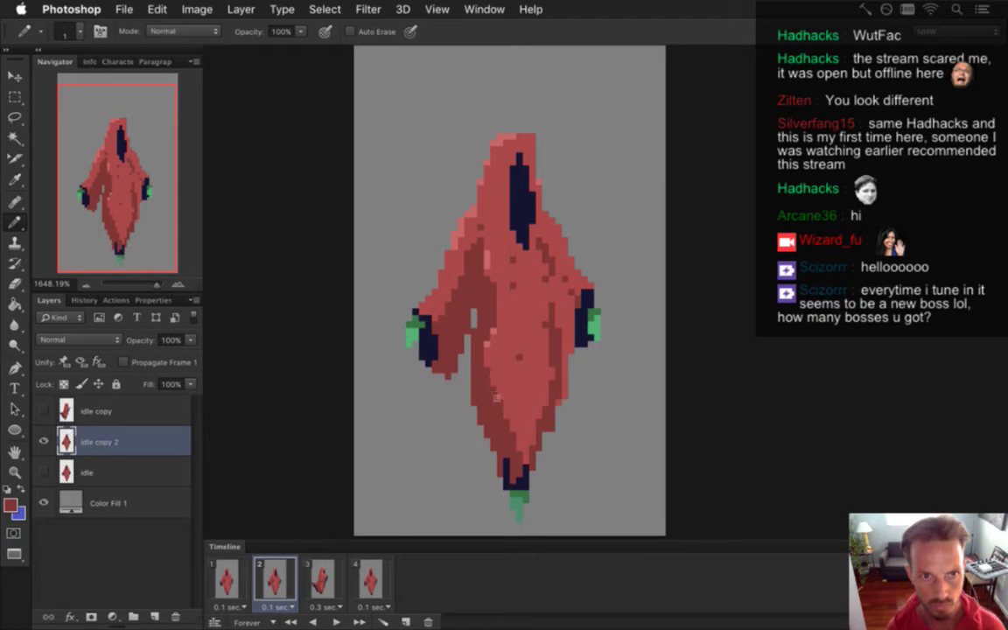
key(super+z)
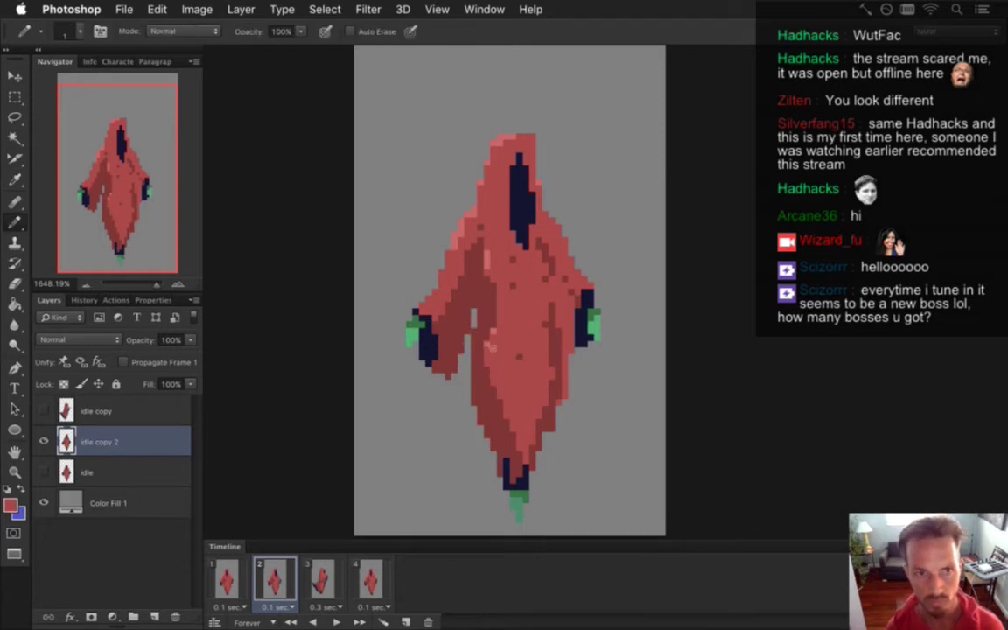
alt+click(523, 373)
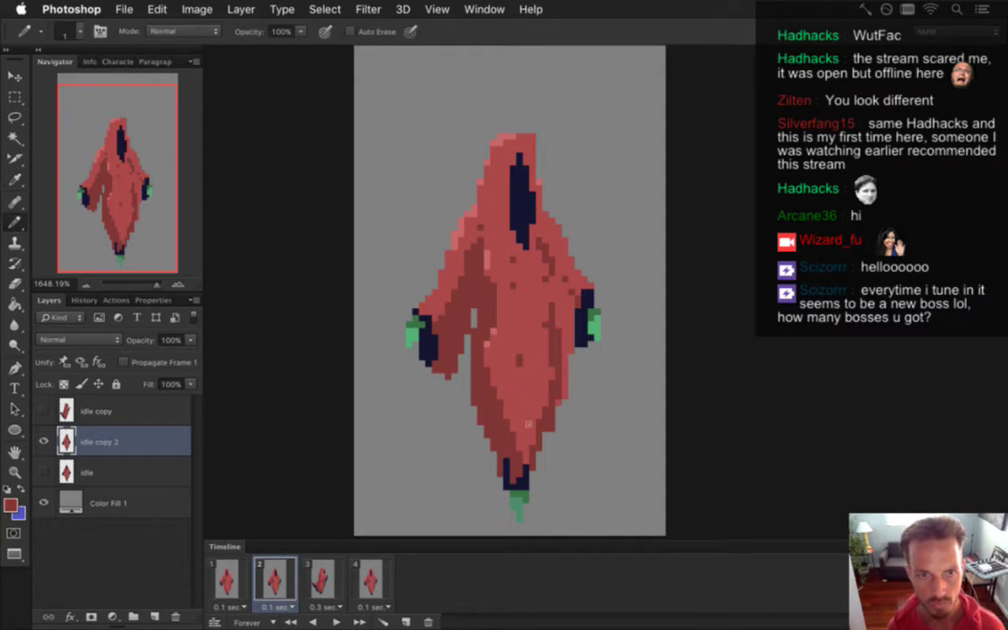
alt+click(525, 410)
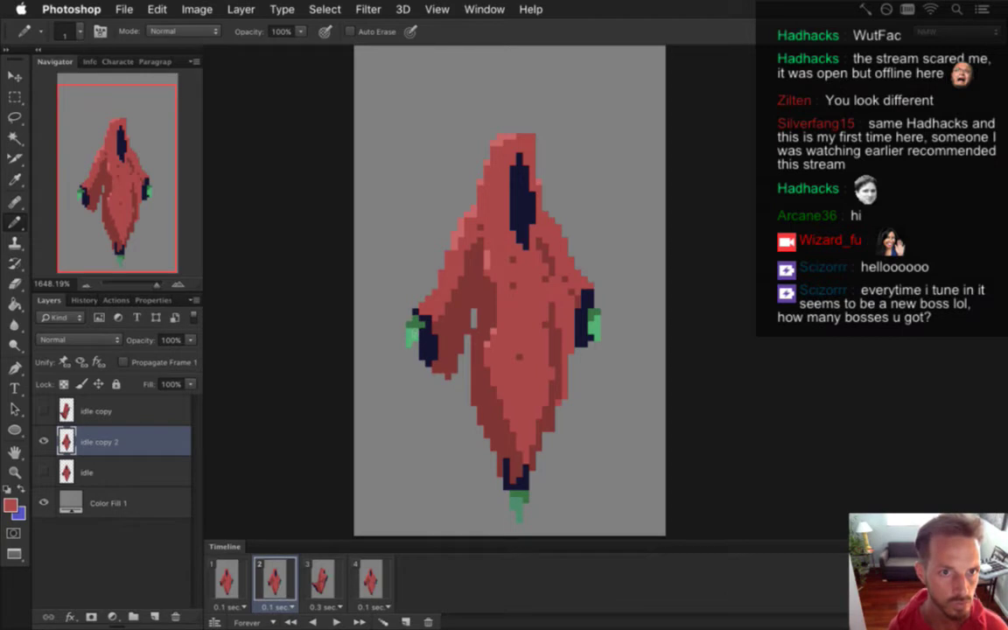
Select the figure's left arm and flip it horizontally with Free Transform.
key(m)
mouse_move(393, 292)
mouse_down()
mouse_move(385, 280)
mouse_move(432, 283)
mouse_move(459, 398)
mouse_up()
key(v)
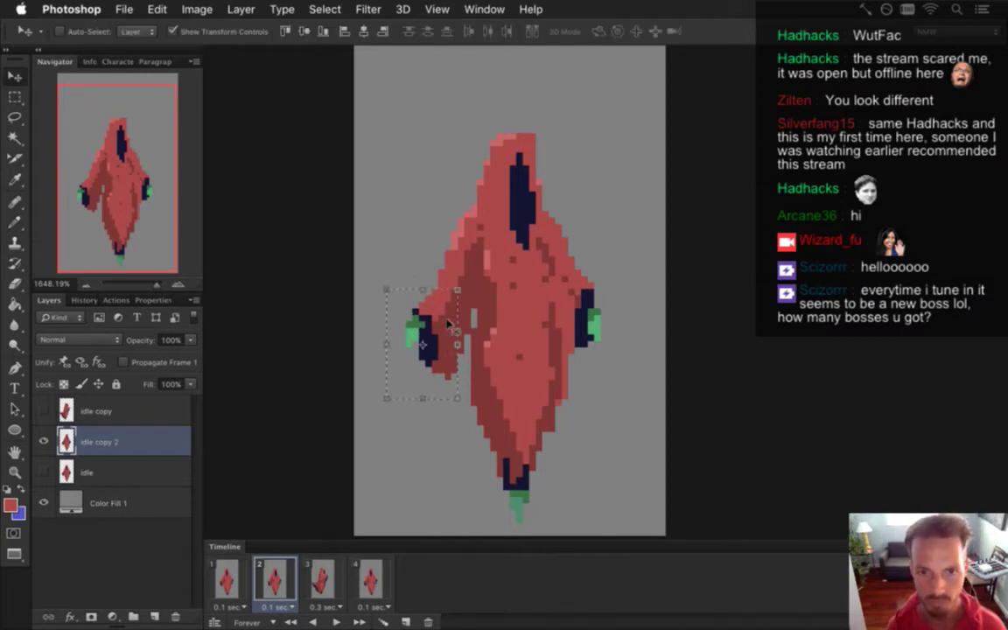
key(super+t)
right_click(455, 295)
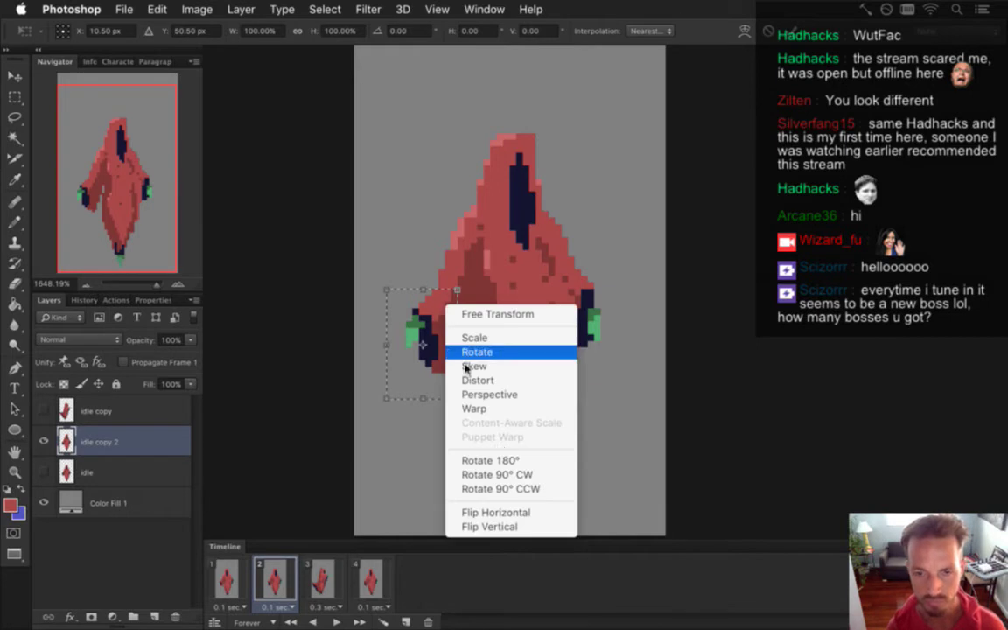
click(514, 510)
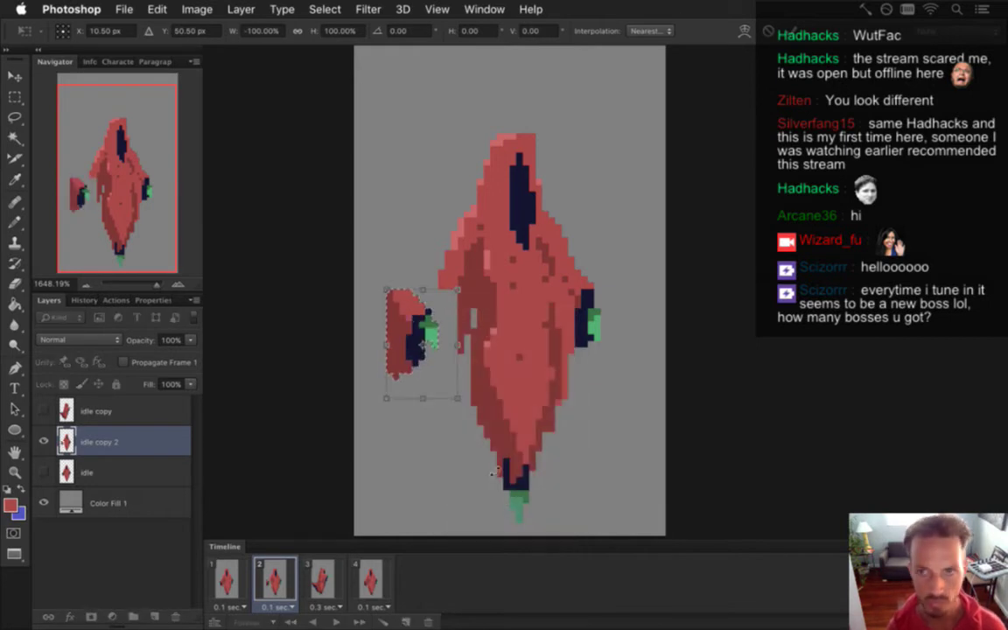
key(Return)
Nudge the flipped arm right against the robe, settling one pixel back.
key(Right)
key(Right)
key(Right)
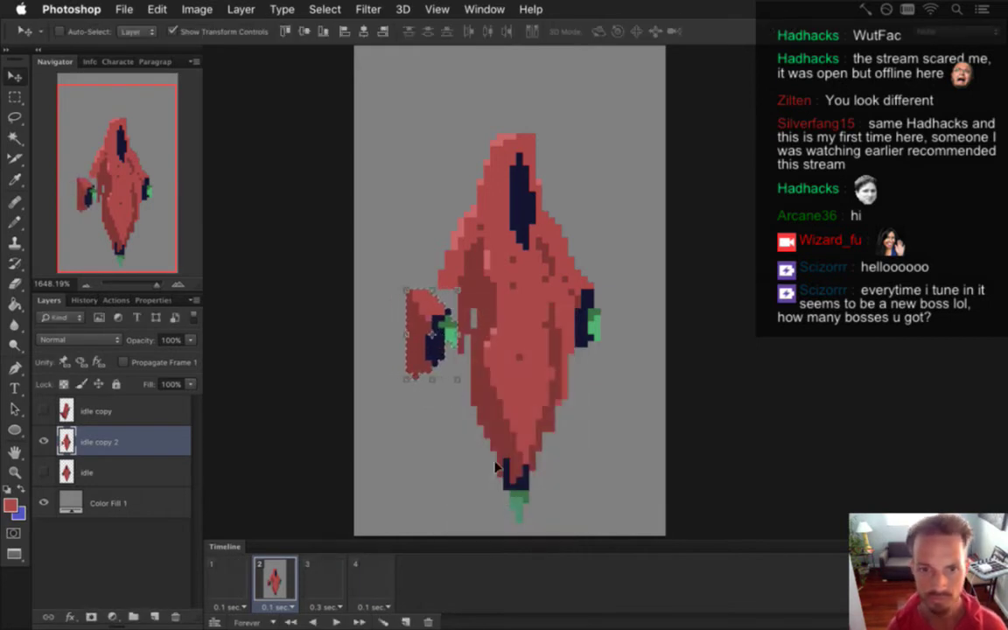
key(Right)
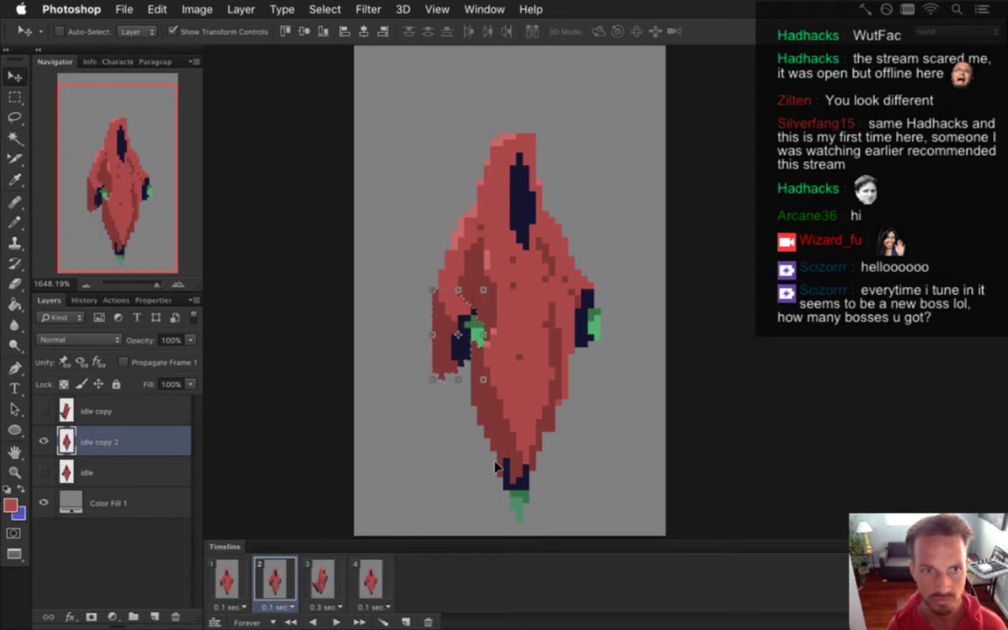
key(Right)
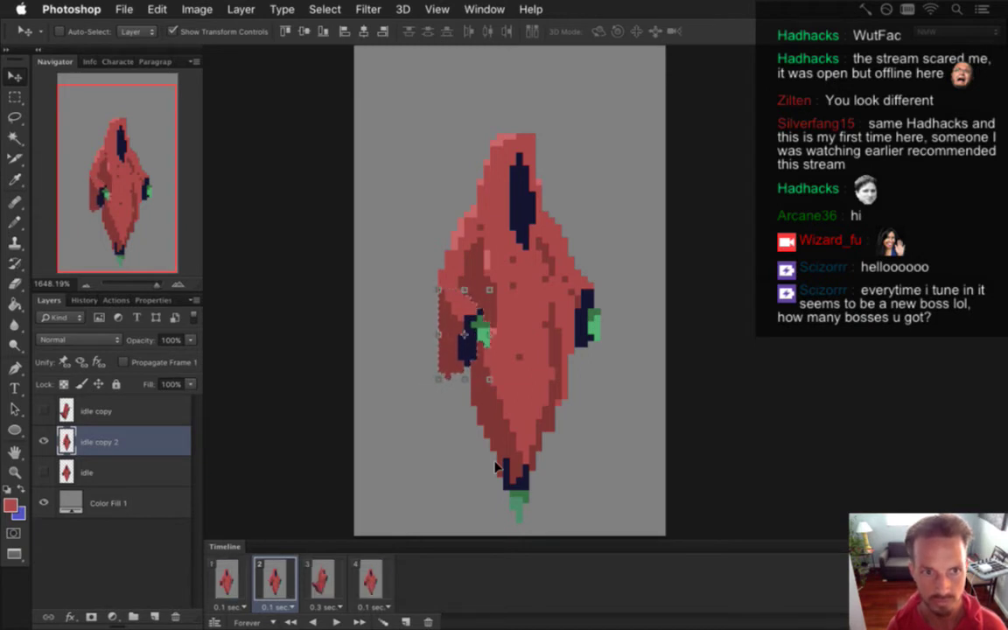
key(Left)
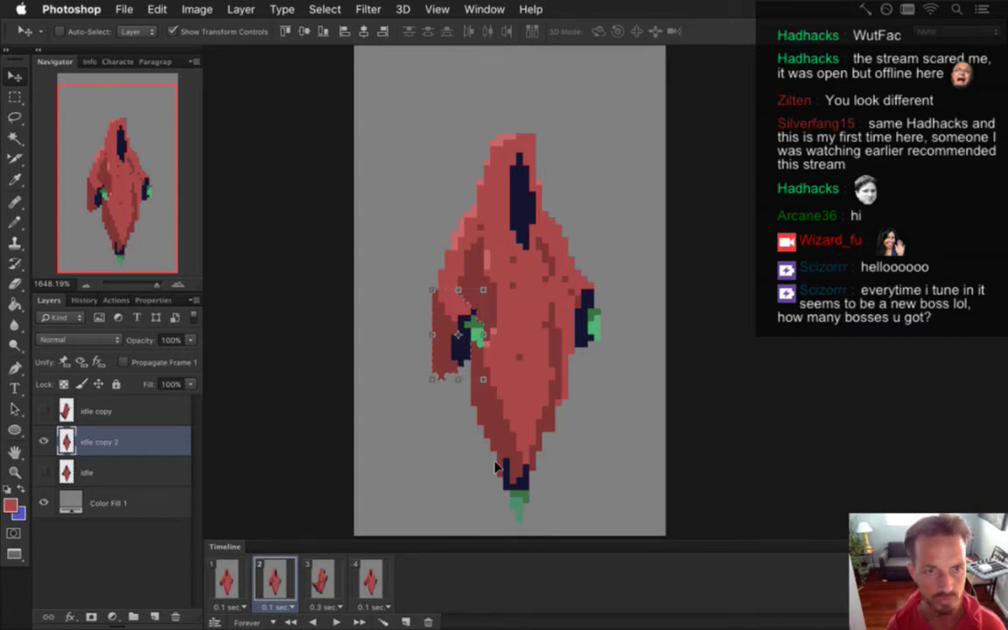
Redraw red robe pixels around the tucked left arm, adding a lighter highlight beside the hand.
key(b)
key(i)
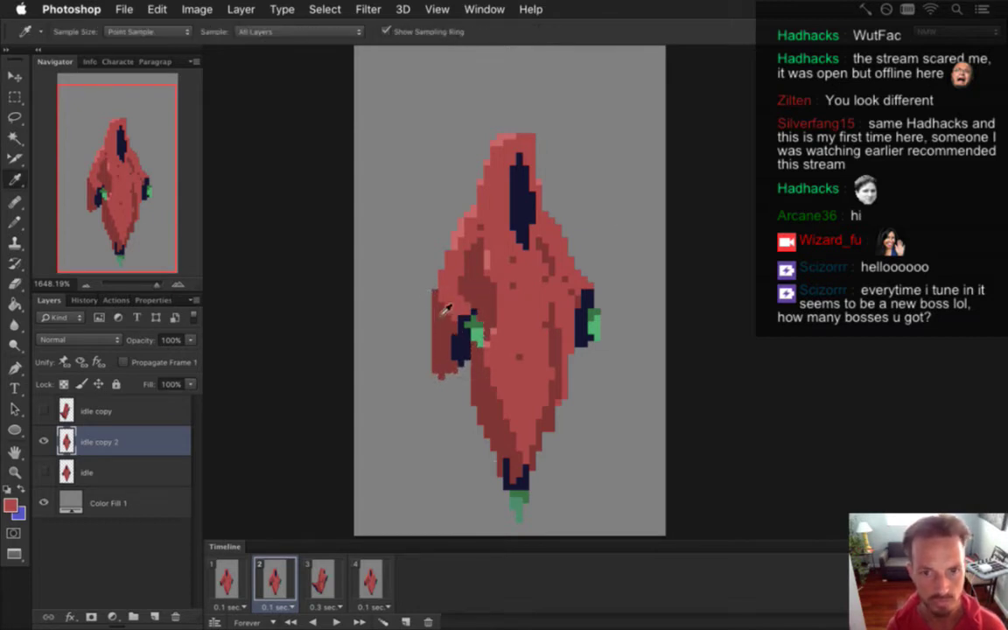
key(b)
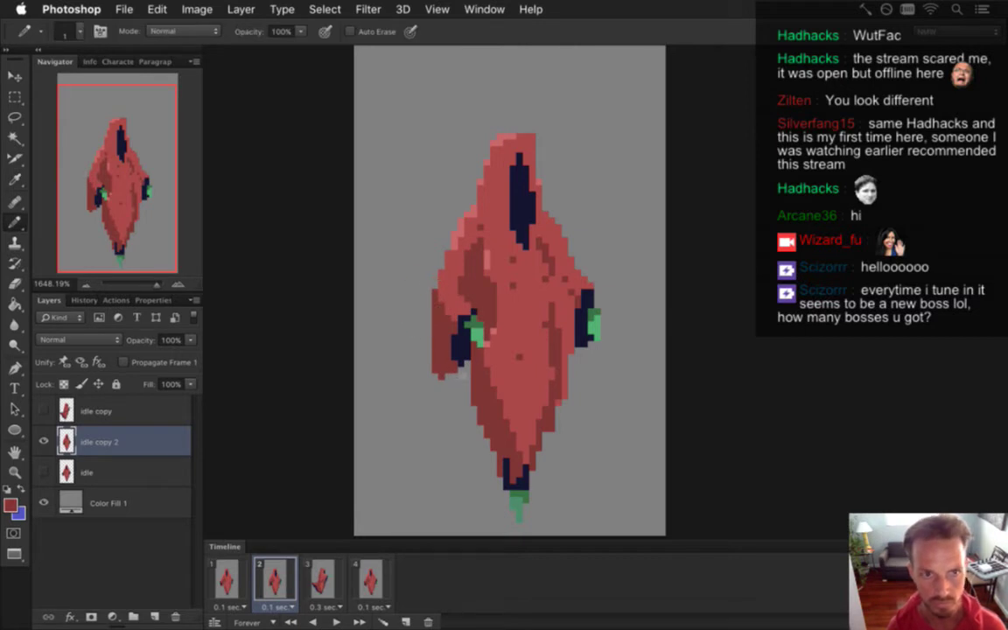
alt+click(450, 292)
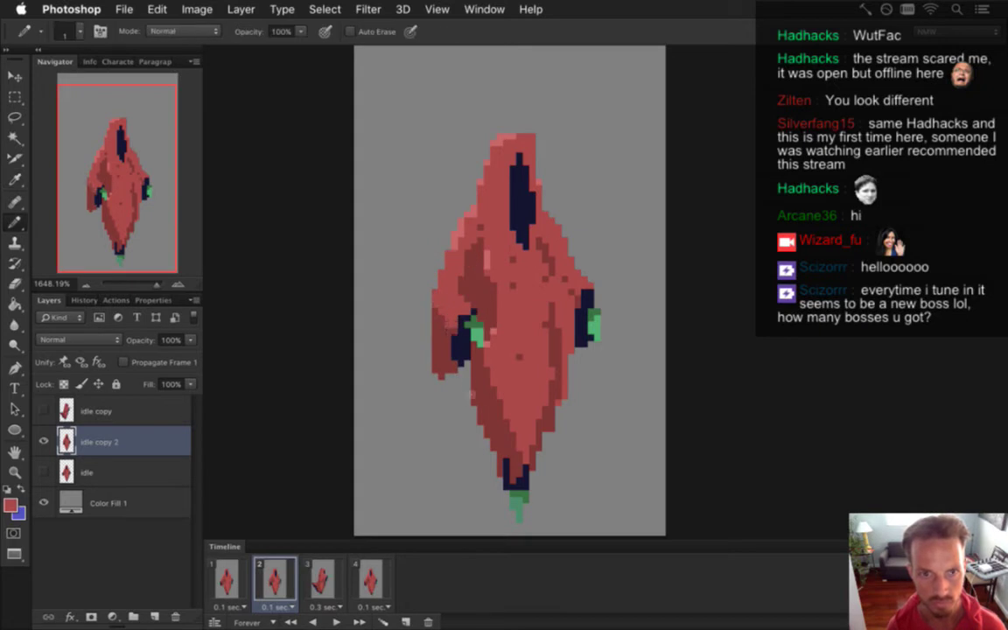
alt+click(468, 300)
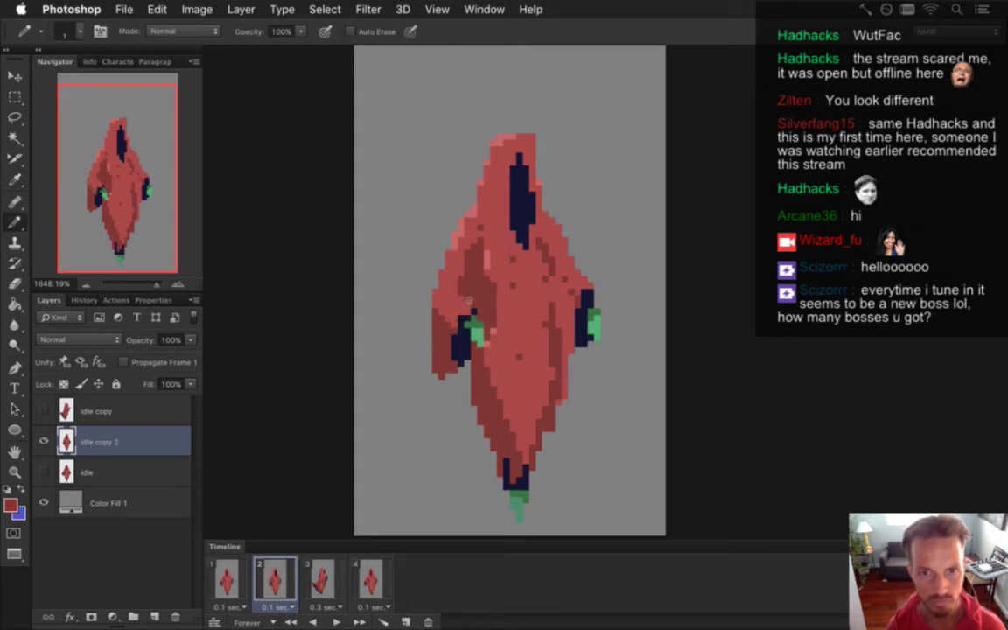
alt+click(500, 301)
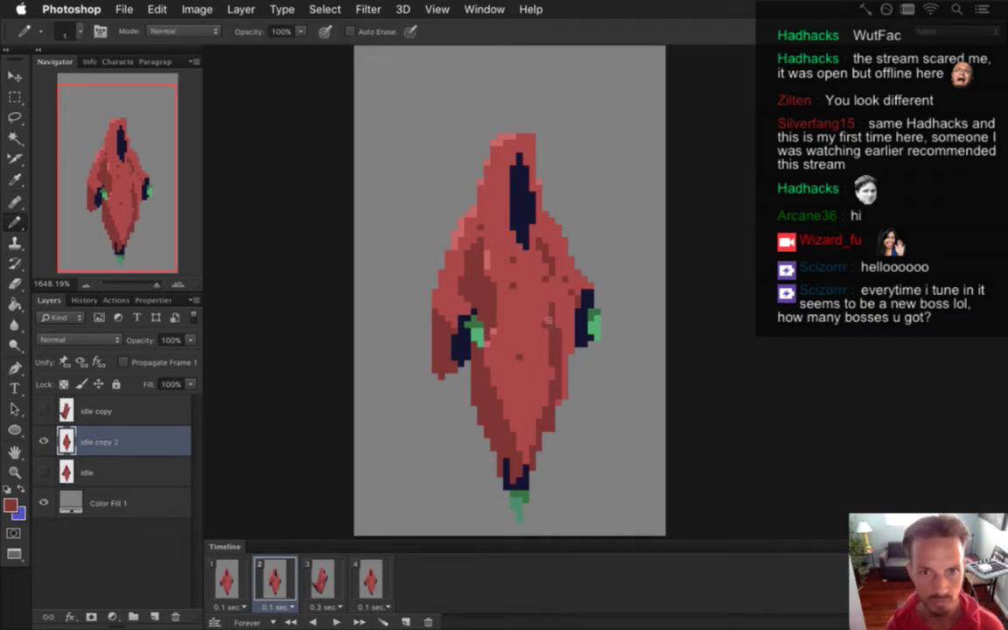
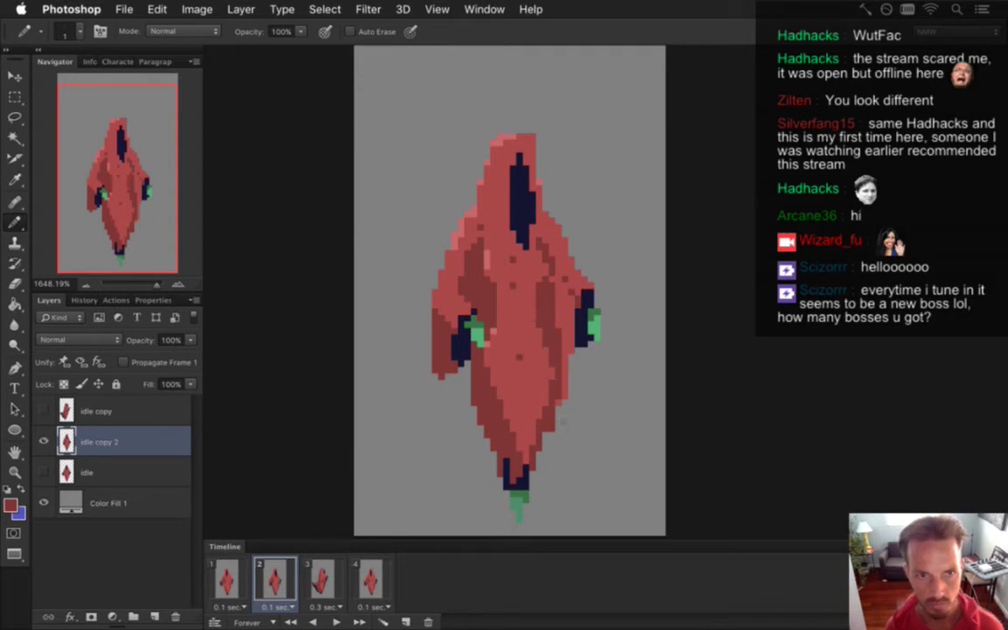
Flip between idle frames 1, 2 and 3 to compare poses, ending on the upright frame 2.
click(226, 580)
click(269, 580)
click(226, 581)
click(262, 580)
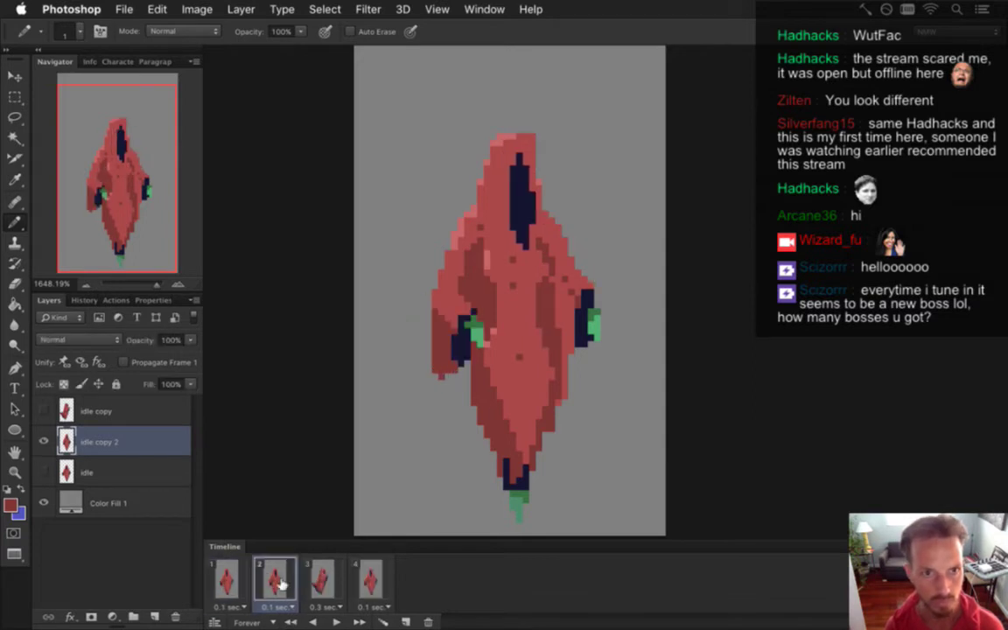
click(223, 581)
click(262, 581)
click(231, 580)
click(265, 580)
click(311, 584)
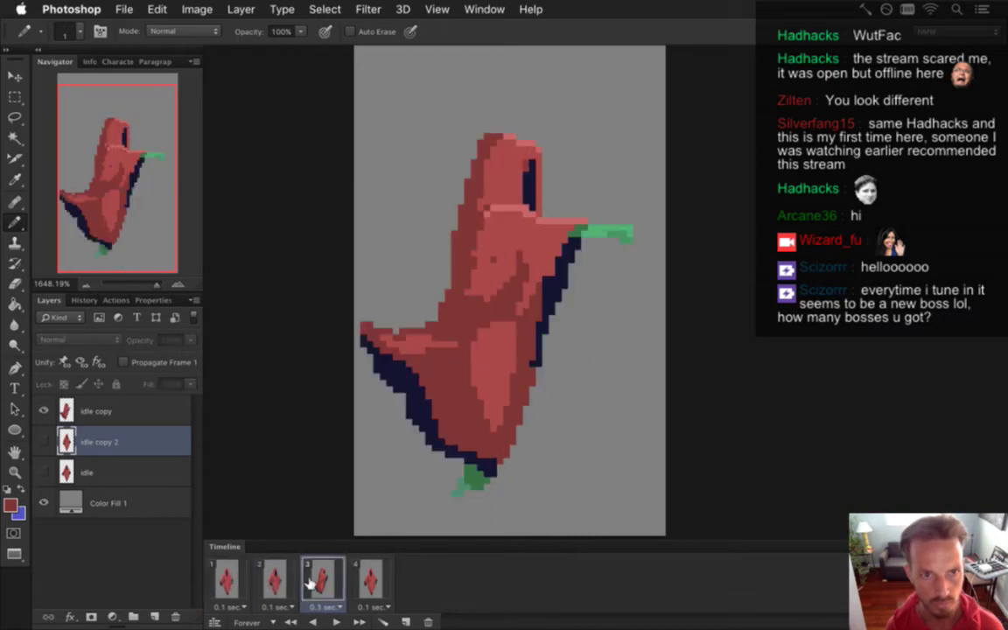
click(271, 580)
click(303, 581)
click(273, 582)
click(313, 581)
click(273, 582)
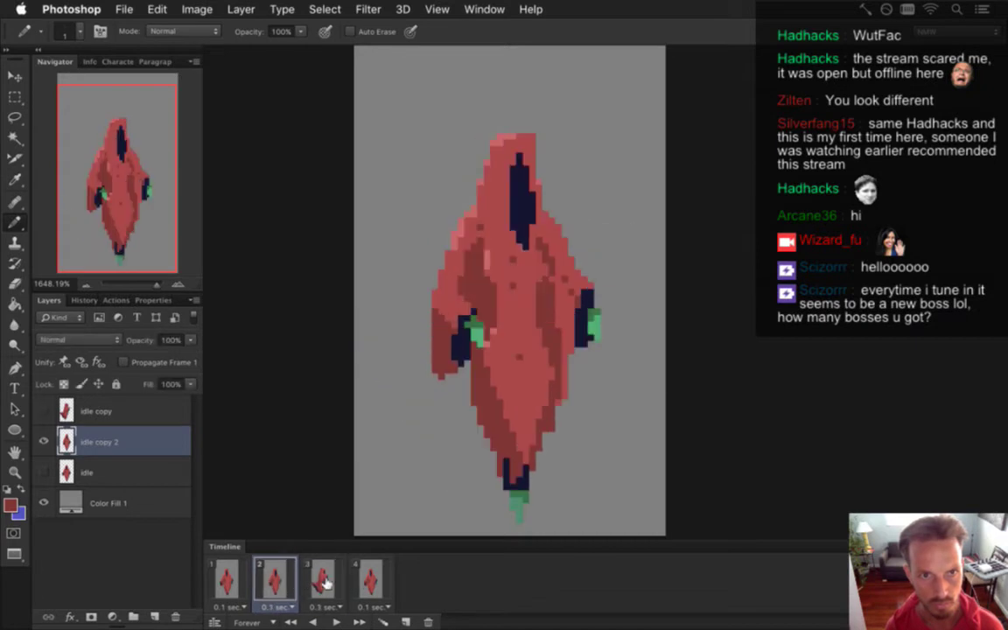
click(324, 584)
click(288, 583)
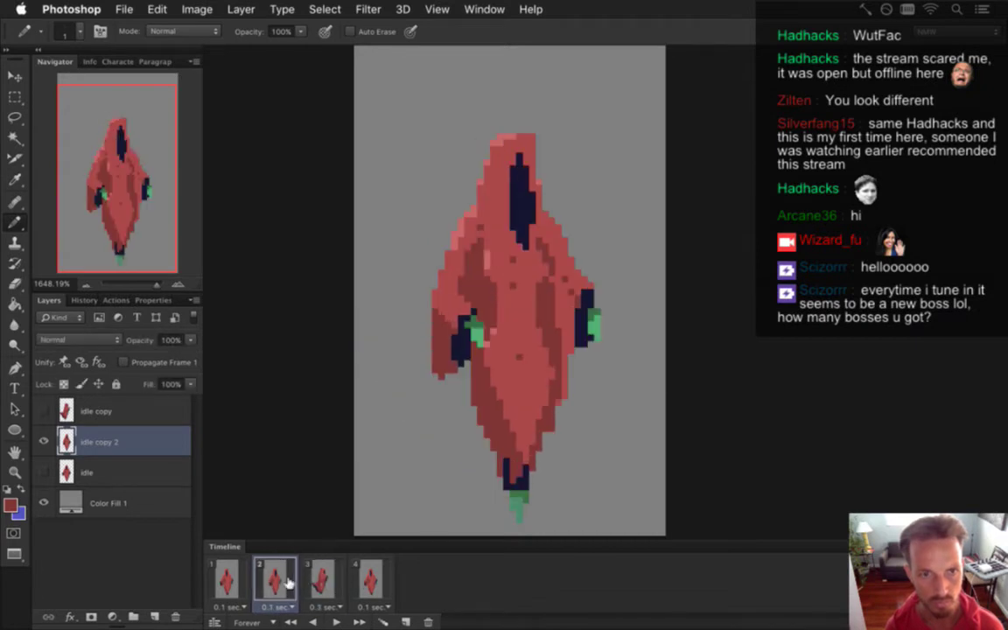
Sample the hood's navy and the robe red, then paint lighter and darker shading pixels on the chest and robe.
key(e)
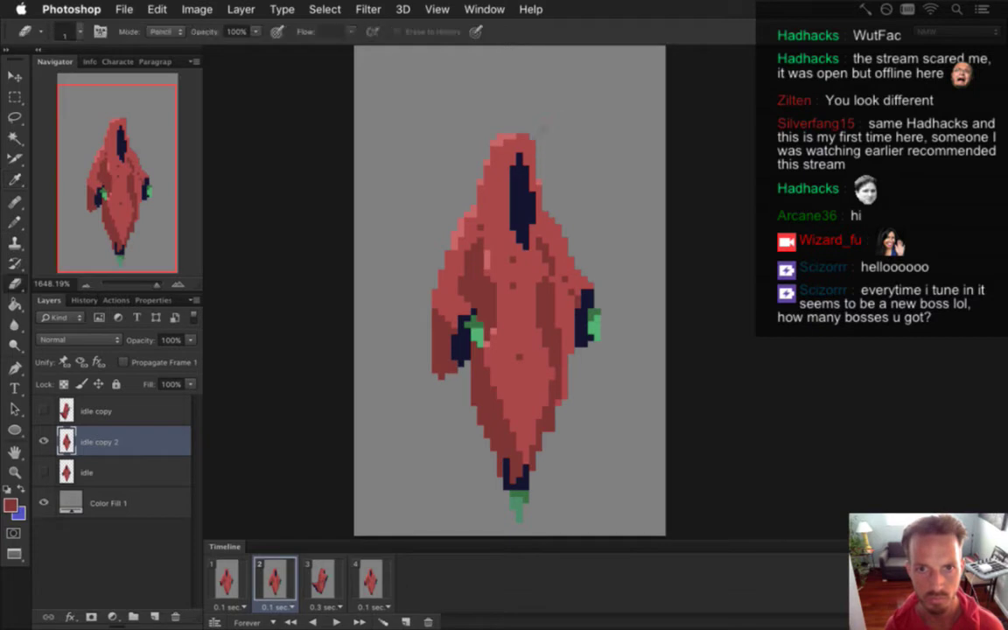
key(b)
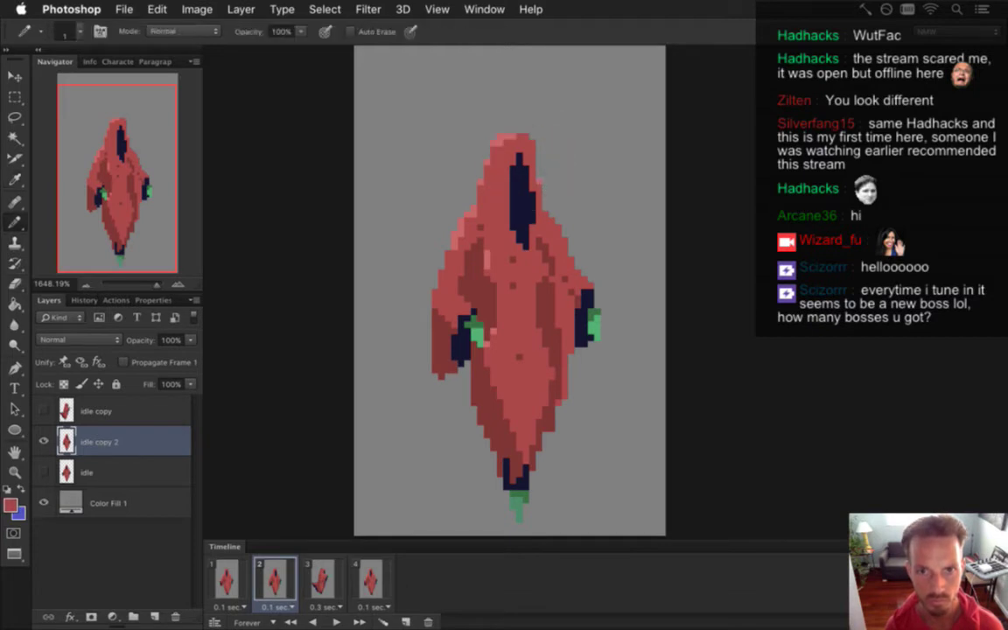
alt+click(466, 162)
key(alt)
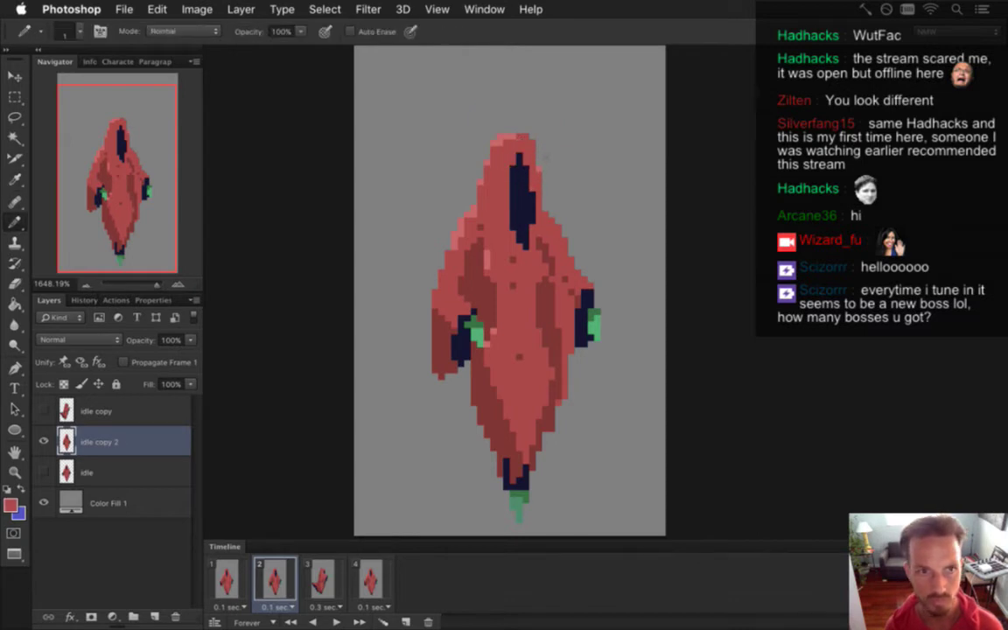
alt+click(523, 169)
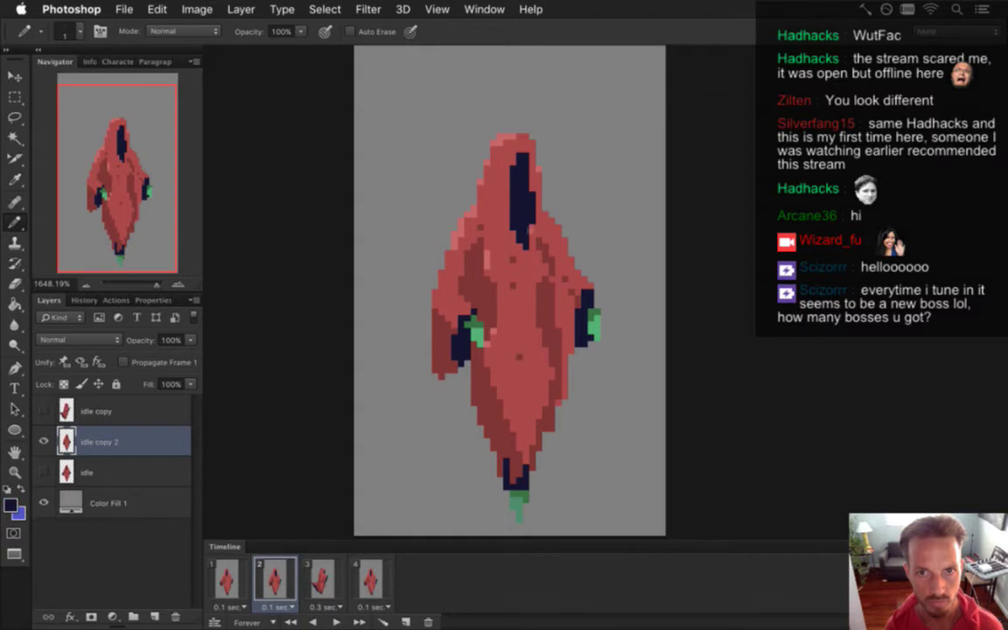
alt+click(510, 163)
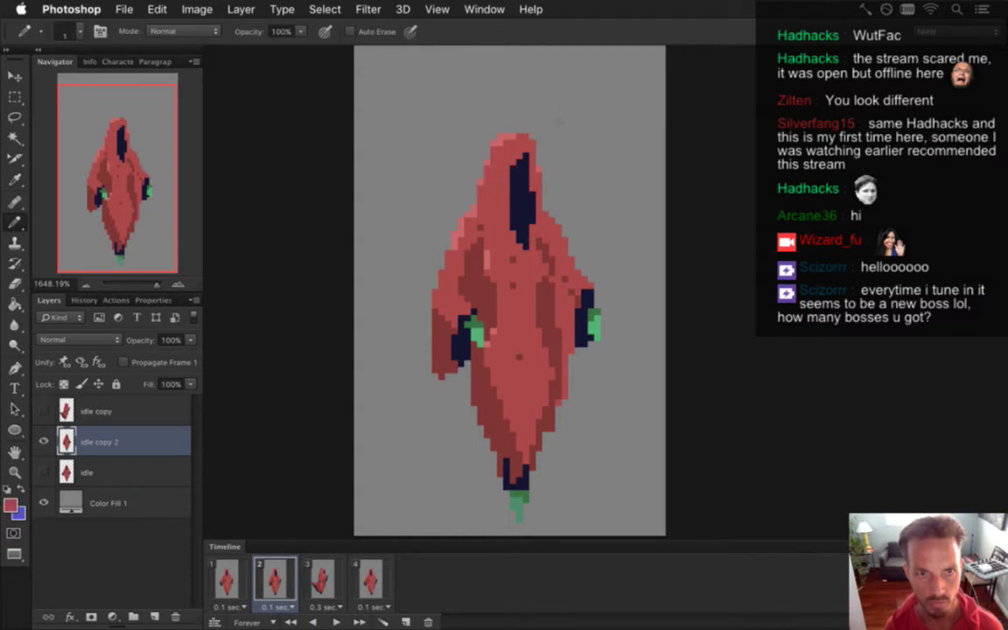
alt+click(513, 259)
click(517, 307)
alt+click(524, 362)
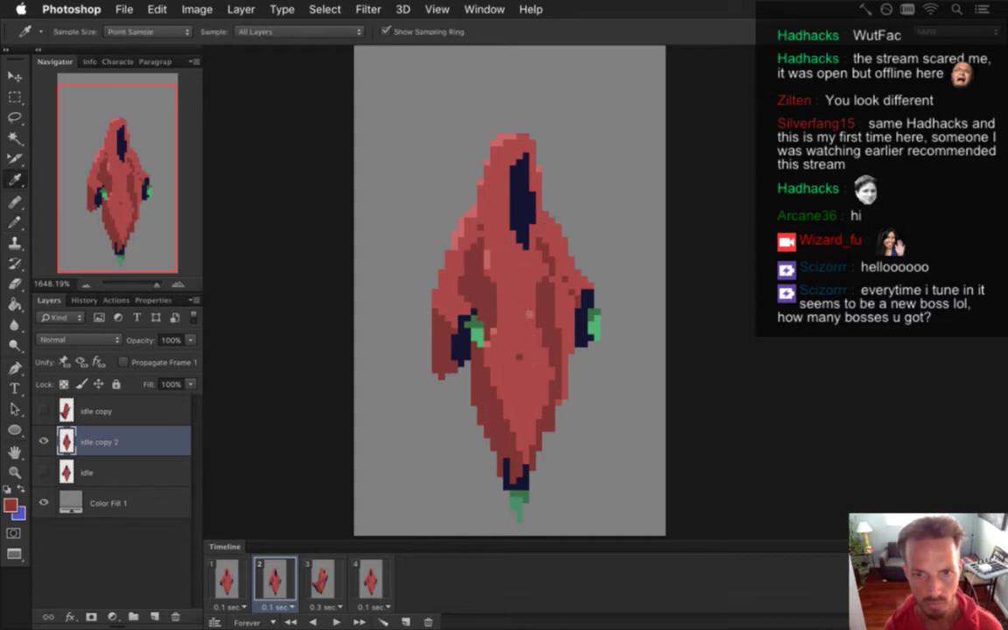
alt+click(536, 232)
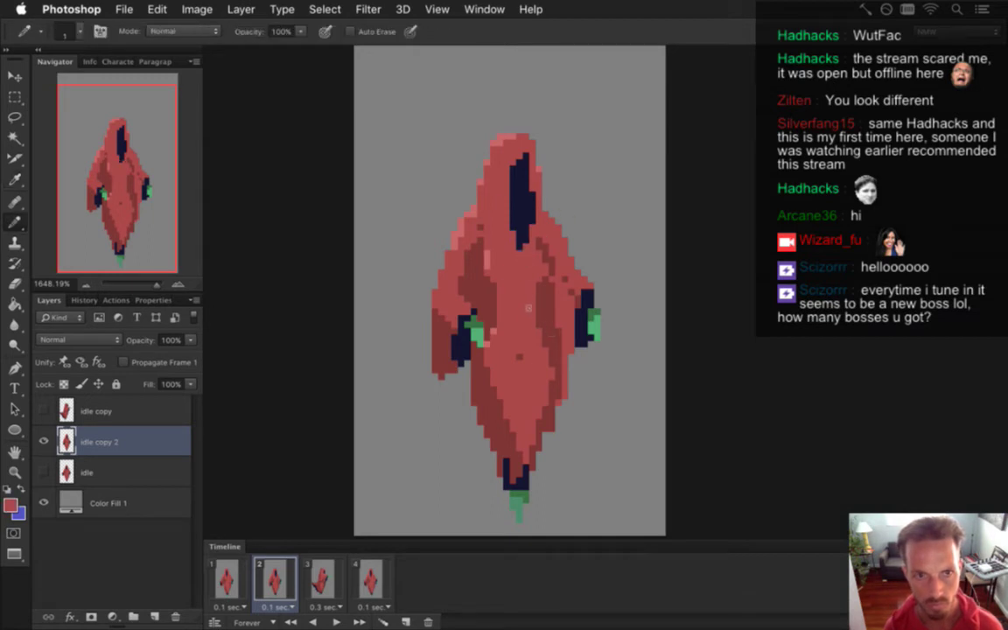
key(alt)
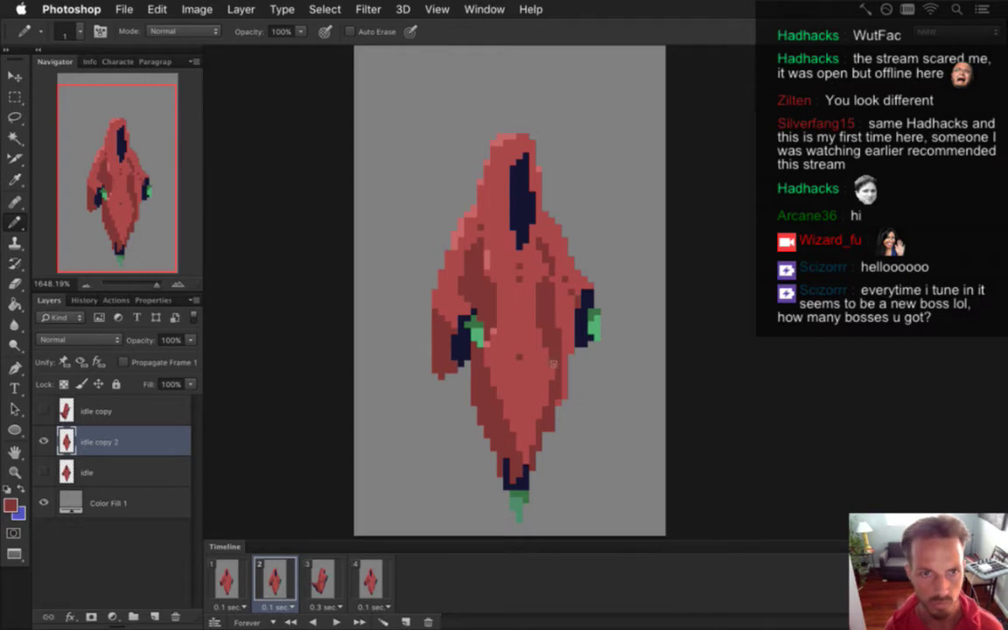
Flip repeatedly between idle frames 1, 2 and 3 to compare poses, settling on frame 2.
click(239, 573)
click(271, 577)
click(315, 577)
click(280, 573)
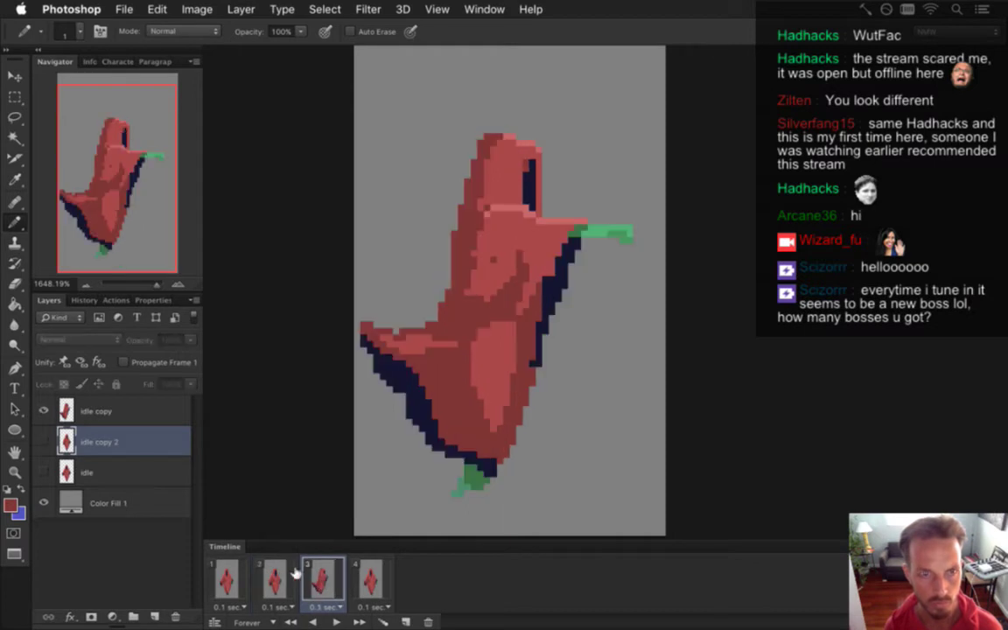
click(276, 581)
click(226, 581)
click(284, 584)
click(300, 581)
click(276, 582)
click(300, 582)
click(277, 582)
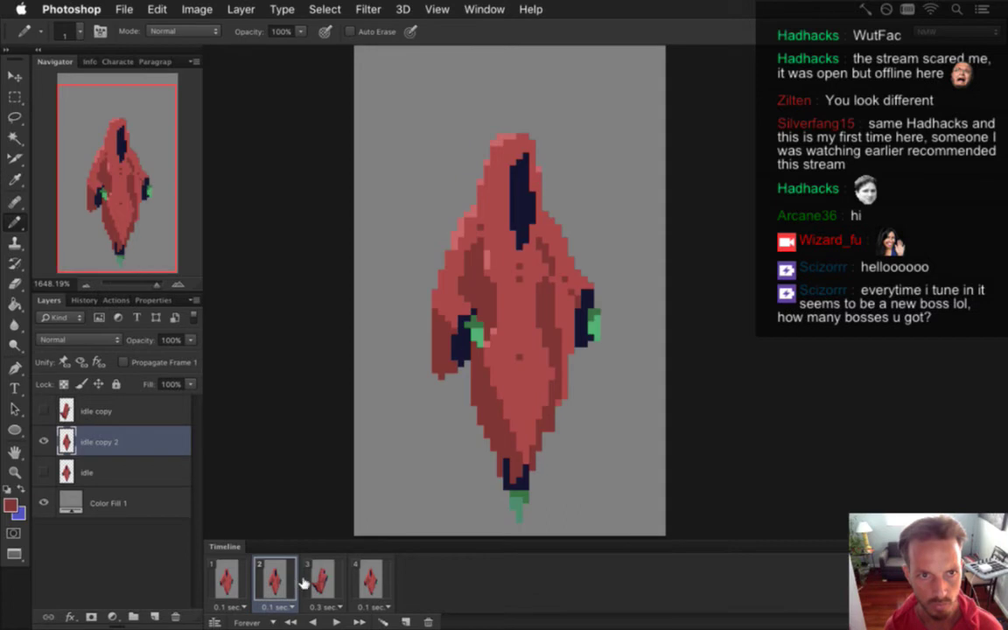
click(311, 583)
click(275, 582)
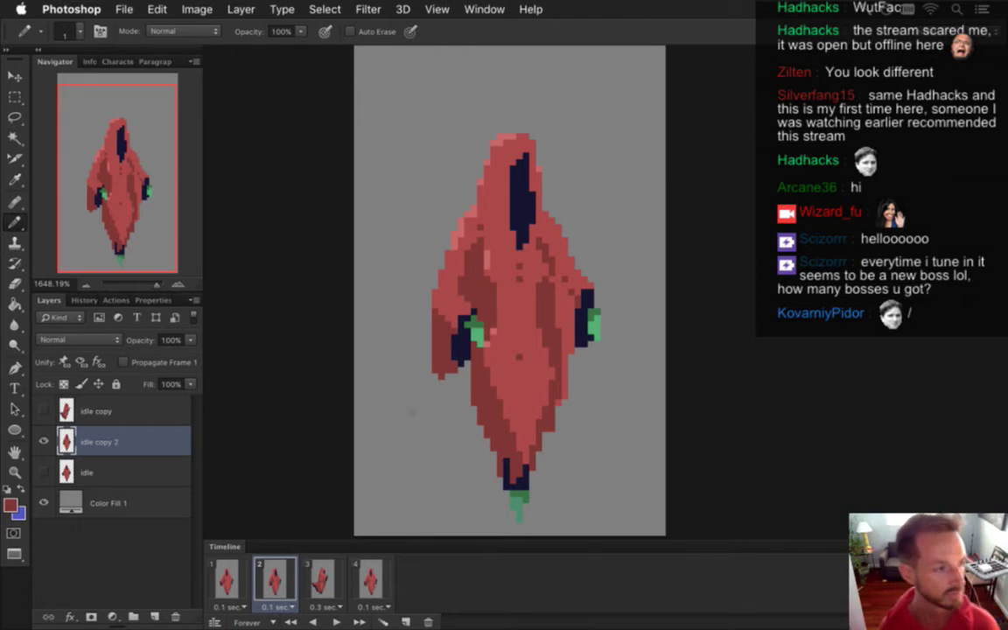
key(i)
key(b)
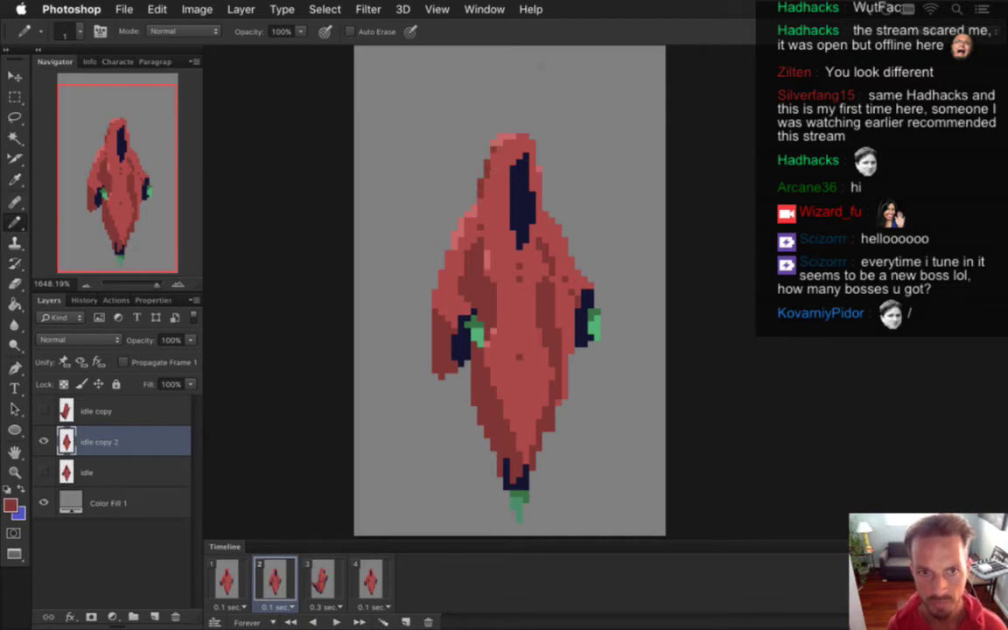
click(321, 564)
click(273, 573)
click(308, 568)
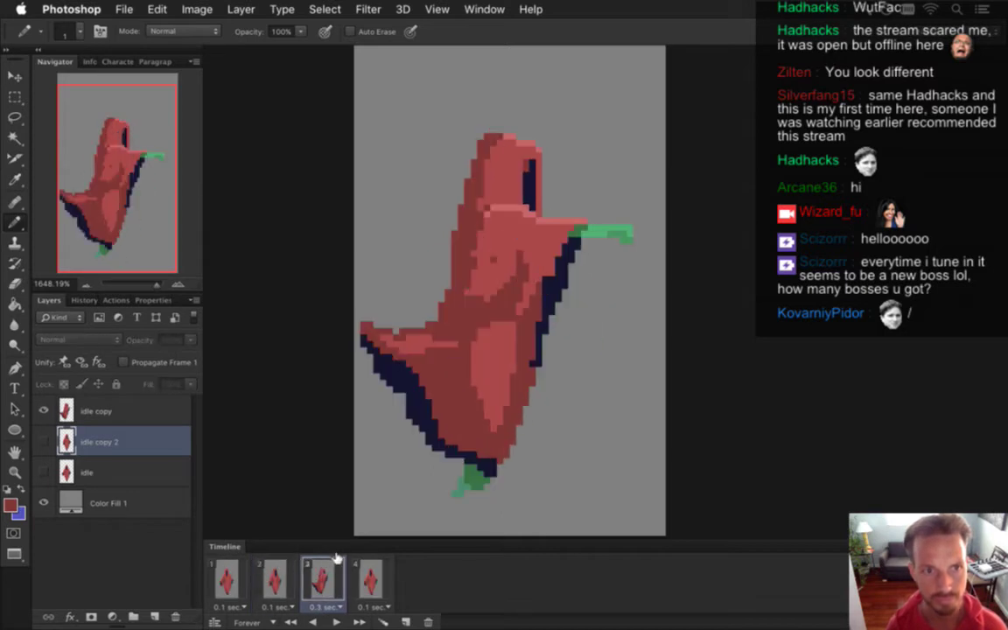
click(276, 578)
click(316, 579)
click(277, 584)
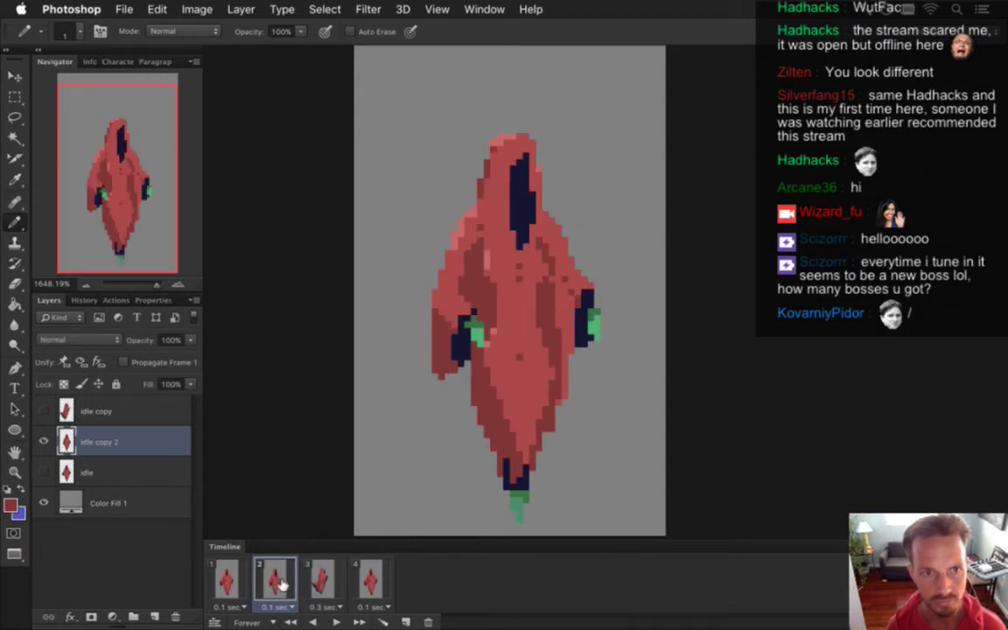
key(i)
key(b)
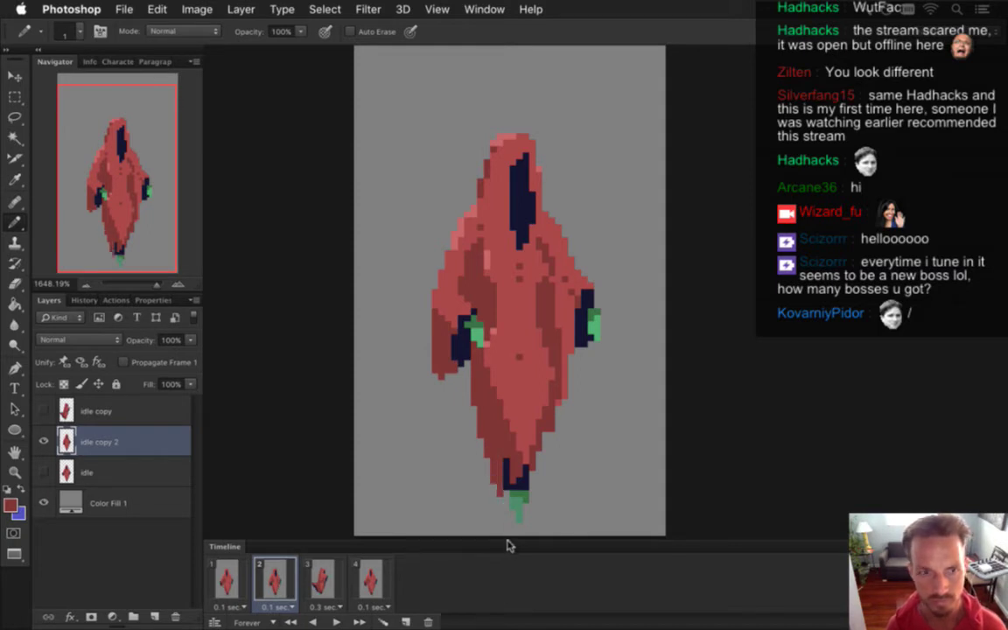
Marquee-select the green feet on frame 2 and nudge them with the Move tool, then deselect.
key(m)
drag(502, 489, 525, 523)
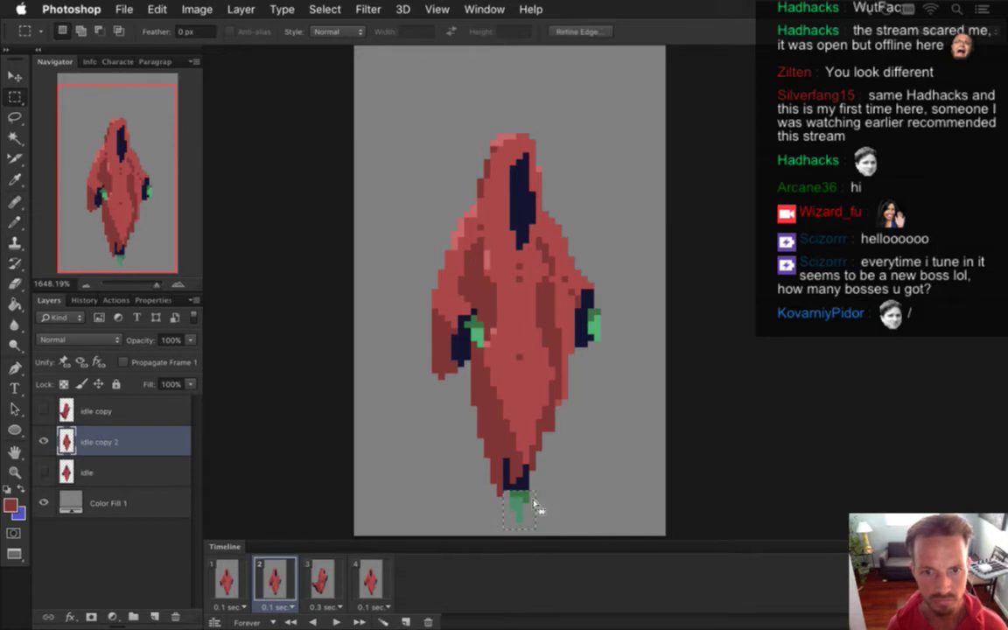
key(v)
key(m)
key(ctrl+d)
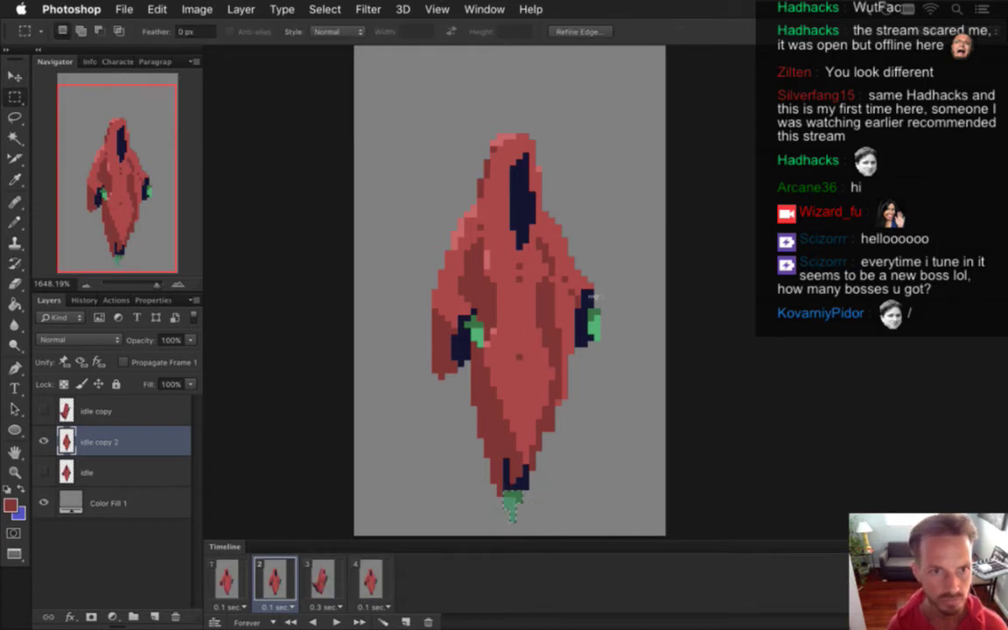
key(b)
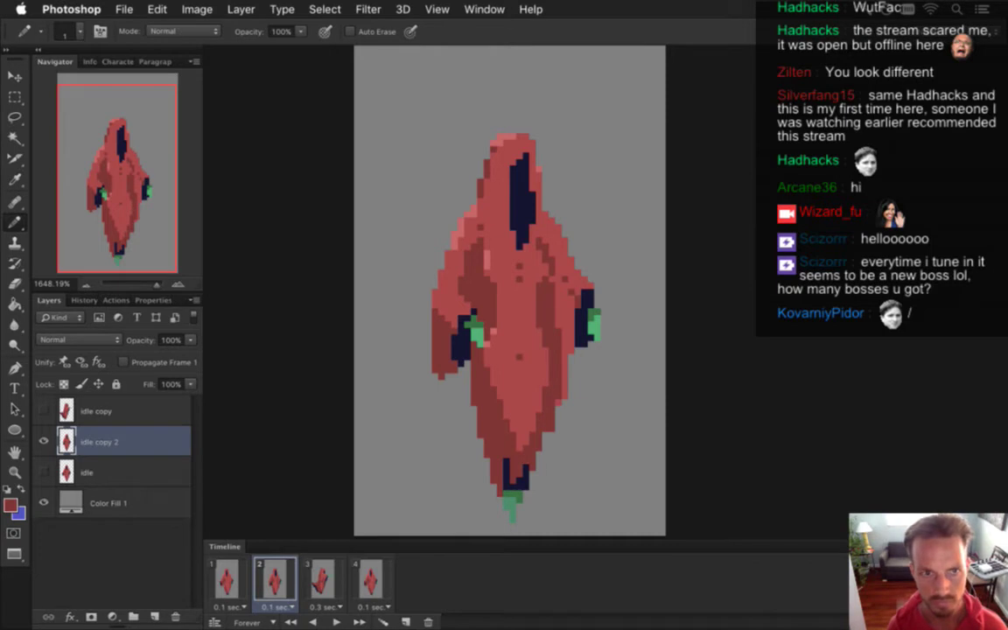
Compare frames 2 and 3, ending on frame 3 with the 'idle copy' layer selected.
click(321, 578)
click(274, 577)
click(321, 577)
click(275, 582)
click(321, 581)
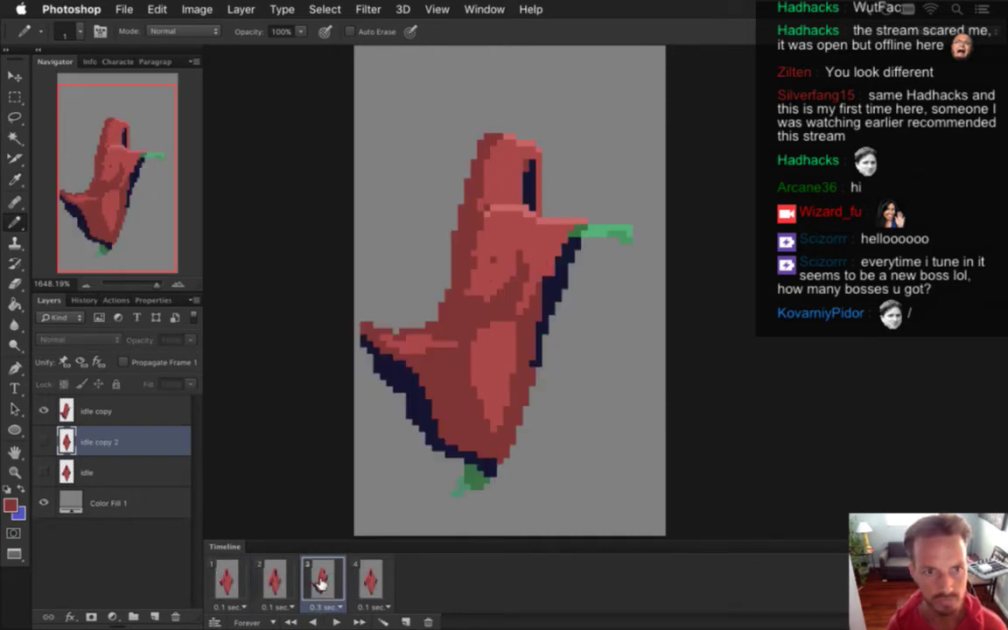
click(273, 579)
click(322, 582)
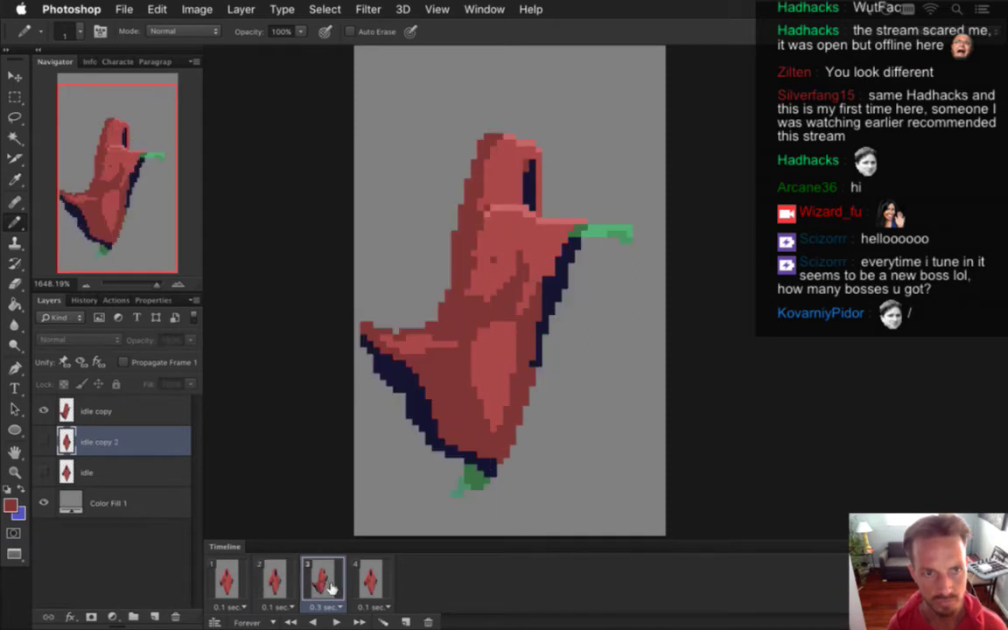
click(114, 411)
Select a strip along the hood's back edge, move it with the Move tool, then deselect.
key(m)
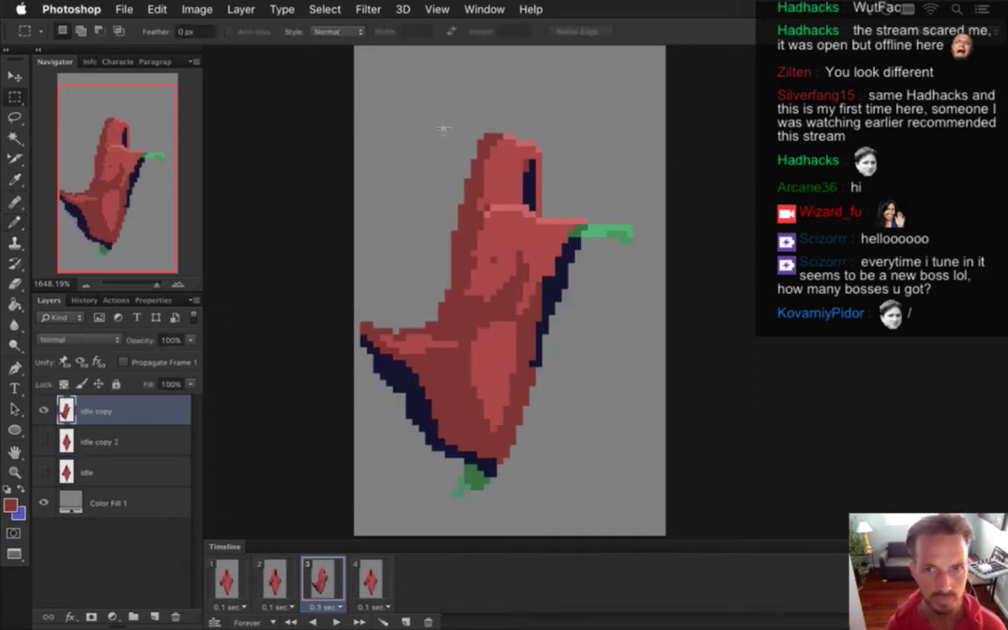
drag(435, 128, 493, 140)
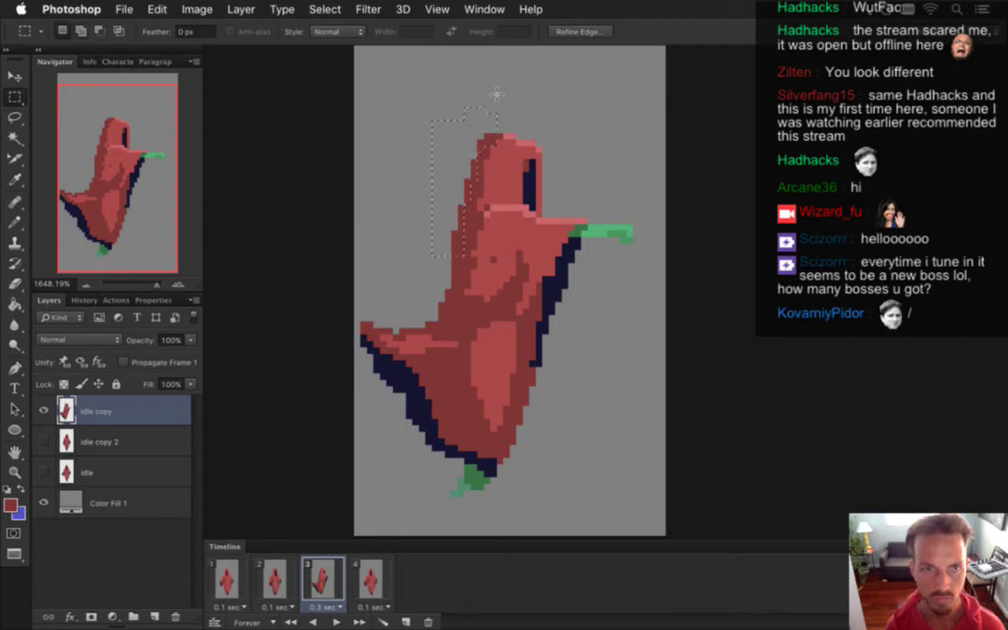
key(alt)
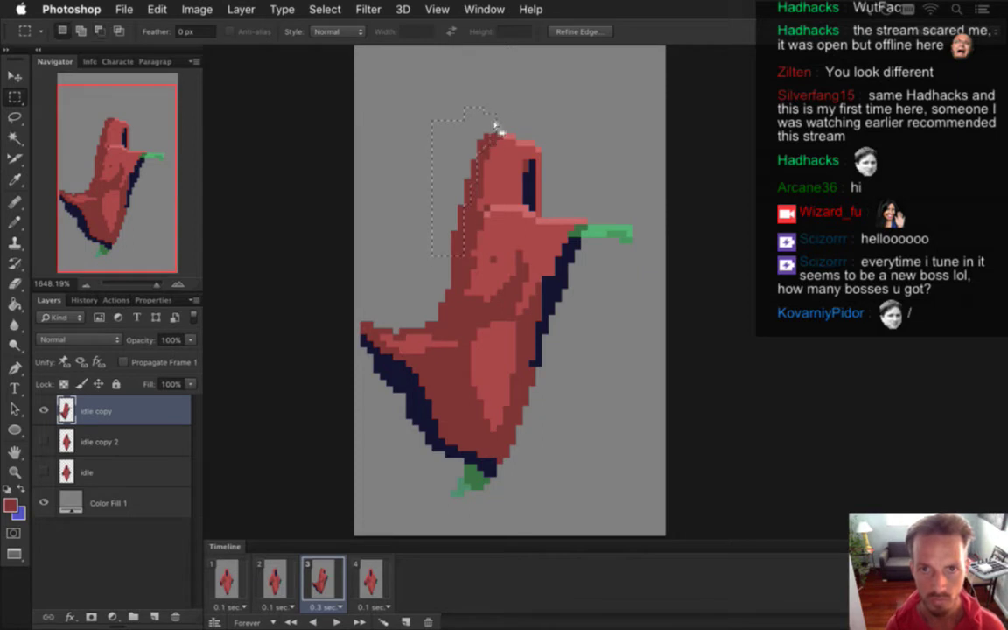
key(v)
click(503, 104)
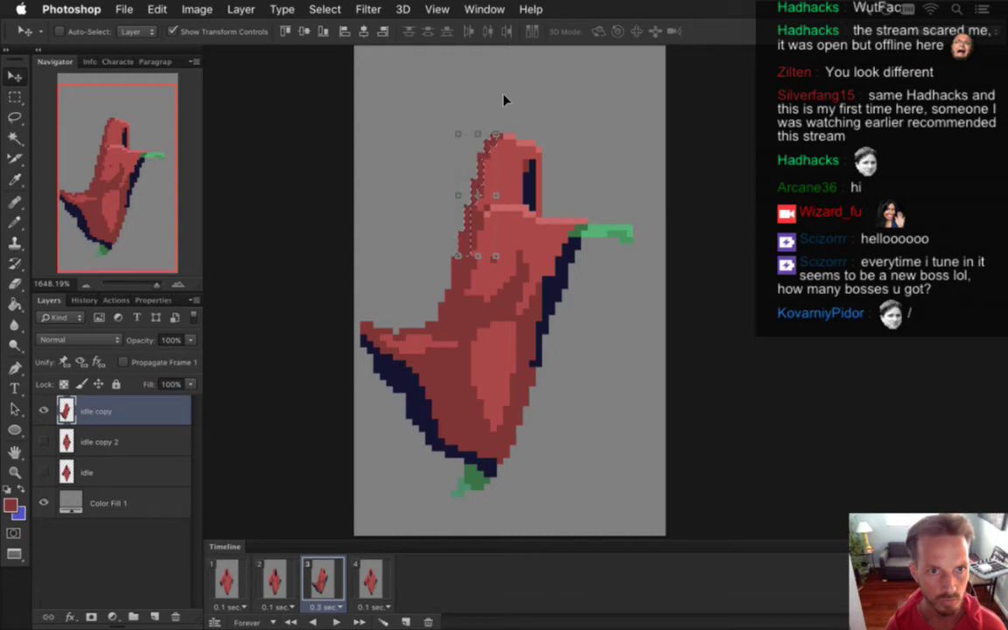
key(m)
key(ctrl+d)
key(i)
key(b)
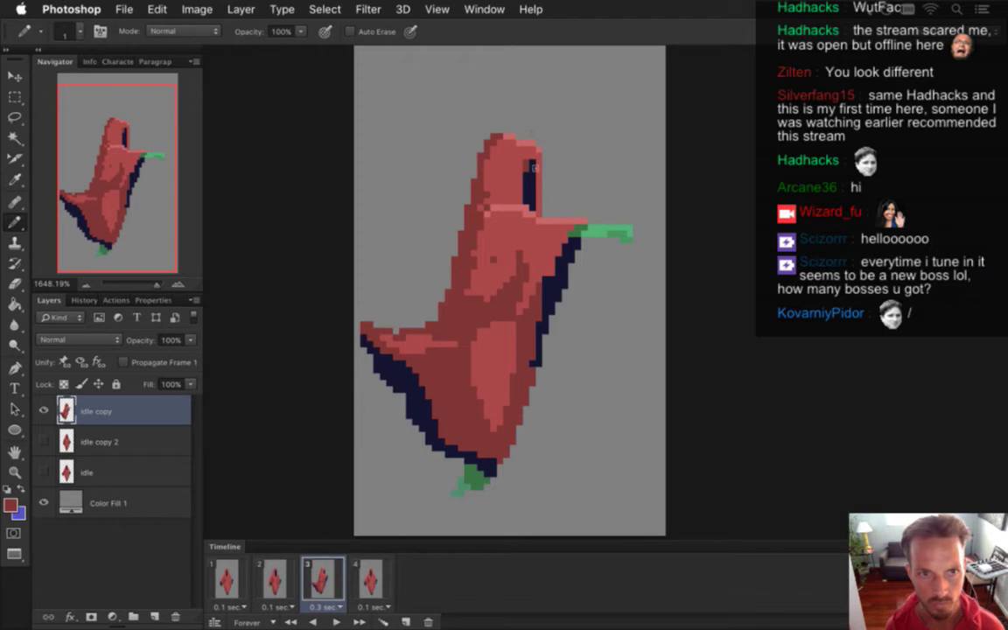
Save the sprite, then compare frames 2 and 3, finishing on the front-facing frame 2.
key(ctrl+s)
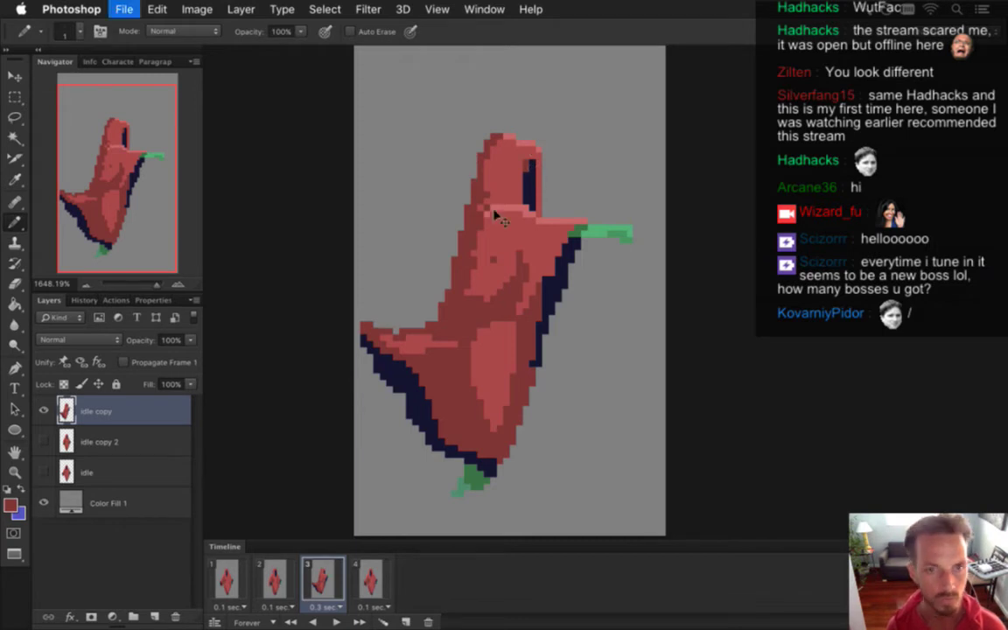
click(323, 581)
click(274, 579)
click(323, 579)
click(274, 579)
click(325, 578)
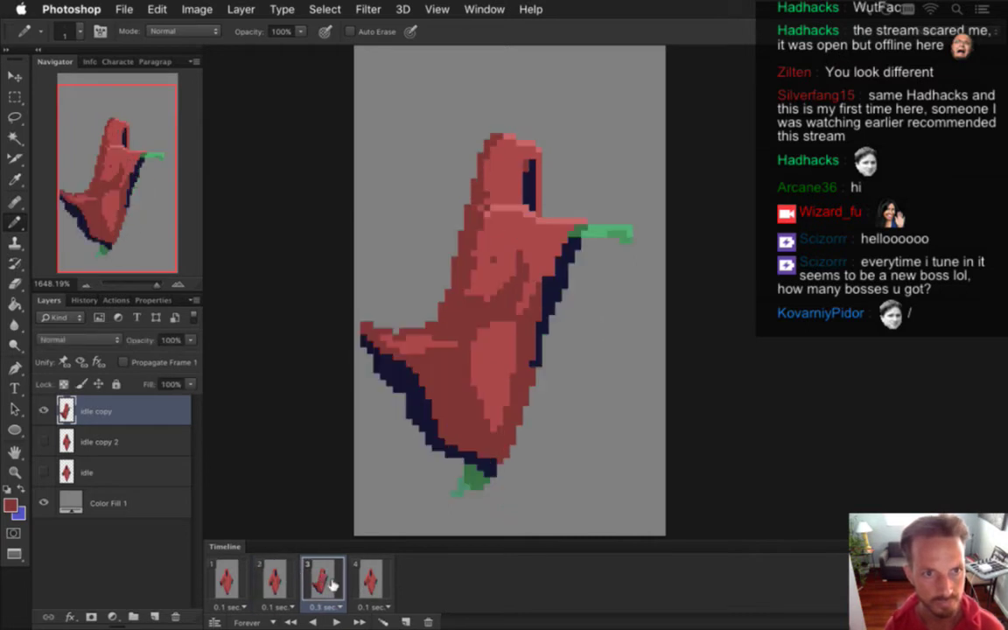
click(274, 579)
click(320, 580)
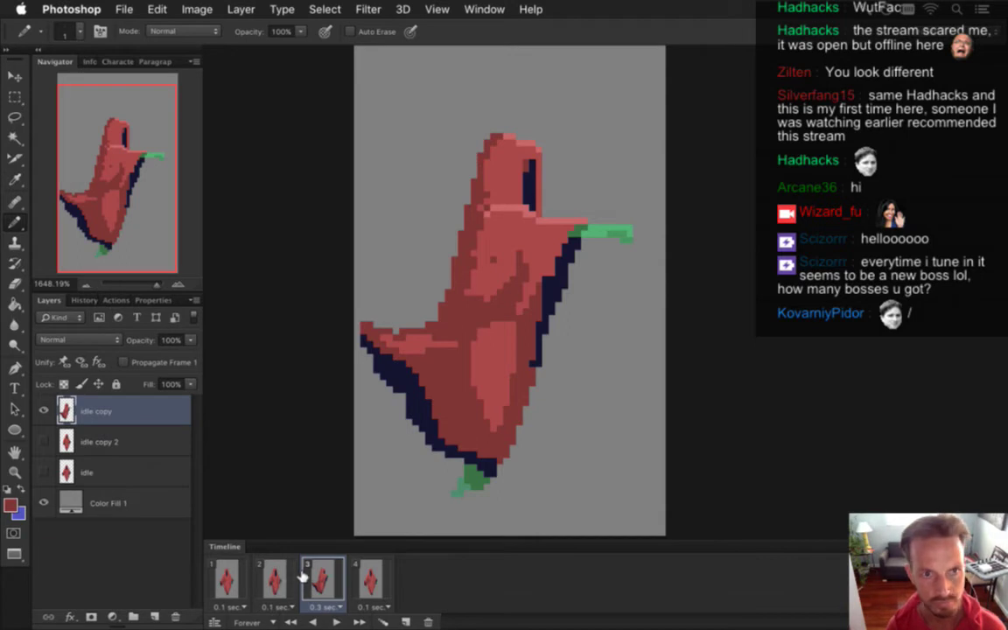
click(276, 579)
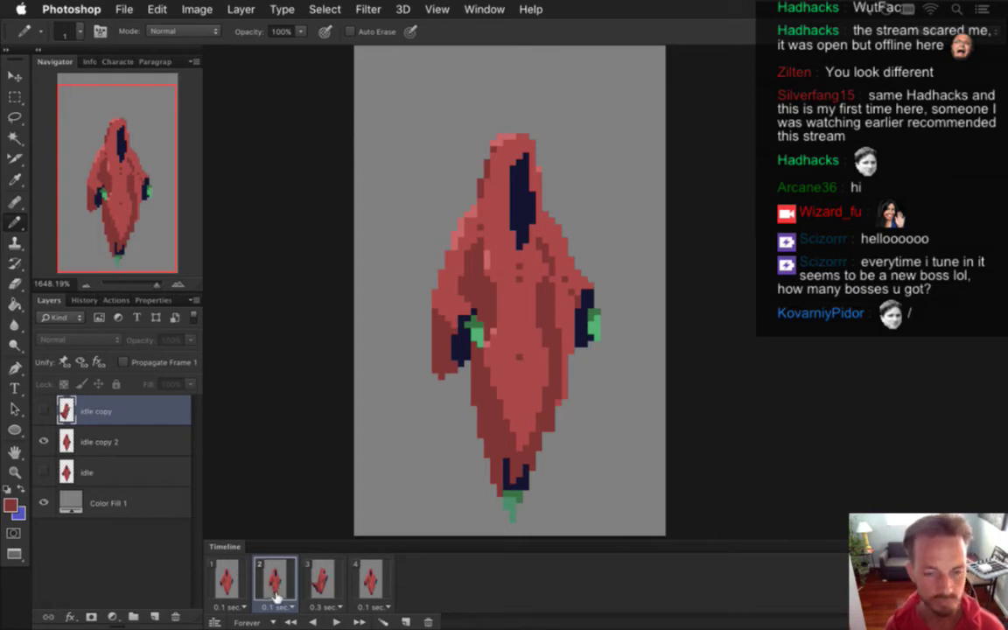
Duplicate the current timeline frame and duplicate layer 'idle copy 2' into 'idle copy 3'.
click(404, 621)
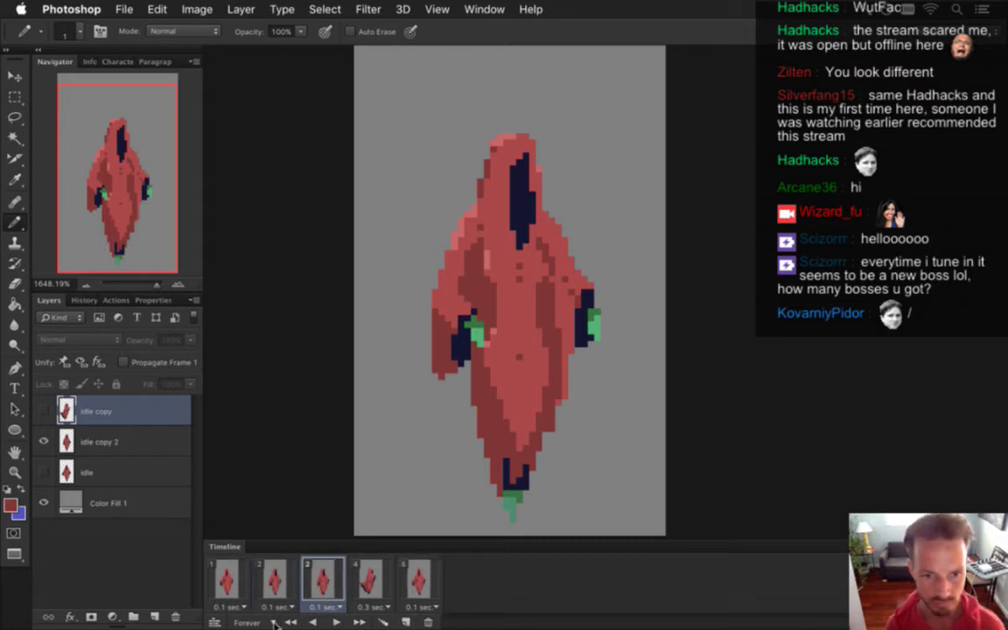
click(125, 444)
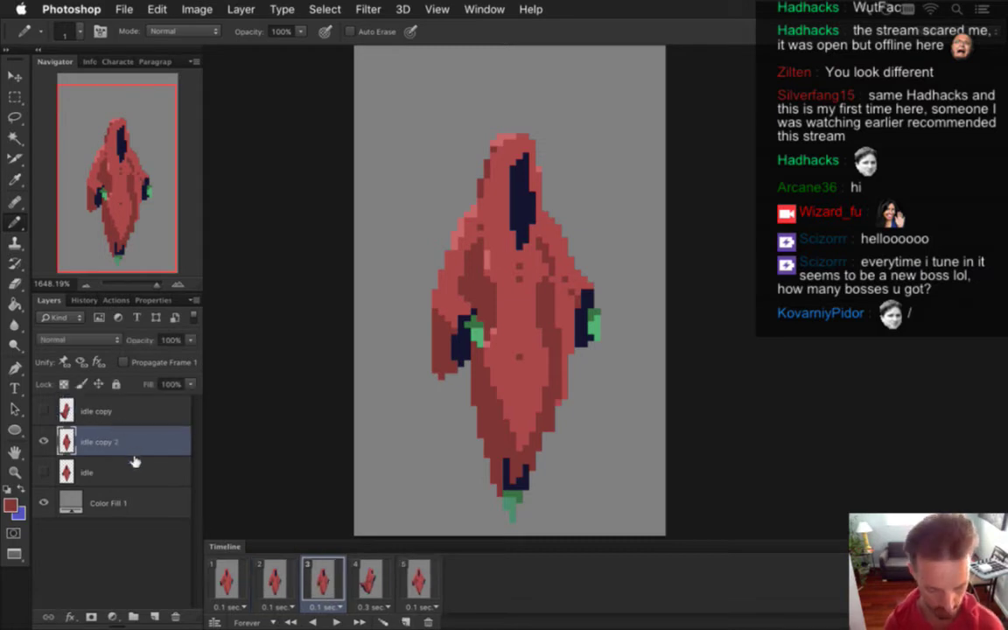
key(super+j)
click(44, 471)
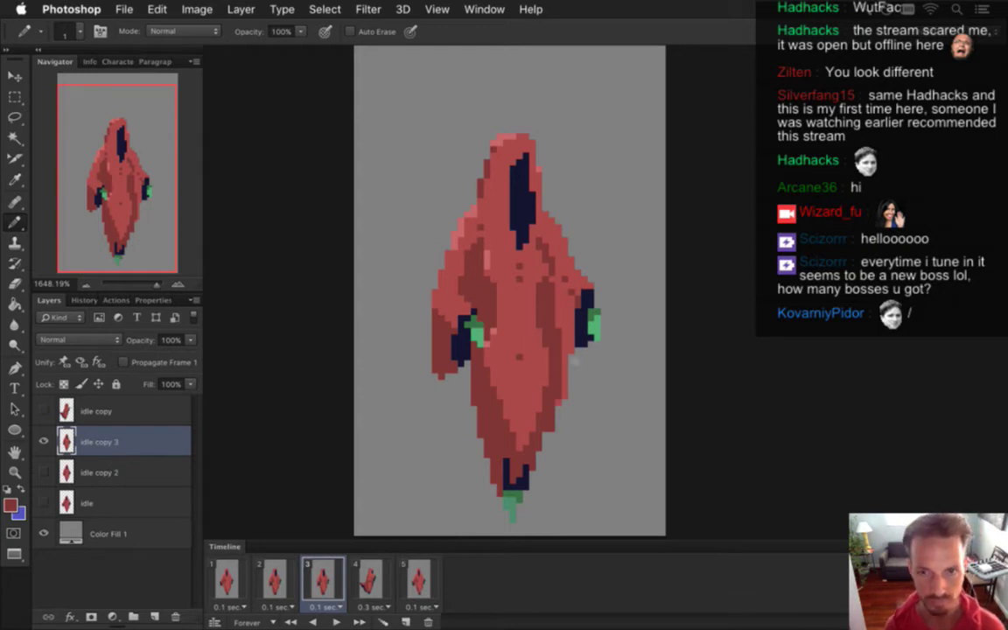
Marquee the hand on the figure's right side, nudge it three pixels left, then deselect.
key(i)
key(m)
drag(576, 262, 607, 366)
key(v)
key(Left)
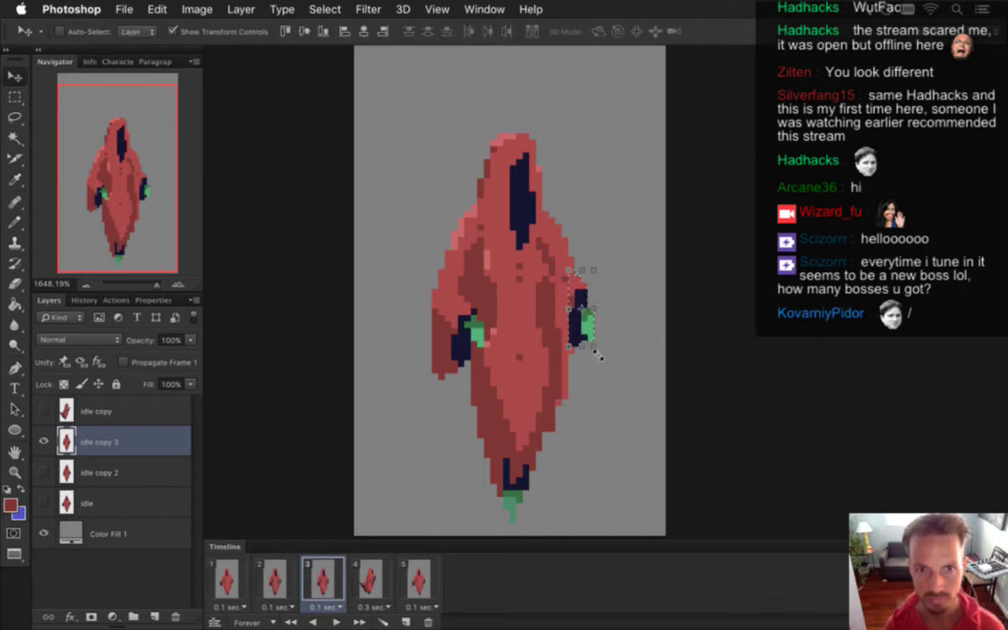
key(Left)
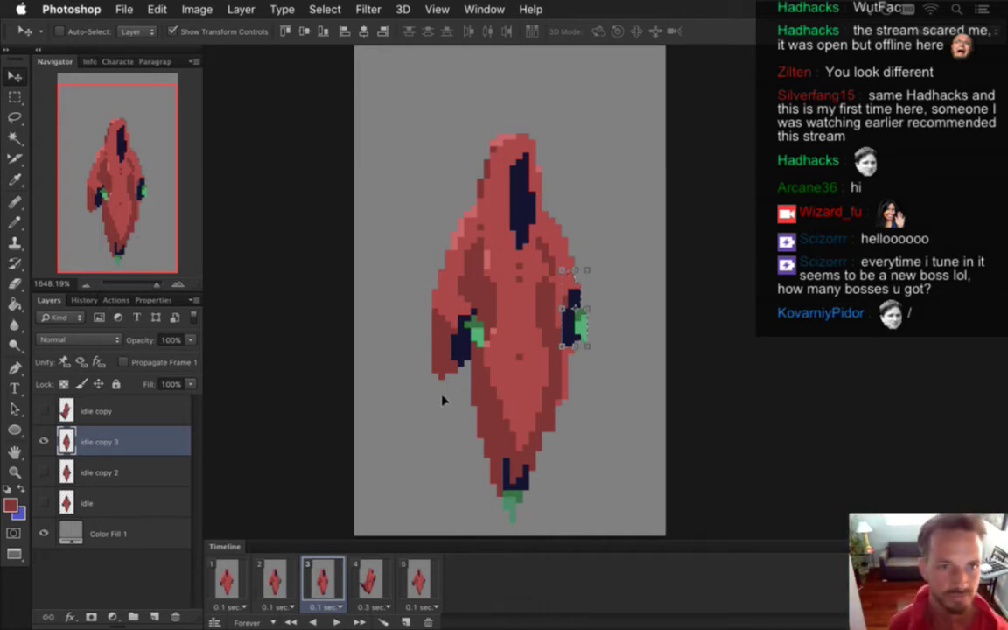
key(Left)
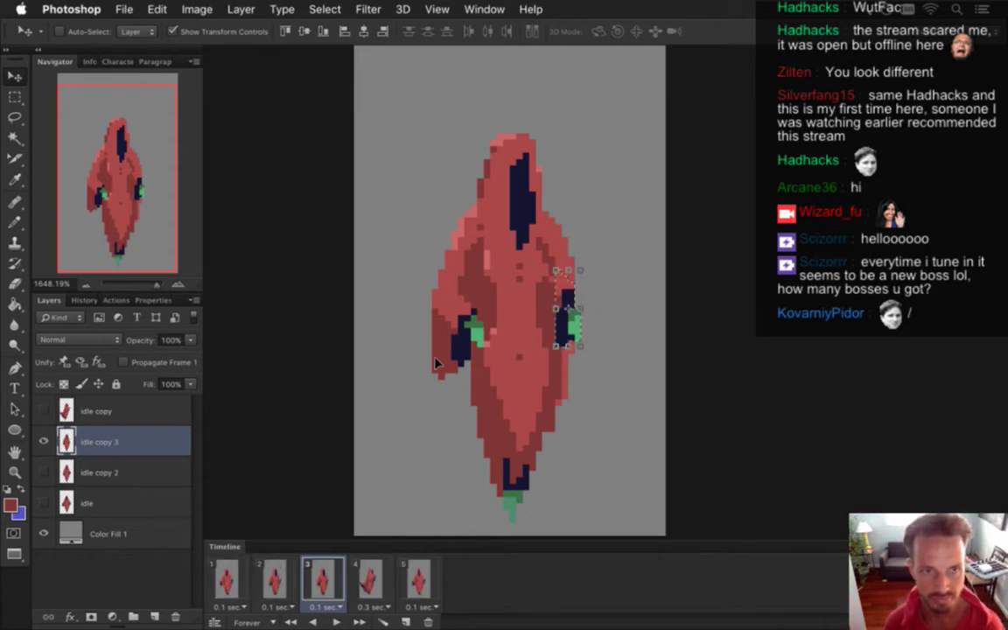
key(m)
key(ctrl+d)
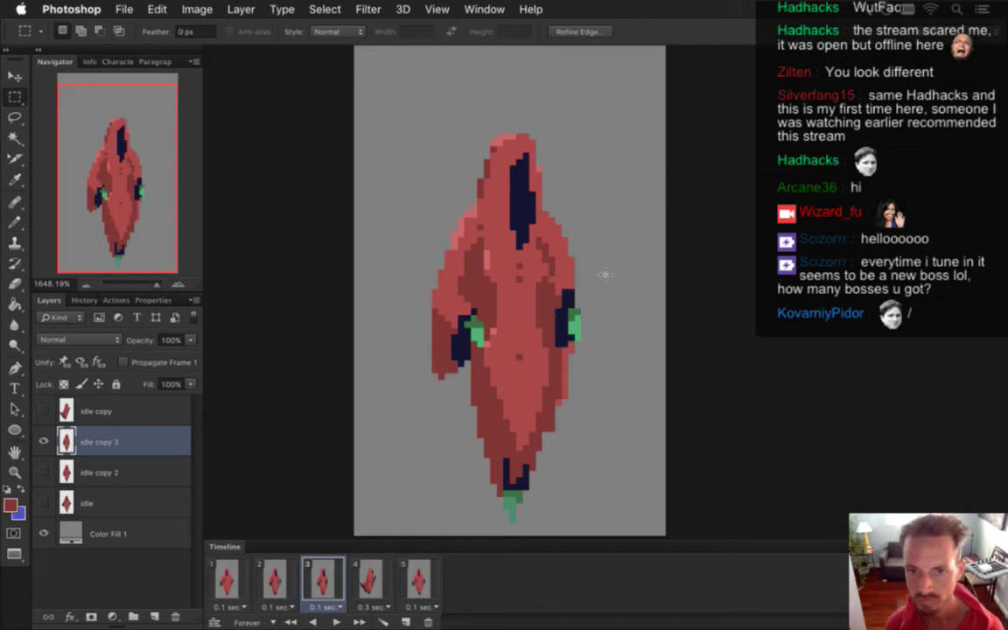
Sample the hand's green and then the robe's red as the pencil colour.
key(i)
click(573, 326)
key(b)
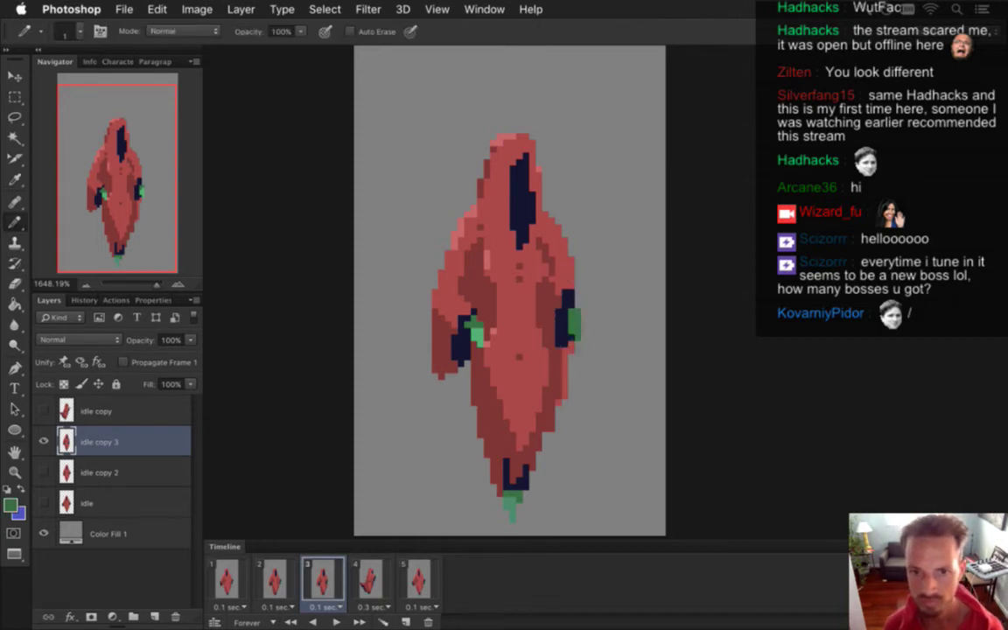
key(i)
click(503, 280)
key(b)
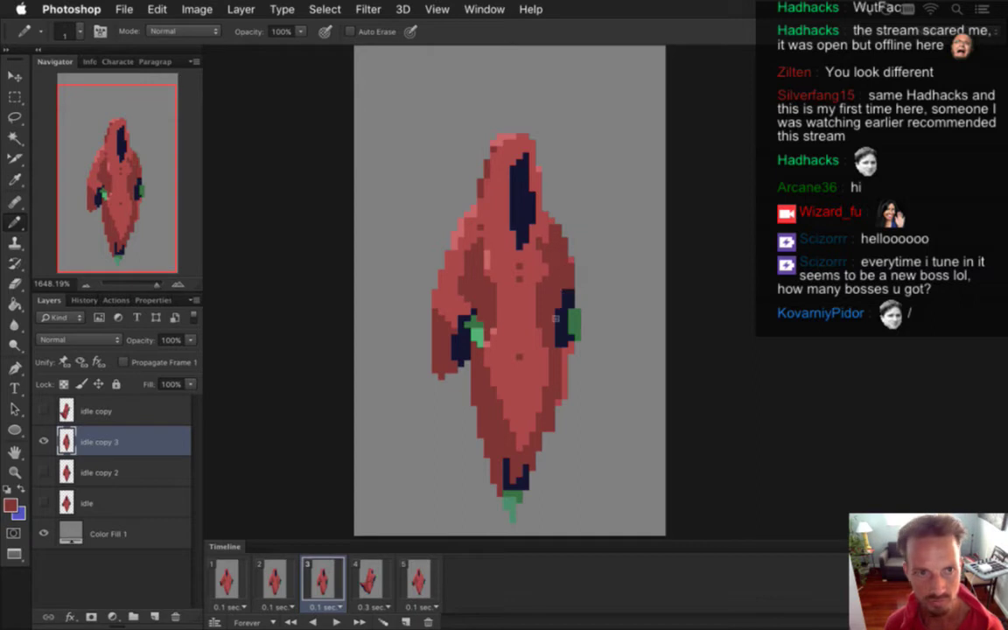
Select the left arm and hand, rotate it about -50° inward across the body, and deselect.
key(m)
drag(408, 263, 471, 392)
mouse_move(479, 306)
mouse_down()
mouse_move(493, 330)
mouse_move(483, 348)
mouse_move(473, 317)
mouse_up()
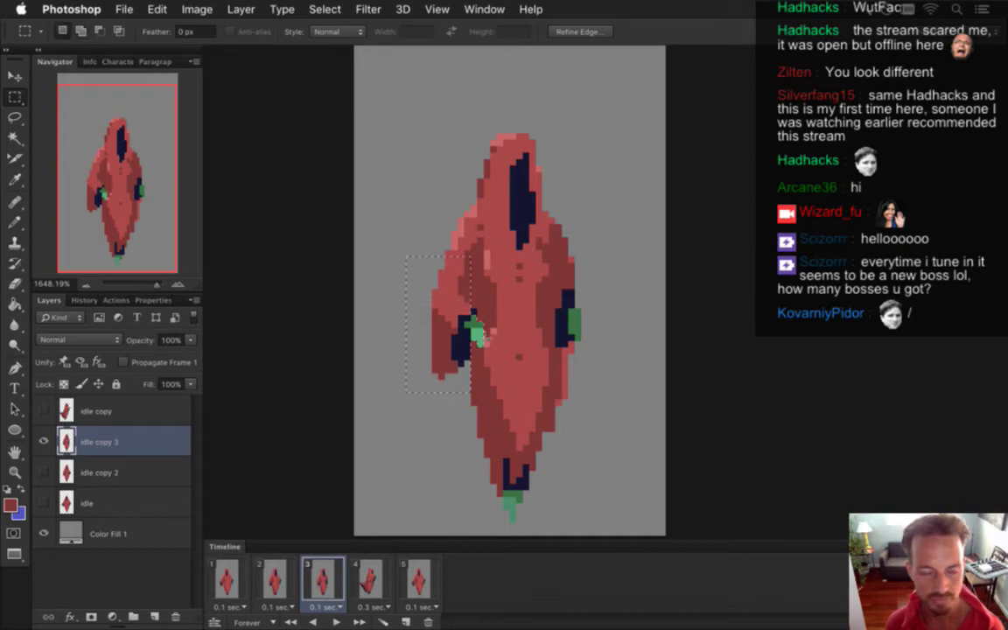
key(v)
drag(394, 248, 492, 295)
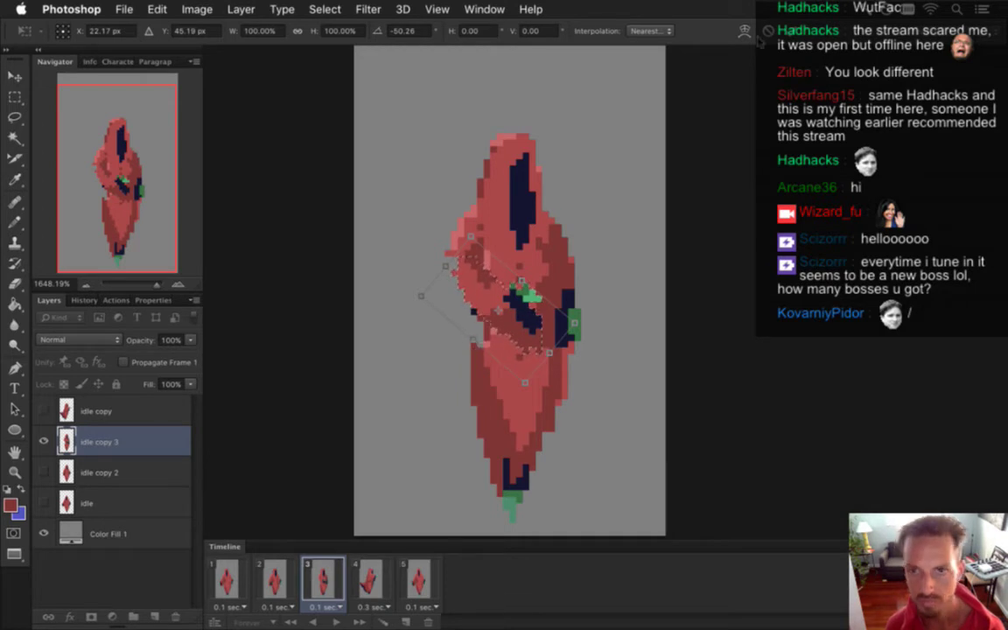
key(Return)
key(m)
key(ctrl+d)
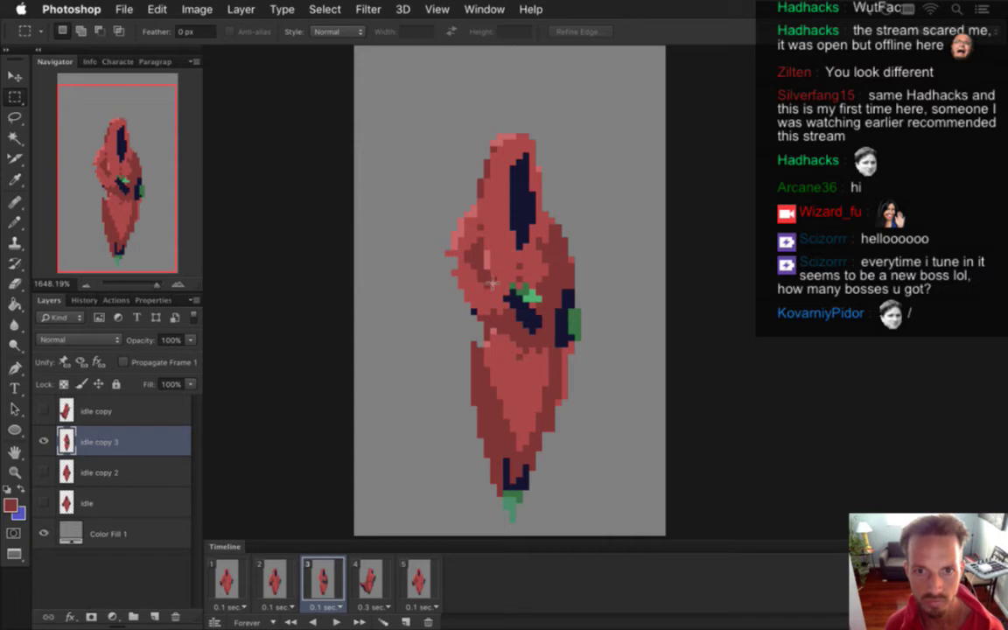
key(i)
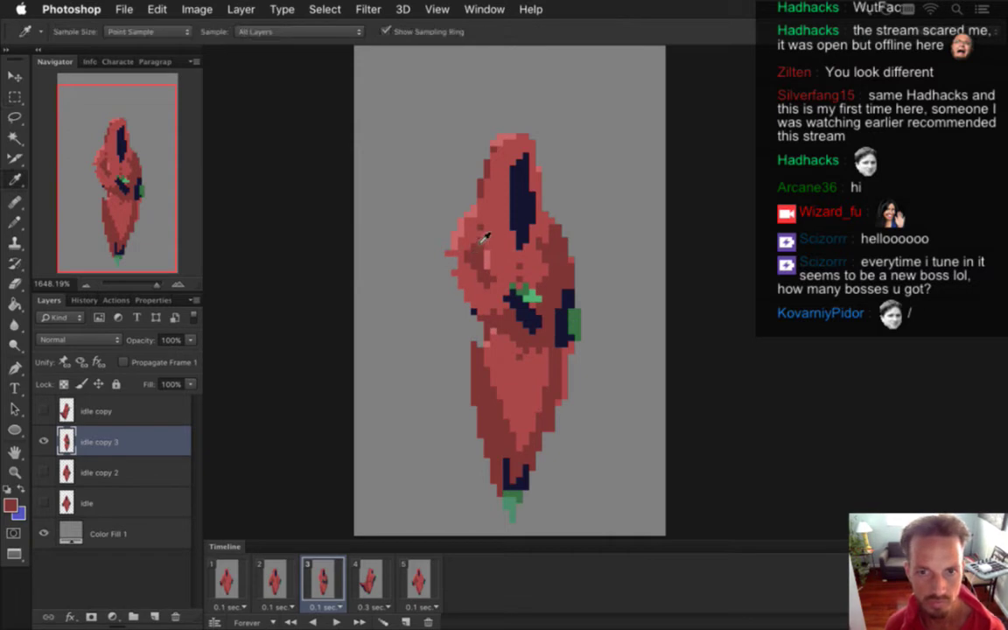
key(e)
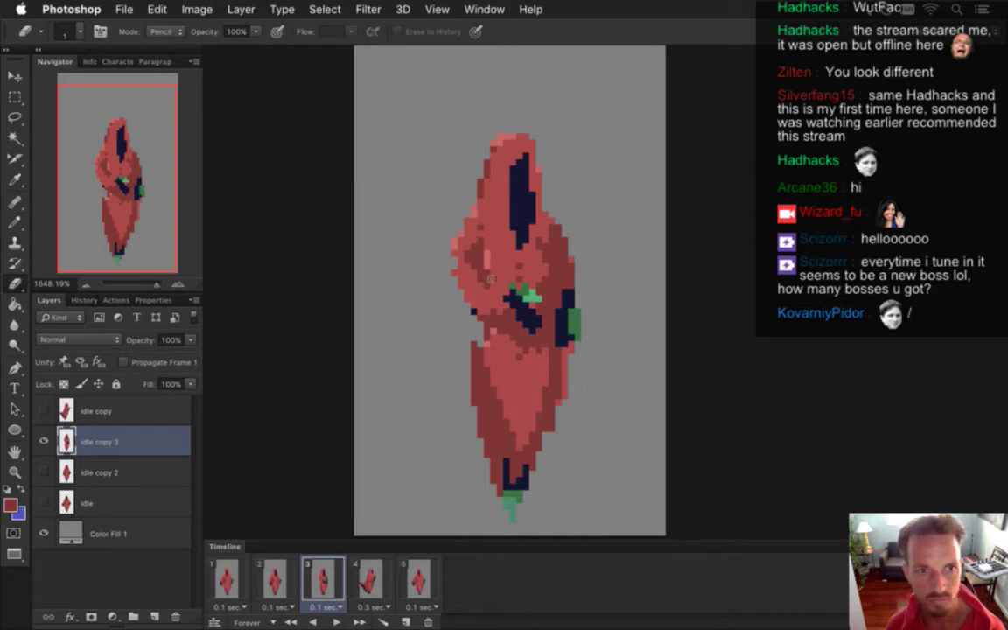
Repaint the navy waist pixels red and redraw a light-red outline beside the rotated arm.
key(b)
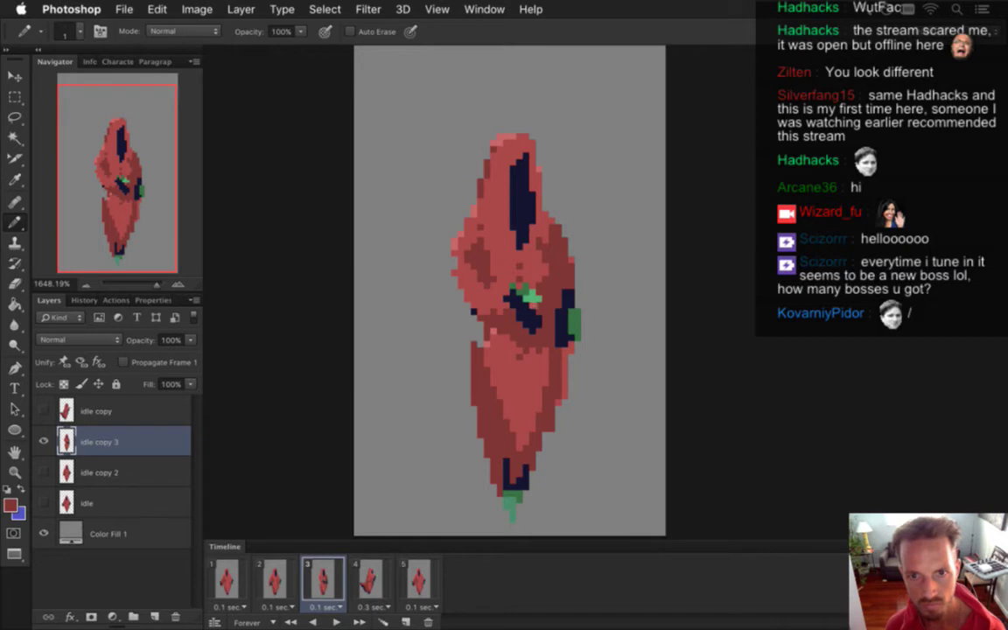
alt+click(533, 286)
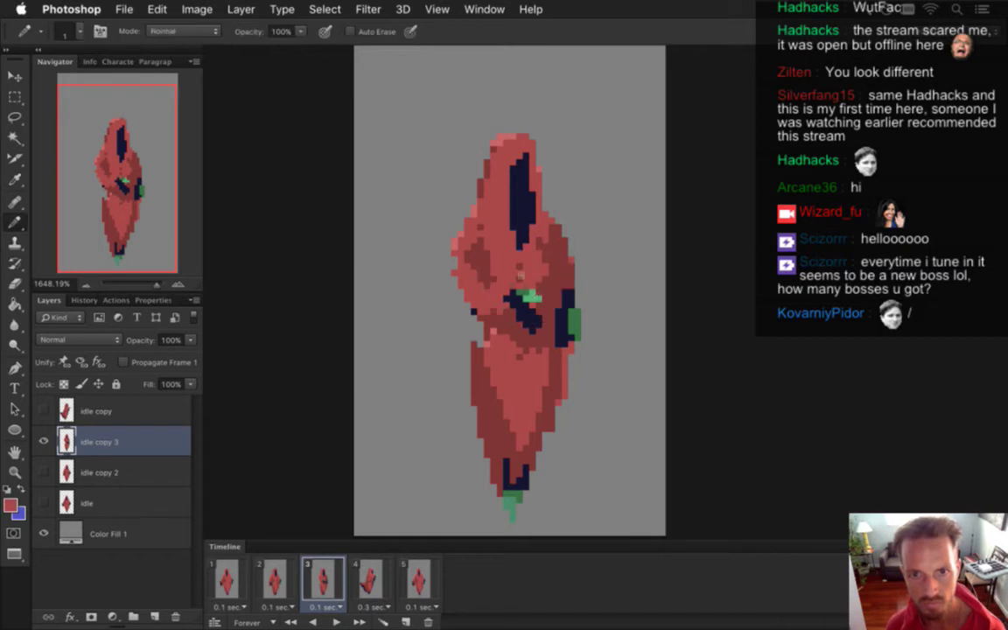
key(i)
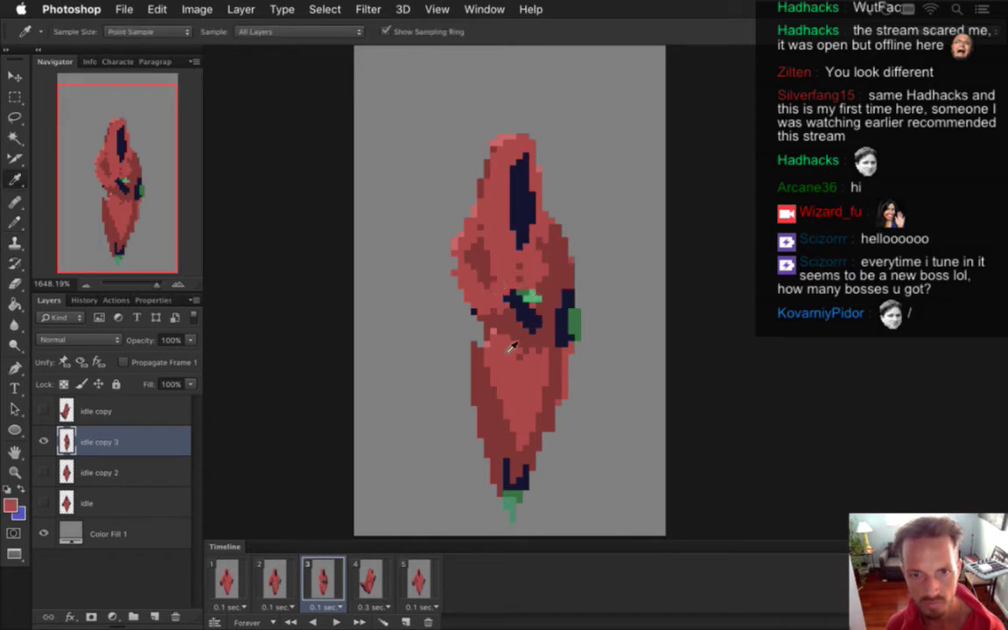
key(alt)
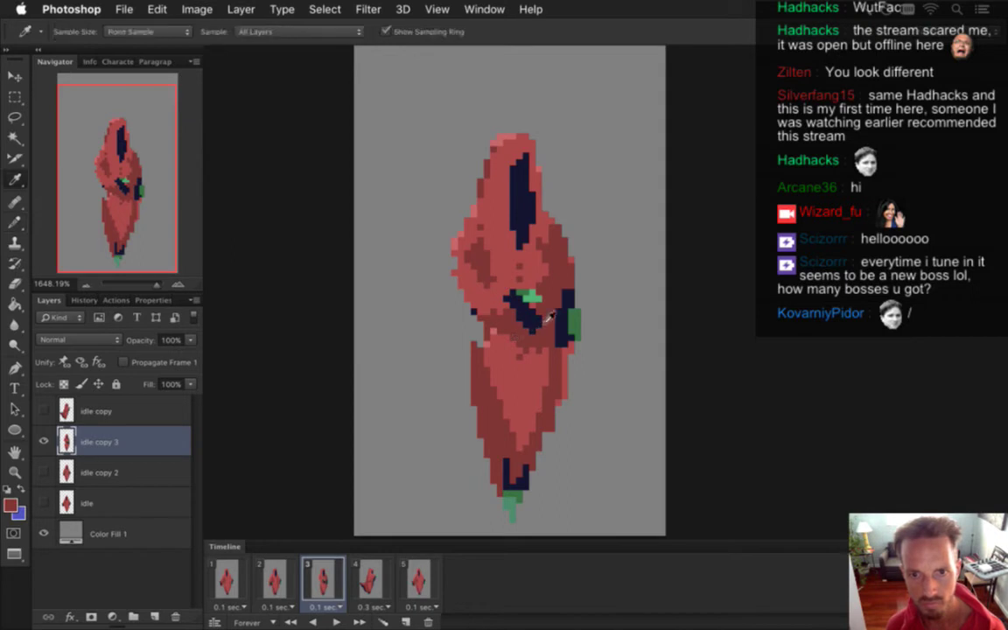
drag(549, 317, 525, 306)
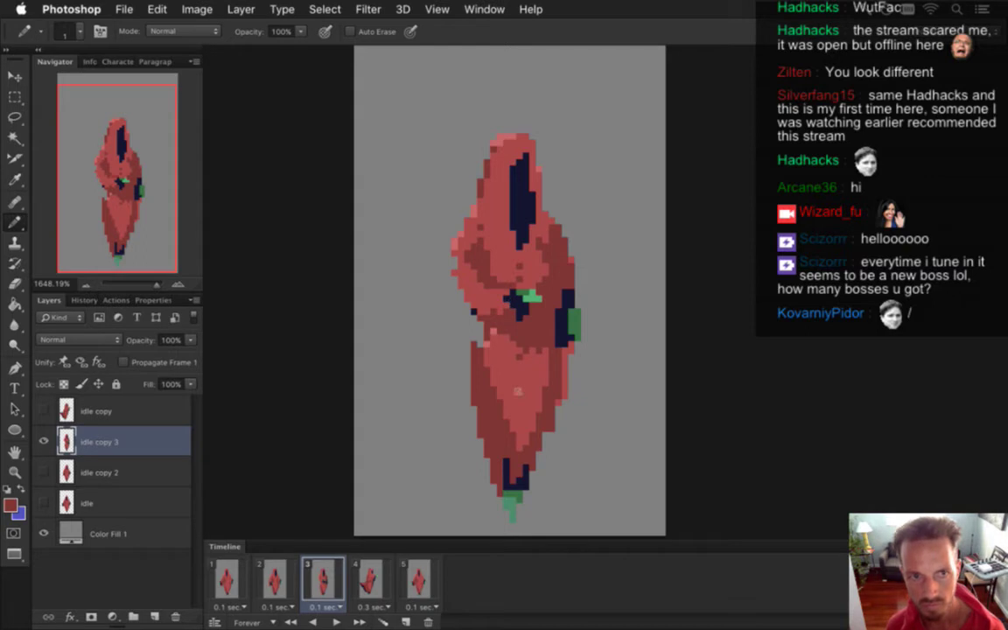
key(alt)
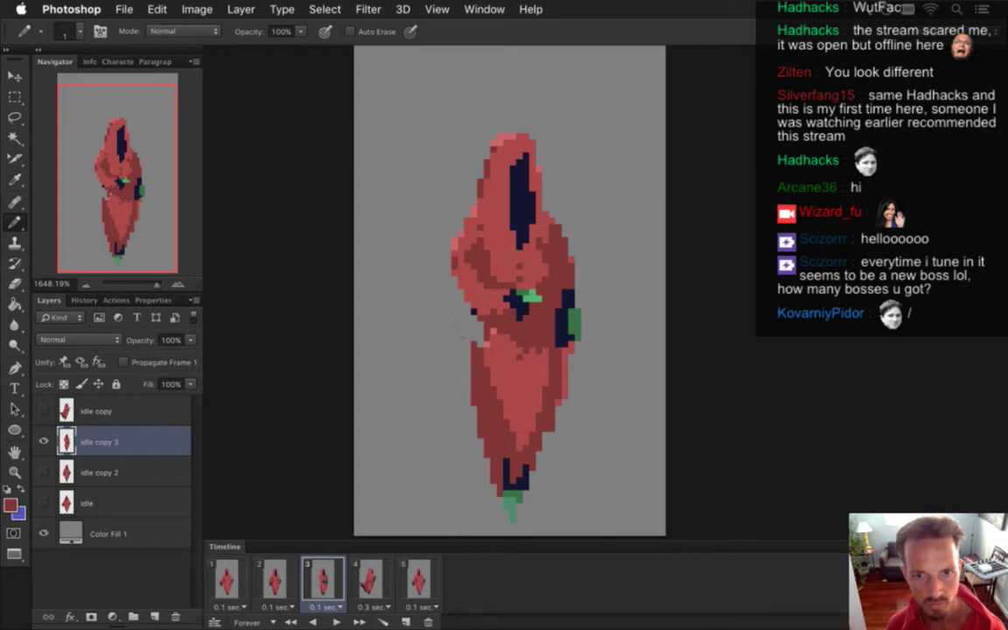
mouse_move(453, 297)
mouse_down()
mouse_move(447, 348)
mouse_move(477, 328)
mouse_up()
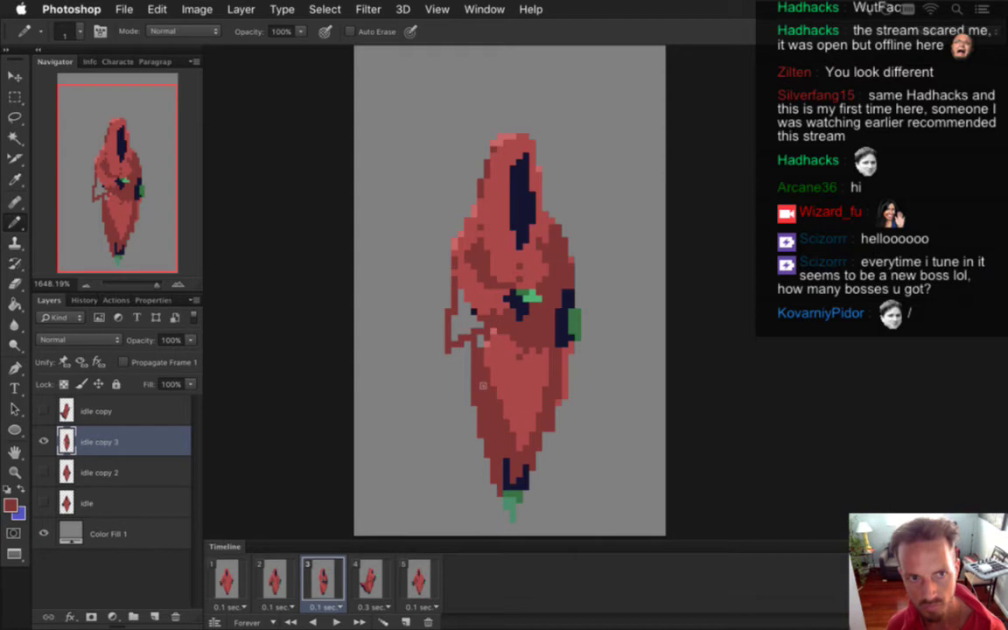
key(super+z)
mouse_move(450, 290)
mouse_down()
mouse_move(456, 325)
mouse_move(482, 353)
mouse_up()
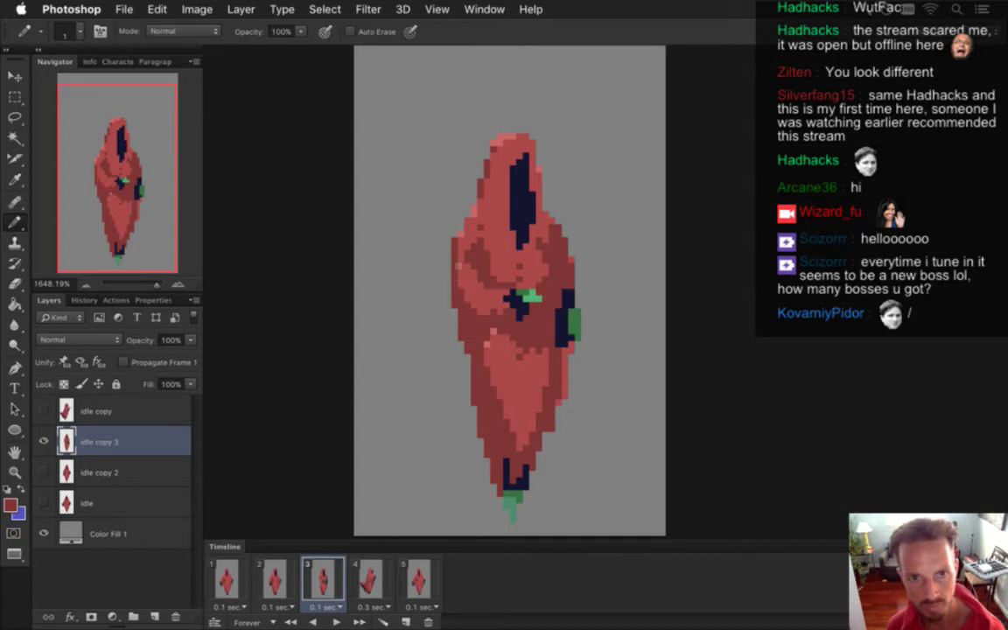
key(e)
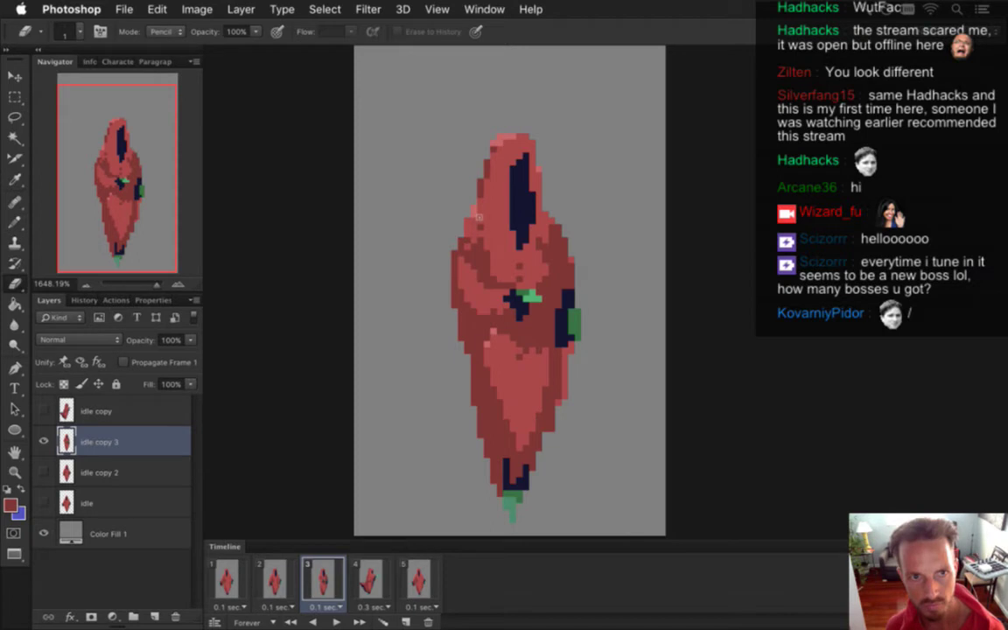
key(b)
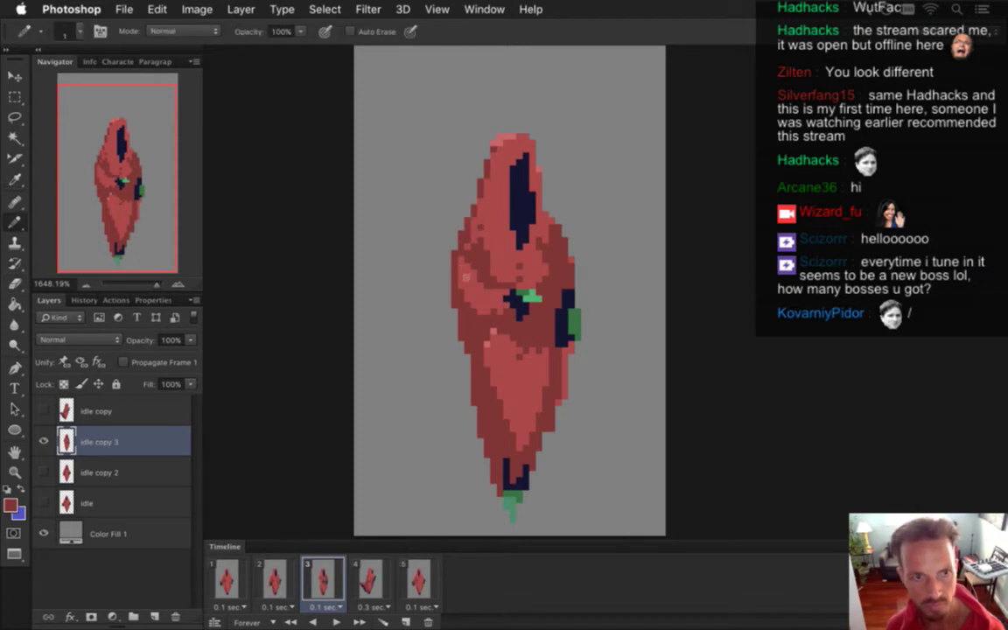
Touch up a few figure pixels, then sample the hand's green and the hood's red.
alt+click(490, 232)
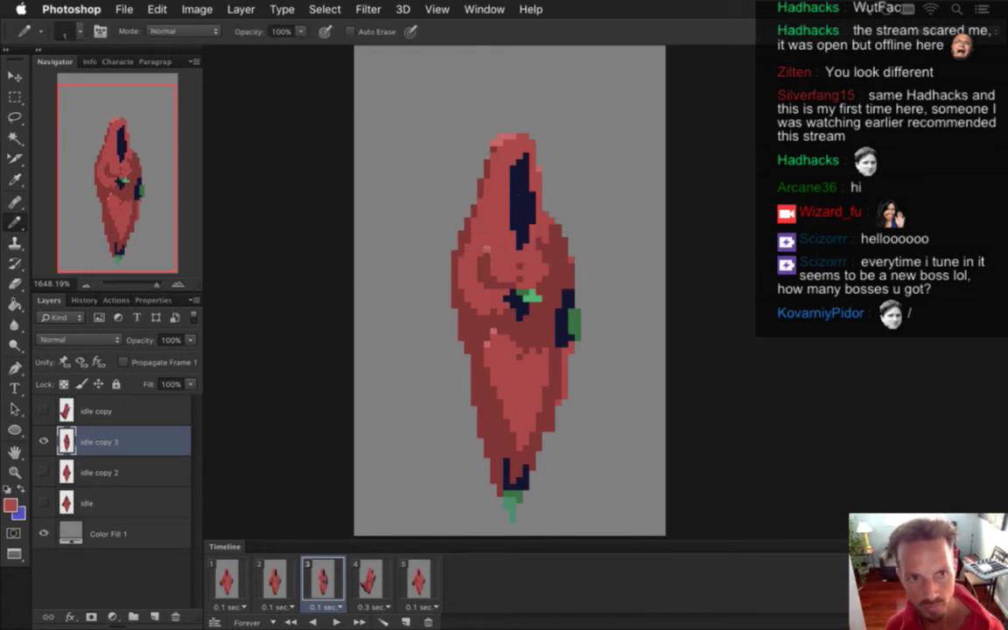
alt+click(531, 297)
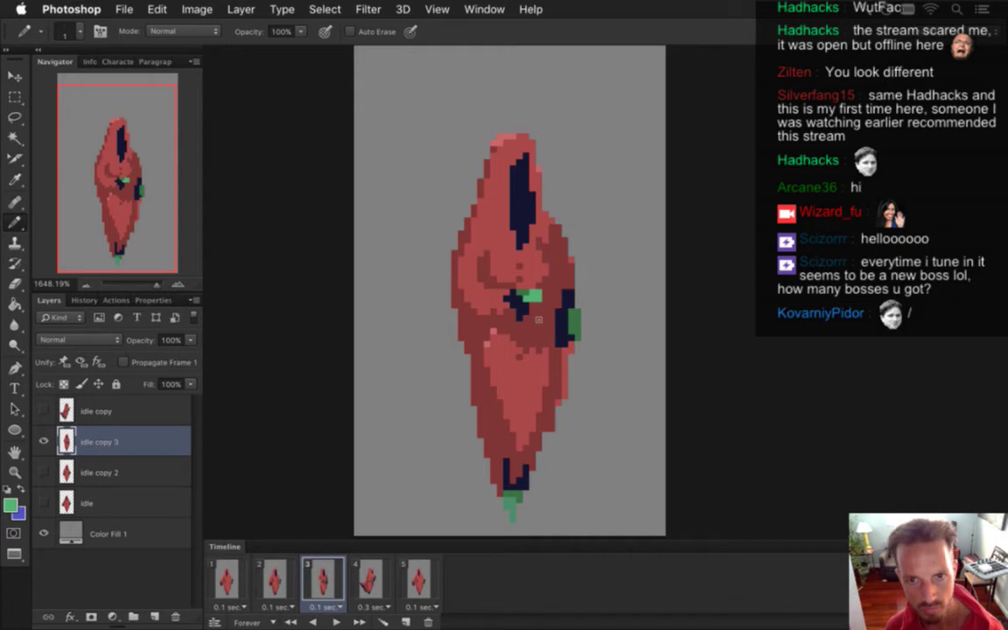
alt+click(477, 272)
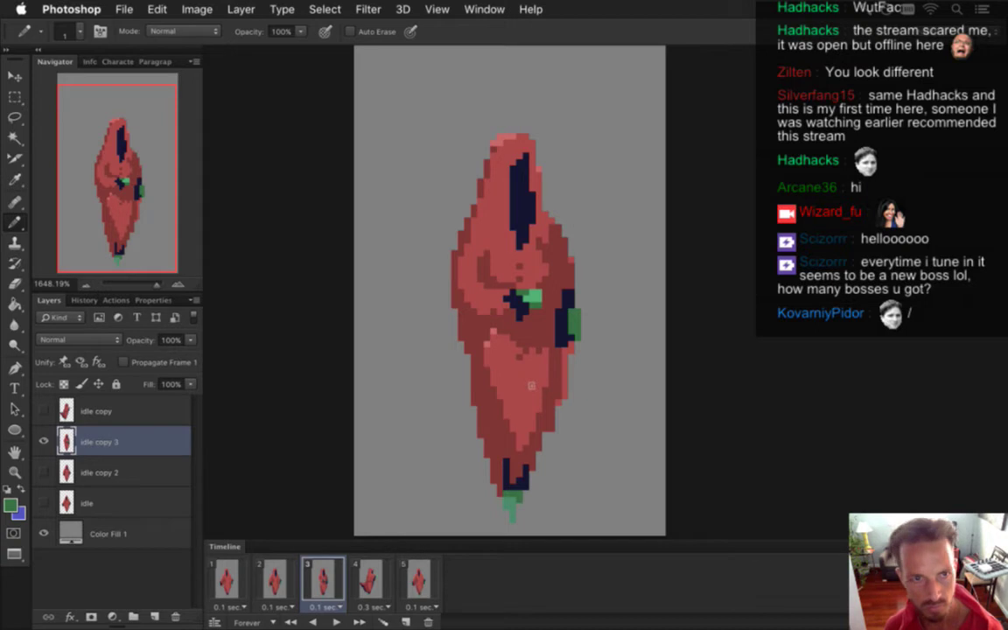
alt+click(470, 331)
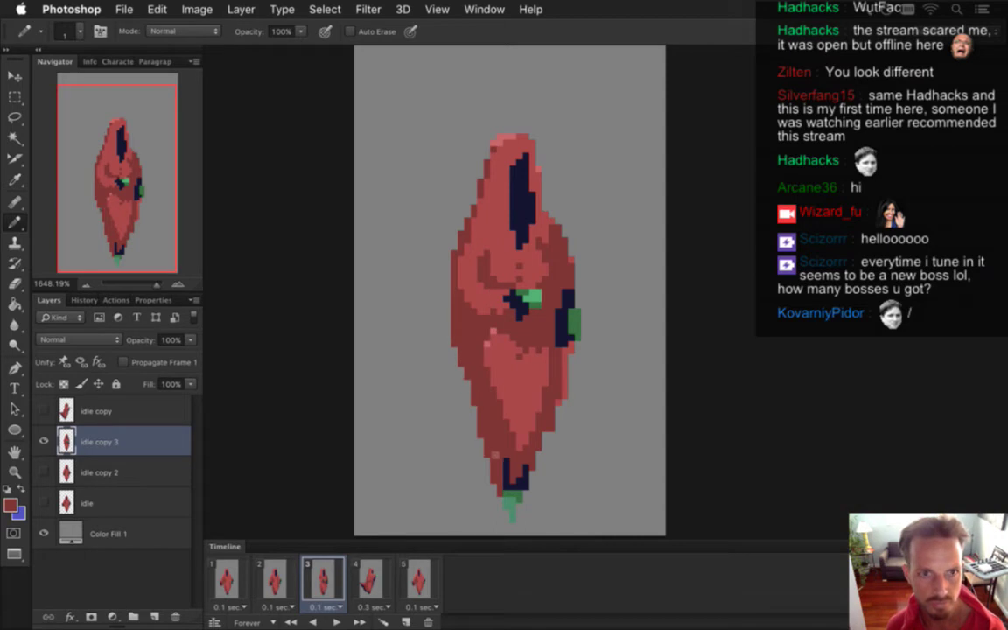
On frame 3, paint red over the edge of the hood's navy shadow.
click(288, 578)
click(324, 577)
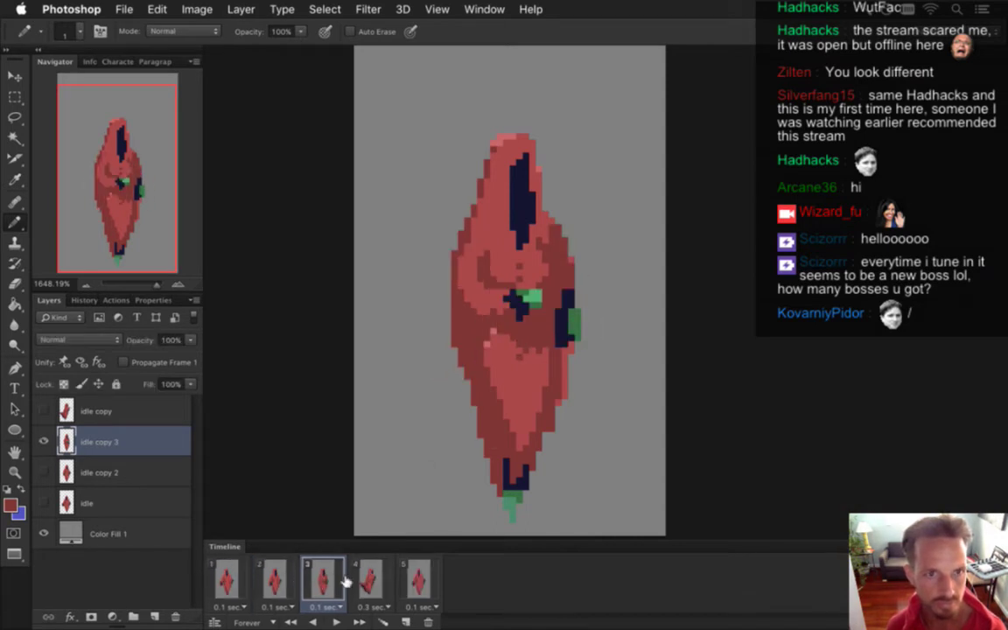
click(375, 577)
click(324, 577)
click(274, 578)
click(324, 578)
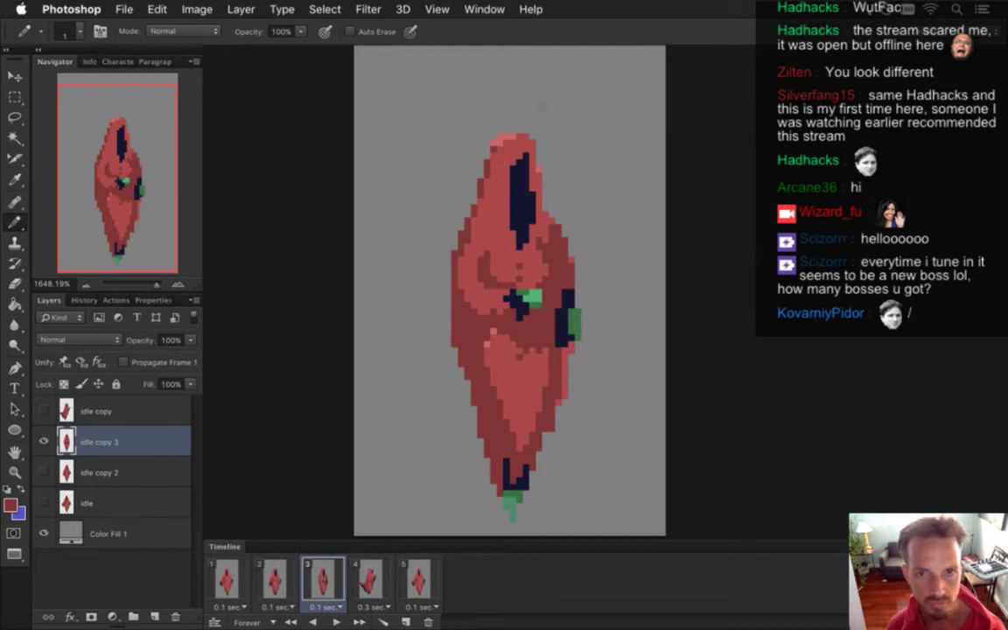
drag(519, 162, 515, 229)
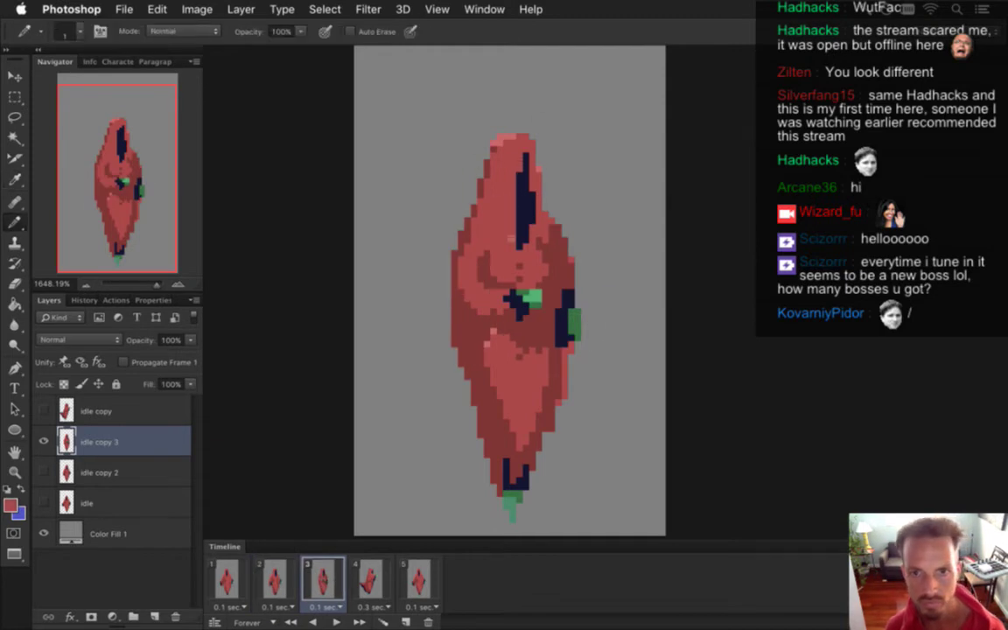
alt+click(518, 179)
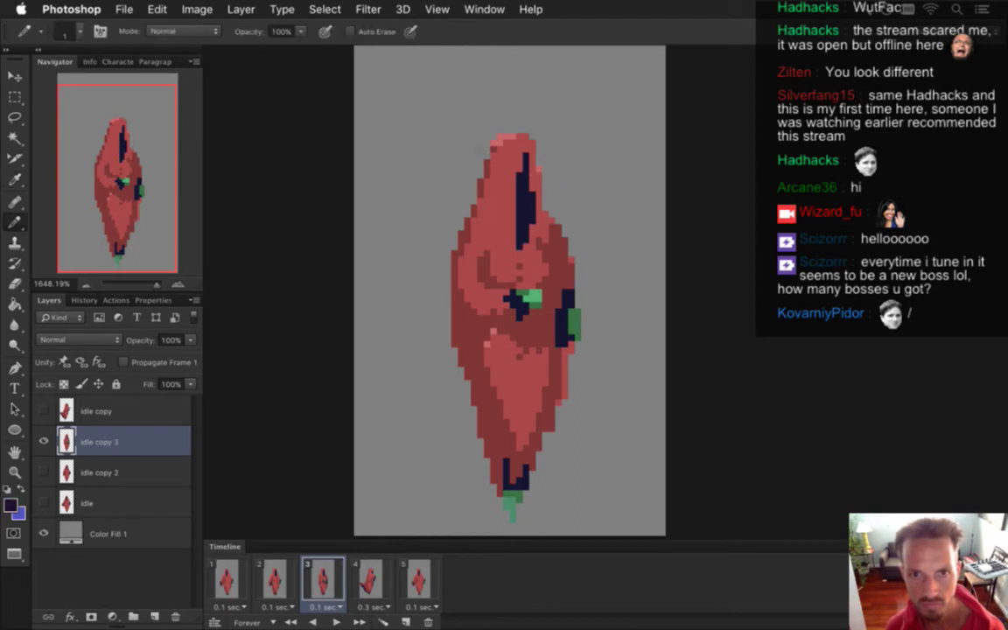
Shift the top part of the hood one pixel to the right, then deselect.
key(m)
mouse_move(486, 102)
mouse_down()
mouse_move(545, 179)
mouse_move(544, 229)
mouse_up()
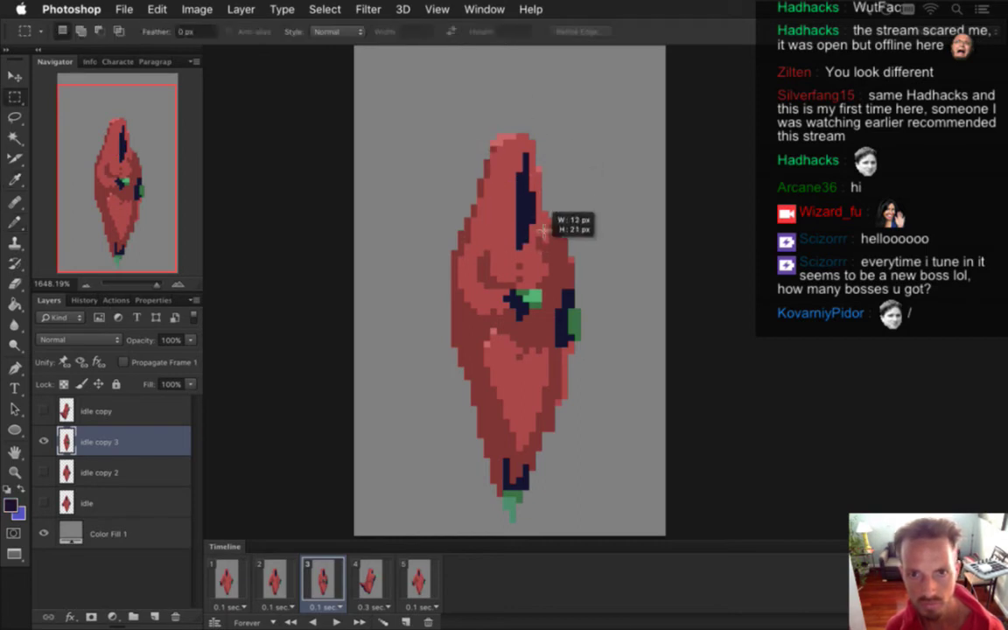
key(v)
key(Right)
key(ctrl+d)
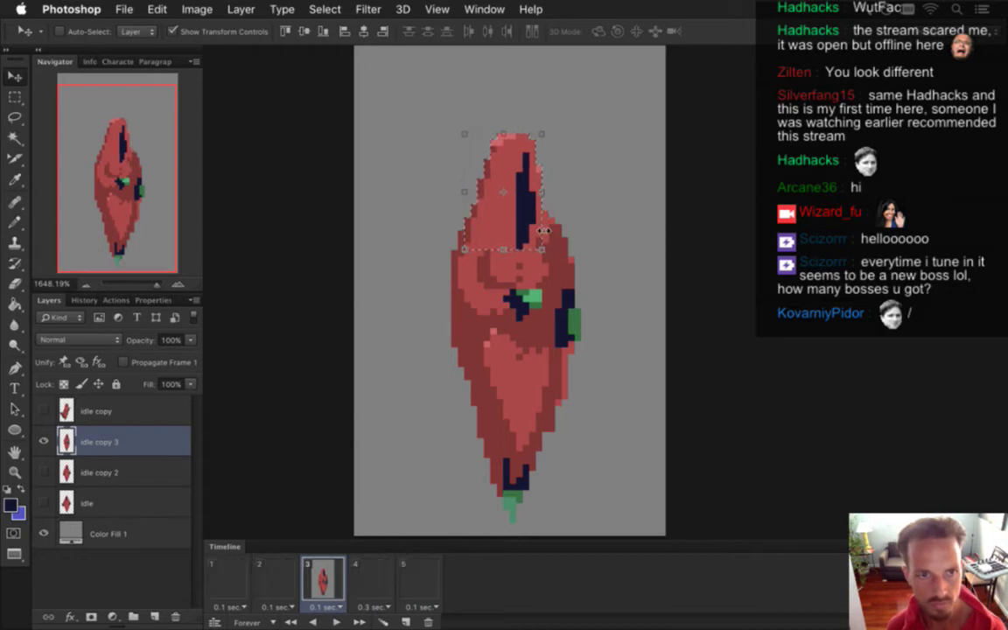
key(m)
Compare frame 3 against frames 4 and 2, then take the hood's red for pencilling.
click(360, 581)
click(337, 573)
click(360, 581)
click(336, 569)
click(279, 579)
click(317, 586)
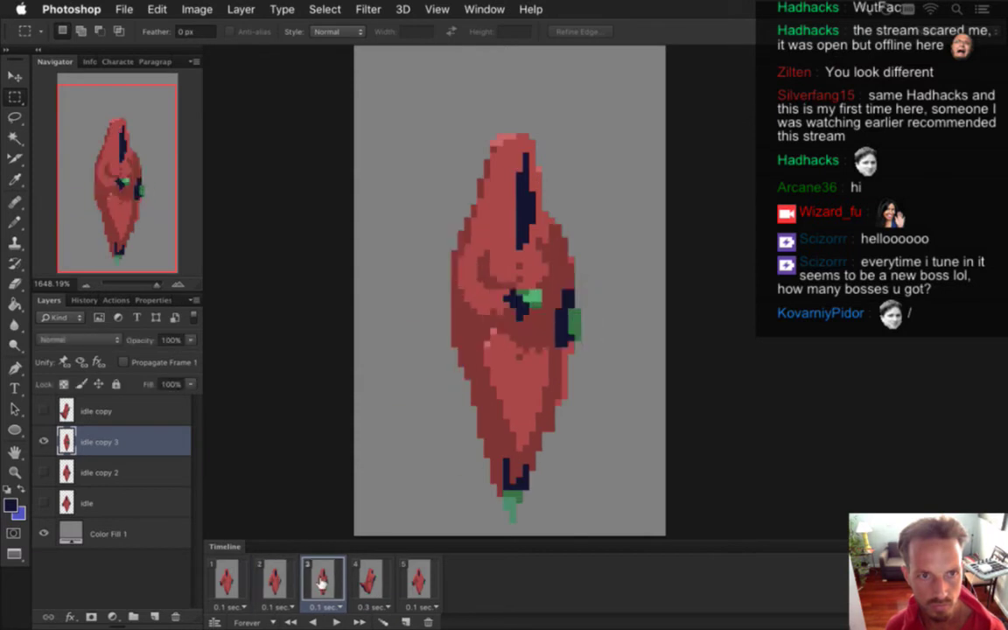
click(276, 581)
click(322, 584)
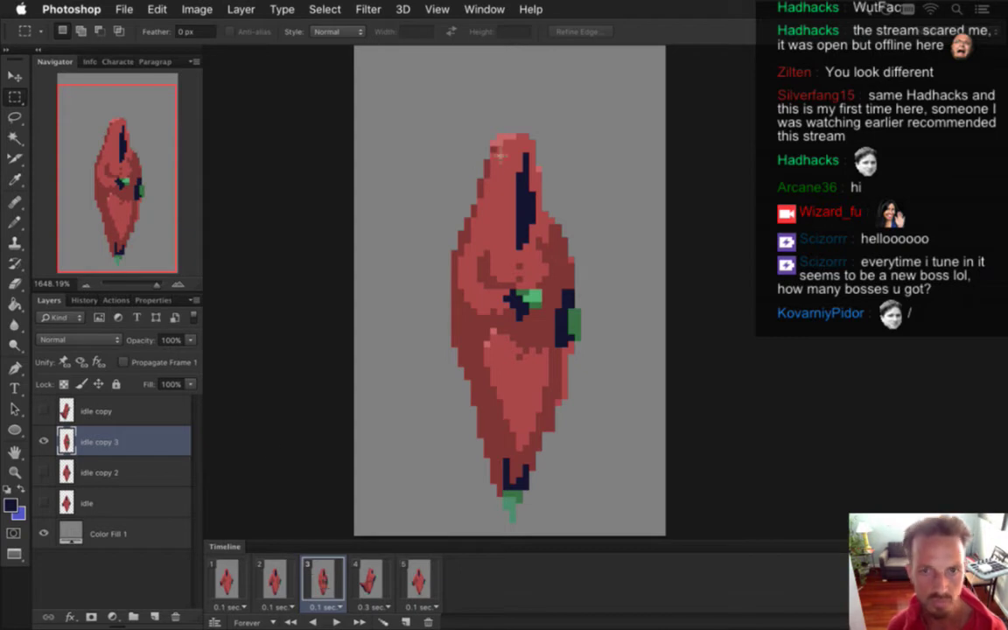
key(b)
alt+click(444, 160)
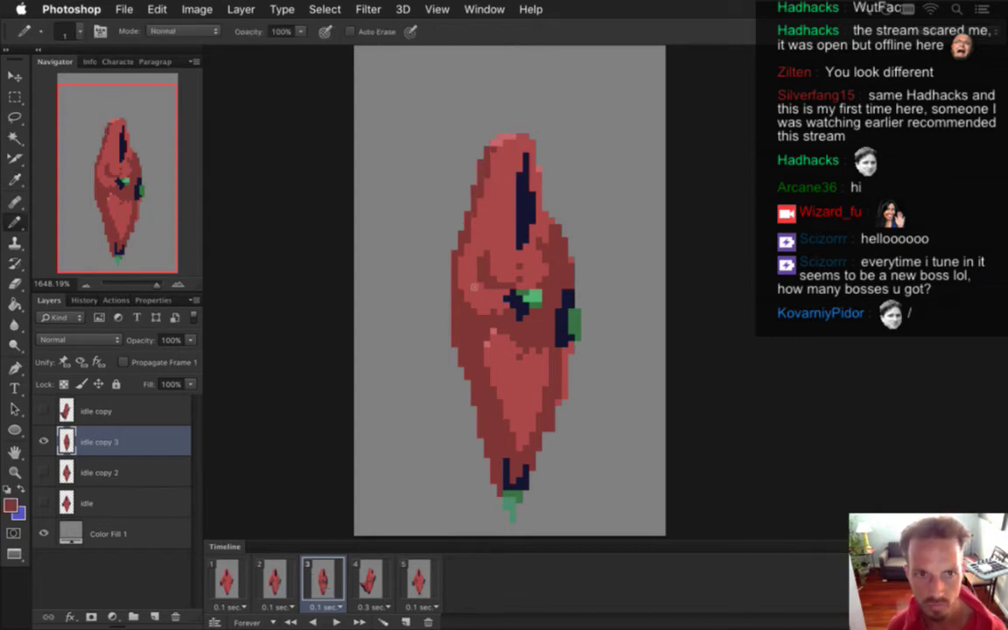
Step through frames 2, 3 and 4 to check the poses, ending on frame 3.
click(277, 581)
click(324, 579)
click(366, 580)
click(324, 580)
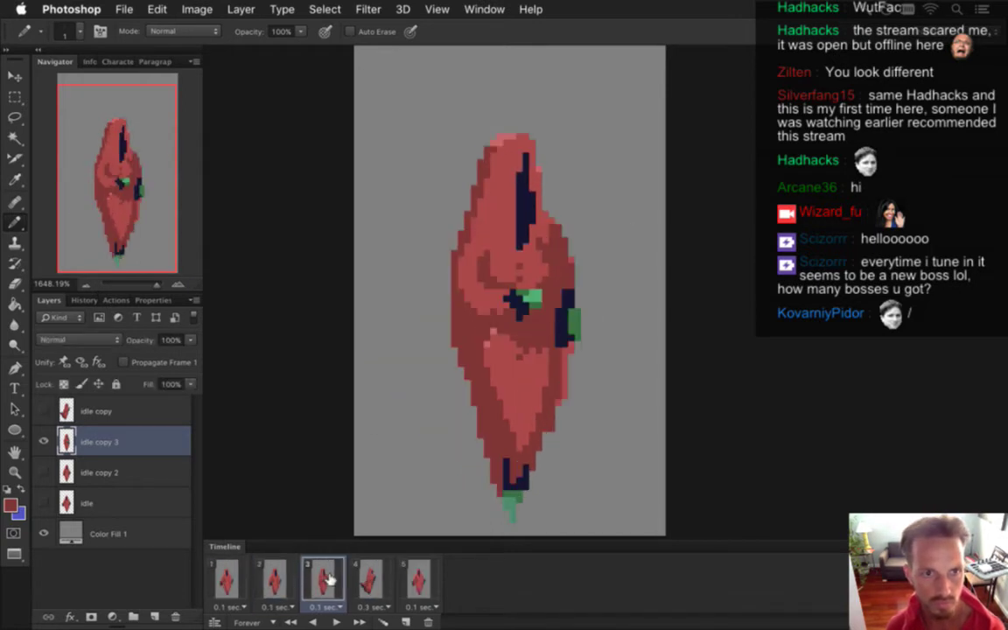
click(293, 582)
click(317, 580)
click(368, 579)
click(324, 580)
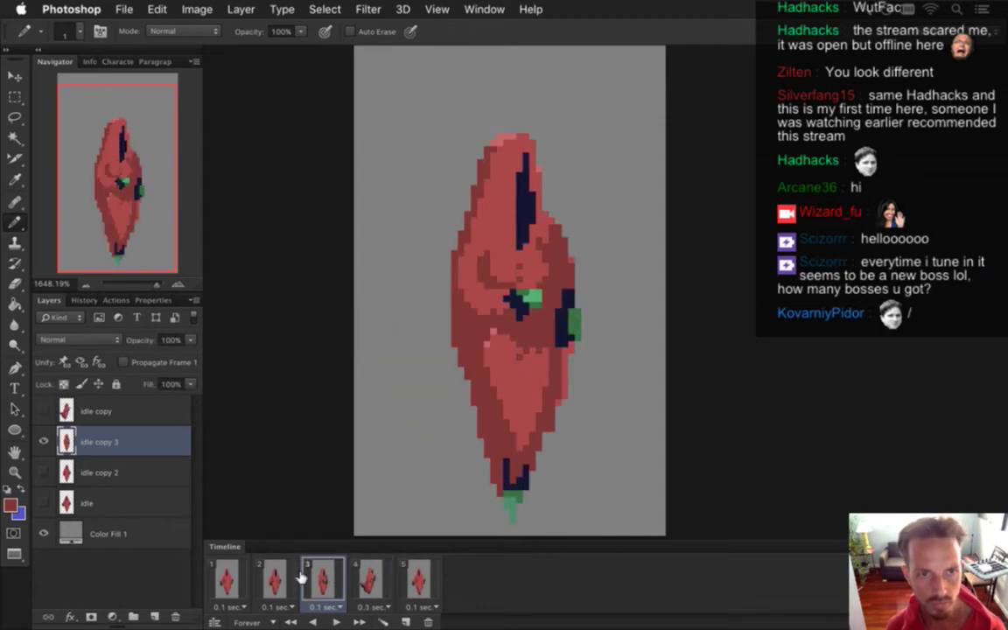
click(364, 579)
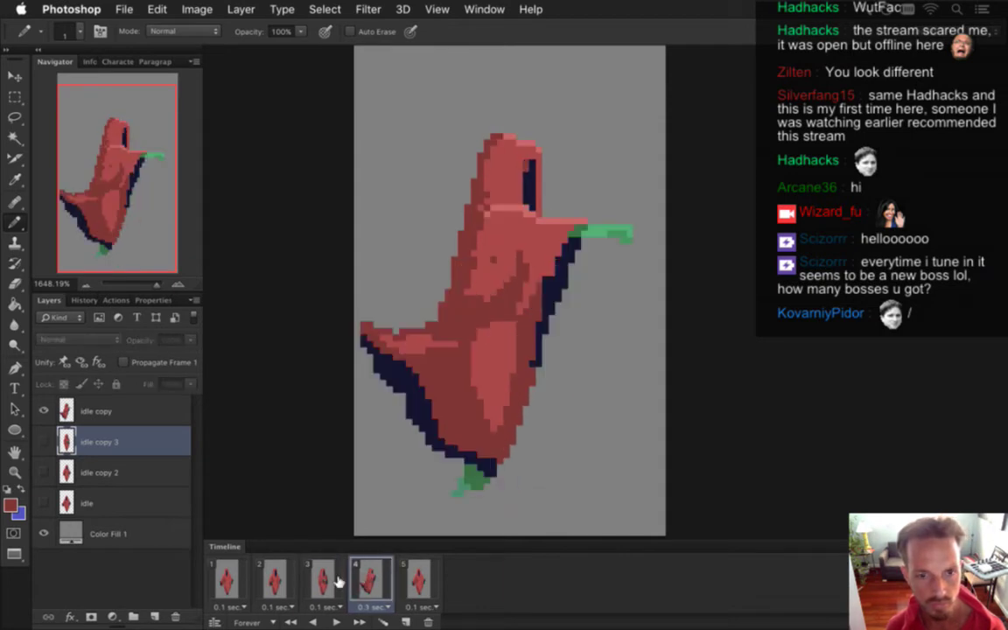
click(322, 580)
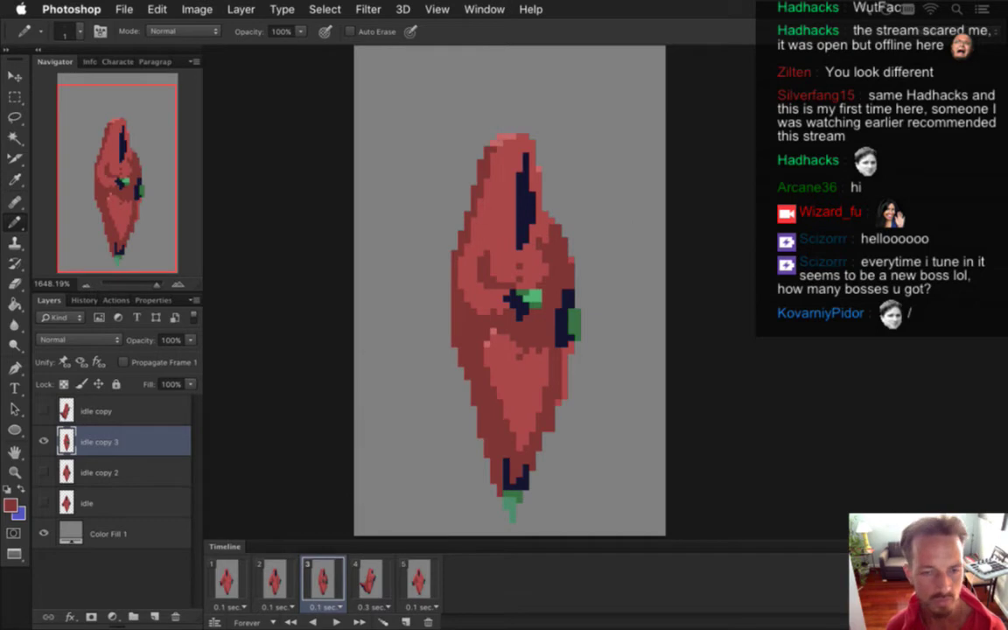
Pencil darker red pixels onto the hood tip and sample a hood colour.
key(i)
key(e)
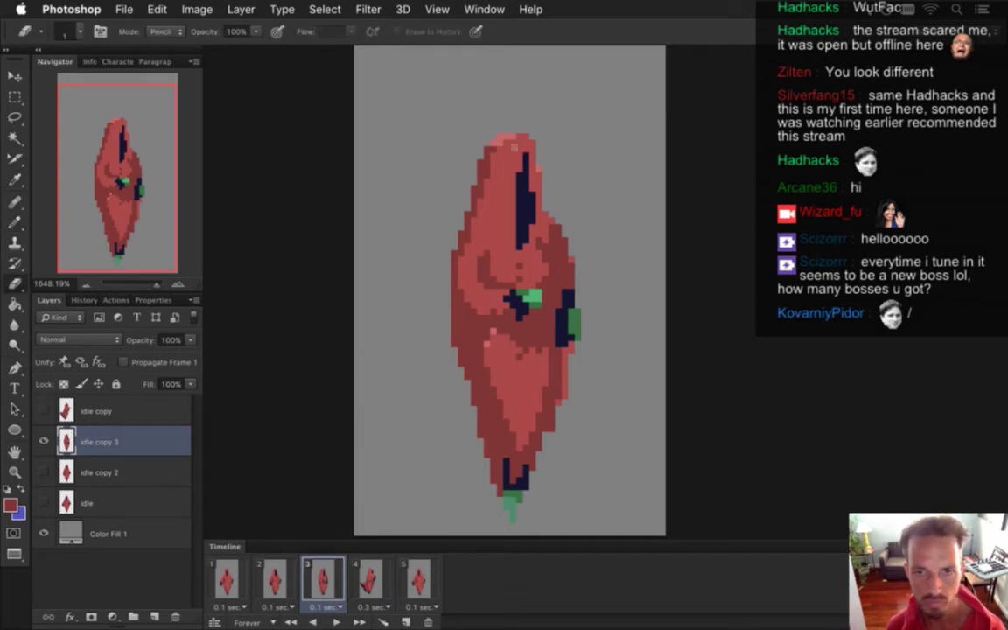
key(b)
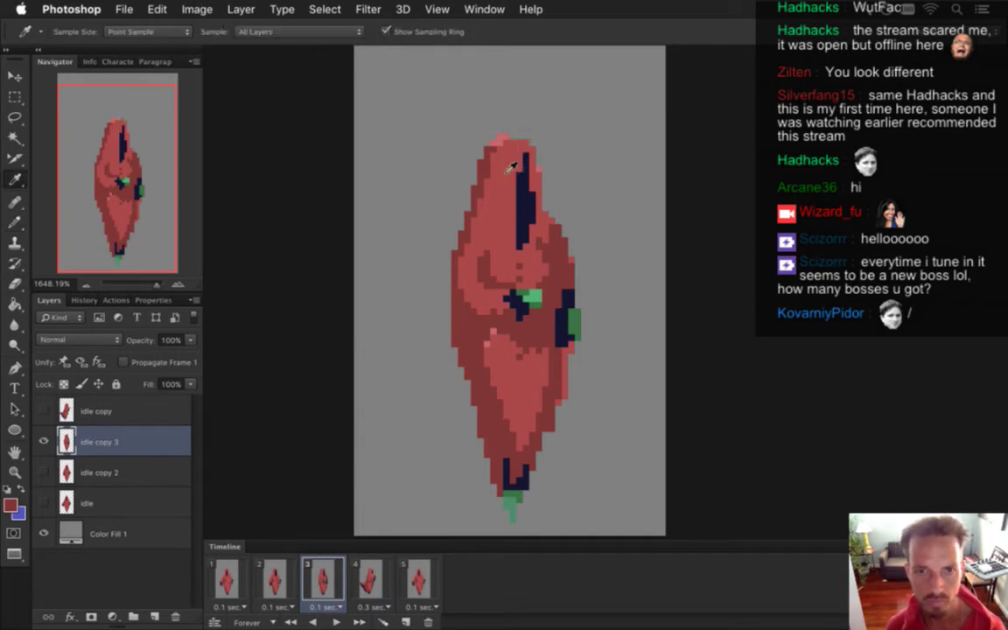
click(496, 136)
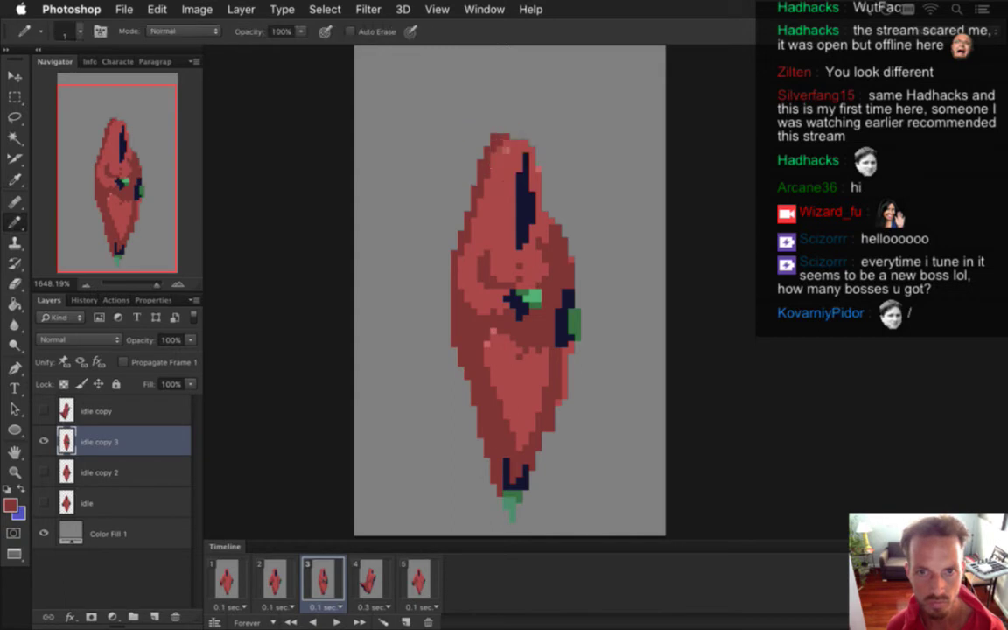
alt+click(491, 160)
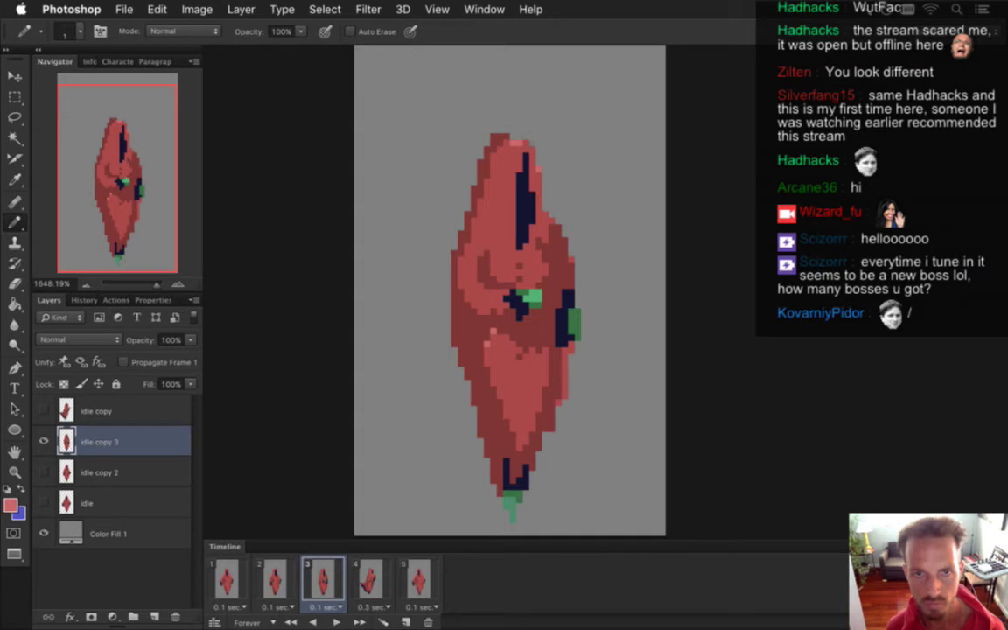
Show frame 2's front-facing pose and make the idle copy 2 layer active.
click(353, 577)
click(309, 583)
click(274, 584)
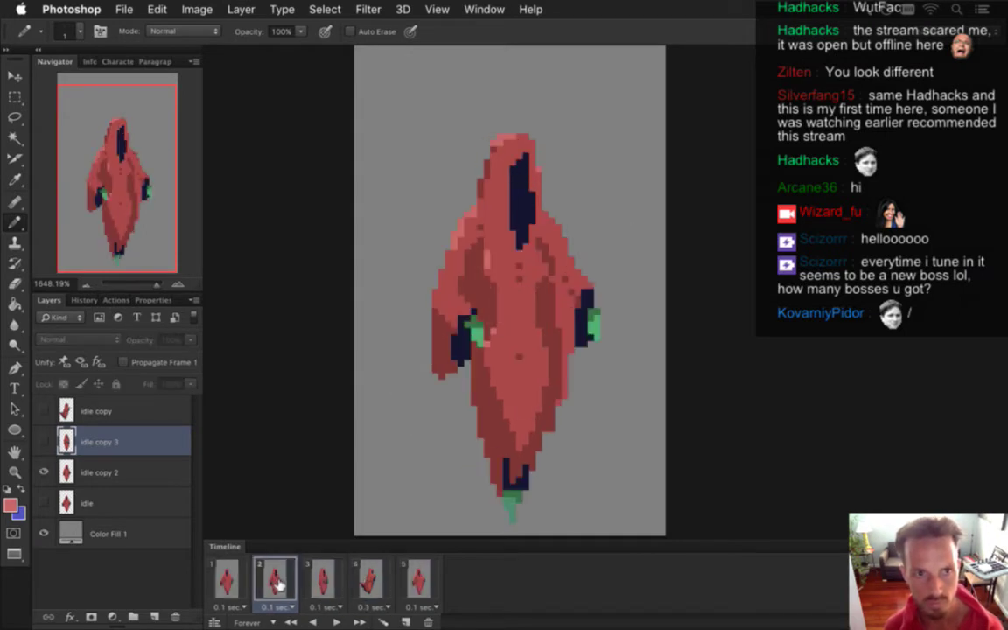
click(229, 580)
click(273, 581)
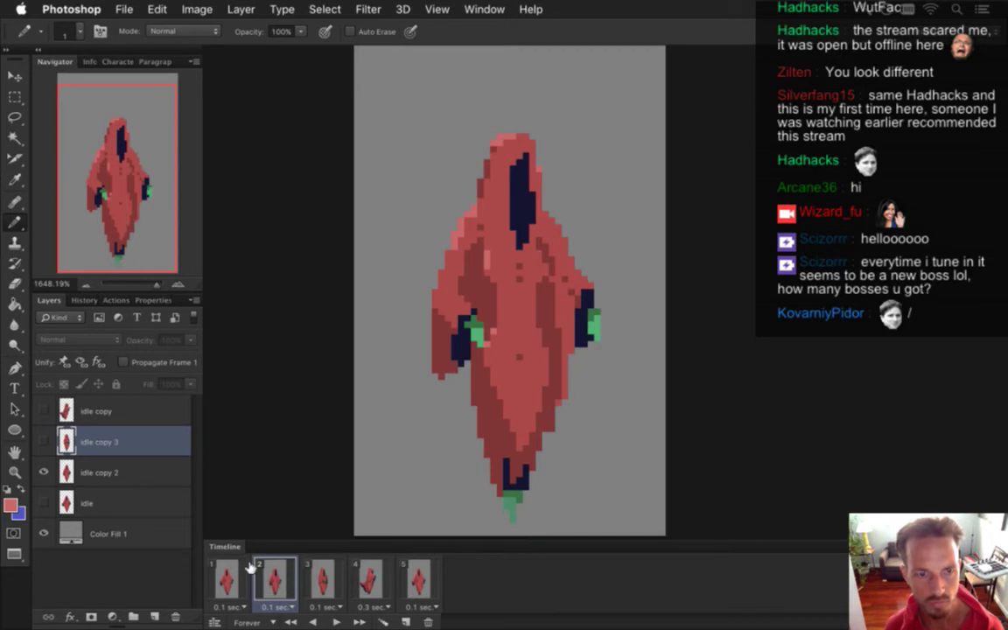
click(105, 472)
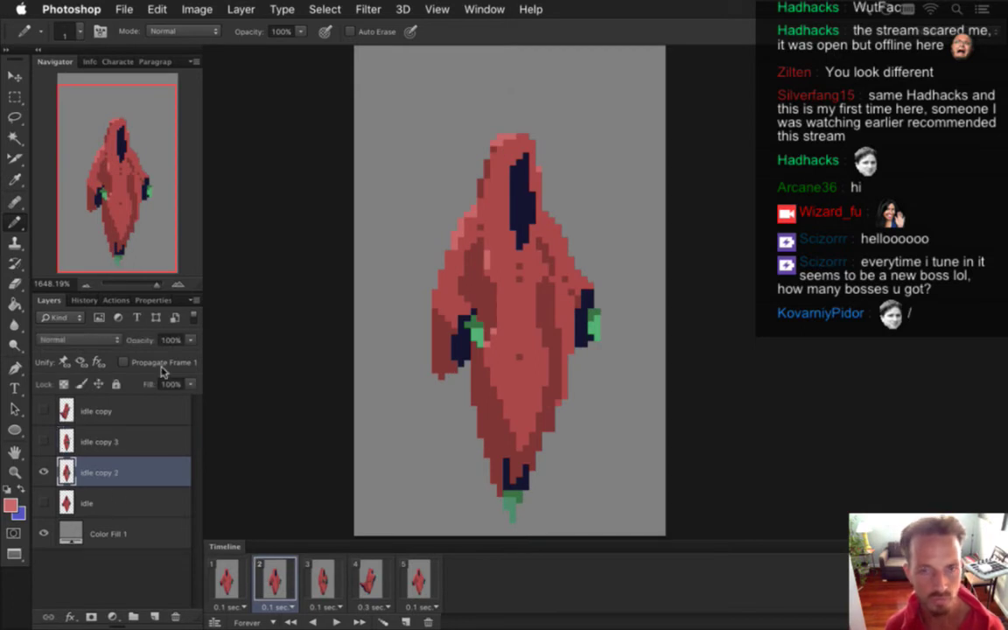
Pencil salmon highlights along the hood's top-left using sampled hood reds, then save.
key(i)
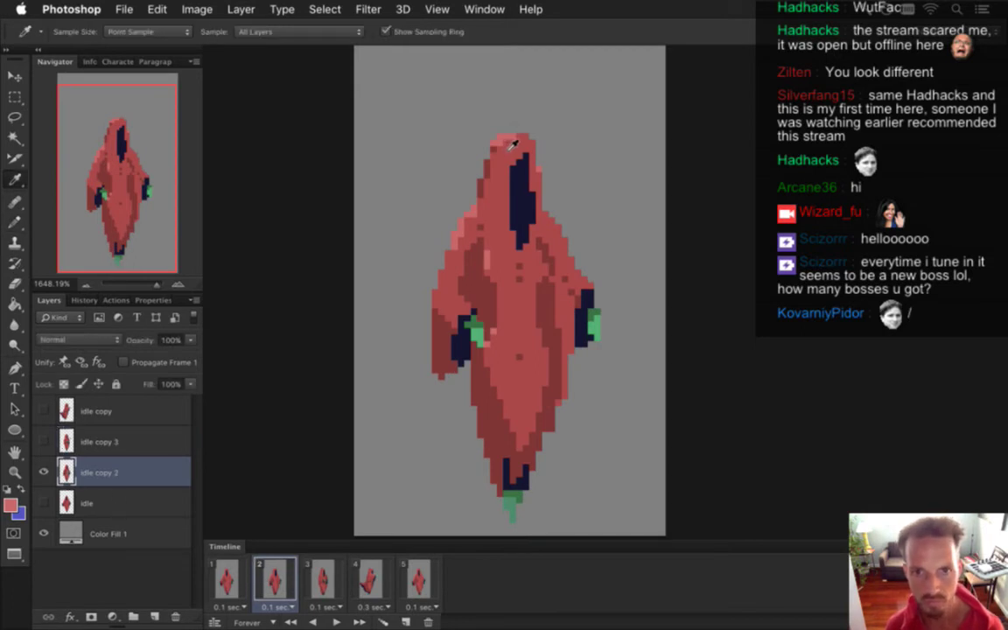
key(b)
alt+click(495, 155)
alt+click(464, 139)
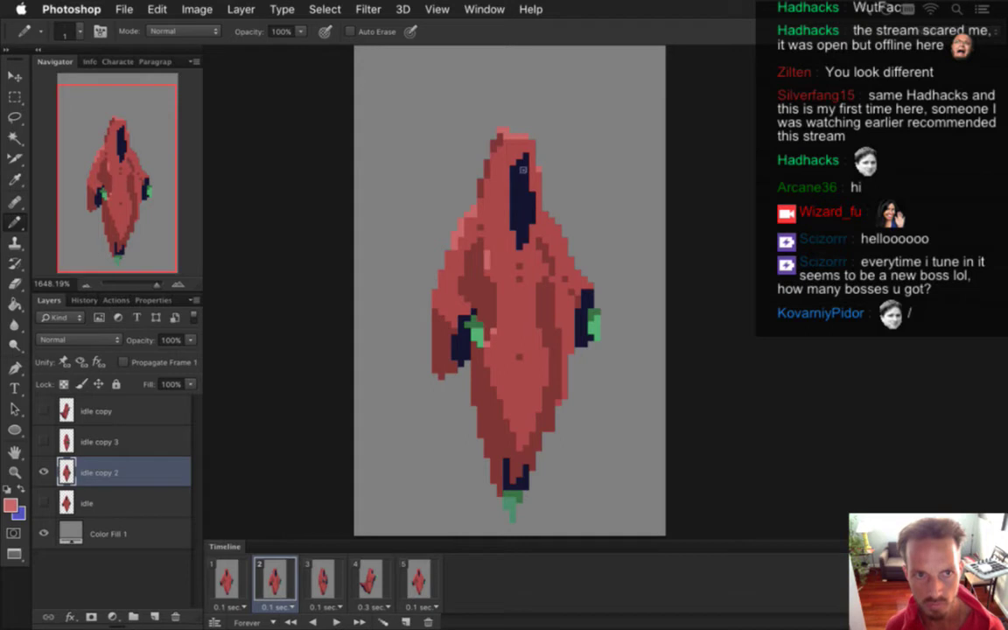
alt+click(458, 133)
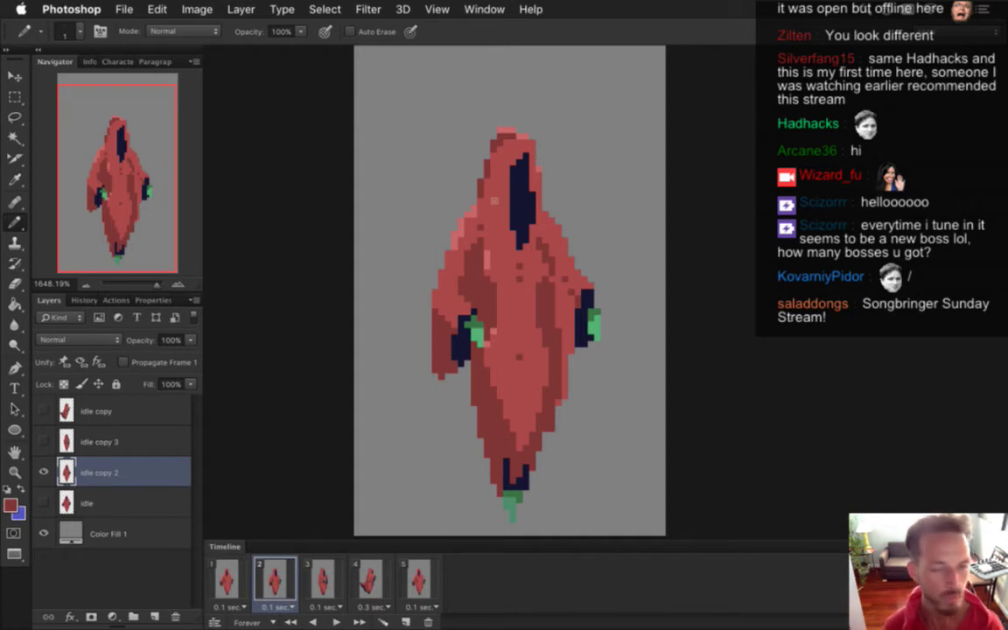
key(alt)
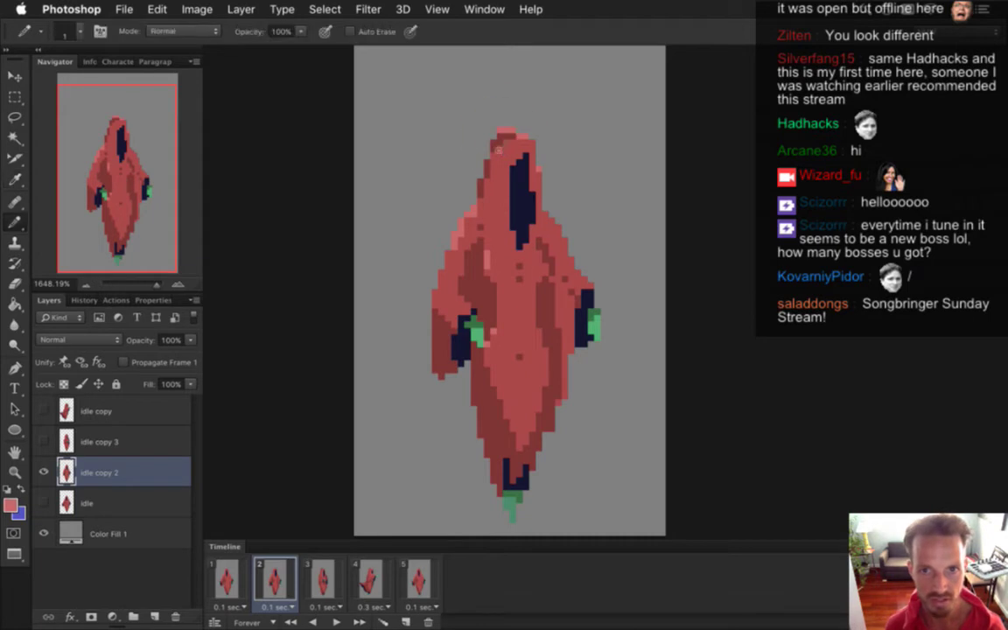
key(alt)
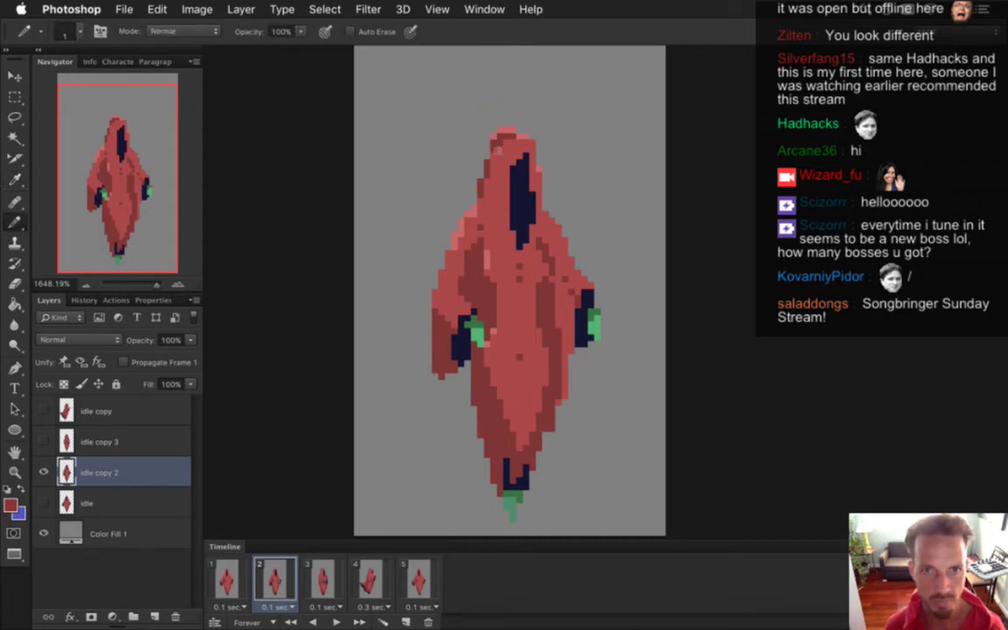
key(alt)
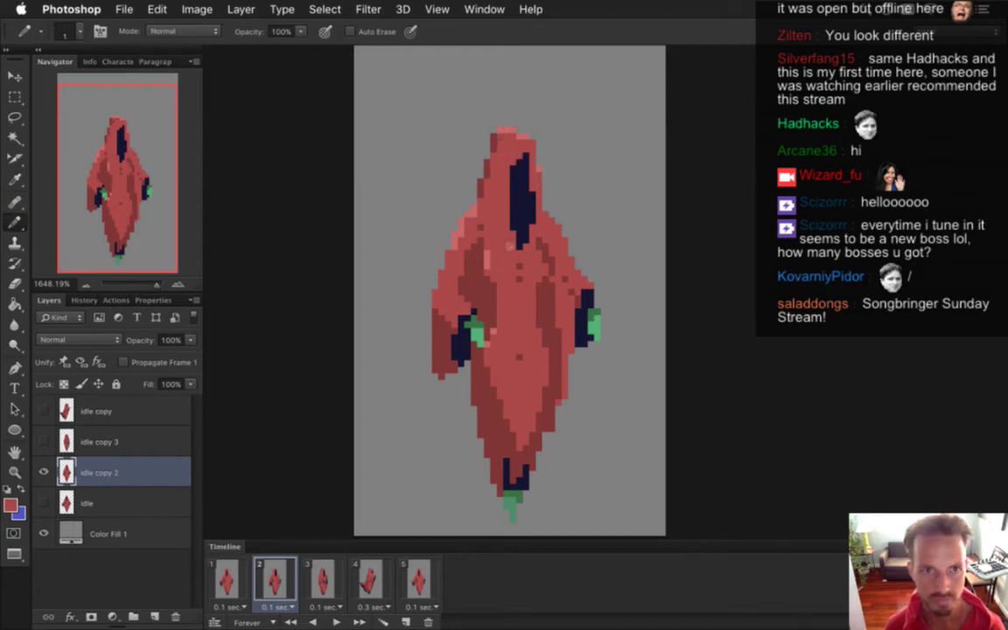
key(super+s)
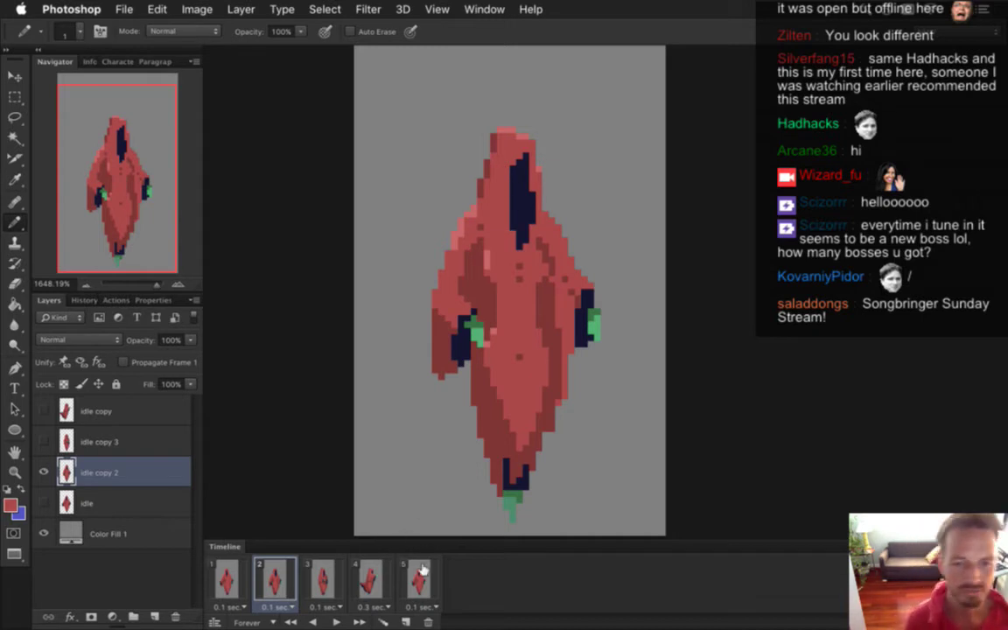
Flip through frames 2, 3 and 4 to compare the idle poses.
click(322, 580)
click(288, 593)
click(317, 588)
click(359, 591)
click(322, 591)
click(285, 595)
click(329, 598)
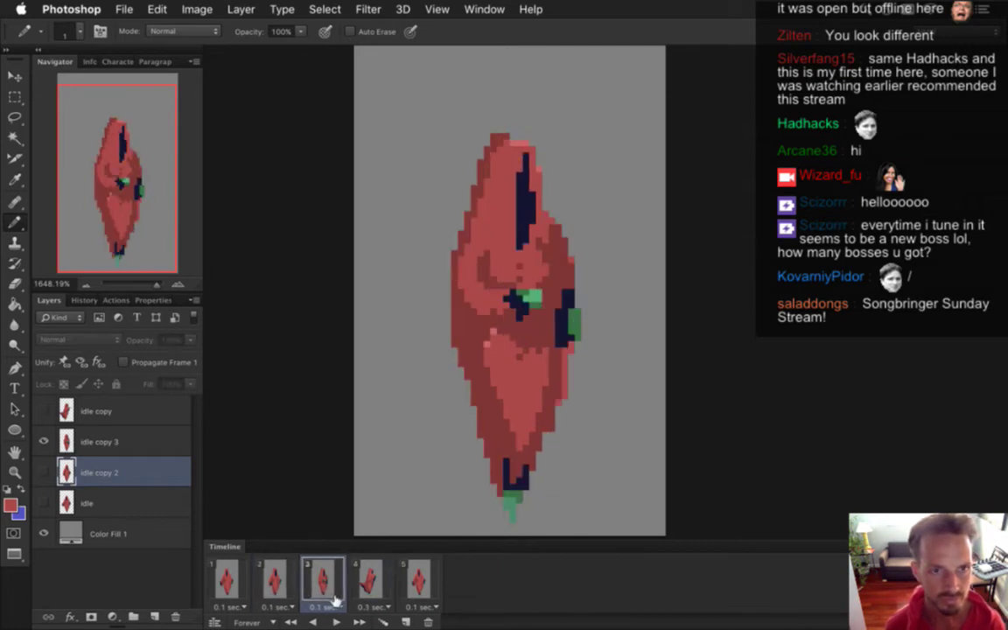
click(366, 581)
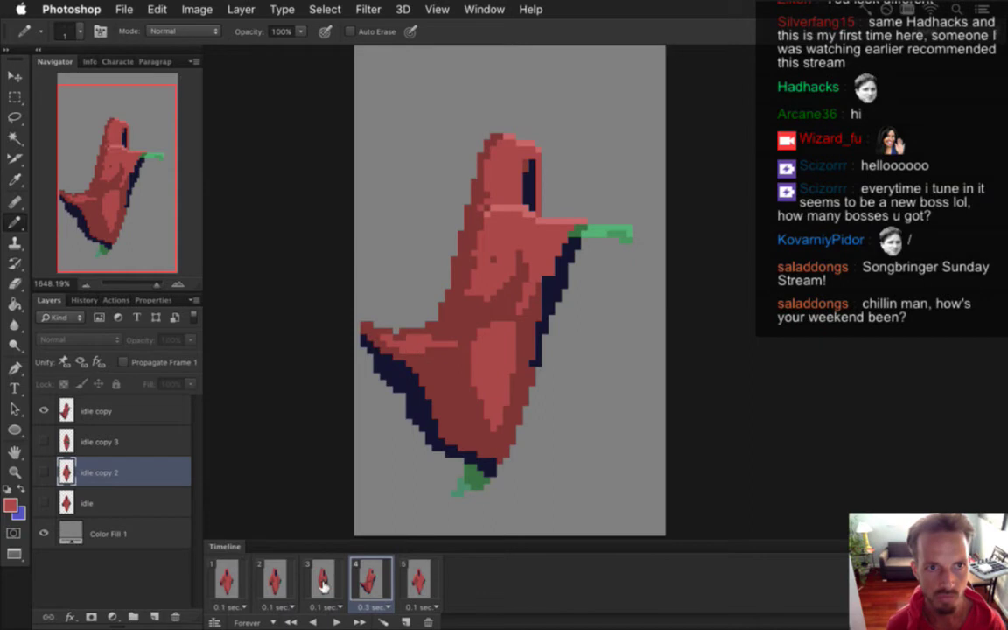
click(325, 586)
click(275, 584)
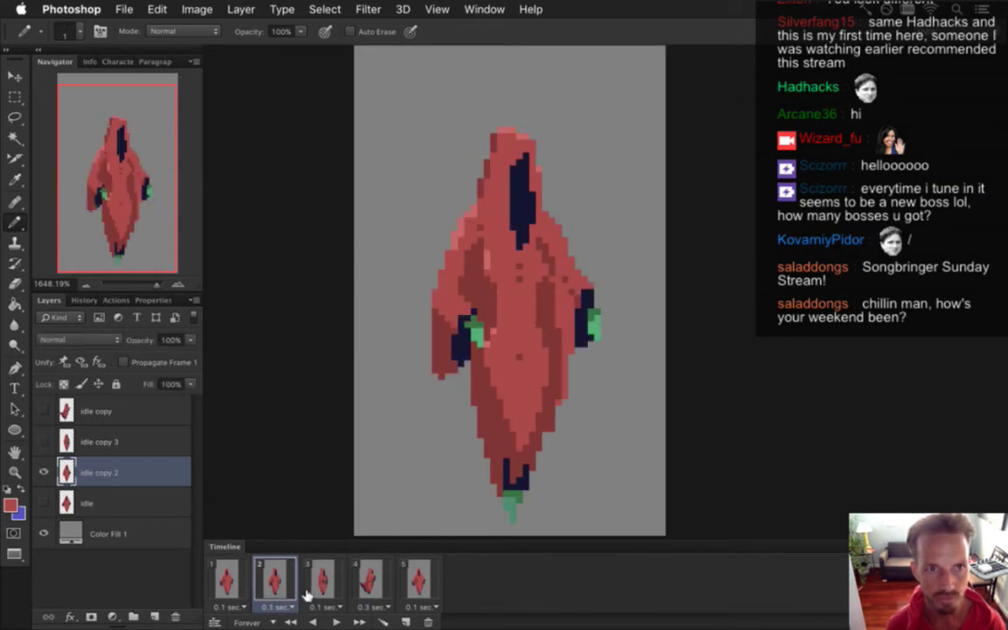
click(323, 576)
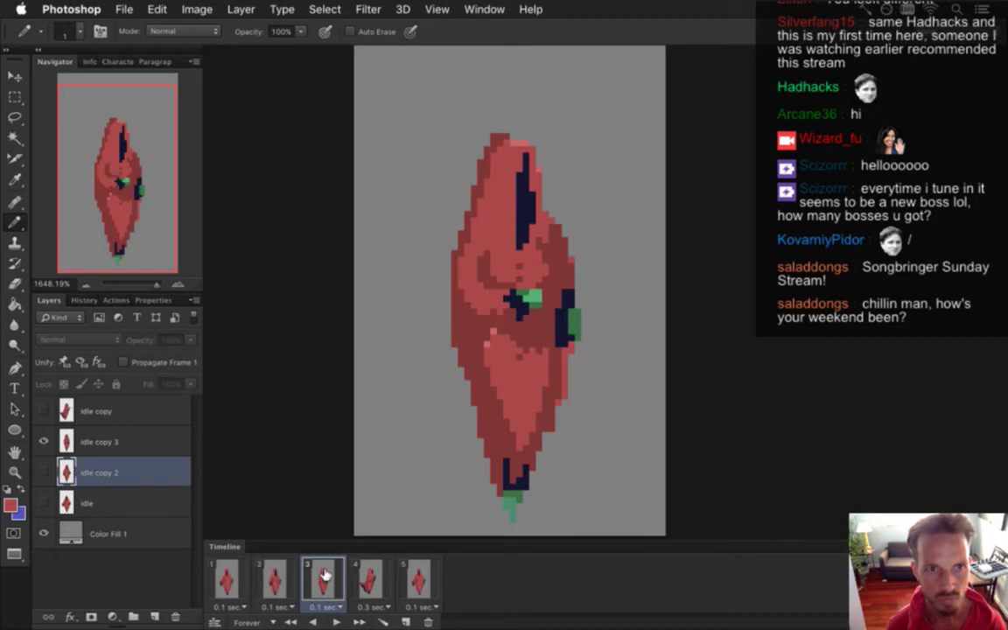
click(273, 579)
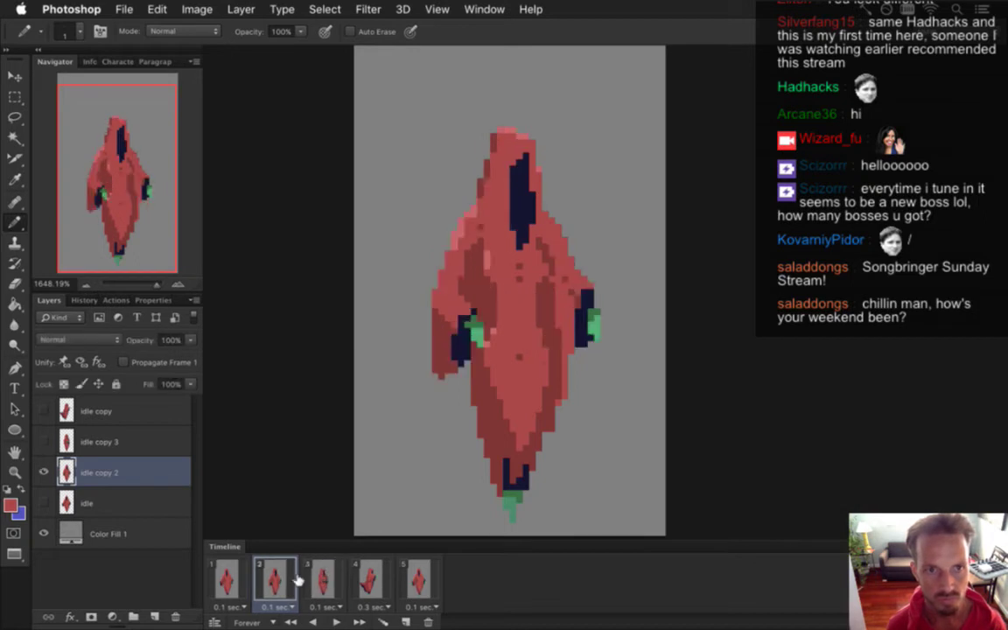
click(367, 579)
click(274, 579)
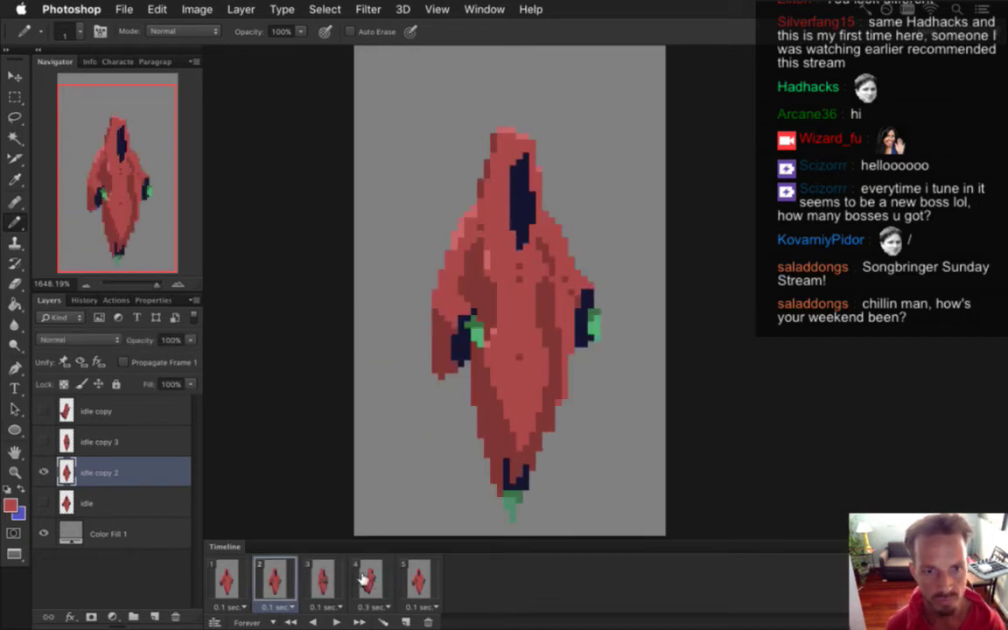
click(368, 579)
click(282, 582)
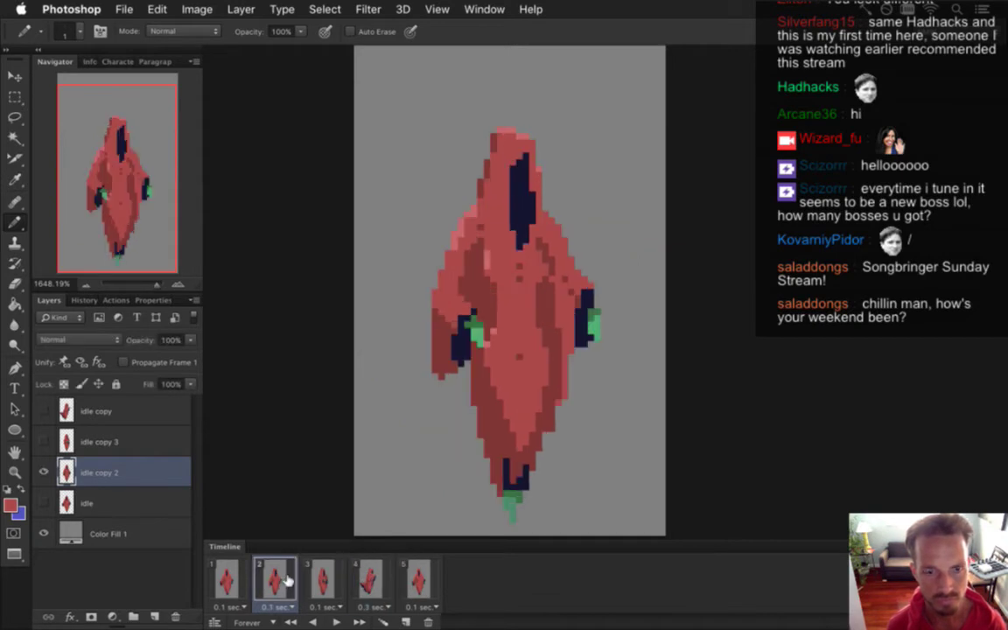
click(360, 621)
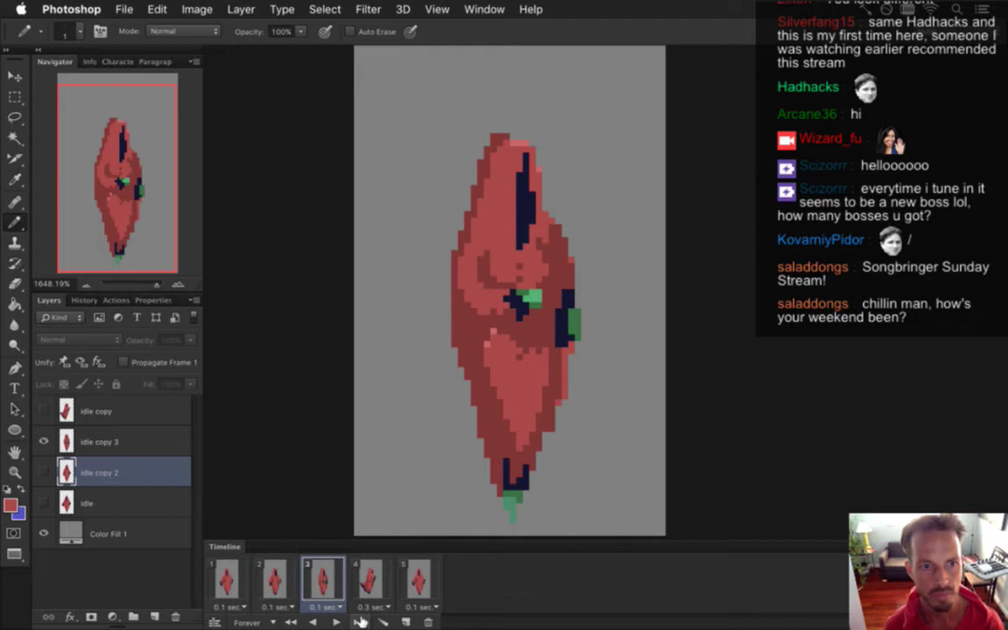
Remove an extra frame and duplicate the side-facing pose frame.
click(430, 621)
click(274, 579)
click(360, 575)
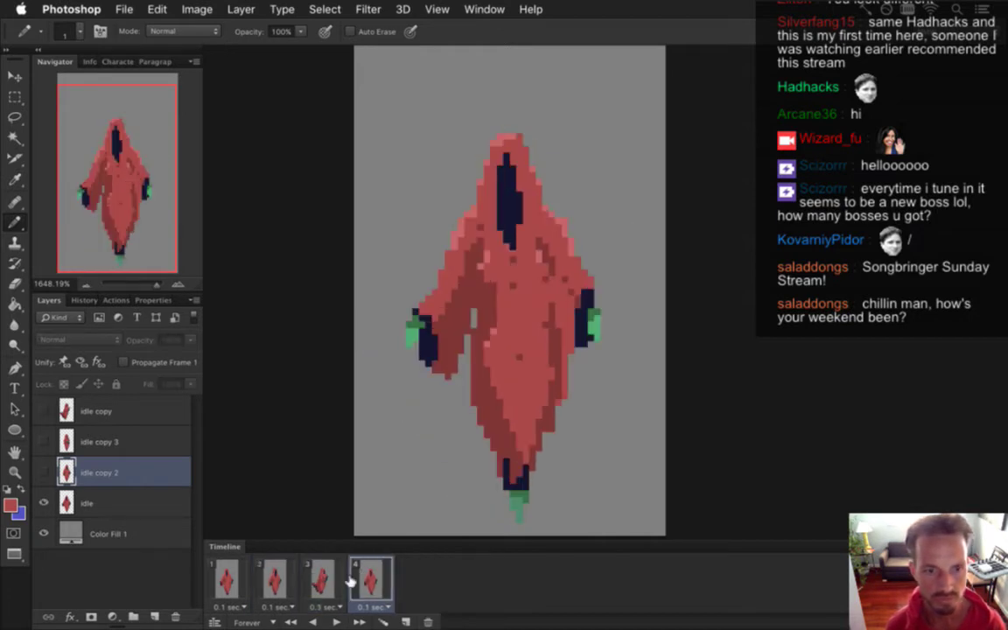
key(super+z)
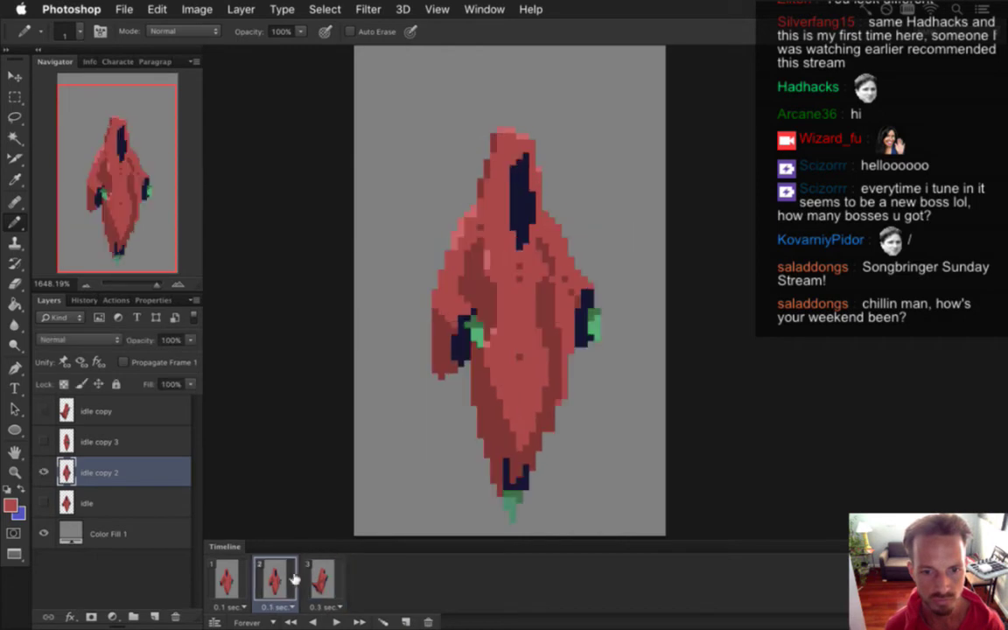
click(322, 578)
click(405, 621)
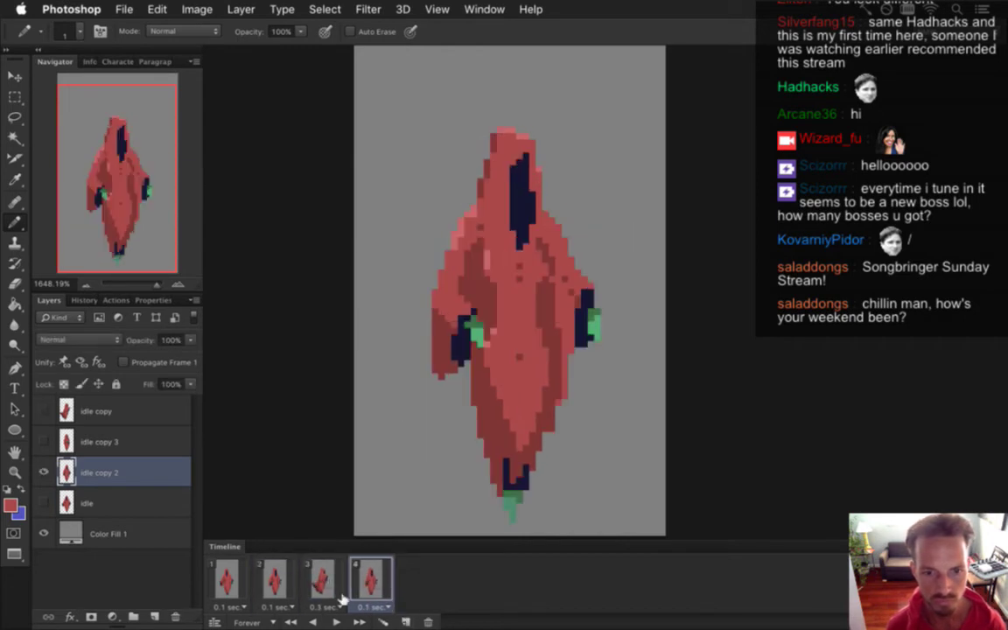
Preview the loop, delete the first frame, and replay the trimmed three-frame animation.
click(223, 575)
click(335, 622)
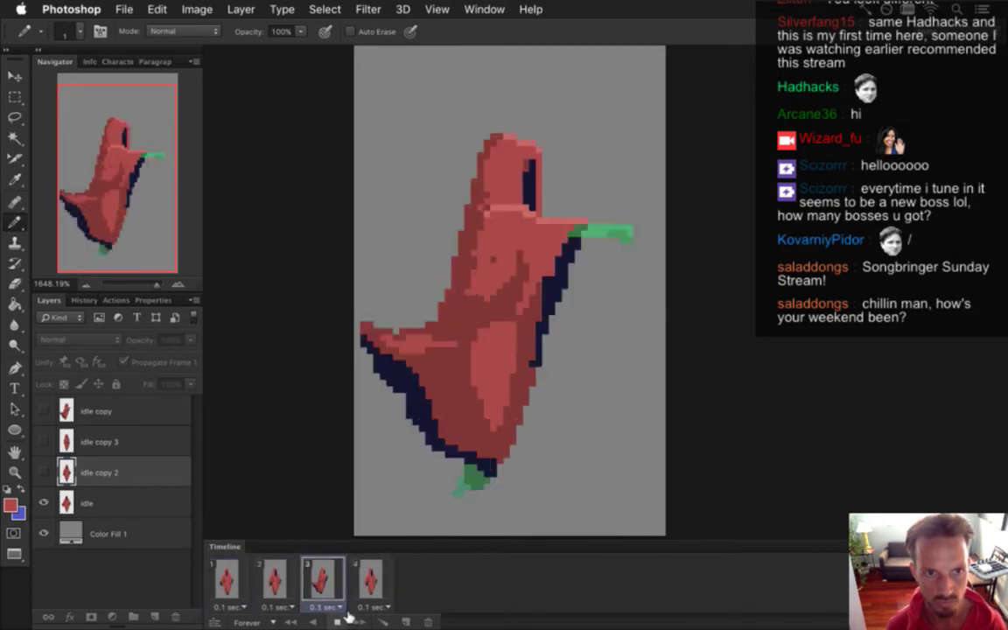
click(338, 622)
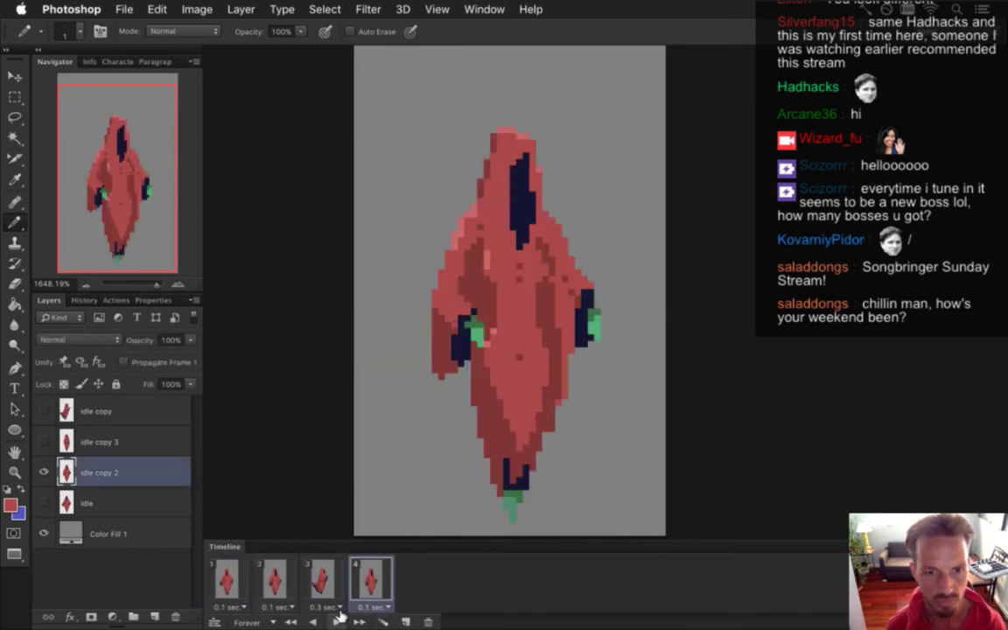
click(225, 578)
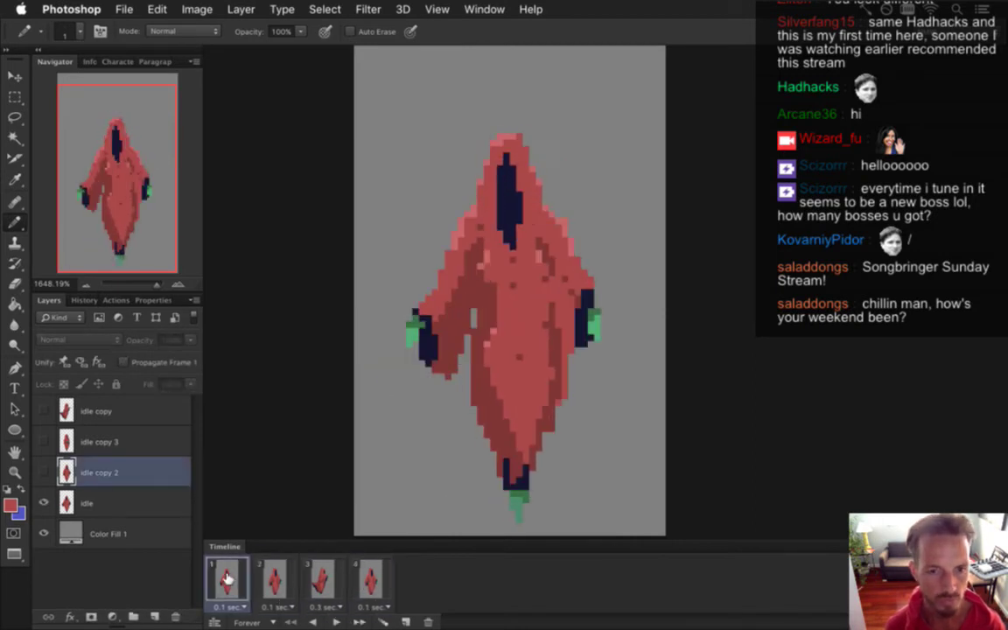
click(428, 622)
click(336, 622)
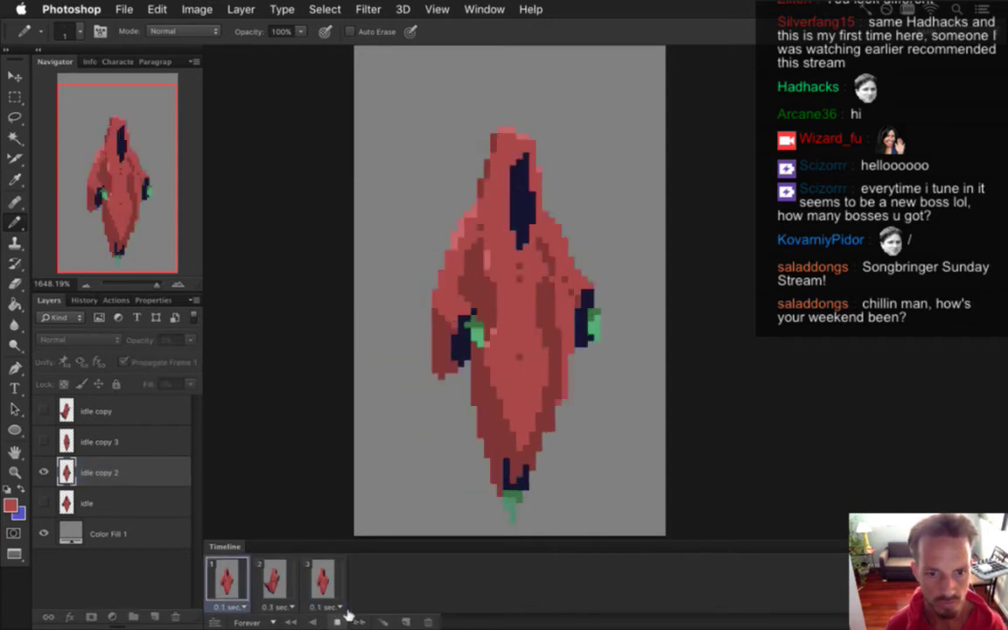
click(337, 621)
click(227, 581)
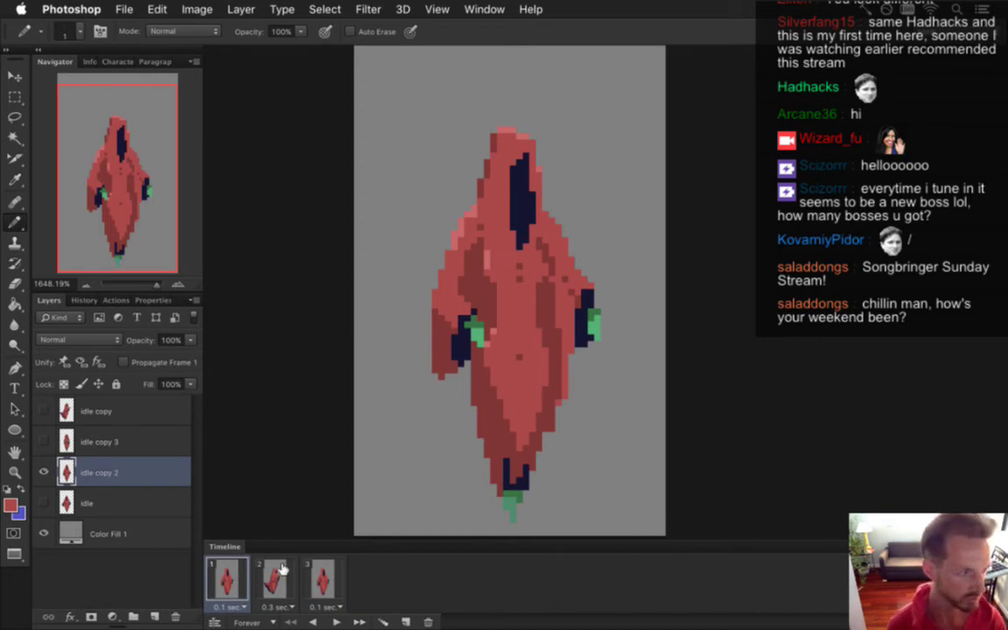
Render a first sequence, then select all frames and hide the grey Color Fill 1 layer.
key(super+alt+shift+r)
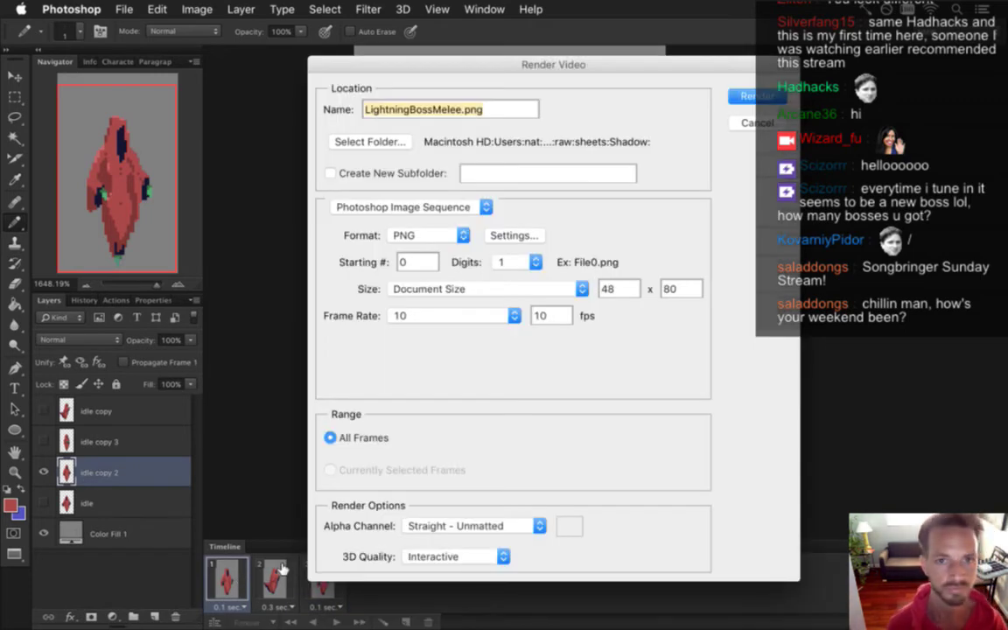
key(Return)
key(Return)
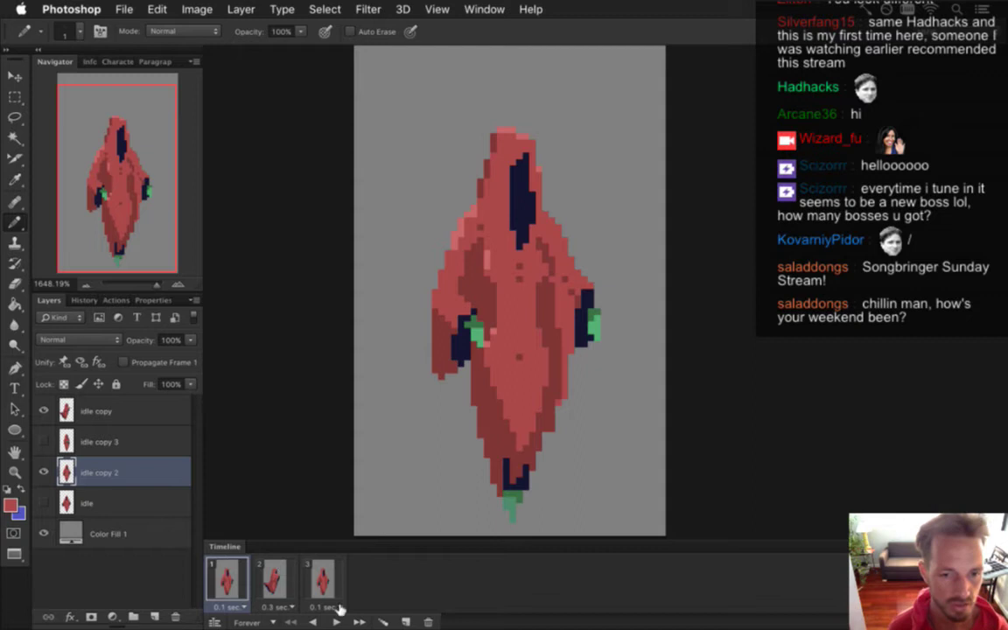
shift+click(302, 560)
click(45, 533)
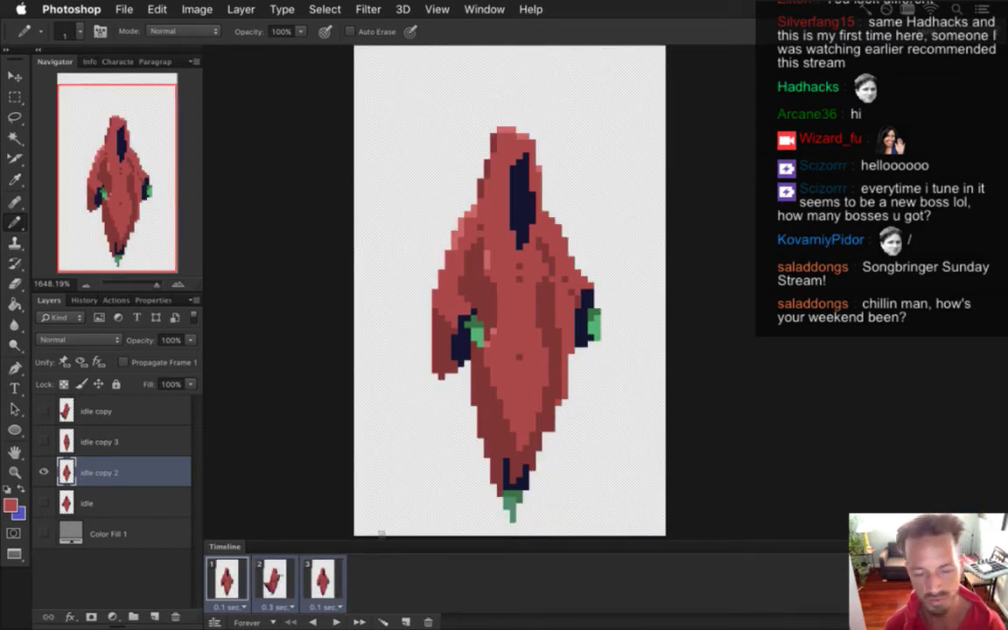
Re-render the transparent LightningBossMelee.png sequence, replacing the existing files.
key(super+alt+shift+r)
key(Return)
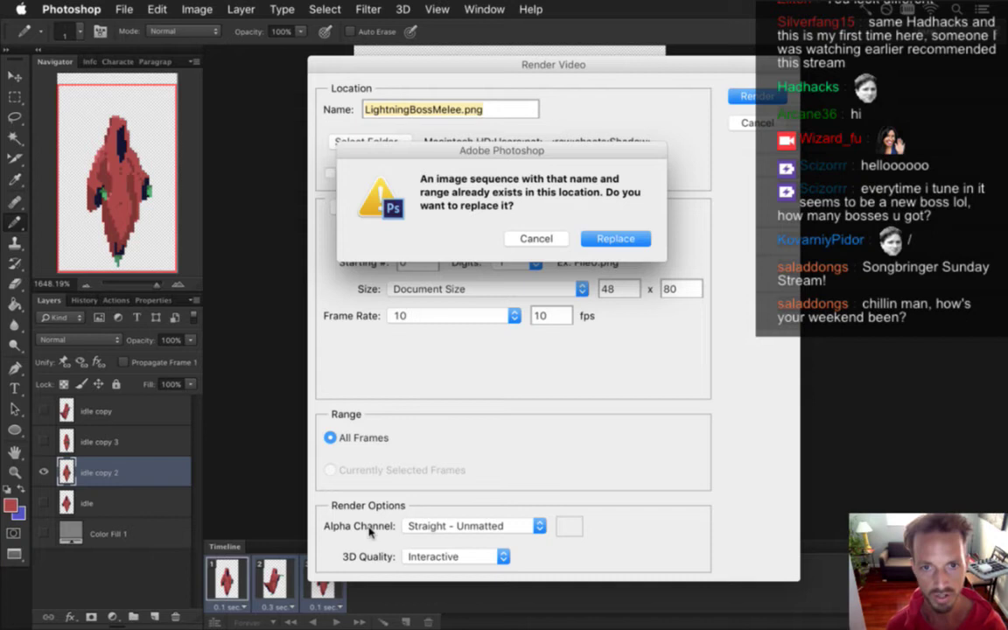
key(Return)
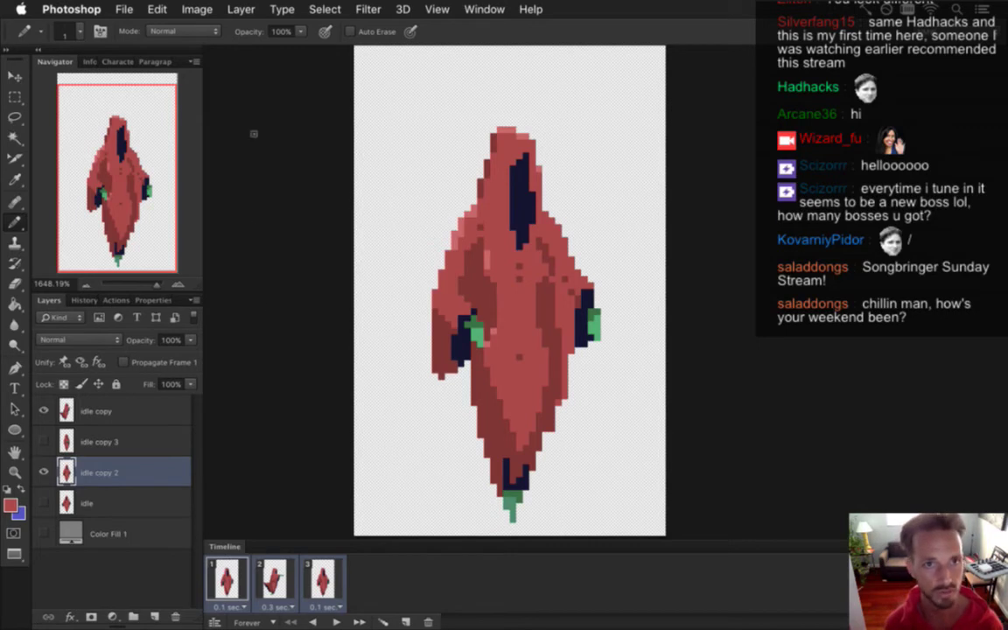
key(super+Tab)
key(super+Tab)
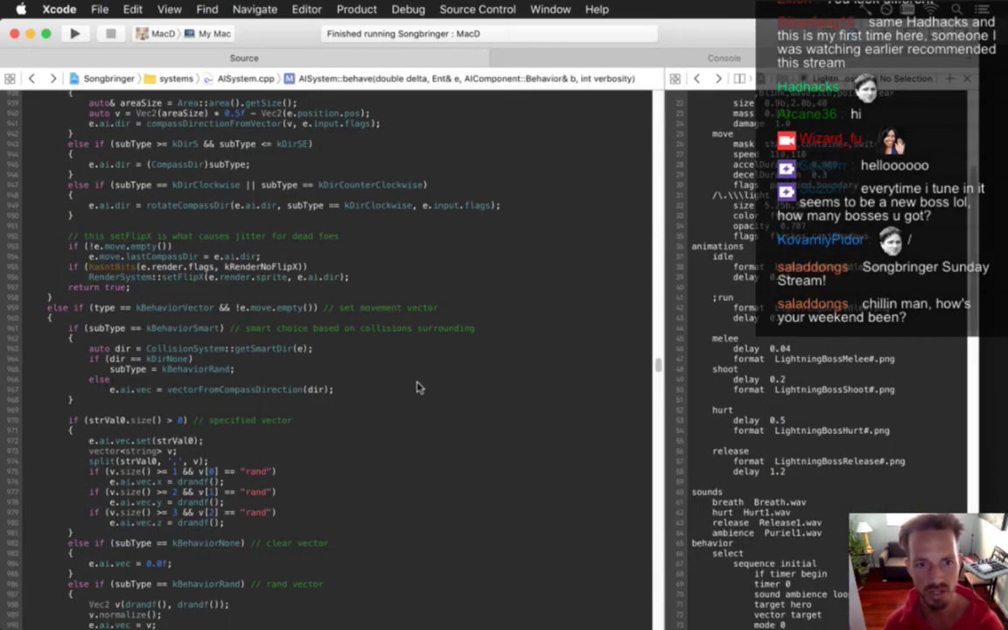
Bring Xcode forward and build and run Songbringer with Cmd-R.
click(420, 389)
click(432, 370)
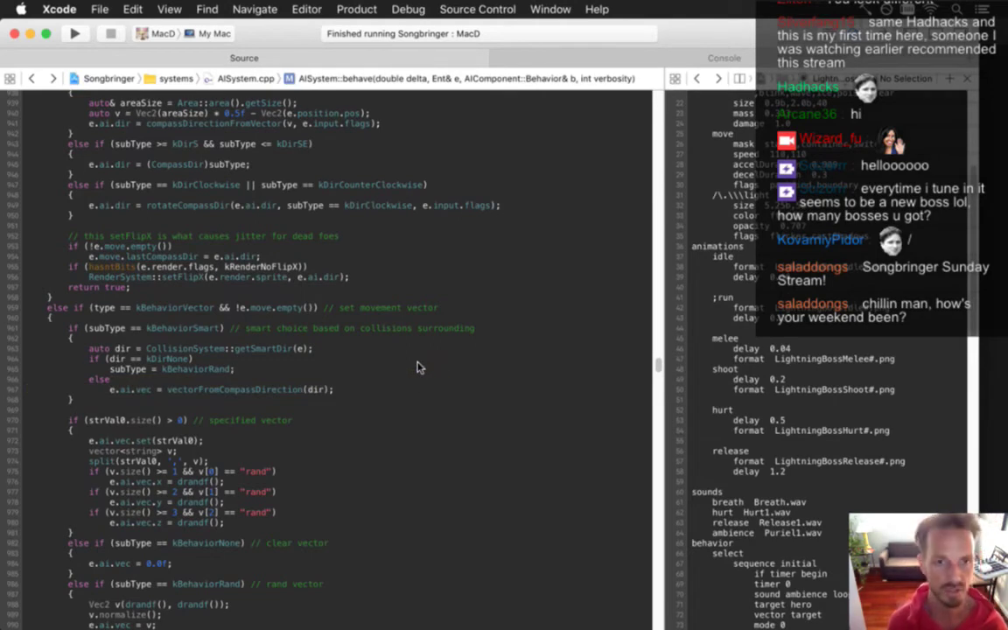
key(super+r)
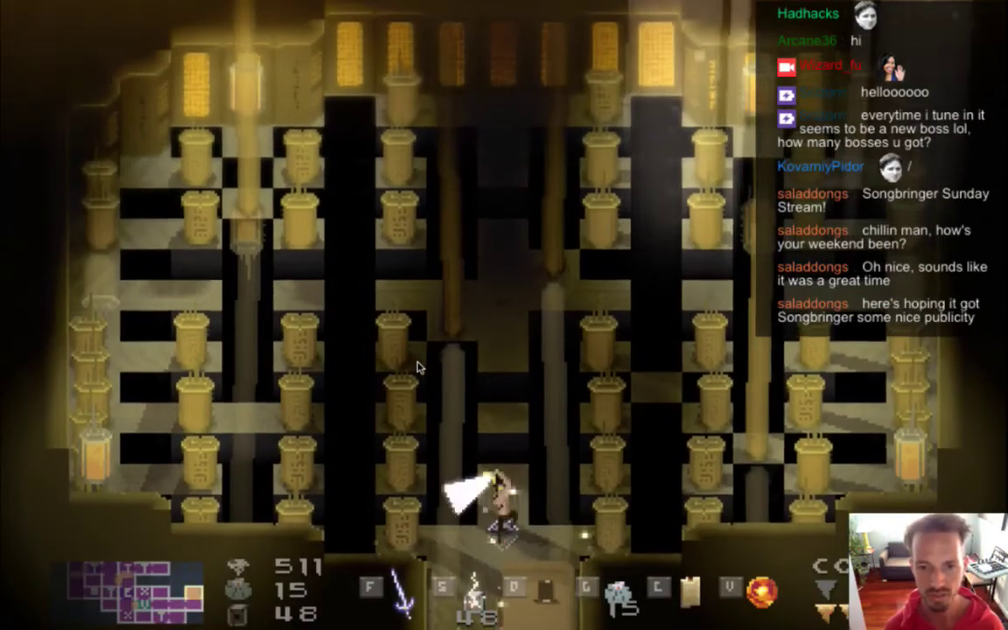
Walk the hero up the corridor and start sword-fighting the red hooded boss.
key(w)
key(w)
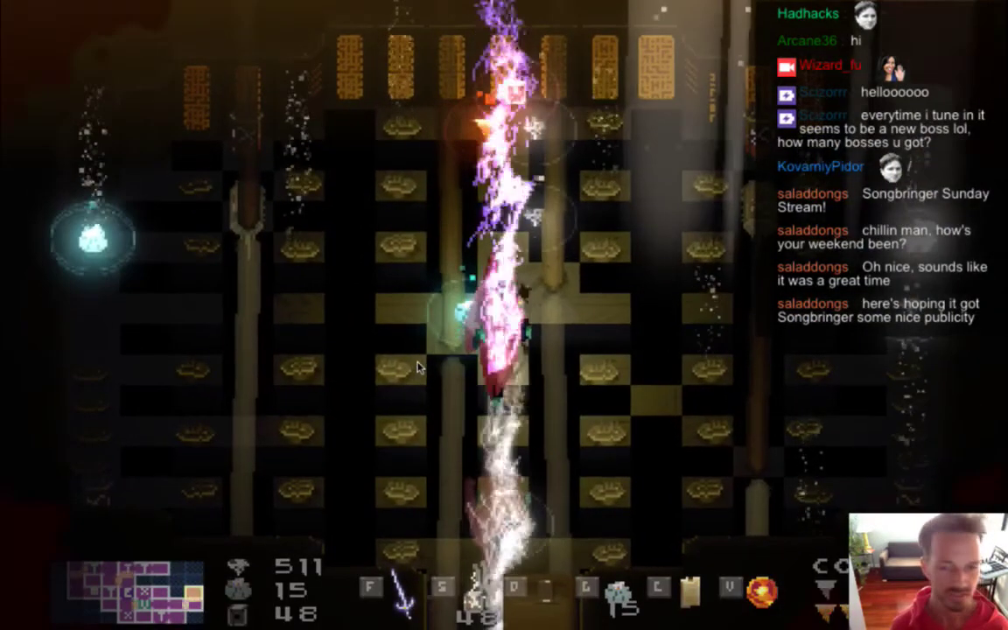
key(w)
key(s)
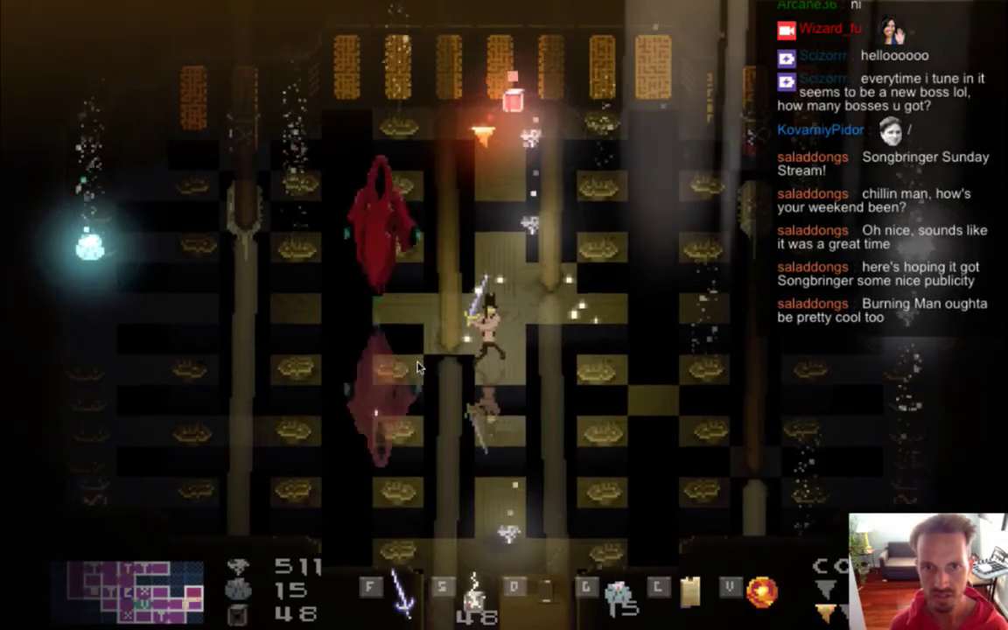
key(w)
key(a)
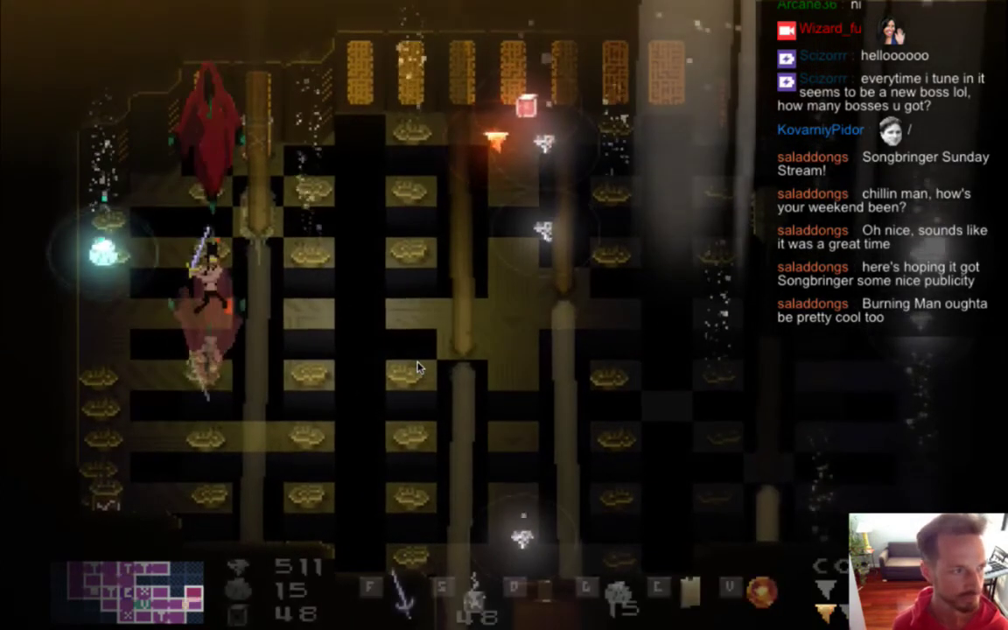
key(a)
key(w)
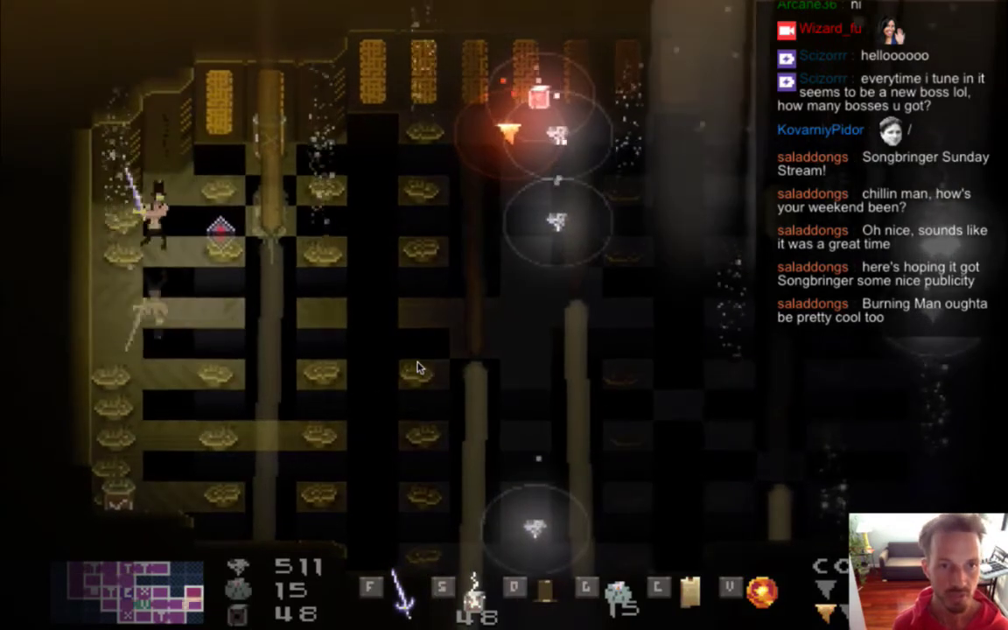
key(s)
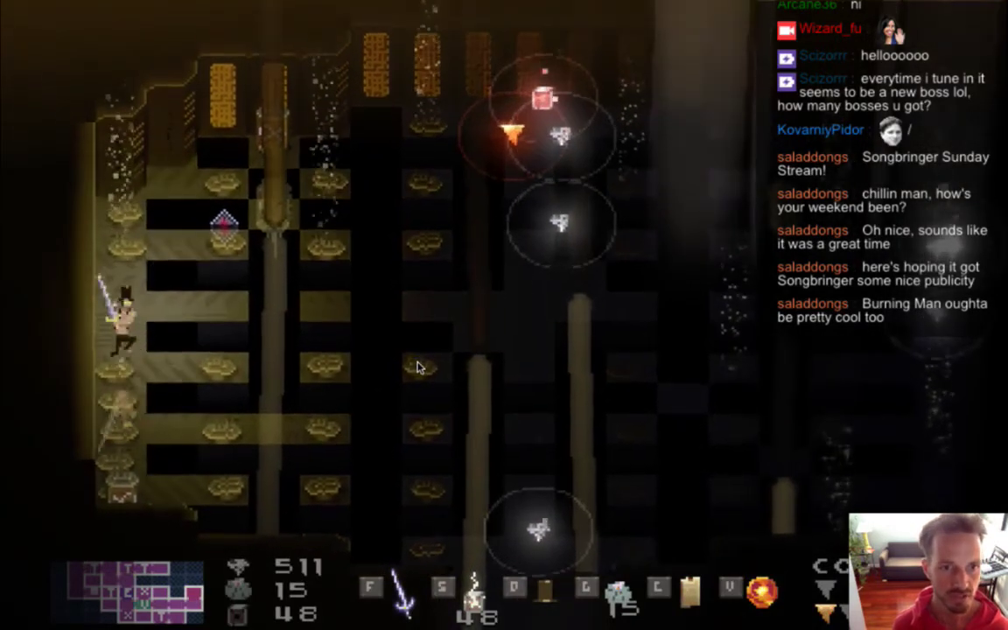
key(d)
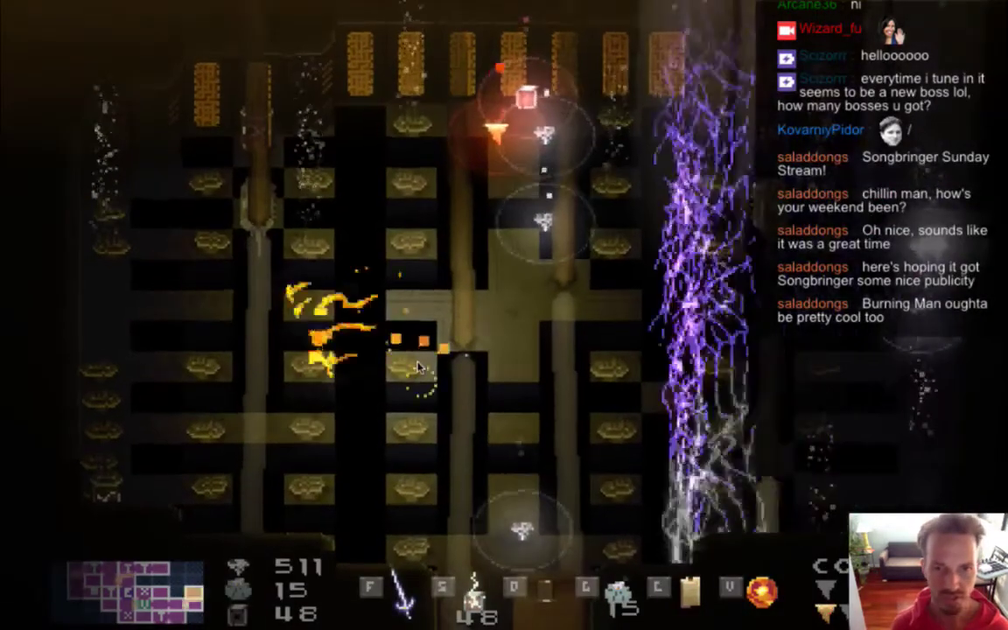
key(d)
key(d)
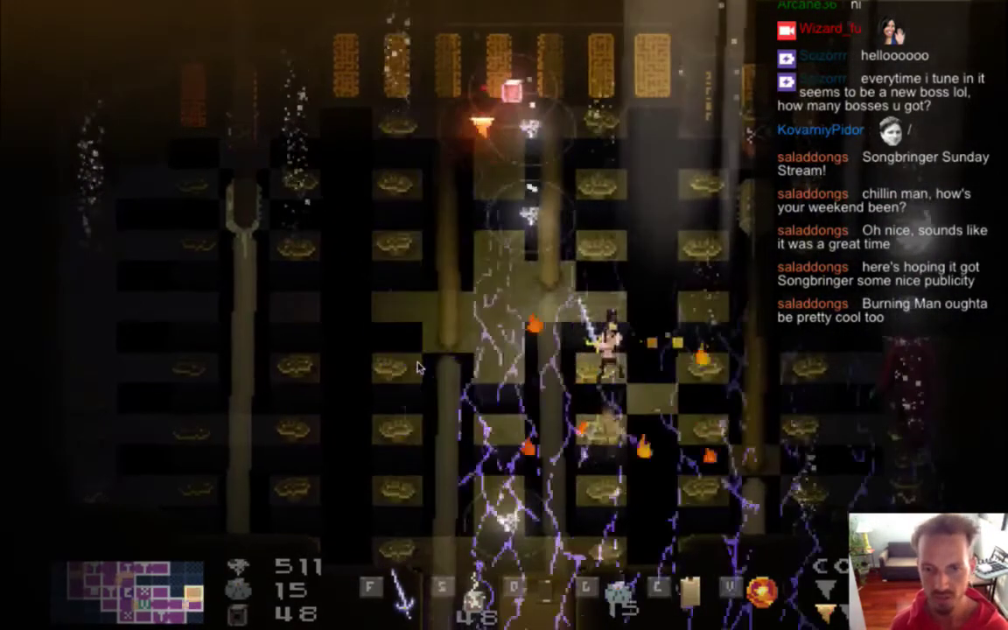
key(s)
key(a)
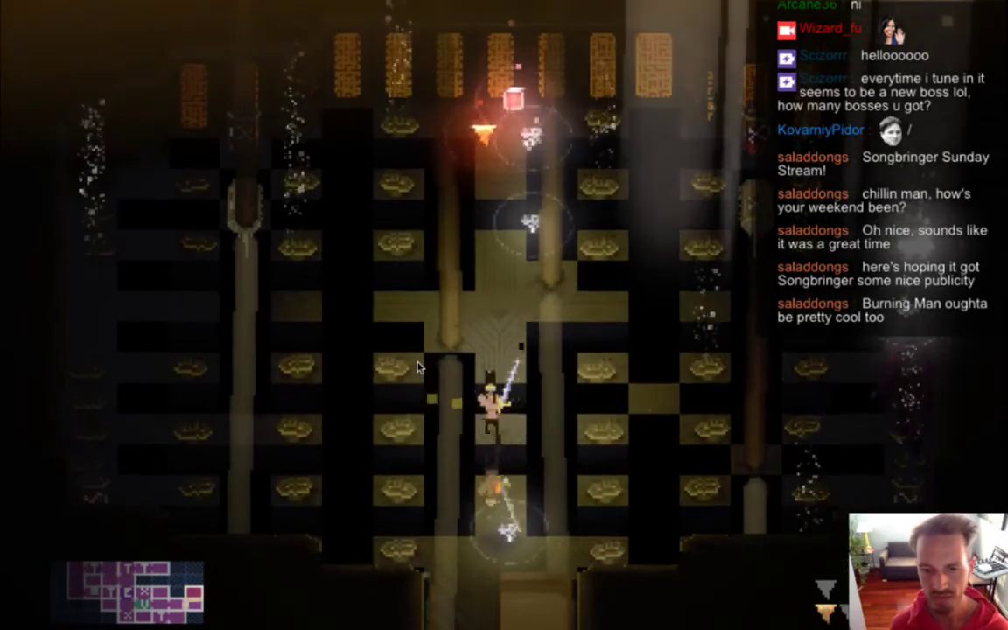
key(f)
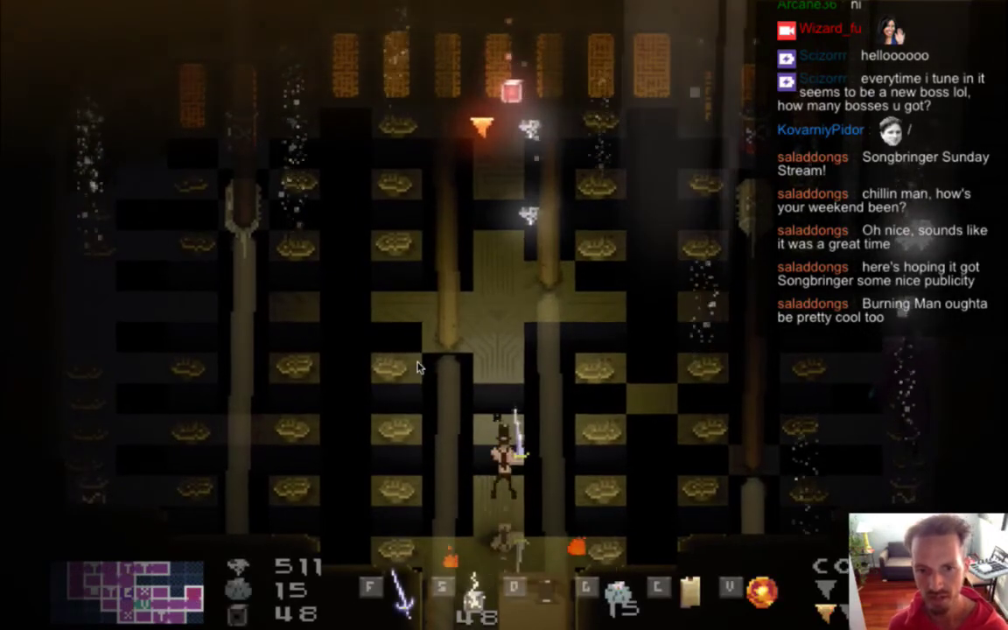
Keep attacking the boss while dodging its lightning, then quit the game for Photoshop.
key(w)
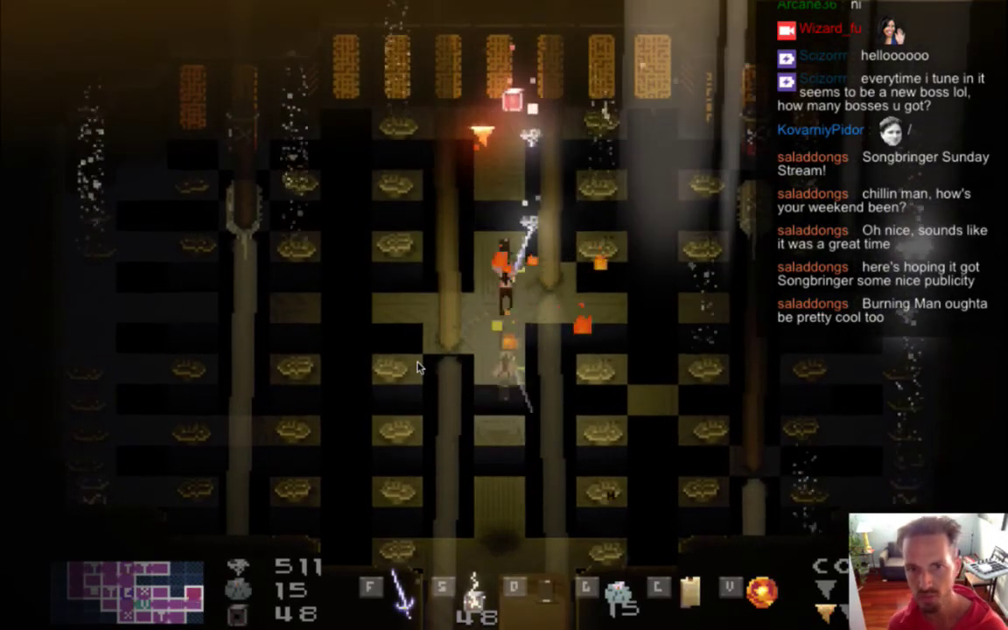
key(w)
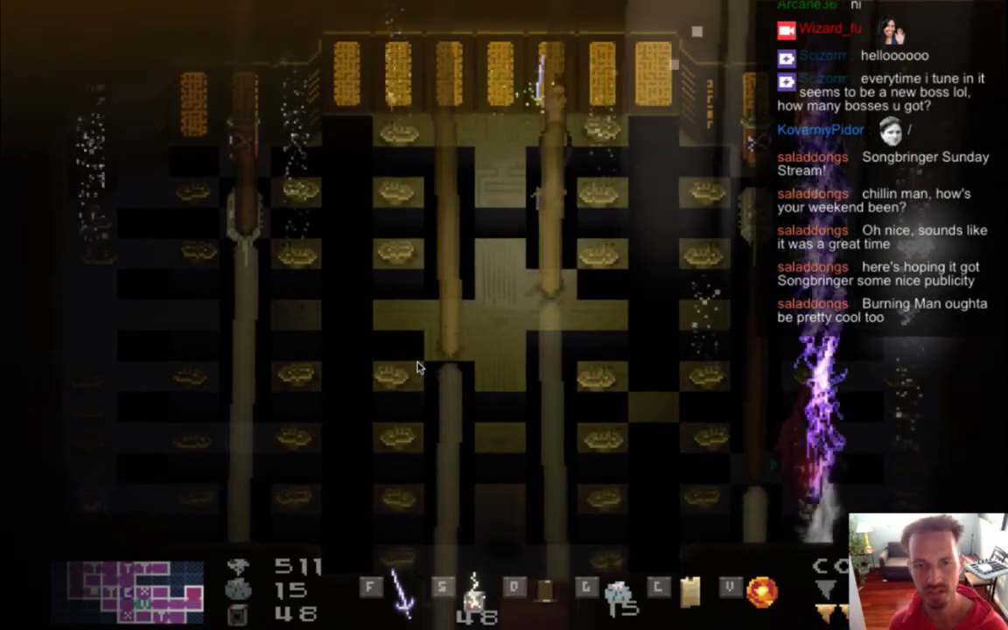
key(d)
key(s)
key(s)
key(w)
key(d)
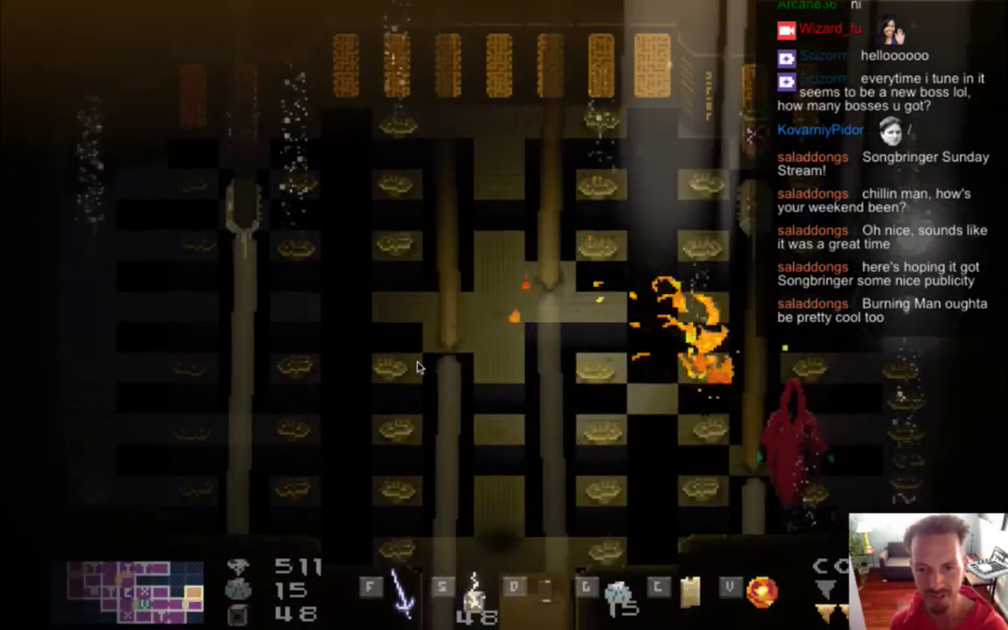
key(w)
key(s)
key(s)
key(a)
key(w)
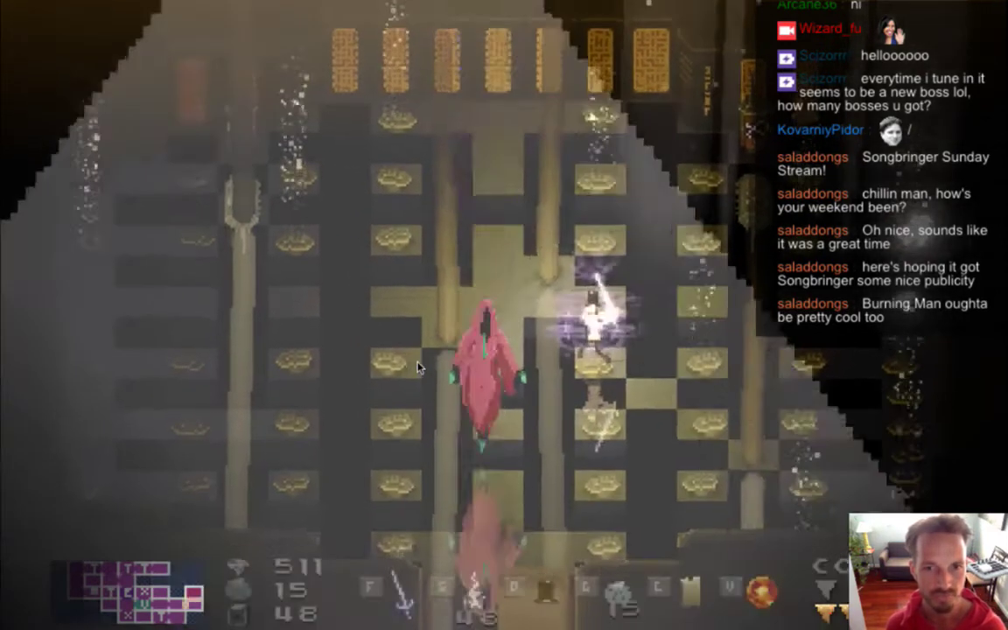
key(a)
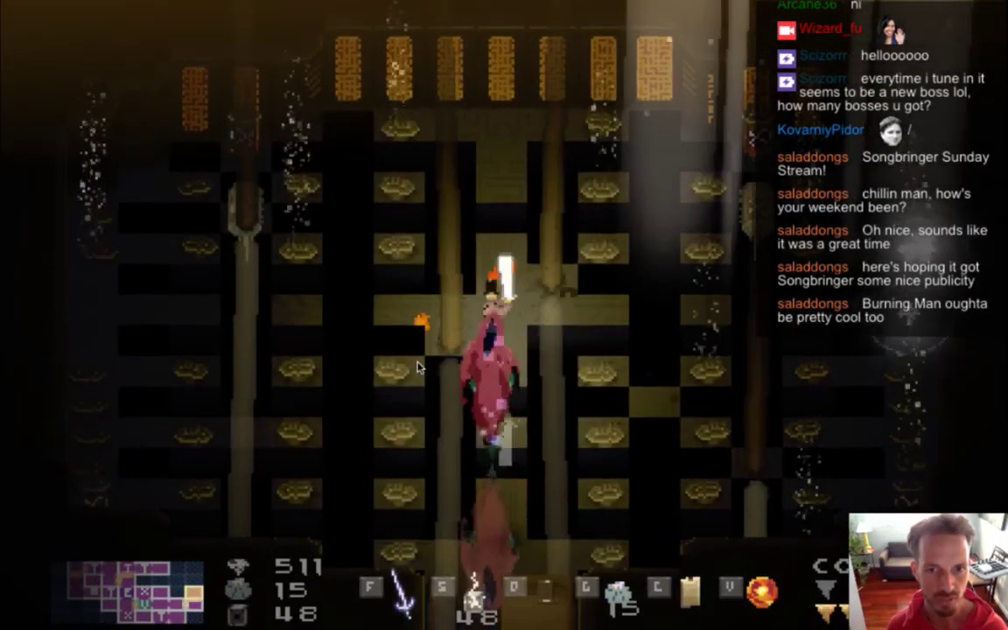
key(w)
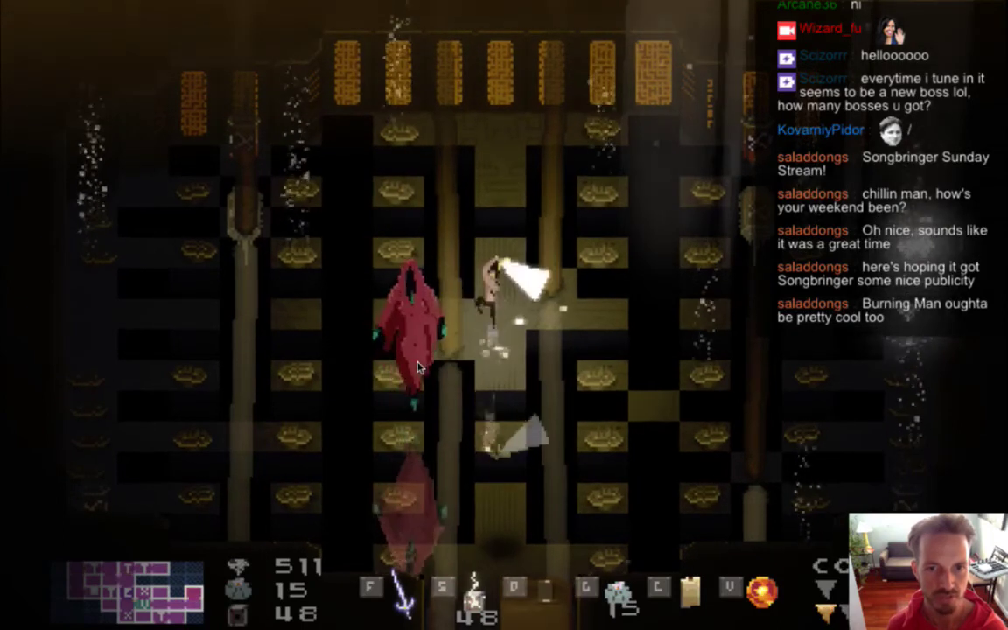
key(s)
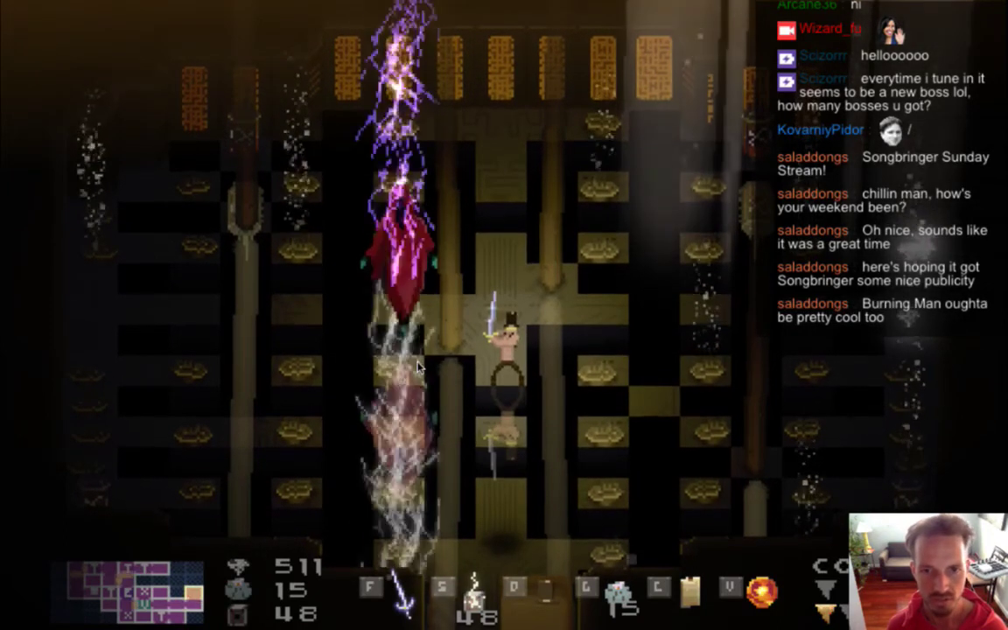
key(w)
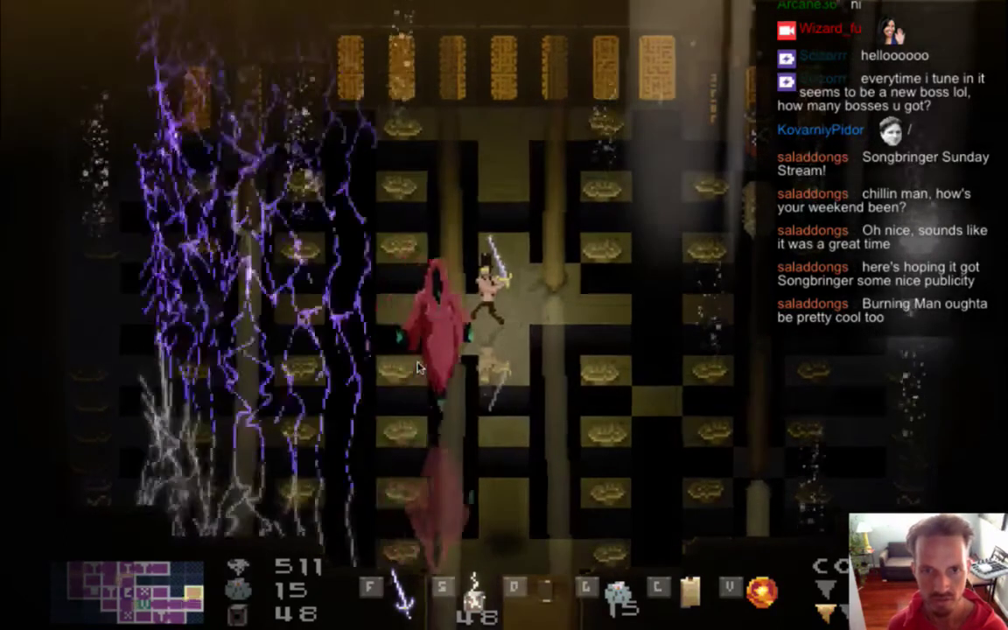
key(d)
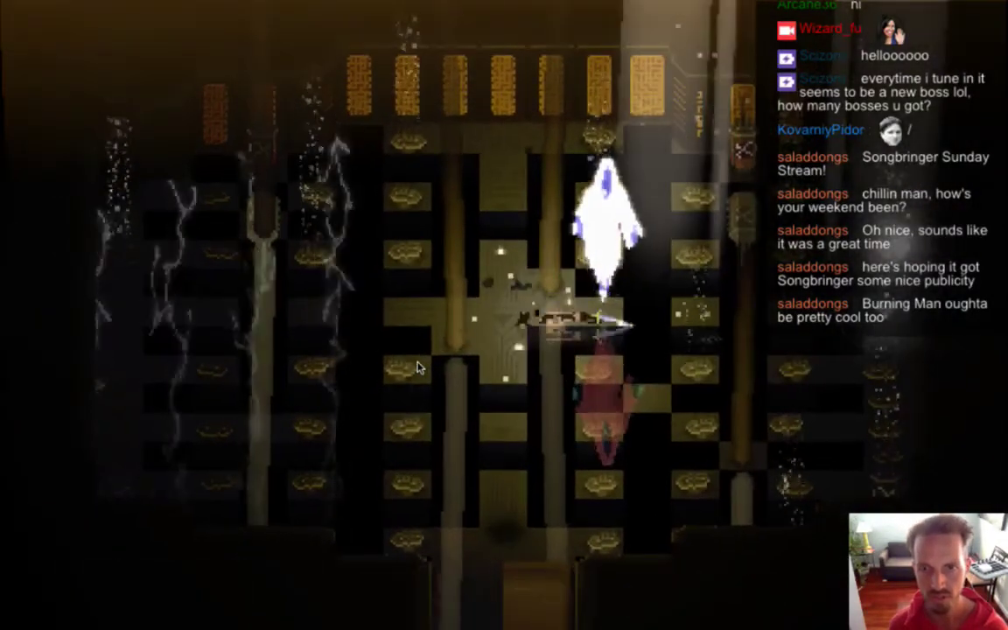
key(super+q)
key(super+Tab)
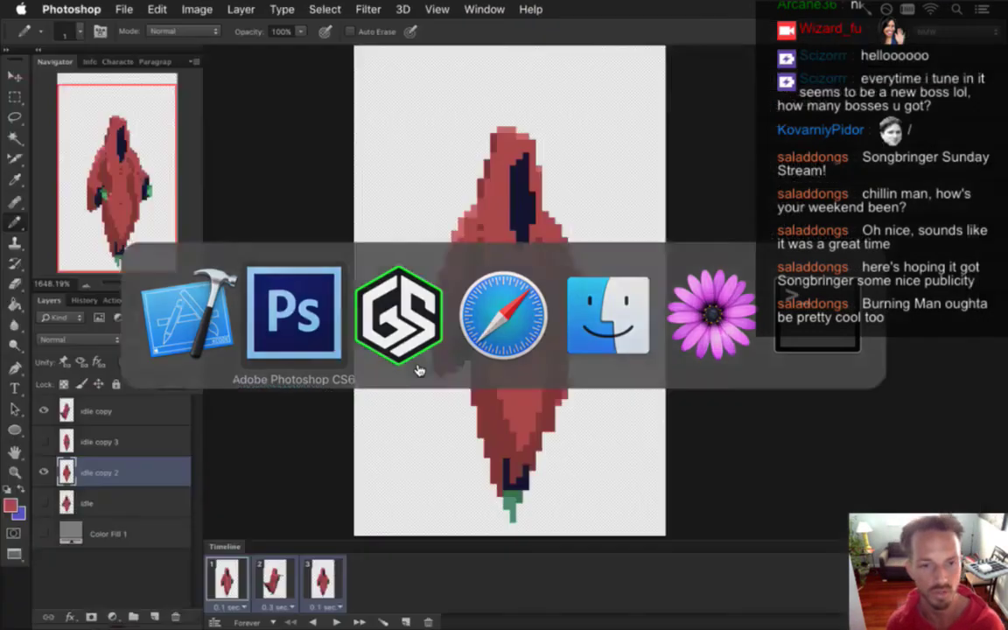
Duplicate frame 1 as a new frame 2 showing only the idle copy 3 pose.
click(255, 588)
click(229, 585)
click(252, 590)
click(229, 585)
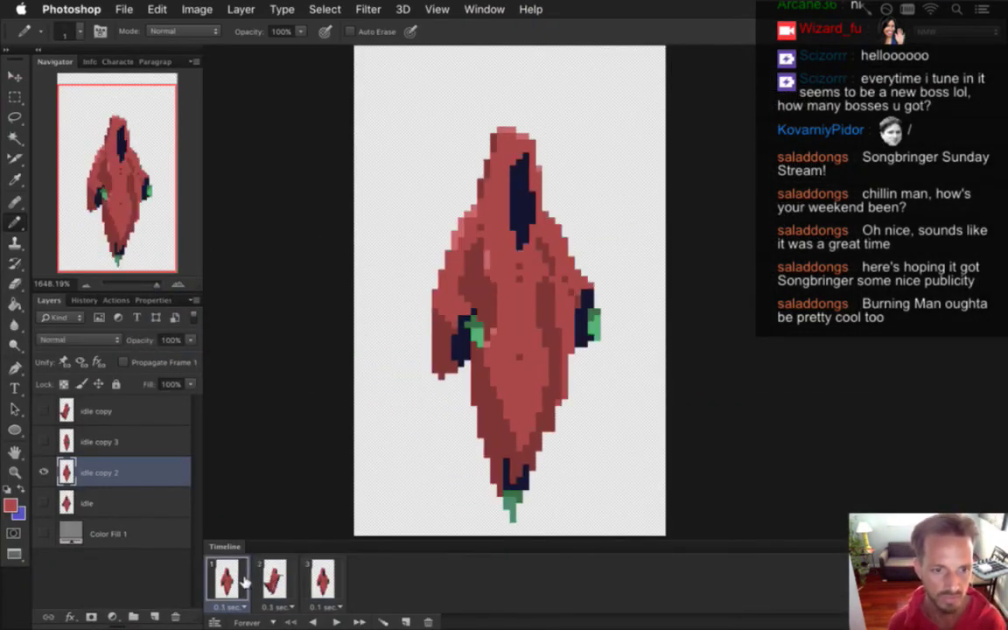
click(406, 622)
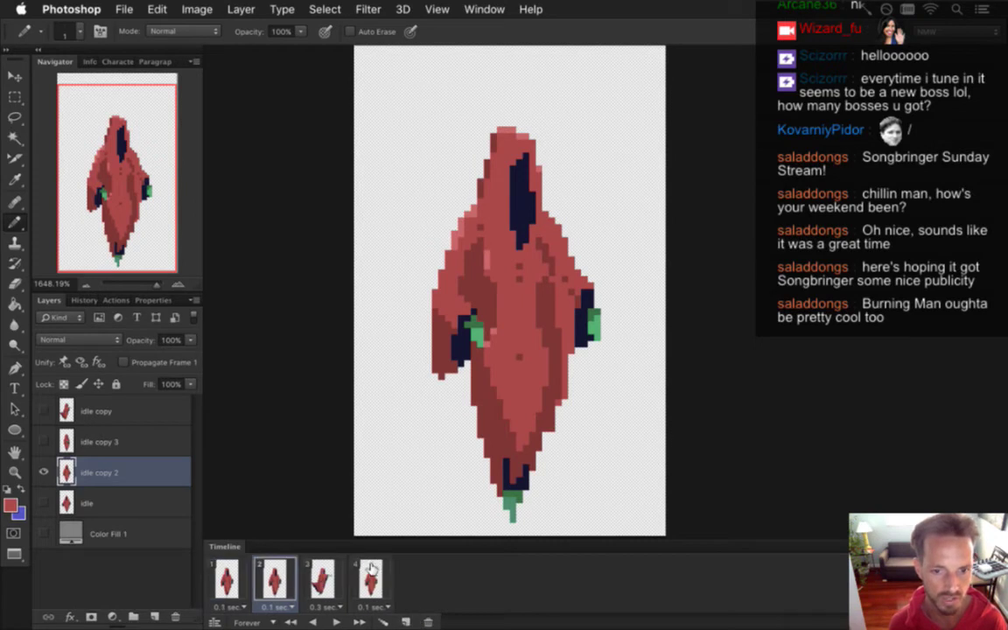
click(45, 470)
click(45, 441)
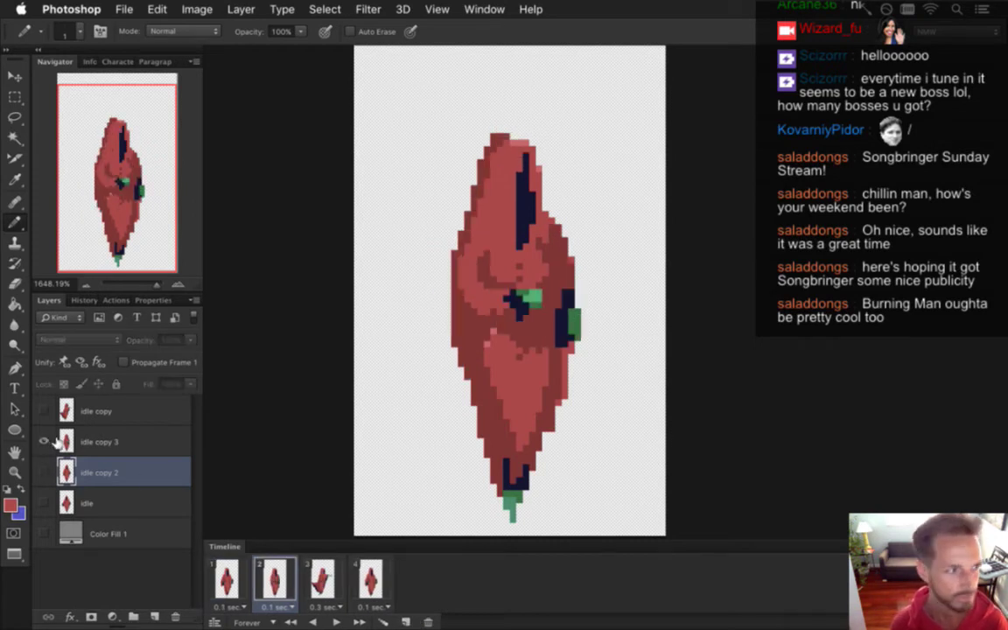
click(71, 440)
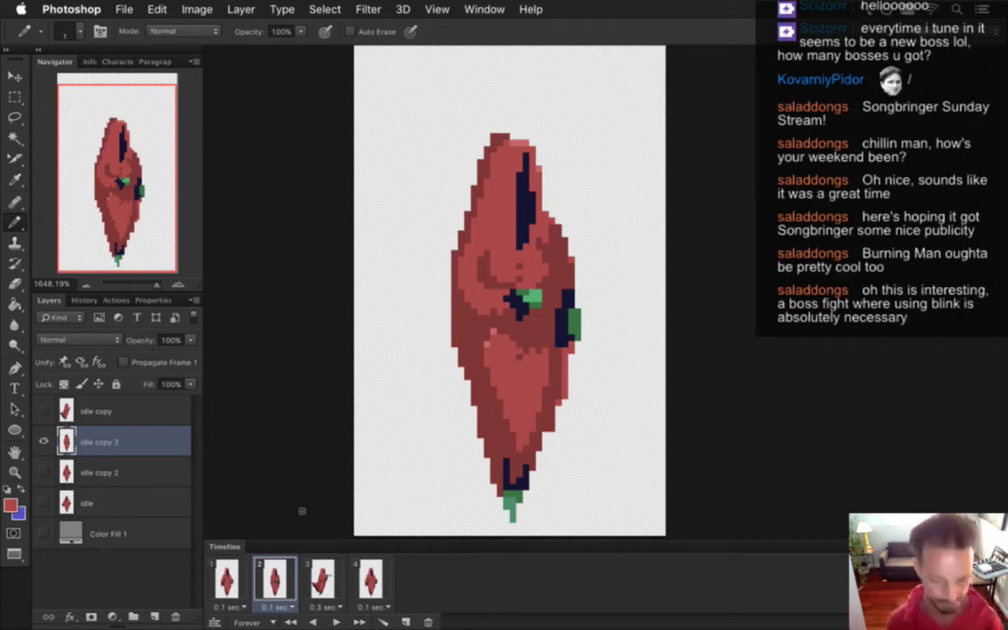
Turn on the grey Color Fill 1 background across all four frames.
click(226, 579)
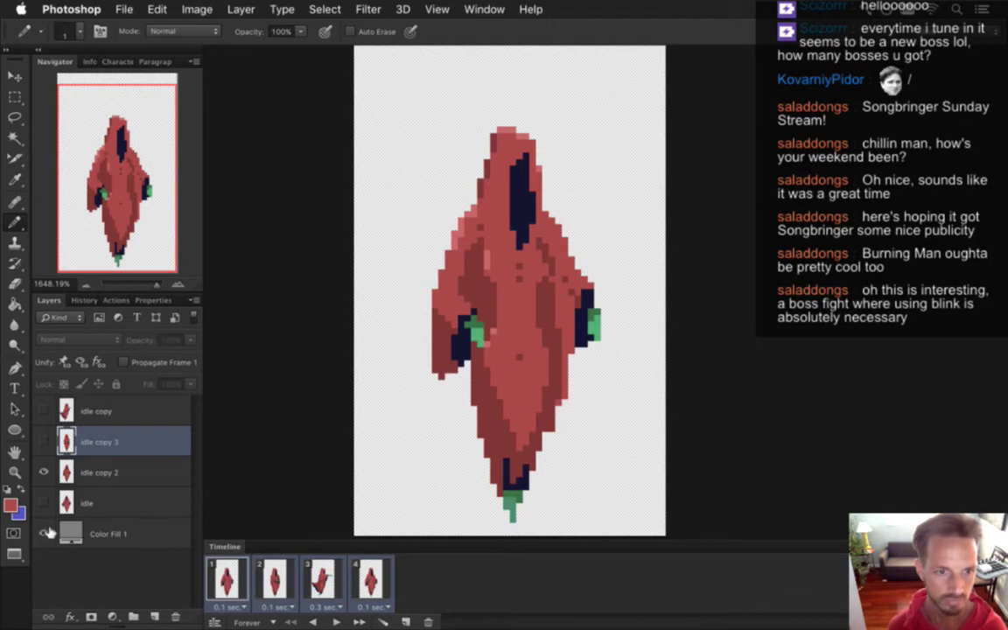
click(45, 533)
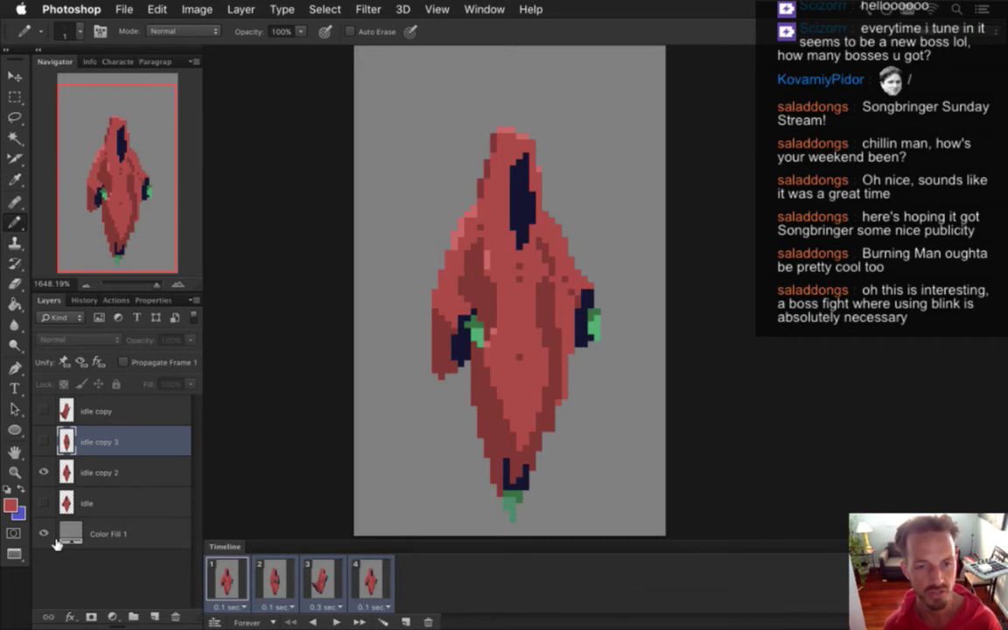
key(super+Tab)
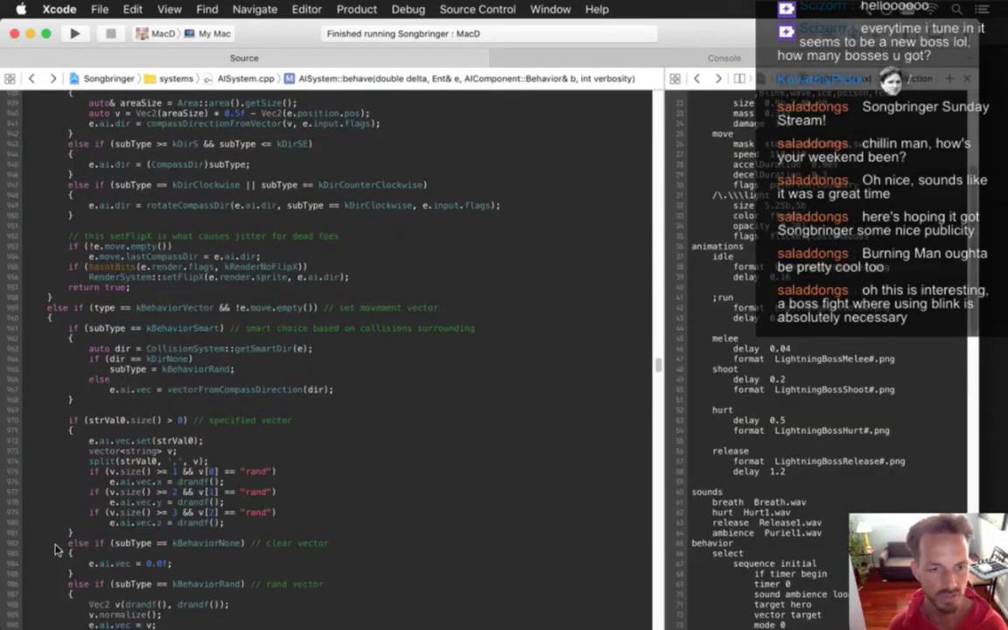
Rebuild and relaunch Songbringer with Cmd-R, then slash at the red hooded boss.
key(super+r)
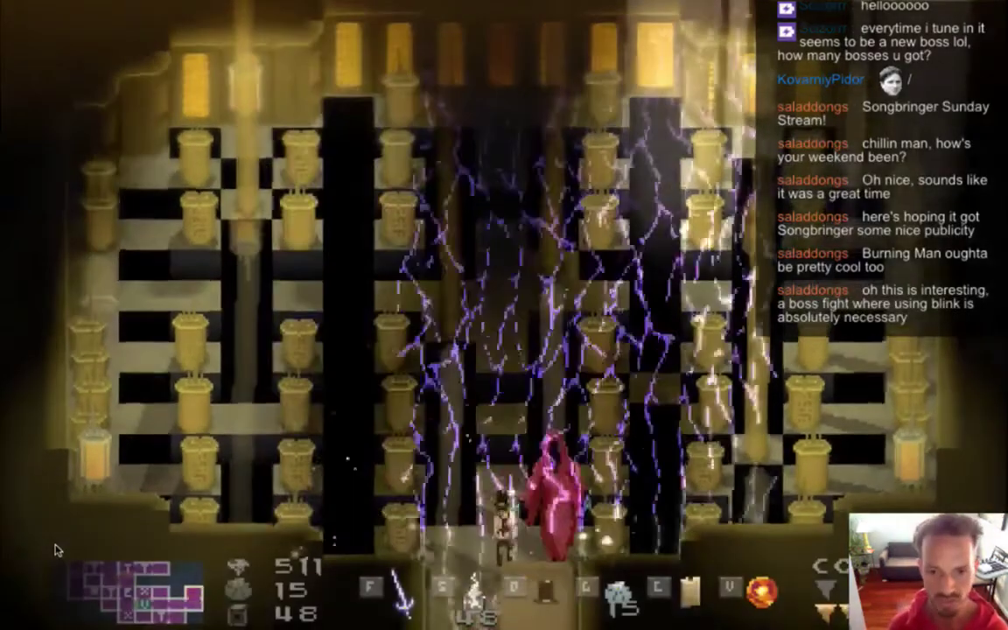
key(f)
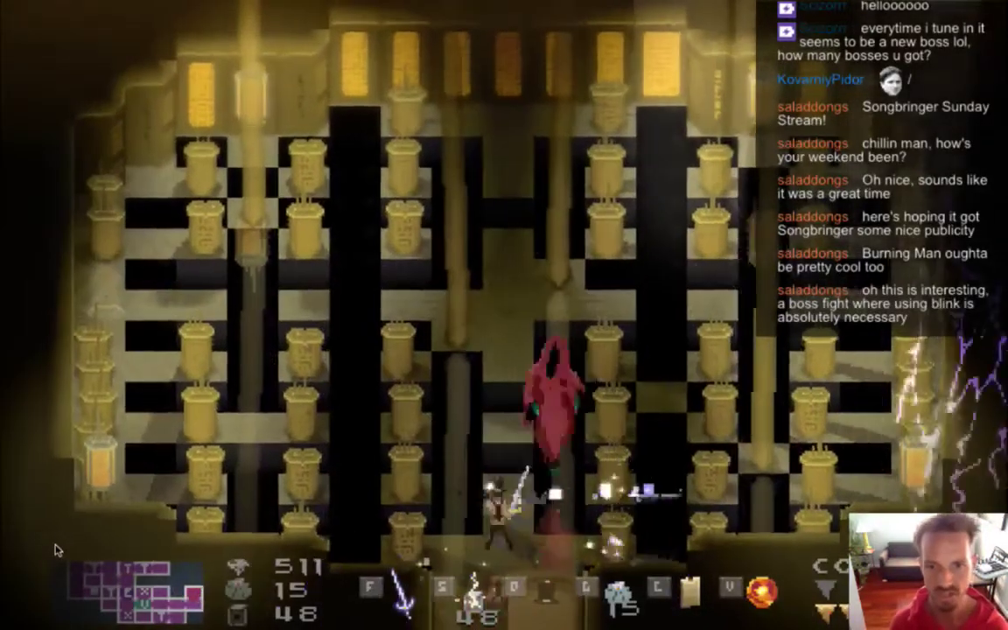
key(f)
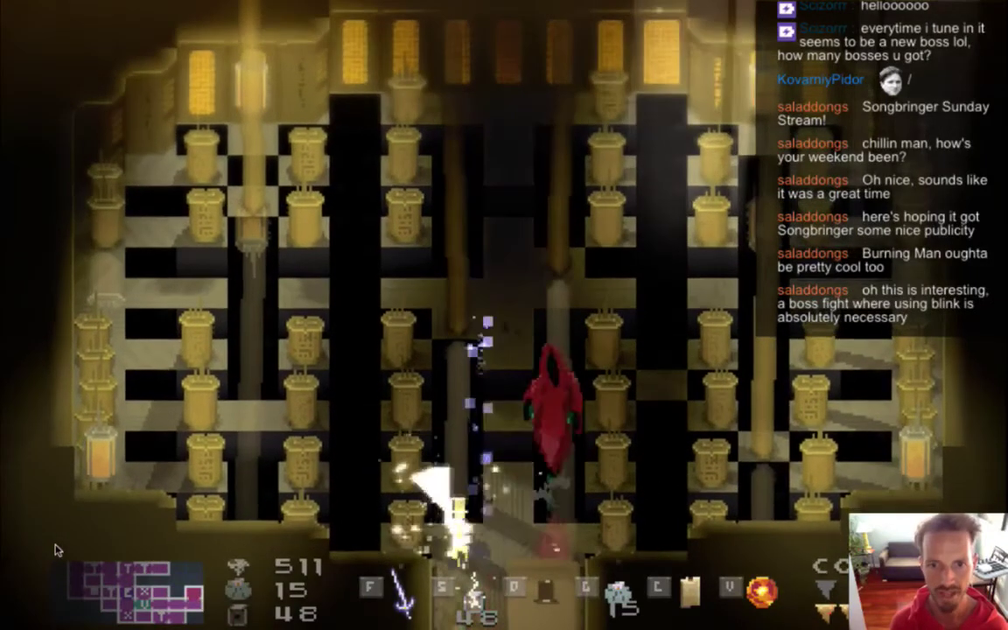
key(f)
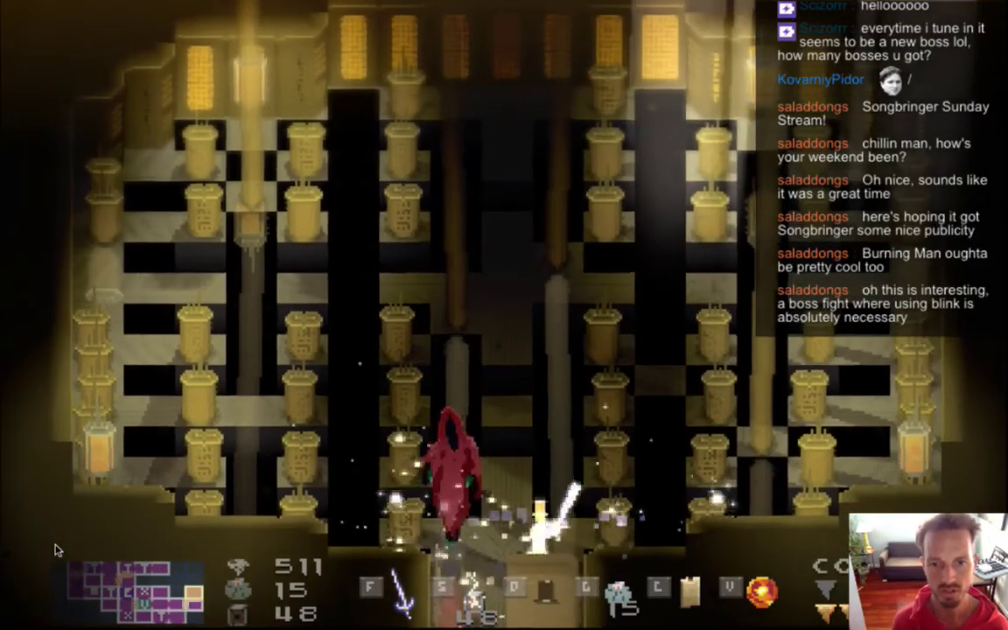
Move up the central corridor, swing upward at the boss, then blink beside it.
key(f)
key(Up)
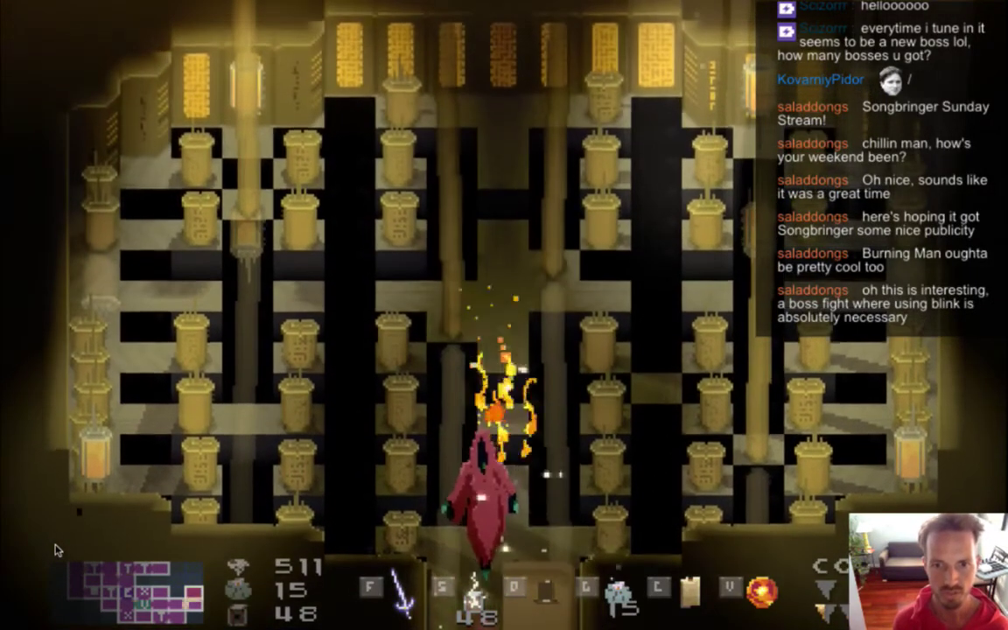
key(f)
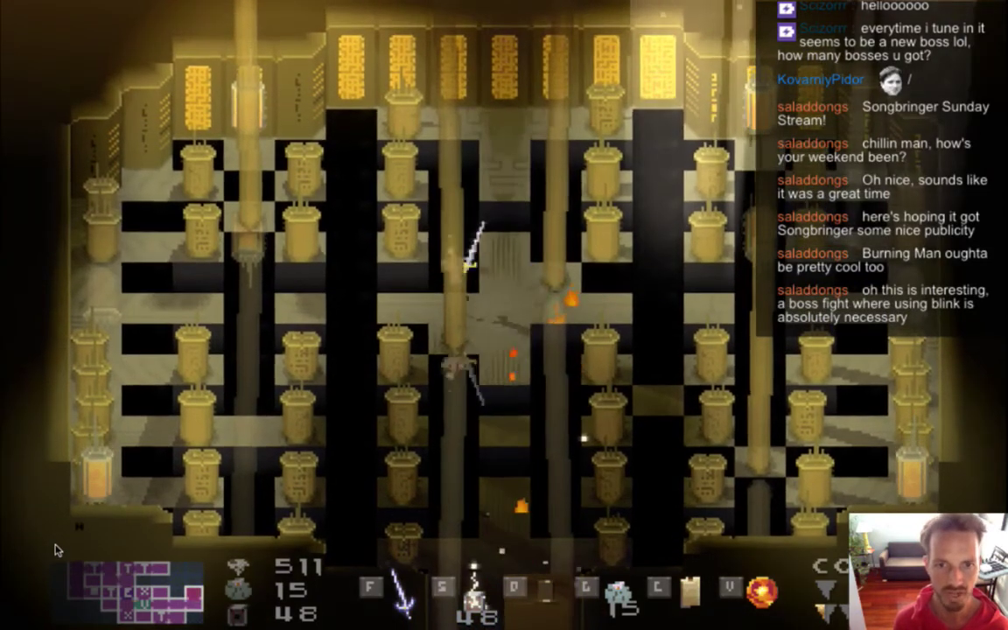
key(Left)
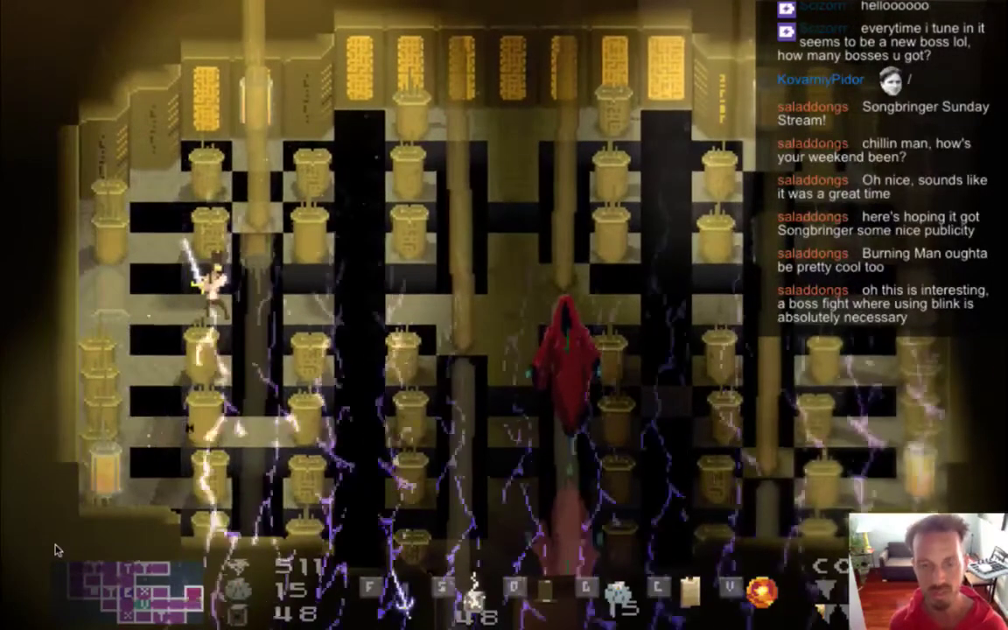
key(space)
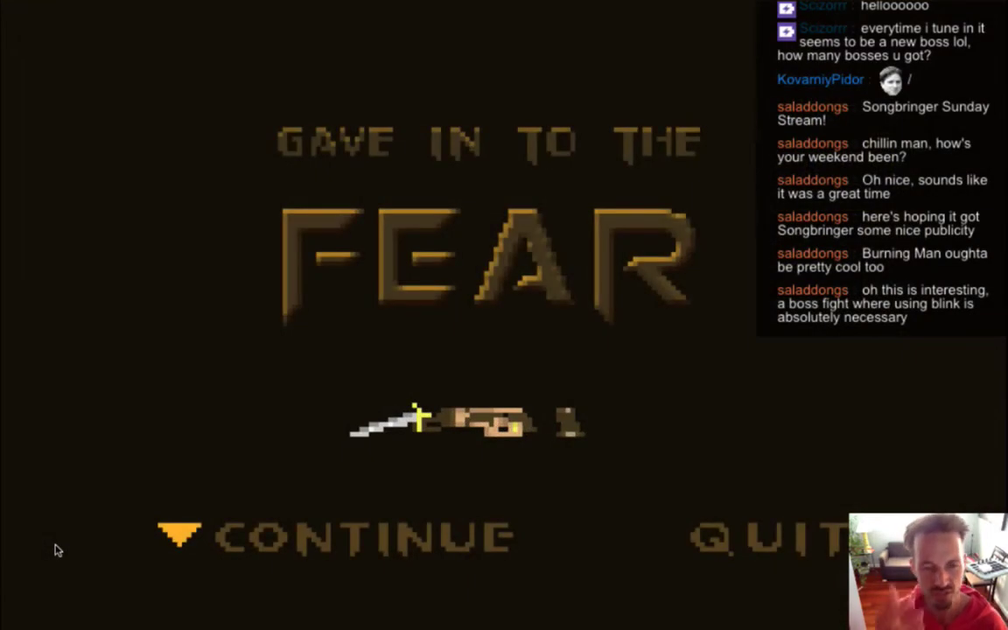
Retry after dying and dash around the arena, dodging the boss's lightning strike.
key(Return)
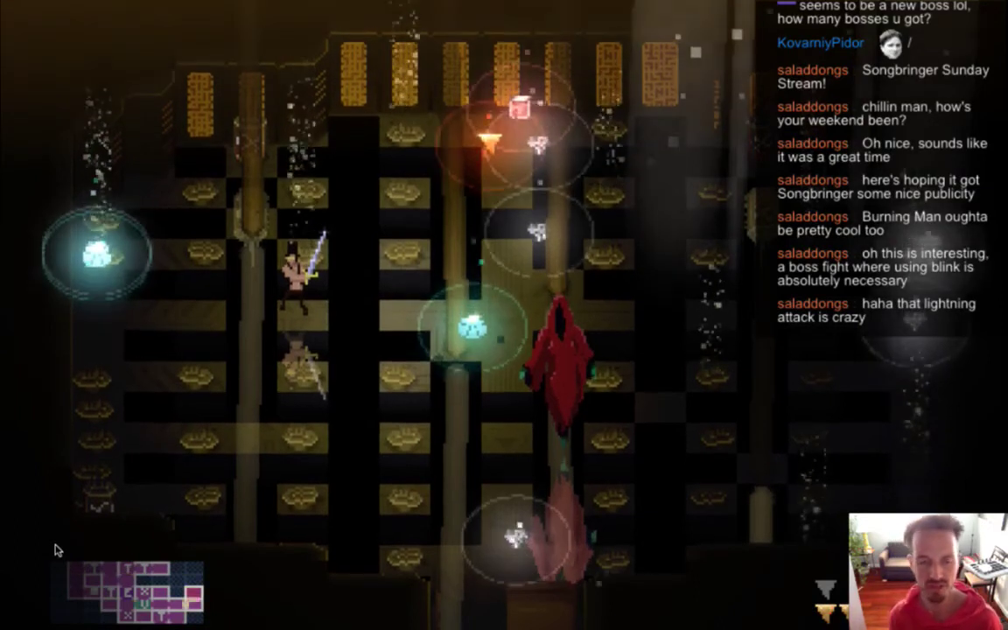
key(a)
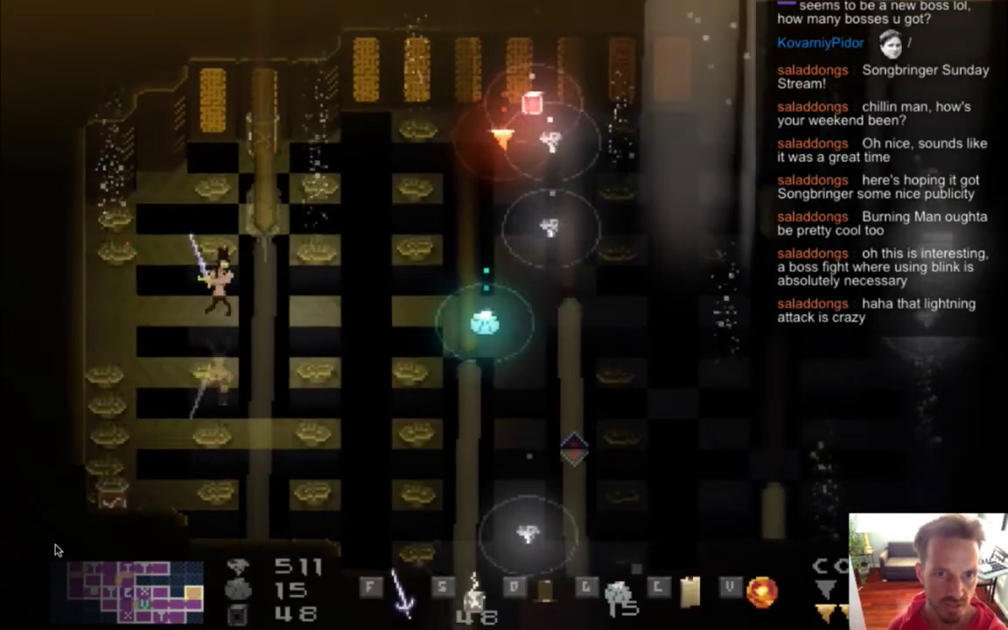
key(d)
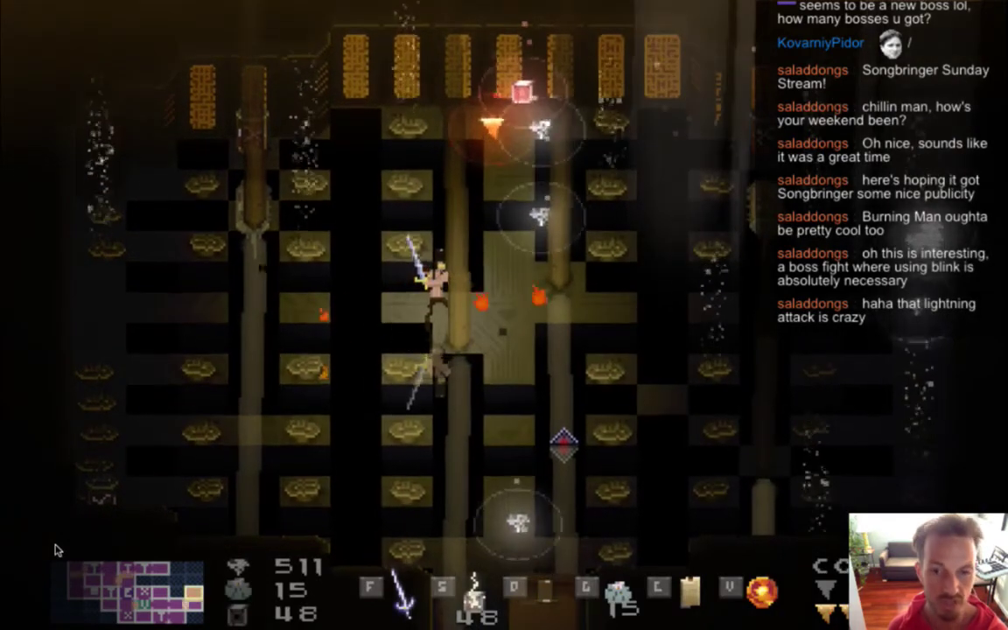
key(d)
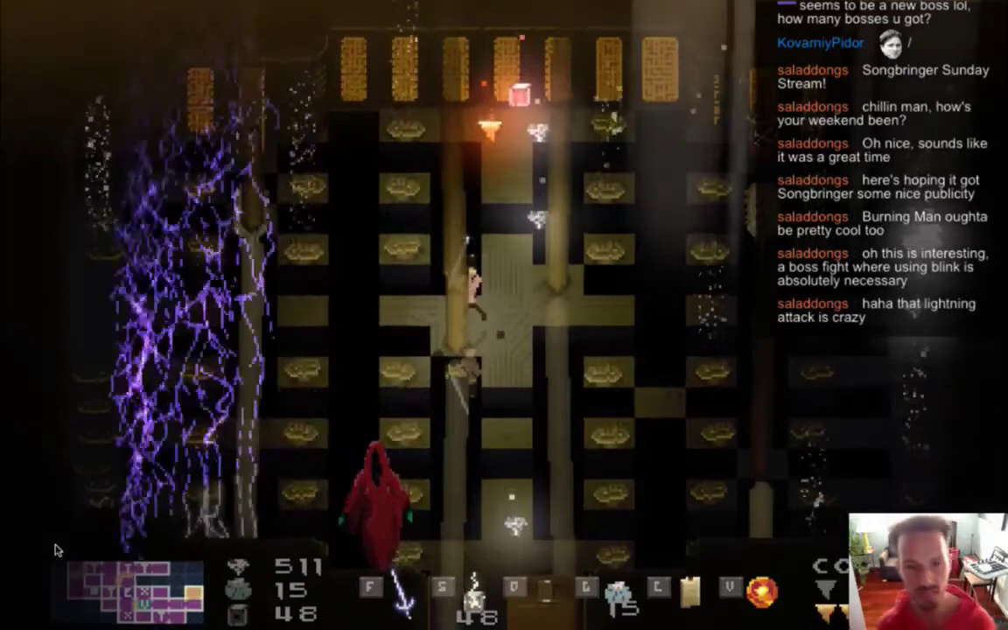
key(w)
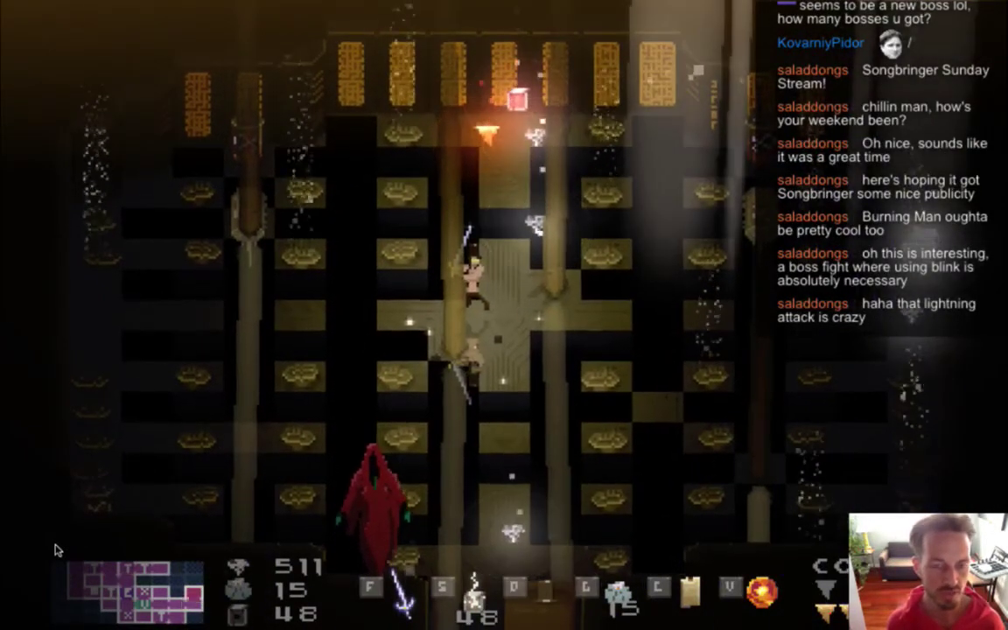
Move away from the boss, then quit the game and return to Photoshop.
key(s)
key(d)
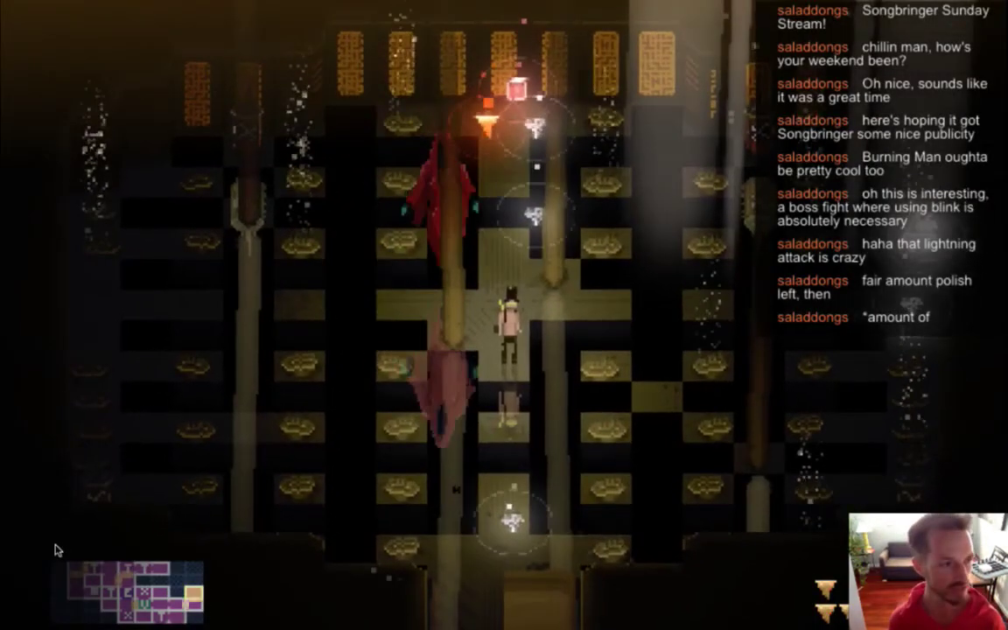
key(super+q)
key(super+Tab)
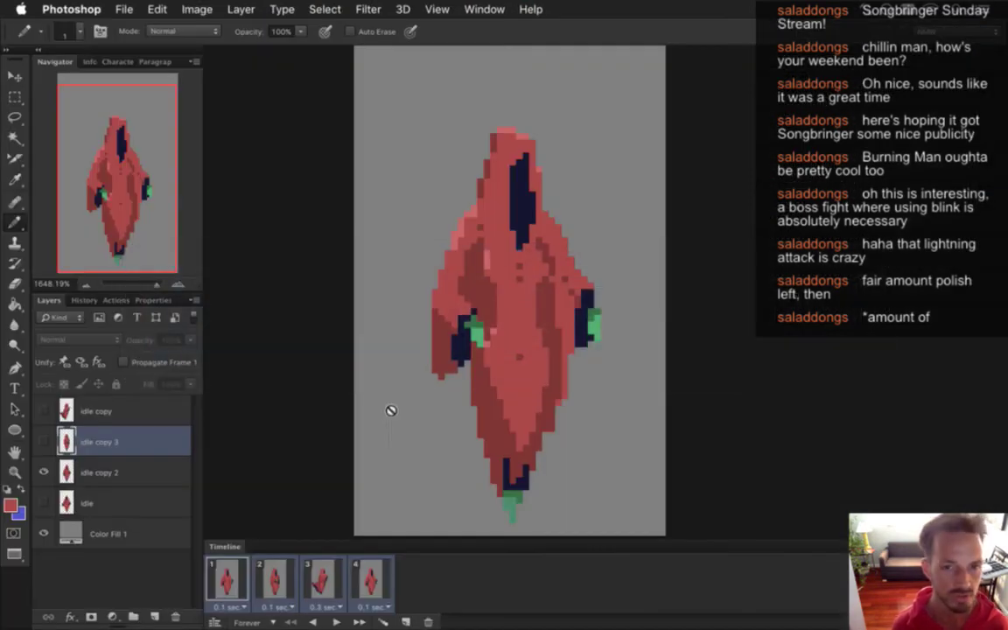
Flip between idle frames 1, 2 and 3 to compare poses, settling on frame 2.
click(273, 575)
click(321, 578)
click(288, 569)
click(226, 578)
click(274, 577)
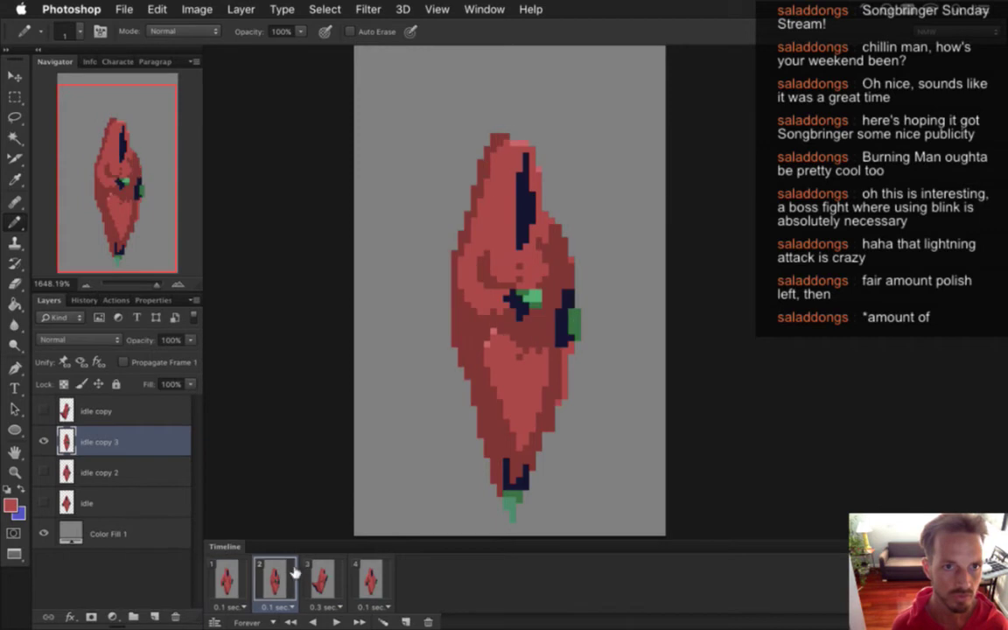
click(321, 578)
click(273, 577)
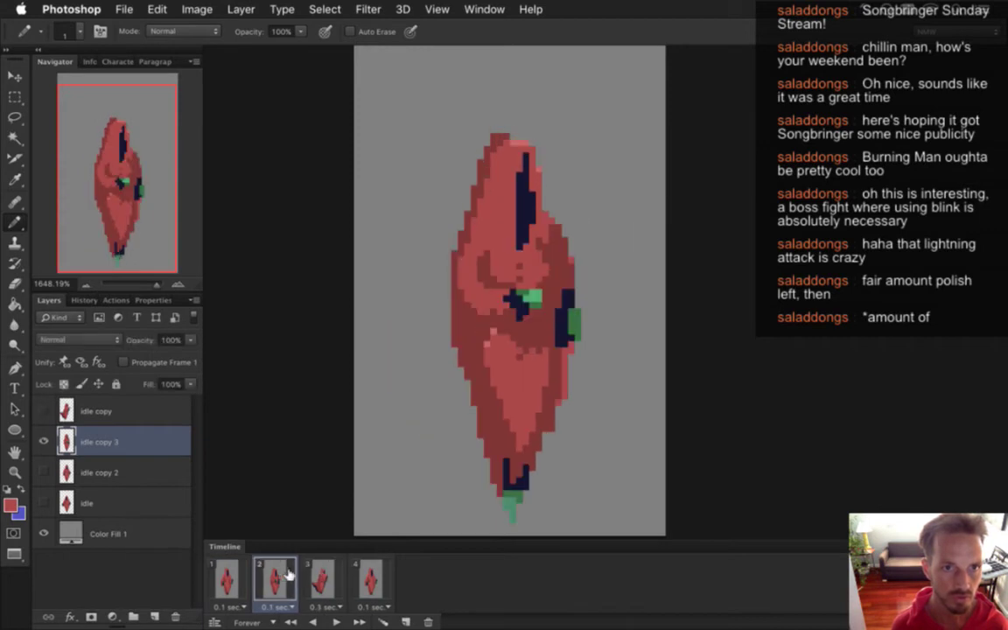
click(320, 575)
click(280, 573)
click(228, 573)
click(272, 576)
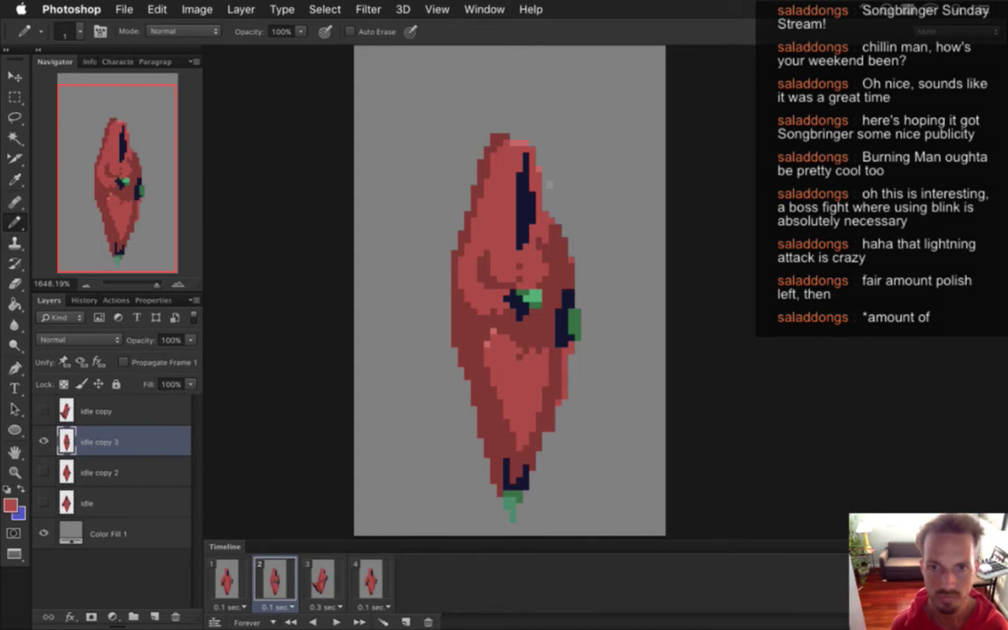
Shift the hood's dark face slit one pixel right on frame 2.
key(m)
drag(514, 152, 542, 250)
key(v)
key(Right)
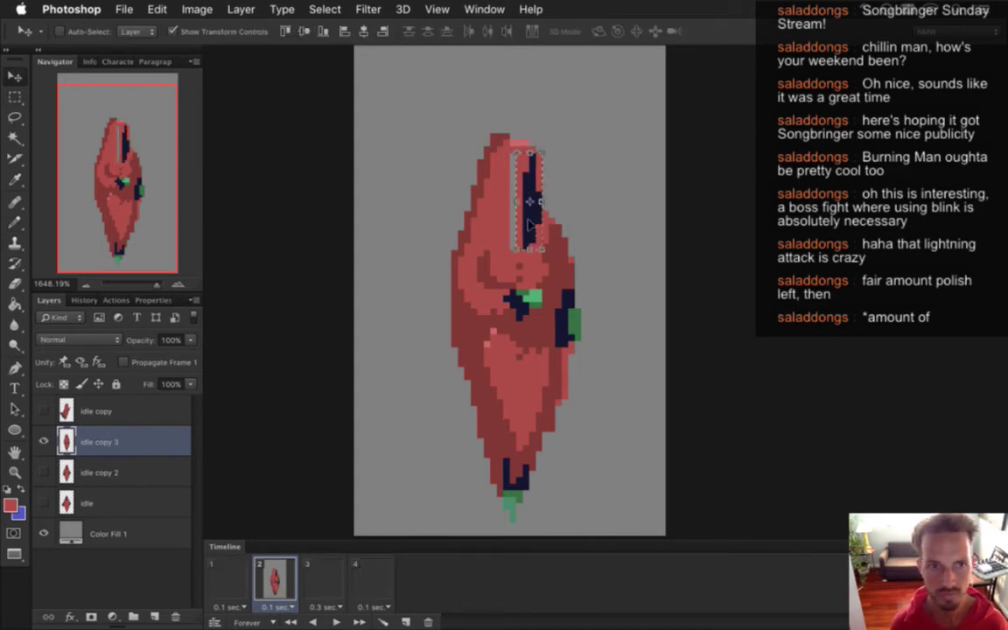
key(ctrl+d)
Shift the hood's peak right and repaint the leftover grey gap red.
key(m)
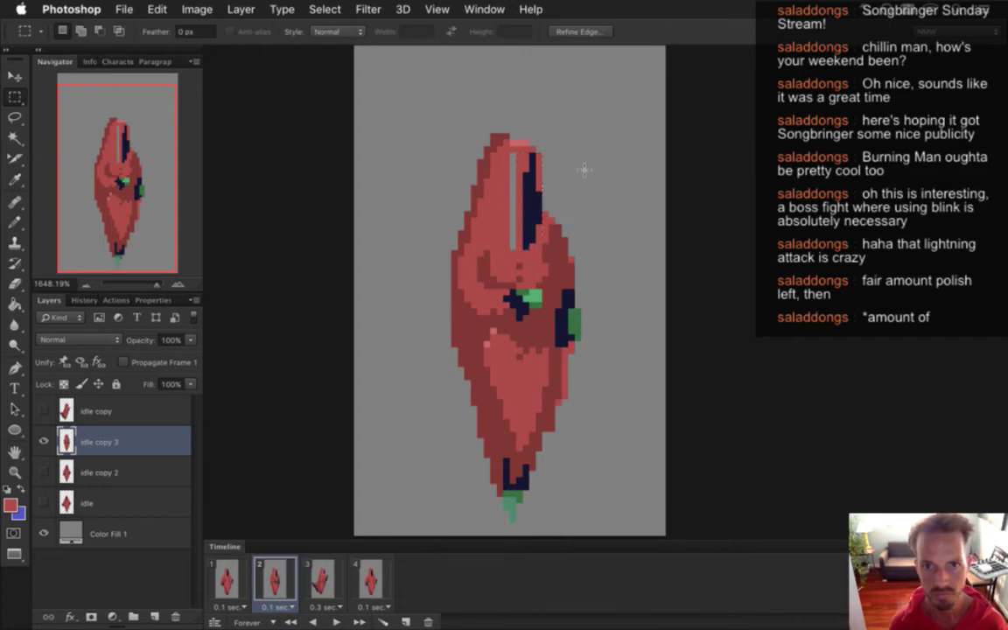
drag(444, 120, 510, 191)
key(v)
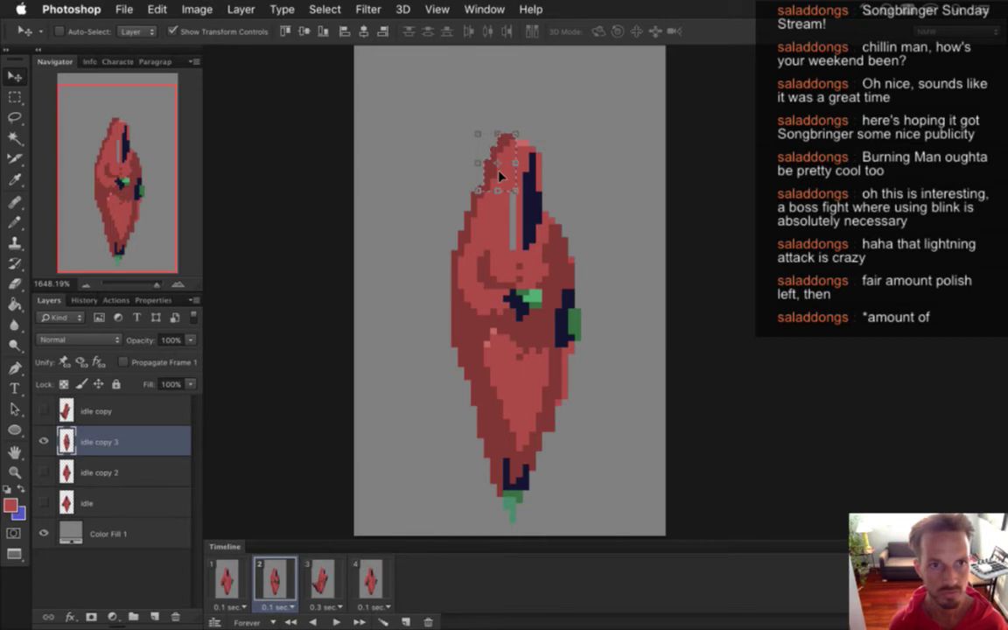
key(m)
key(ctrl+d)
key(i)
key(b)
drag(513, 201, 511, 262)
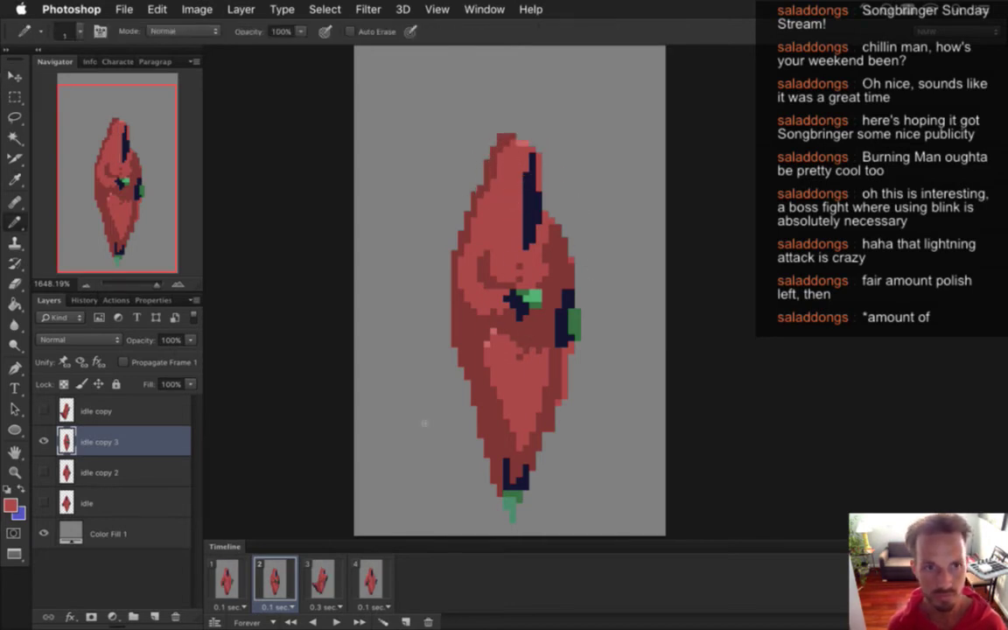
Preview frames 1 to 3 to check the edited frame 2.
click(226, 580)
click(276, 579)
click(311, 576)
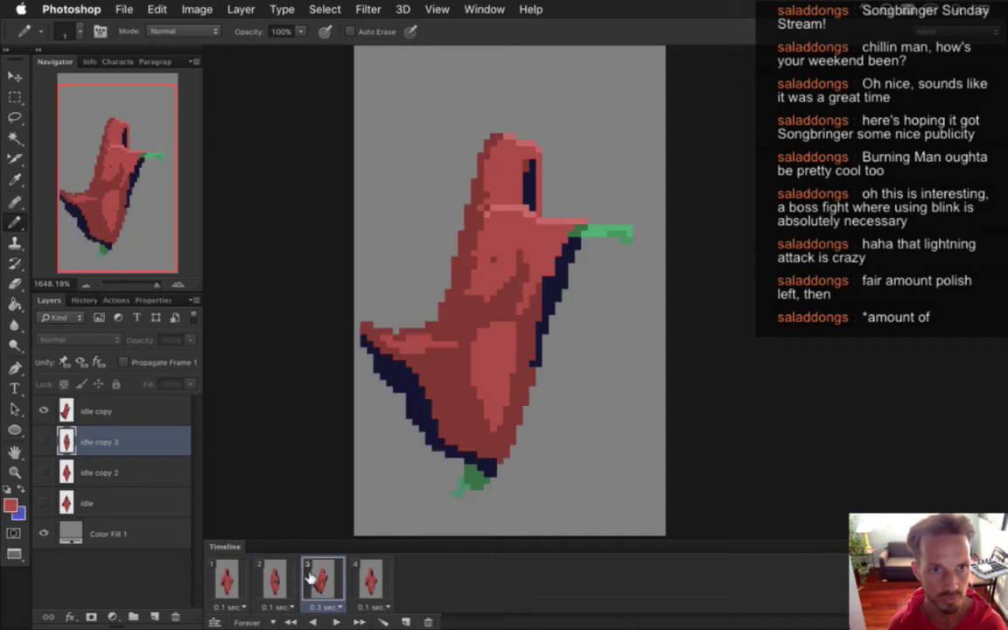
click(271, 578)
click(300, 580)
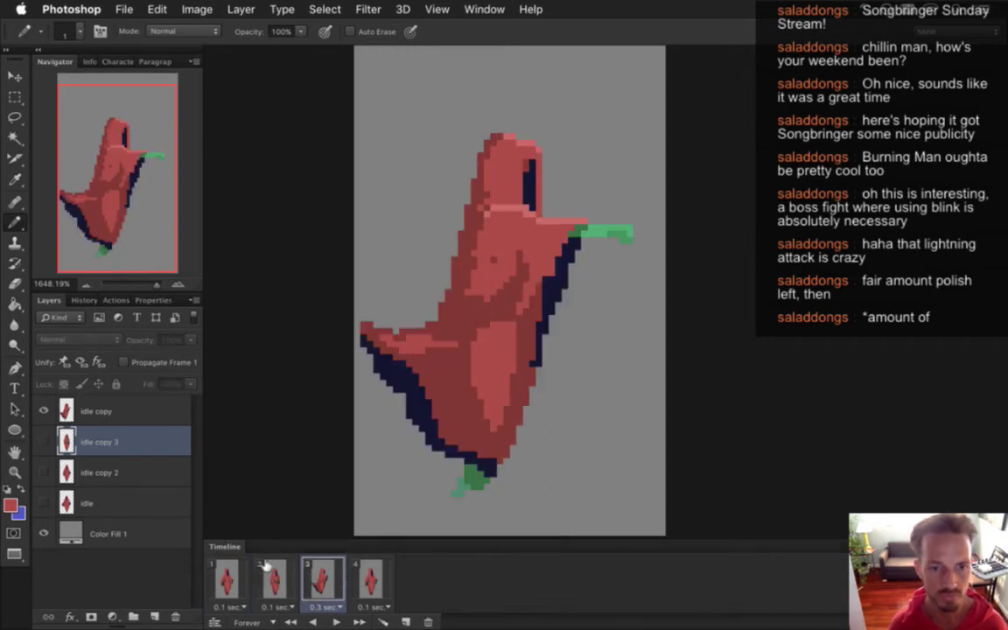
click(274, 578)
Sample the hood's navy shadow colour on frame 2 and compare against frame 3.
alt+click(520, 162)
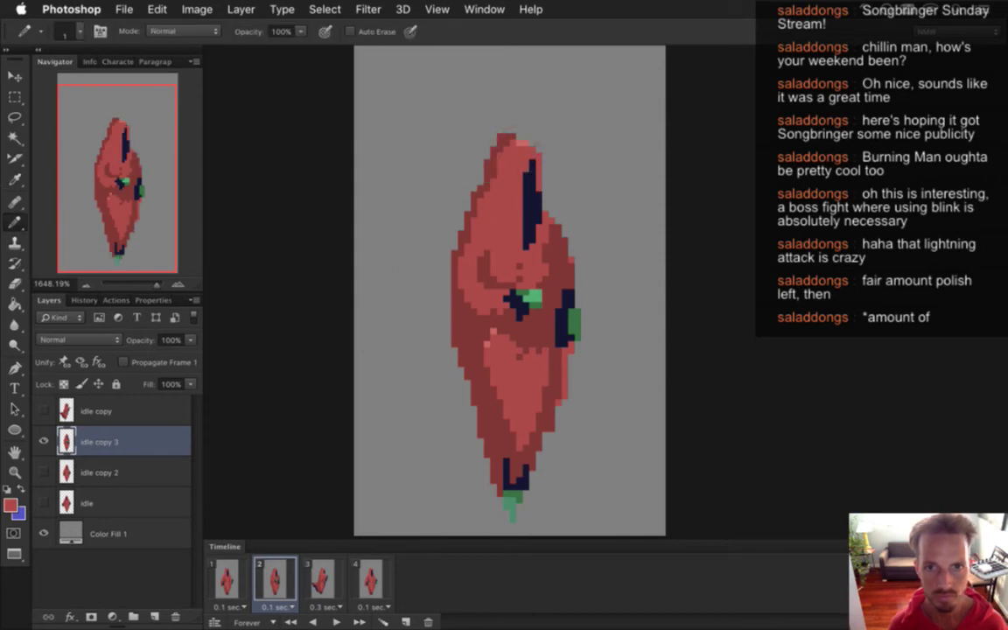
alt+click(520, 184)
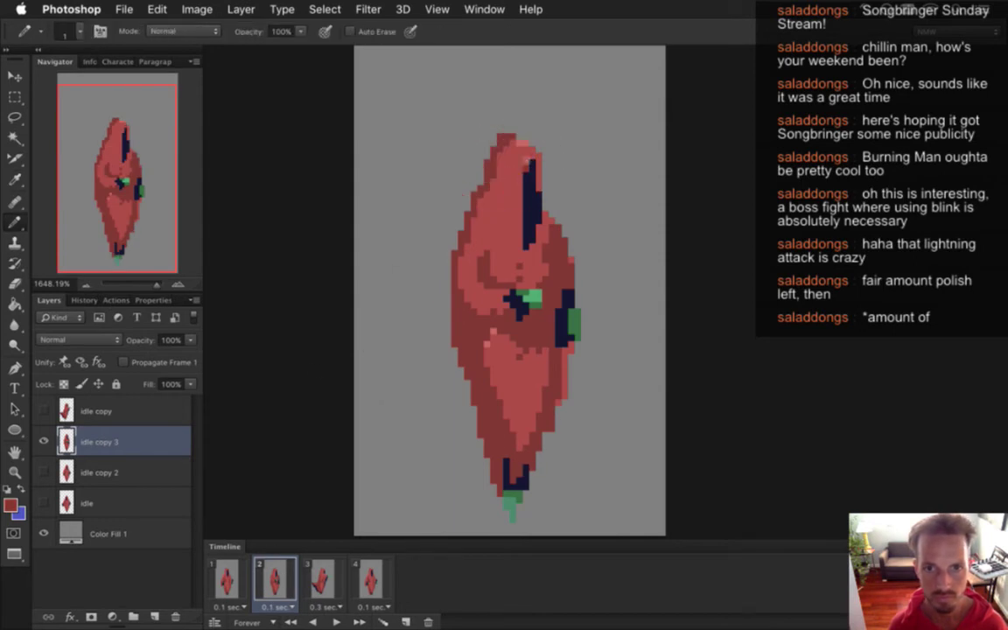
click(322, 573)
click(274, 576)
click(322, 578)
click(294, 573)
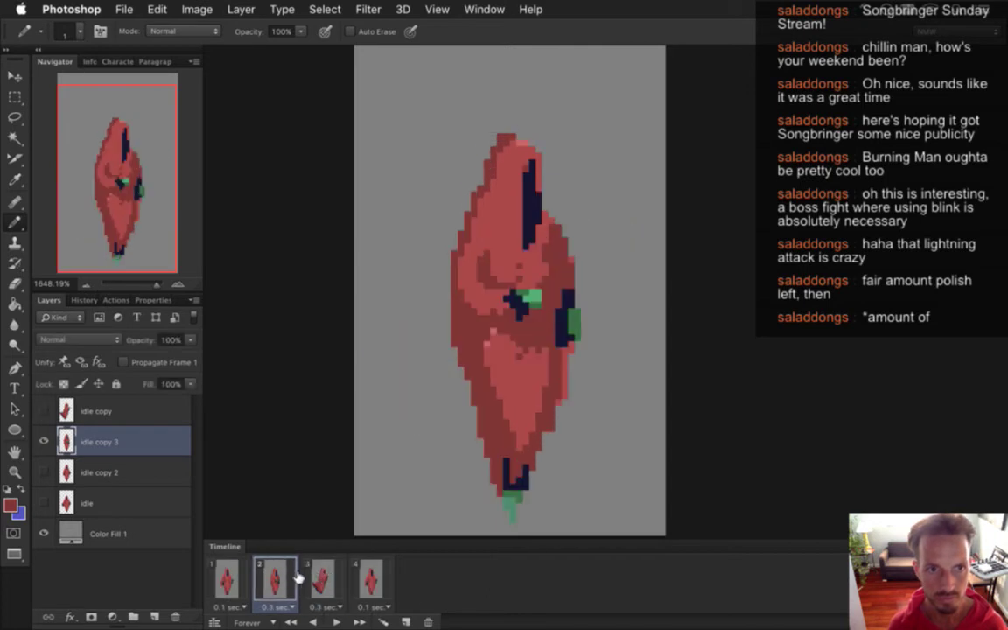
click(320, 577)
click(287, 577)
Add a lighter pixel beside the hood's dark slit on frame 2, comparing with frame 3.
alt+click(533, 180)
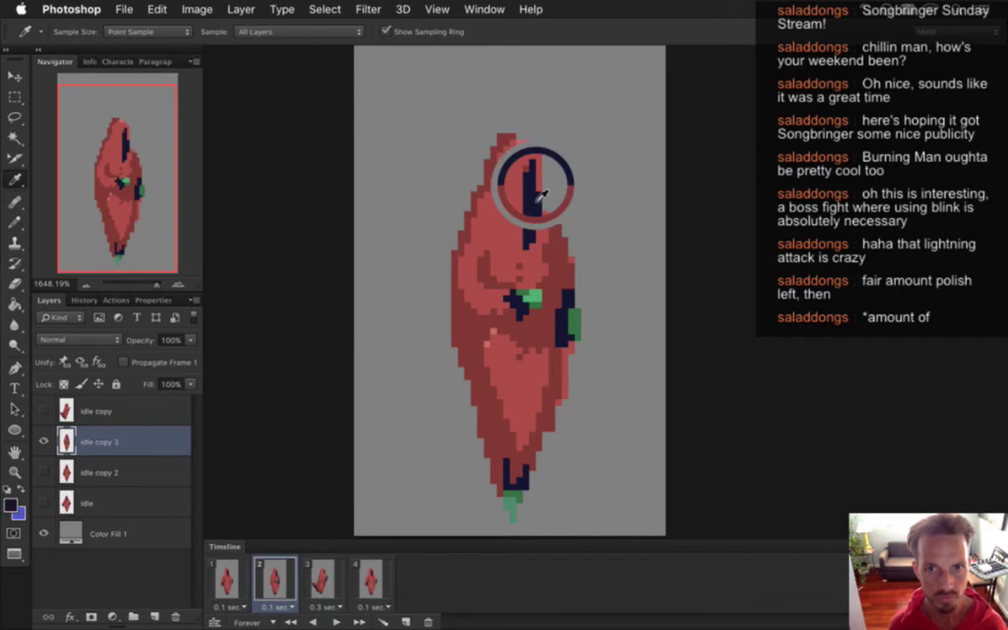
click(536, 235)
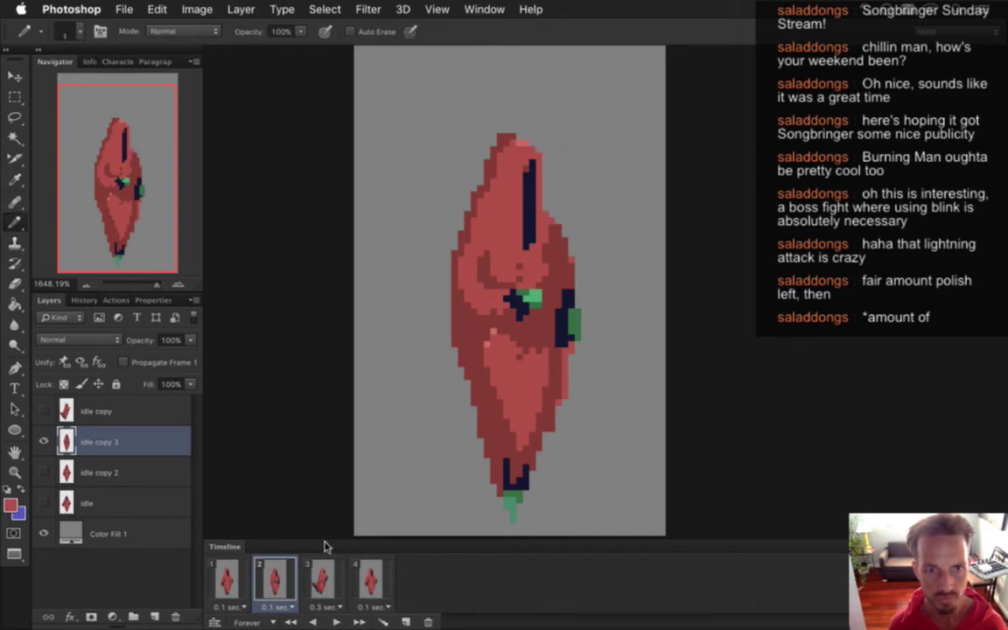
click(323, 579)
click(289, 582)
click(324, 584)
click(273, 581)
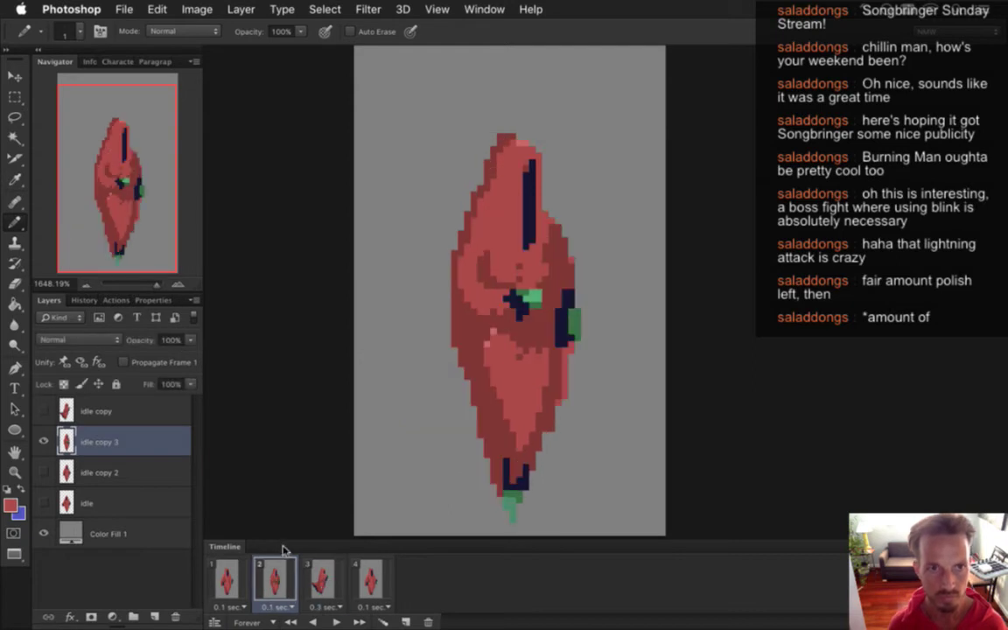
Undo the last two edits and recheck frame 2 against frame 3's leaning pose.
key(ctrl+z)
key(ctrl+z)
click(318, 579)
key(ctrl+z)
click(319, 574)
click(282, 569)
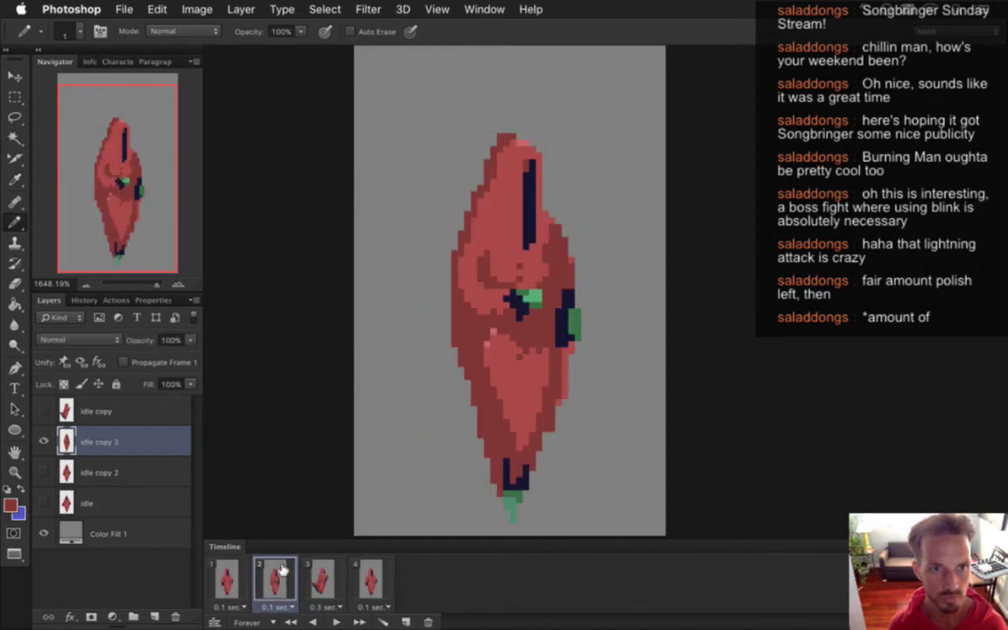
click(319, 576)
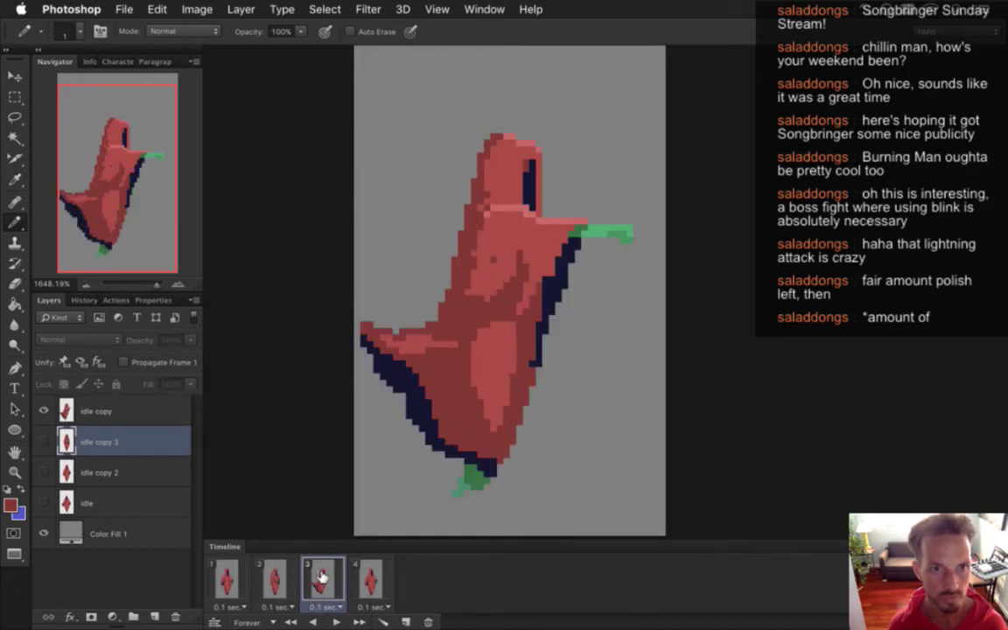
click(276, 579)
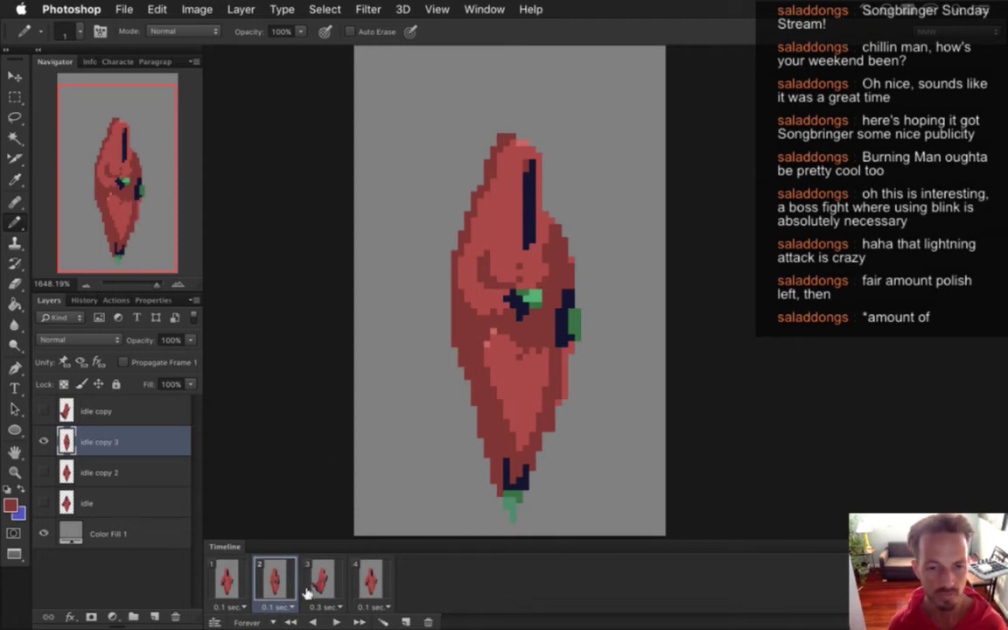
Pick the hood head's colour and add a highlight pixel near the hood's top-left tip.
alt+click(495, 156)
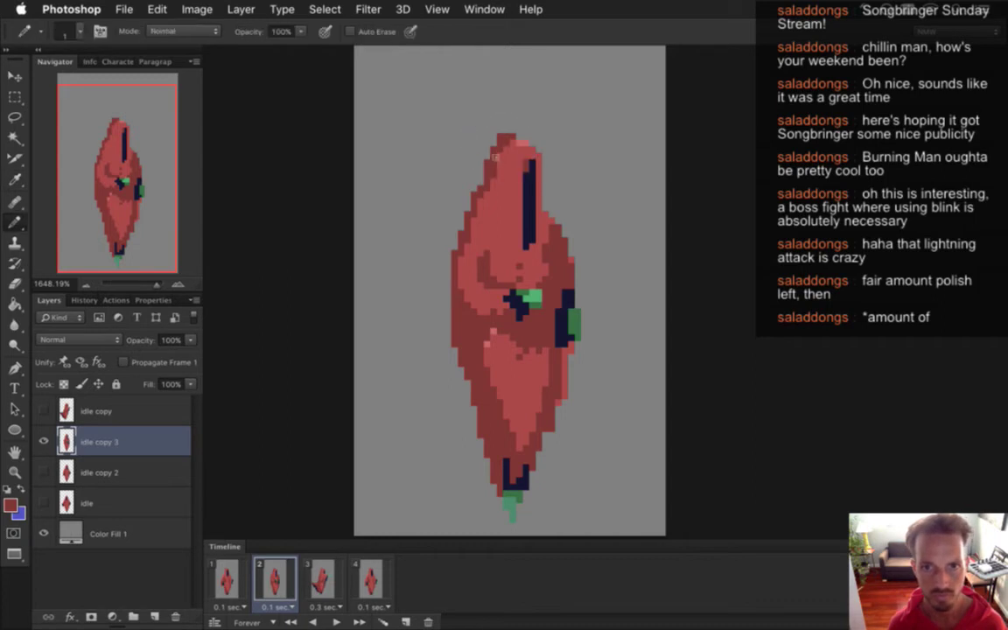
click(324, 573)
click(299, 573)
click(322, 573)
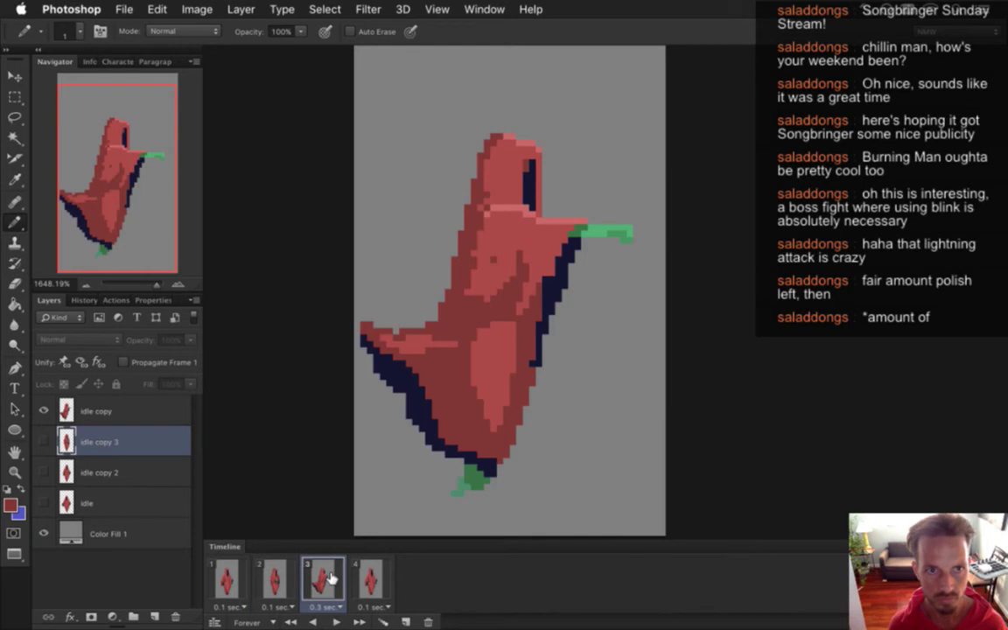
click(296, 573)
alt+click(513, 151)
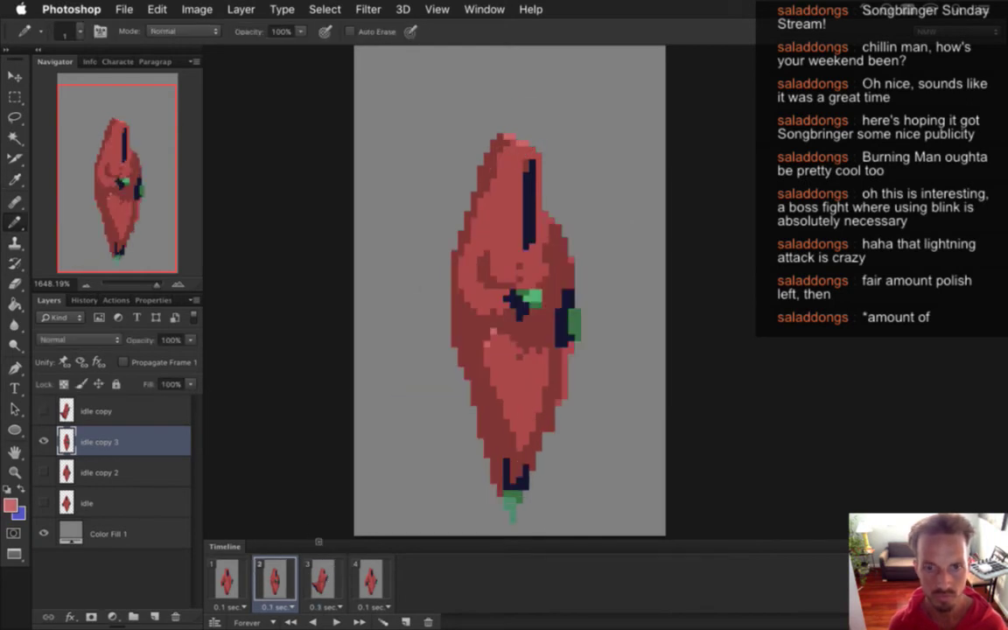
click(322, 580)
click(296, 575)
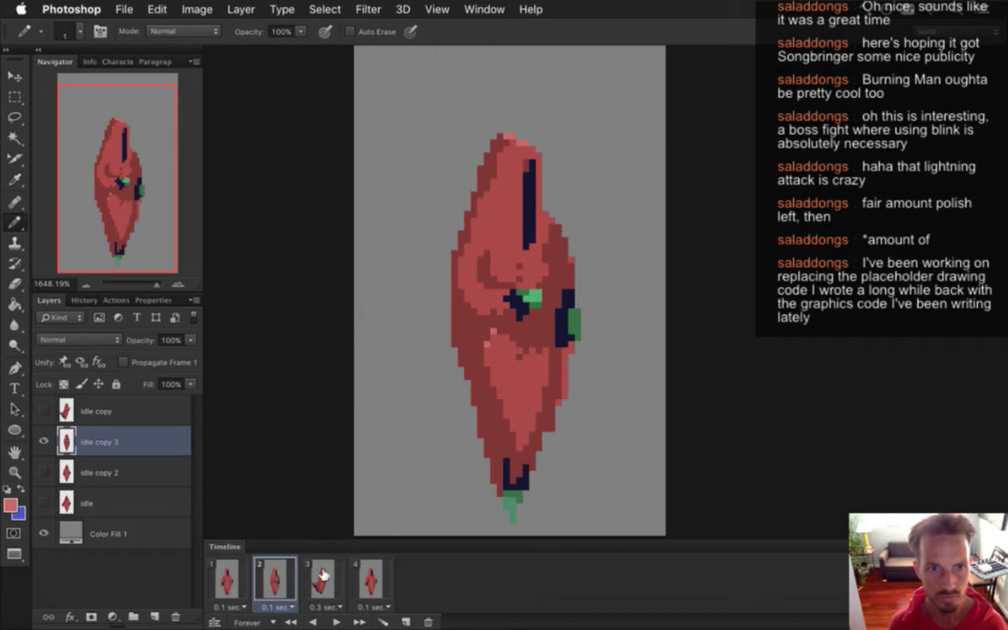
click(326, 574)
click(279, 577)
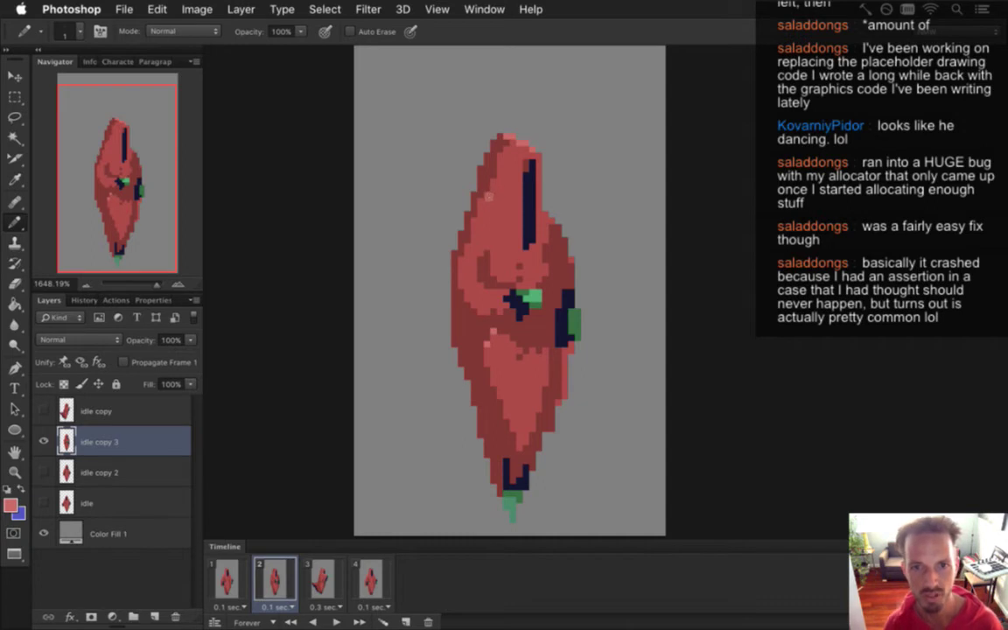
With the Eyedropper active, compare frame 2 against frame 3's leaning pose.
key(i)
click(274, 573)
click(321, 577)
click(274, 577)
click(322, 582)
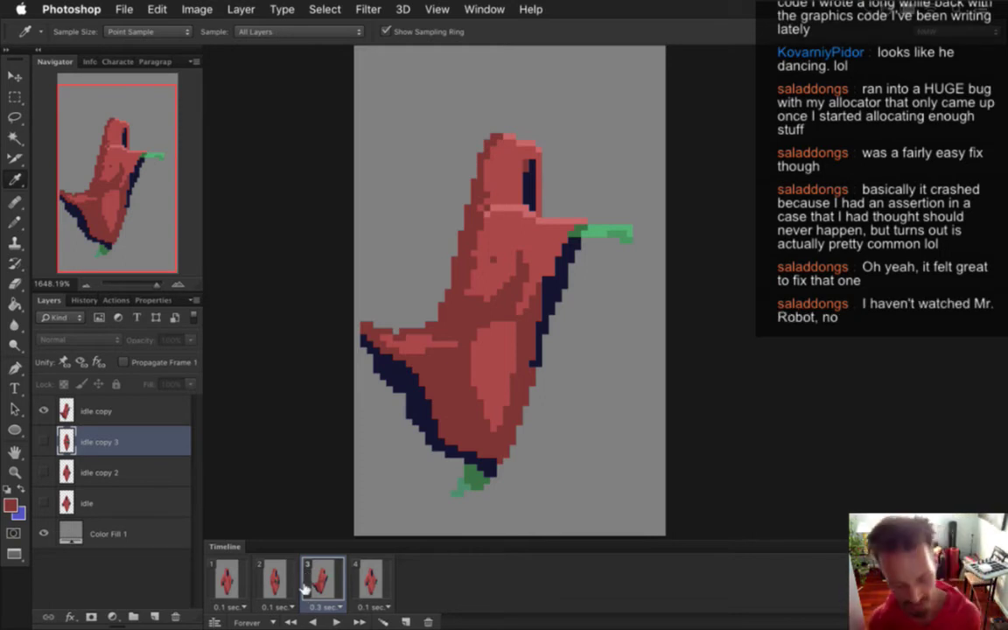
click(274, 580)
click(322, 579)
click(274, 579)
click(103, 412)
click(103, 440)
Flip repeatedly between frame 2 and frame 3's tilted cloak pose.
click(306, 578)
click(267, 577)
click(307, 577)
click(273, 579)
click(322, 579)
click(273, 579)
click(320, 579)
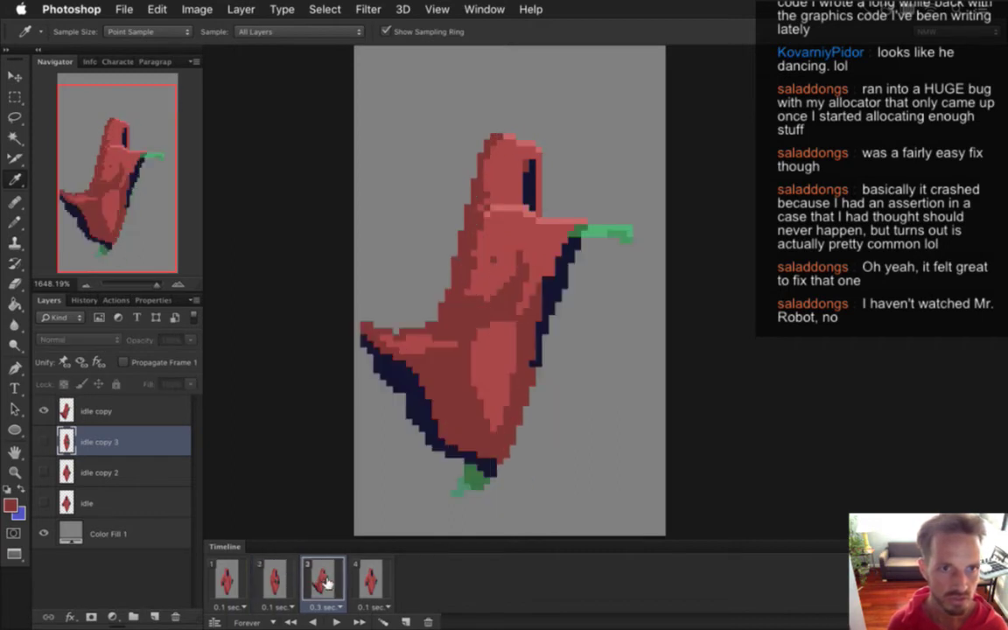
click(273, 579)
click(321, 580)
click(271, 579)
click(304, 579)
click(275, 579)
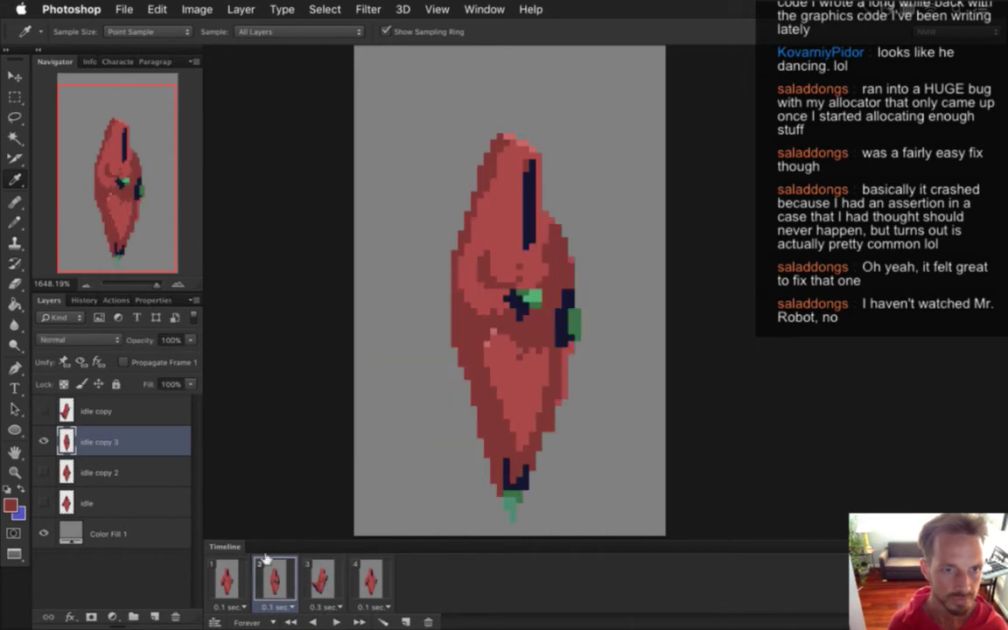
With the Pencil selected, check frame 2 against frames 1 and 3.
key(b)
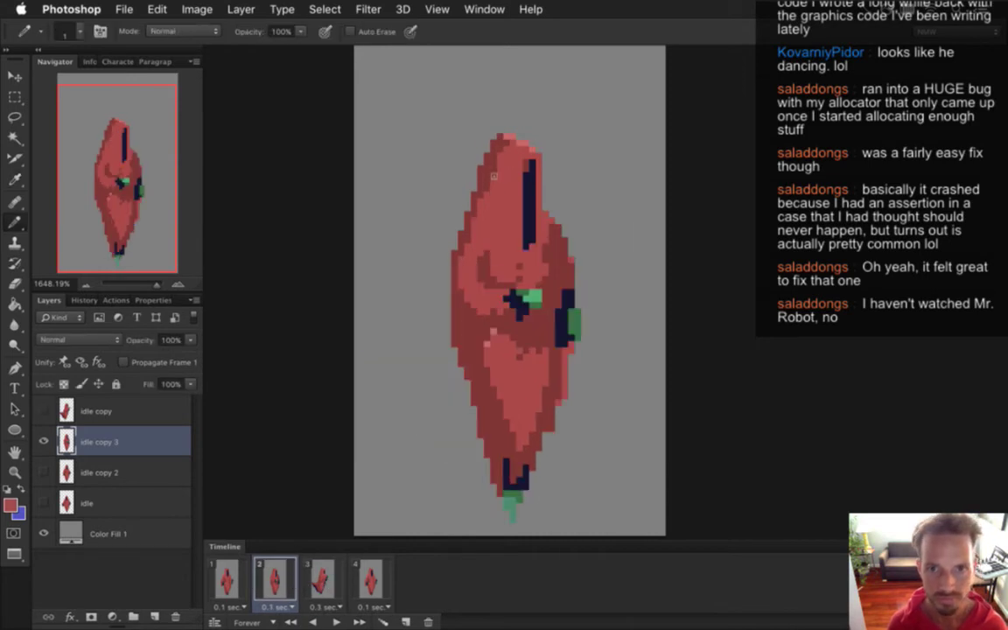
click(322, 577)
click(275, 577)
click(308, 569)
click(273, 571)
click(317, 569)
click(273, 576)
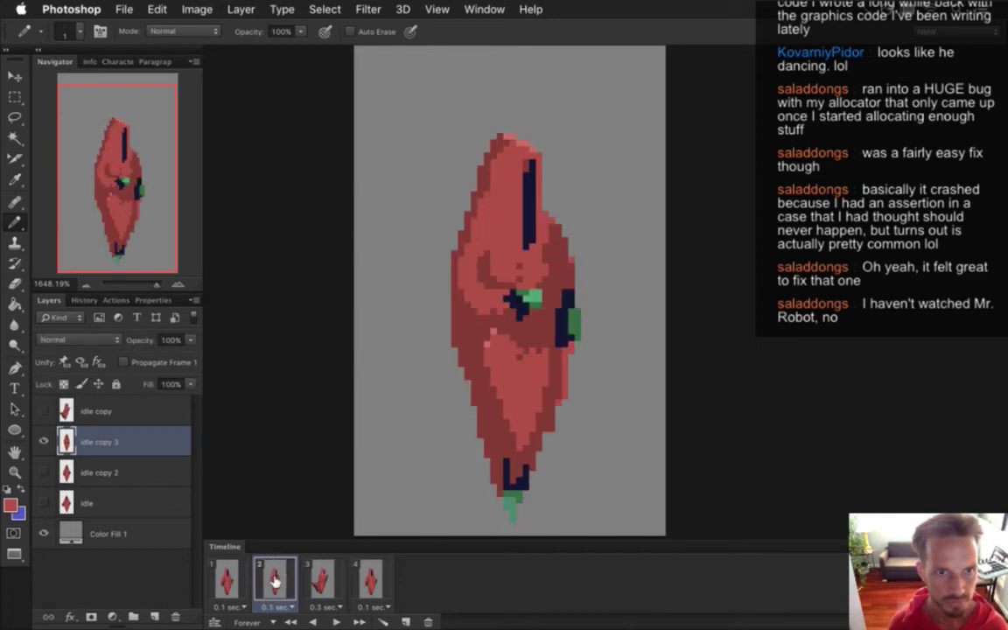
click(316, 575)
click(270, 579)
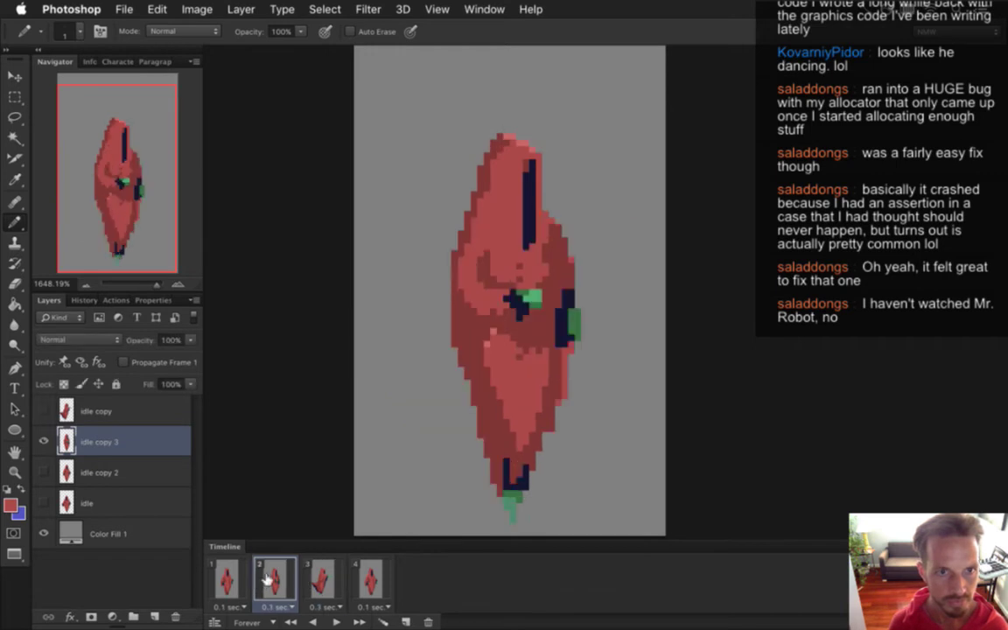
click(221, 579)
click(278, 580)
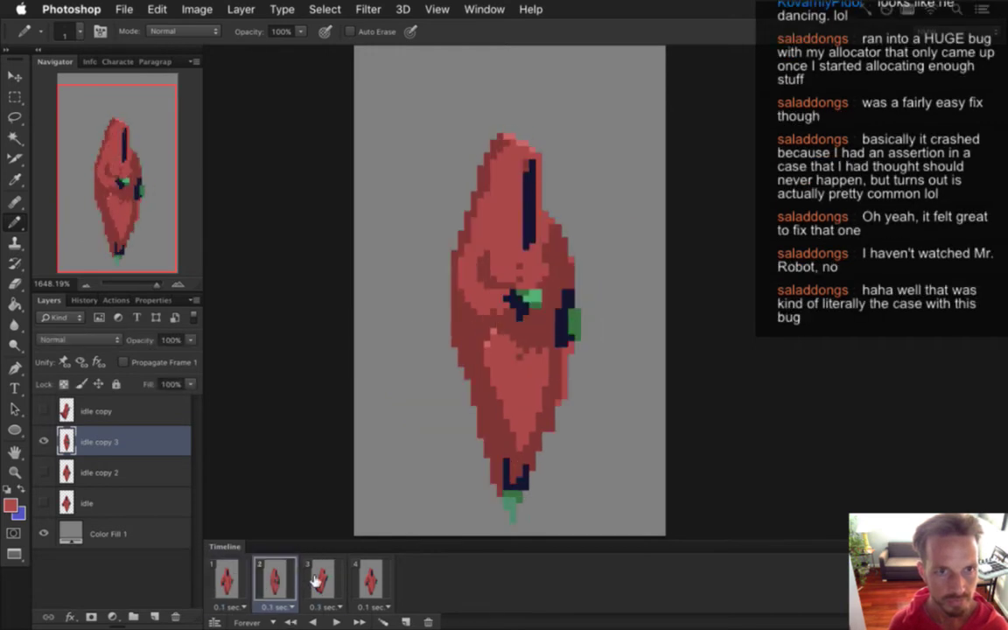
click(310, 579)
click(280, 580)
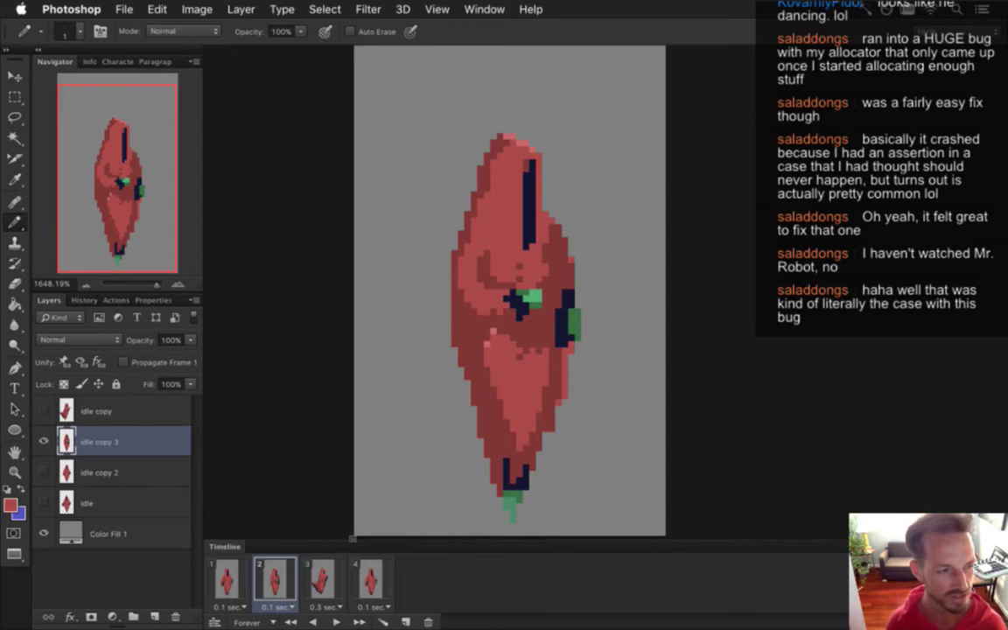
Widen the navy sleeve over the green strip and redraw the green right hand further out.
key(i)
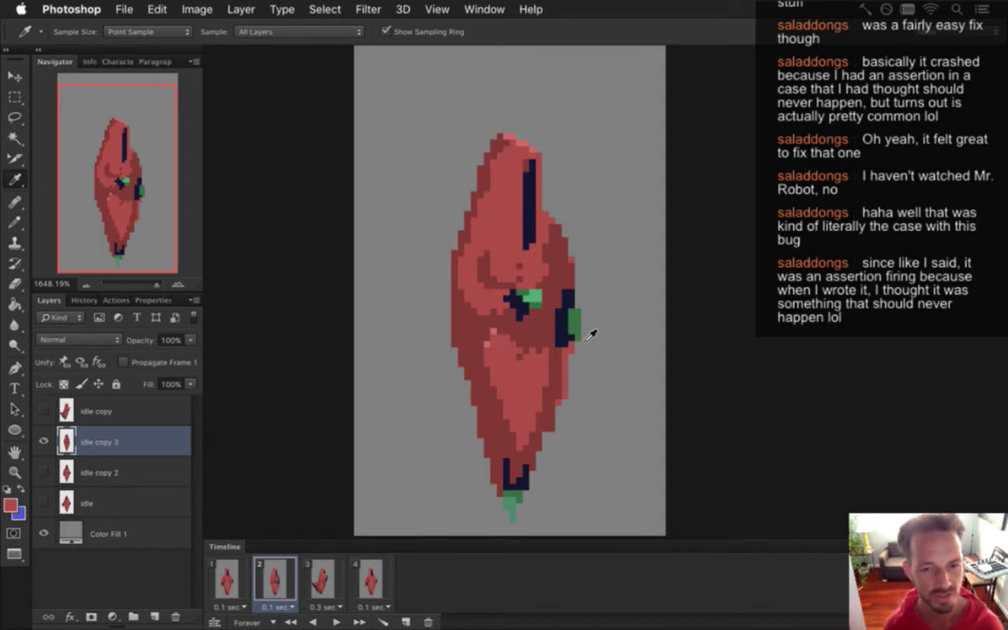
click(577, 308)
key(b)
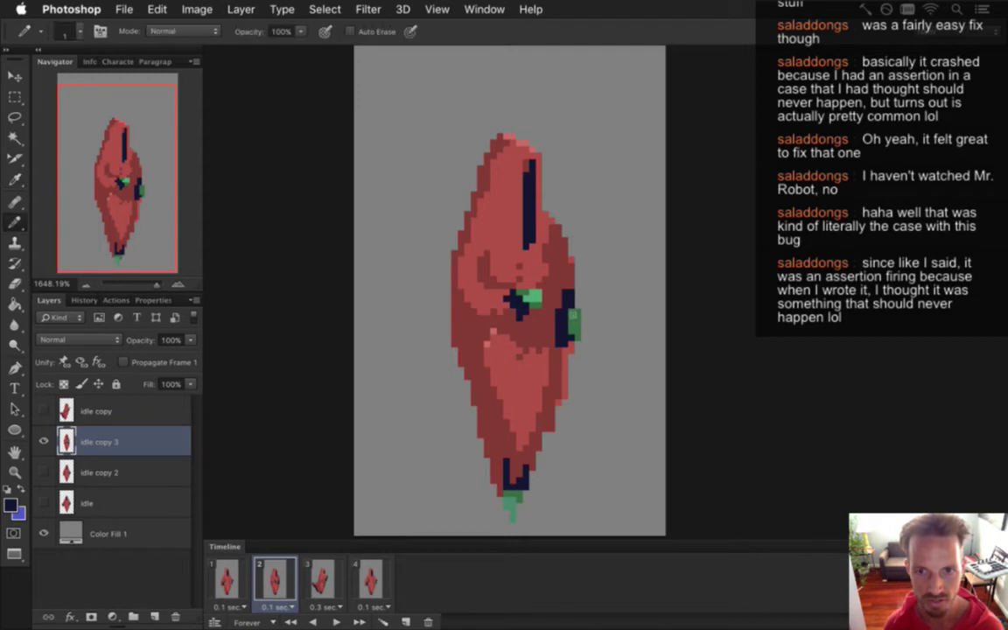
alt+click(518, 294)
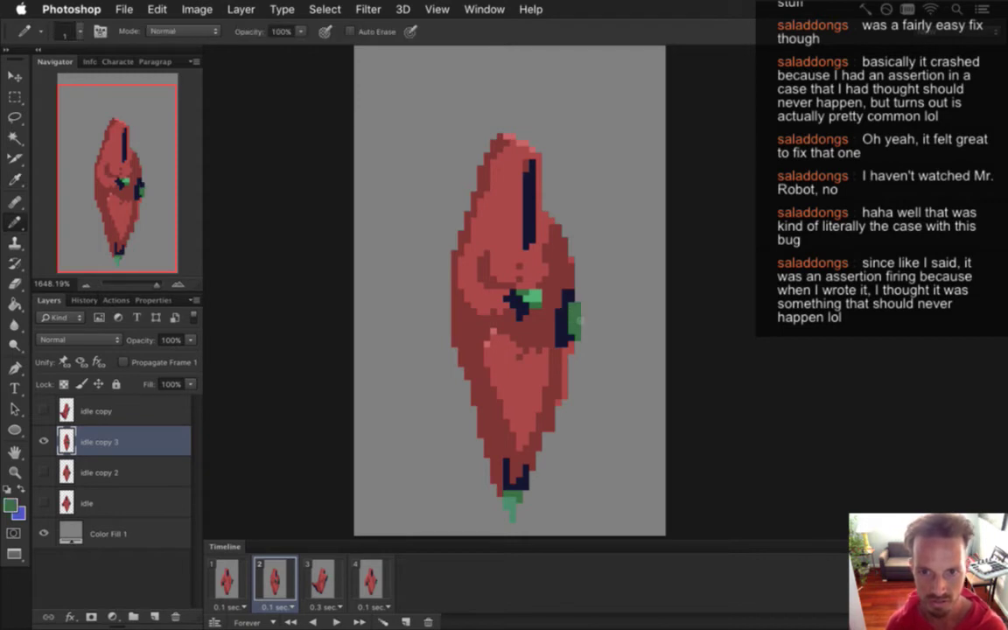
alt+click(564, 328)
drag(574, 315, 574, 341)
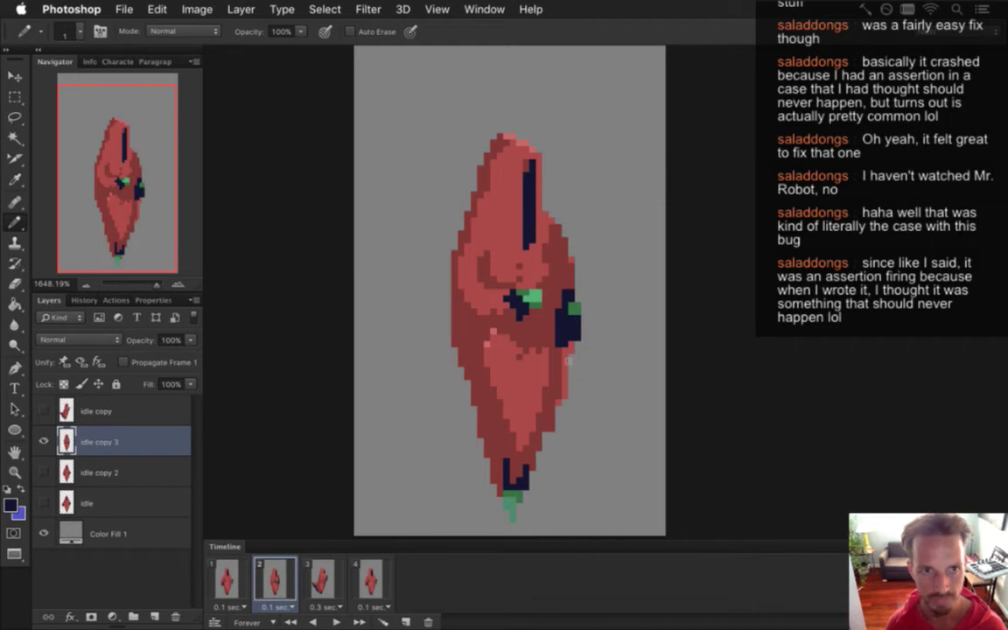
alt+click(575, 306)
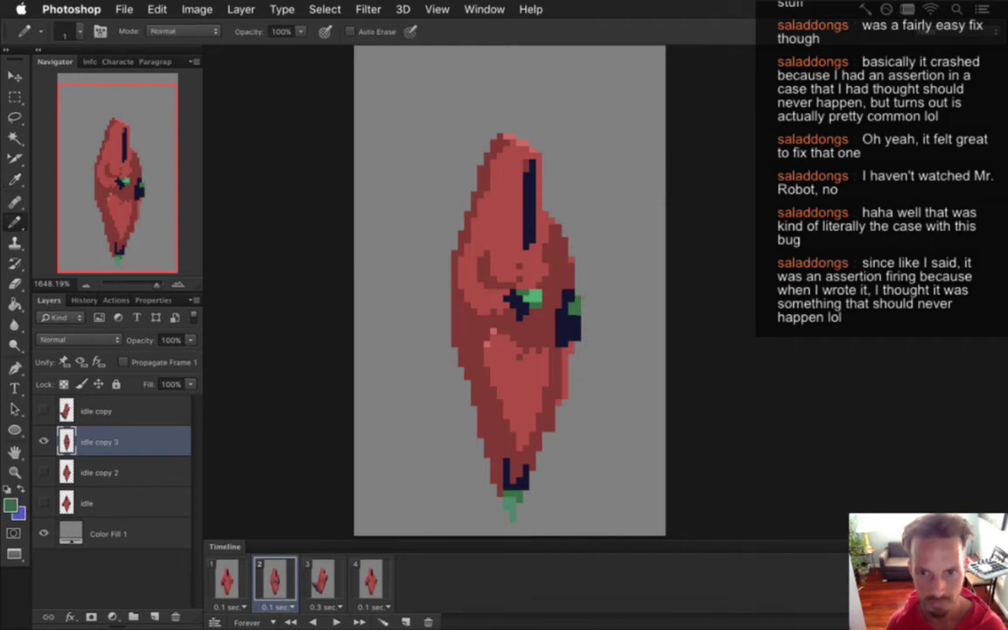
key(alt)
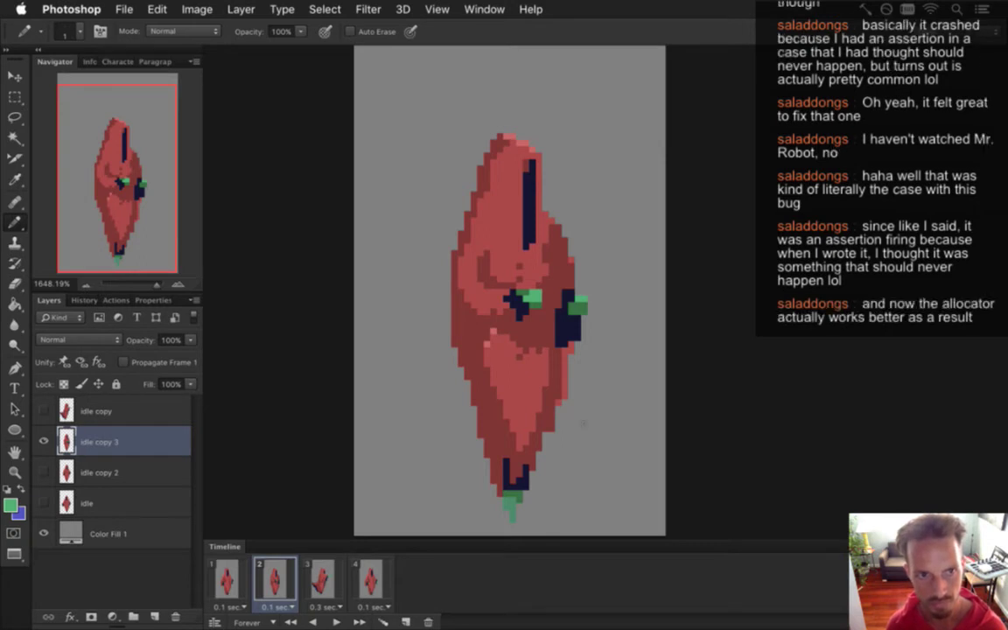
Check the reworked frame 2 against frames 1 and 3, glancing at frame 1's delay options.
click(227, 579)
click(273, 579)
click(320, 582)
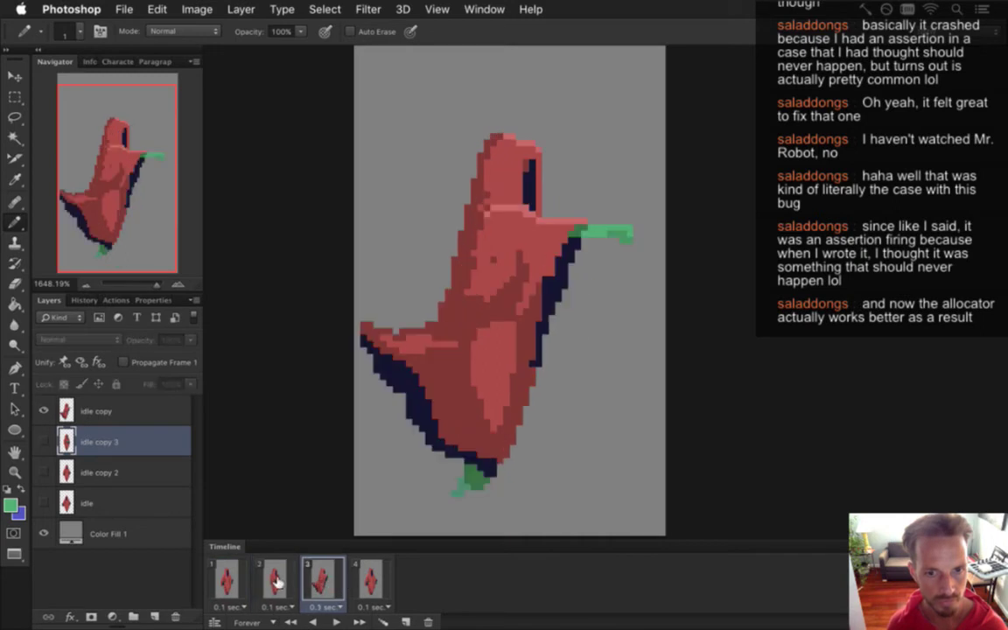
click(290, 586)
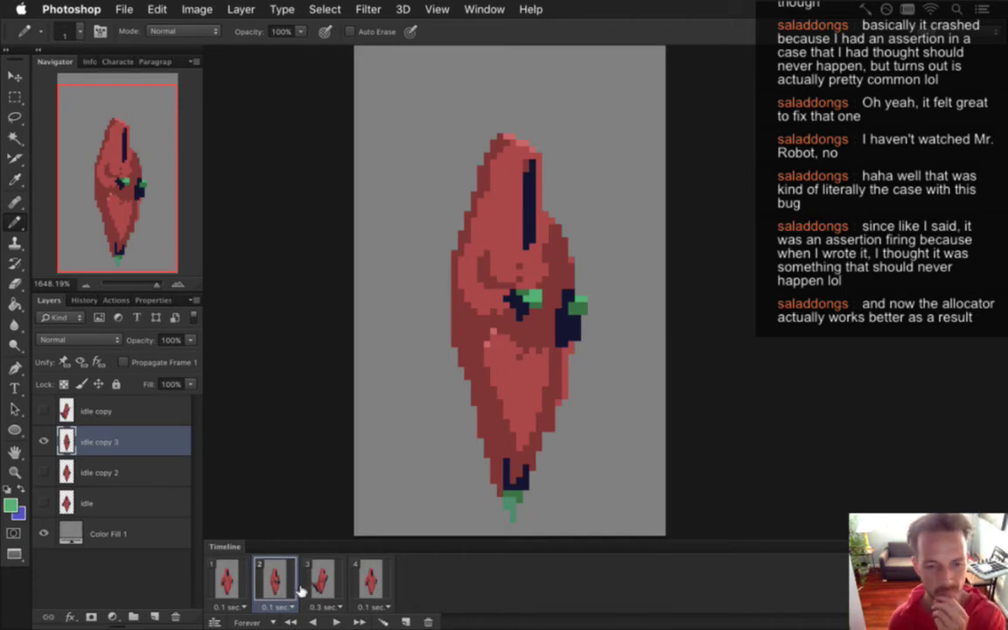
click(225, 579)
click(274, 605)
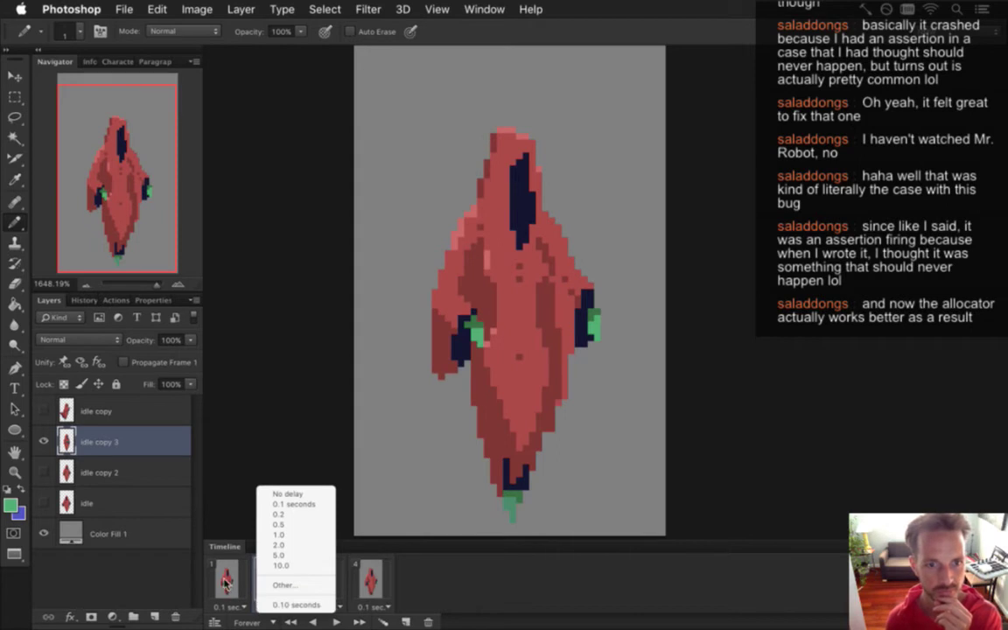
click(273, 606)
click(277, 582)
click(319, 580)
click(280, 584)
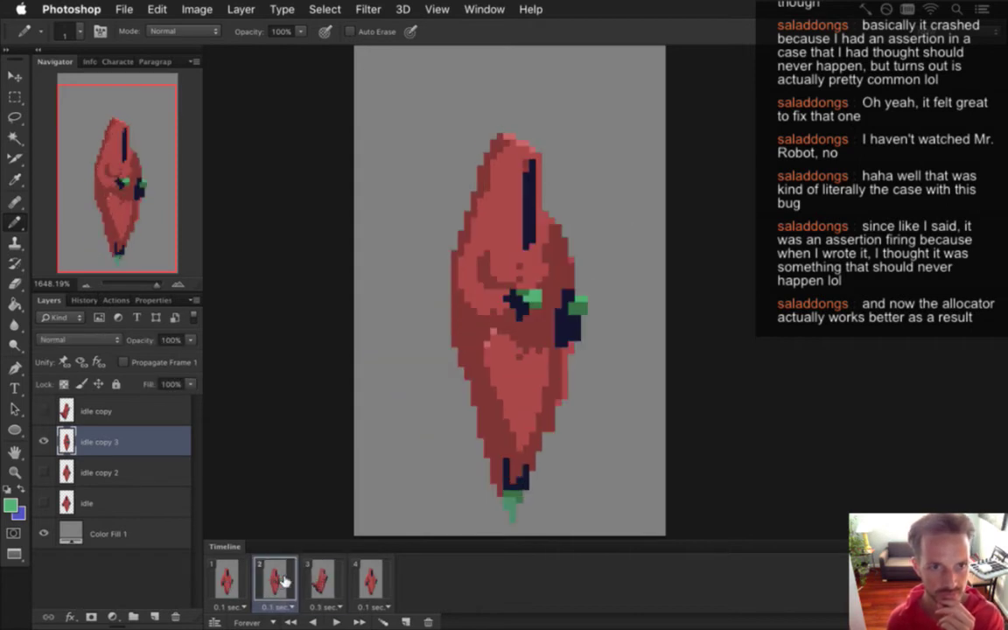
click(317, 583)
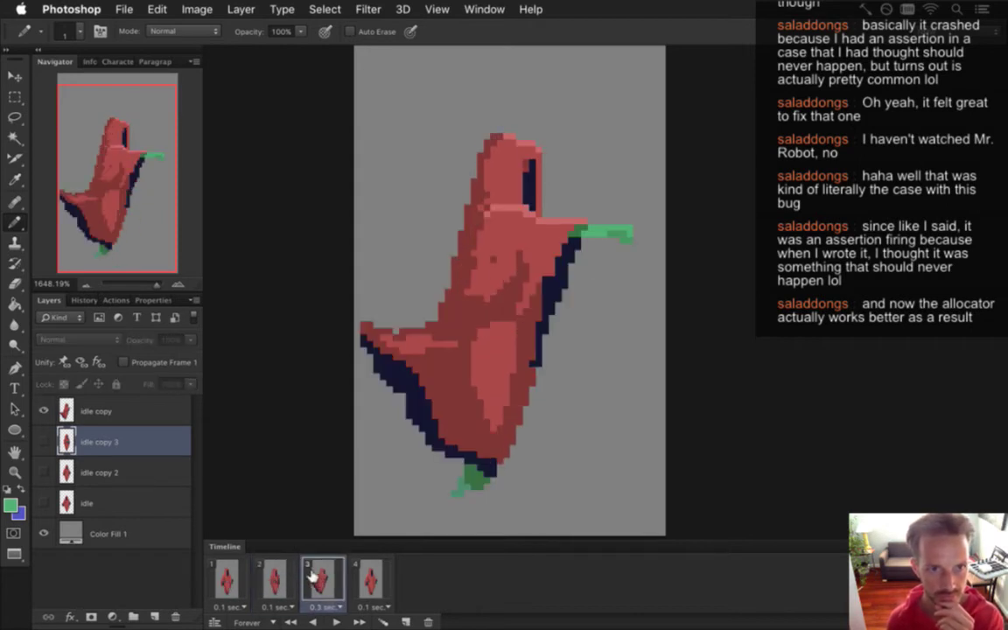
click(274, 580)
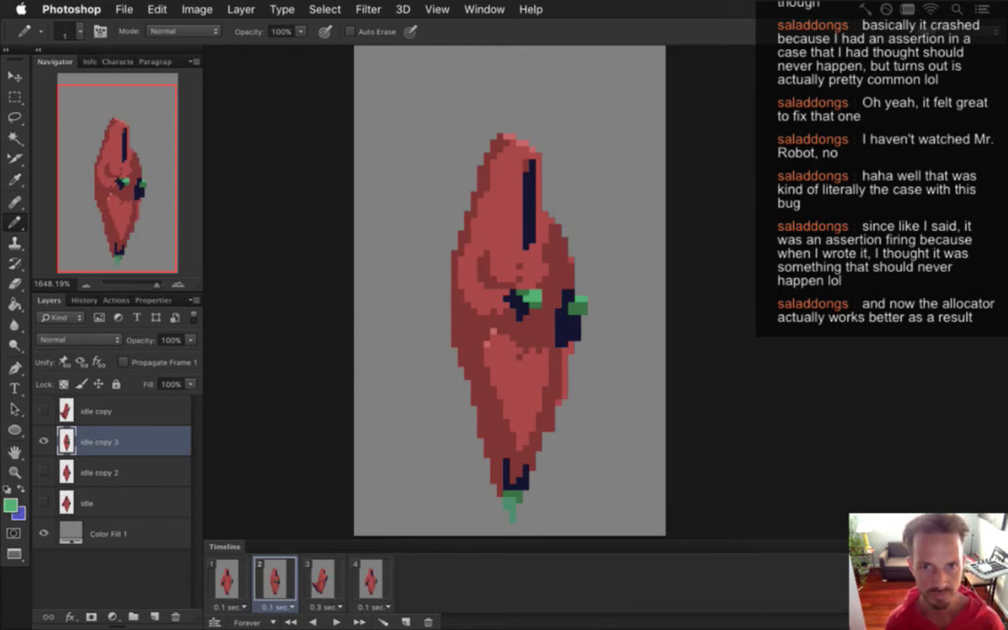
Add light pink highlight pixels along the figure's left shoulder in frame 2.
key(i)
click(529, 153)
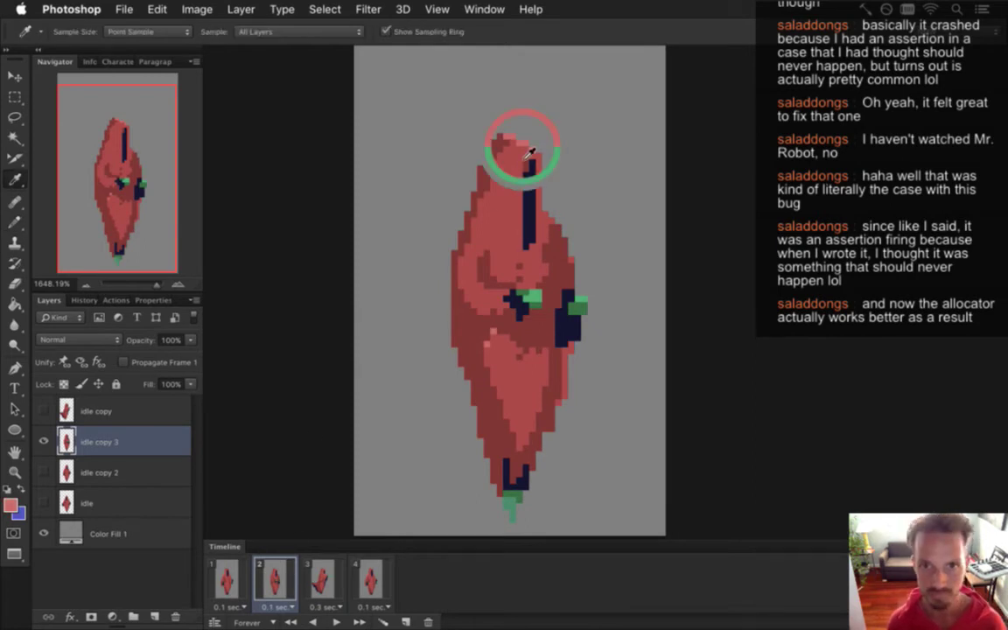
key(b)
key(alt)
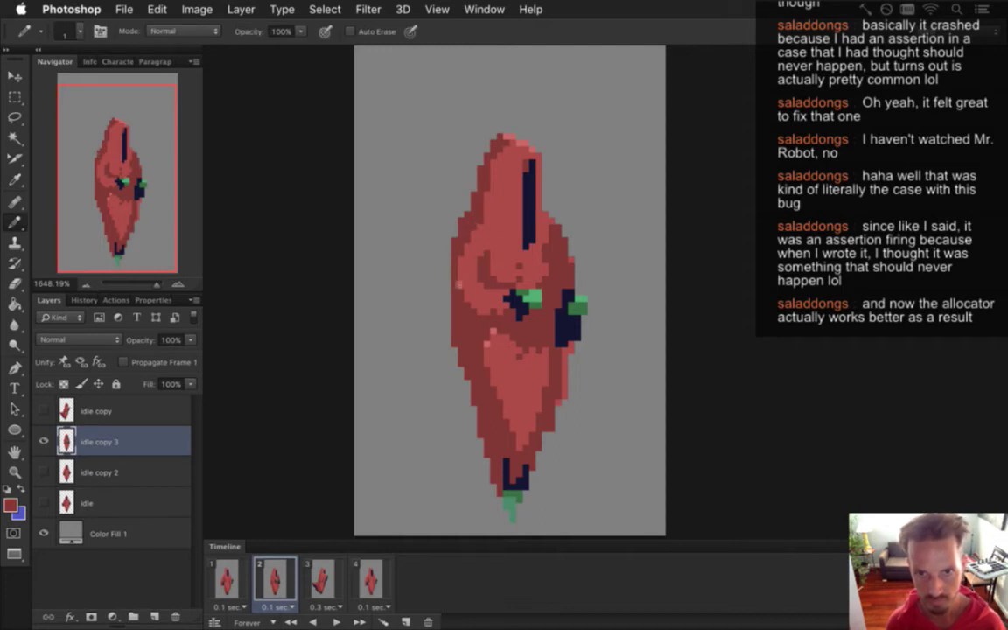
alt+click(477, 156)
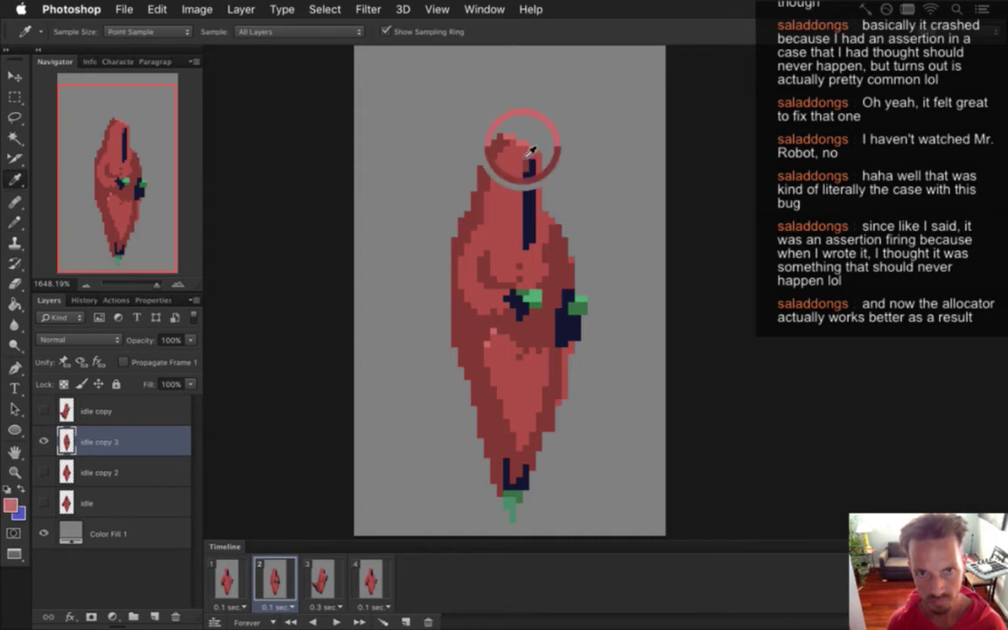
click(476, 227)
drag(471, 229, 458, 255)
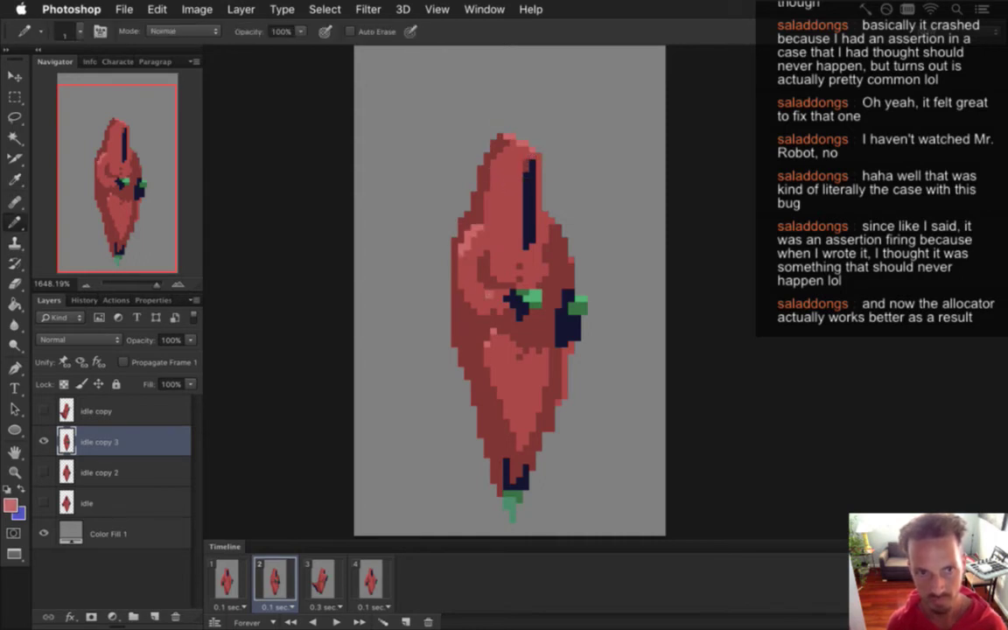
Compare frame 3 with frame 2, ending back on frame 2.
click(322, 577)
click(278, 579)
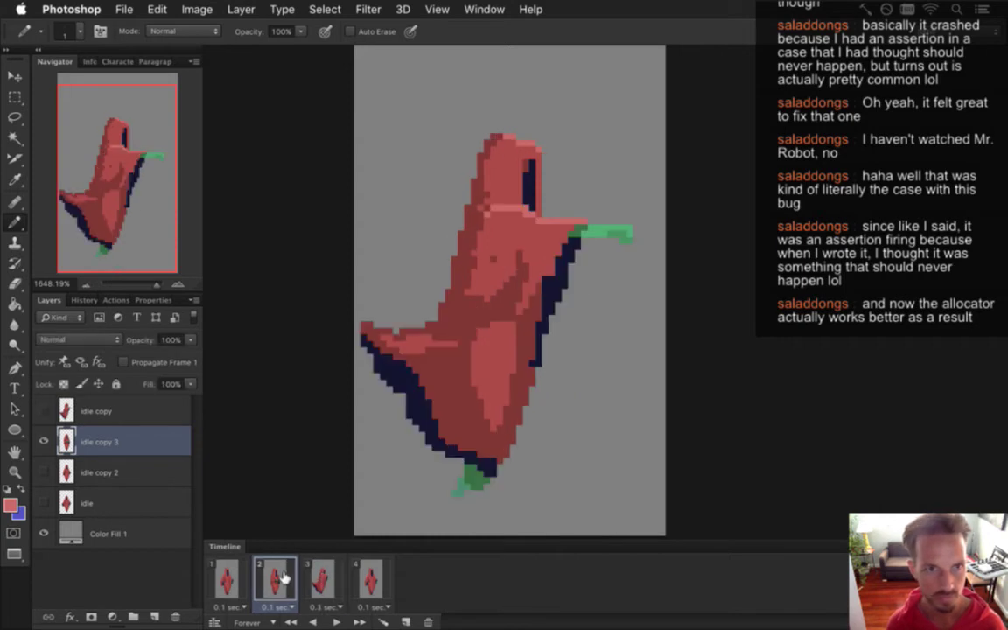
click(321, 578)
click(273, 577)
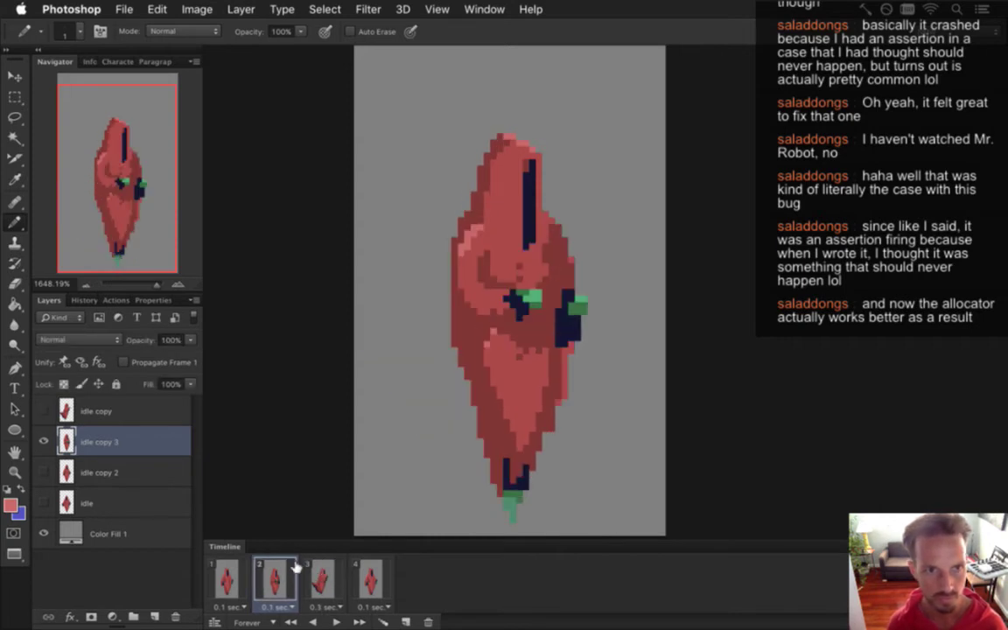
click(320, 578)
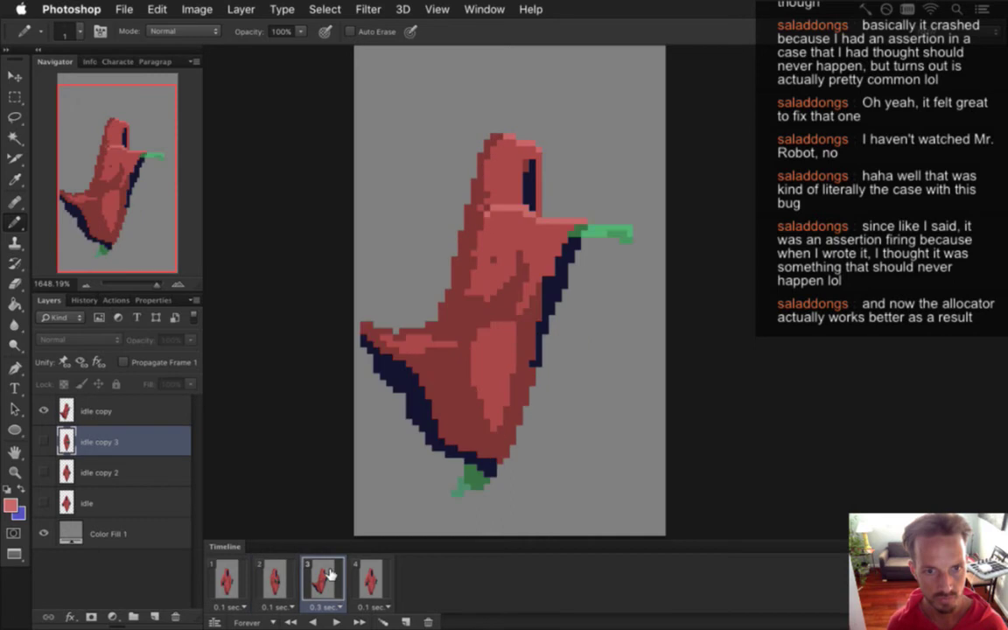
click(290, 574)
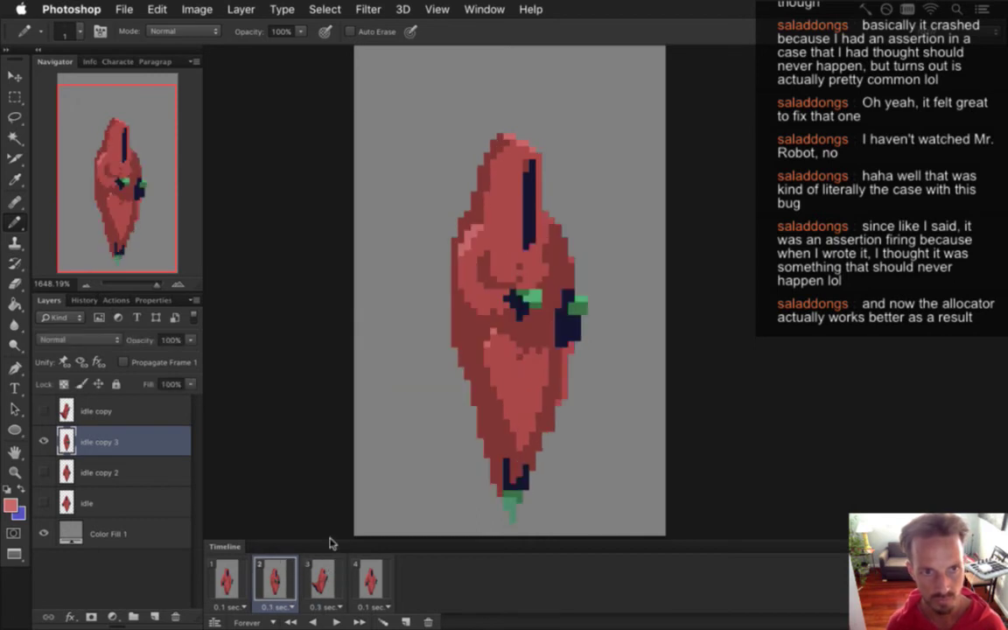
Sample several darker reds from the figure's body and upper torso.
key(i)
click(495, 272)
key(b)
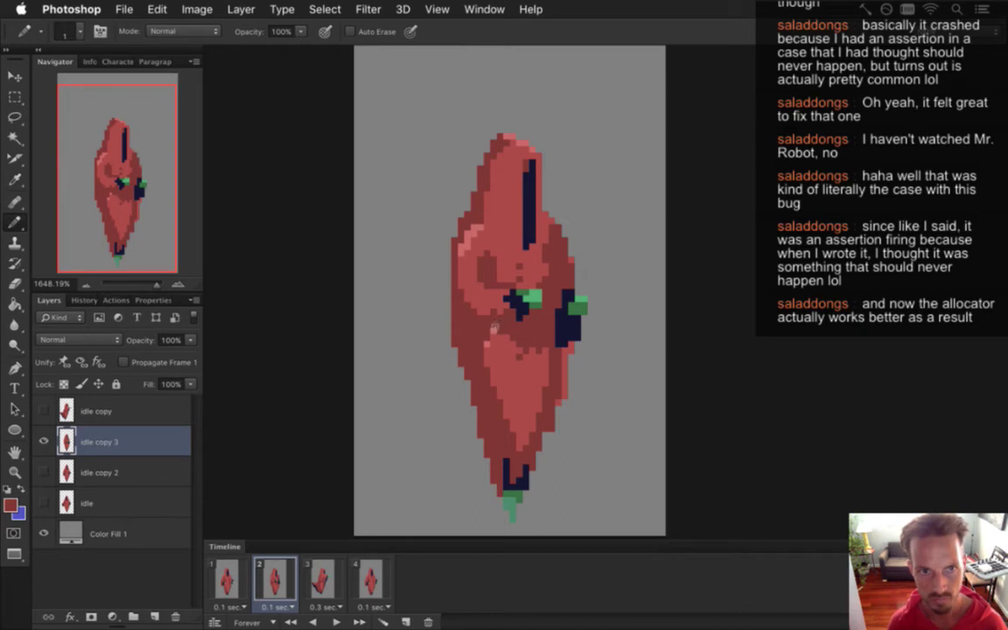
key(i)
click(491, 250)
key(b)
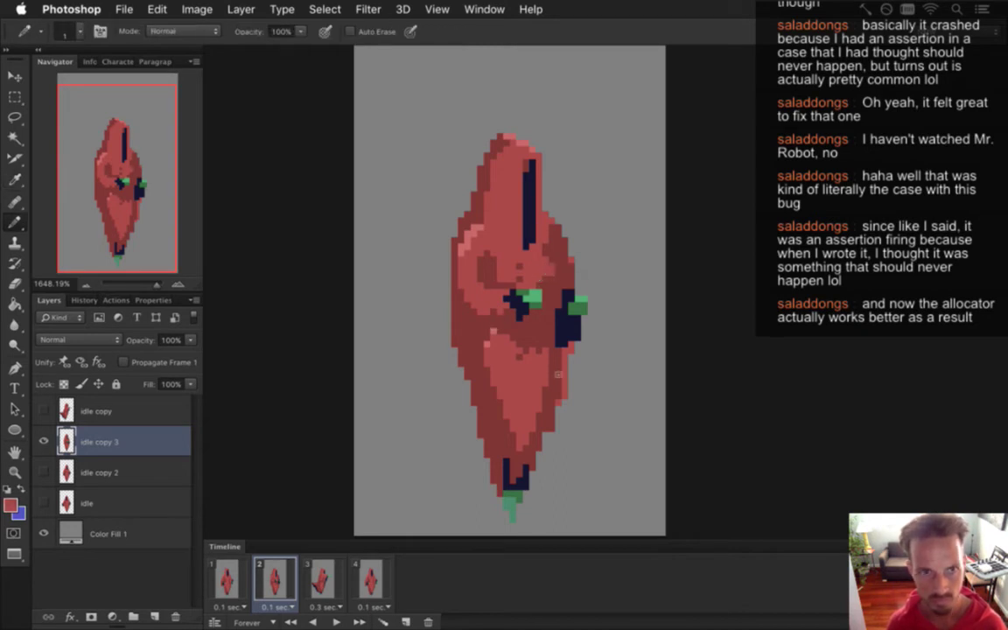
key(i)
click(468, 241)
key(b)
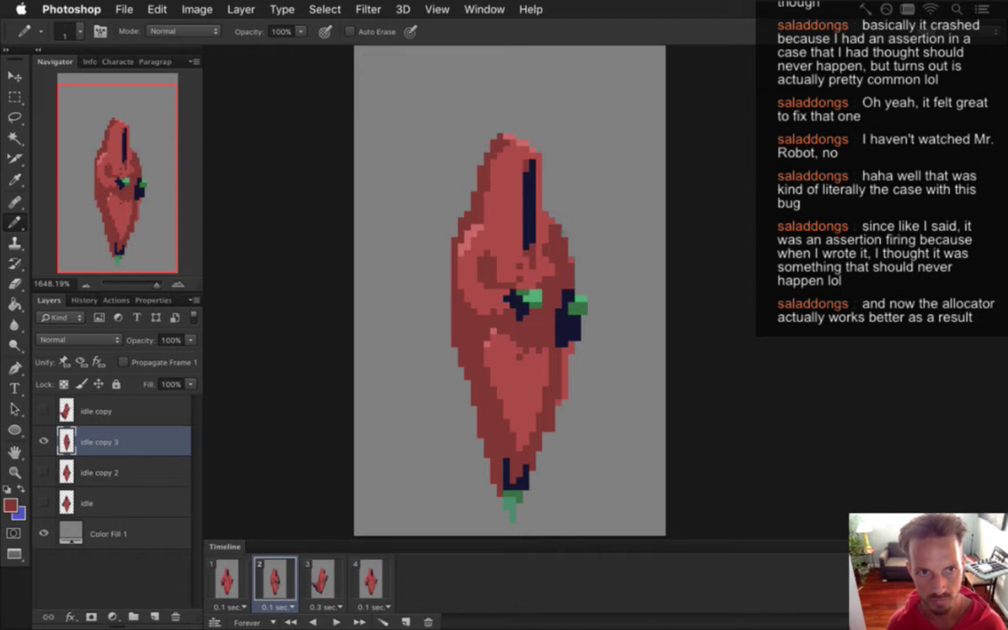
key(i)
click(459, 238)
key(b)
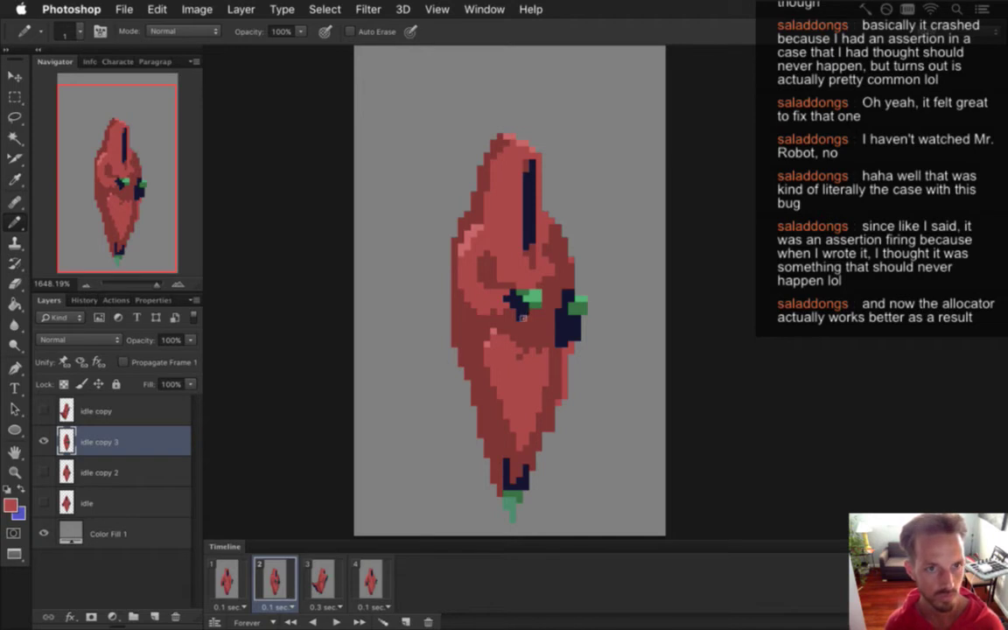
Paint darker red pixels along the hooded figure's left edge to thicken it.
key(alt)
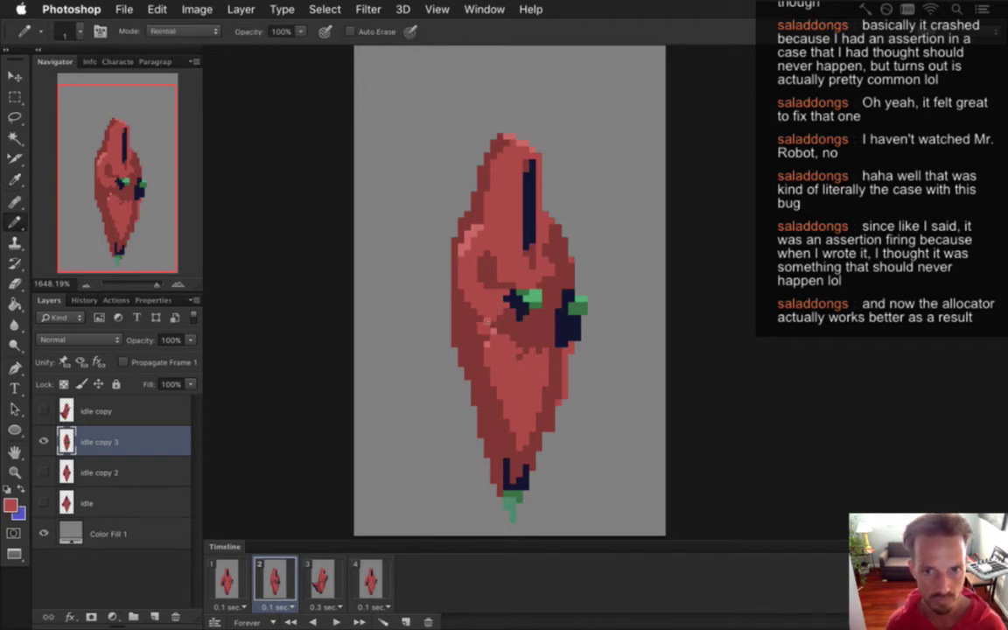
alt+click(479, 368)
mouse_move(443, 300)
mouse_down()
mouse_move(448, 331)
mouse_move(462, 335)
mouse_up()
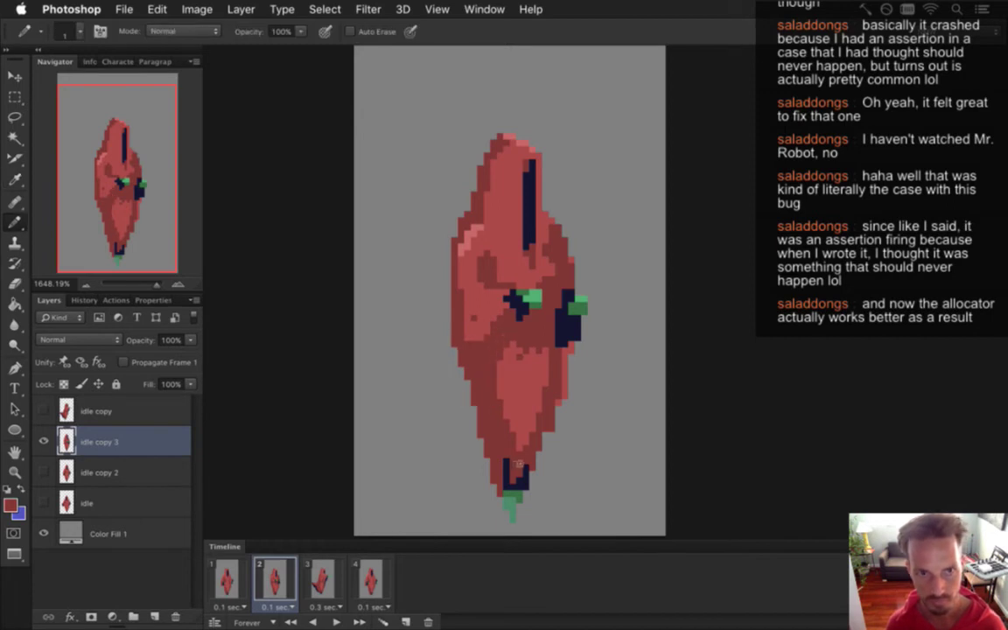
alt+click(477, 341)
mouse_move(455, 293)
mouse_down()
mouse_move(448, 266)
mouse_move(449, 334)
mouse_up()
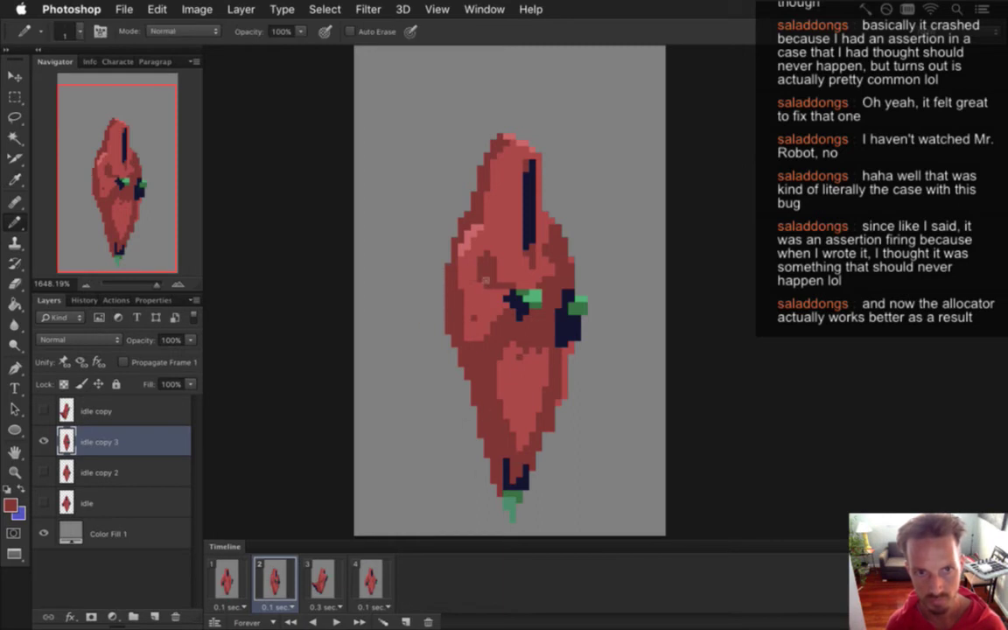
key(e)
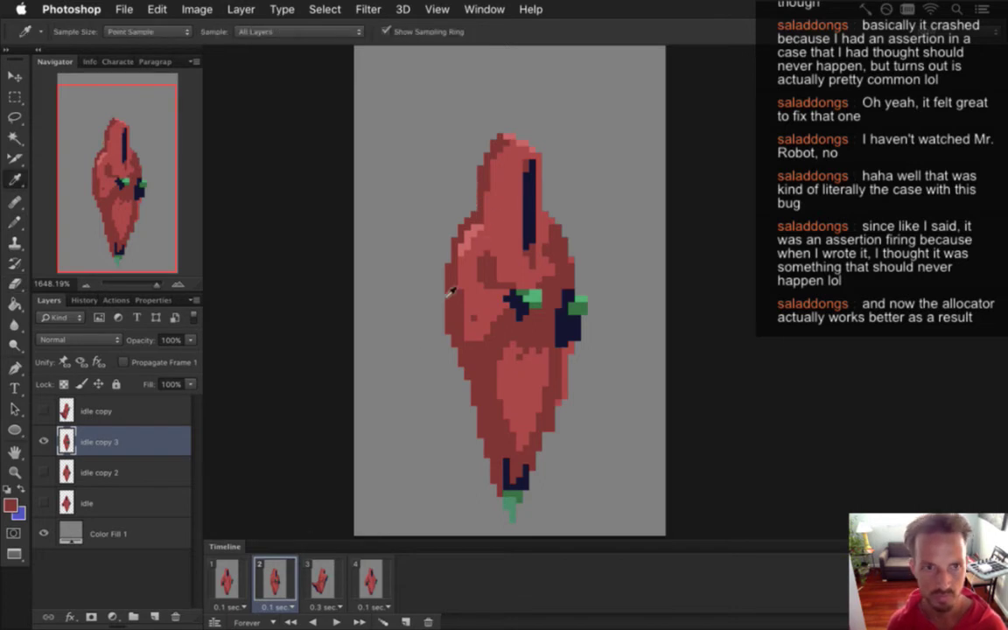
key(e)
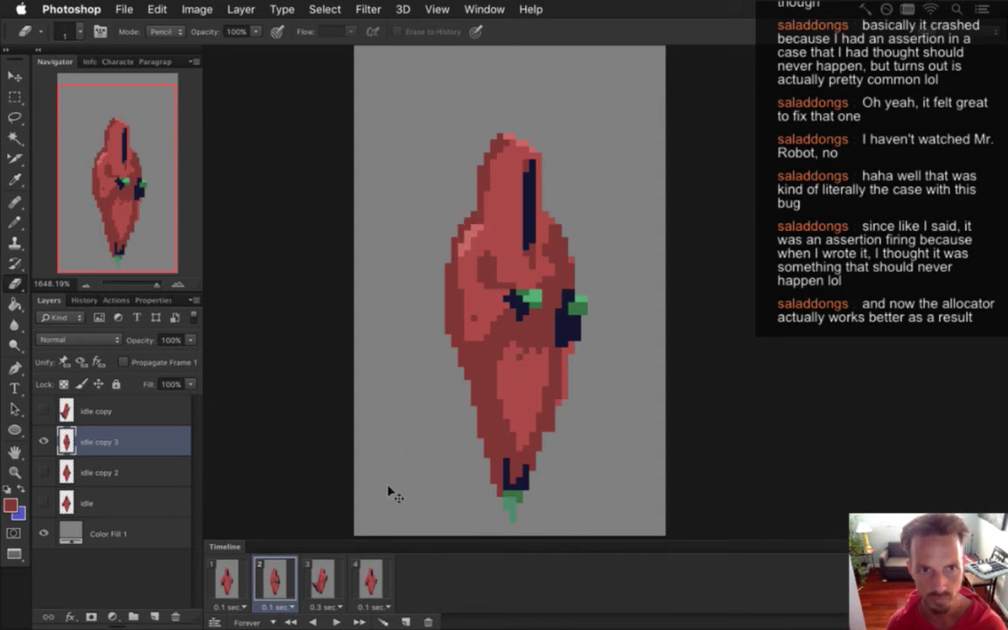
Flip between idle frames 1, 2 and 3 to compare poses, settling on frame 2.
click(229, 579)
click(273, 579)
click(317, 578)
click(273, 579)
click(317, 579)
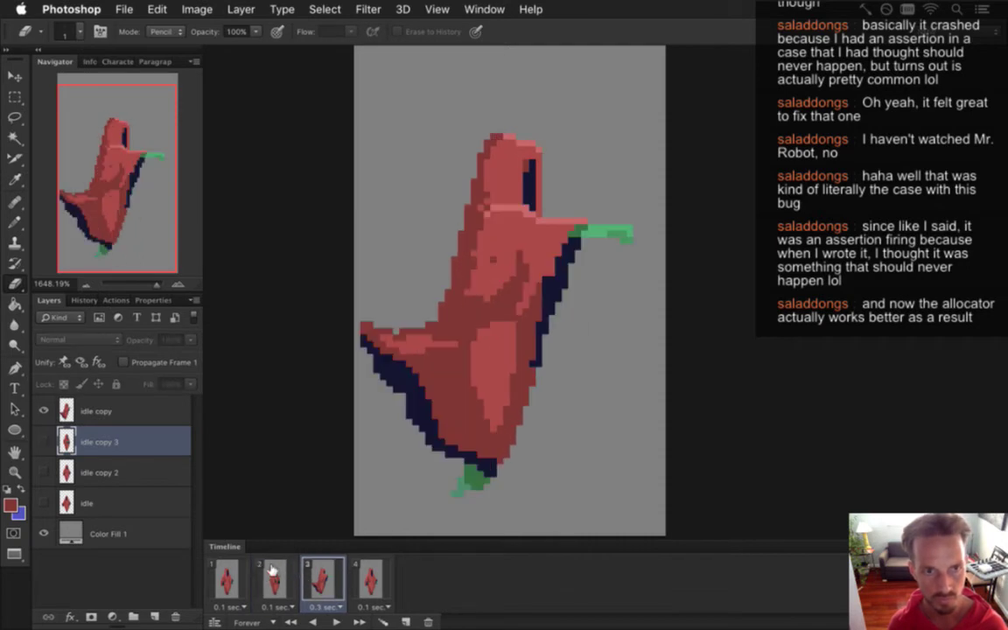
click(272, 576)
click(226, 580)
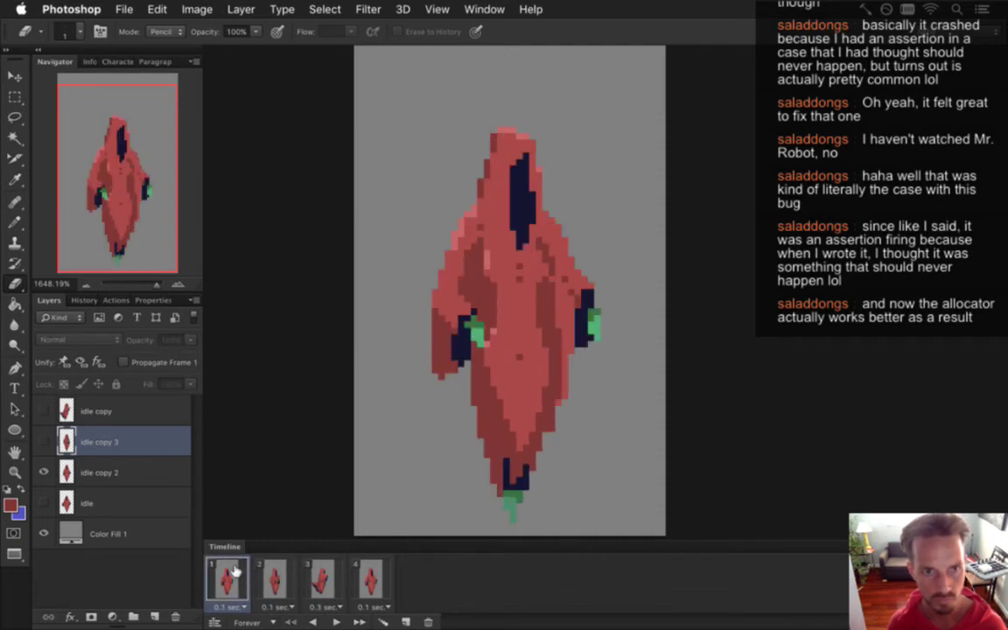
click(275, 583)
key(Left)
click(276, 574)
key(Left)
click(278, 579)
key(Right)
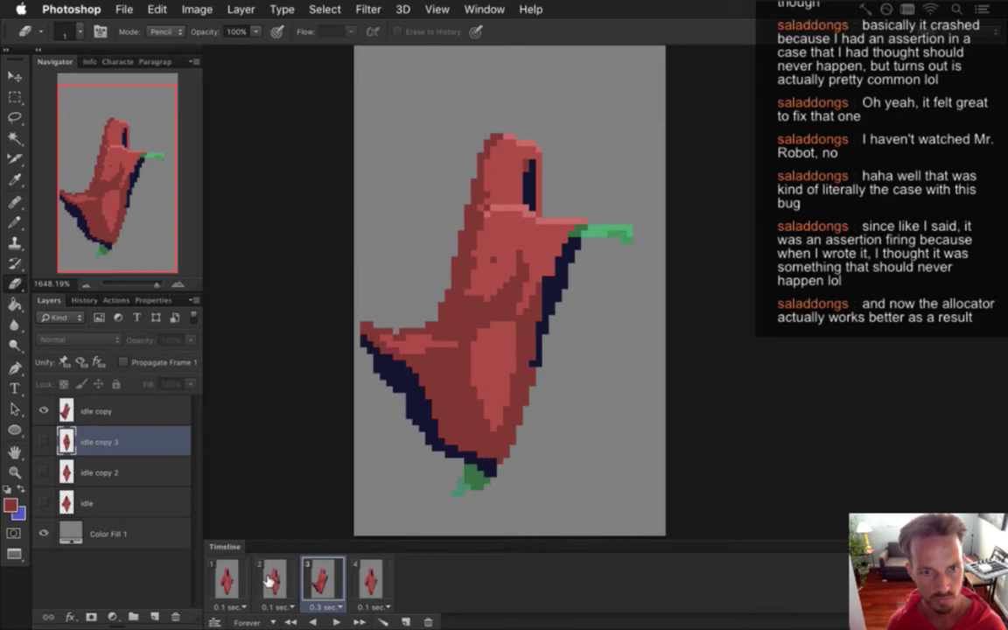
click(243, 582)
click(265, 583)
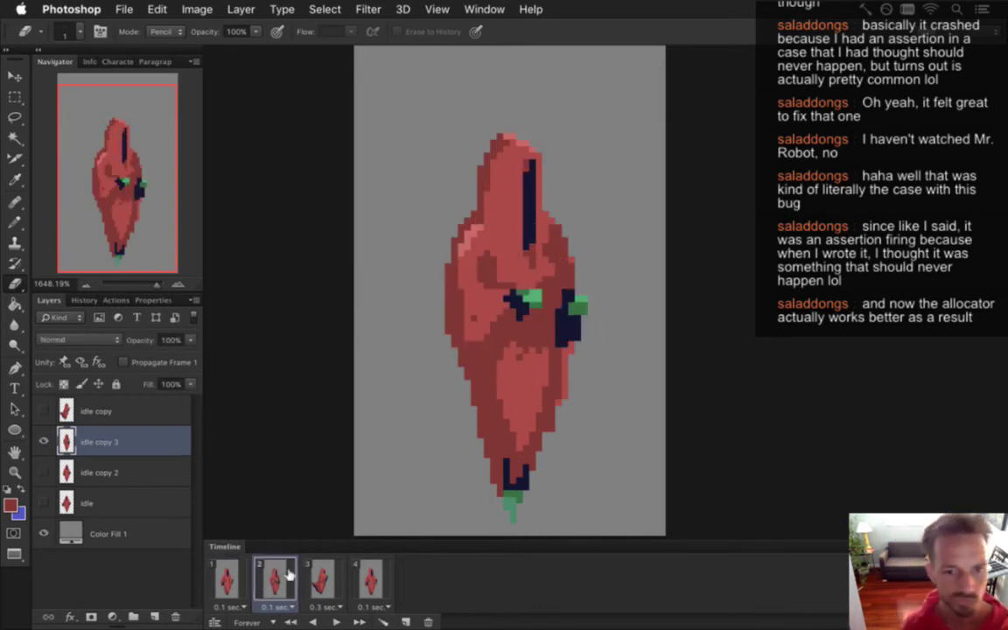
click(229, 579)
click(265, 581)
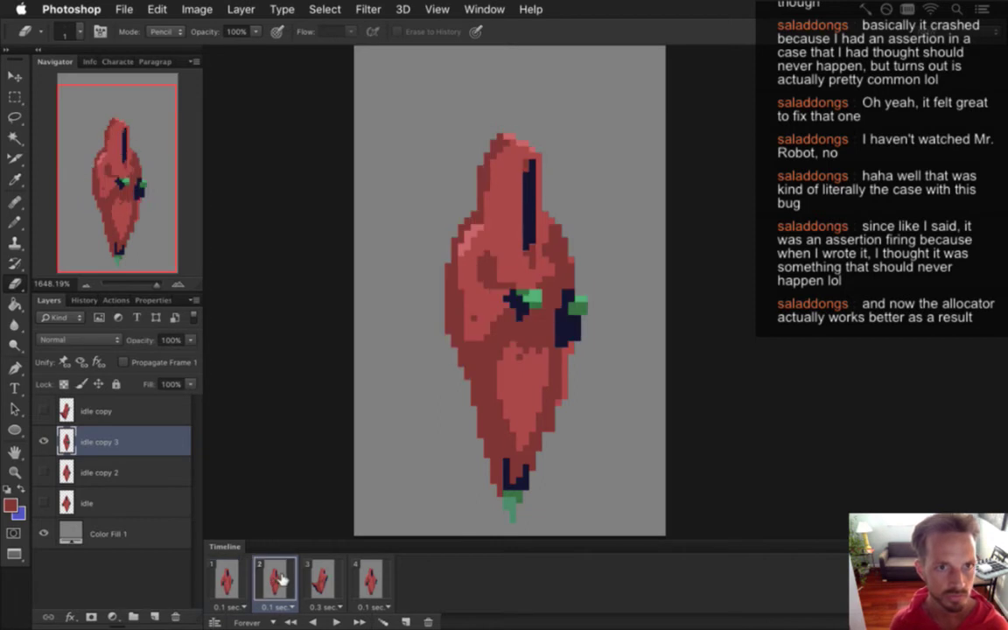
Pick up the hood stripe's dark navy for the Pencil, recheck frames 3 and 1, then return to frame 2.
key(b)
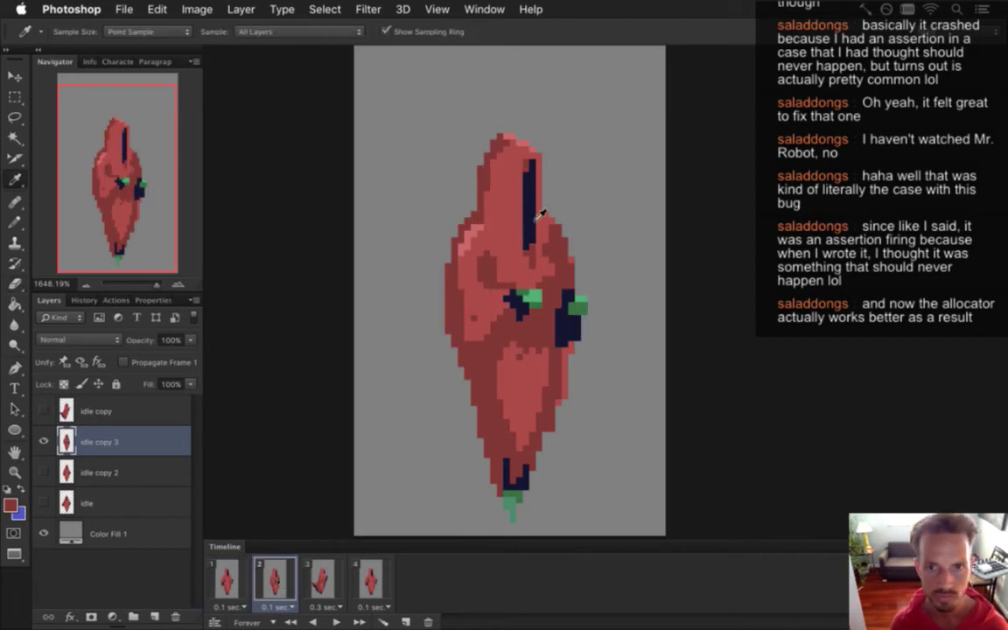
alt+click(529, 221)
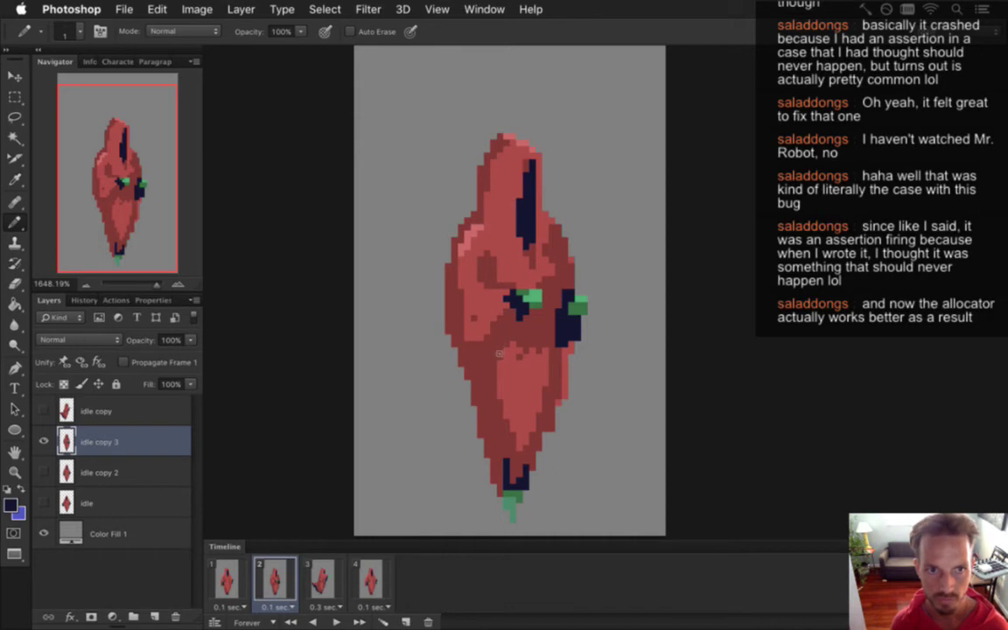
click(322, 579)
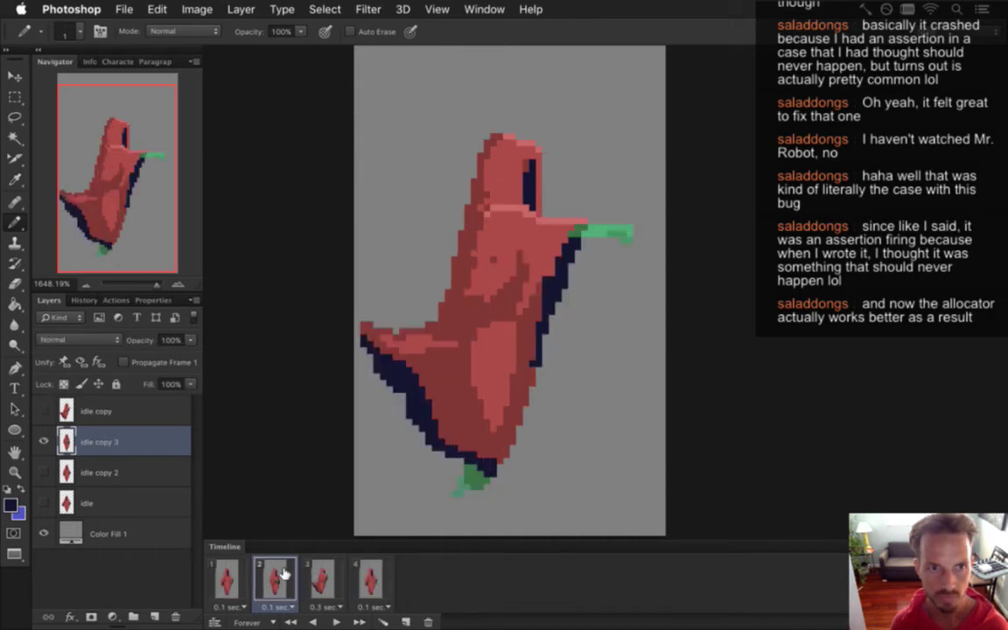
click(227, 580)
click(271, 579)
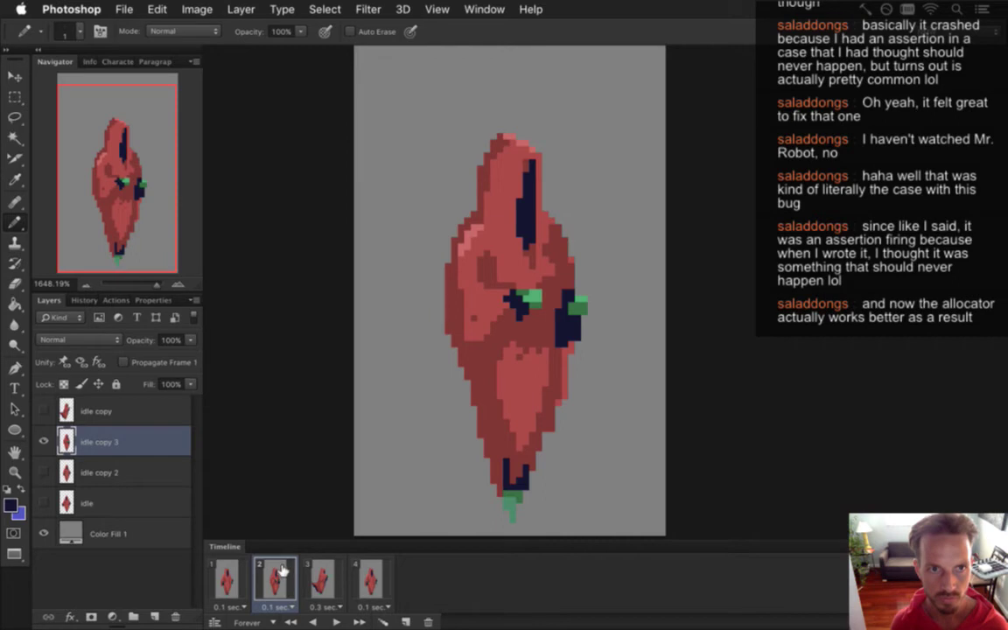
Move the left shoulder highlight up one pixel and fill the leftover hole with robe red.
key(m)
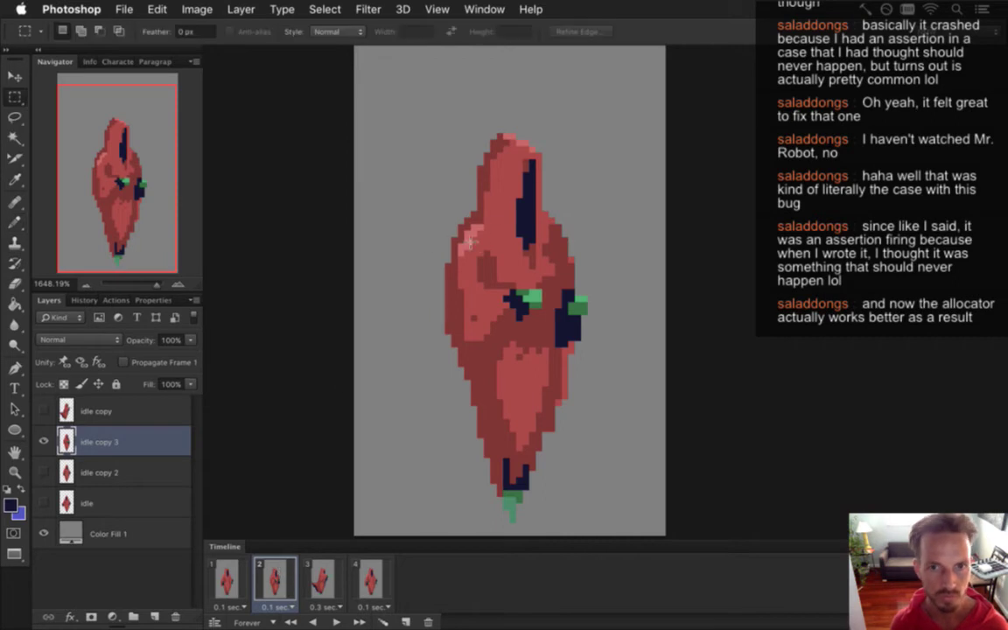
drag(438, 188, 485, 254)
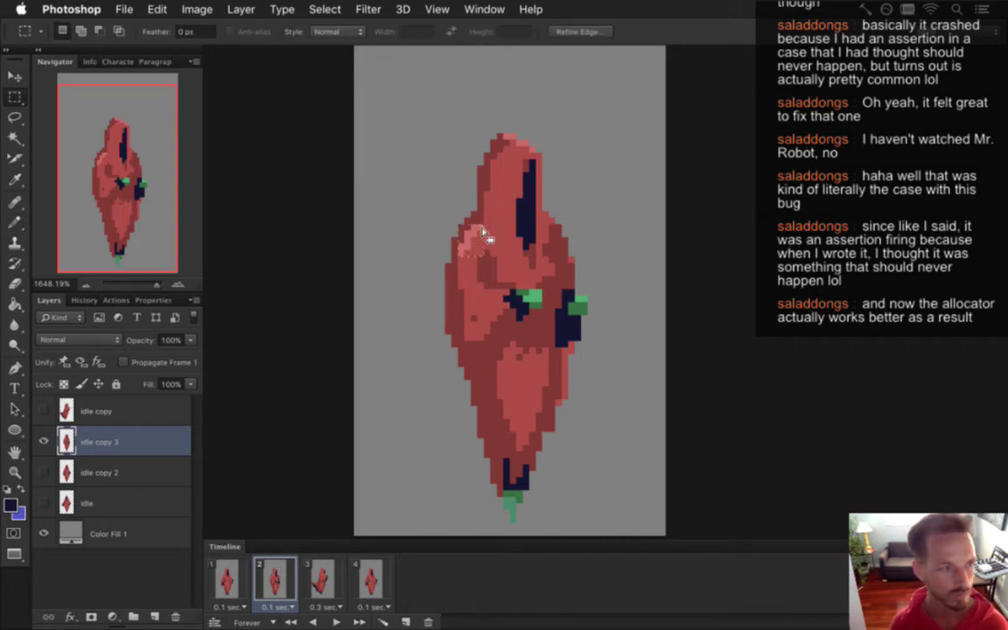
key(v)
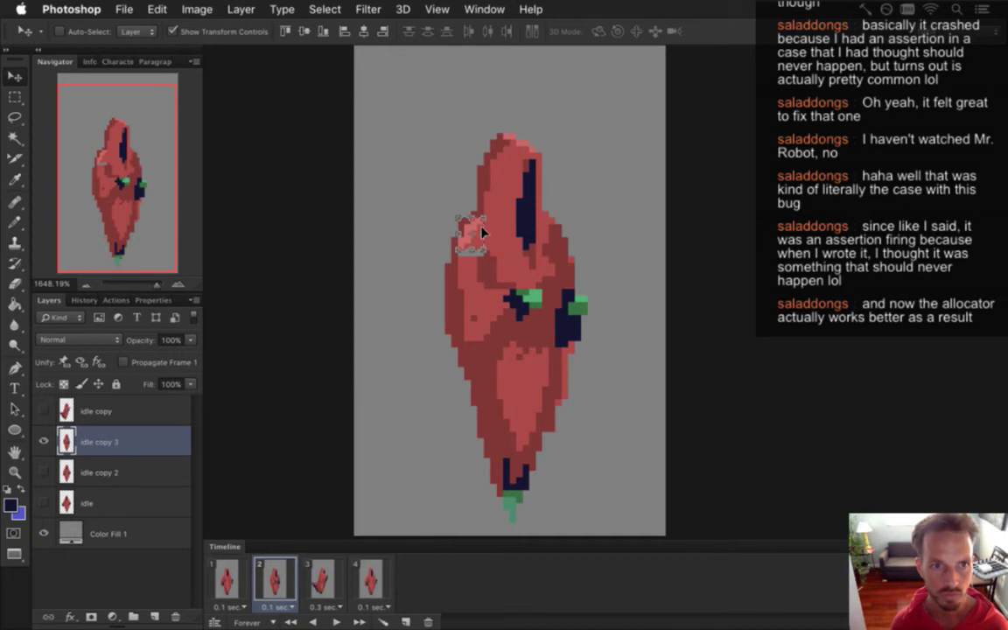
drag(479, 238, 473, 224)
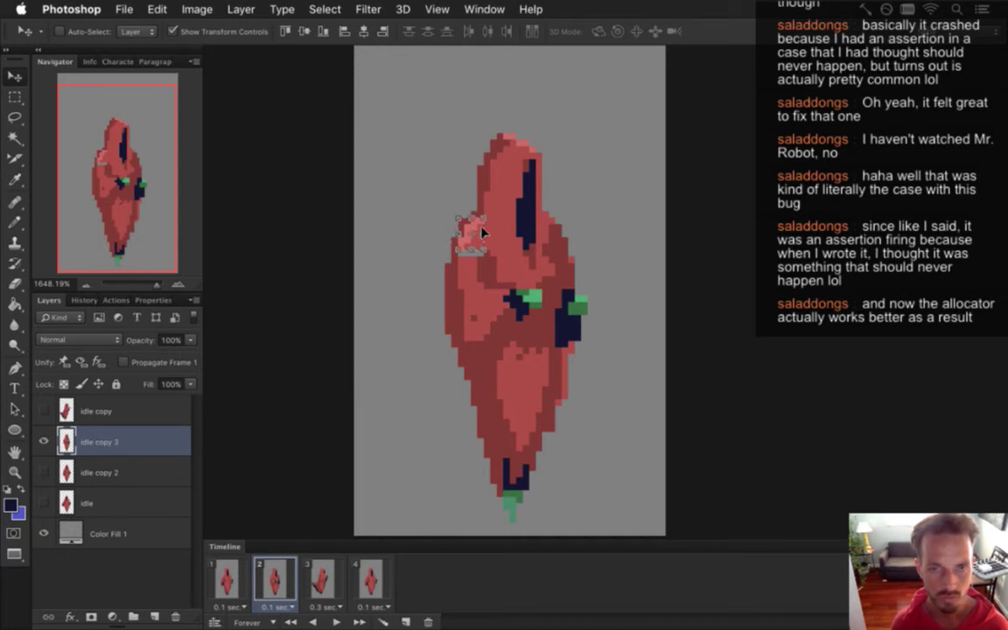
key(m)
key(i)
click(438, 229)
key(b)
click(471, 254)
Compare frame 2 against frames 1 and 3, ending on frame 2.
click(321, 578)
click(274, 578)
click(321, 577)
click(271, 570)
click(226, 578)
click(274, 577)
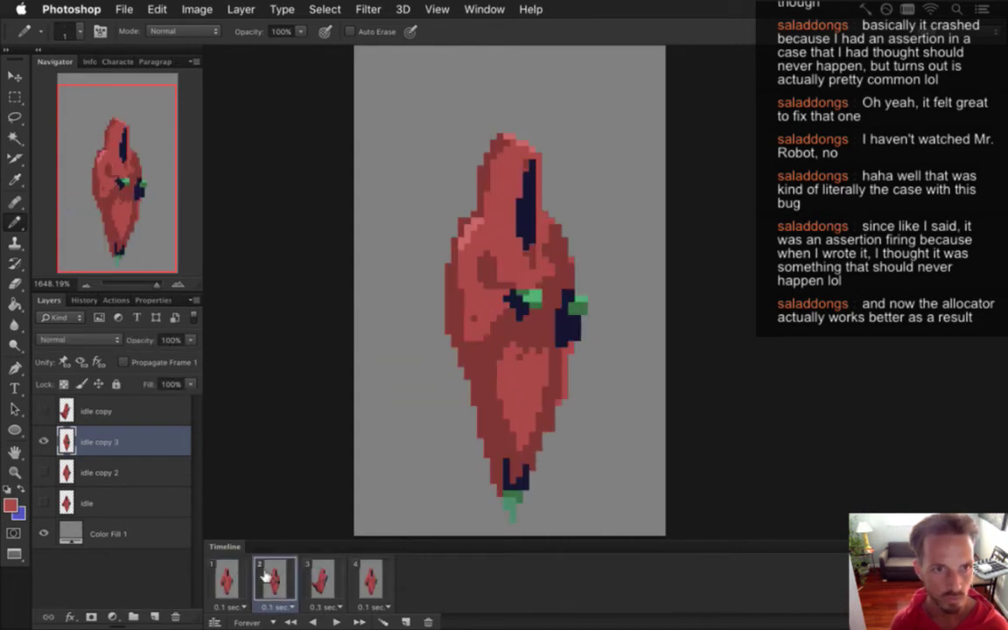
click(304, 574)
click(274, 577)
click(225, 577)
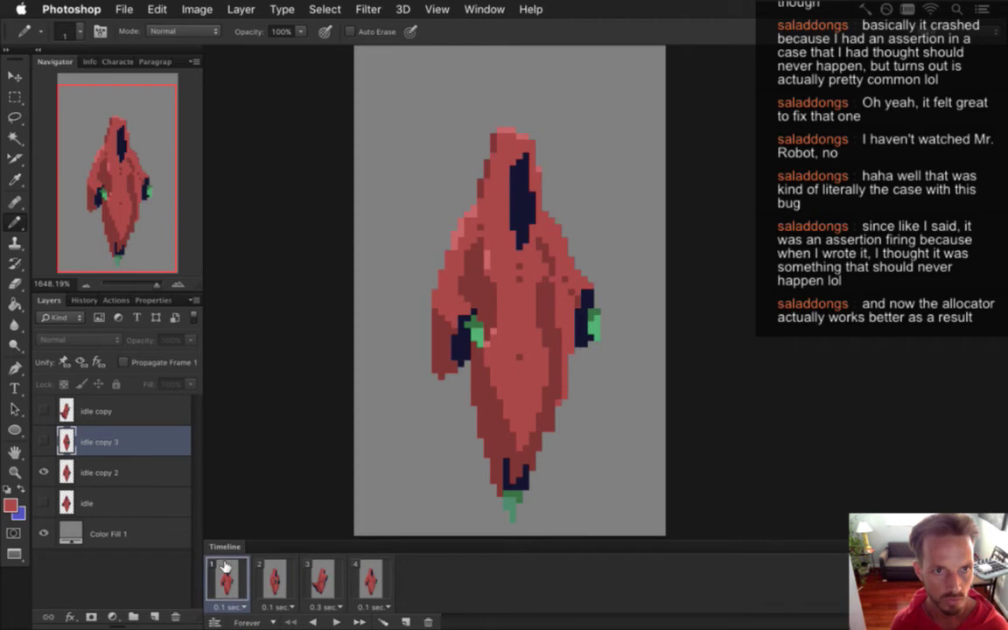
click(268, 569)
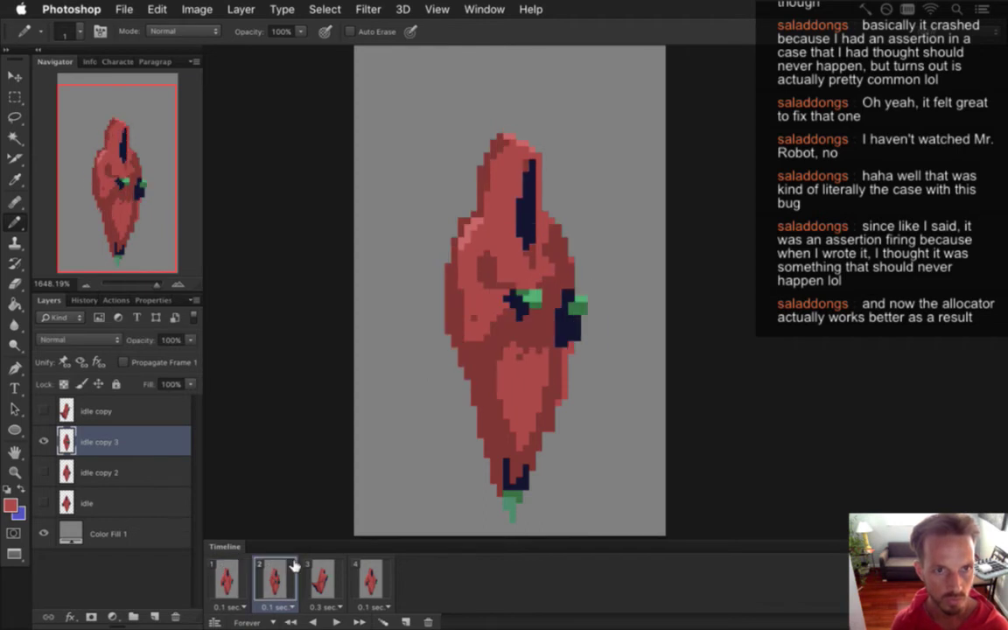
click(320, 580)
click(274, 579)
click(229, 581)
click(271, 578)
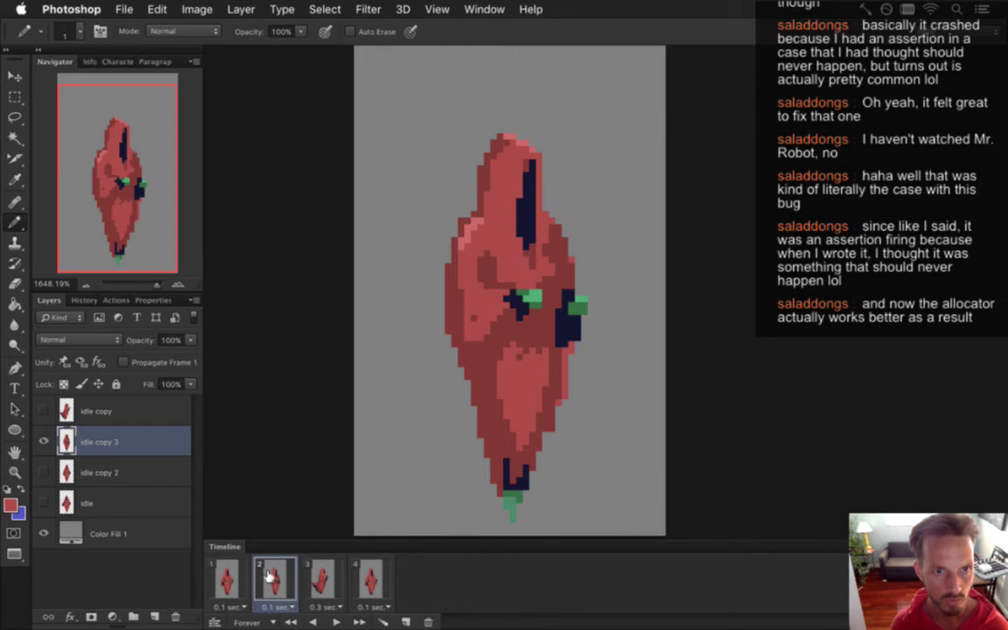
Raise the top of the hood one pixel and patch the gap below it with hood colour.
key(m)
drag(474, 114, 532, 237)
key(v)
key(Up)
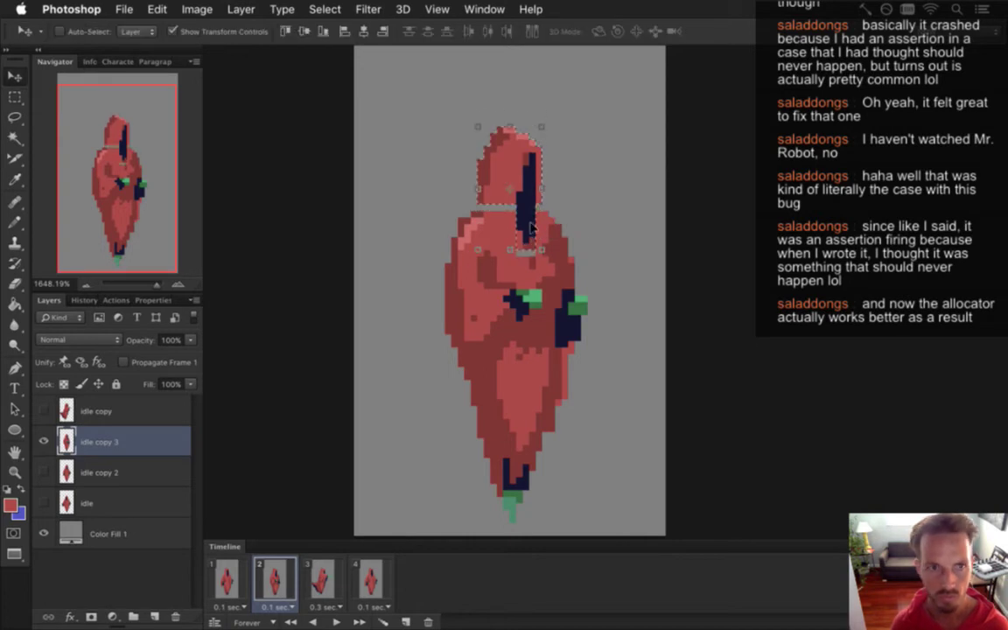
key(m)
click(571, 189)
key(i)
click(449, 184)
key(b)
key(alt)
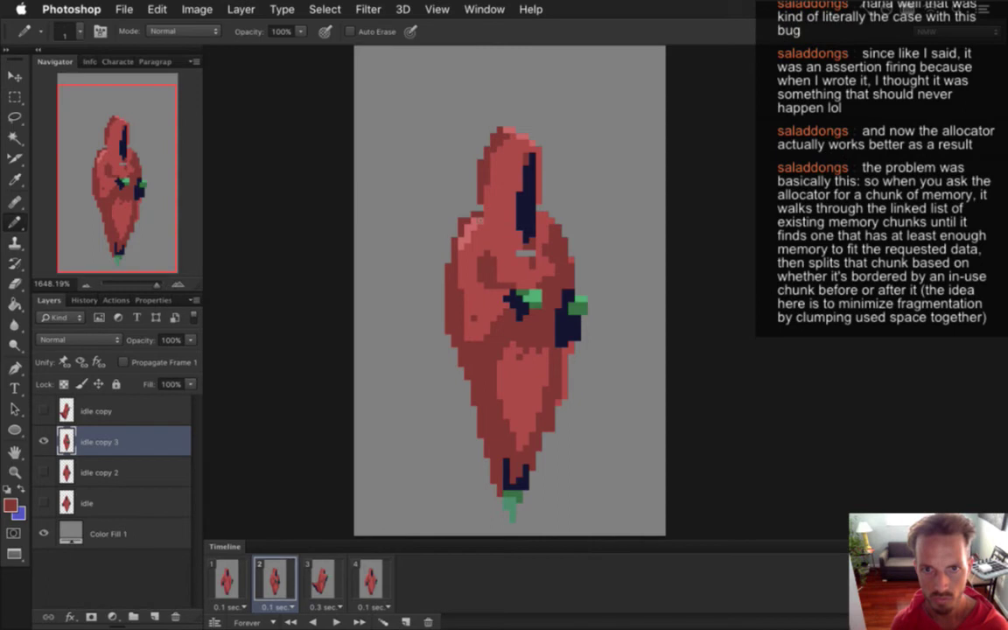
key(alt)
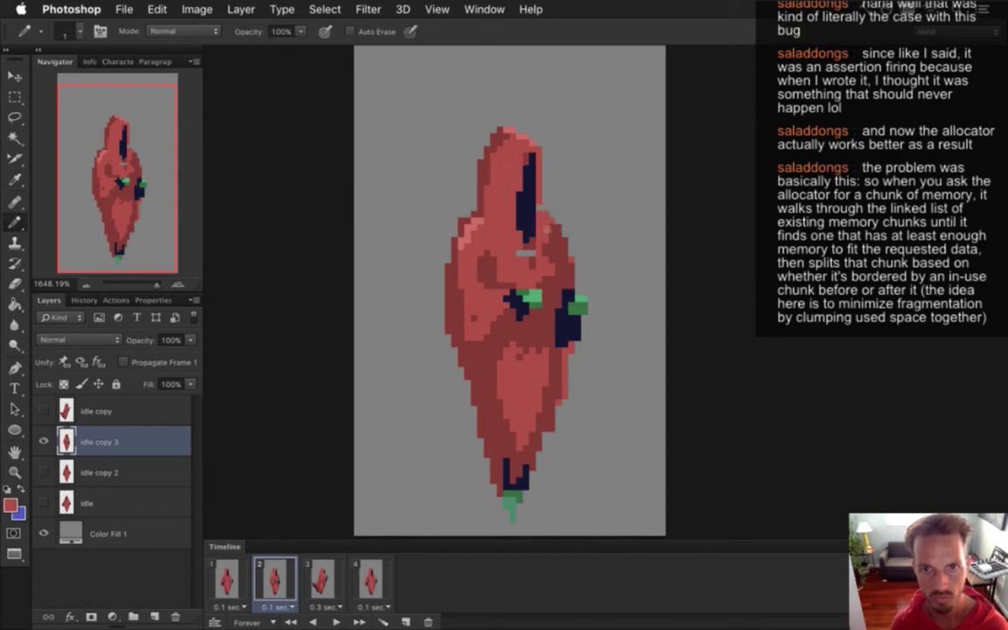
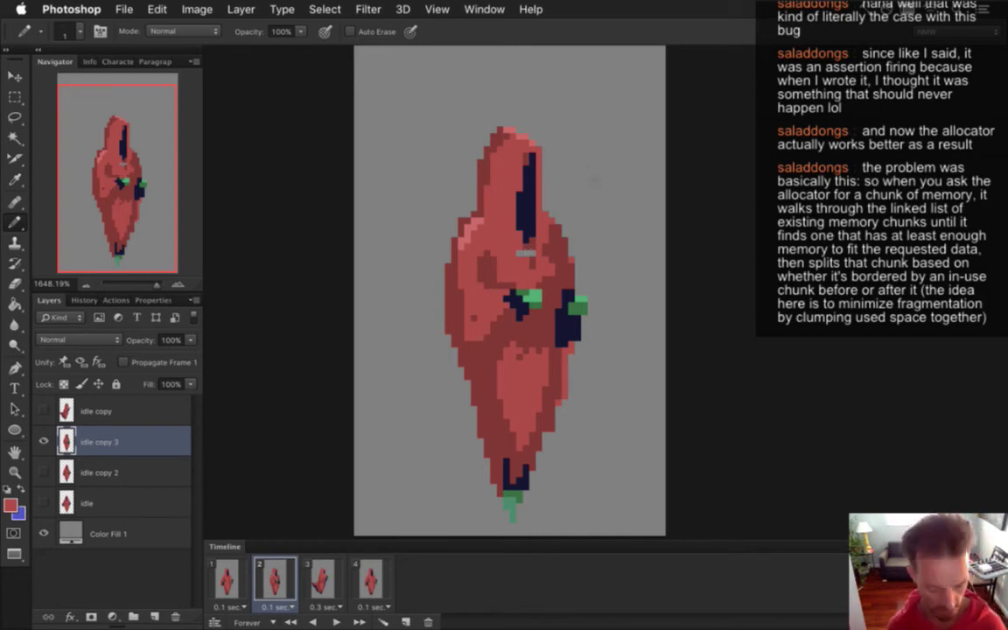
Sample a colour from the figure and preview the animation across frames 1 to 3.
key(i)
key(b)
alt+click(530, 253)
key(space)
click(225, 578)
click(271, 577)
click(298, 577)
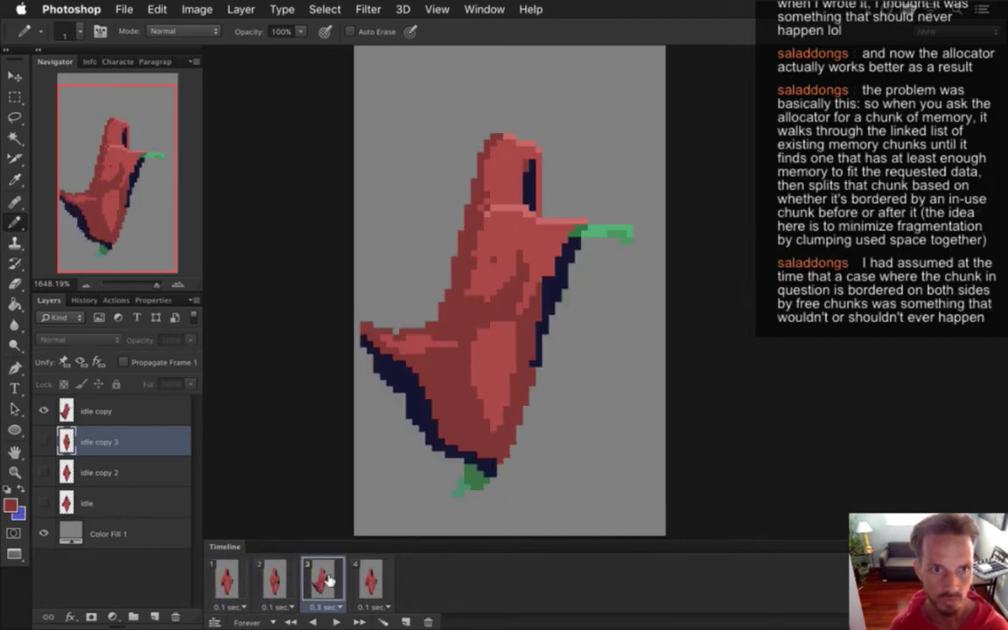
click(283, 579)
click(223, 579)
click(267, 579)
click(302, 579)
click(229, 579)
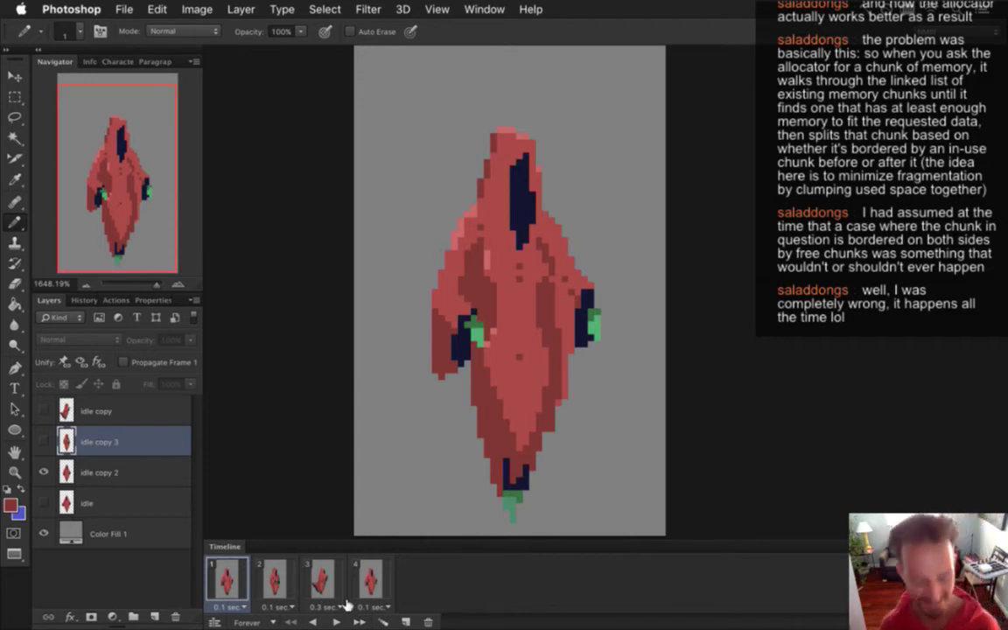
click(274, 579)
click(321, 575)
click(274, 580)
click(229, 579)
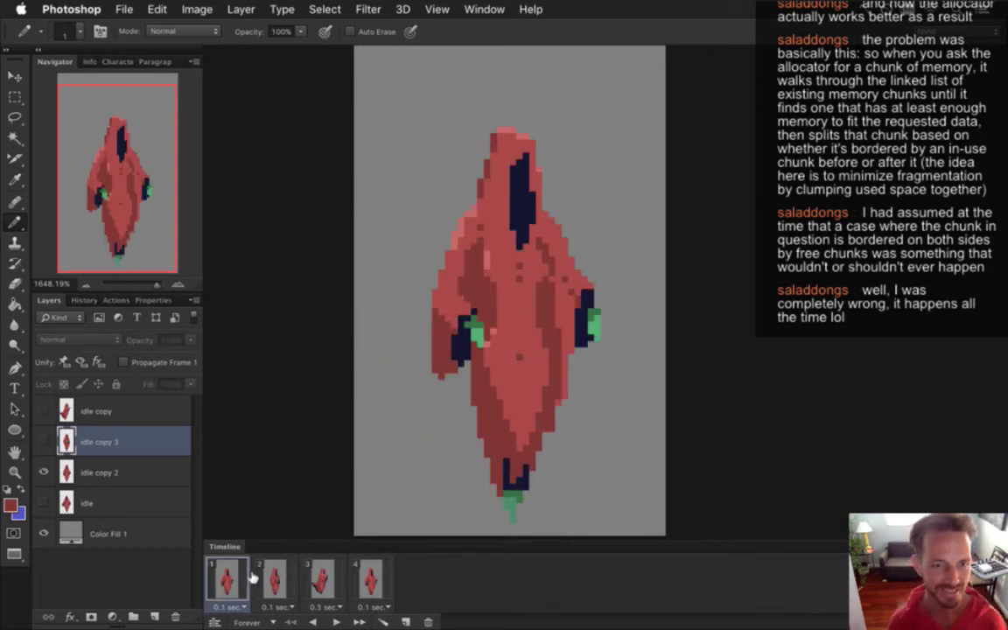
On the idle copy 2 layer, sample the hood colour and compare the poses, ending on frame 2.
click(97, 473)
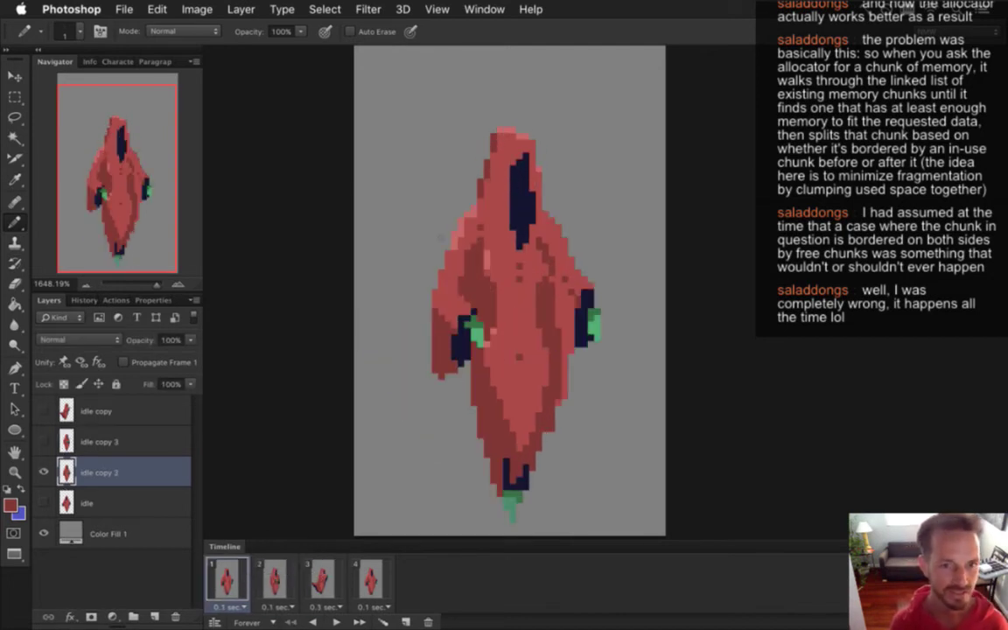
alt+click(492, 137)
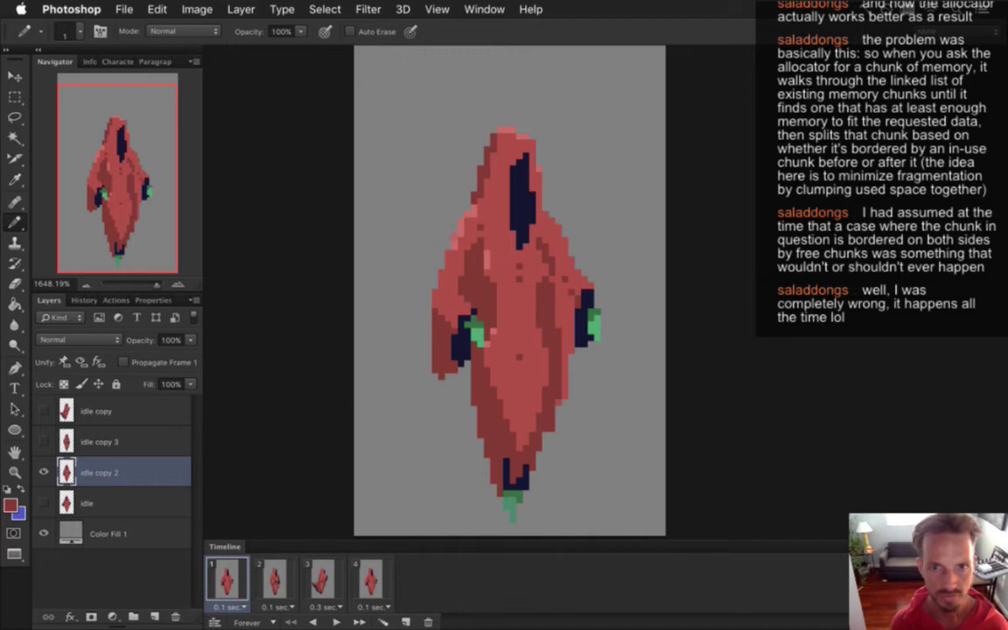
click(276, 573)
click(320, 577)
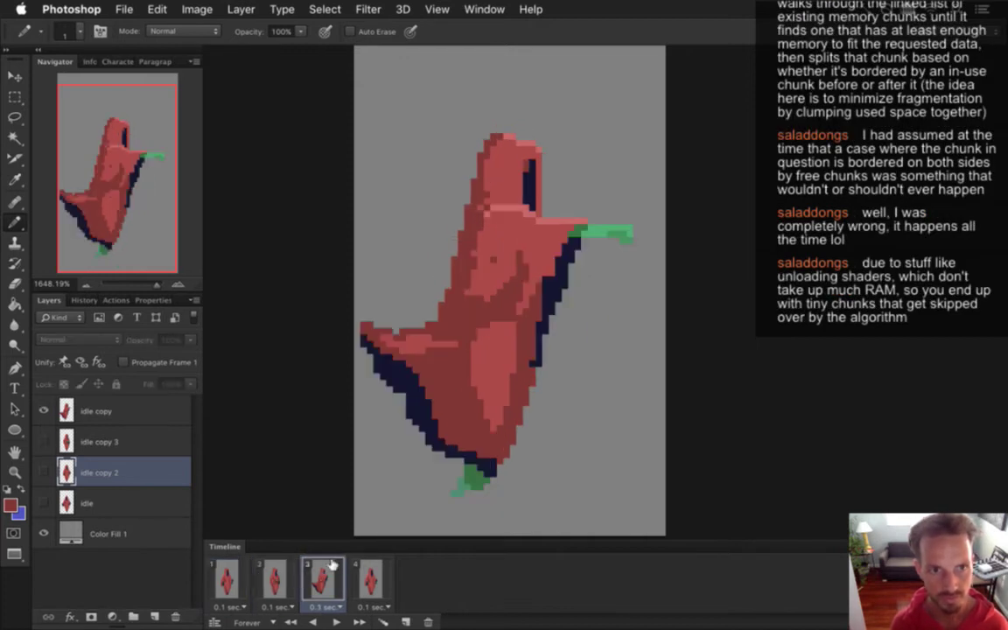
click(227, 578)
click(262, 578)
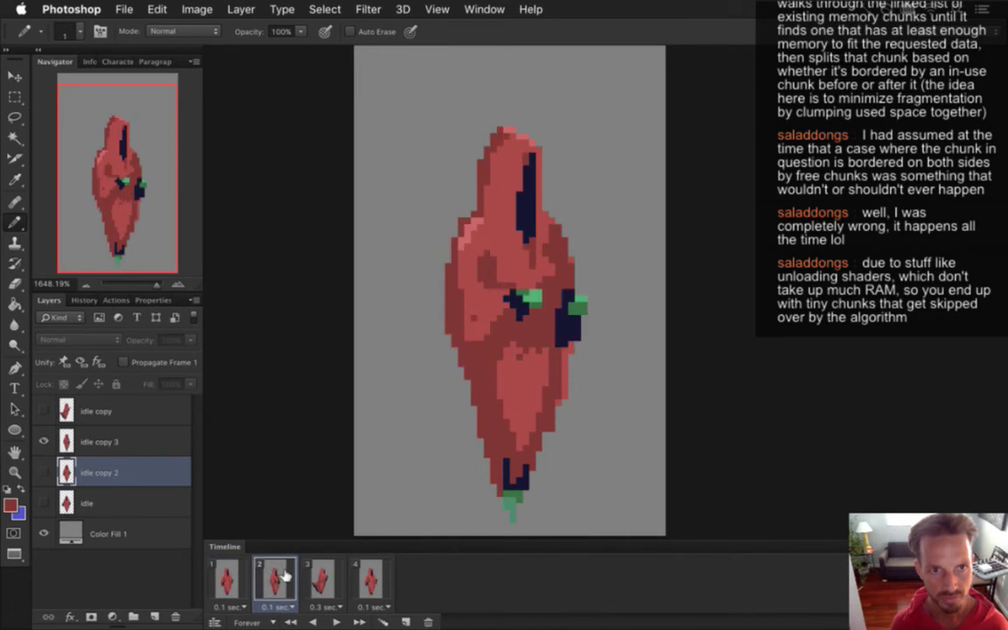
click(229, 577)
click(267, 578)
click(315, 577)
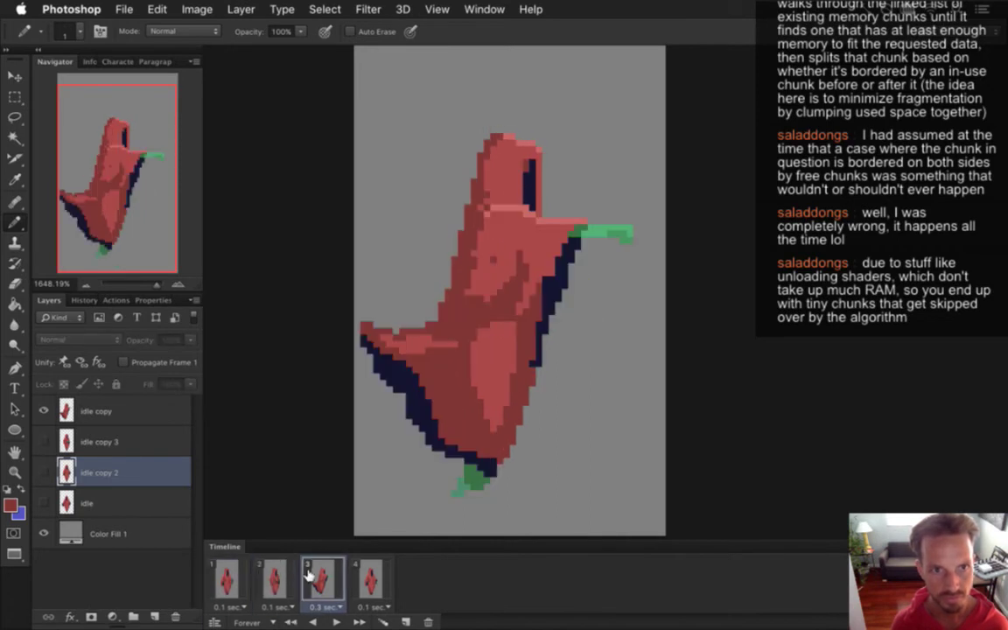
click(275, 578)
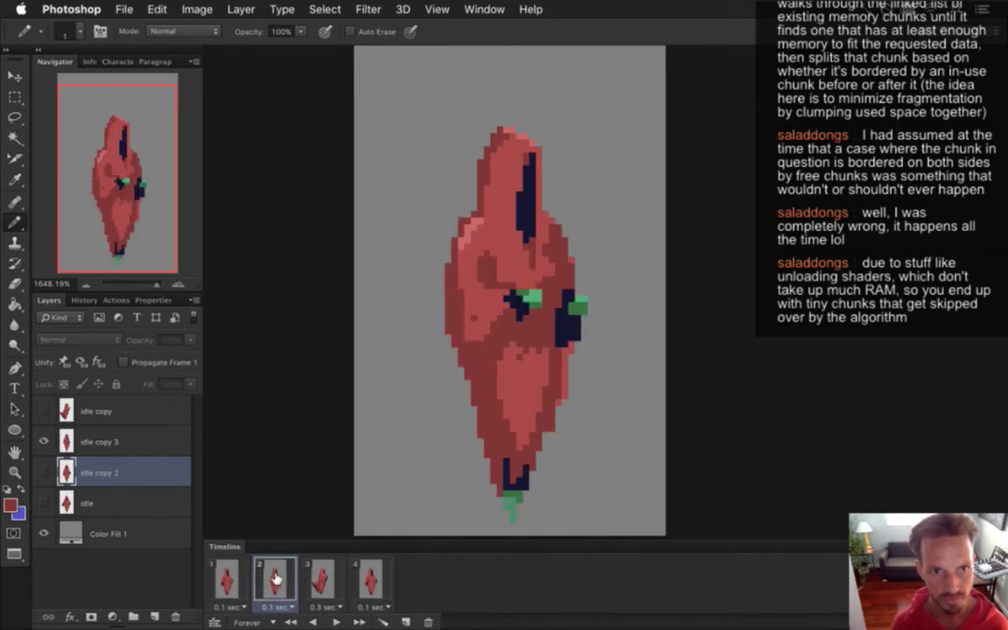
click(318, 575)
click(272, 579)
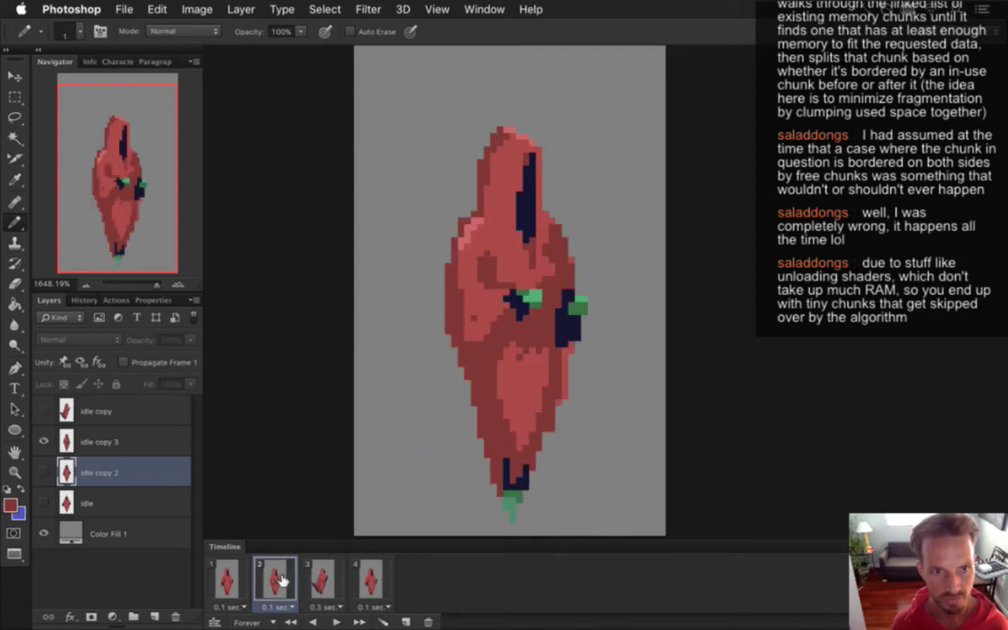
click(226, 580)
click(273, 579)
click(309, 573)
click(273, 579)
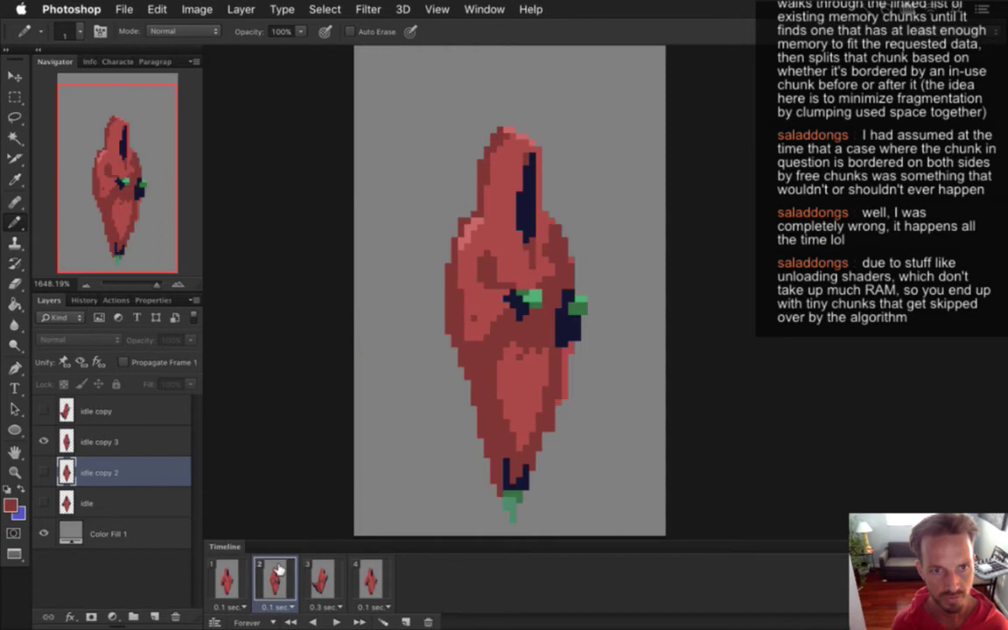
Select the idle copy 3 layer, sample a robe colour, and compare frame 2 with frame 1.
key(i)
key(b)
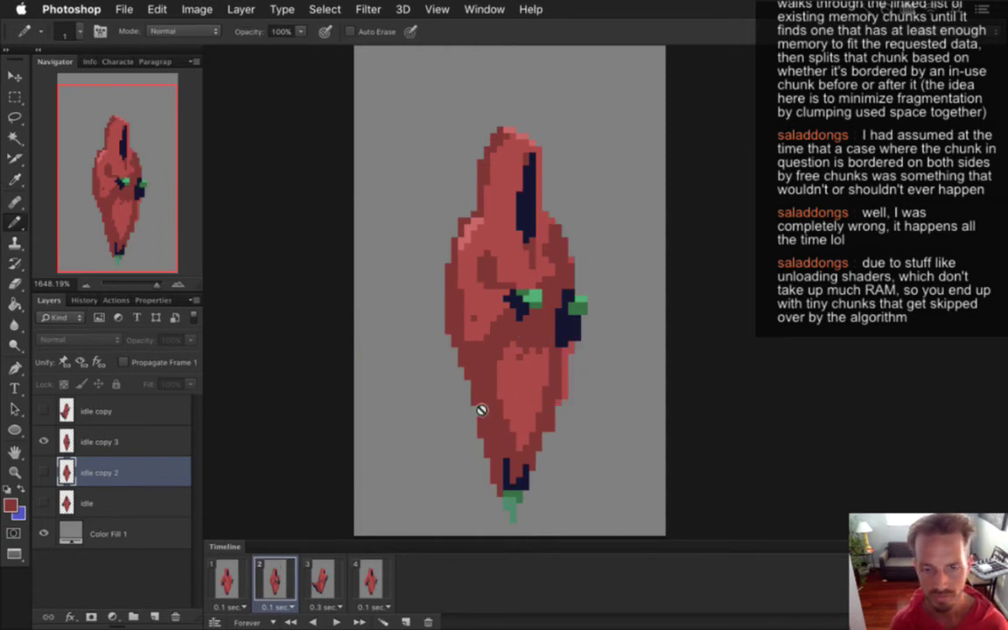
click(116, 439)
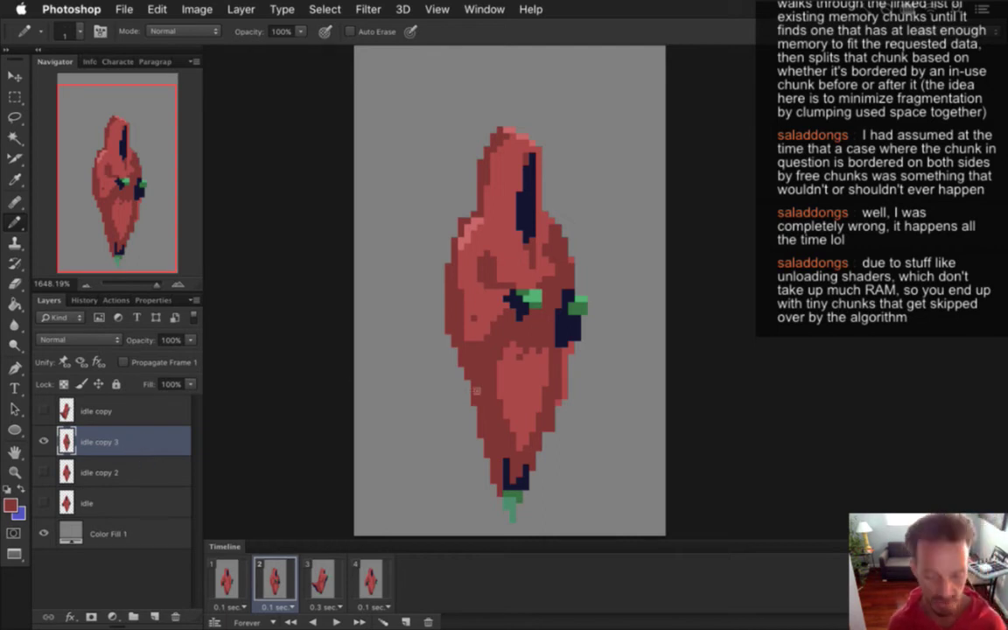
alt+click(505, 334)
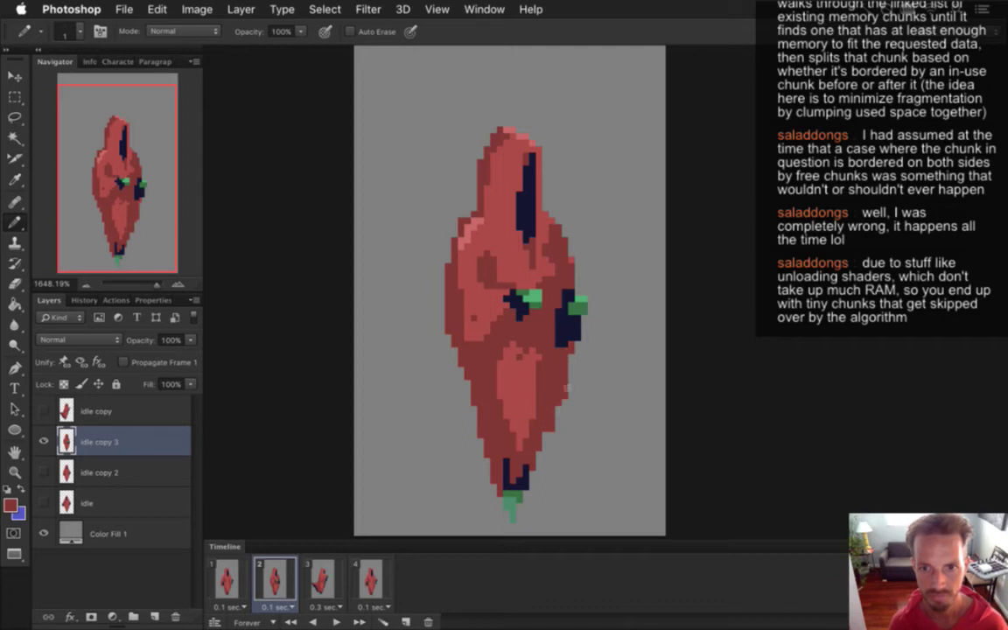
click(228, 583)
click(276, 582)
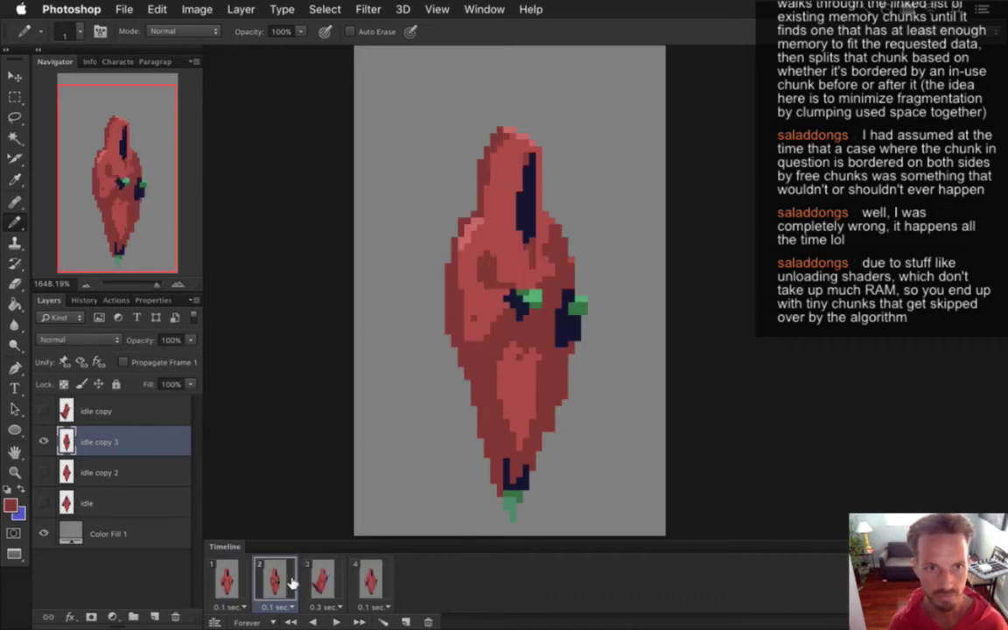
click(227, 583)
click(275, 582)
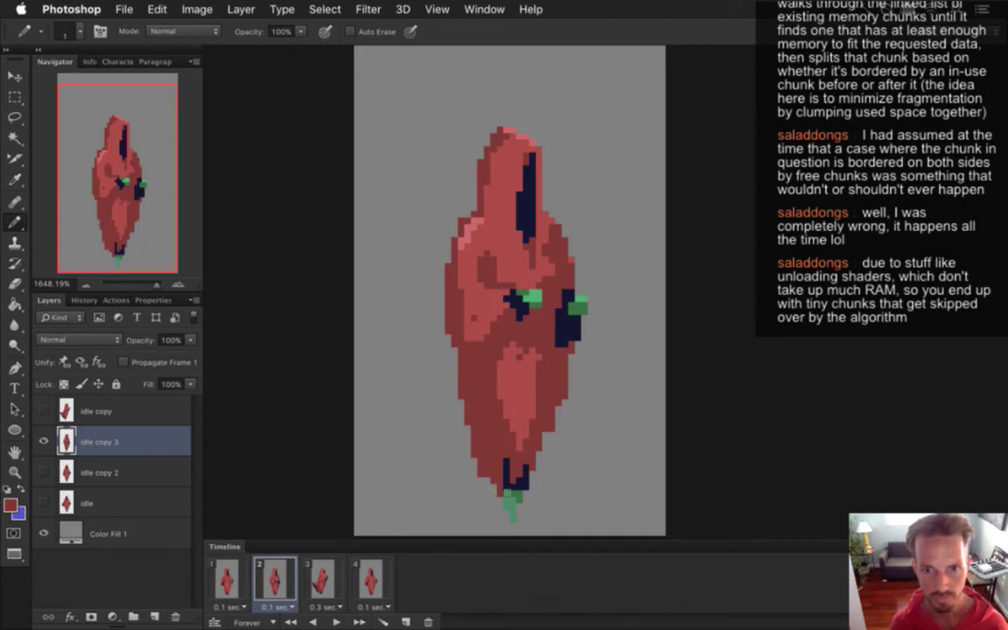
Select the feet with the Rectangular Marquee and nudge them left, then touch up the robe.
key(m)
drag(496, 457, 530, 519)
key(v)
key(ctrl+d)
key(i)
click(542, 440)
key(b)
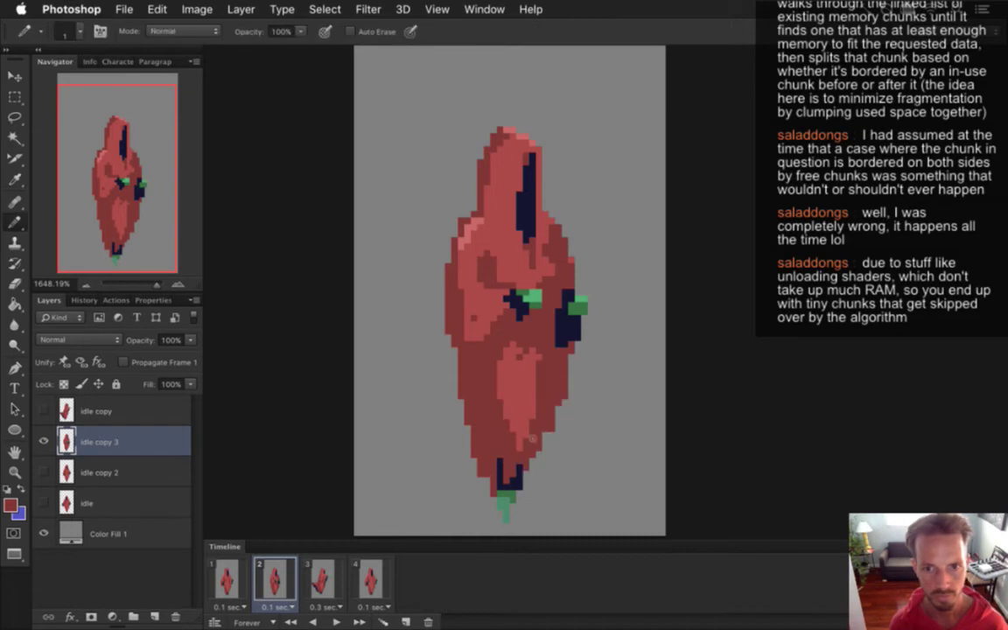
alt+click(468, 377)
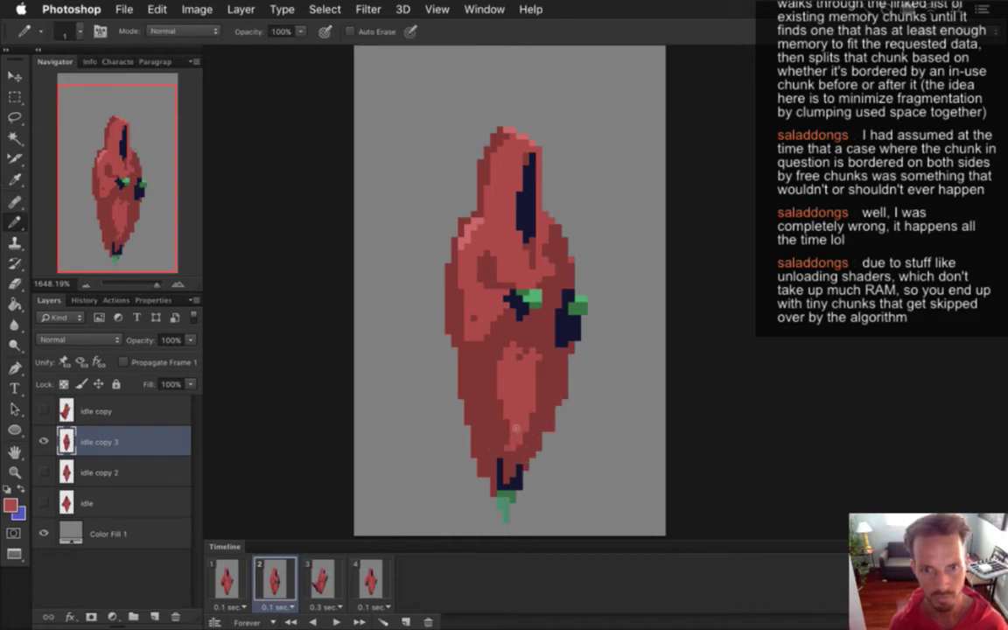
Check the edit by cycling through frames 1 to 3, ending on frame 3.
click(225, 579)
click(273, 579)
click(306, 580)
click(296, 583)
click(276, 584)
click(306, 584)
click(287, 586)
click(318, 584)
click(277, 584)
click(226, 584)
click(278, 588)
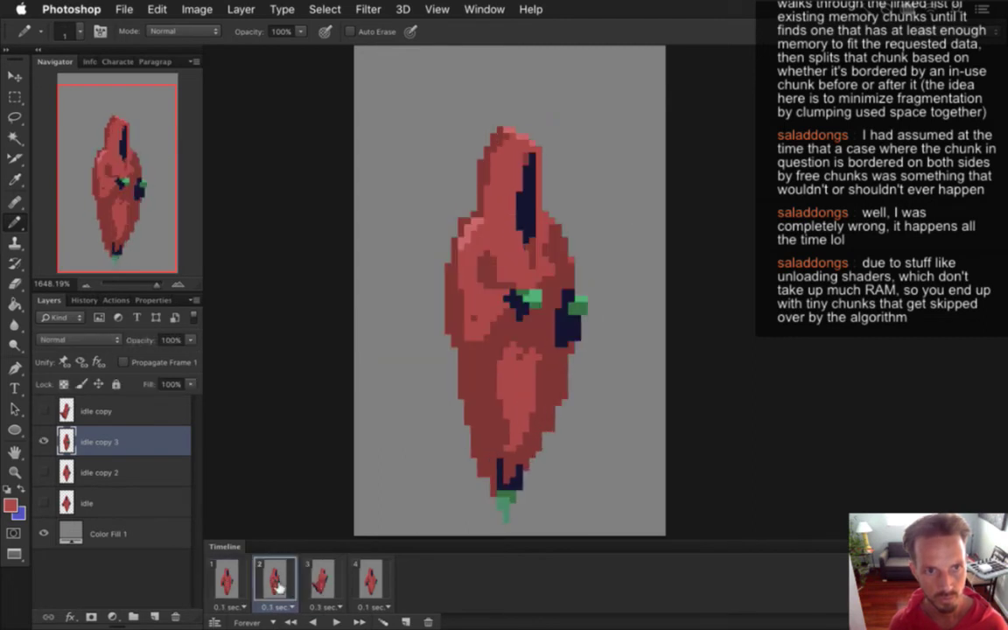
click(320, 585)
click(276, 585)
click(229, 585)
click(276, 584)
click(317, 577)
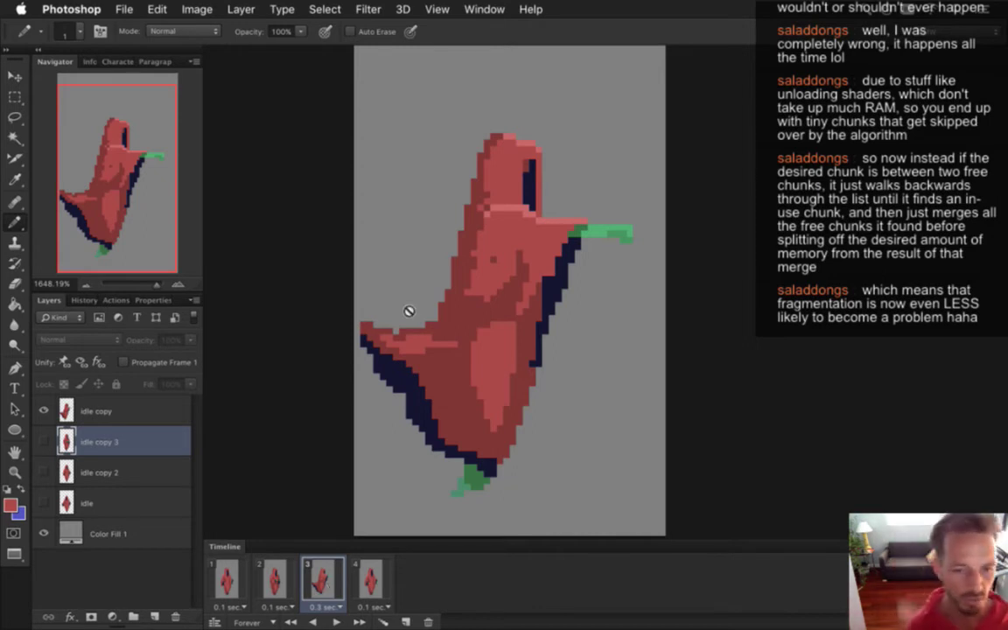
Compare the poses across frames 1 to 4, ending on frame 3's leaning pose.
click(271, 578)
click(324, 575)
click(288, 577)
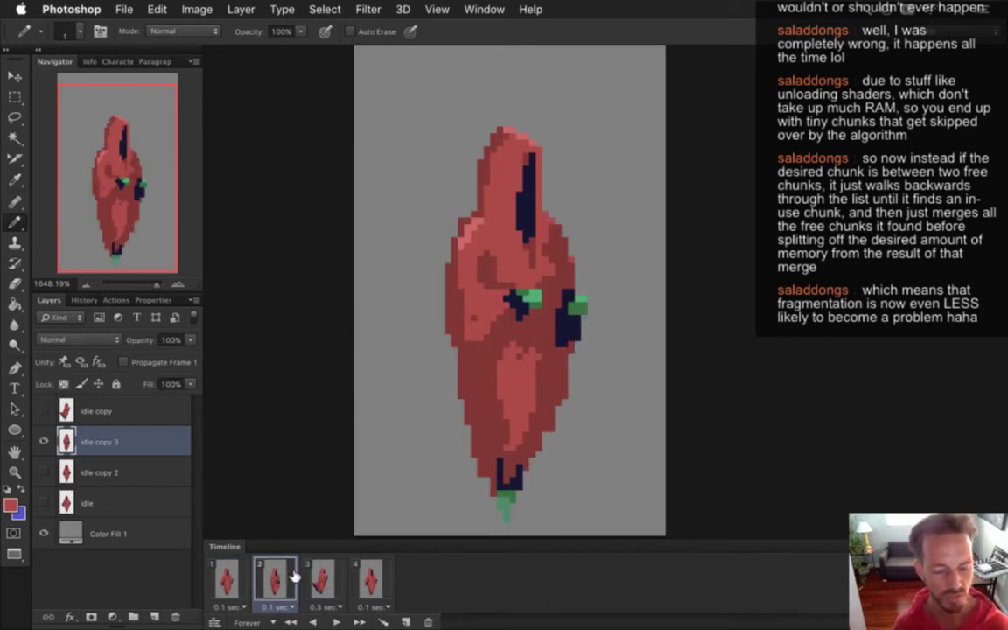
click(317, 577)
click(273, 578)
click(229, 577)
click(288, 582)
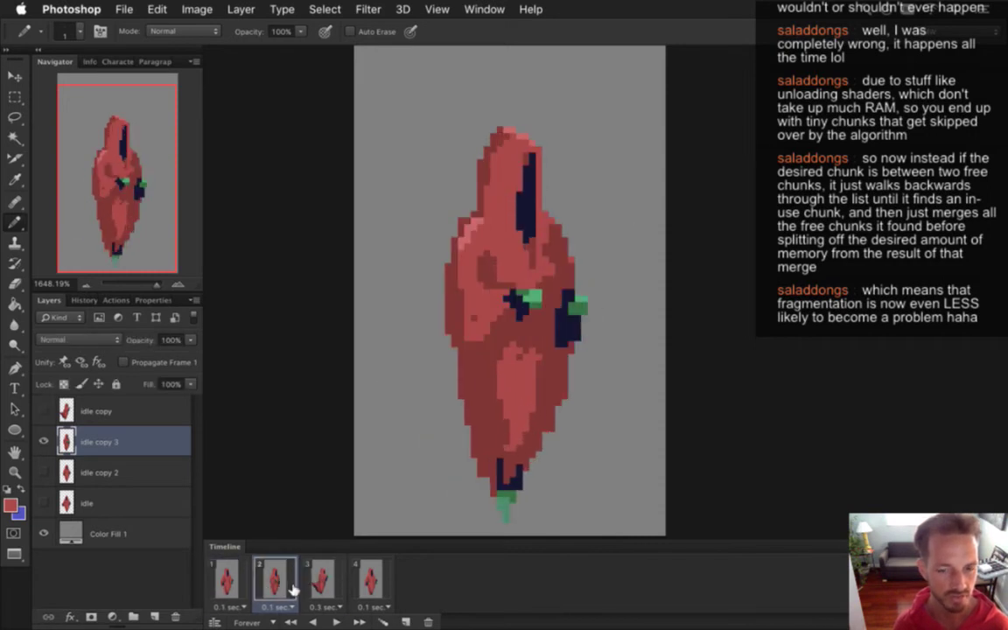
click(319, 582)
click(368, 582)
click(319, 582)
click(296, 582)
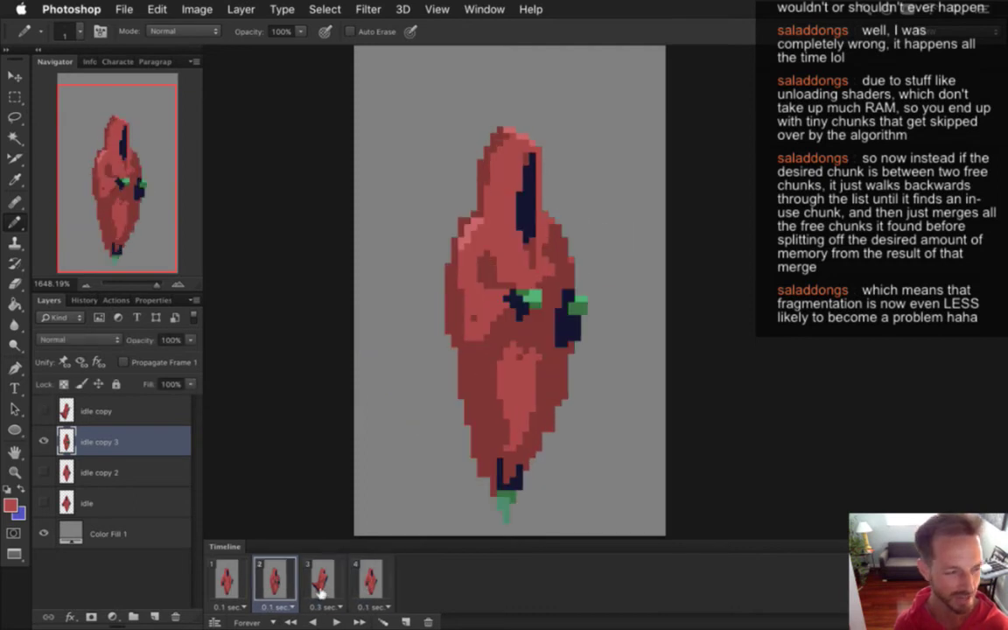
click(321, 579)
click(368, 579)
click(322, 579)
click(273, 579)
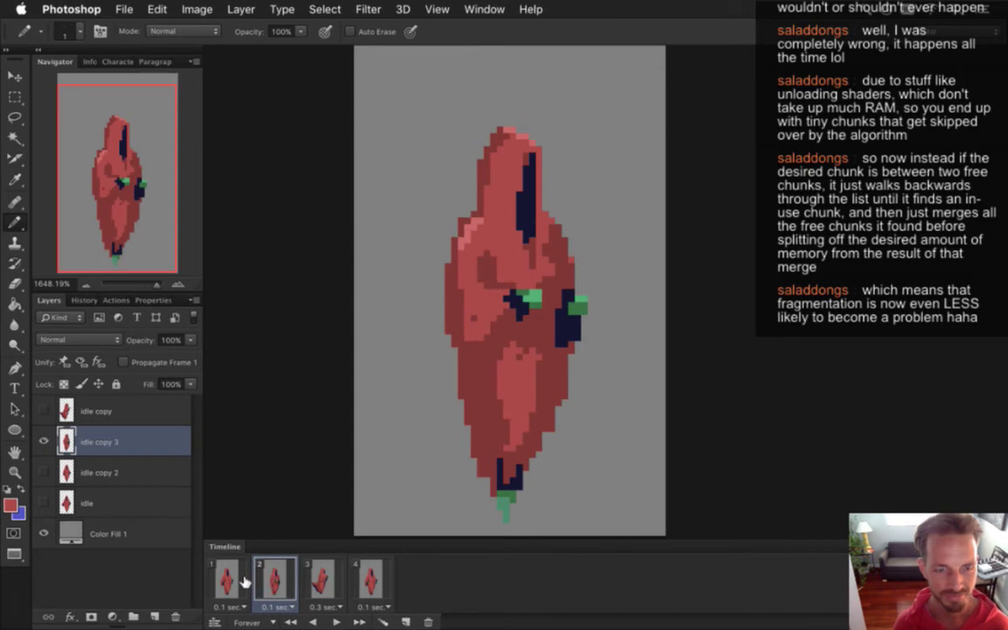
click(239, 579)
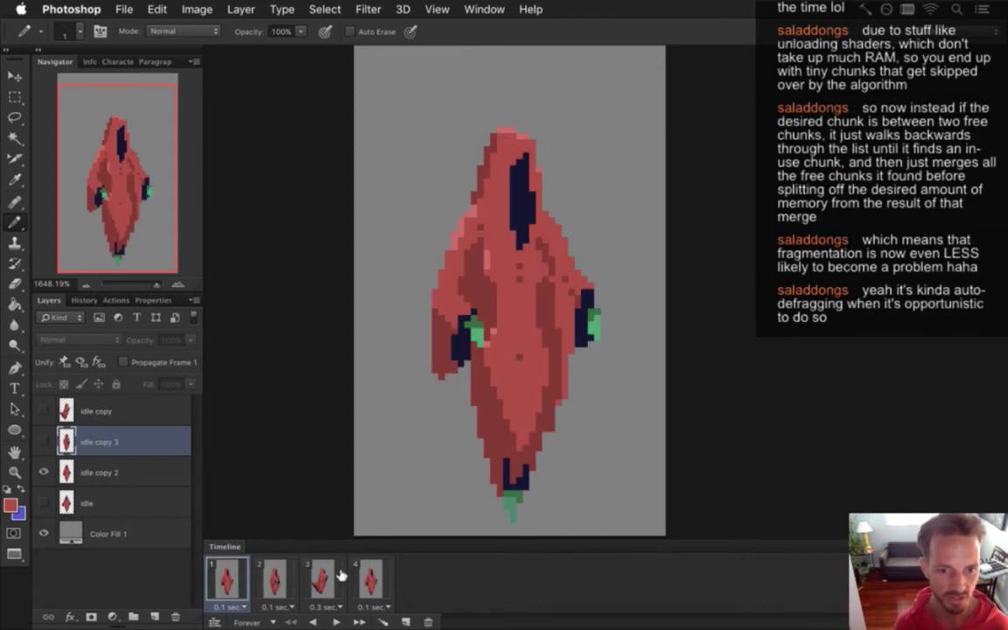
click(323, 588)
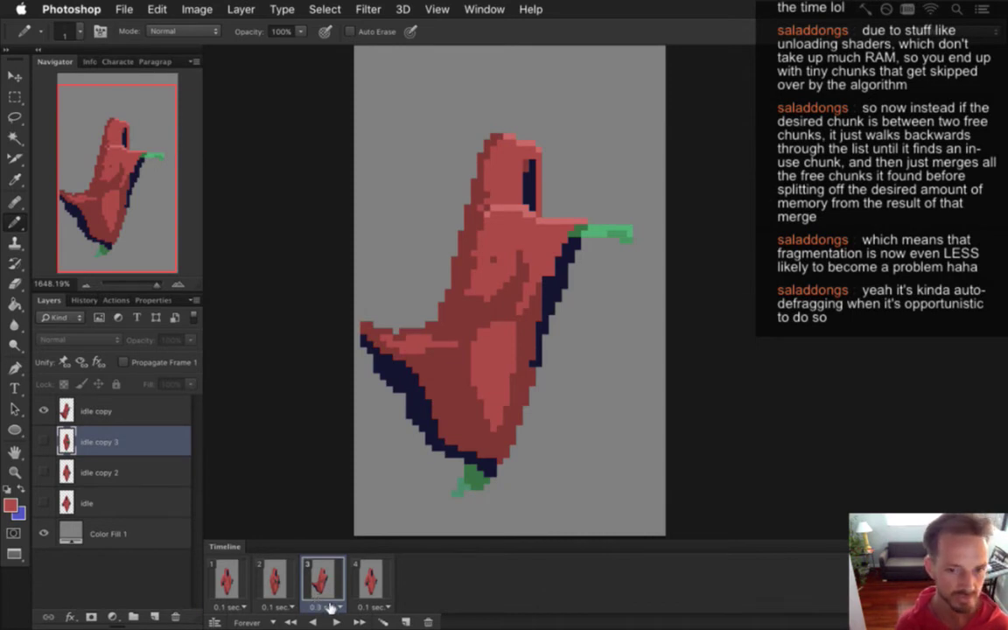
Set frame 3's delay to 0.2 seconds, then try and discard a duplicate of frame 1.
click(324, 606)
click(350, 516)
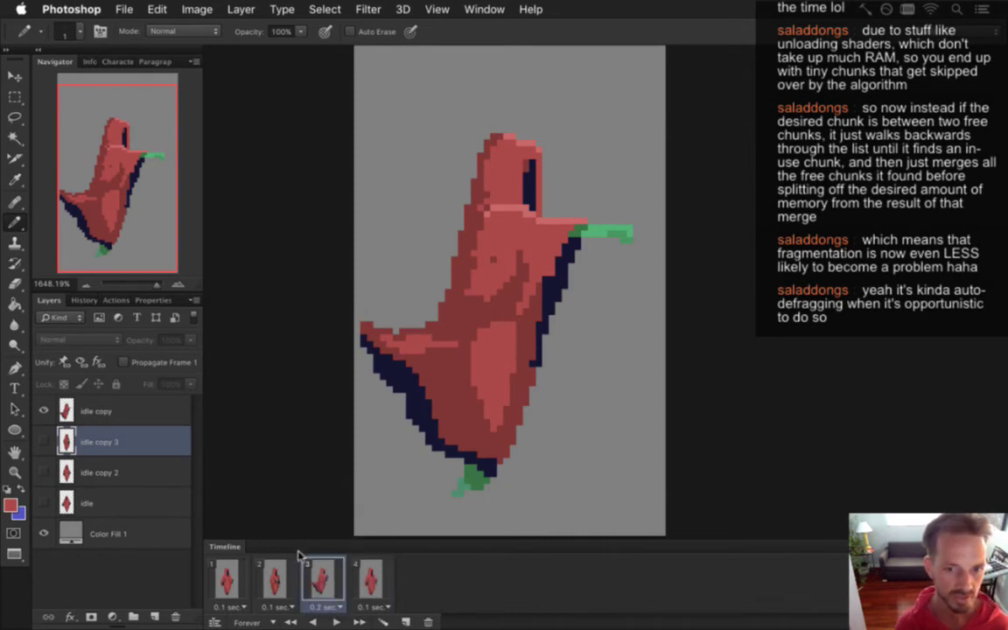
click(227, 577)
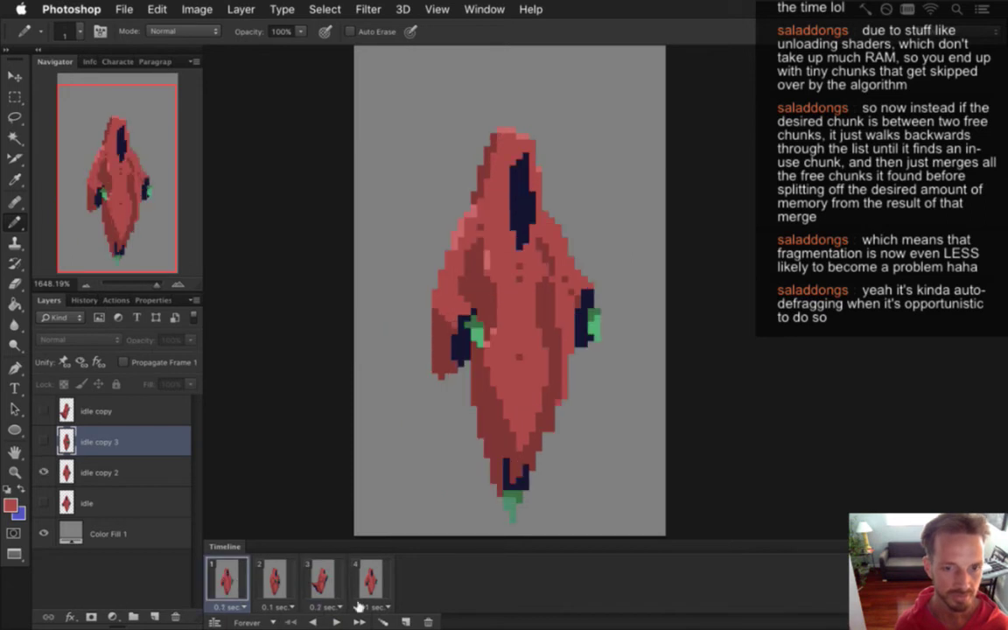
click(405, 617)
mouse_move(262, 582)
mouse_down()
mouse_move(442, 588)
mouse_move(265, 582)
mouse_up()
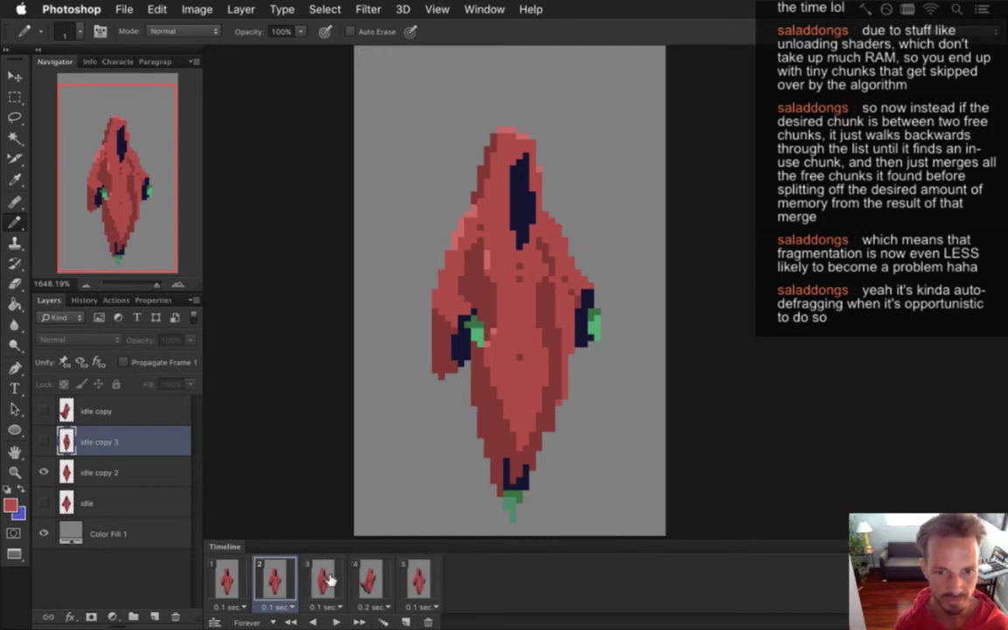
click(429, 619)
Select frames 1 to 4 together and review frames 2 and 3.
click(225, 580)
click(274, 580)
click(322, 582)
click(225, 581)
shift+click(363, 579)
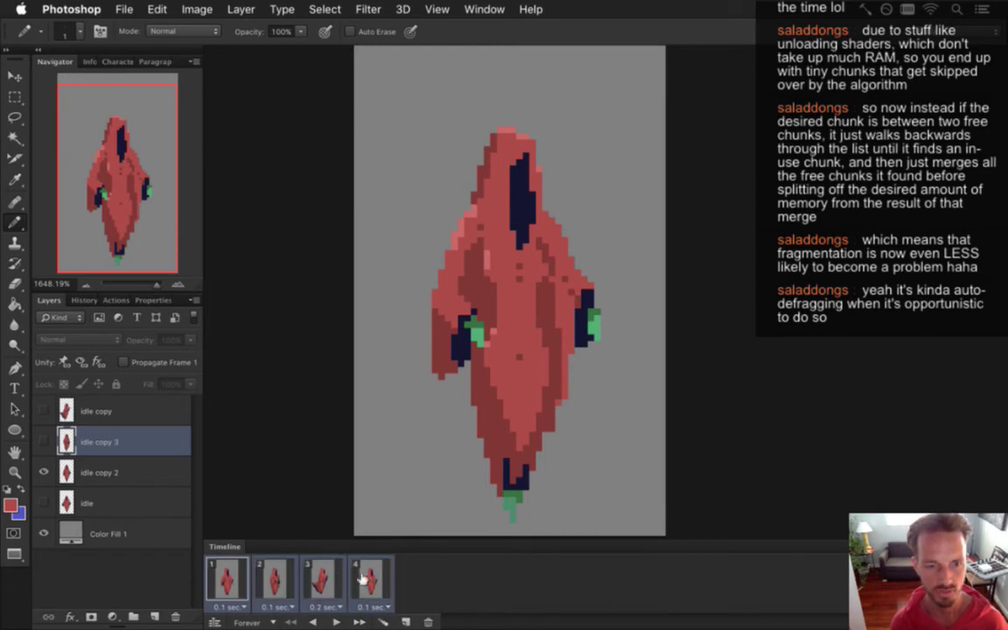
click(273, 580)
click(335, 594)
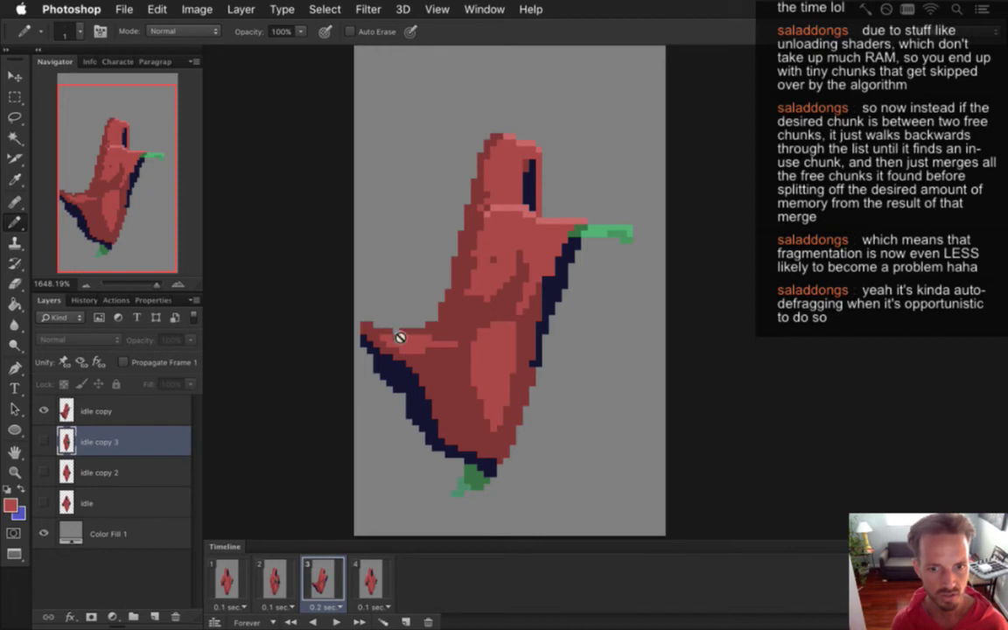
click(278, 579)
Add a copy of the leaning frame and set frames 3 and 4 to a 0.1-second delay.
drag(320, 574, 363, 564)
click(324, 606)
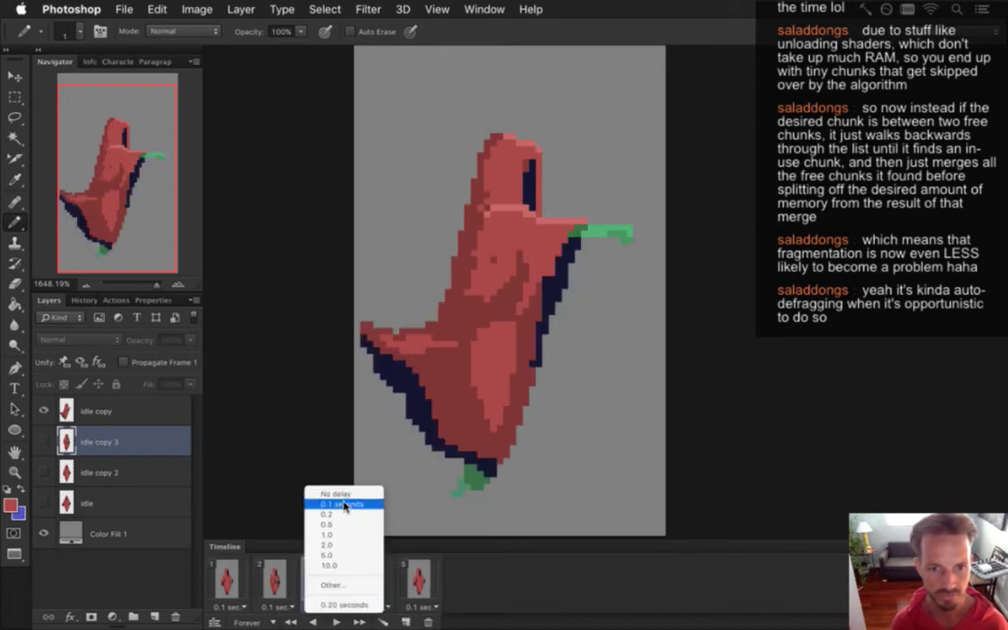
click(341, 504)
click(371, 606)
click(389, 504)
click(117, 409)
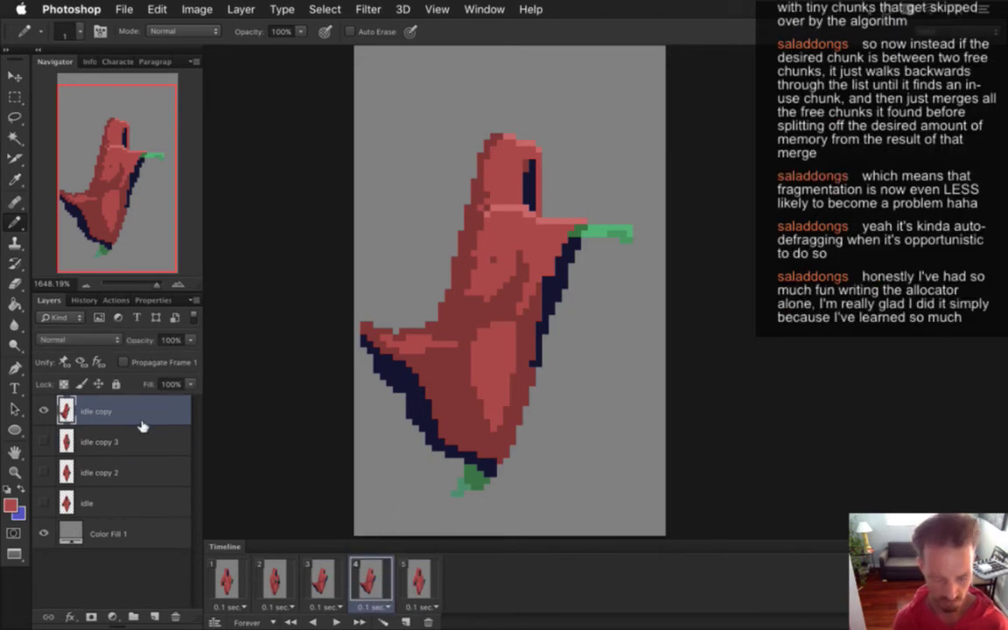
Duplicate the idle copy layer as idle copy 4, then make and clear a rectangular selection on the figure.
key(super+j)
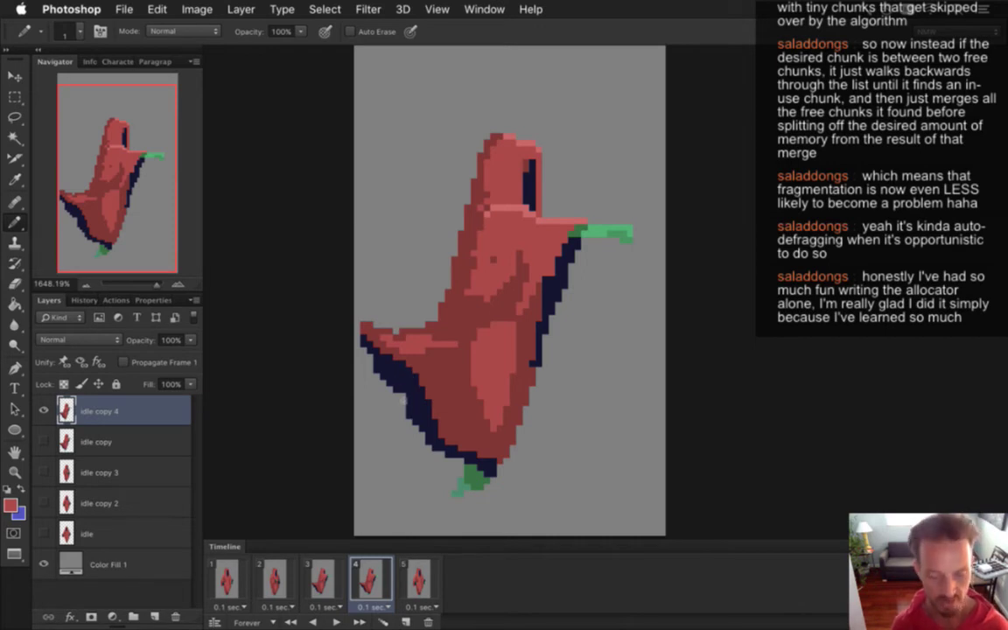
key(m)
drag(357, 299, 434, 426)
click(423, 317)
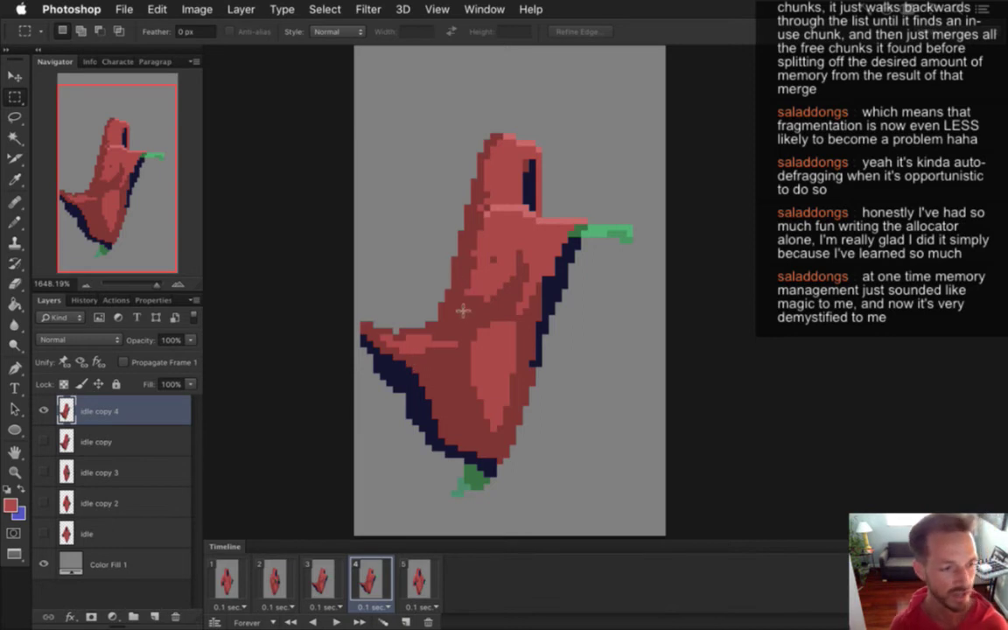
Erase the robe's flared left tip in pencil mode and repaint its edge red with the Pencil.
key(e)
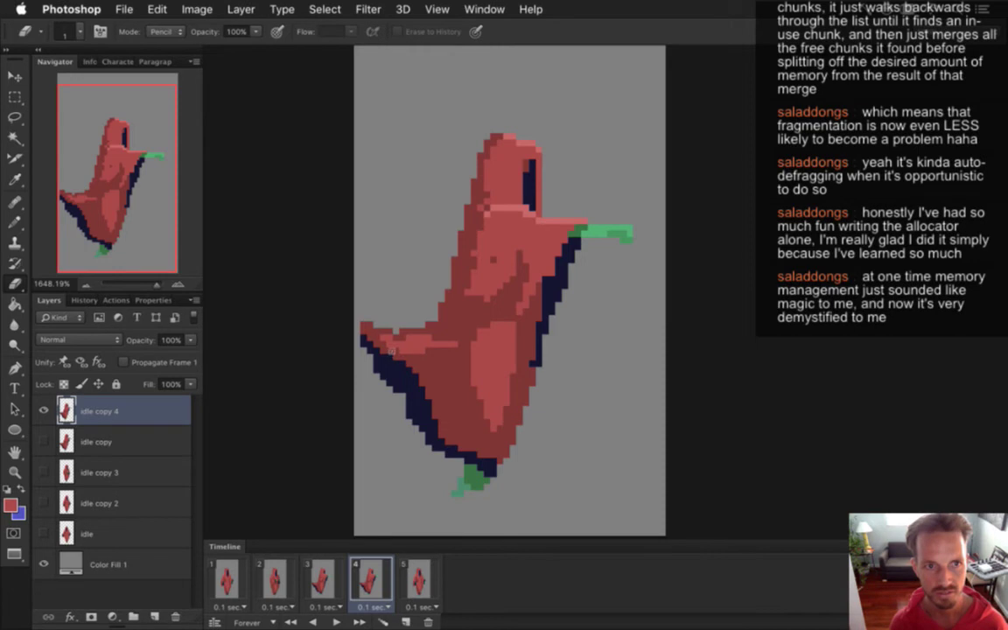
drag(359, 331, 380, 317)
drag(423, 373, 406, 353)
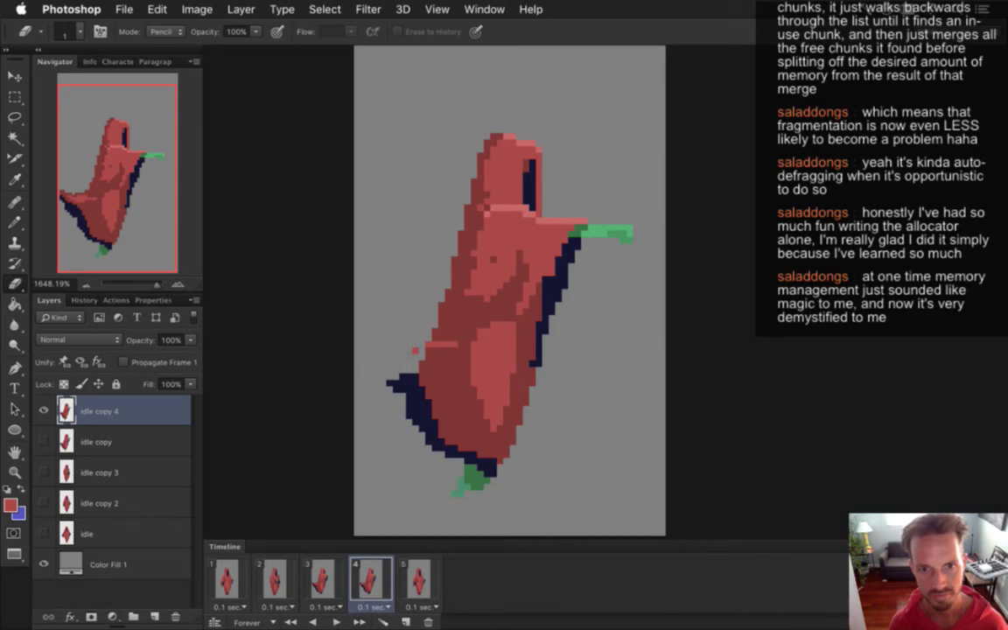
click(415, 350)
key(b)
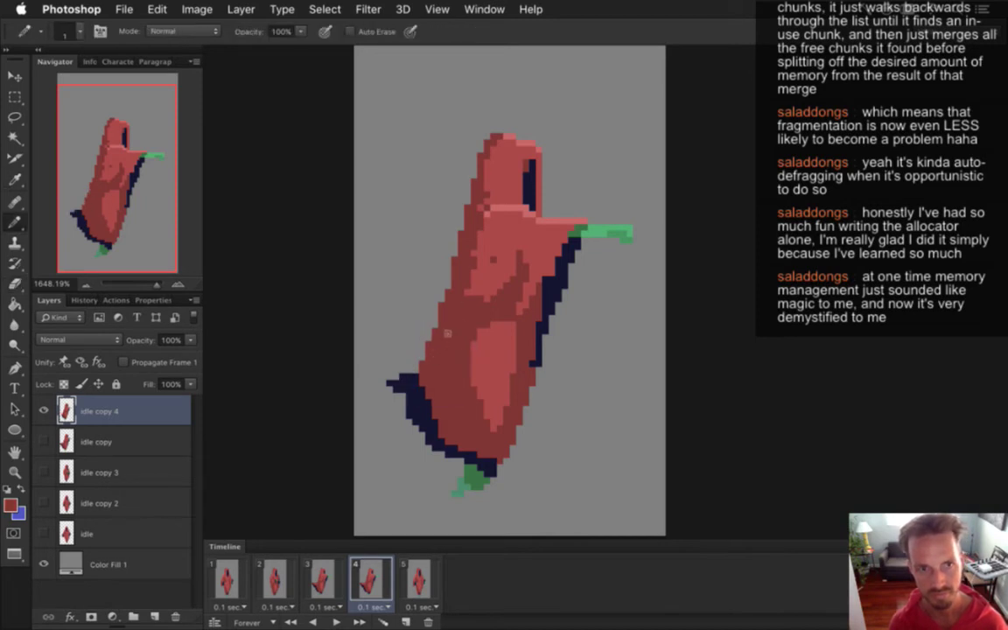
drag(392, 394, 403, 391)
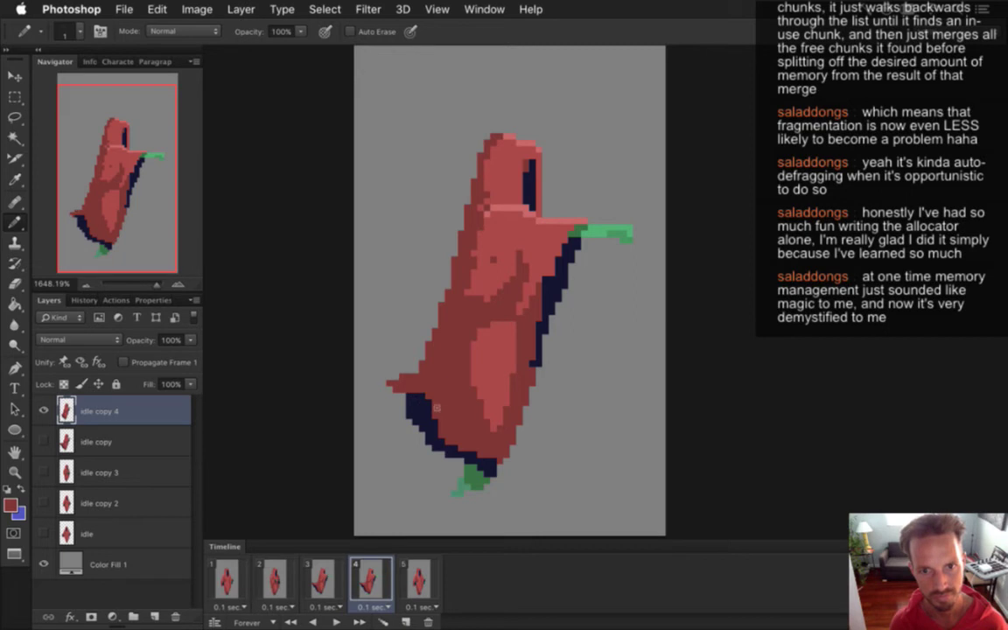
Flip repeatedly between frames 3 and 4 to compare the poses.
alt+click(490, 371)
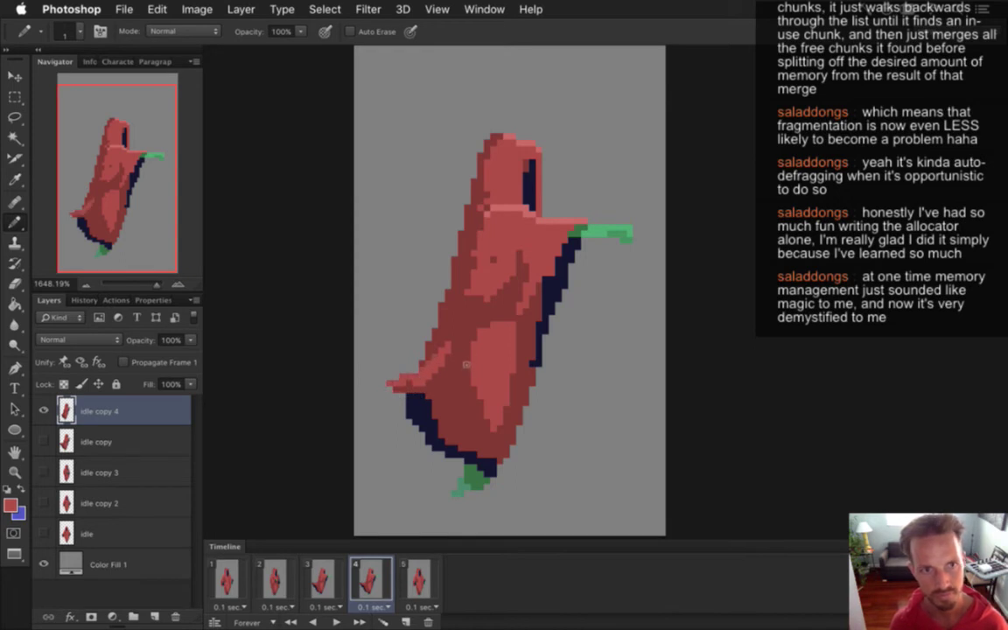
click(321, 580)
click(368, 582)
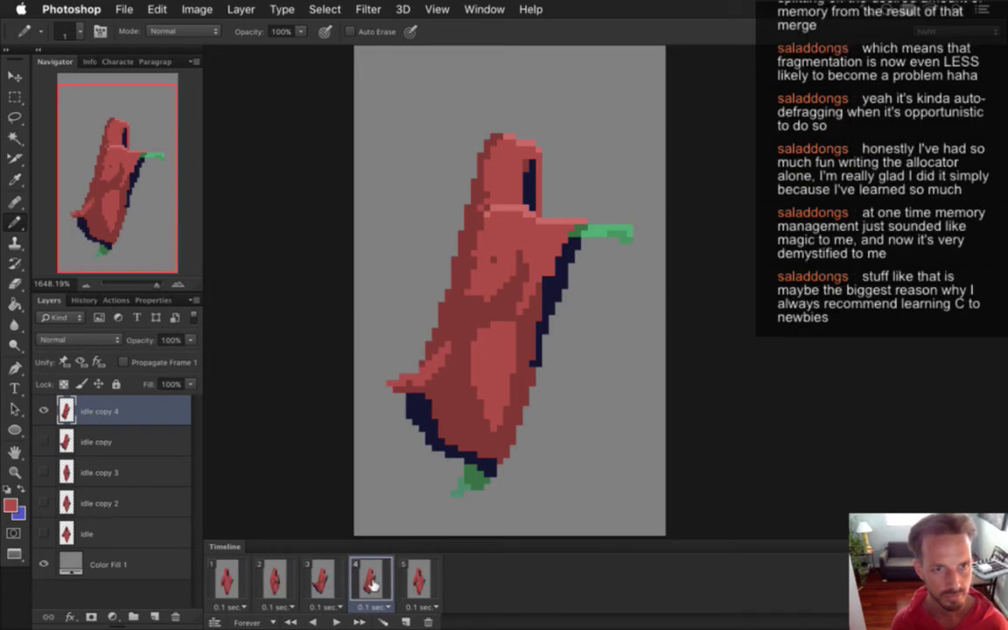
click(323, 580)
click(371, 582)
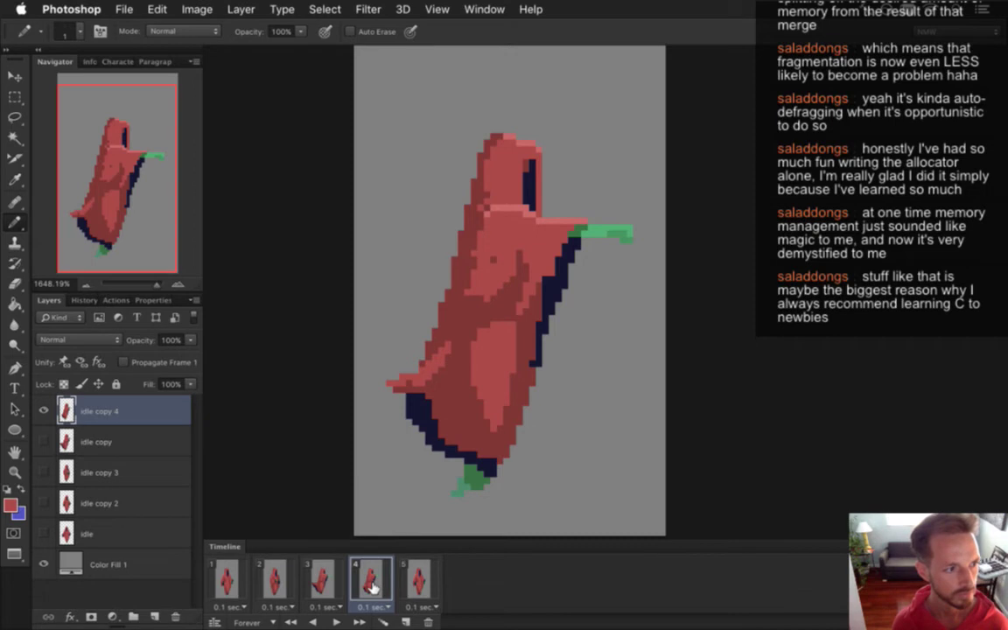
click(317, 580)
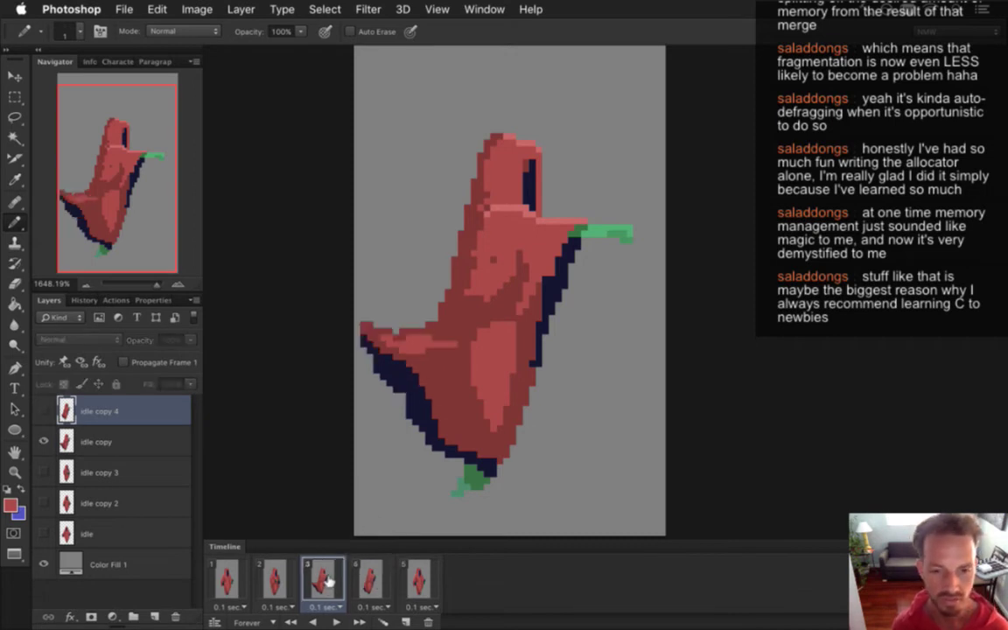
click(372, 570)
click(325, 585)
click(371, 587)
click(322, 584)
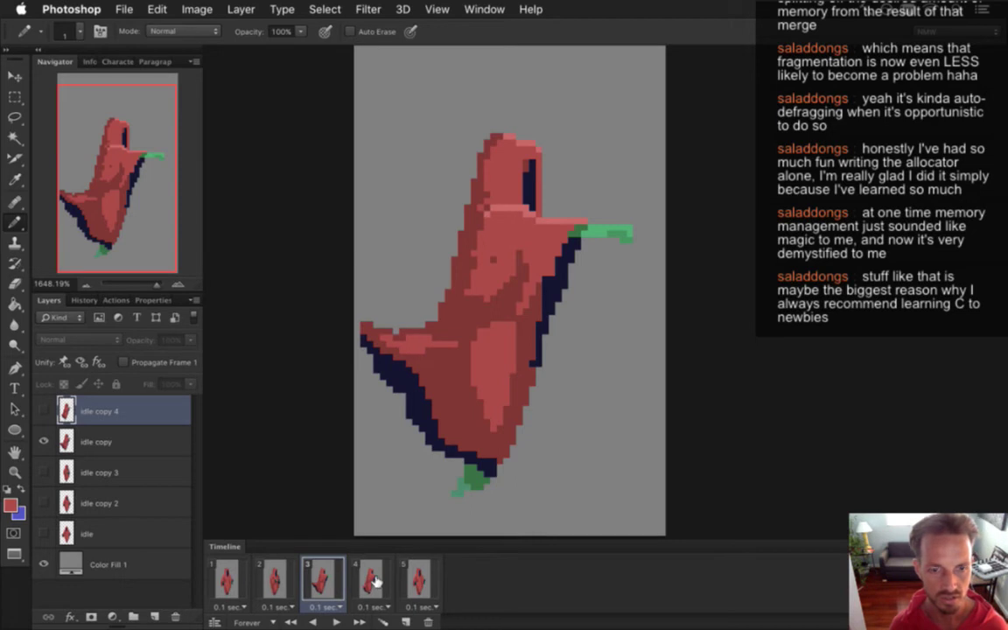
click(376, 586)
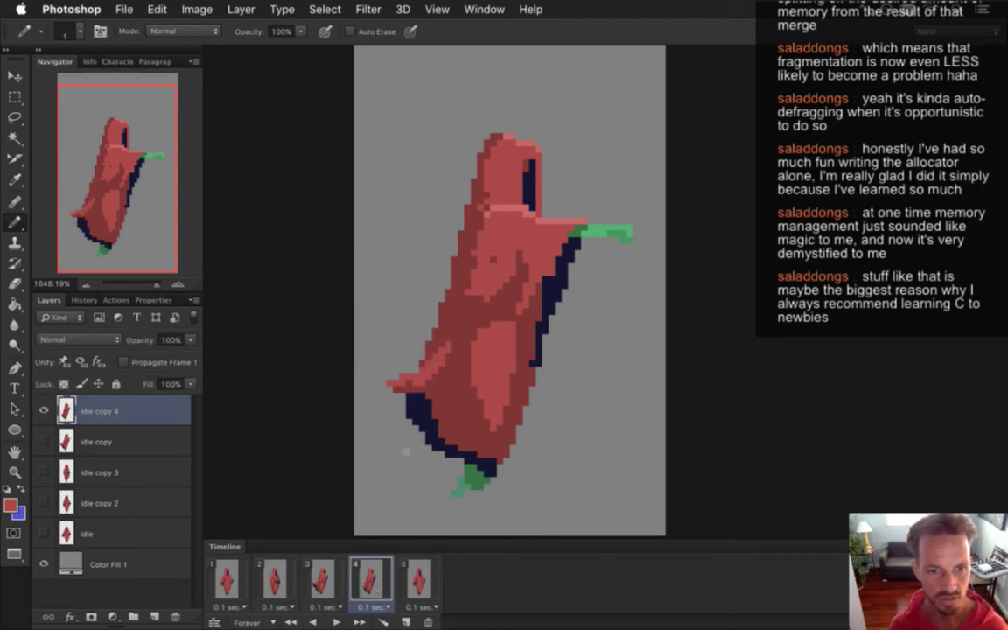
key(i)
key(b)
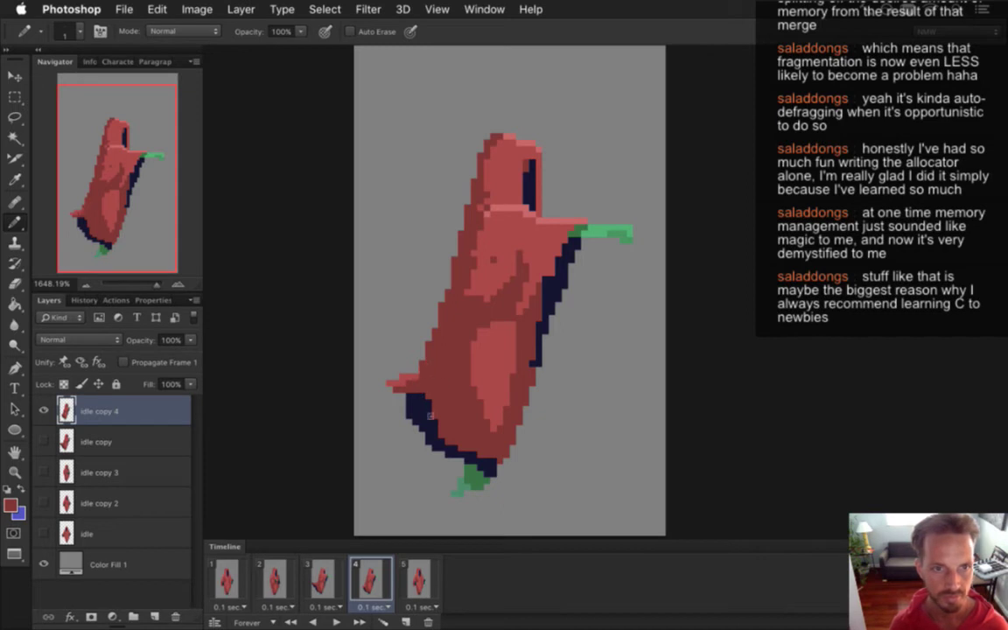
click(322, 579)
click(371, 581)
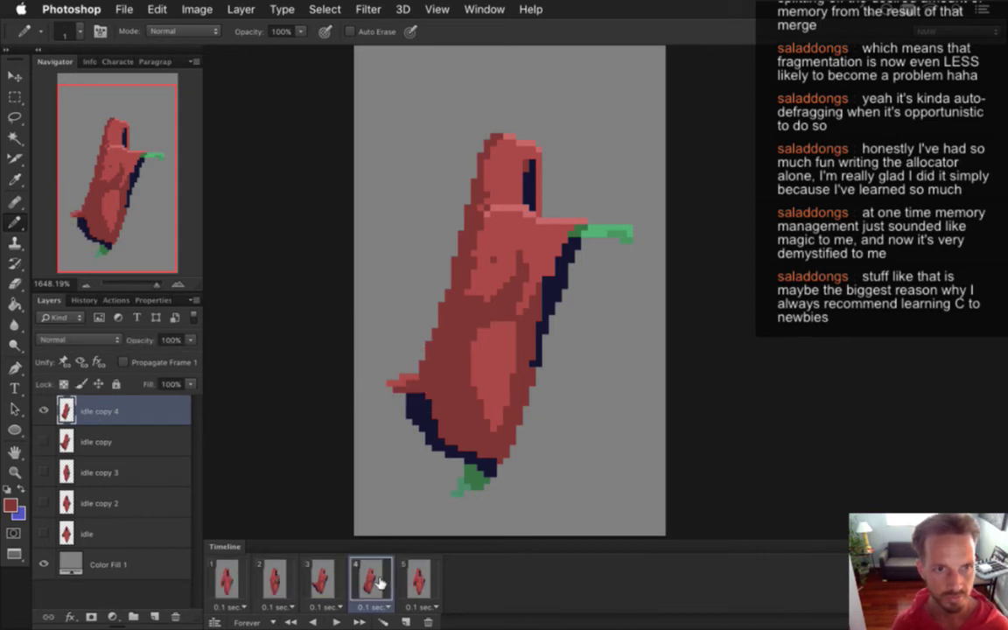
Marquee the green arm and sleeve, nudge them left and down, then deselect.
key(m)
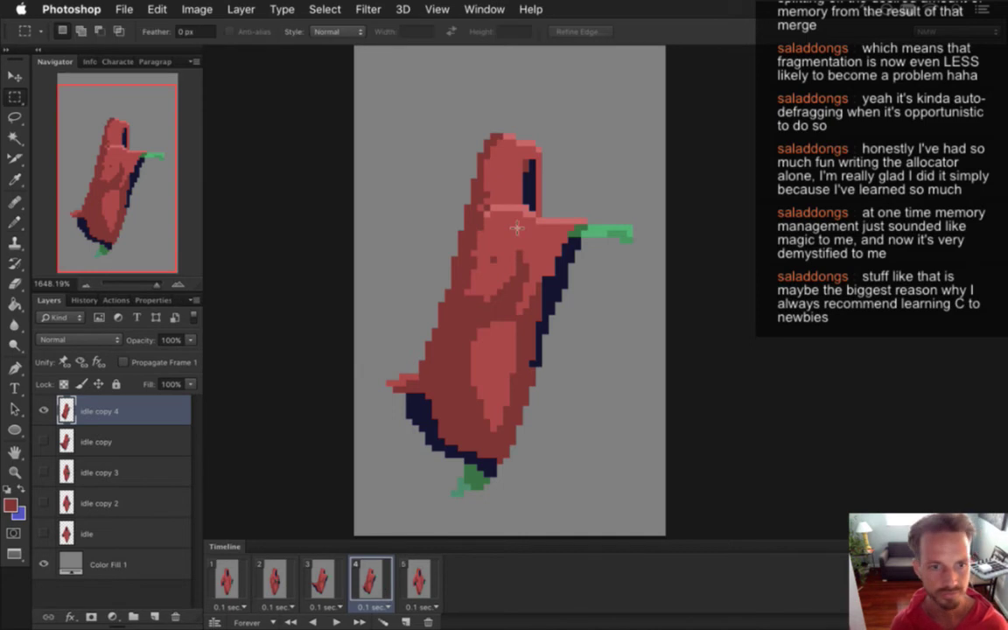
drag(490, 208, 633, 245)
drag(530, 199, 556, 232)
key(v)
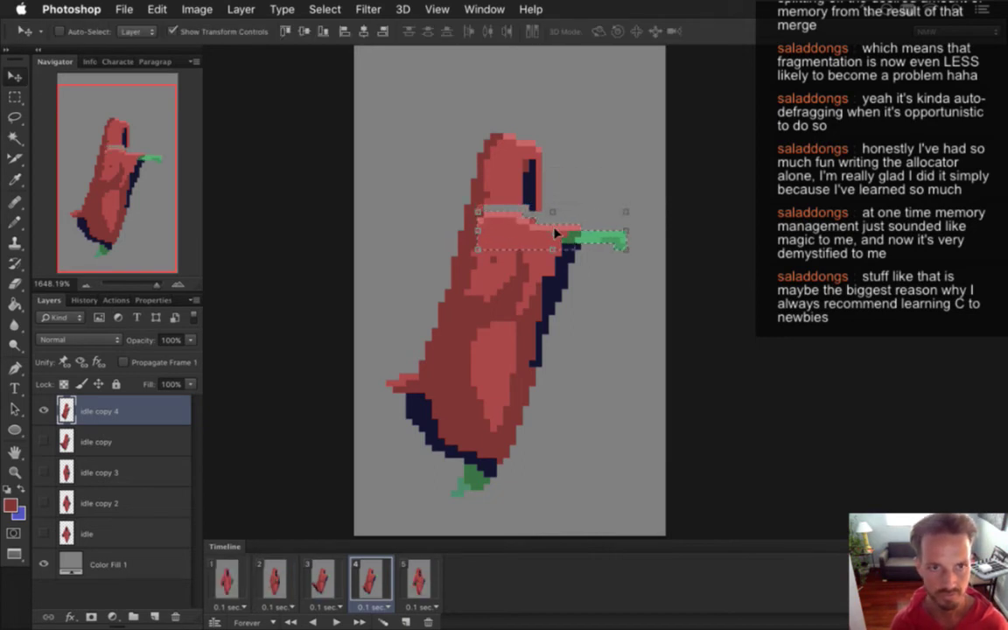
key(m)
click(555, 232)
Sample the hood's navy and red colours for repainting.
key(i)
key(b)
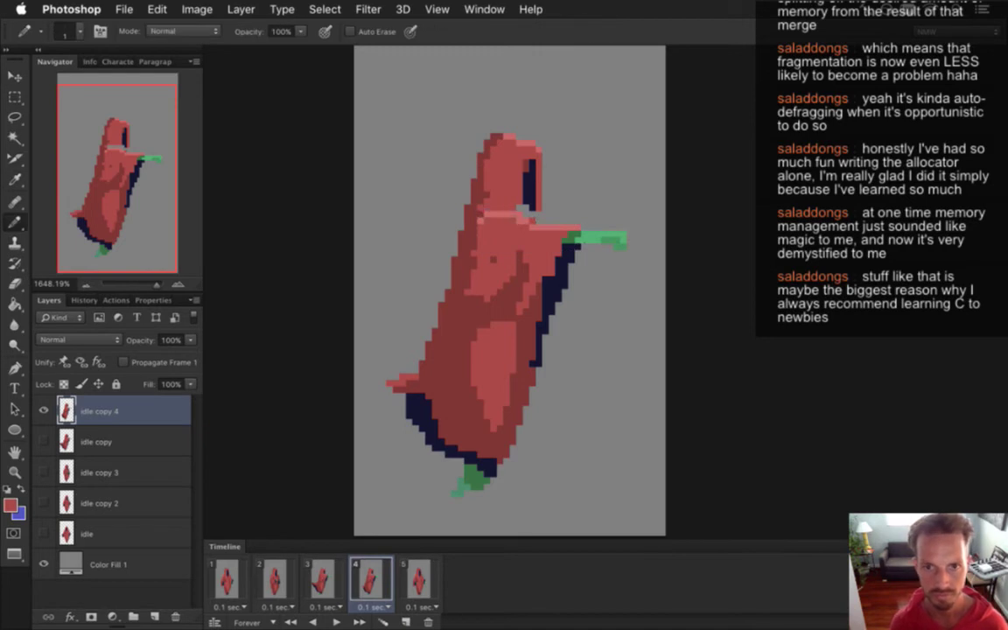
alt+click(525, 182)
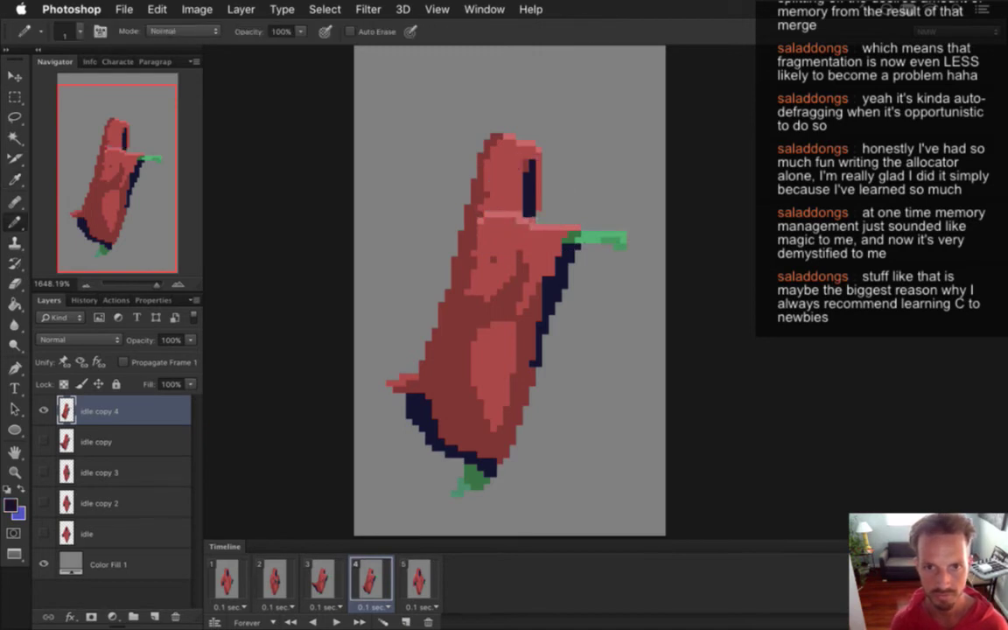
alt+click(479, 184)
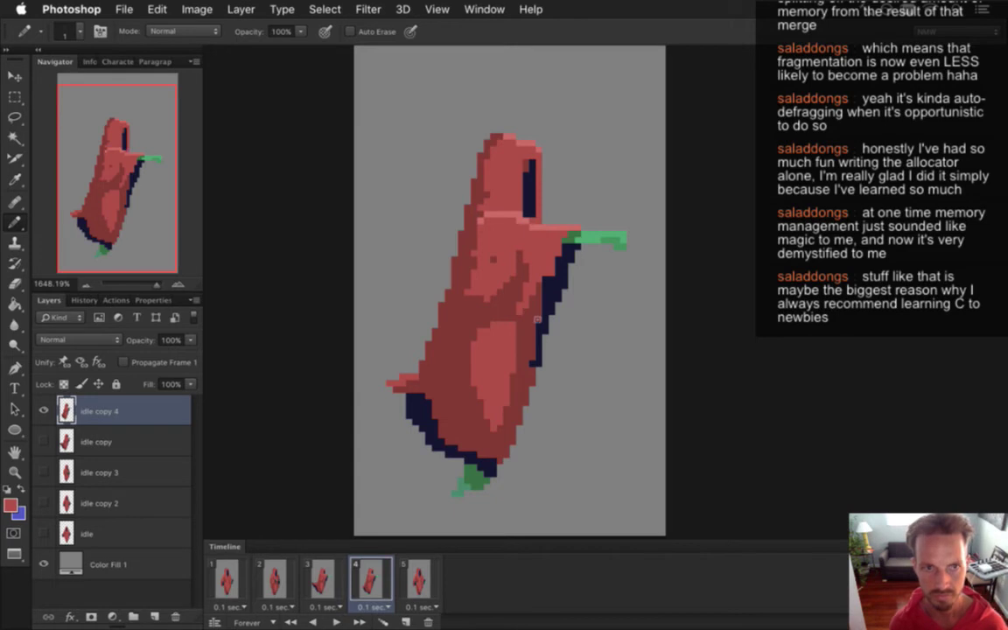
alt+click(536, 216)
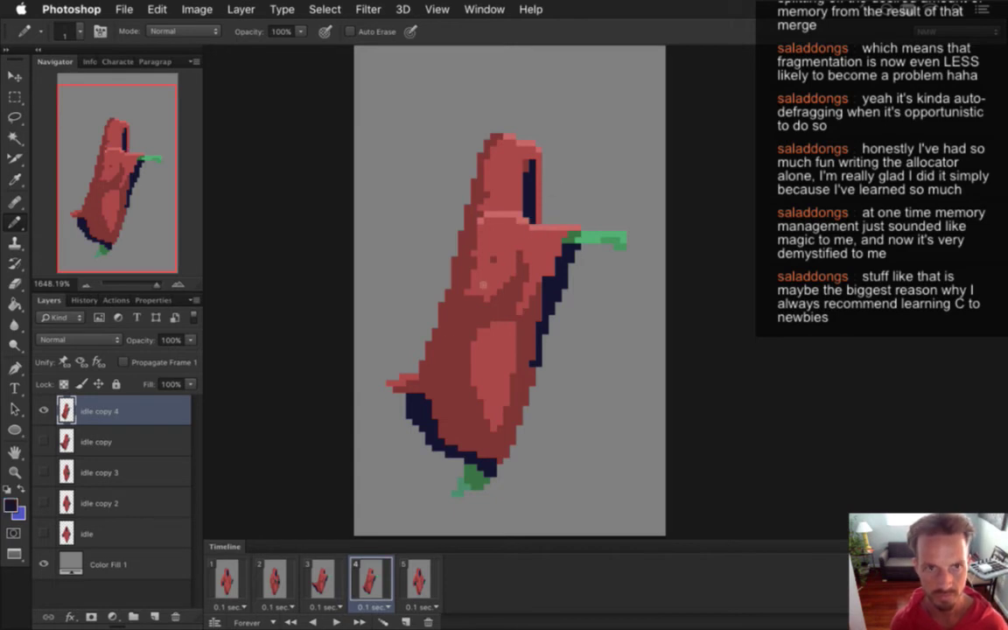
Compare frame 4 against frame 3 again, then sample the robe's red.
click(323, 569)
click(367, 573)
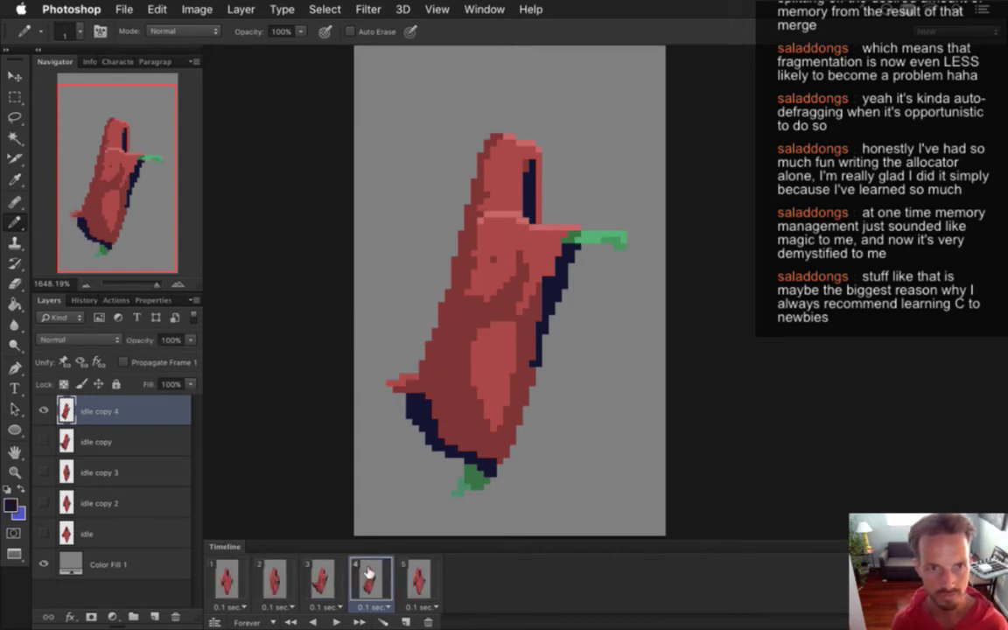
click(324, 567)
click(370, 574)
click(329, 569)
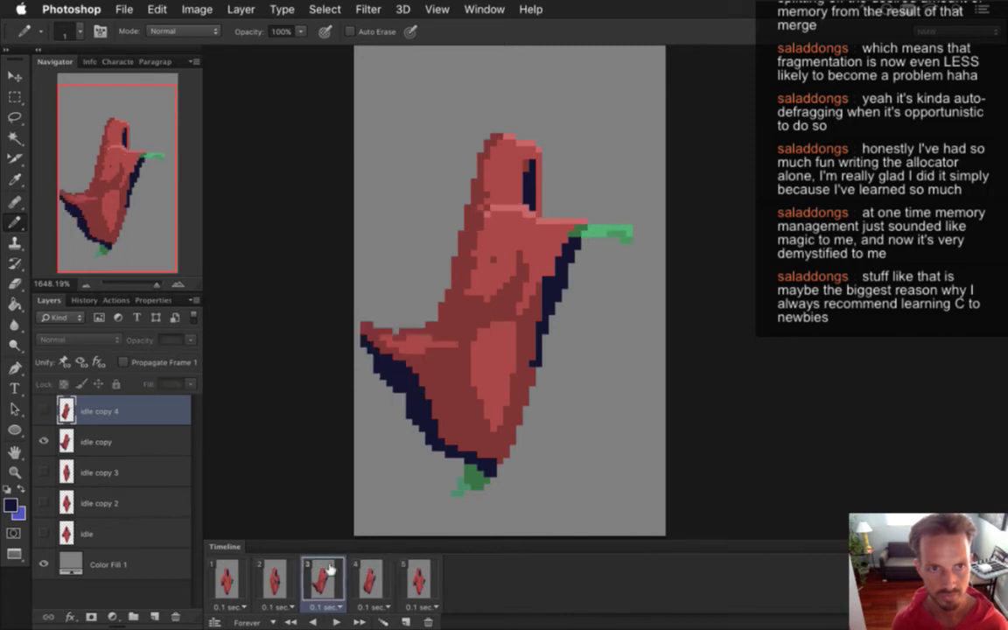
click(366, 570)
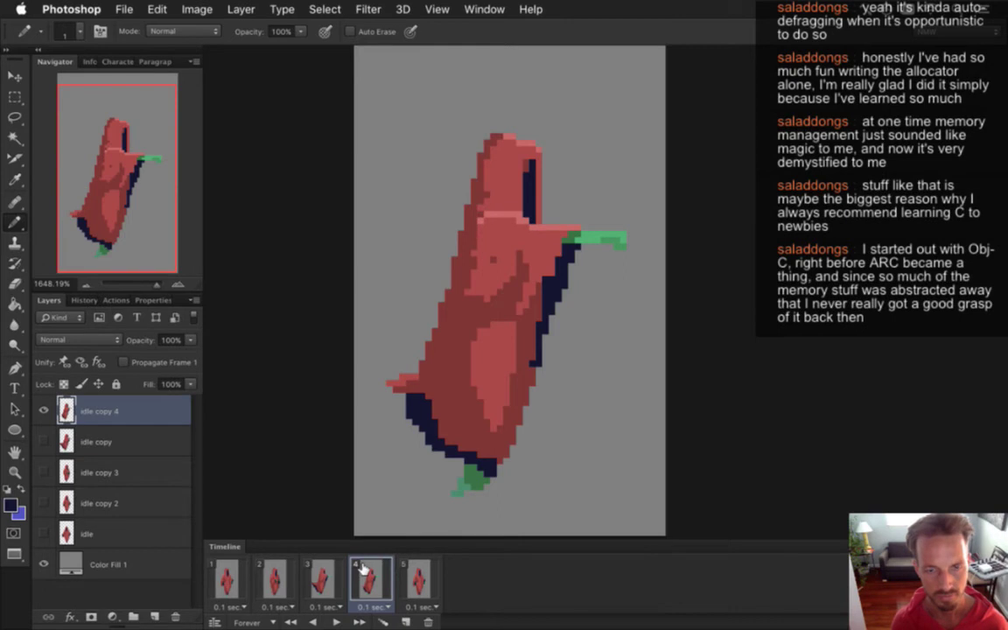
click(336, 573)
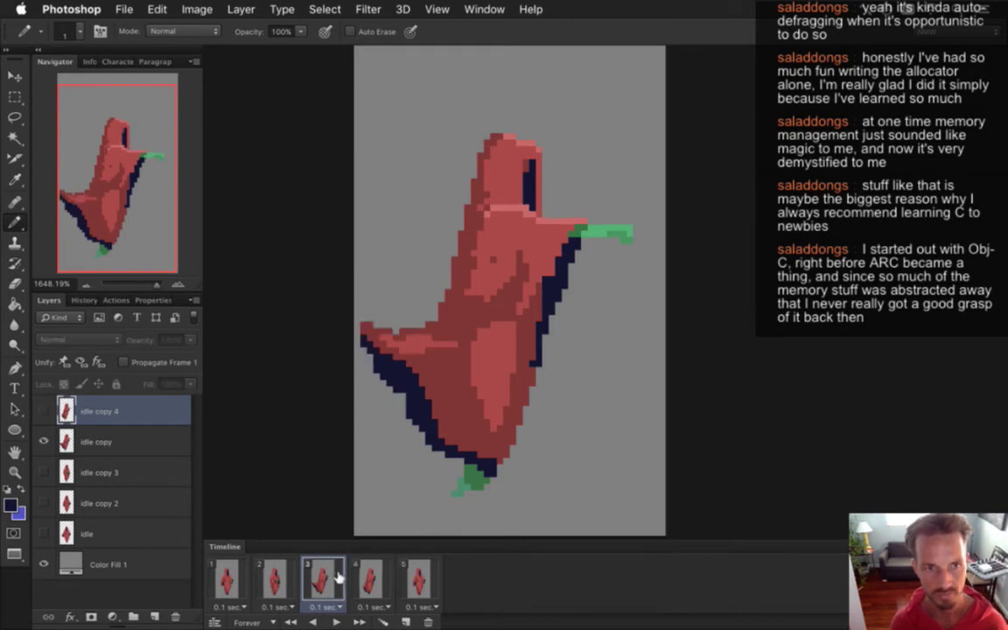
click(369, 582)
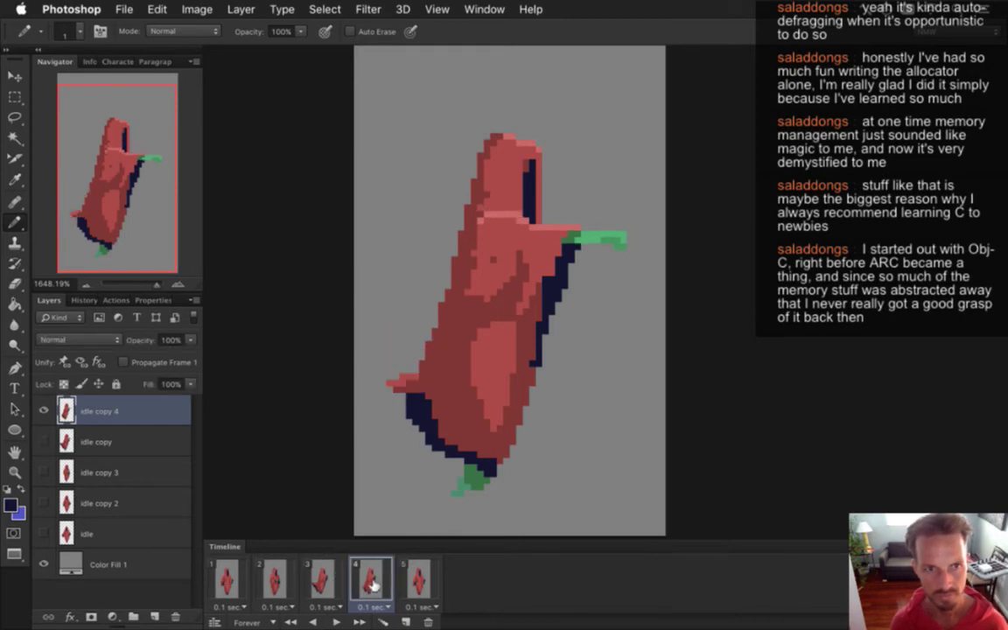
alt+click(434, 359)
Paint red pixels above the left arm and compare frame 4 with frame 3.
drag(418, 362, 394, 357)
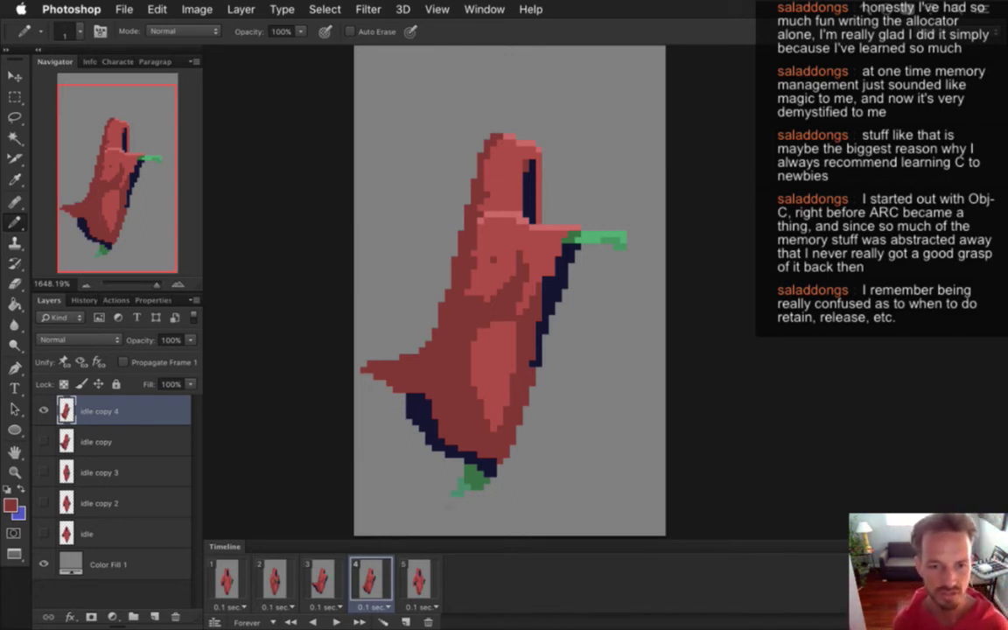
click(324, 582)
click(369, 582)
click(324, 582)
click(372, 582)
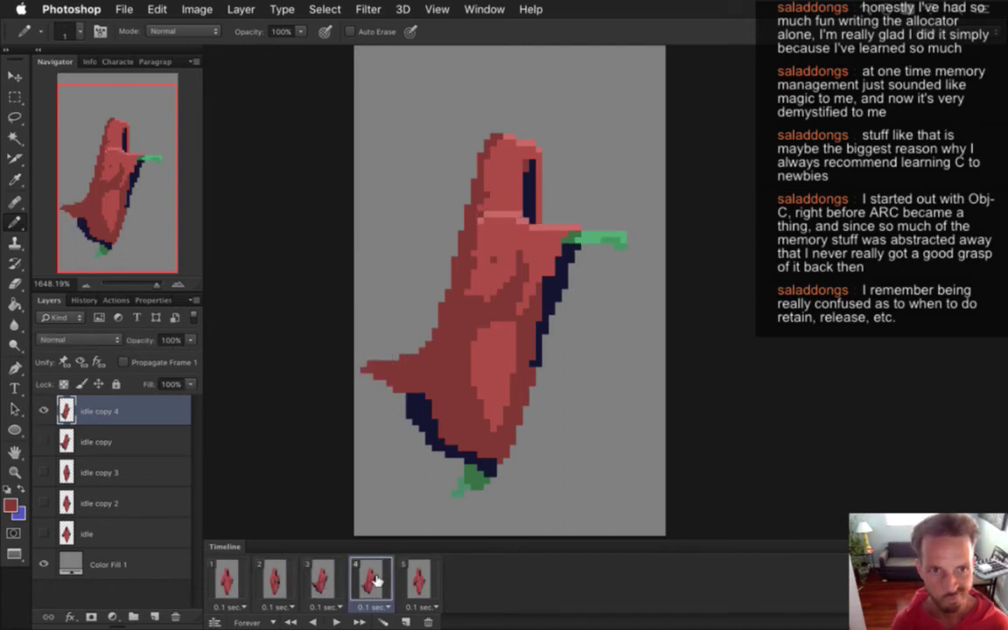
Cycle through frames 5, 4 and 3, go to frame 1, and hide Color Fill 1.
click(418, 582)
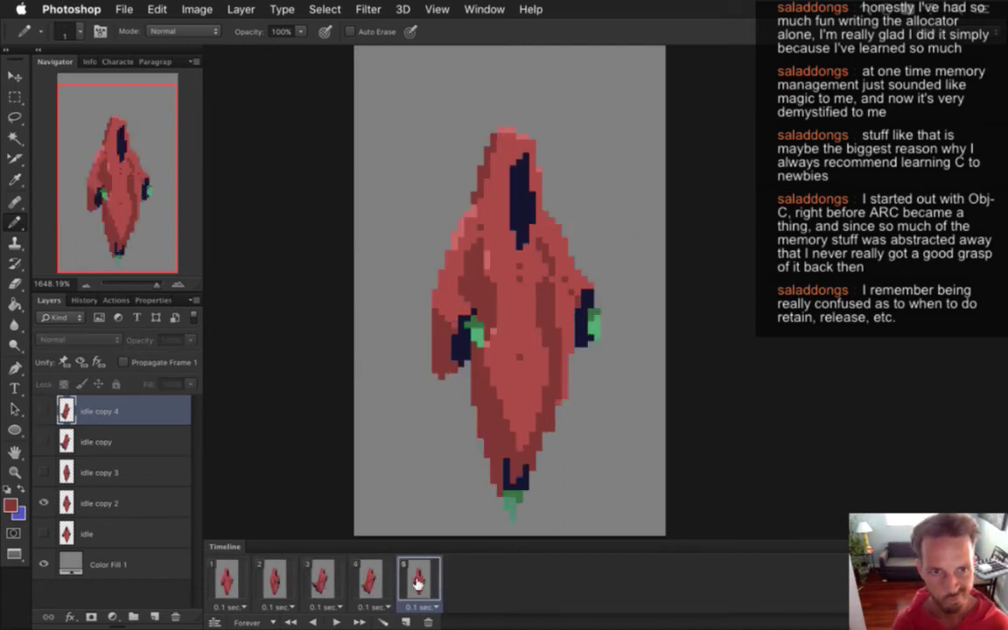
click(372, 582)
click(322, 582)
click(380, 582)
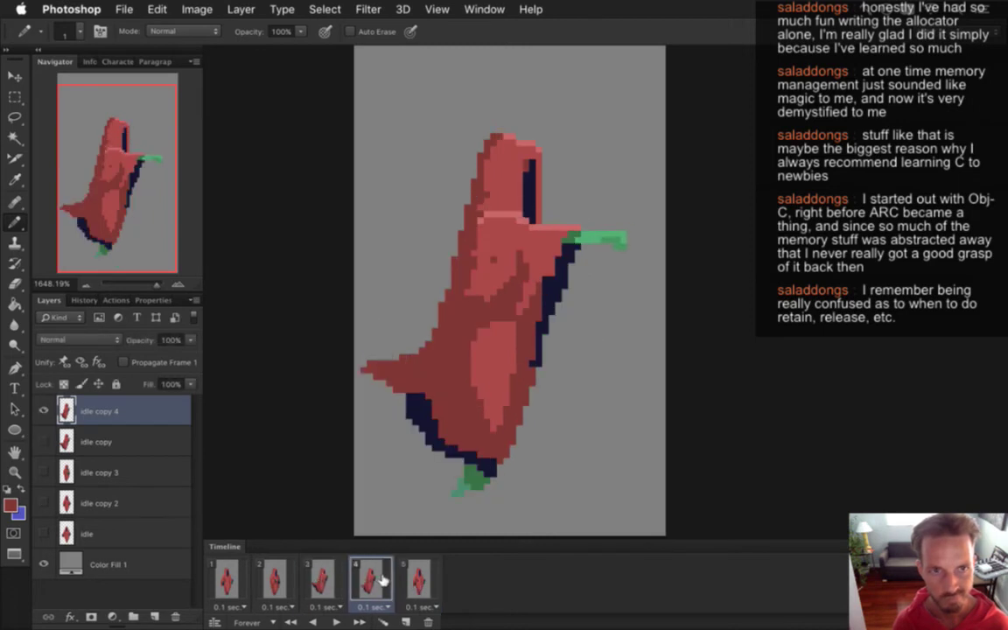
click(322, 582)
click(381, 586)
click(226, 582)
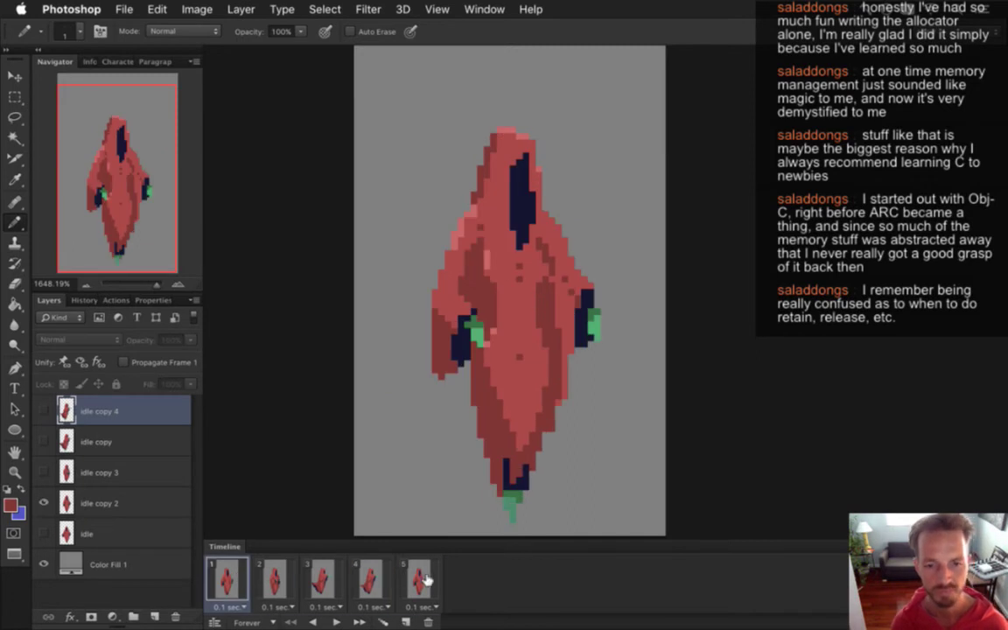
click(44, 564)
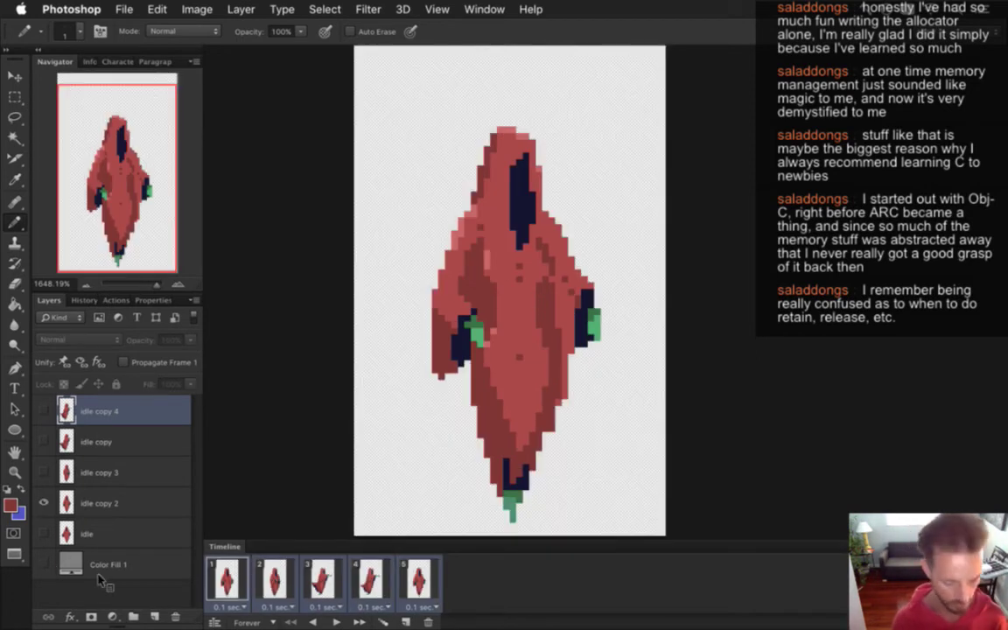
Render the frames as a PNG image sequence via Render Video, then switch to Xcode.
key(super+alt+shift+r)
key(Return)
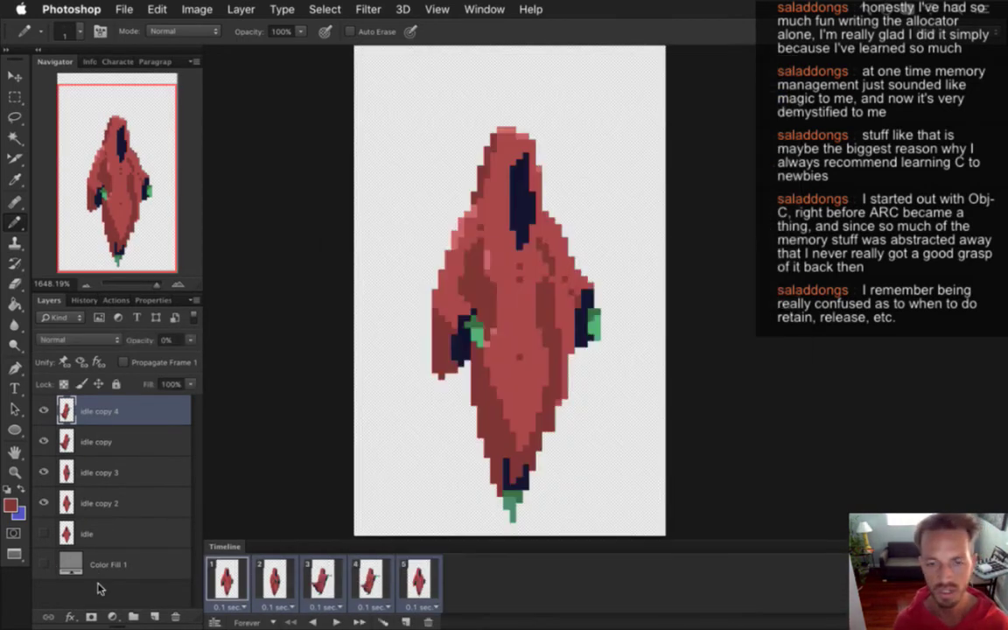
key(super+Tab)
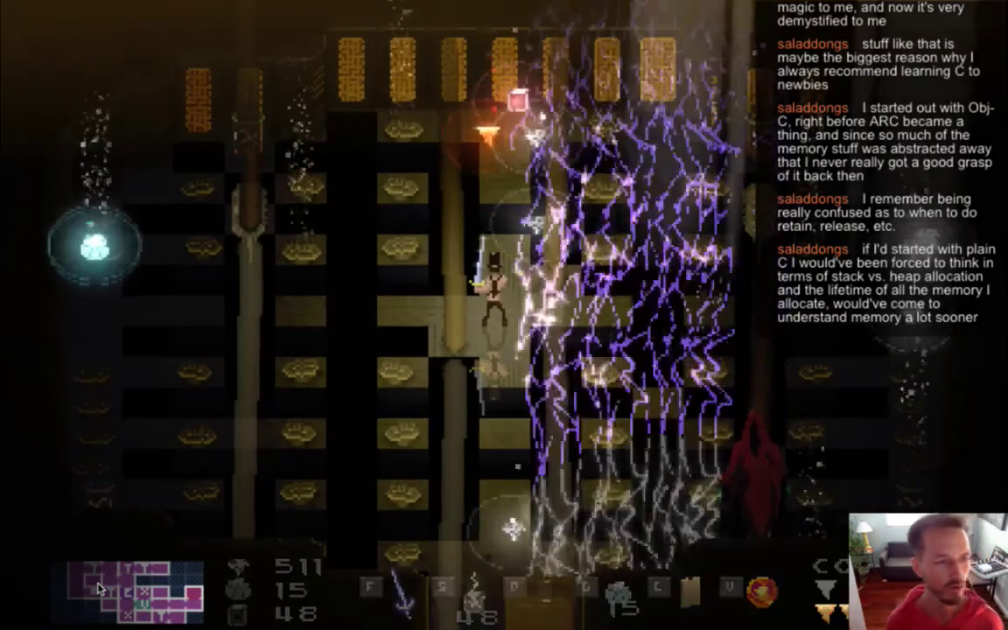
Move through the room centre and corridor, slashing at nearby enemies.
key(Left)
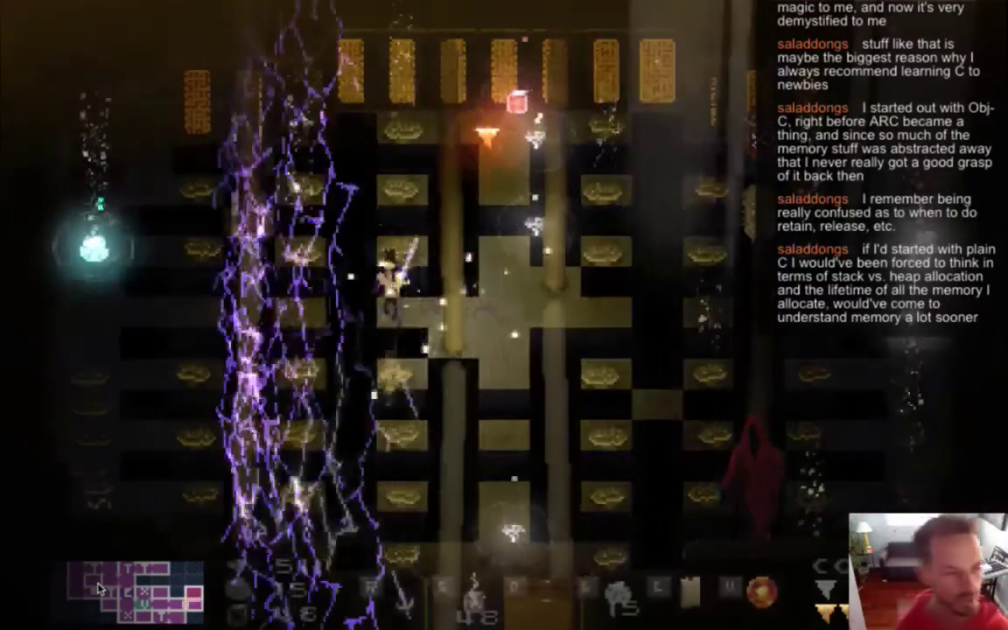
key(Right)
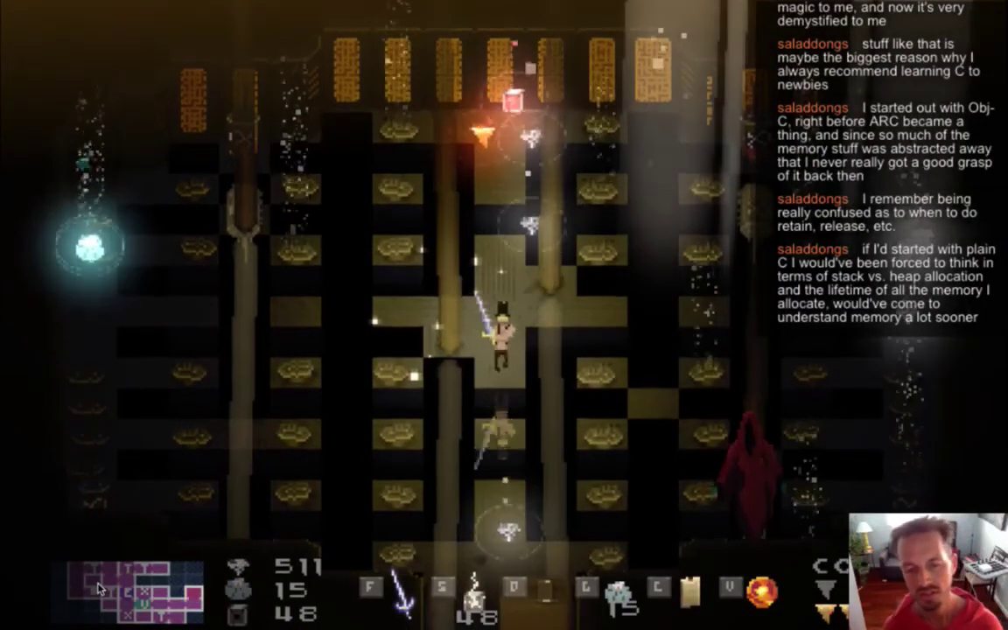
key(Down)
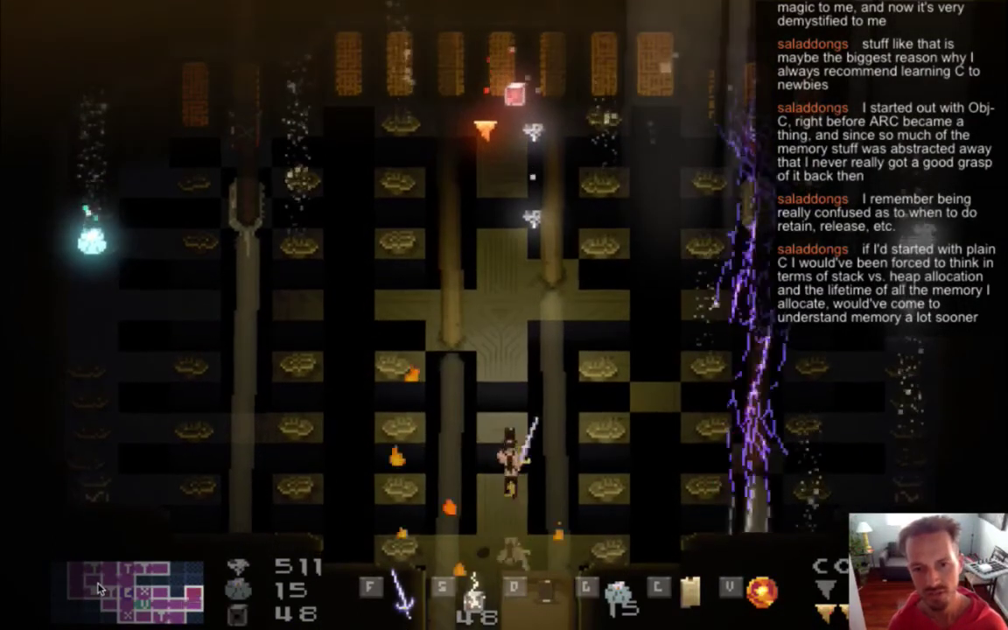
key(f)
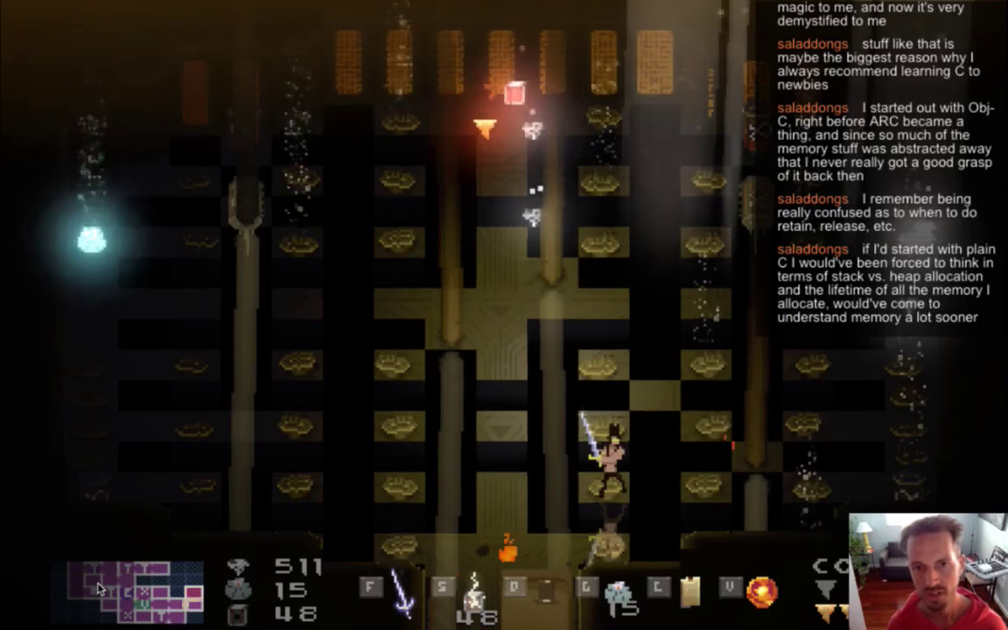
key(f)
key(Left)
key(f)
key(f)
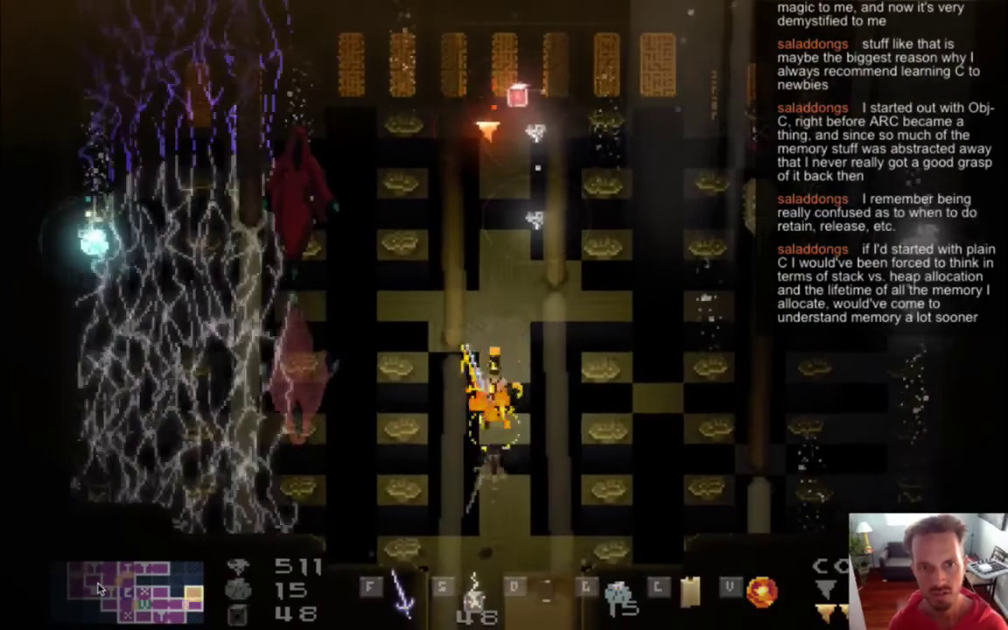
Fight along the left column and centre corridor, casting a spell and the lightning scroll.
key(Left)
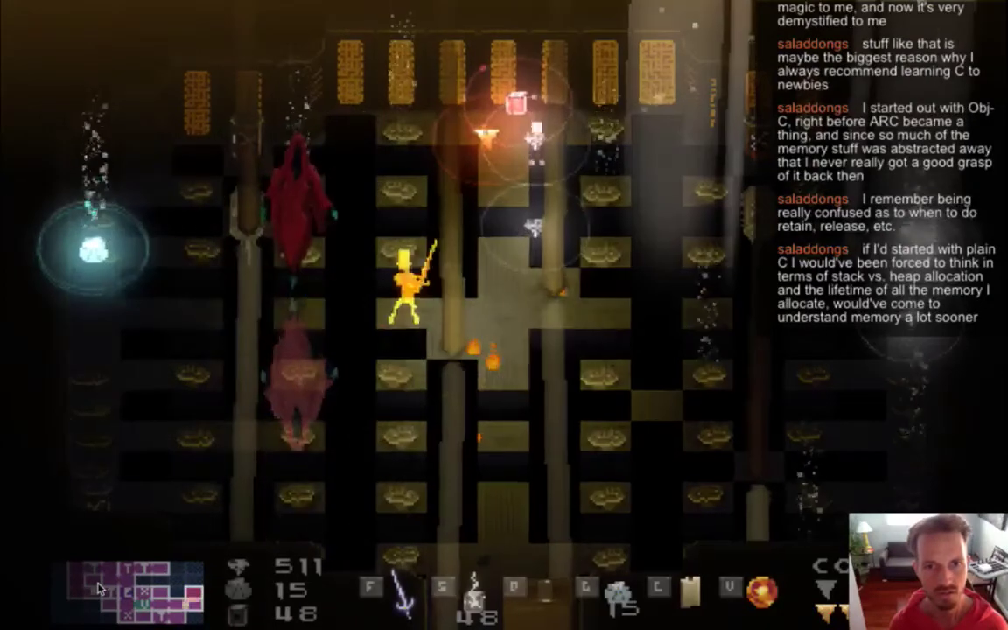
key(Up)
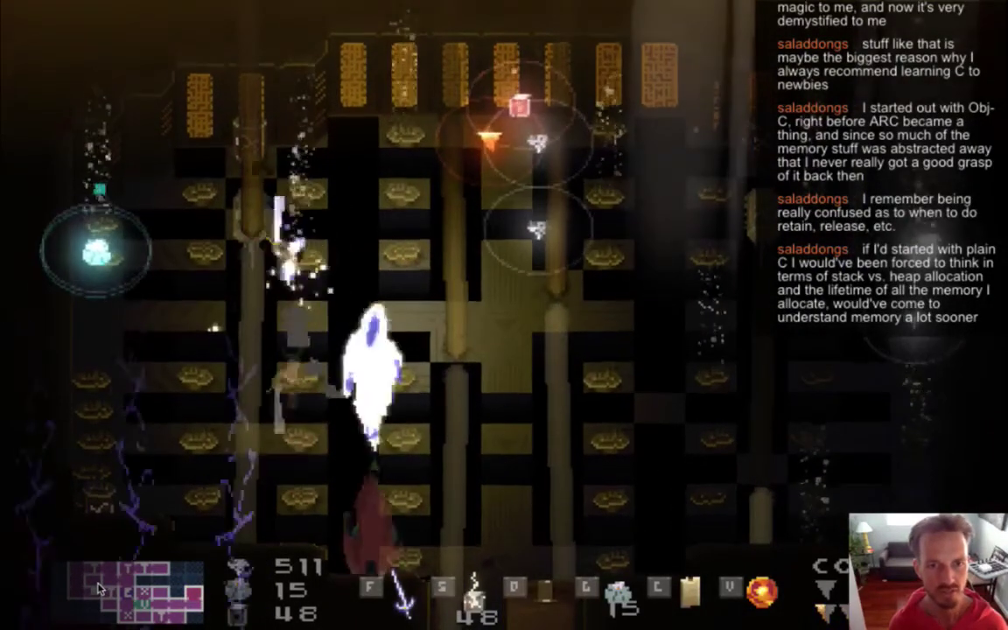
key(Down)
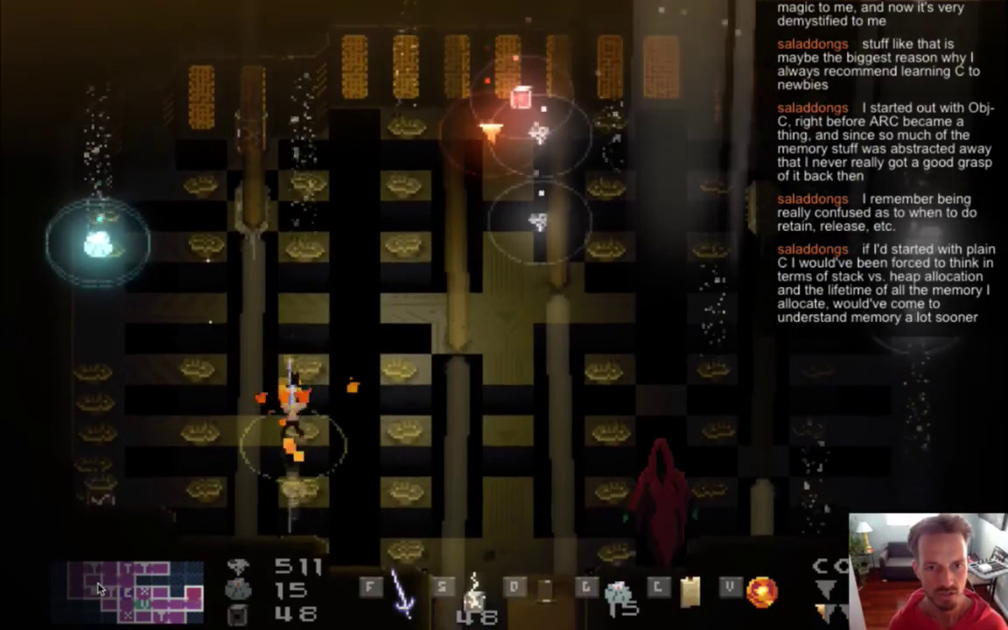
key(f)
key(Right)
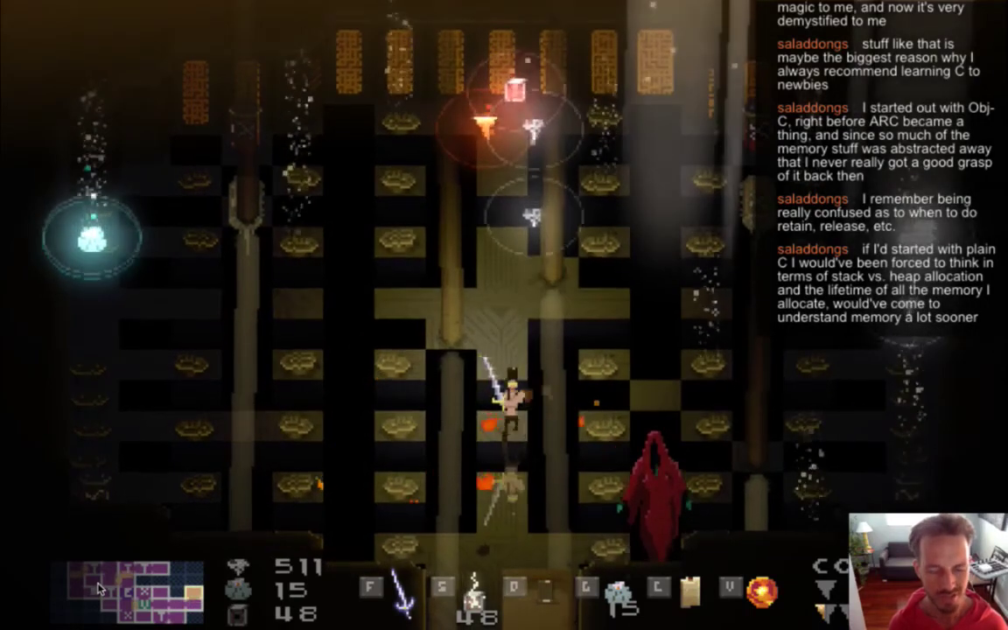
key(f)
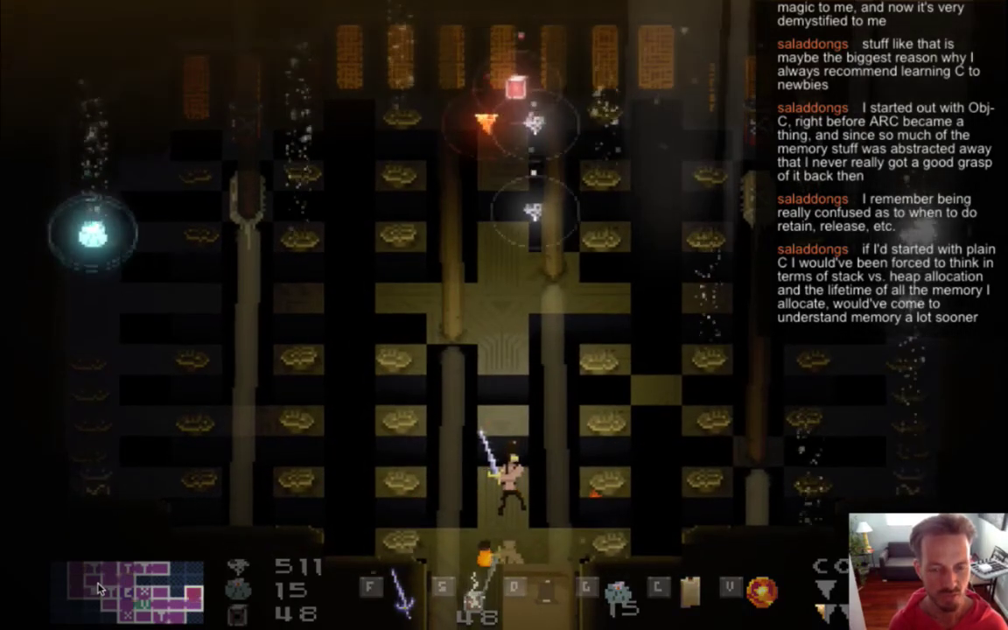
key(Up)
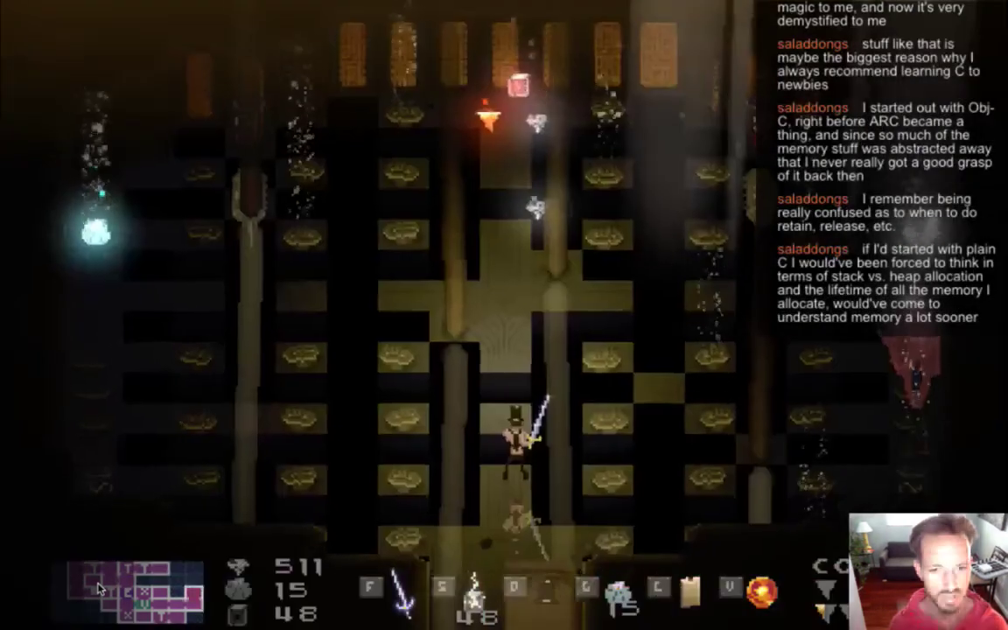
key(c)
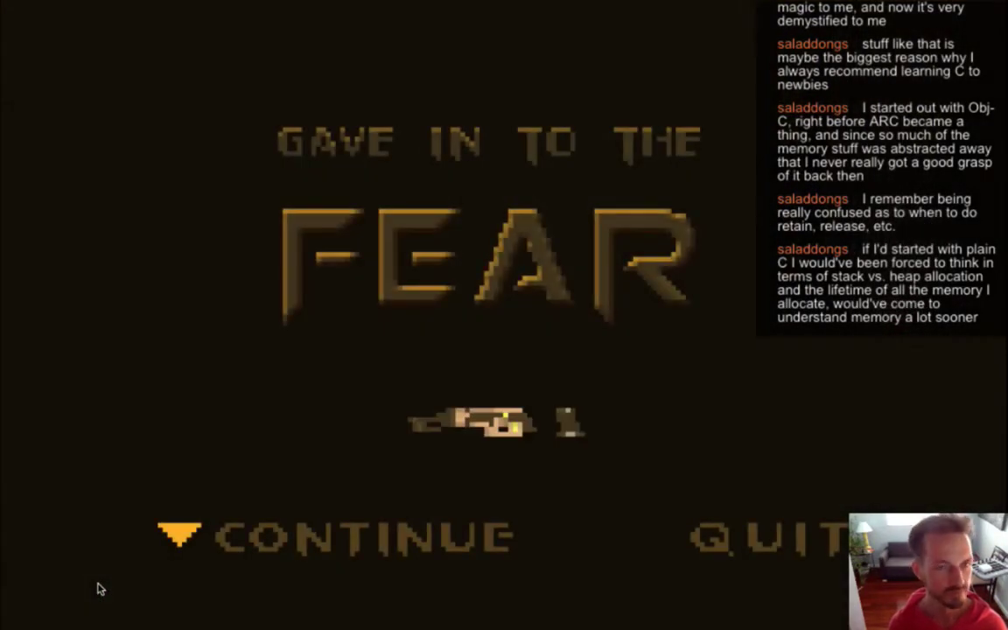
Continue from the death screen, strike the red hooded figure, and unleash the lightning scroll.
key(Return)
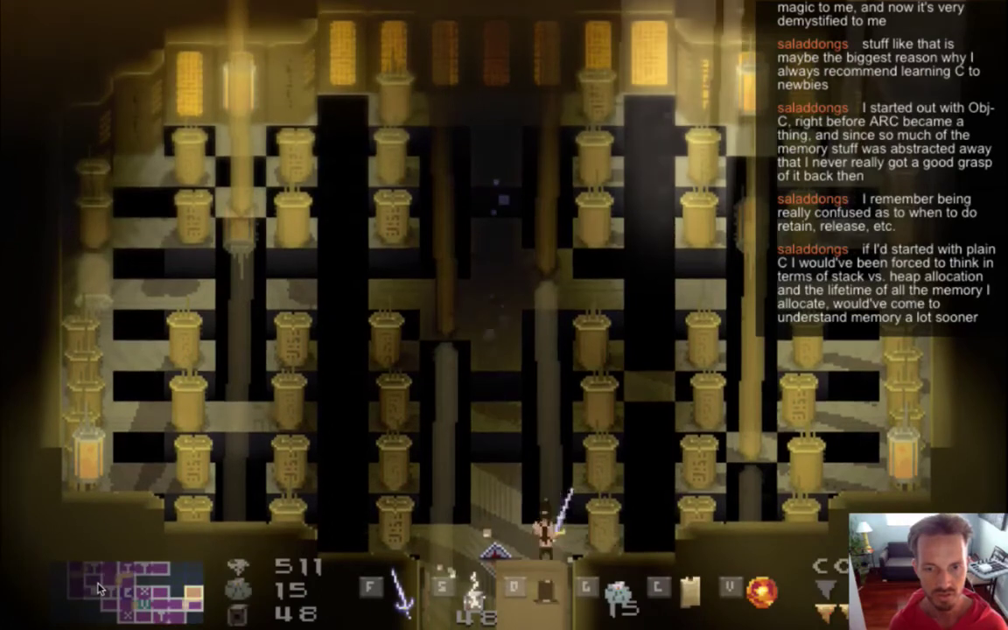
key(Left)
key(Up)
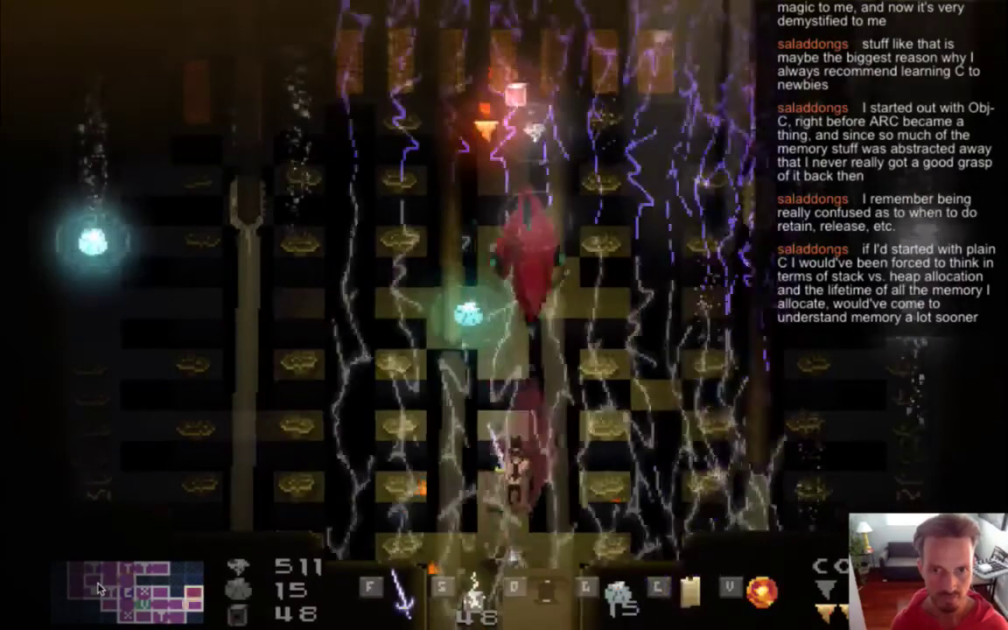
key(Up)
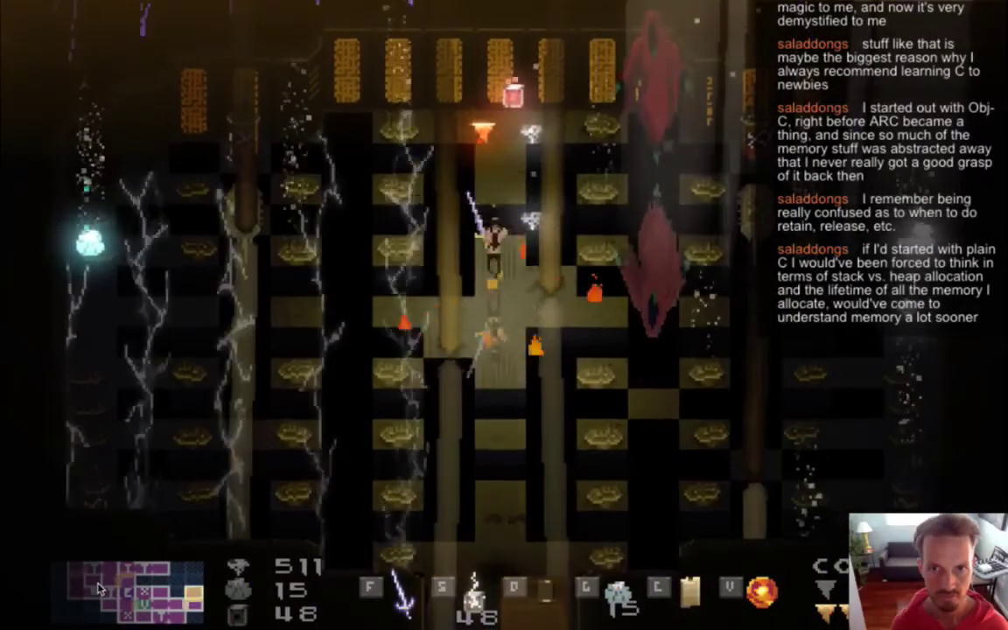
key(Right)
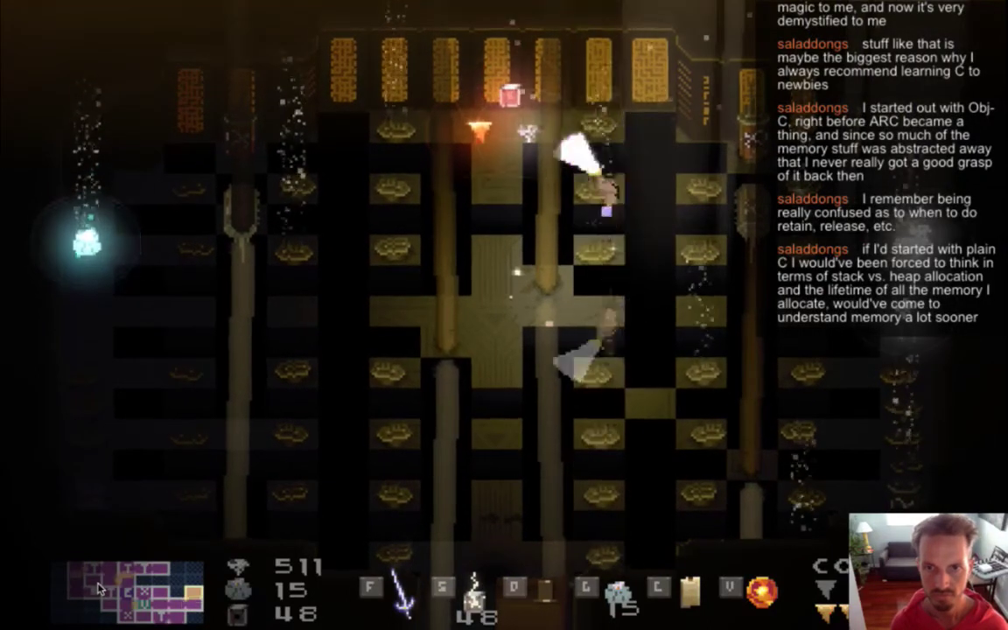
key(Left)
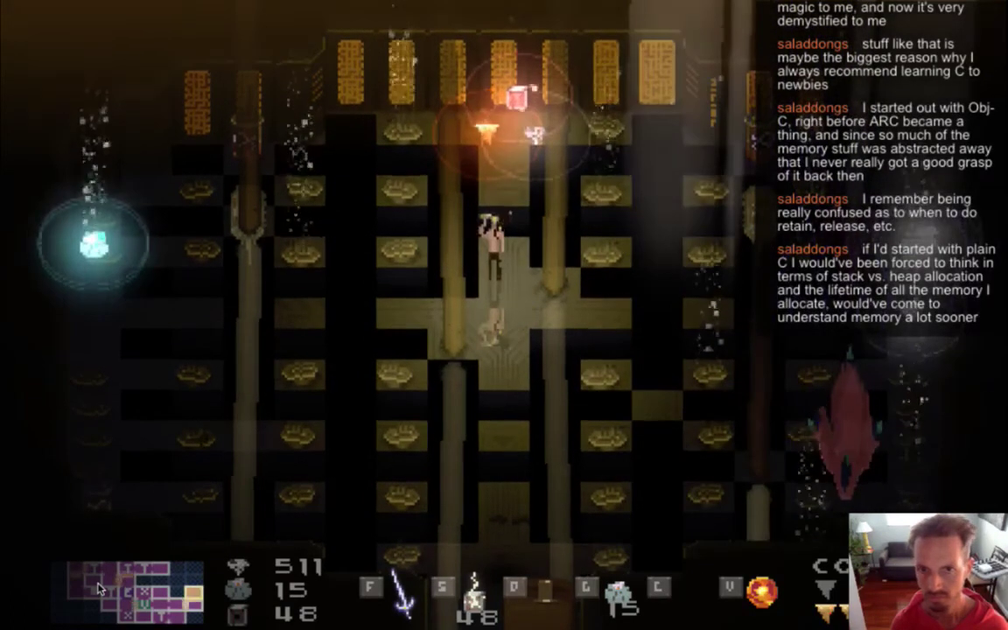
key(c)
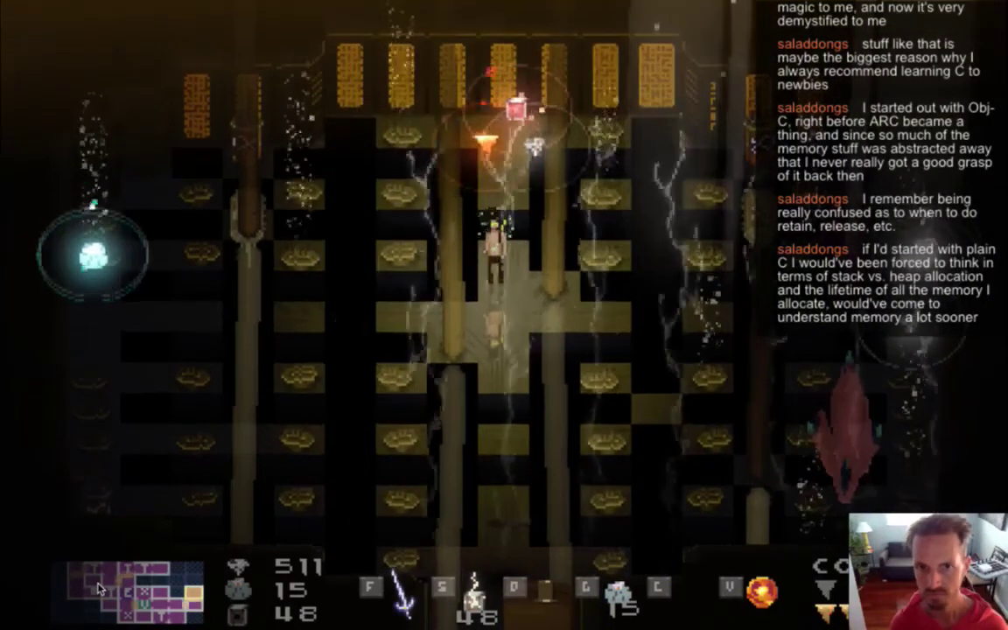
Swing the sword, move across the room, fire a fire attack and hit the hooded figure.
key(f)
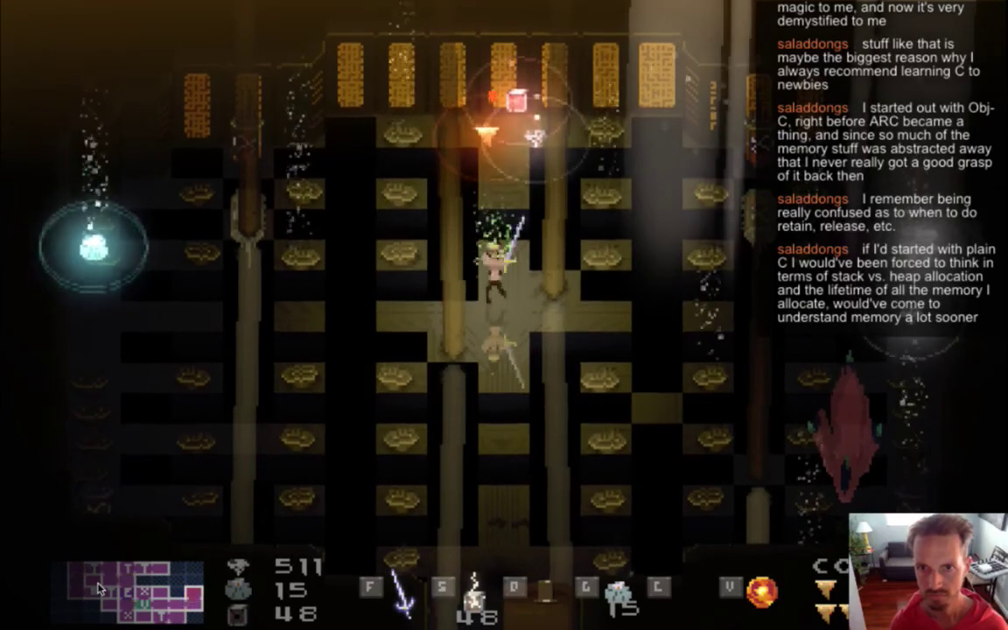
key(Right)
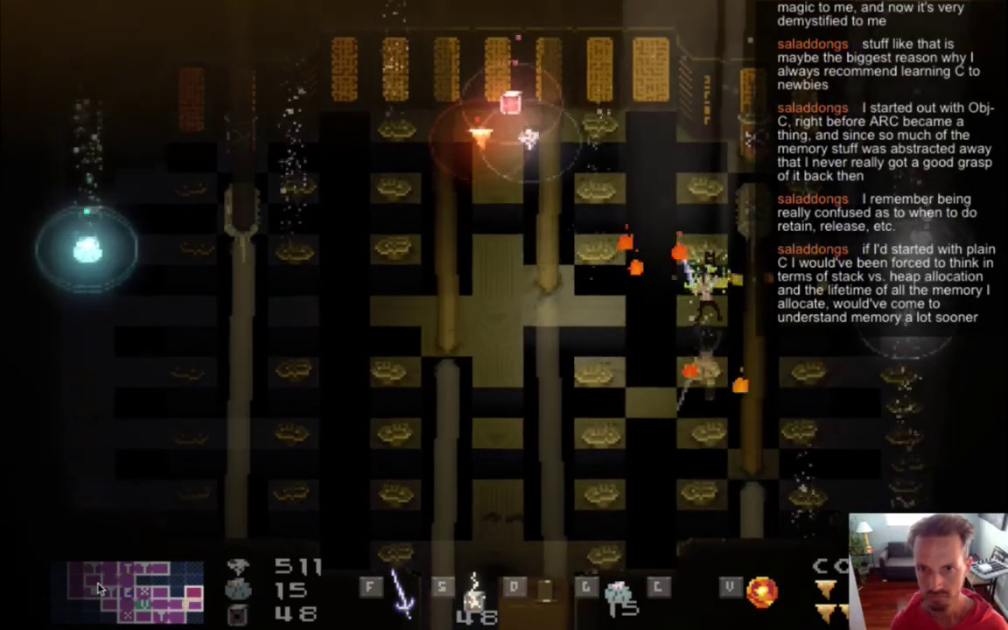
key(Up)
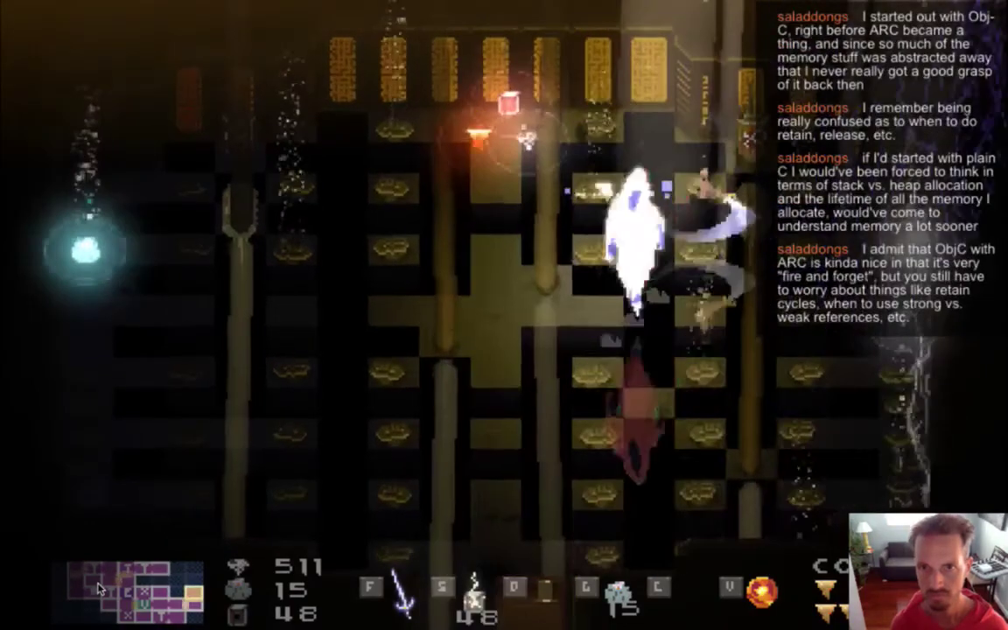
key(v)
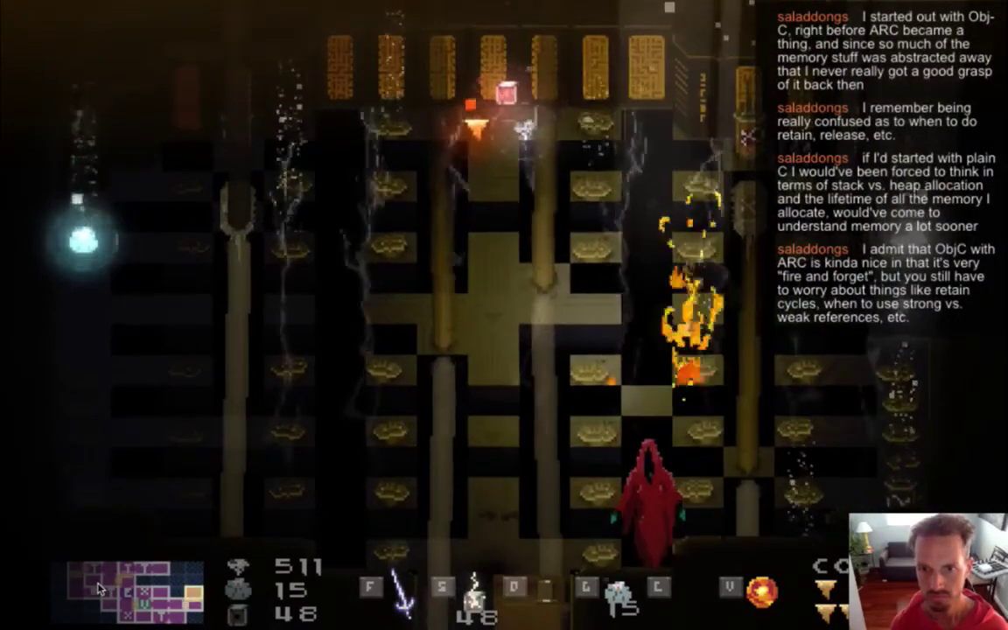
key(Down)
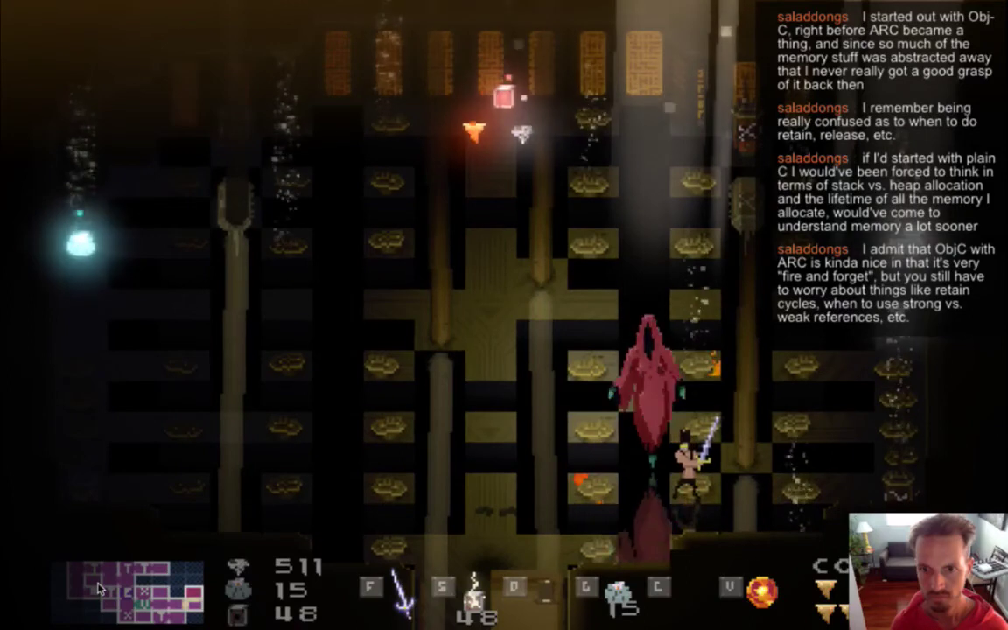
key(Up)
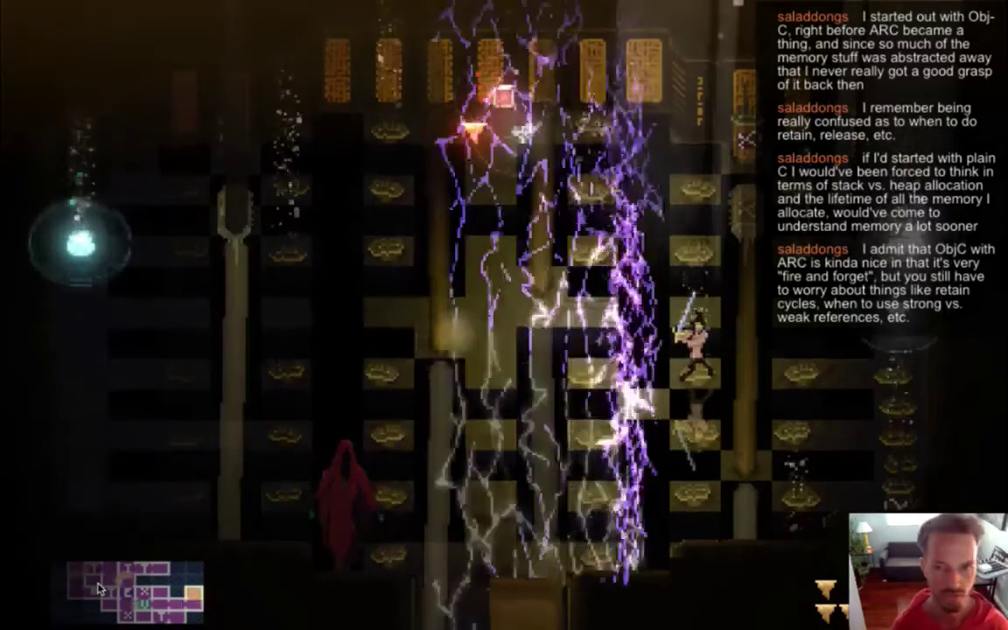
Slip past the red hooded enemy, dodge its lightning, attack it, then quit back to Xcode.
key(Down)
key(Left)
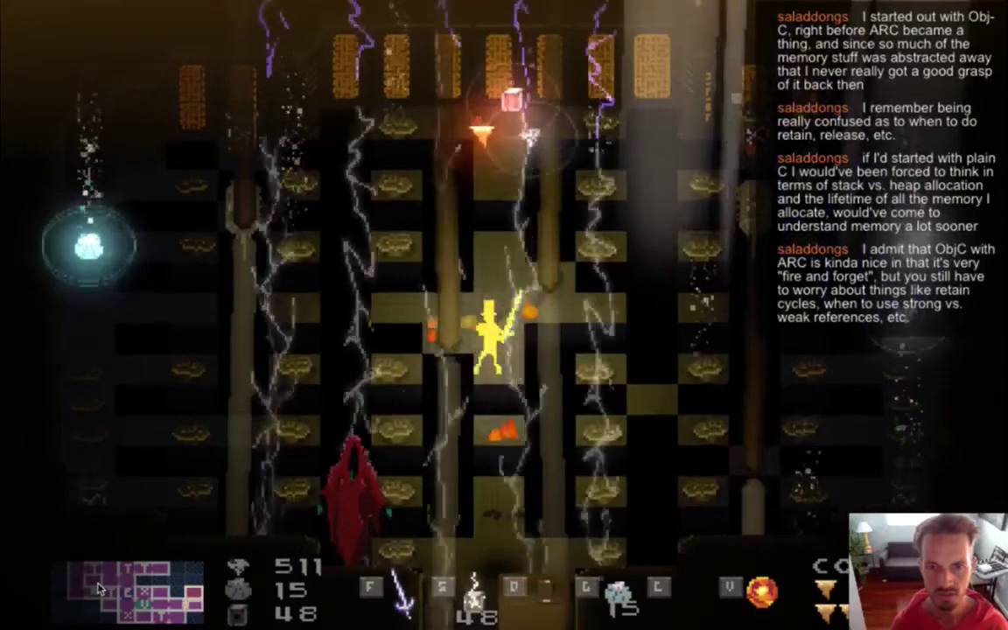
key(Down)
key(Left)
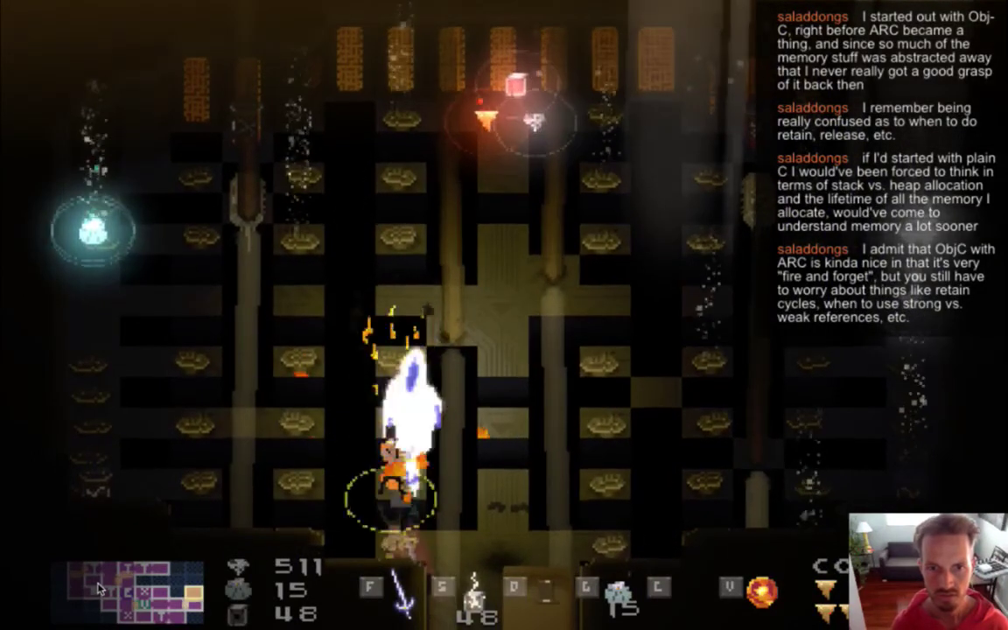
key(Right)
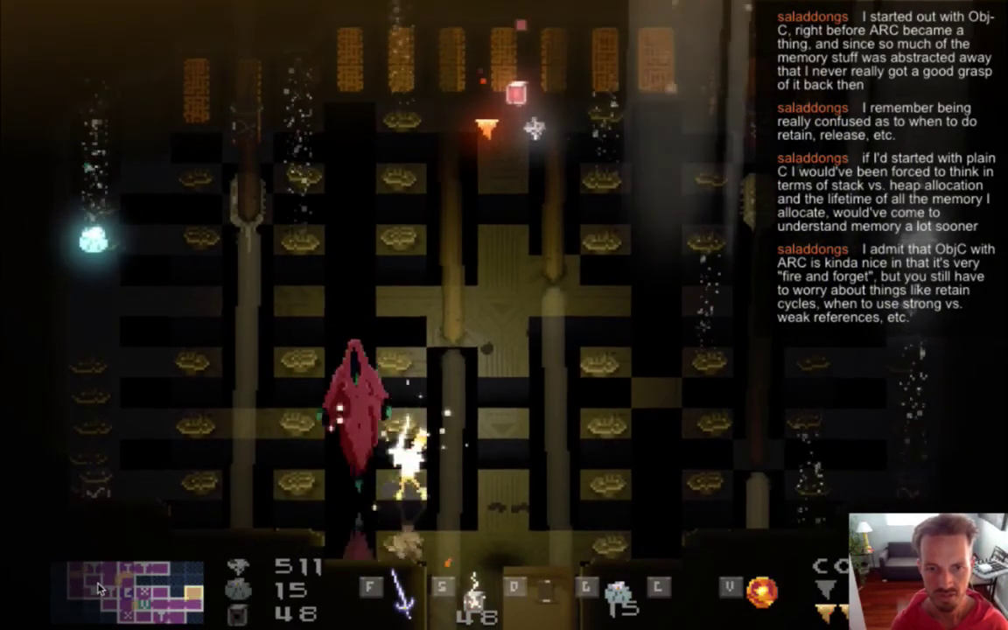
key(Left)
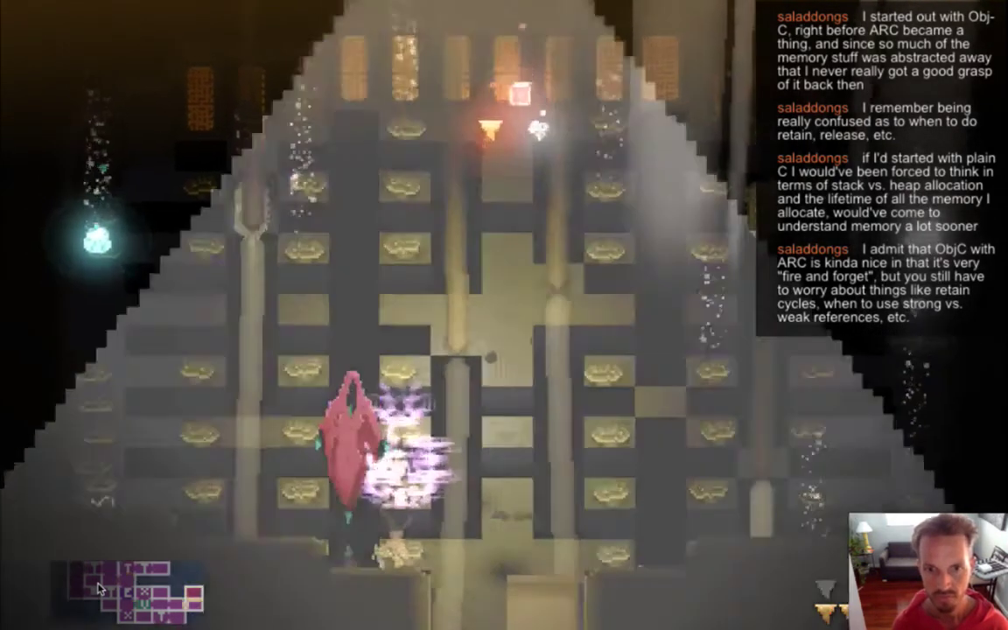
key(x)
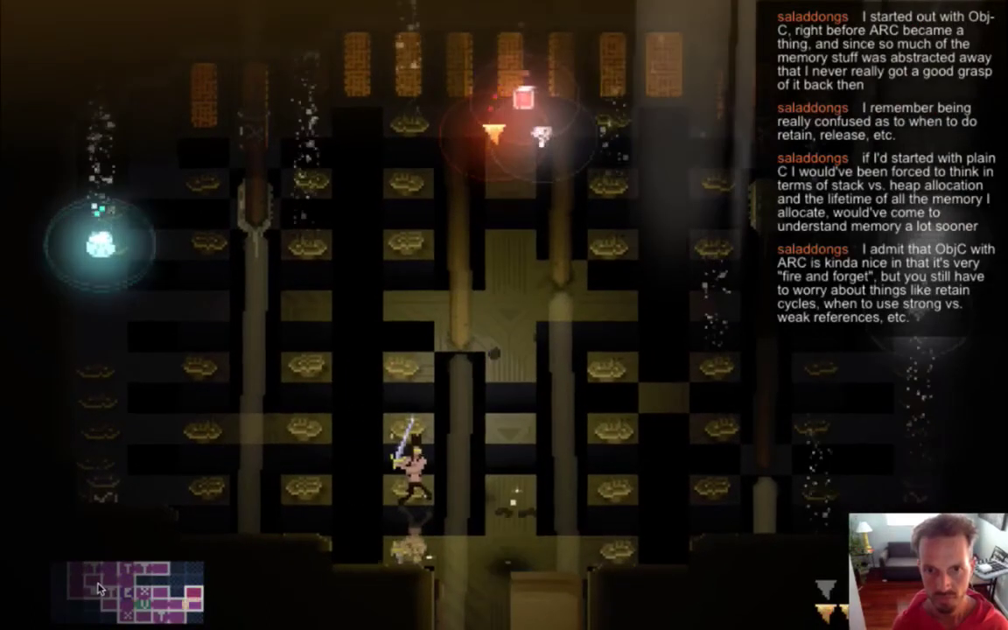
key(super+q)
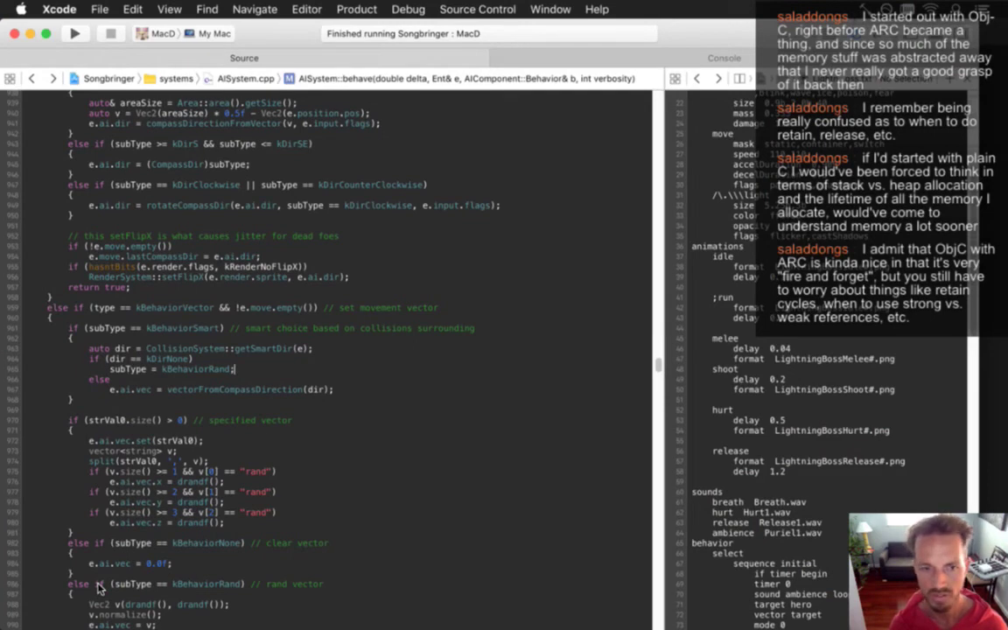
key(super+Tab)
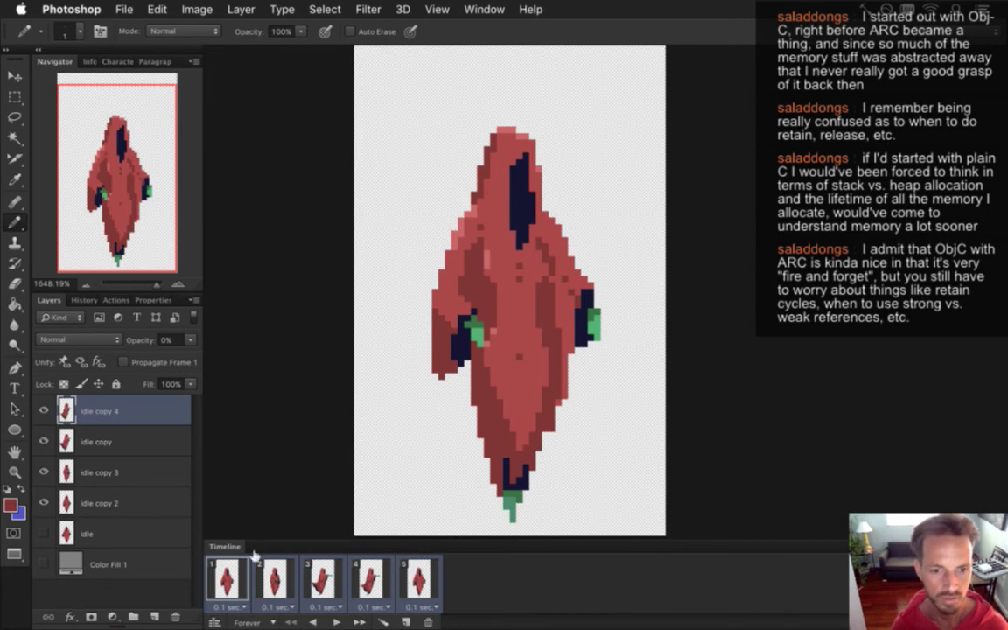
click(227, 579)
click(274, 579)
click(328, 582)
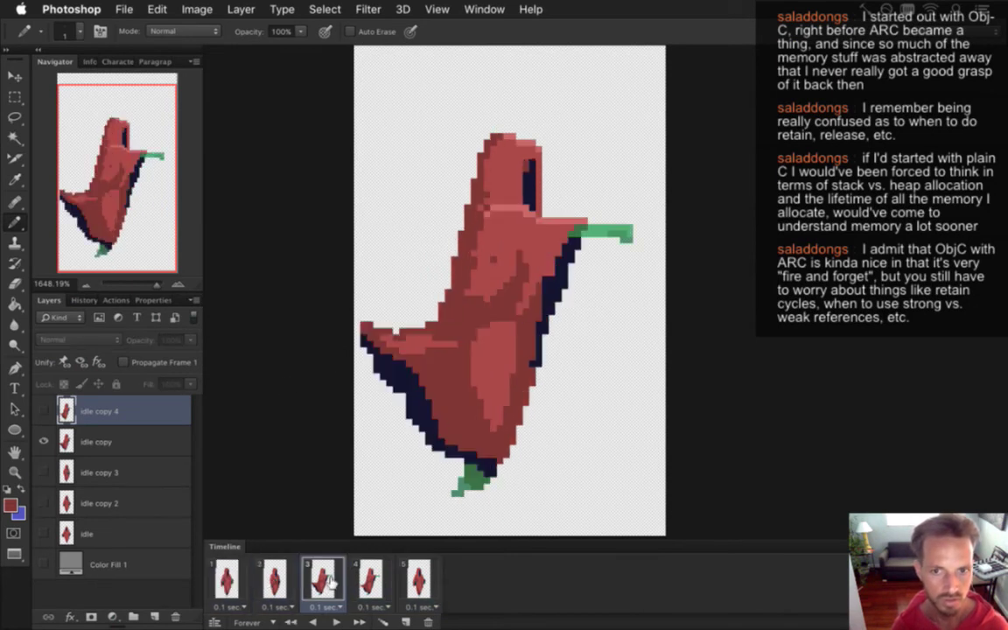
click(232, 577)
click(319, 579)
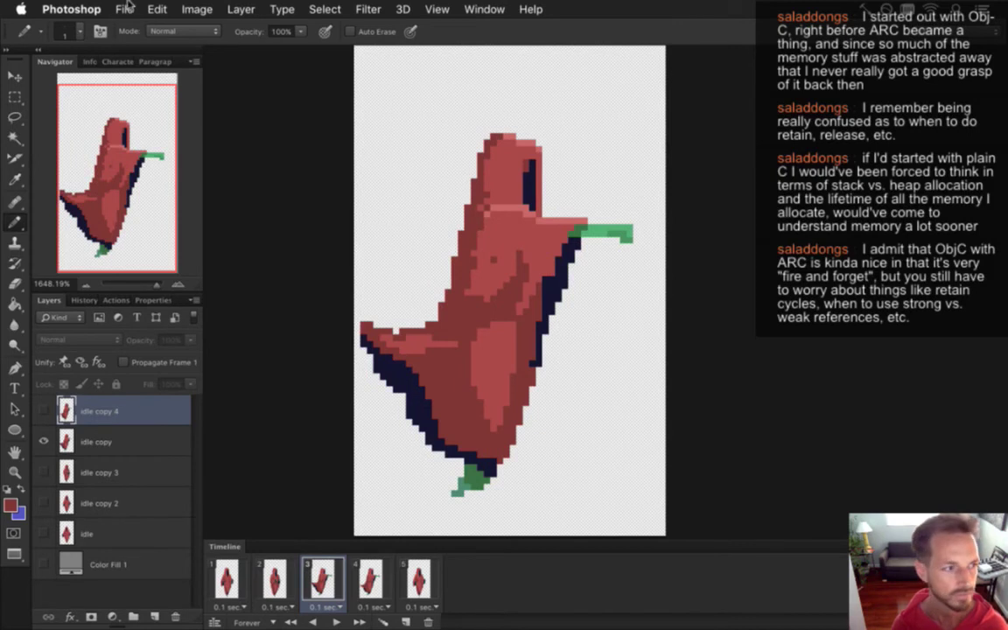
key(super+Tab)
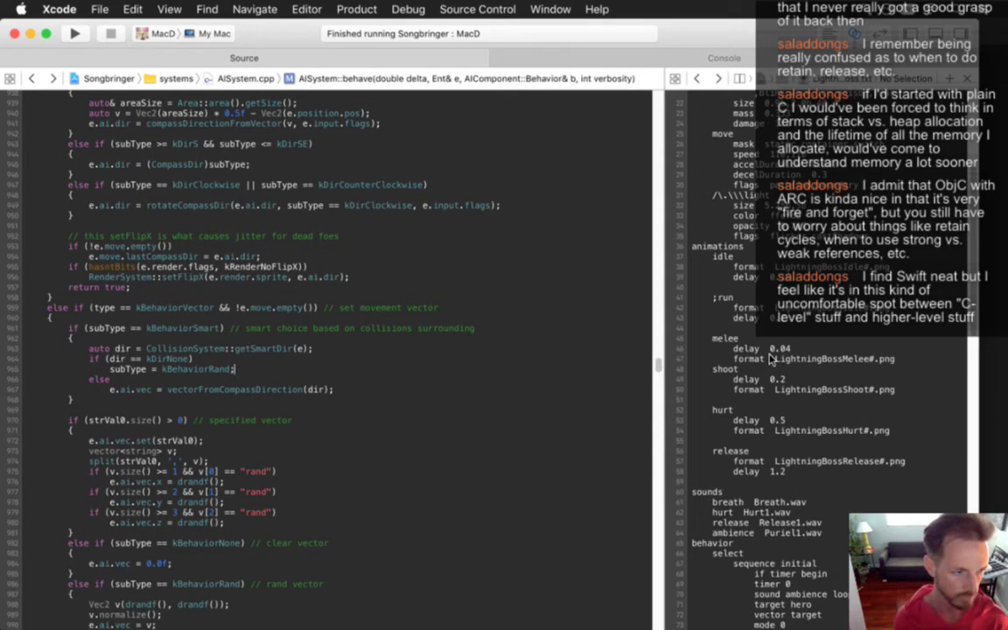
Switch back to Photoshop, save the animation, select frame 1 and open the Window menu.
key(super+Tab)
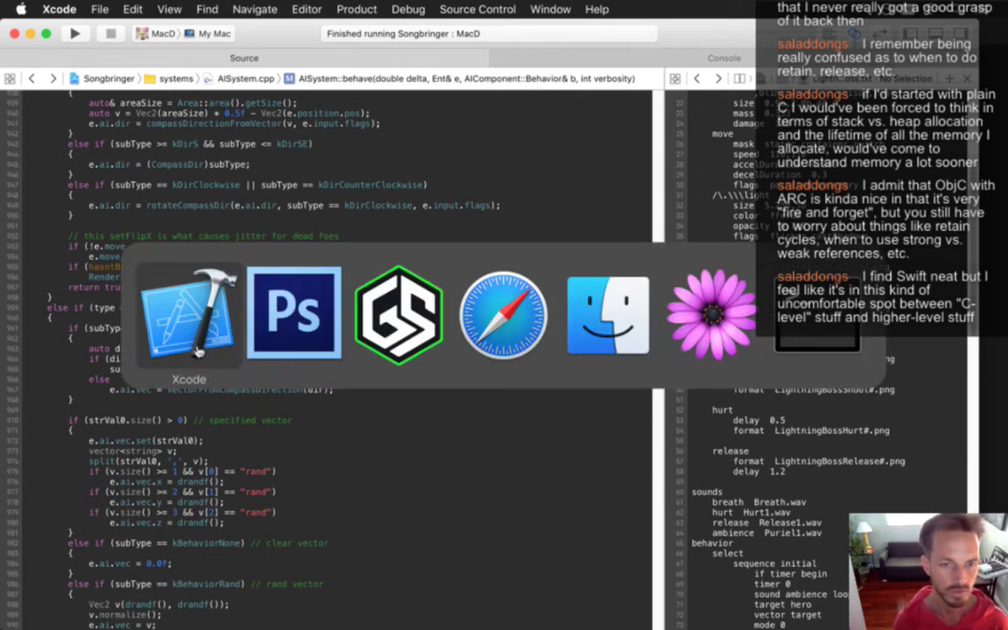
click(197, 350)
key(super+Tab)
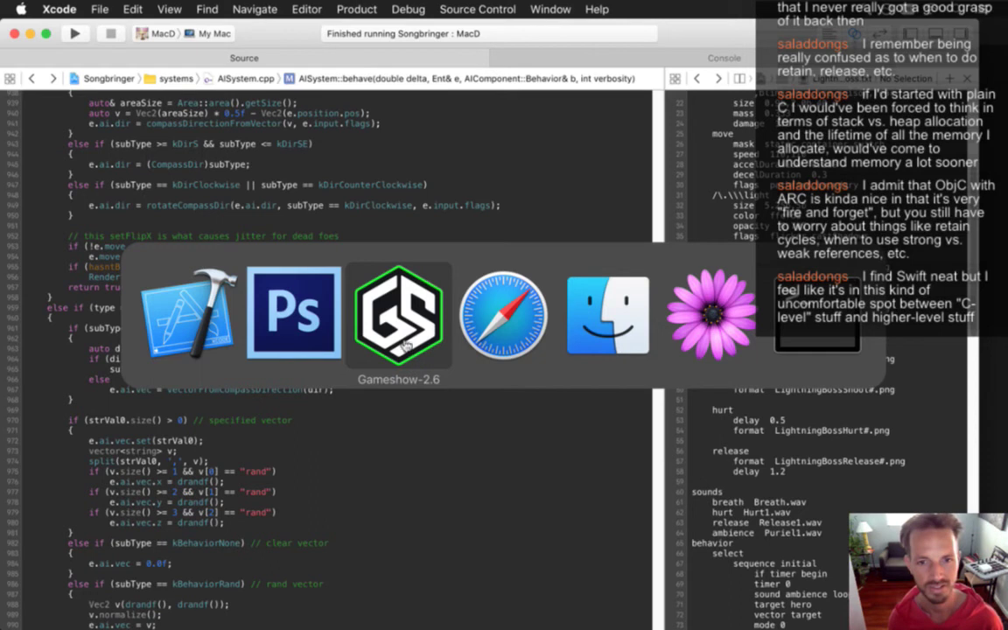
click(284, 297)
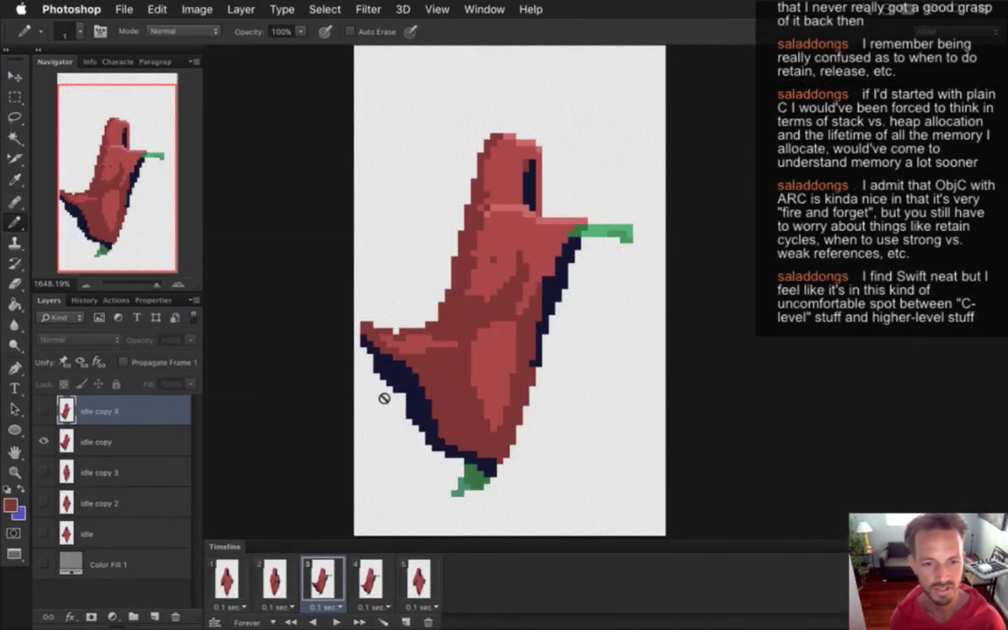
key(super+s)
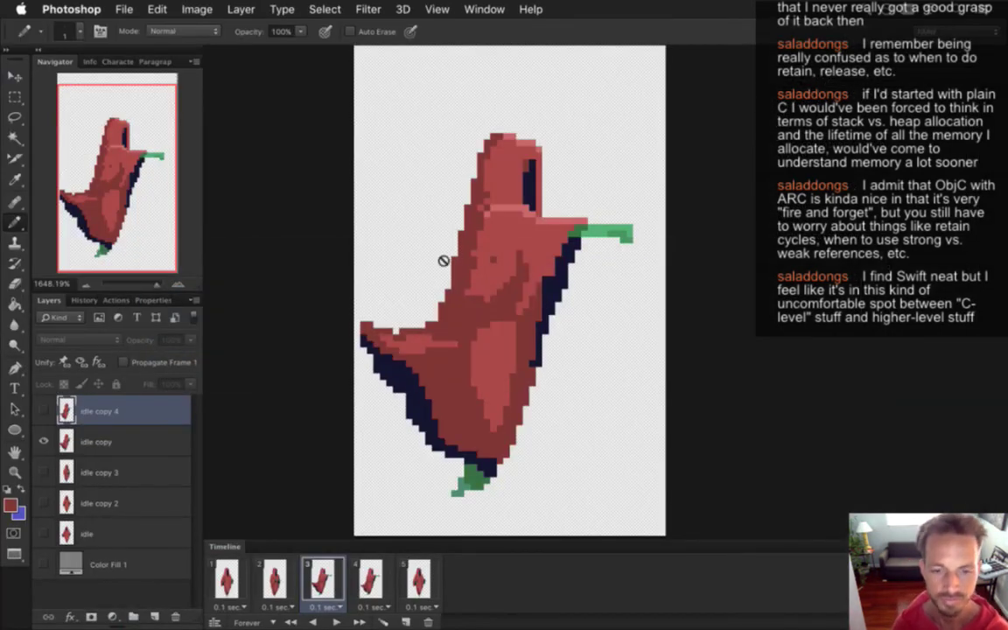
click(226, 573)
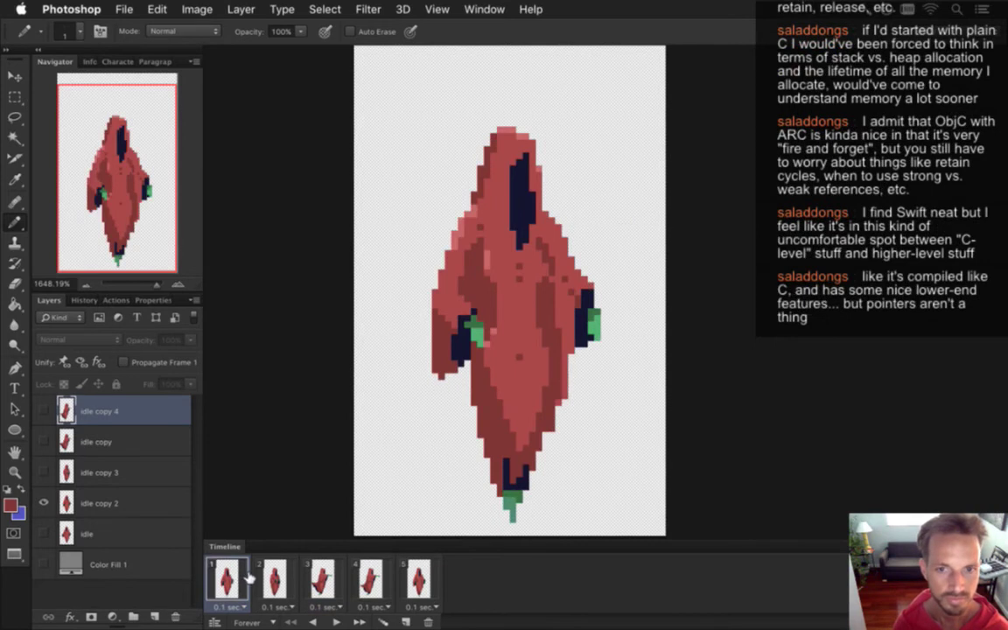
click(484, 9)
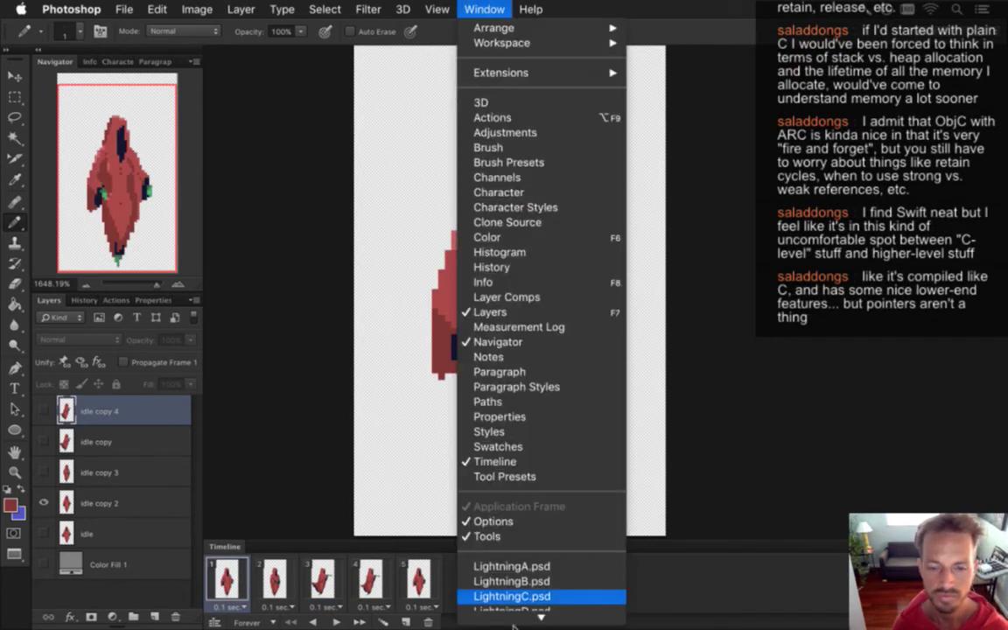
Open LightningBossShoot.psd and Save for Web as PNG-24 'LightningBossShoot0.png', overwriting the old file.
mouse_move(515, 625)
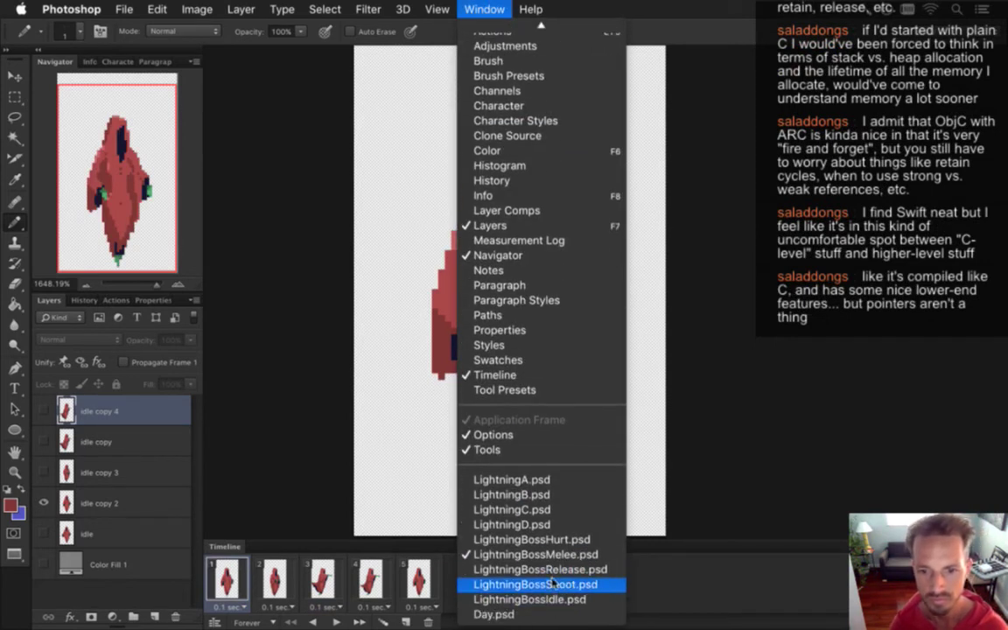
click(552, 584)
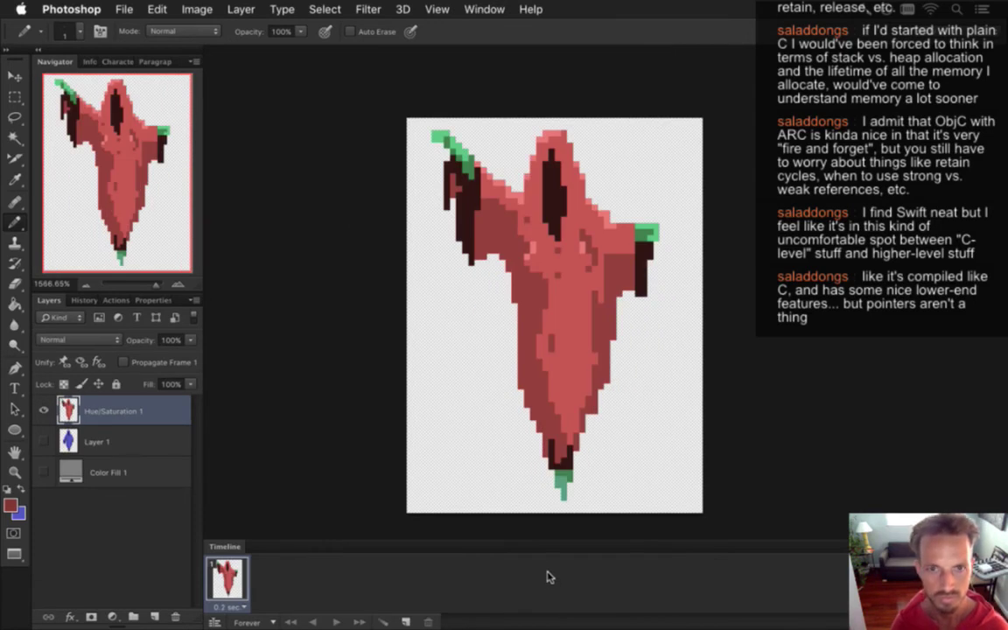
key(super+alt+shift+s)
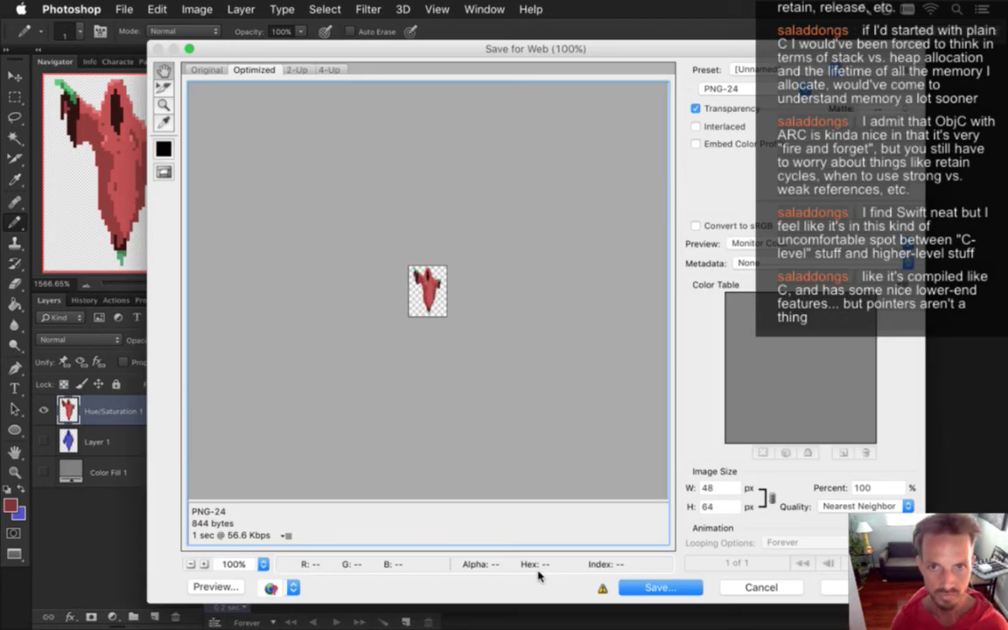
key(Return)
key(Right)
text(0)
key(Return)
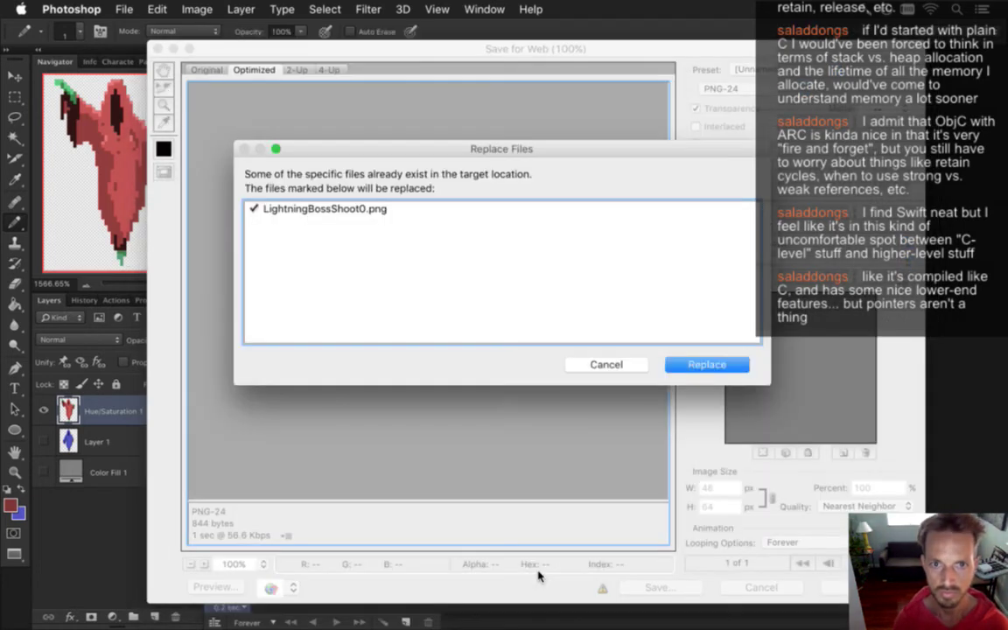
key(Return)
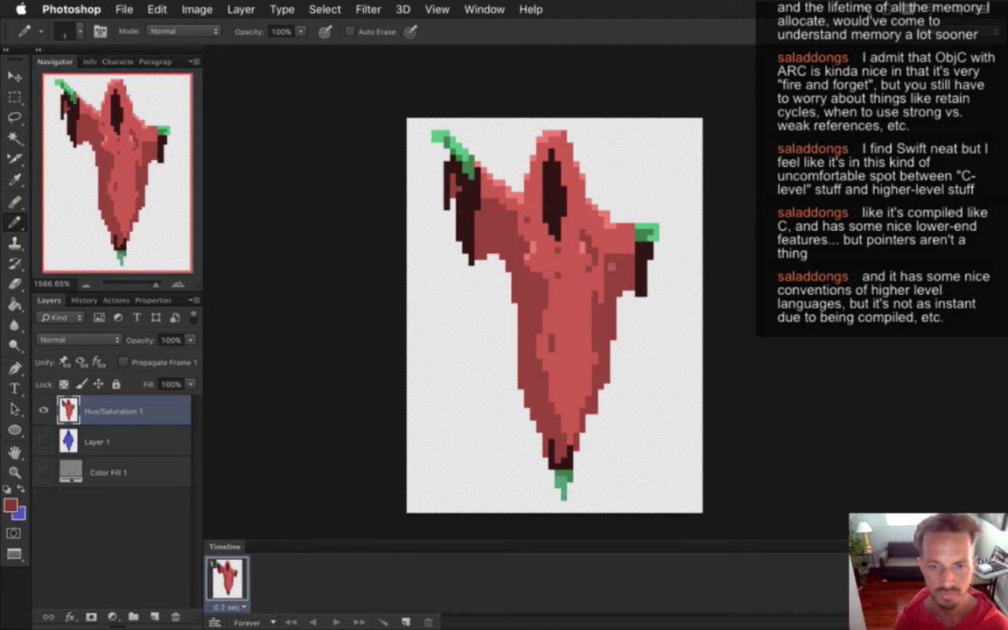
Marquee the band across the ghost's chest and repaint its pixels red with the Pencil.
key(m)
drag(524, 241, 591, 261)
key(ctrl+d)
key(b)
click(532, 275)
key(i)
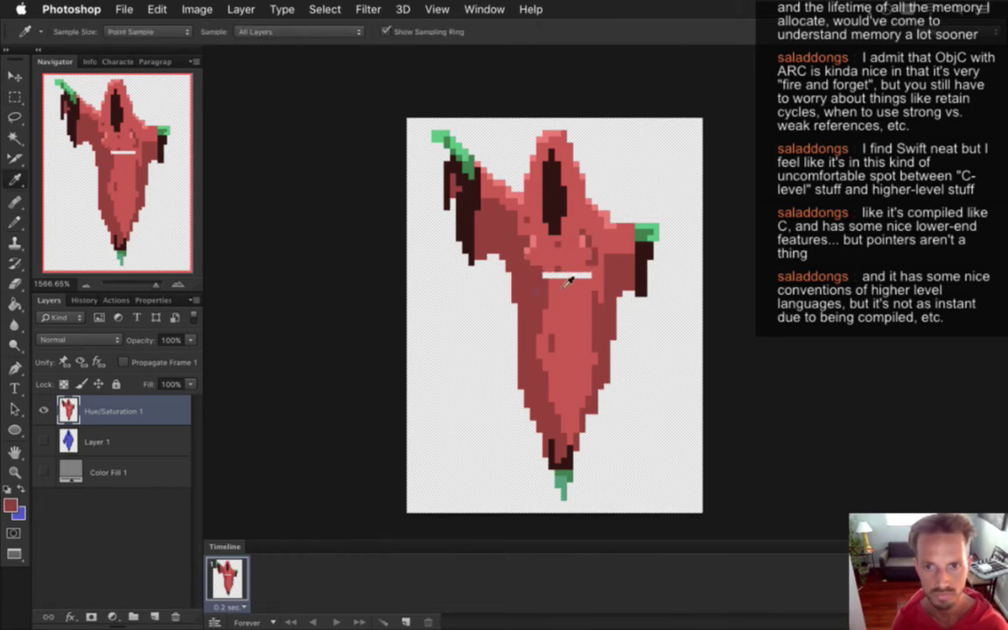
key(b)
alt+click(517, 261)
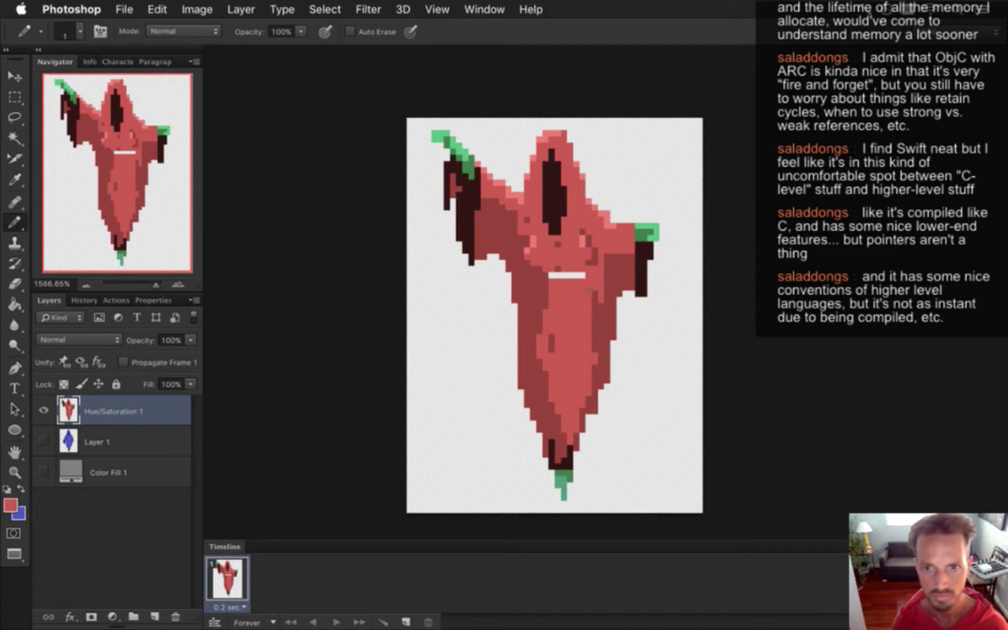
Sample the face and body reds, paint lighter pixels down the body, then show Color Fill 1.
key(i)
click(554, 248)
key(b)
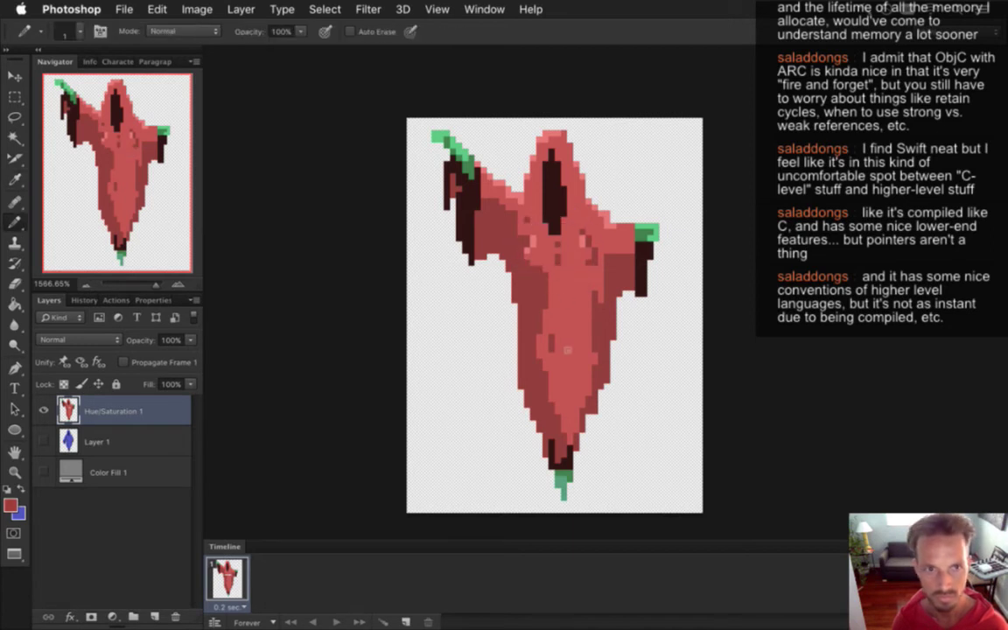
alt+click(504, 299)
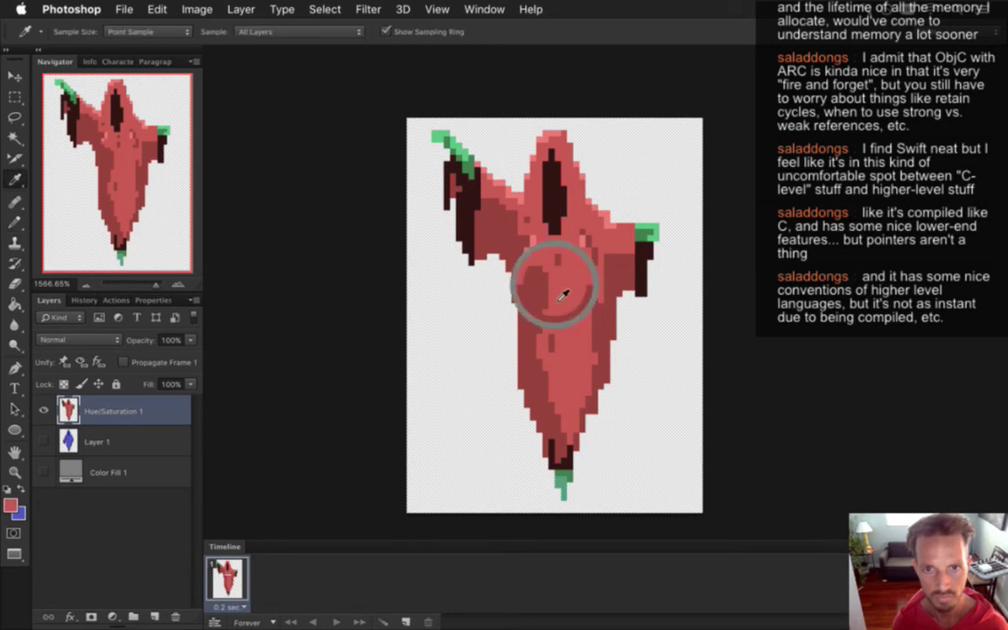
drag(491, 246, 486, 341)
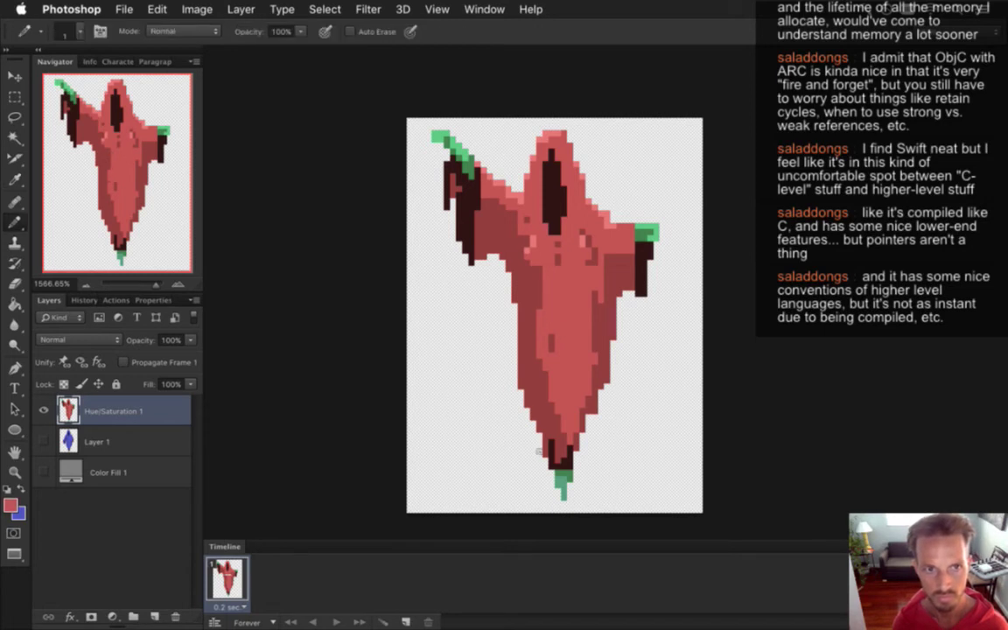
click(44, 472)
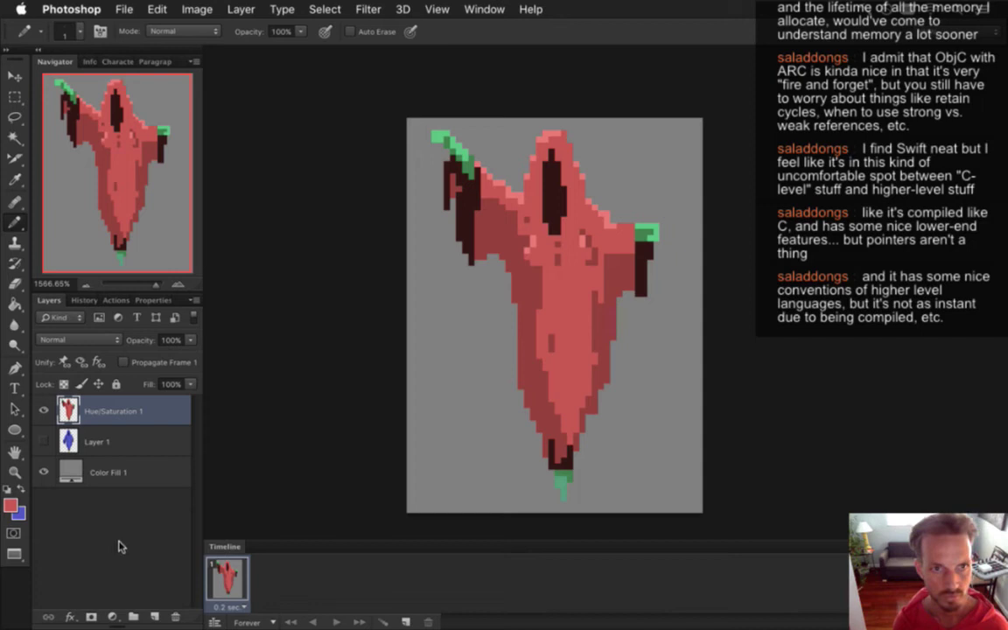
Replace the old red hue layer with a new Hue/Saturation adjustment set to Hue 119.
drag(43, 411, 44, 441)
click(74, 437)
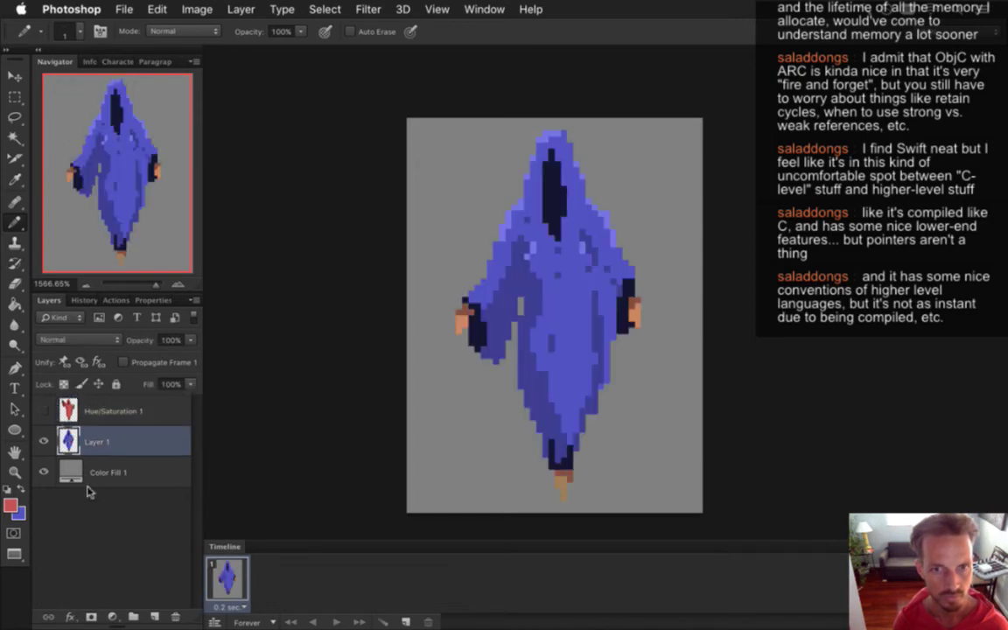
click(114, 616)
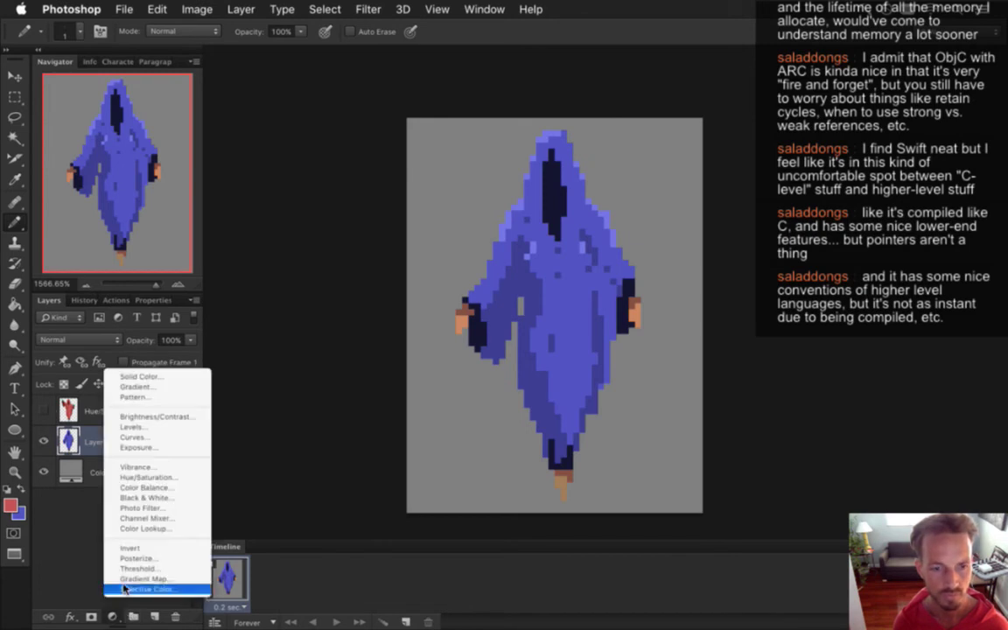
click(157, 478)
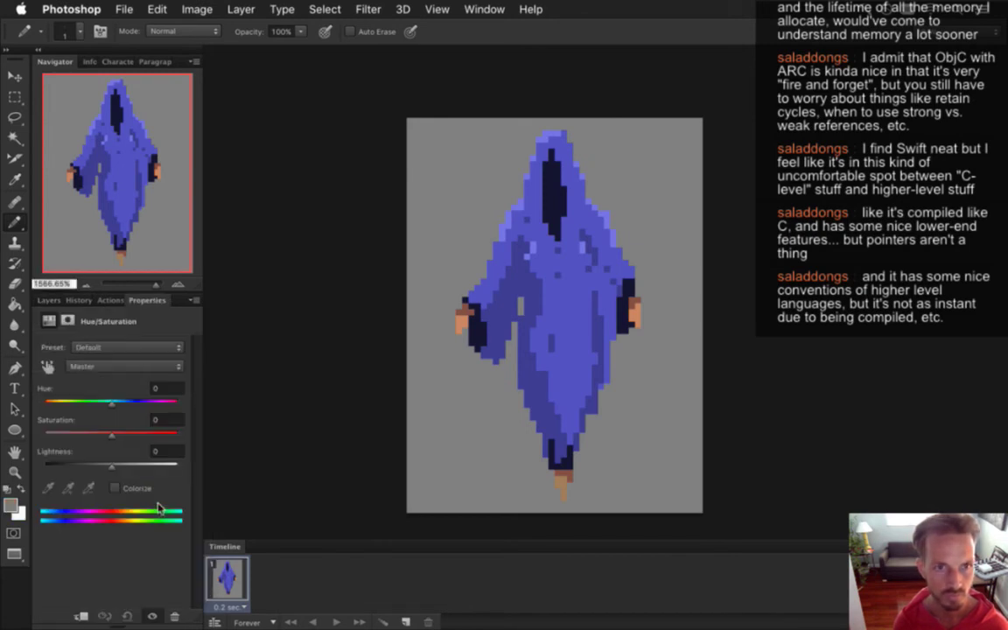
click(167, 391)
text(119)
key(Return)
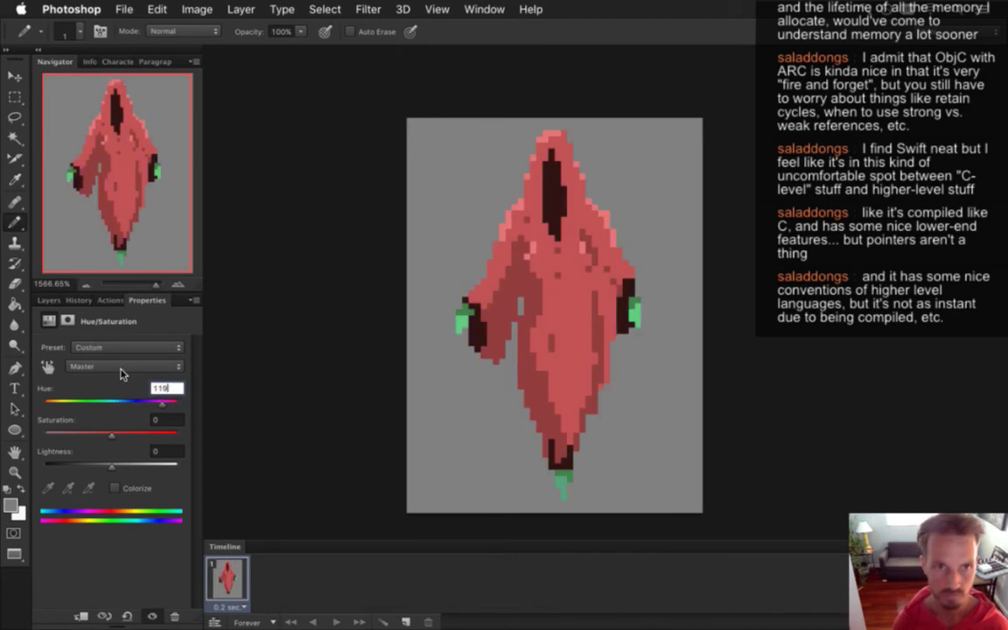
click(48, 299)
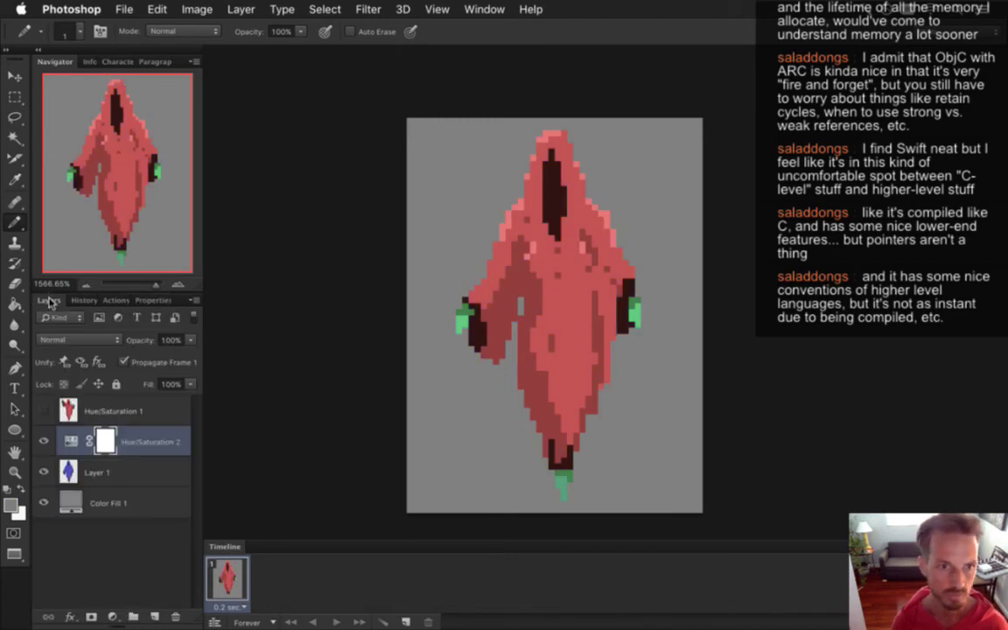
Merge the pose layer into Hue/Saturation 2, untick Propagate Frame 1, and open Canvas Size.
shift+click(116, 473)
right_click(116, 472)
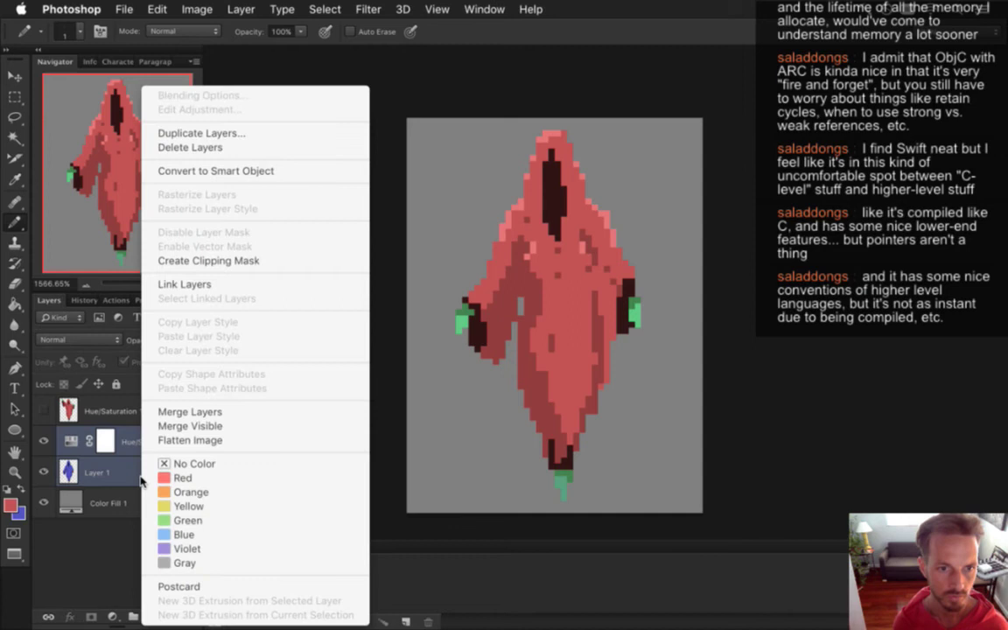
click(198, 412)
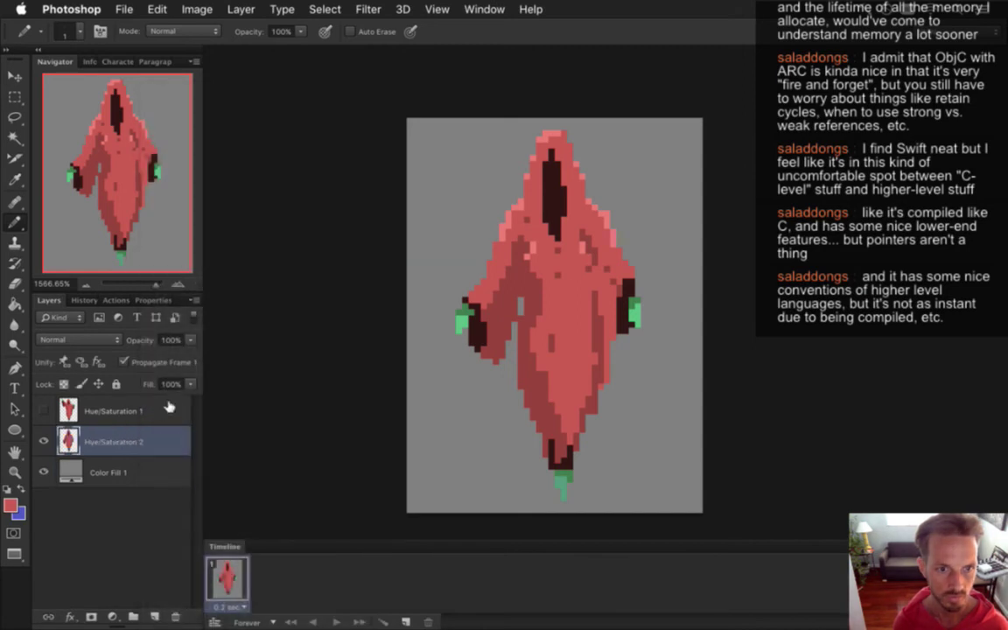
click(124, 361)
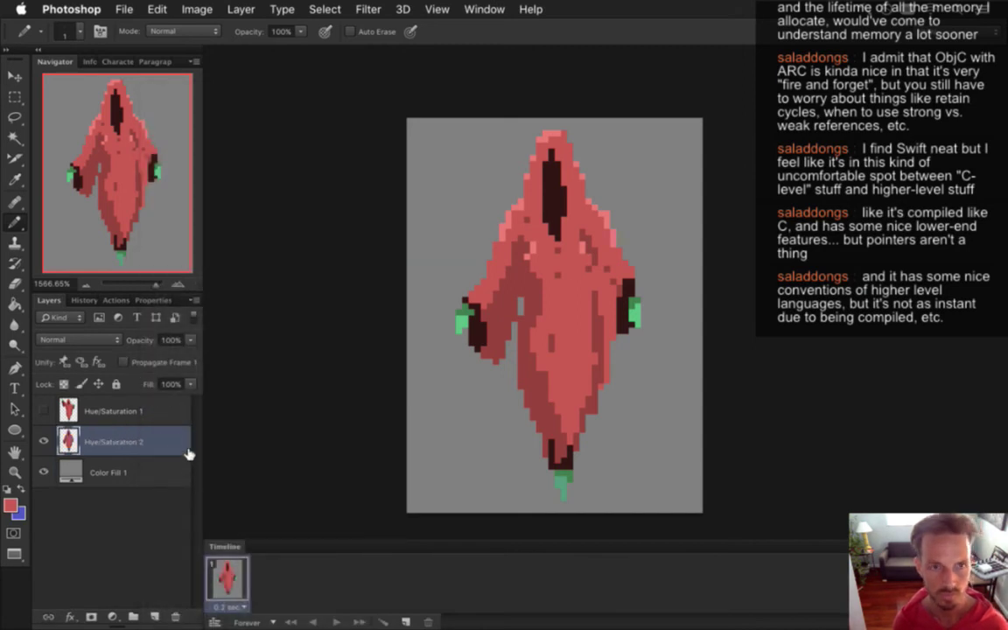
key(super+alt+c)
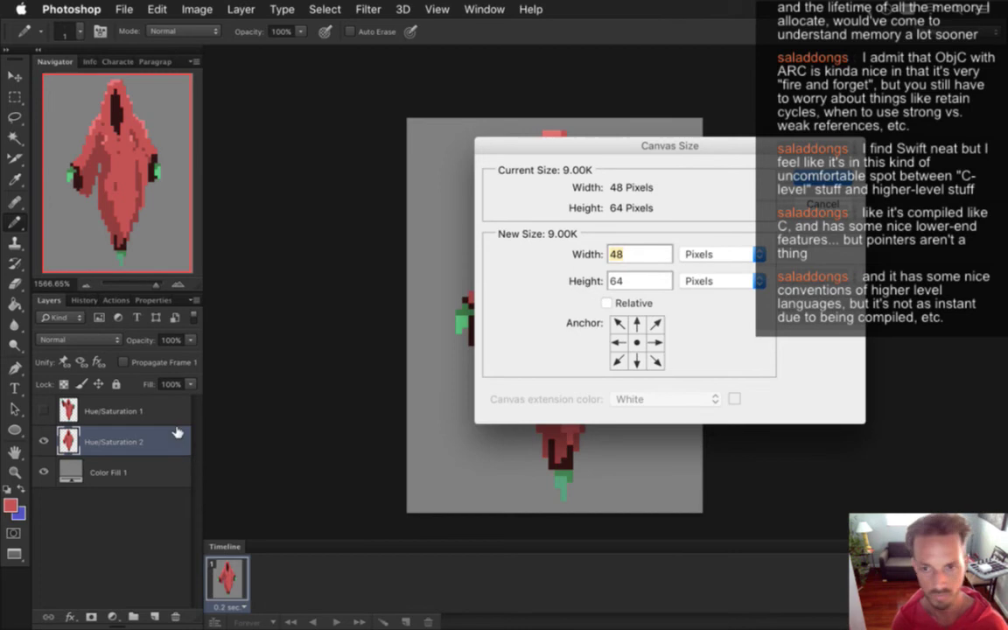
Resize the canvas height to 80 px with a bottom-centre anchor, so the new space is above the ghost.
key(Tab)
text(80)
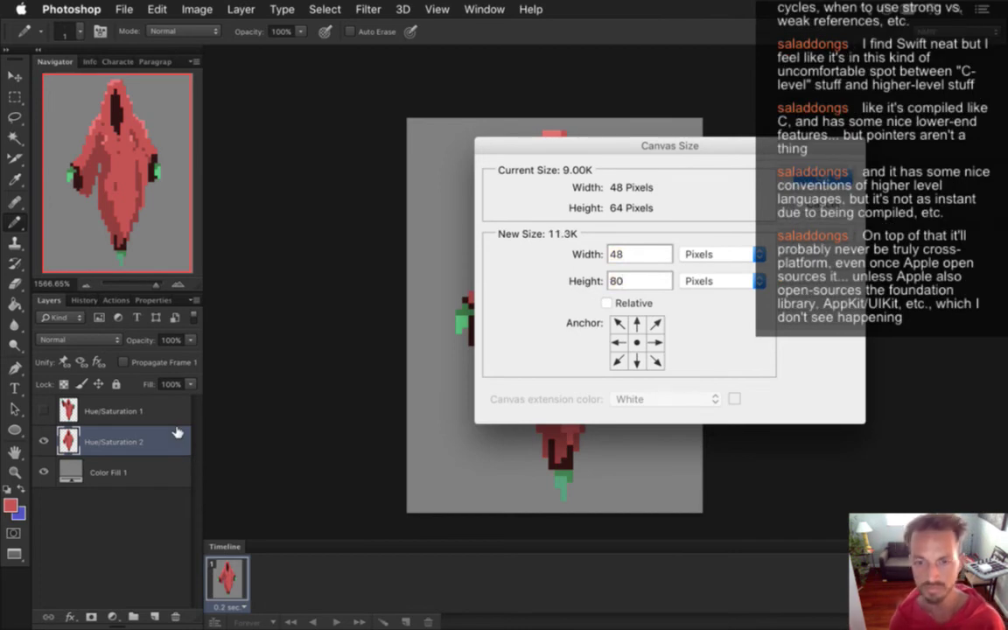
click(637, 360)
key(Return)
drag(527, 416, 577, 332)
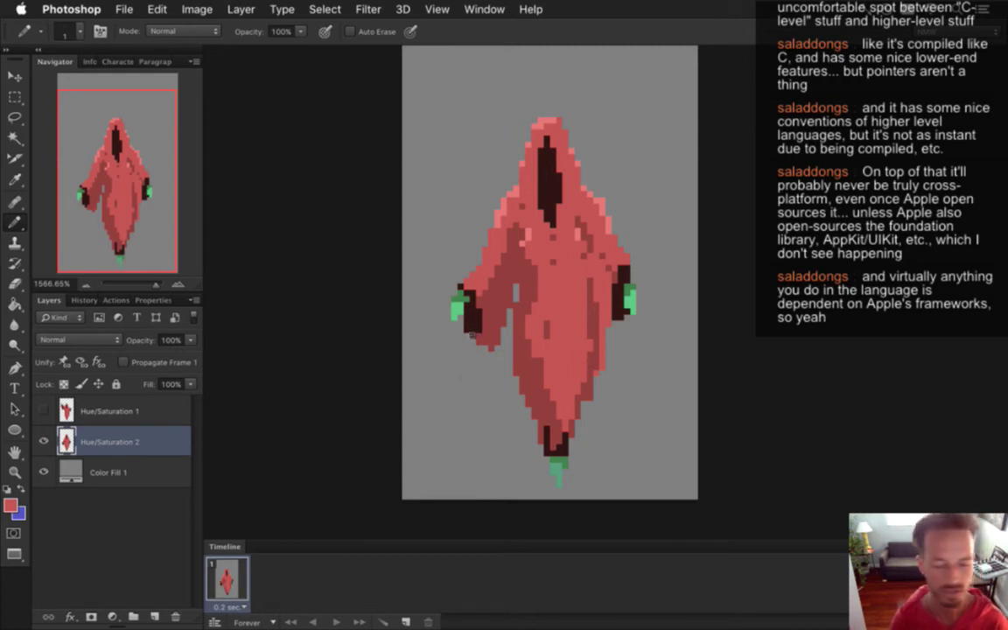
key(i)
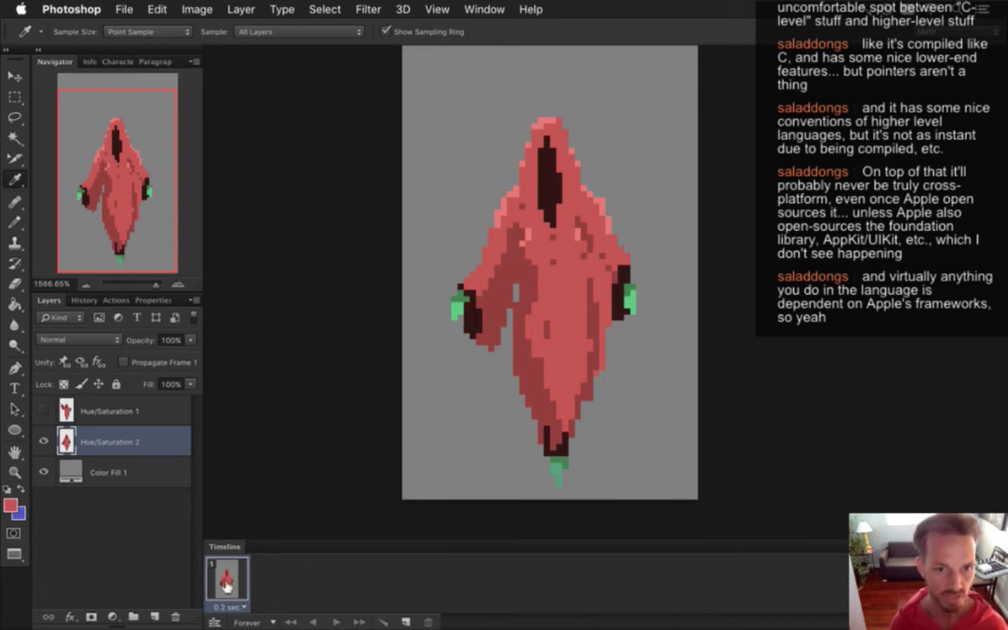
Compare the lowered-arm and raised-arm ghost poses by toggling the Hue/Saturation 2 and 1 layers.
click(135, 415)
click(142, 442)
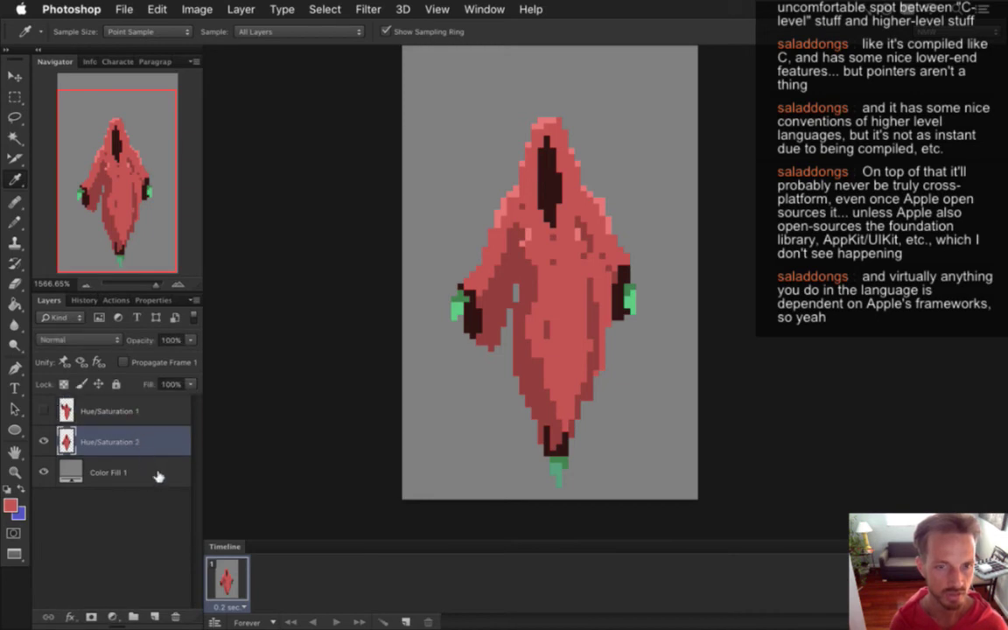
click(43, 408)
click(44, 409)
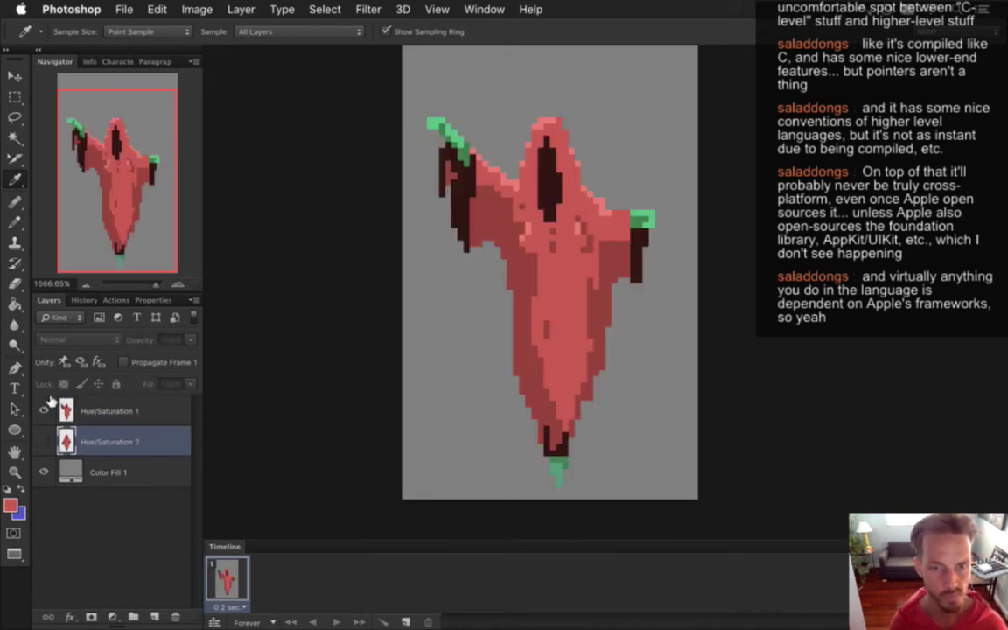
click(44, 409)
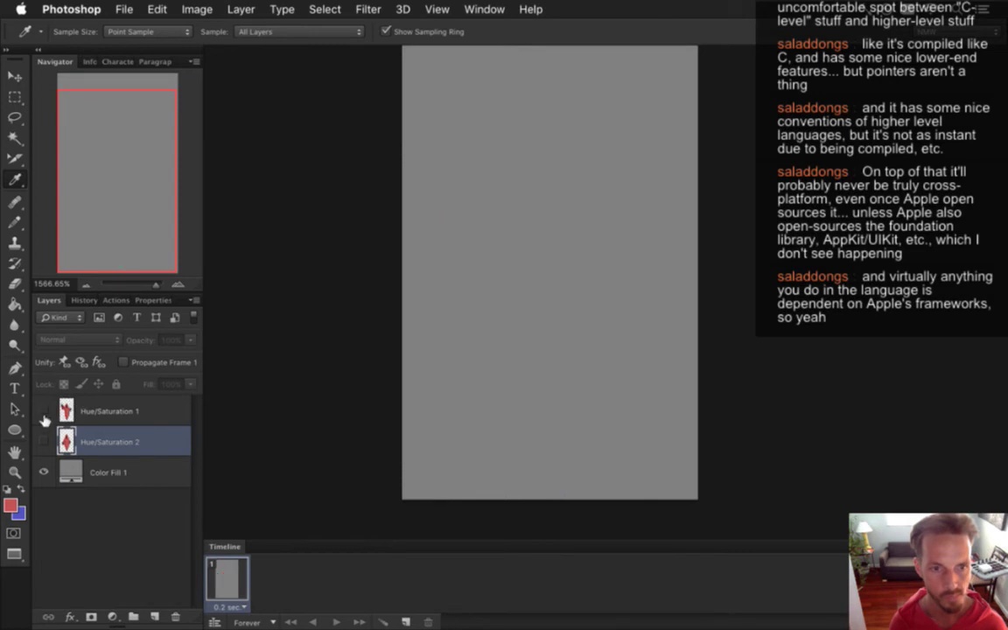
click(44, 440)
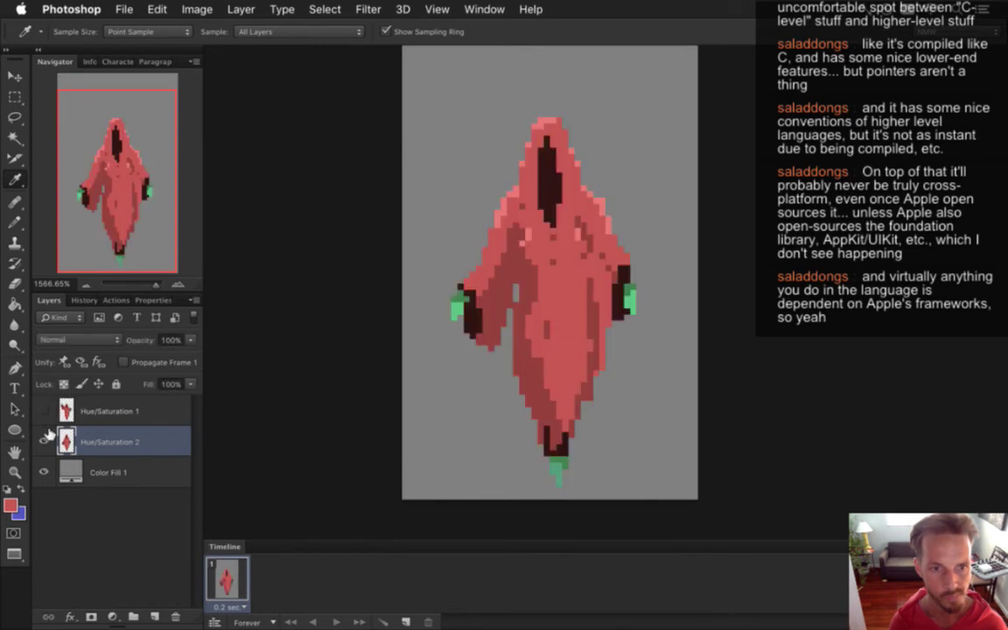
Set the frame delay to 0.1 sec and duplicate it into frame 2 showing the raised-arm pose.
click(230, 606)
click(246, 504)
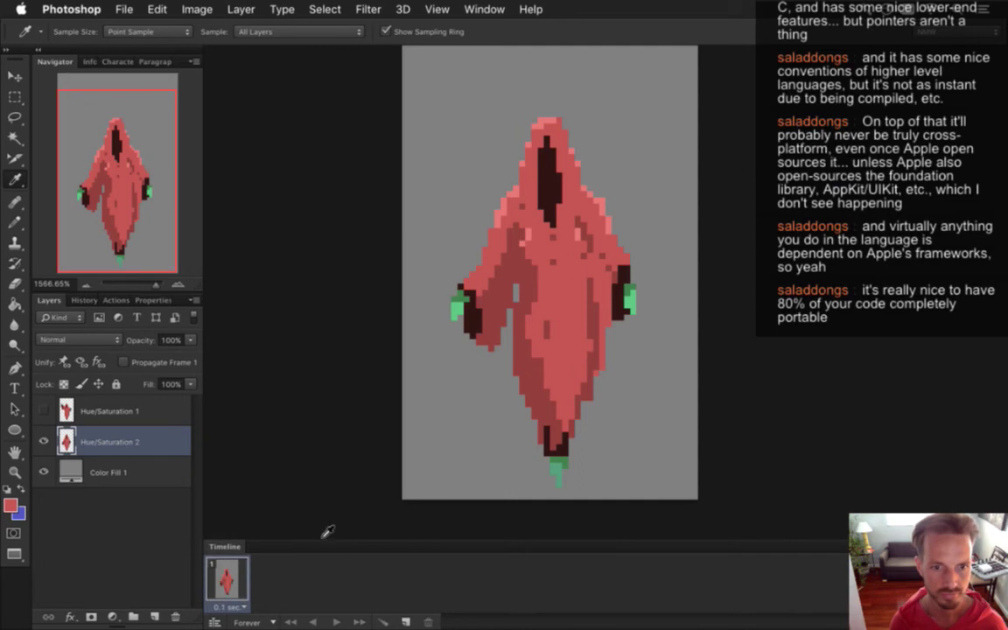
click(405, 622)
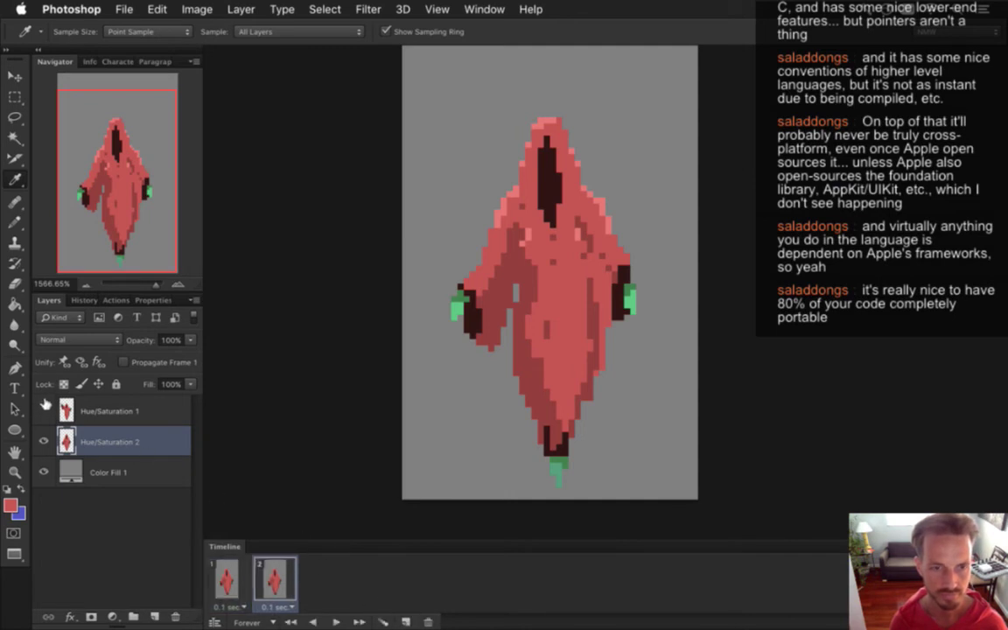
click(44, 407)
click(44, 442)
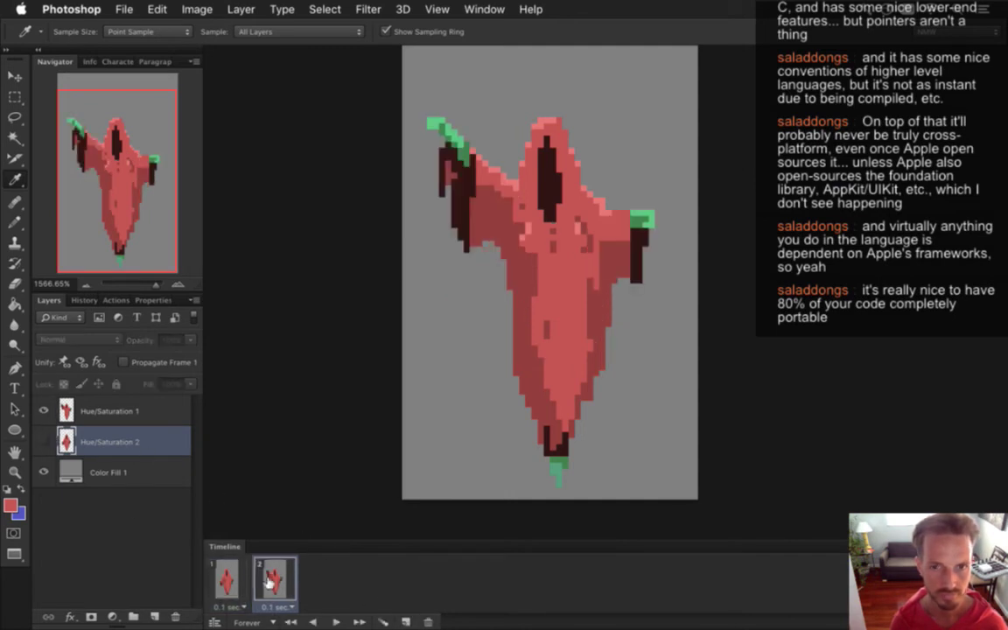
click(226, 582)
click(257, 571)
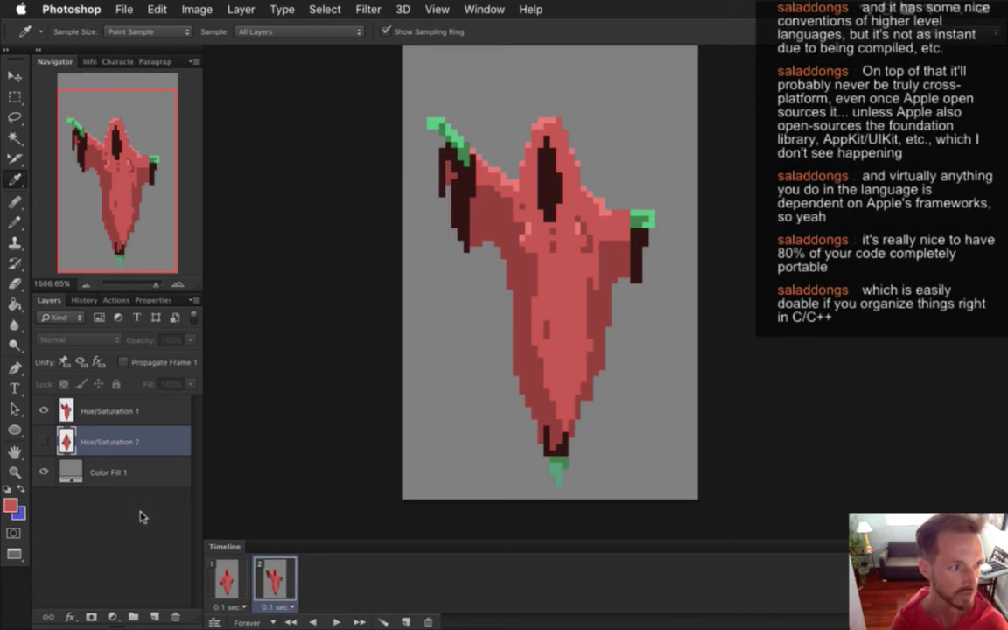
Nudge the raised-arm Hue/Saturation 1 layer up three pixels and sample a ghost colour for the Pencil.
click(138, 411)
key(v)
key(Up)
key(Up)
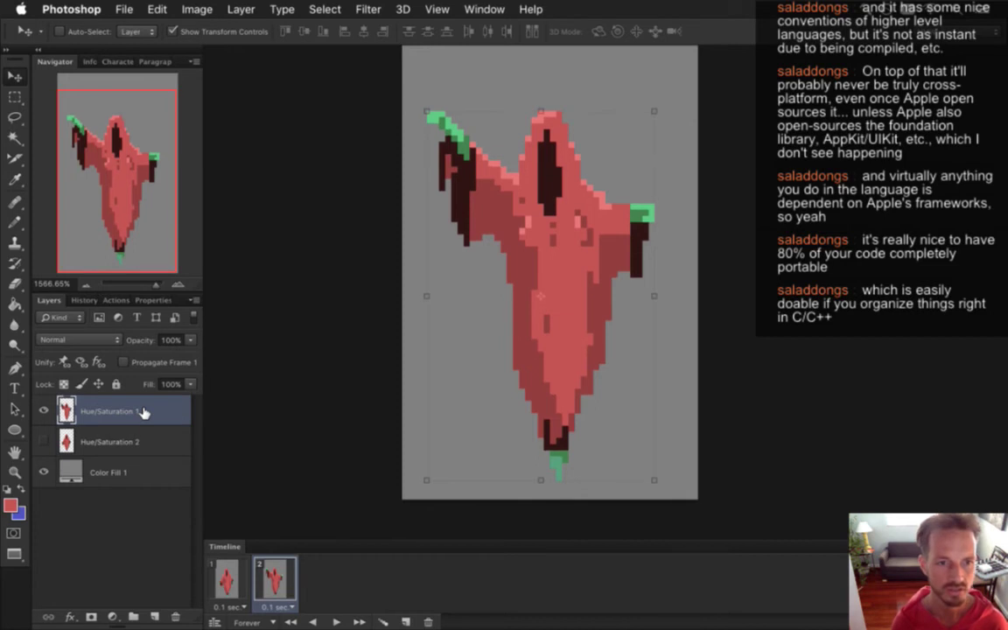
key(Up)
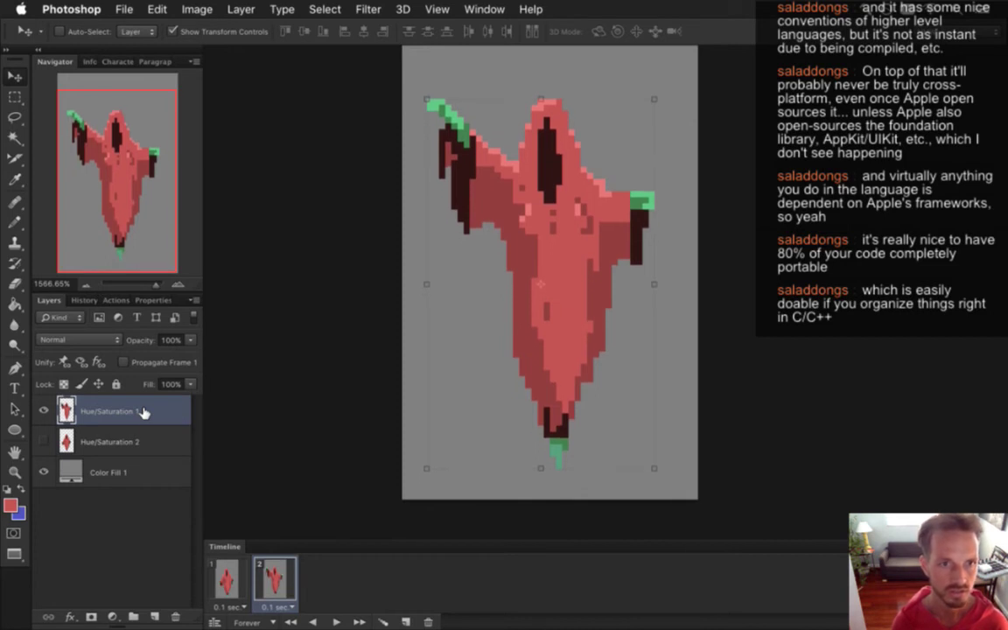
key(Up)
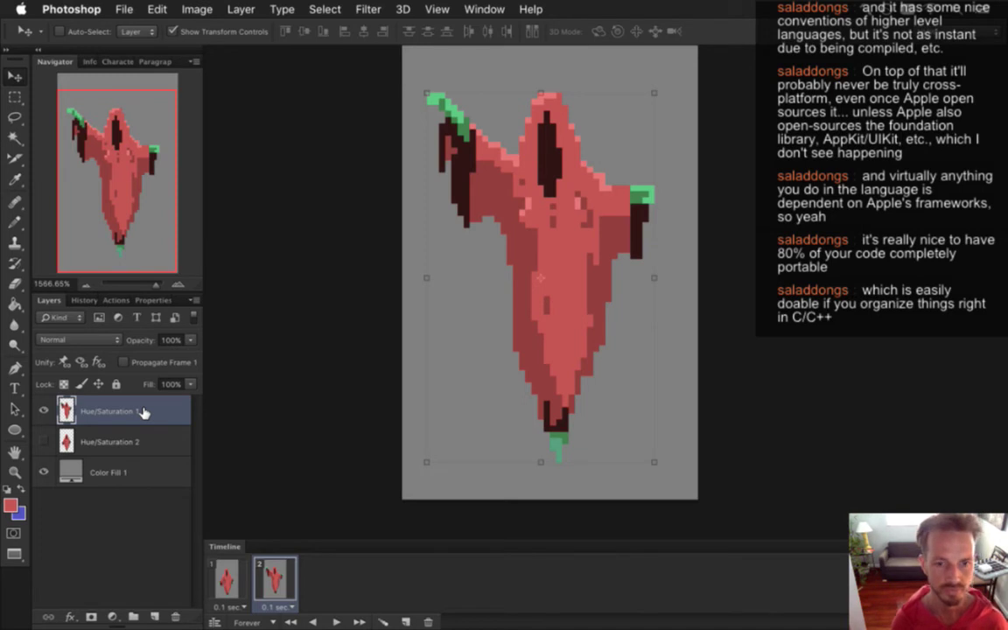
key(m)
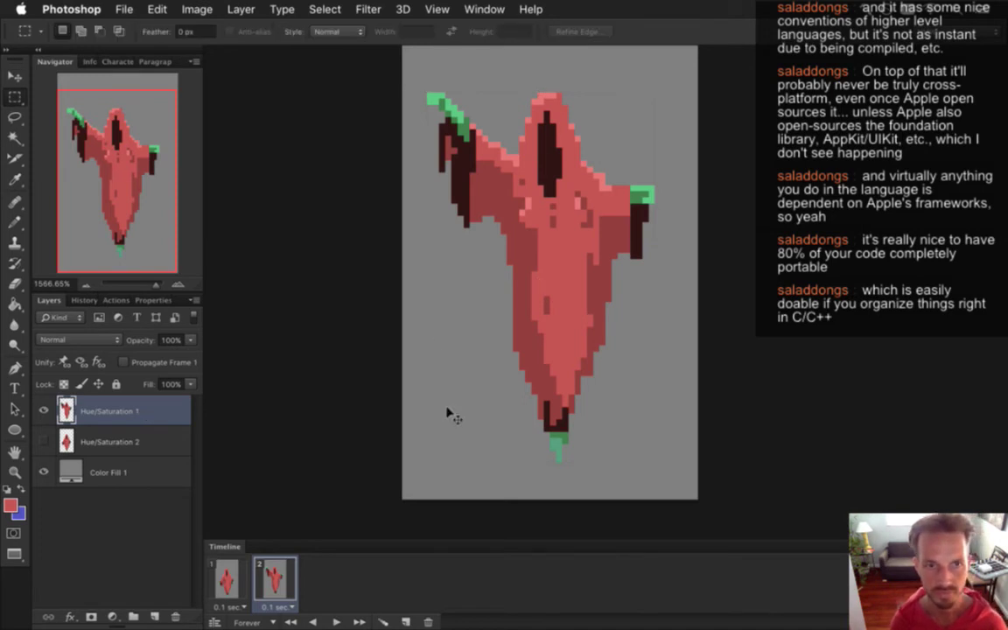
key(i)
click(513, 208)
key(b)
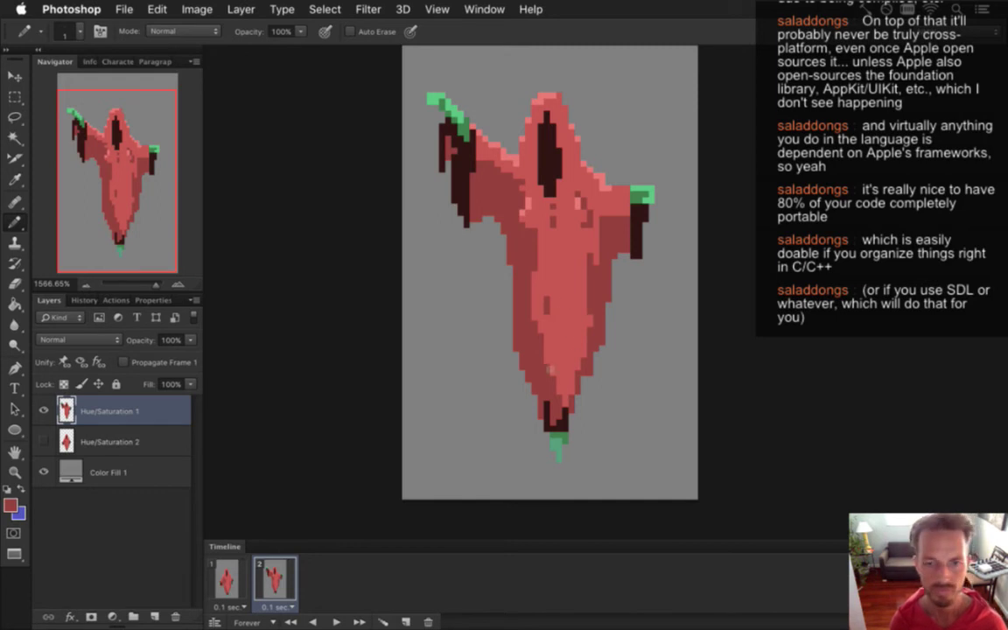
Sample the left arm's dark brown, then the ghost's salmon pink, and save the document.
key(i)
click(461, 173)
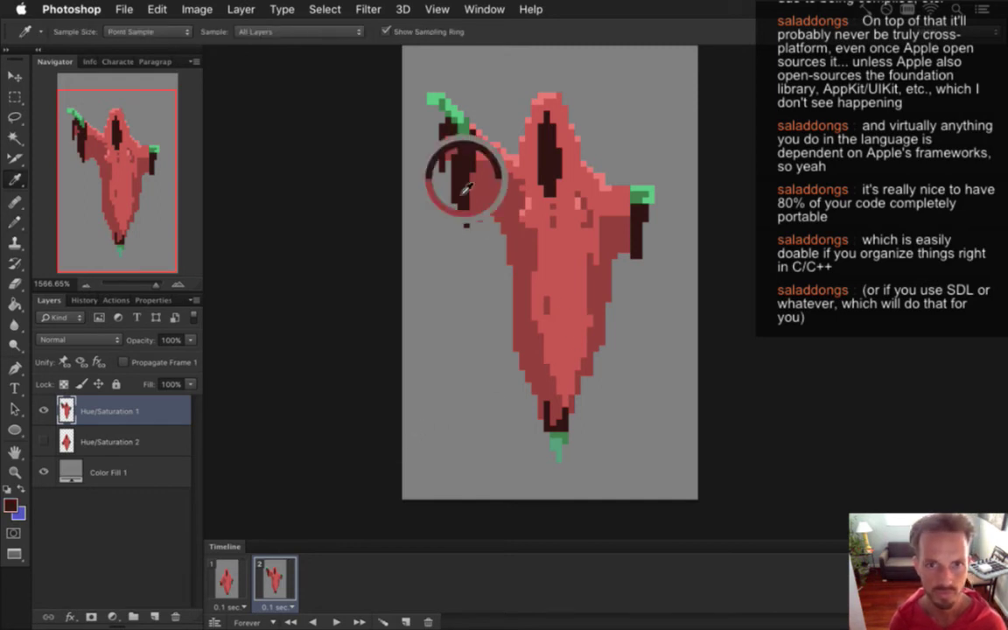
key(b)
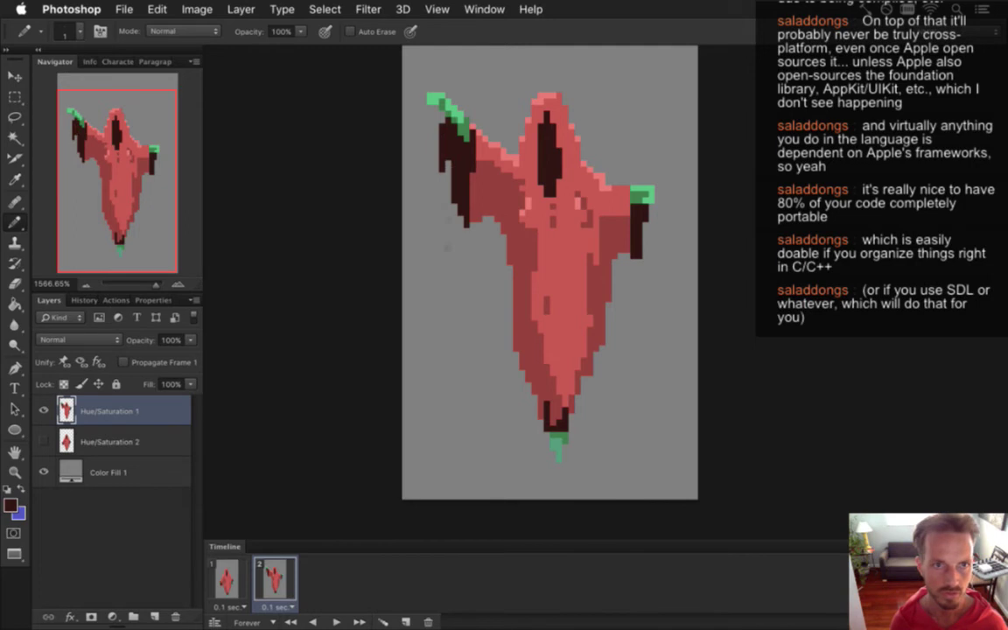
key(i)
click(480, 153)
key(b)
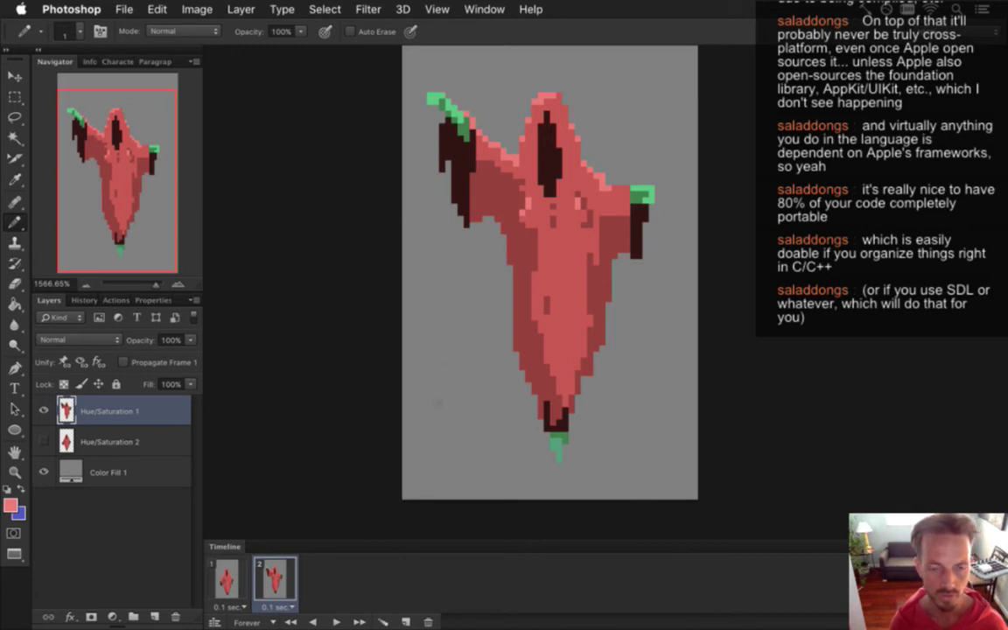
key(super+s)
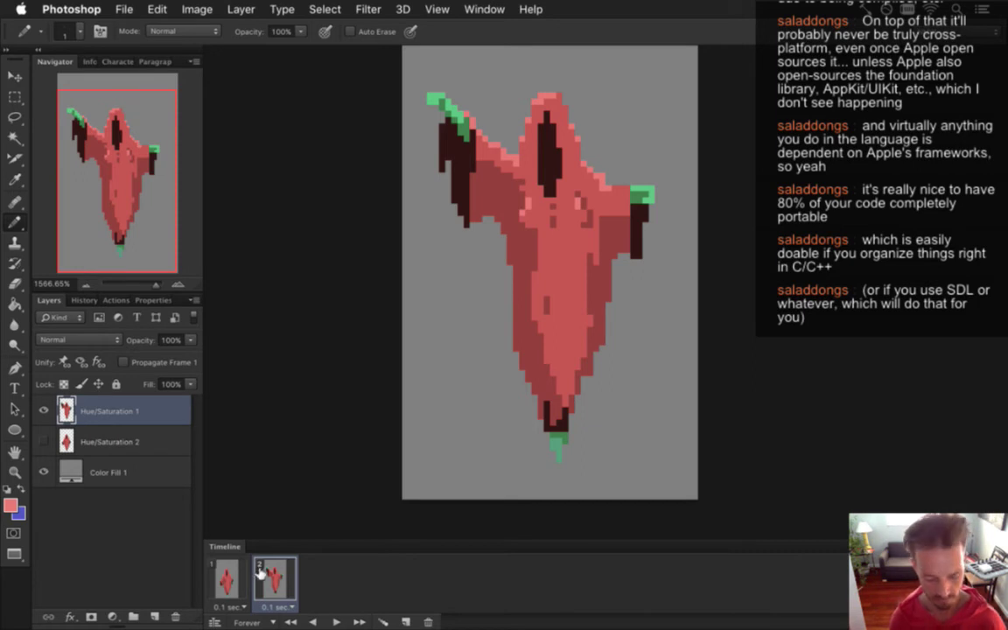
Add frame 3 with a Hue/Saturation 1 copy layer visible only there, hidden in frame 2.
click(405, 621)
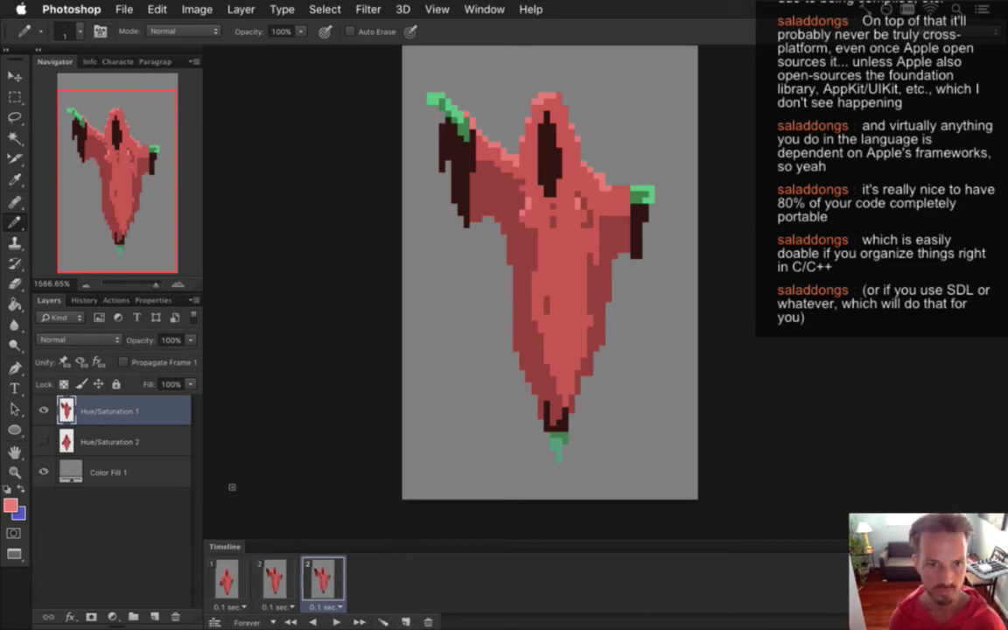
click(292, 580)
key(super+j)
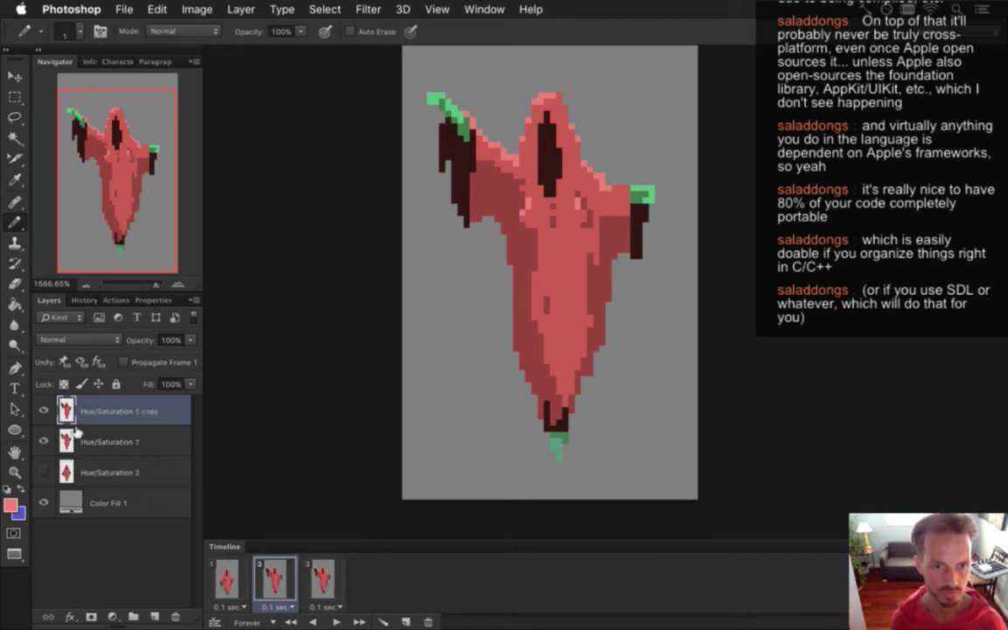
click(70, 439)
click(42, 411)
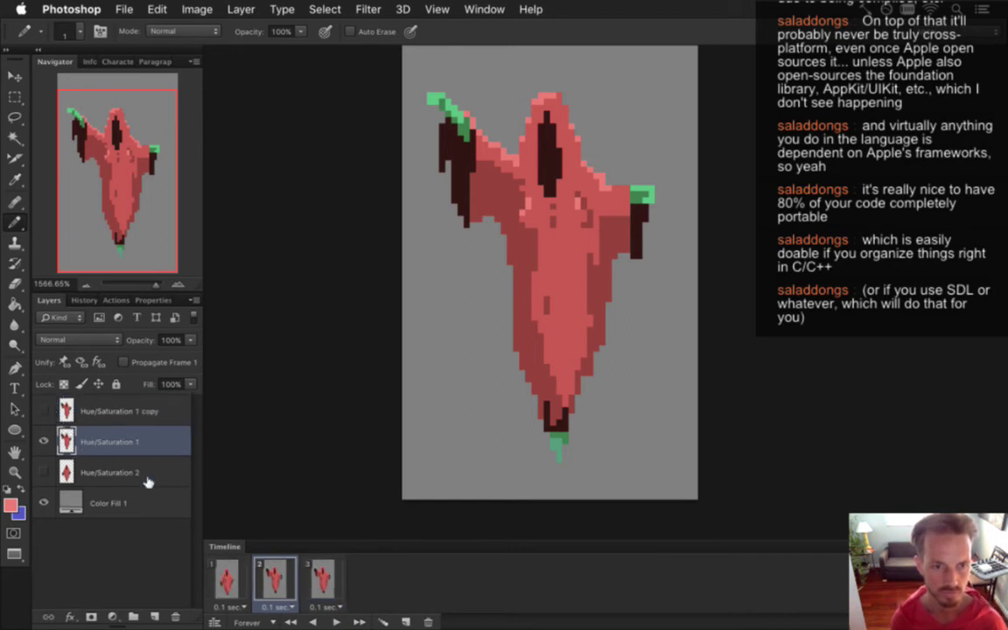
click(308, 580)
click(43, 411)
click(43, 442)
click(274, 579)
Nudge the frame 2 ghost layer down two pixels.
key(v)
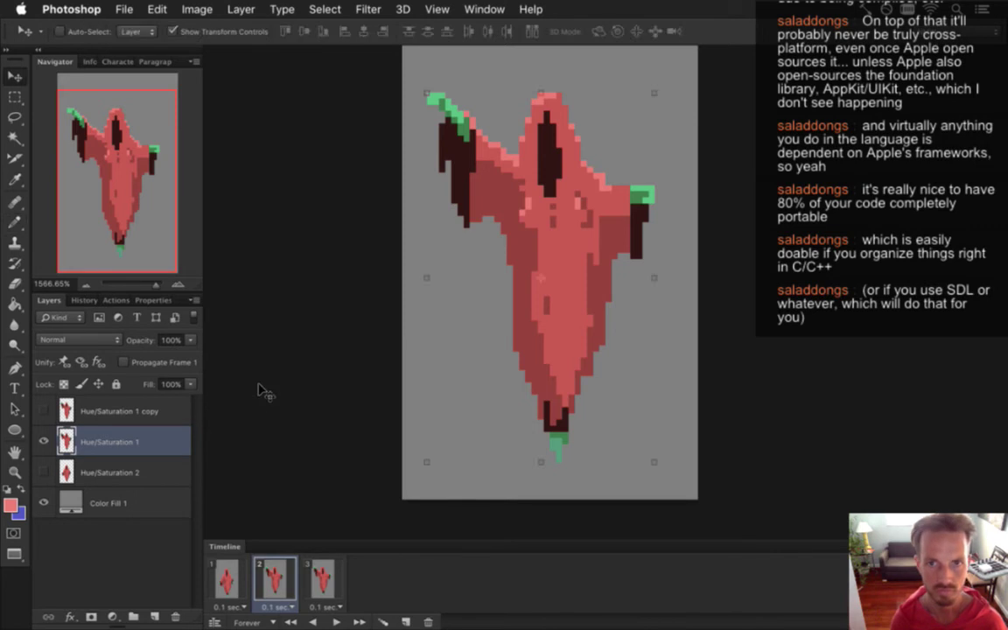
key(Down)
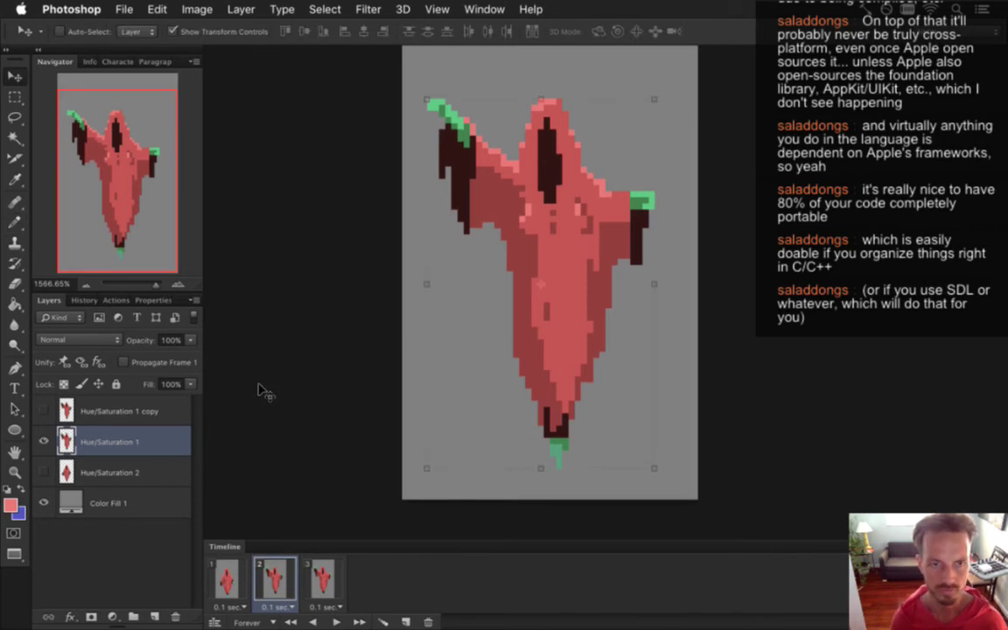
key(Down)
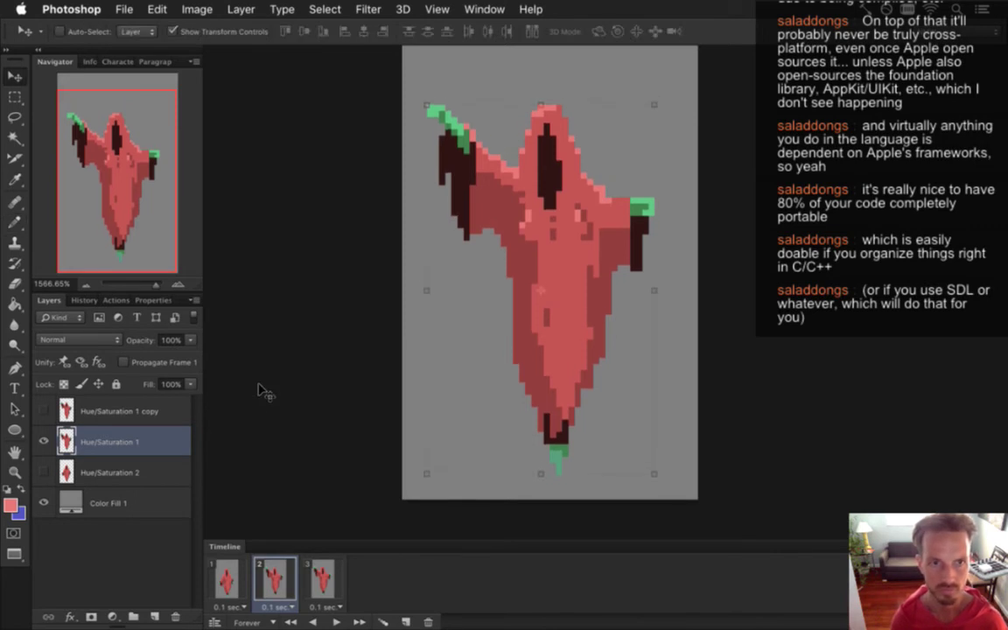
Move an 11×5 px chest block down one pixel and paint the grey gap red.
key(m)
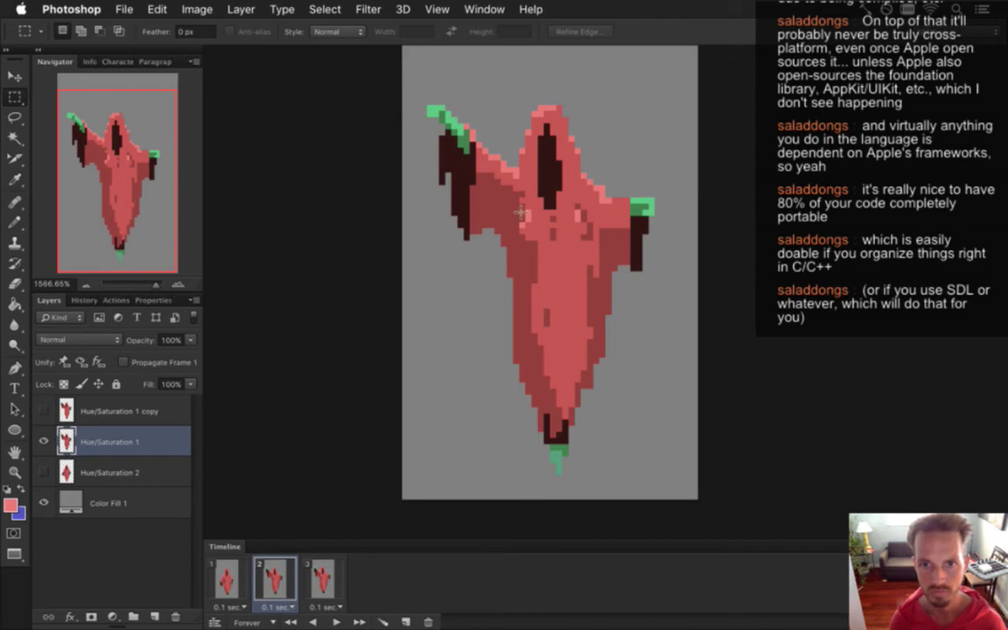
drag(469, 195, 580, 239)
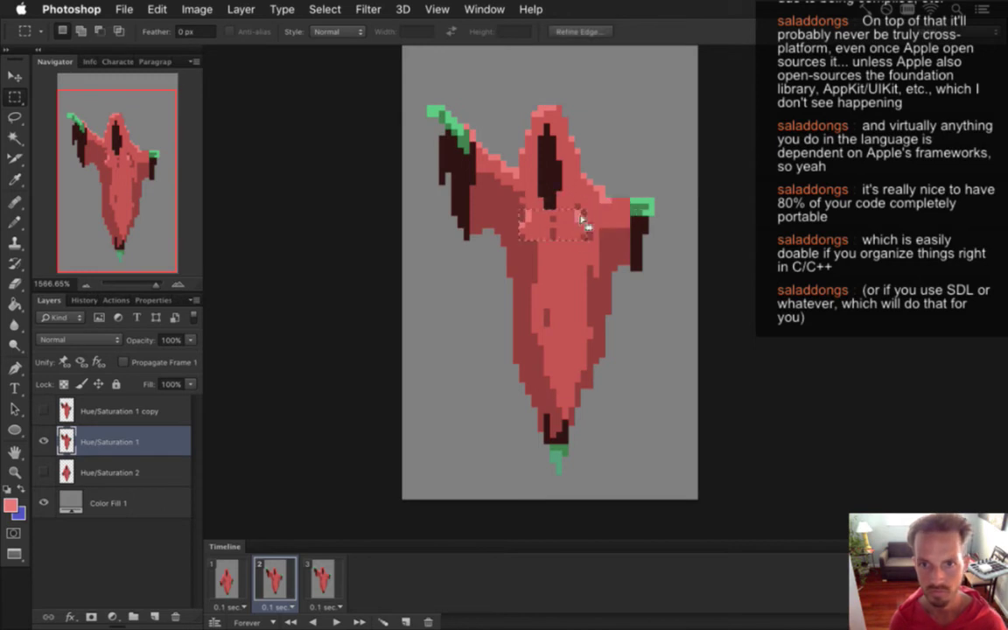
key(v)
key(Down)
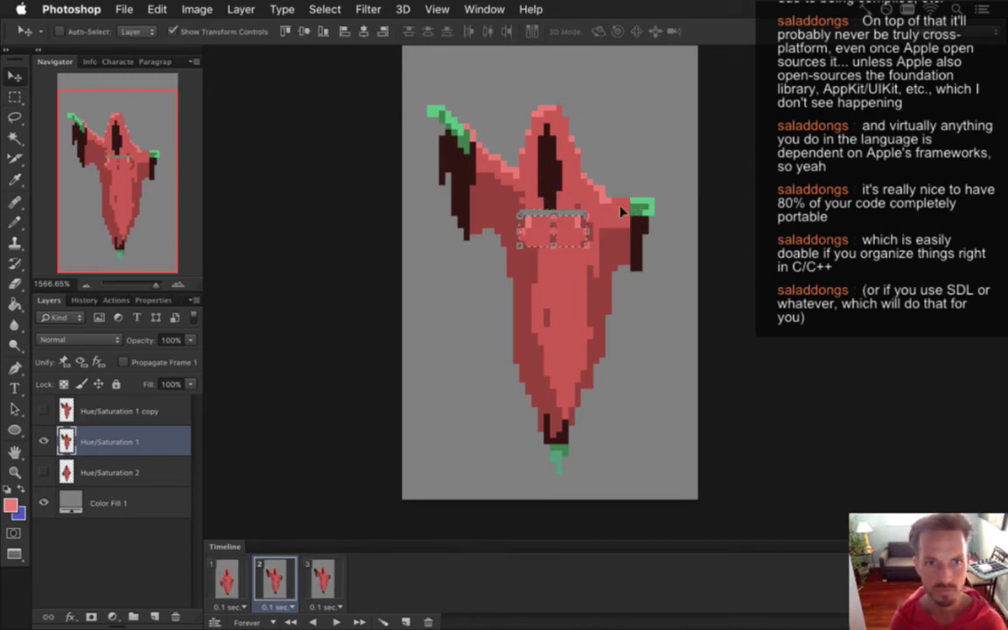
key(m)
key(ctrl+d)
key(i)
key(b)
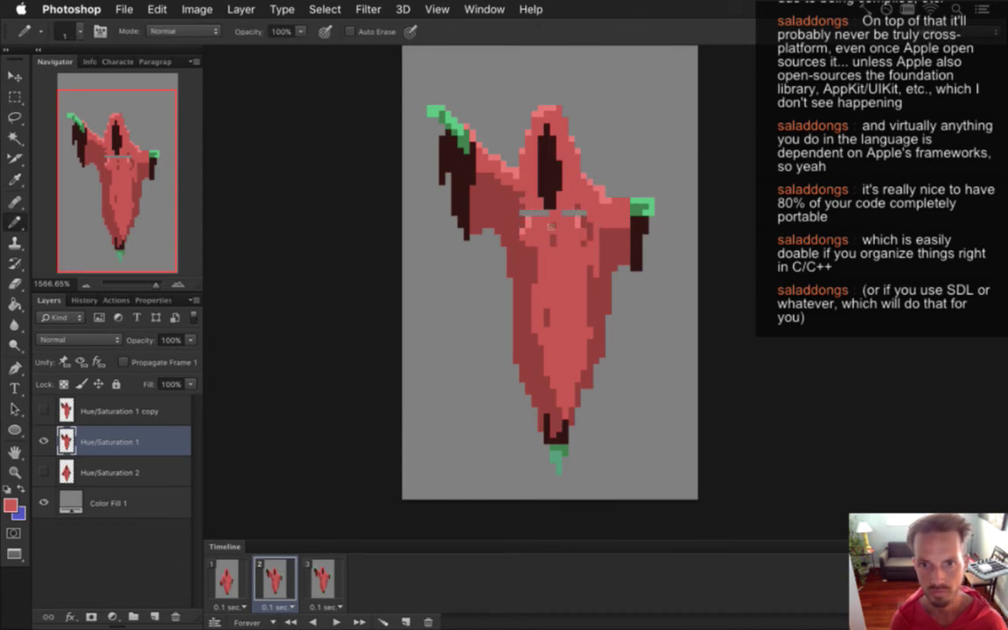
drag(528, 211, 571, 213)
alt+click(530, 200)
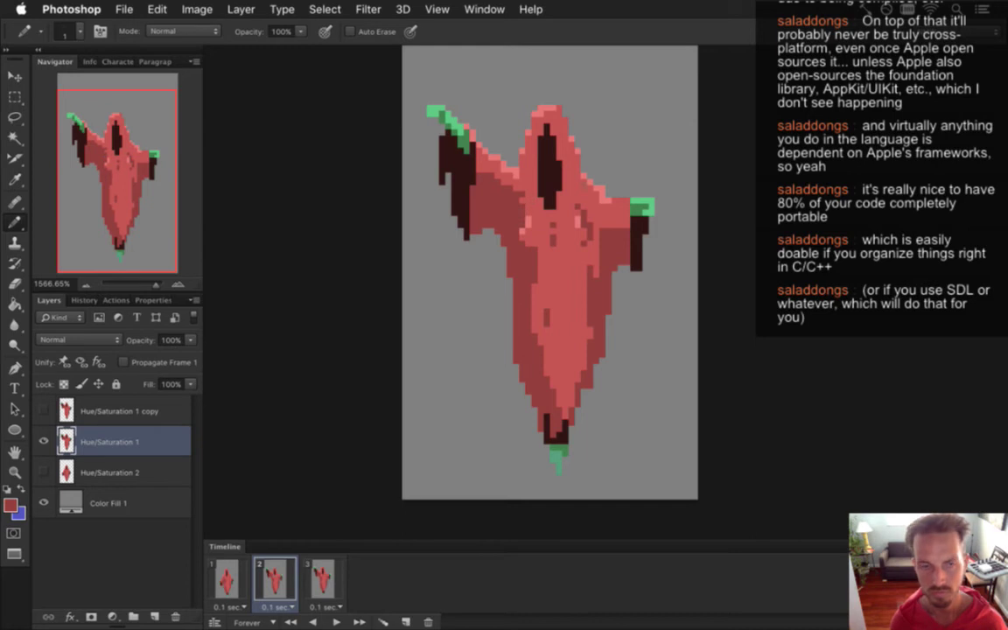
Select the ghost's left arm and nudge it downward.
key(m)
drag(402, 85, 465, 209)
drag(469, 257, 483, 274)
key(v)
key(Down)
key(Down)
key(Down)
key(Down)
key(Down)
key(Down)
key(Down)
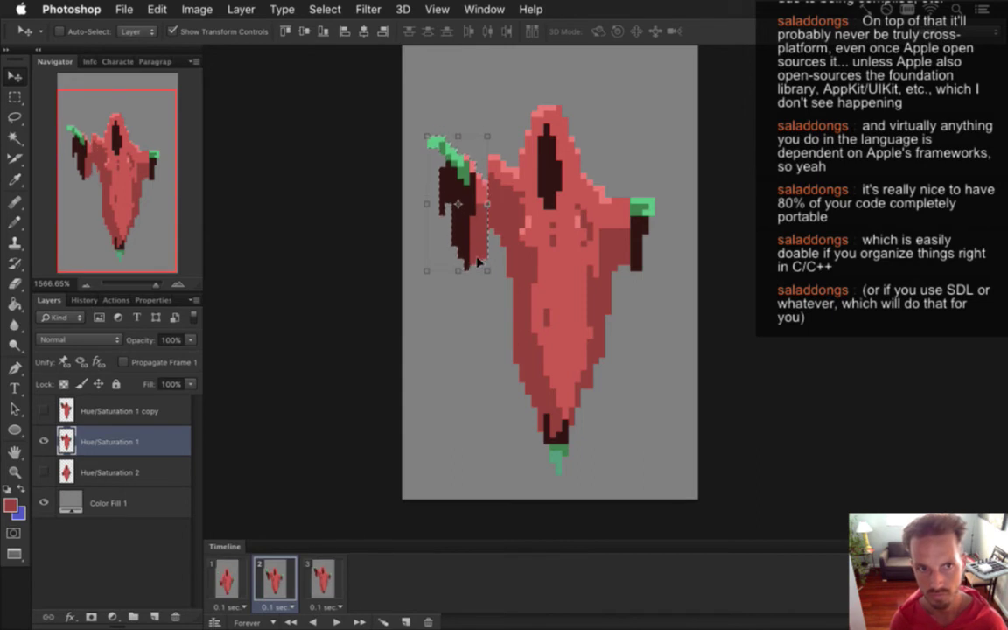
Lower the left arm one more pixel and test-nudge a small left-shoulder patch down and back up.
key(Down)
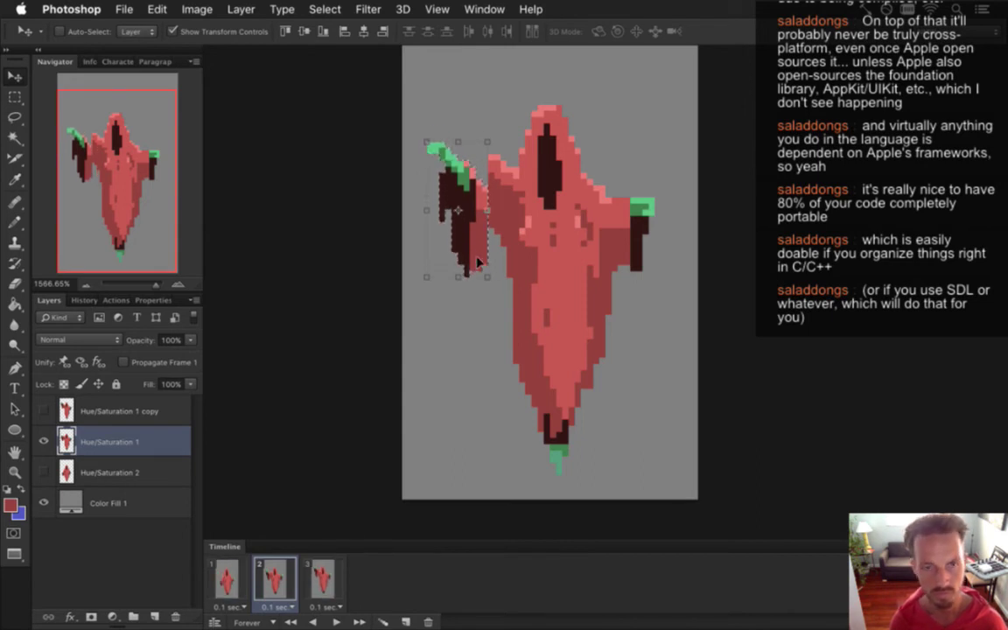
key(m)
click(493, 151)
drag(487, 160, 522, 204)
key(v)
key(Down)
key(Down)
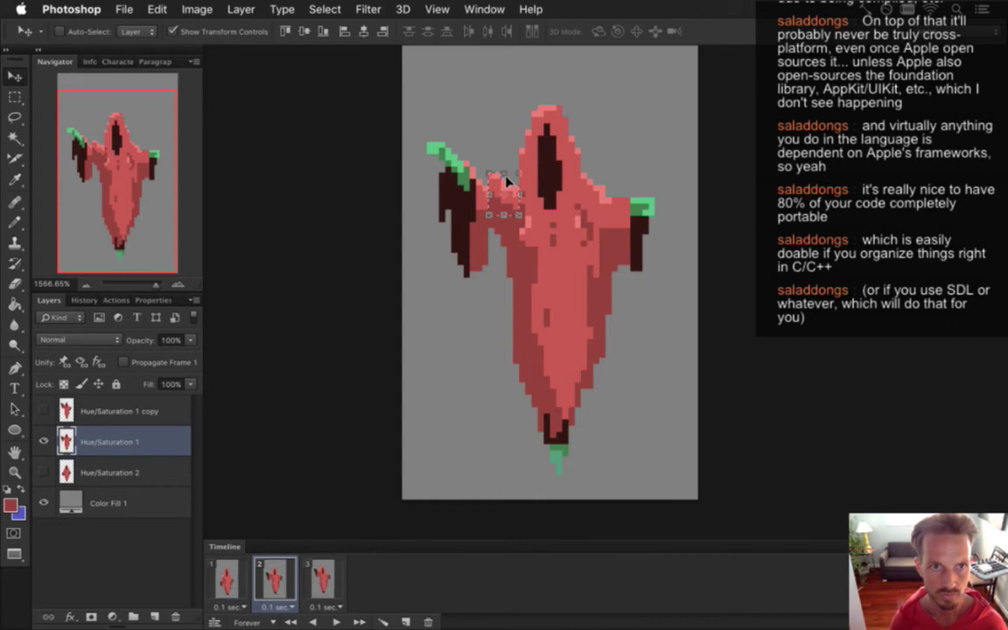
key(Up)
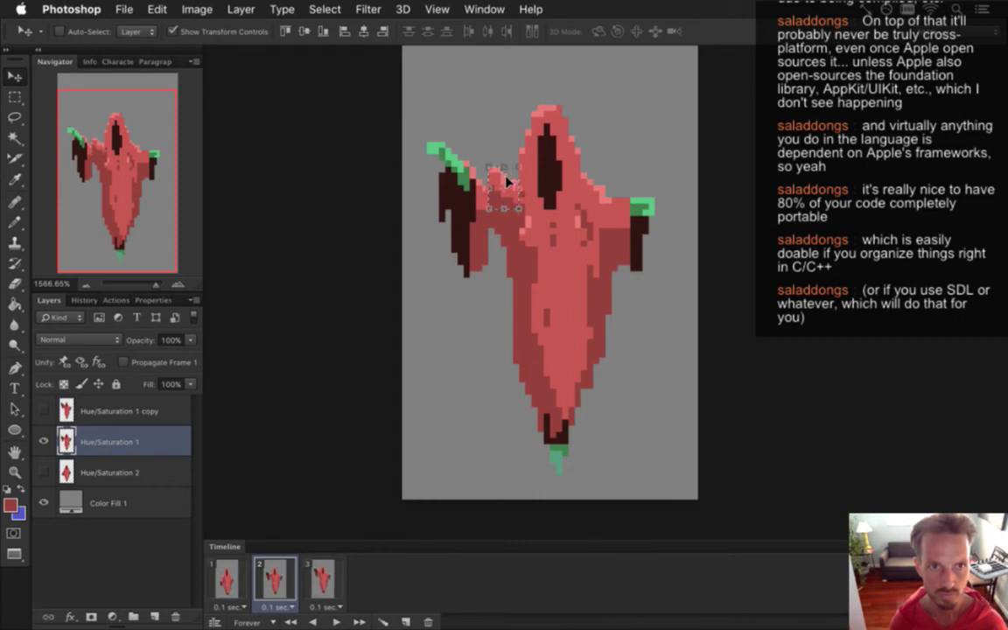
key(m)
click(492, 152)
Shift a strip of left-shoulder pixels down one pixel and select a one-pixel column beside it.
drag(487, 177, 501, 248)
key(v)
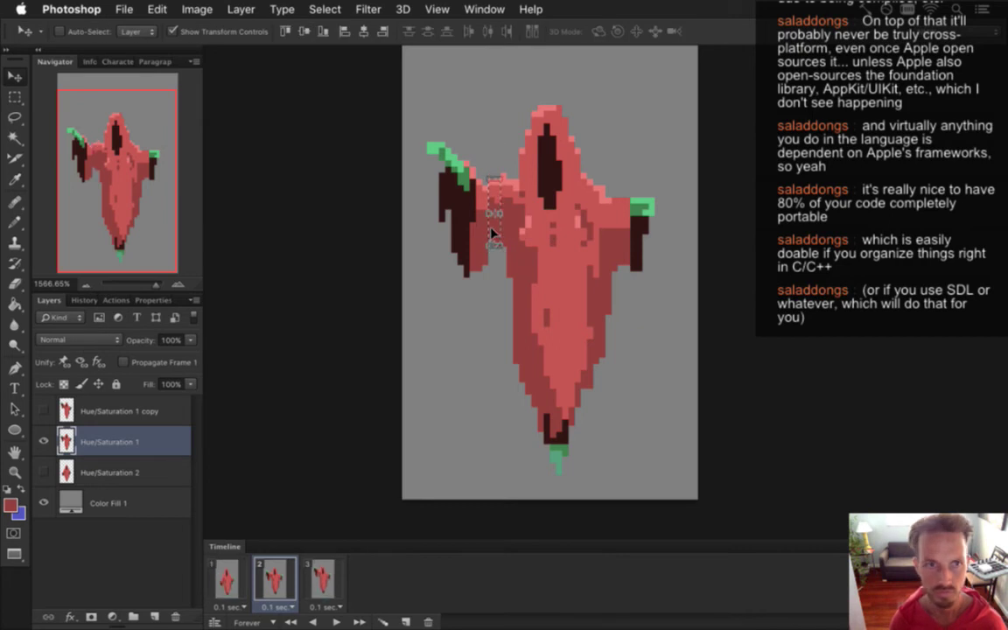
key(Down)
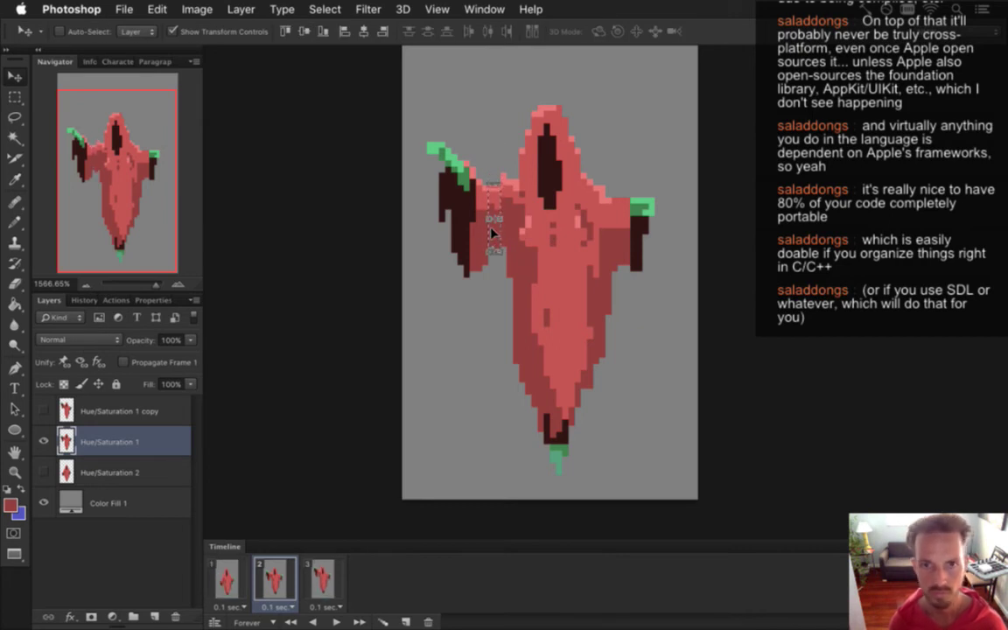
key(m)
drag(503, 172, 500, 252)
key(v)
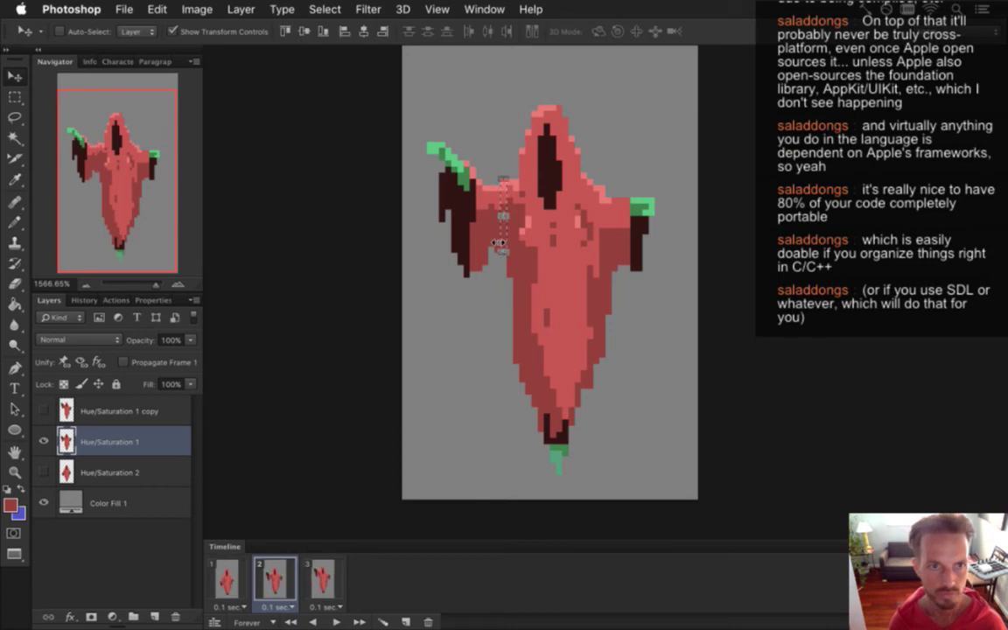
Move a taller one-pixel shoulder column and pick up the ghost's red for Pencil retouching.
key(m)
drag(518, 160, 517, 273)
key(v)
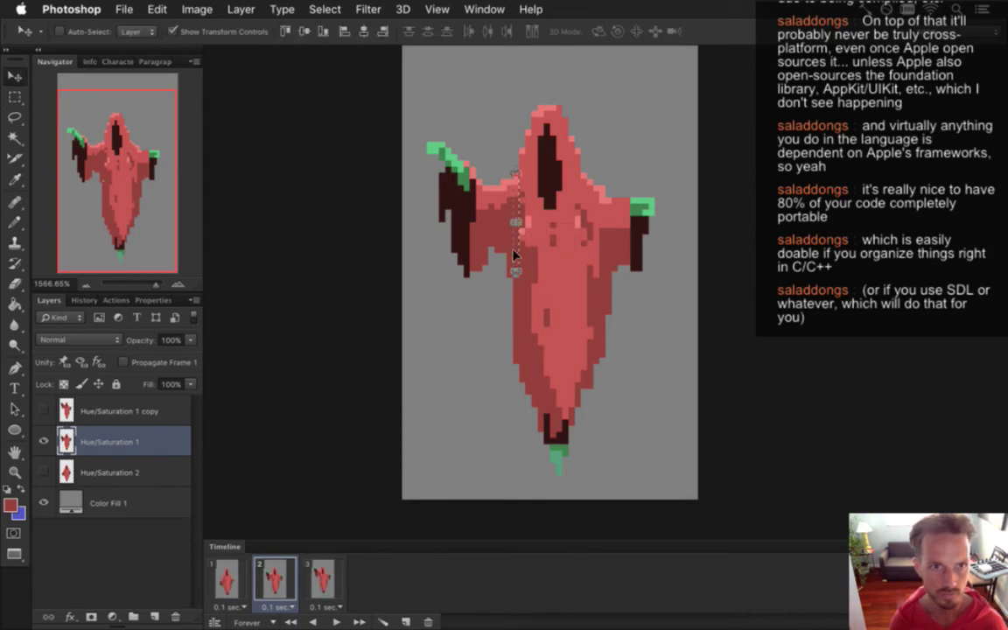
key(i)
key(shift+i)
click(520, 273)
key(b)
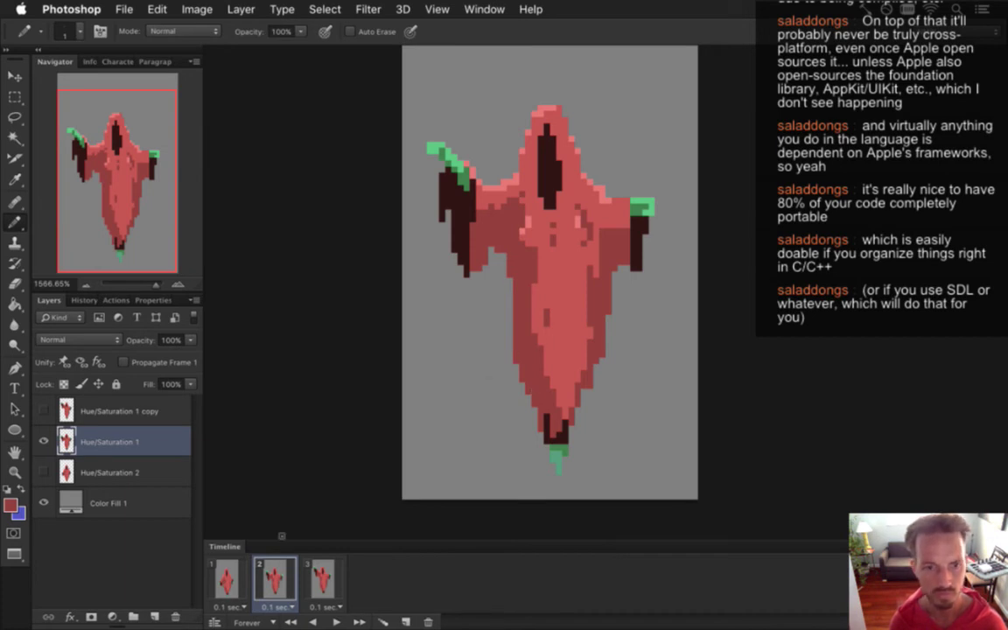
click(226, 579)
click(279, 580)
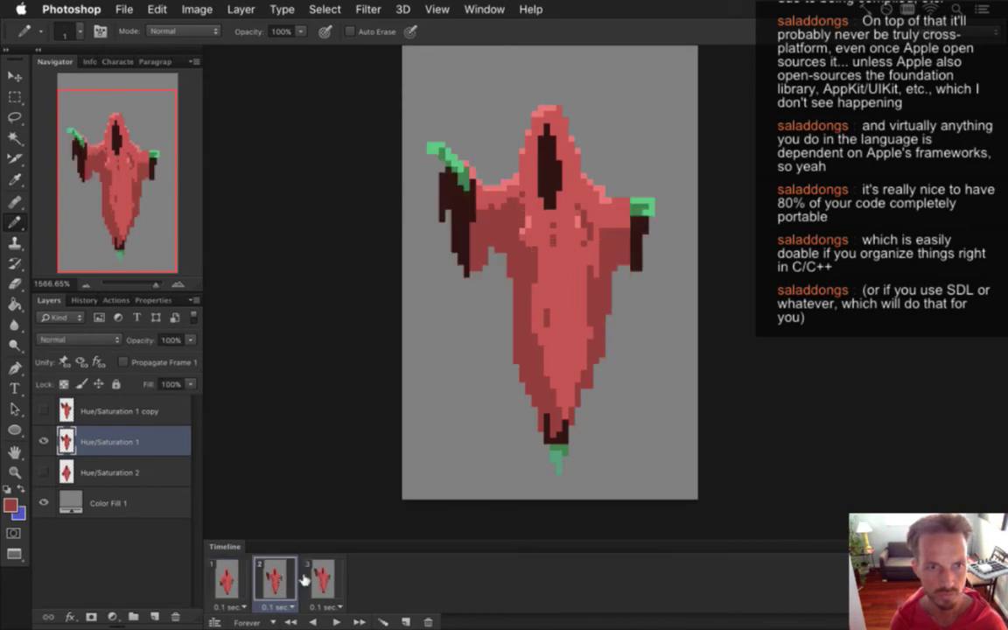
click(308, 581)
click(287, 582)
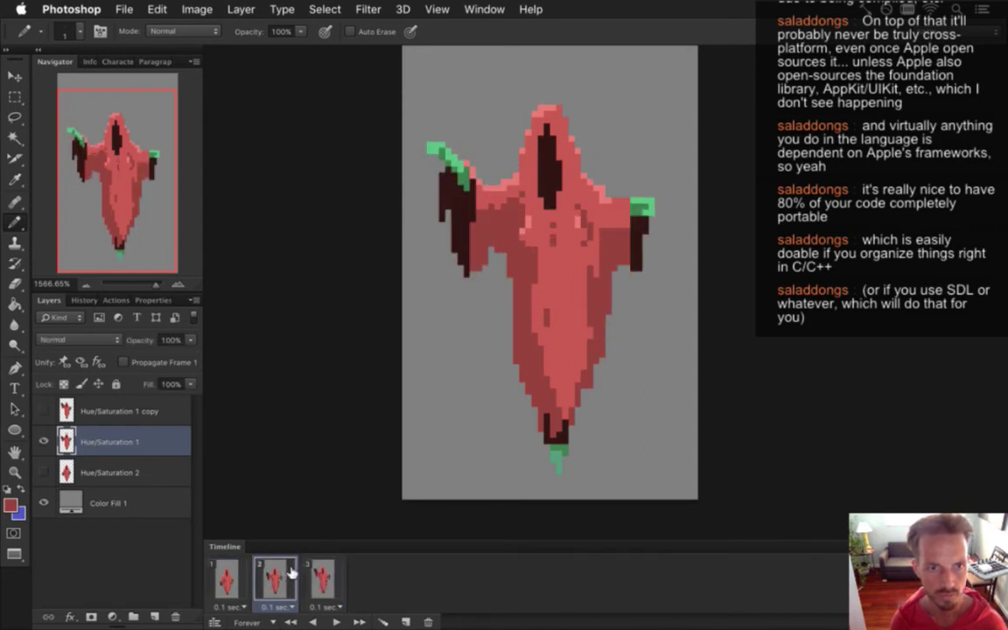
click(315, 581)
click(284, 577)
key(i)
key(b)
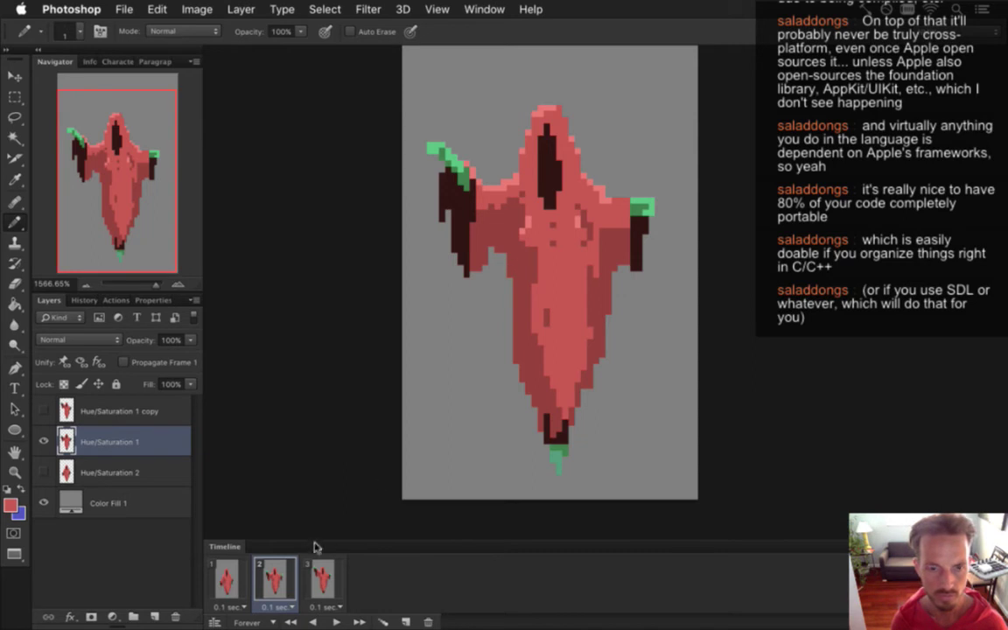
click(322, 578)
click(276, 577)
click(322, 579)
click(281, 578)
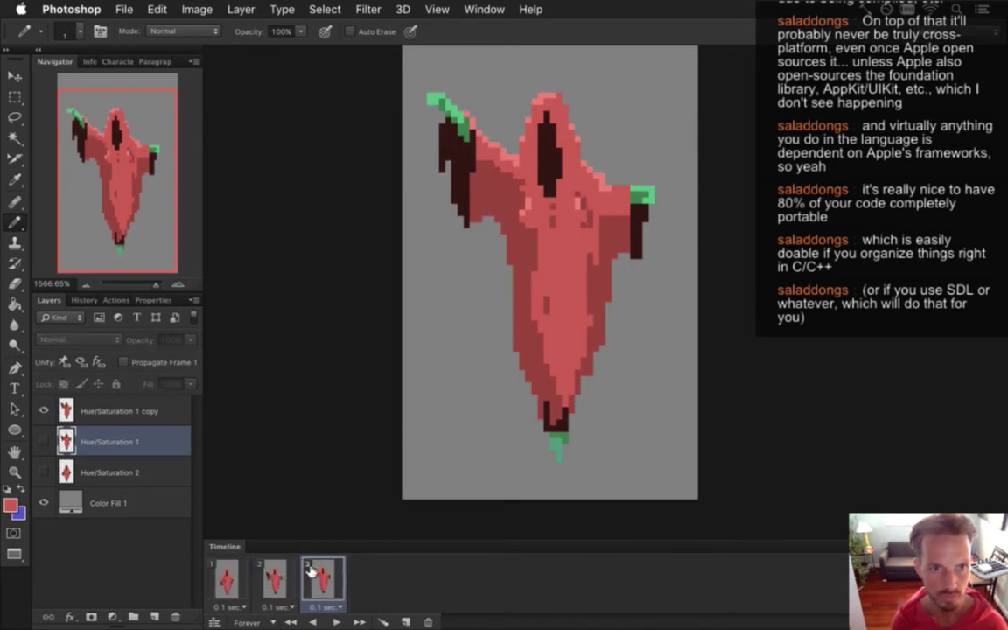
click(150, 410)
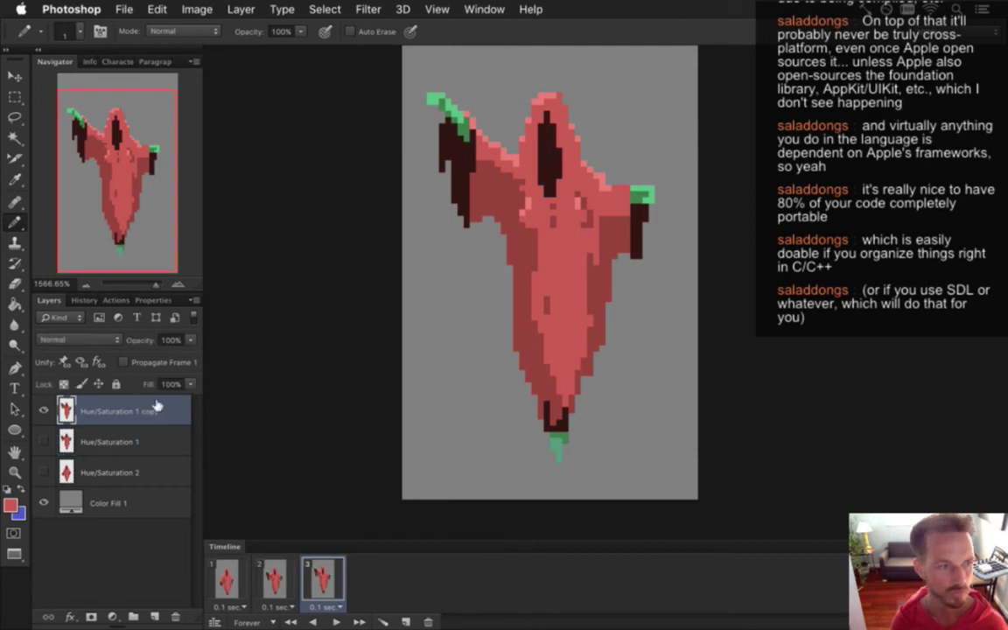
alt+click(595, 226)
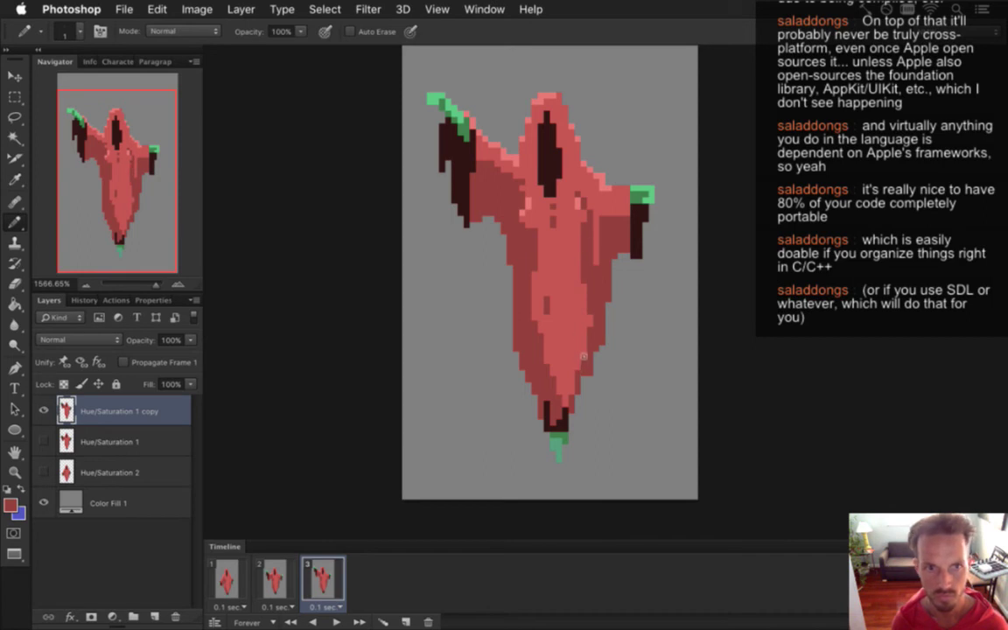
key(Left)
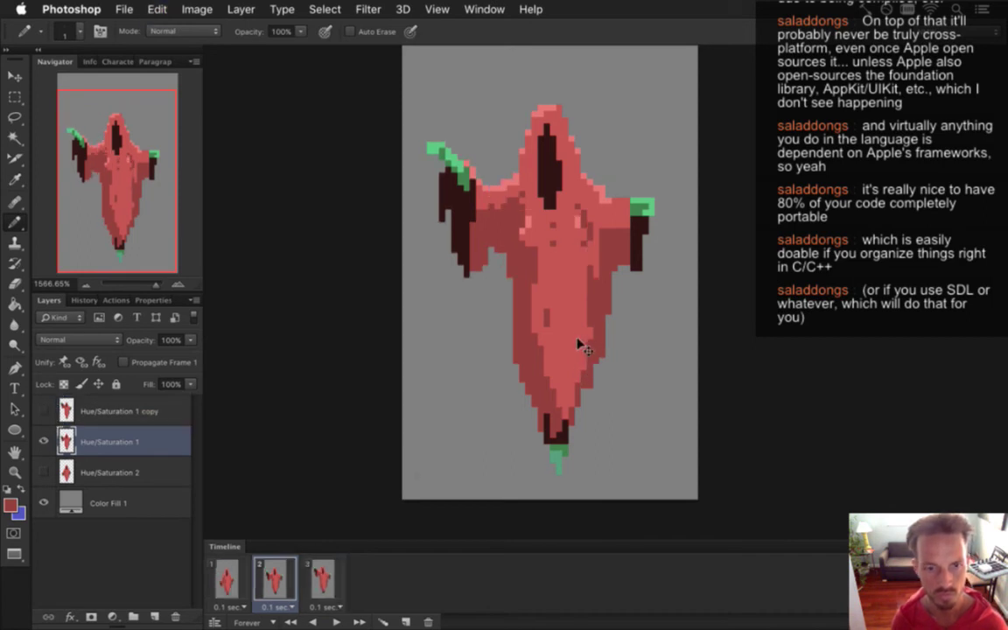
key(Right)
key(Left)
key(Right)
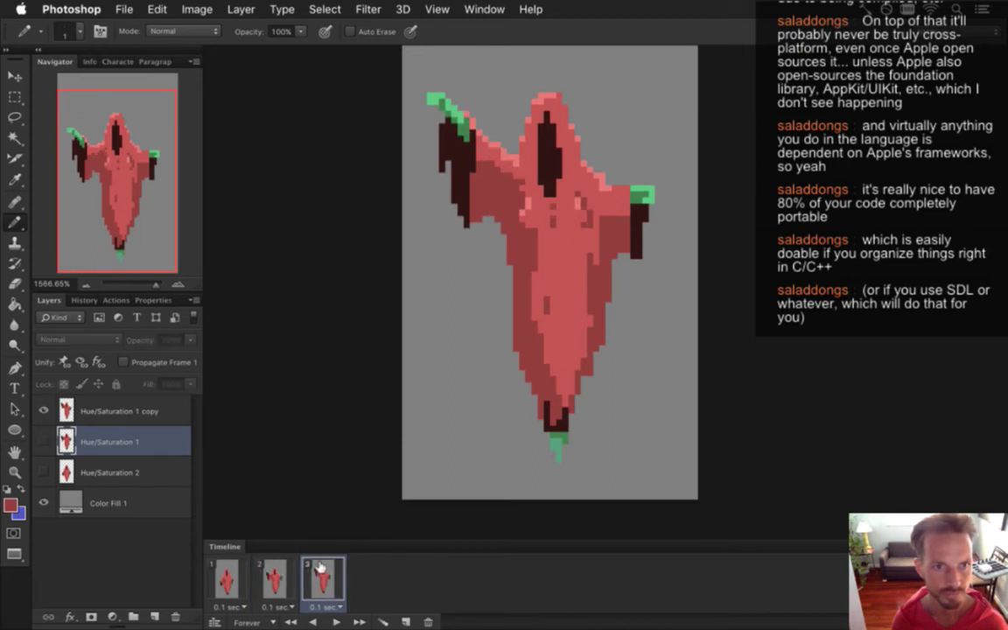
click(288, 560)
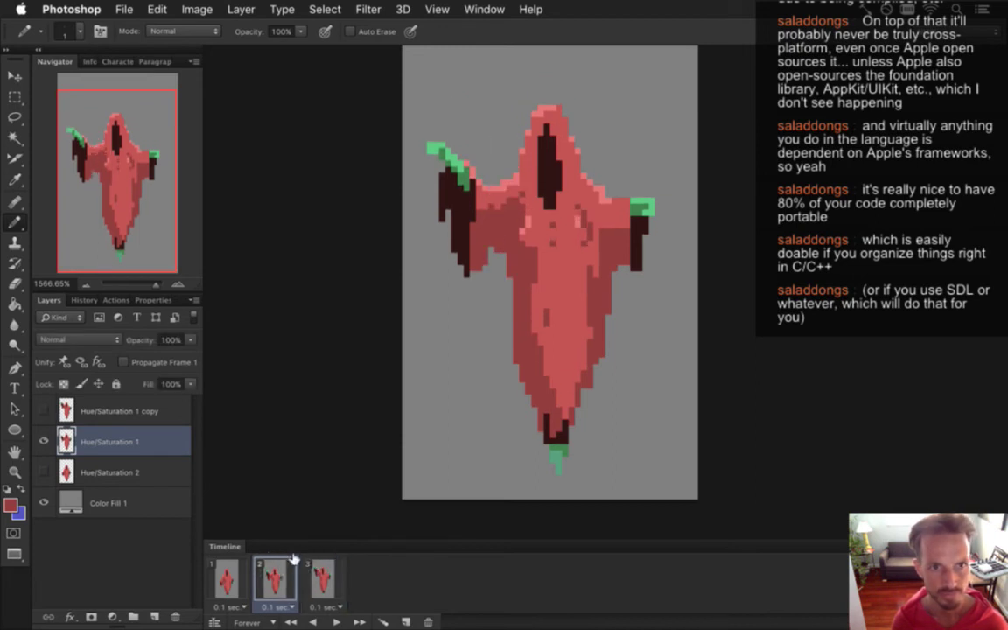
alt+click(530, 211)
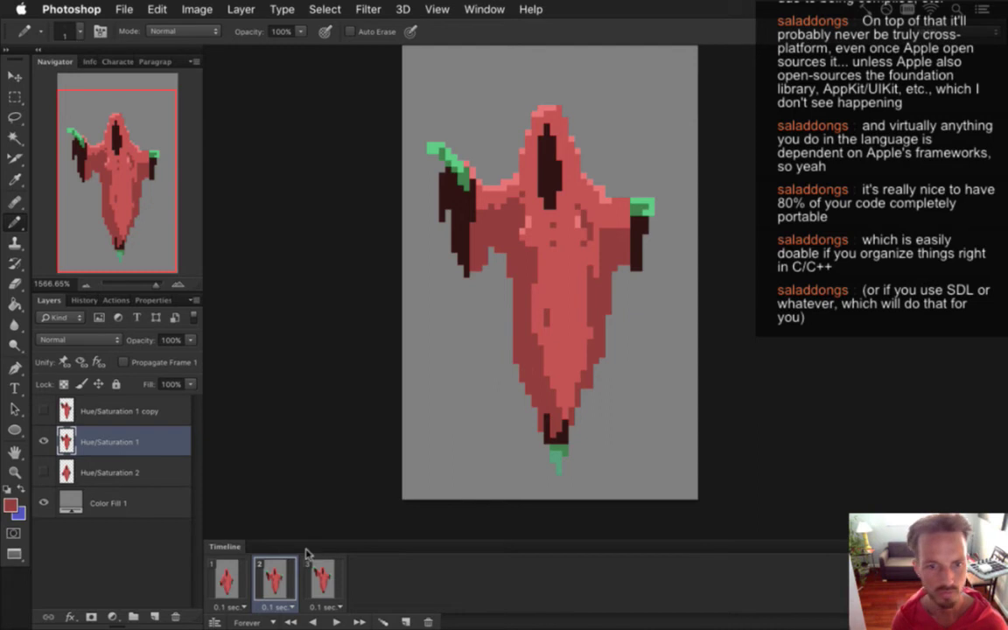
alt+click(538, 300)
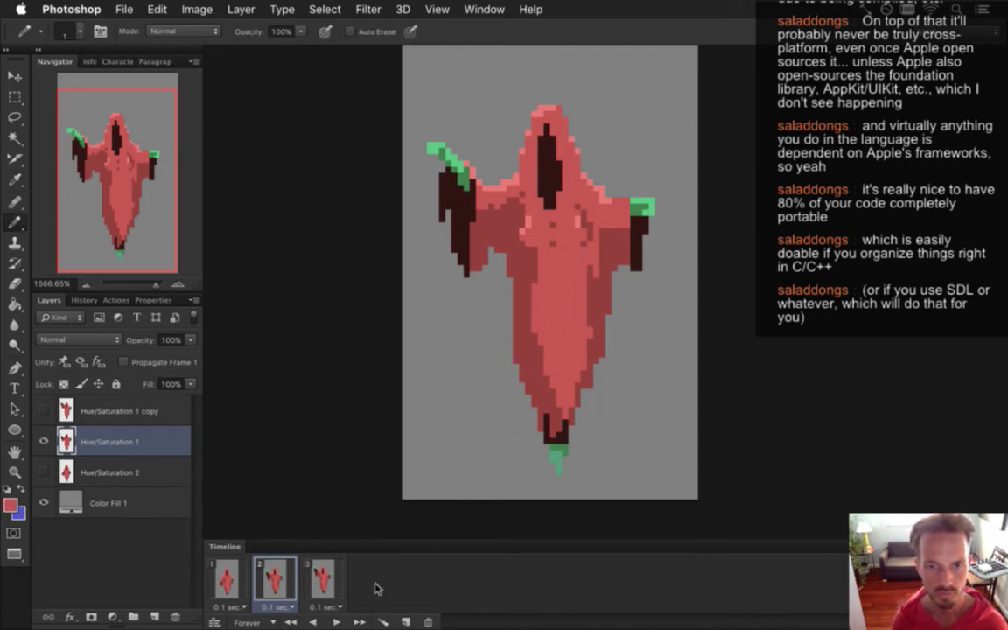
click(322, 575)
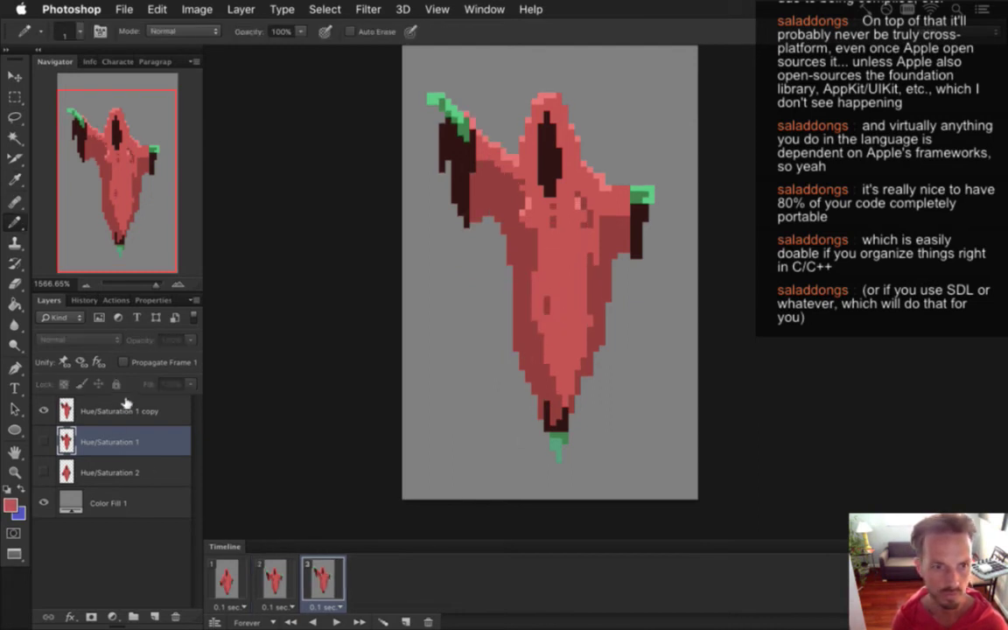
click(123, 404)
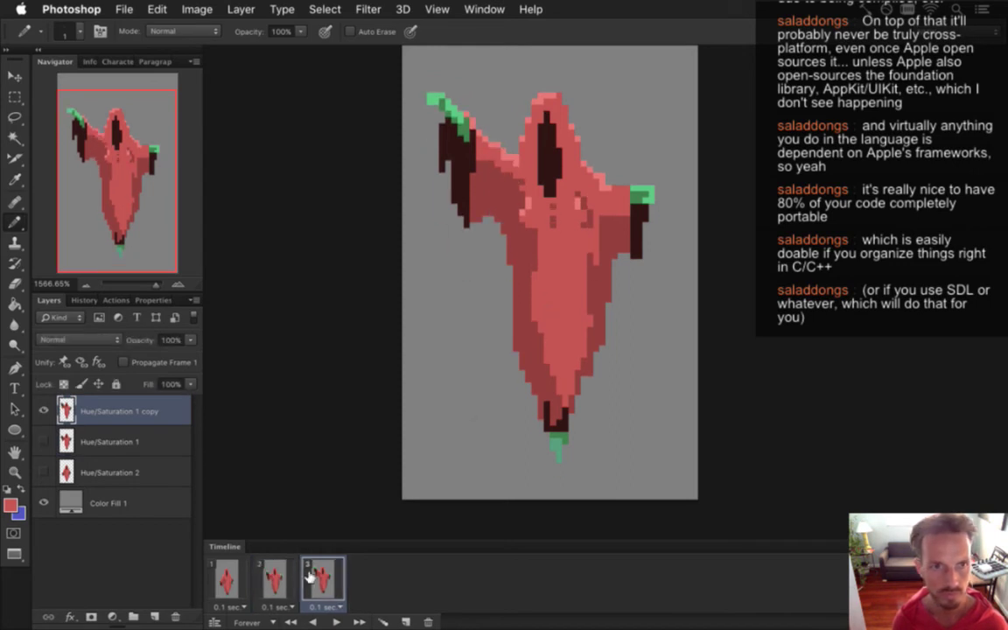
click(275, 577)
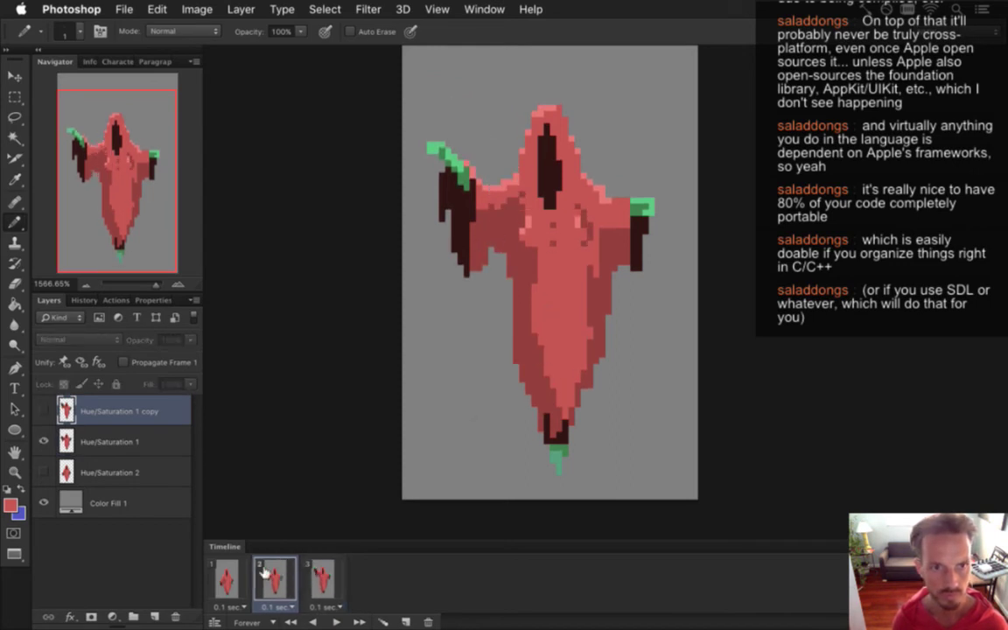
click(229, 577)
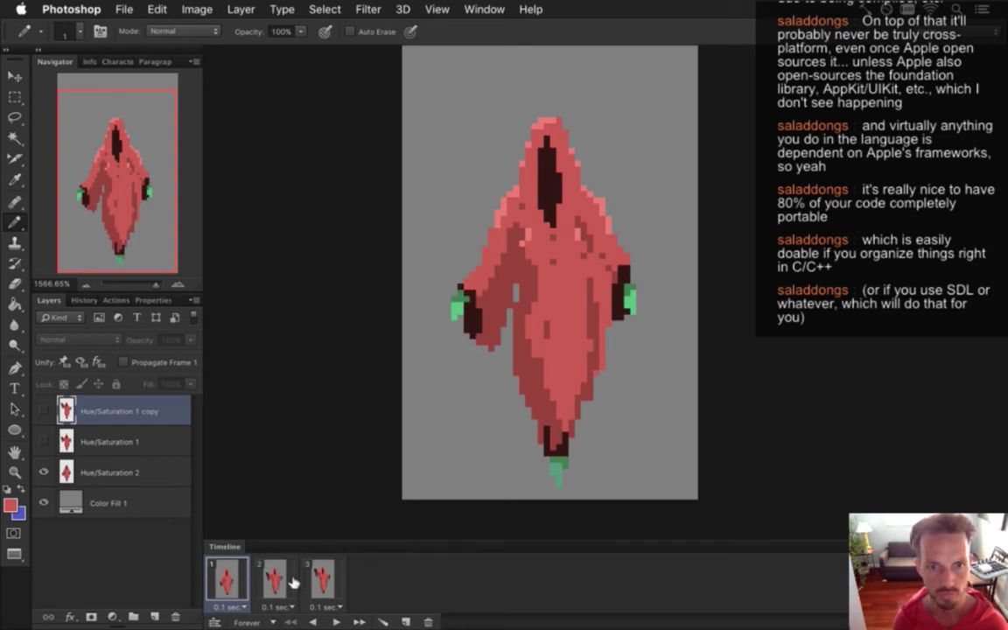
click(321, 580)
click(274, 580)
click(241, 583)
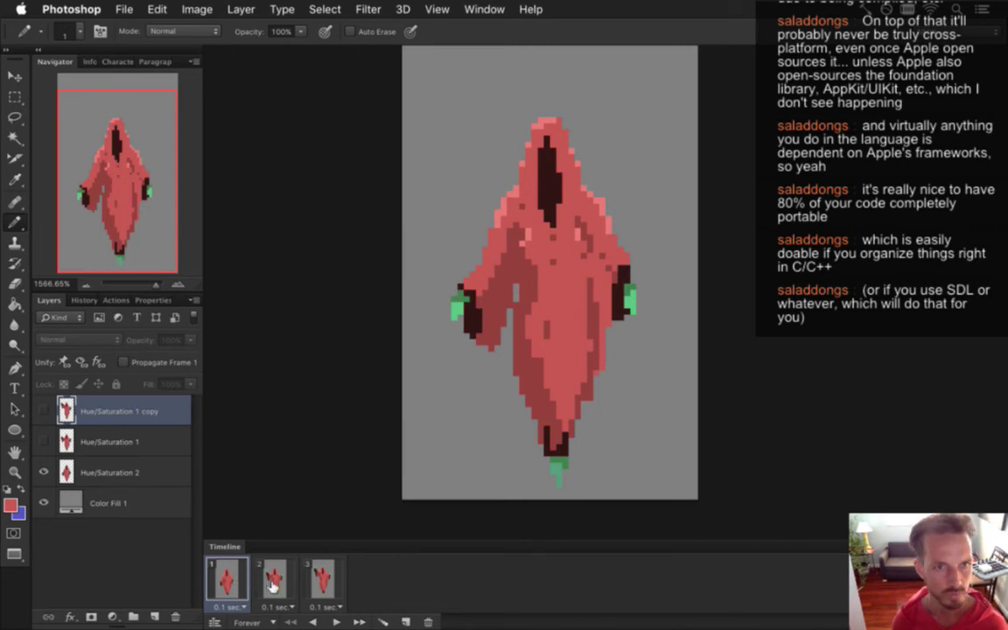
click(271, 585)
click(322, 581)
click(281, 582)
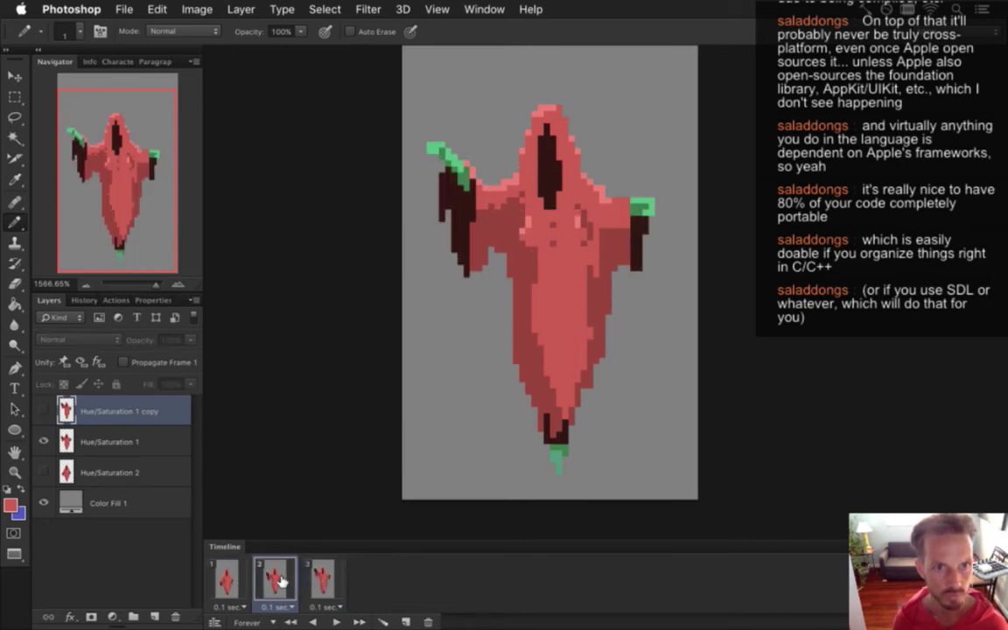
Marquee near the right shoulder, then return to frame 2 with the Hue/Saturation 1 layer selected.
key(m)
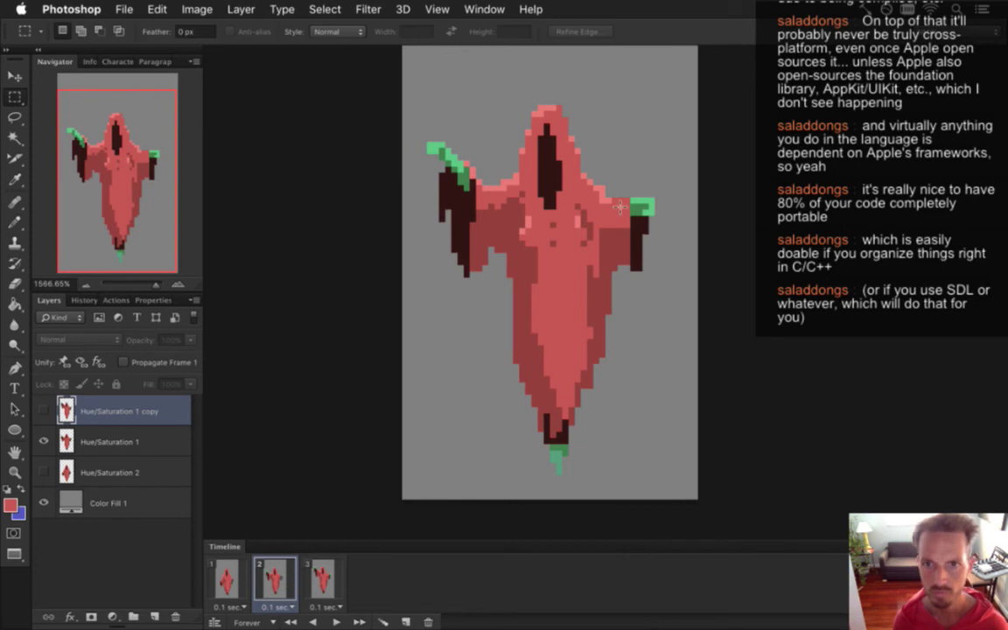
drag(560, 103, 658, 262)
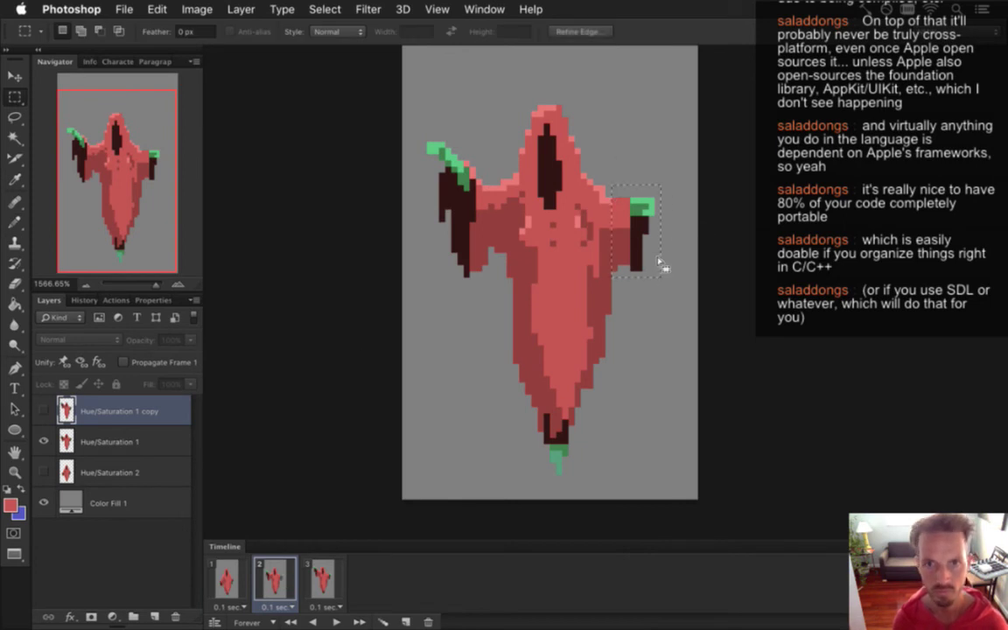
key(v)
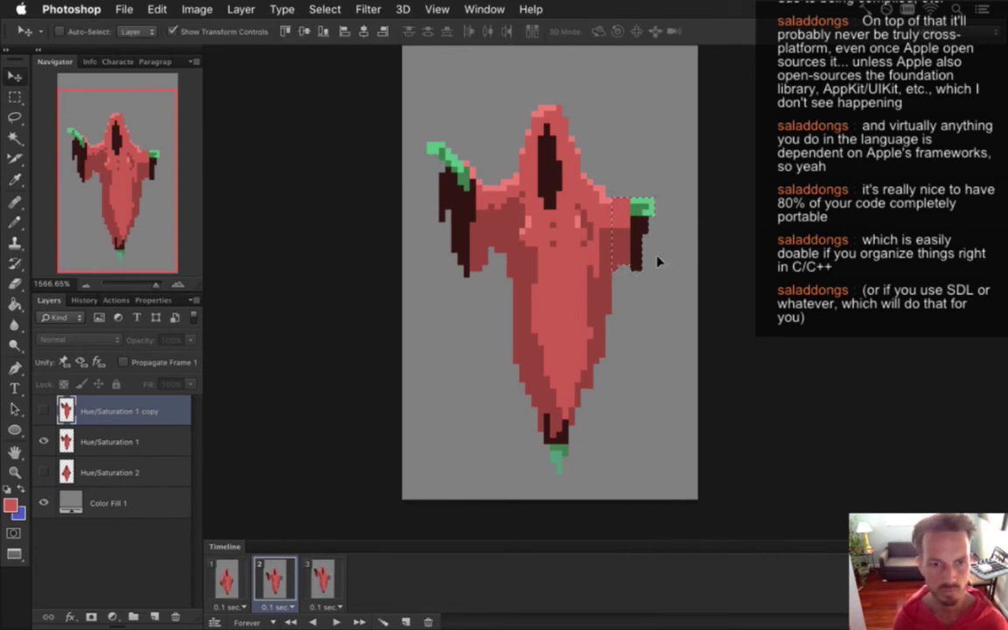
click(229, 588)
click(275, 582)
click(131, 442)
Lower the right arm and hand one pixel, deselect, and ready the Pencil with a sampled colour.
key(m)
drag(632, 225, 659, 281)
key(v)
key(Down)
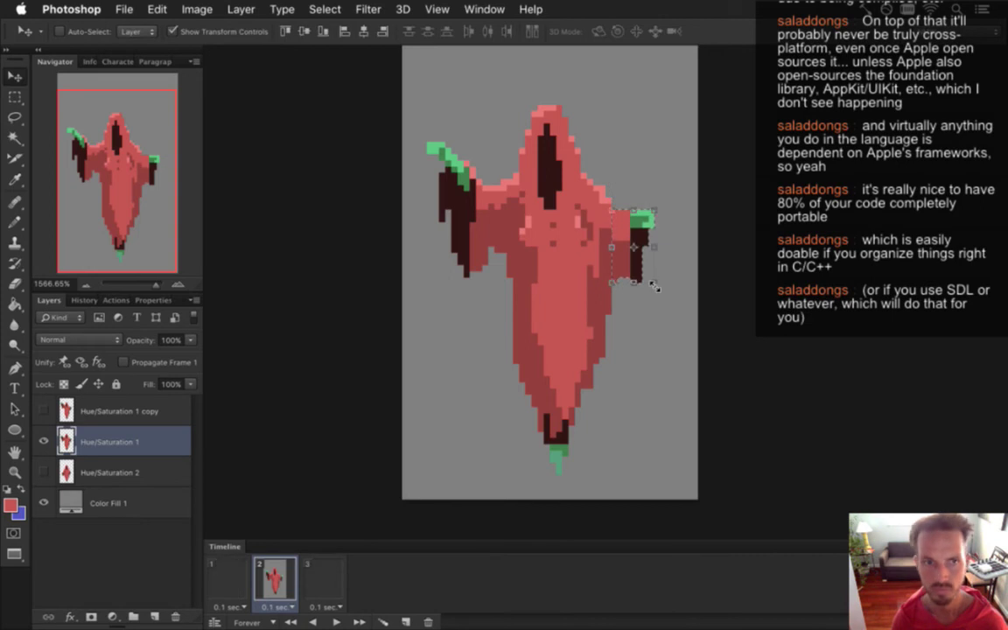
key(m)
key(super+d)
key(b)
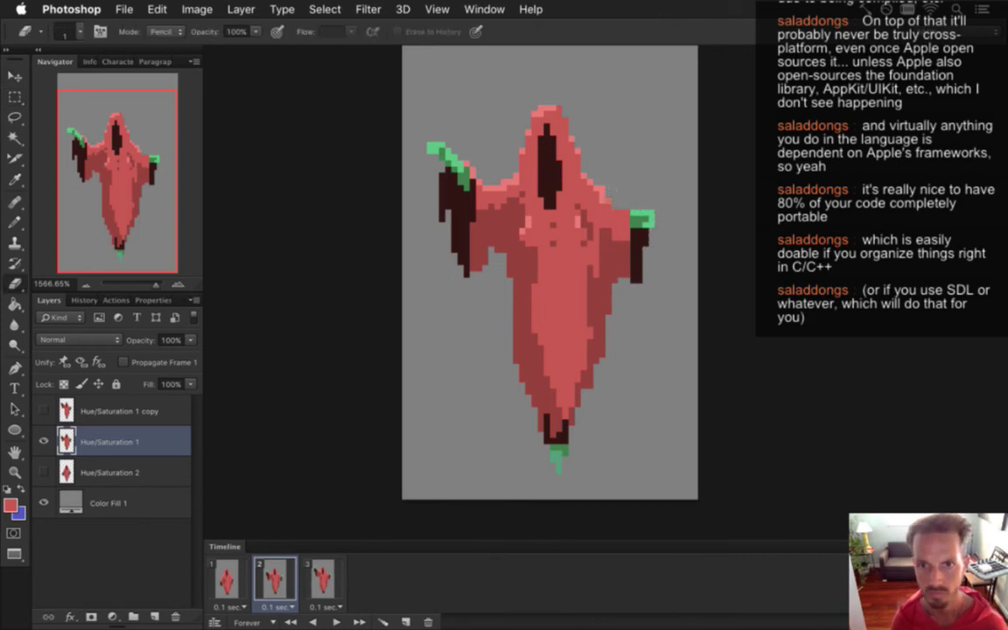
key(i)
key(b)
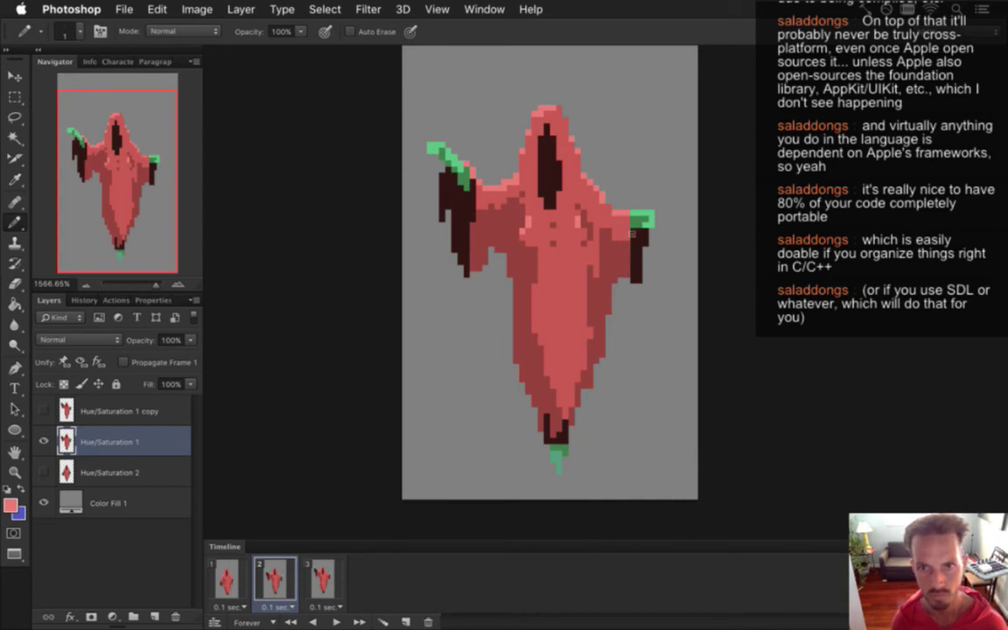
On frame 3's Hue/Saturation 1 copy, erase stray shoulder pixels and repaint with the sampled robe colour.
click(320, 573)
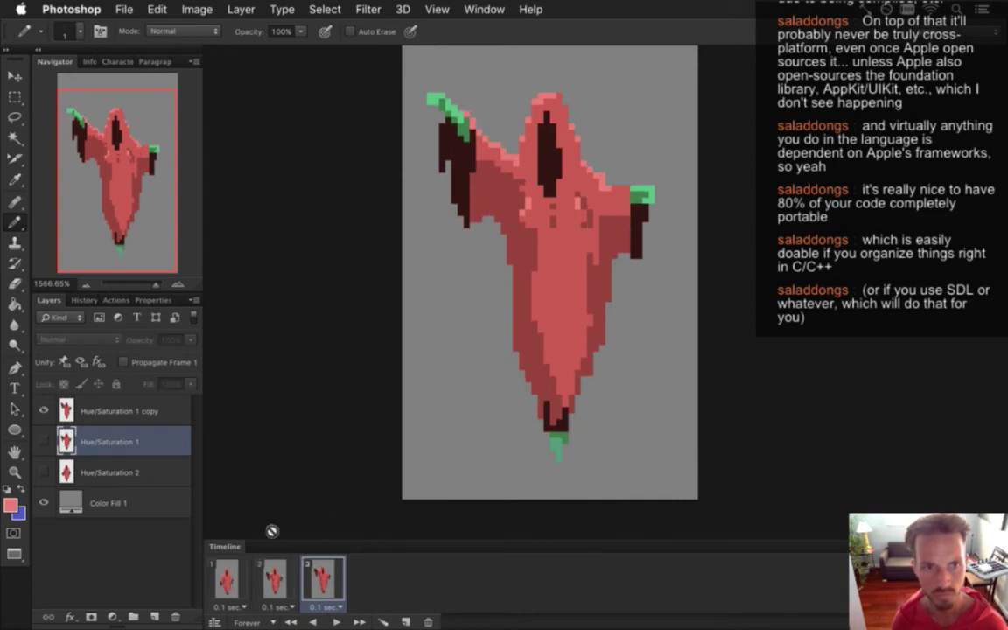
click(96, 411)
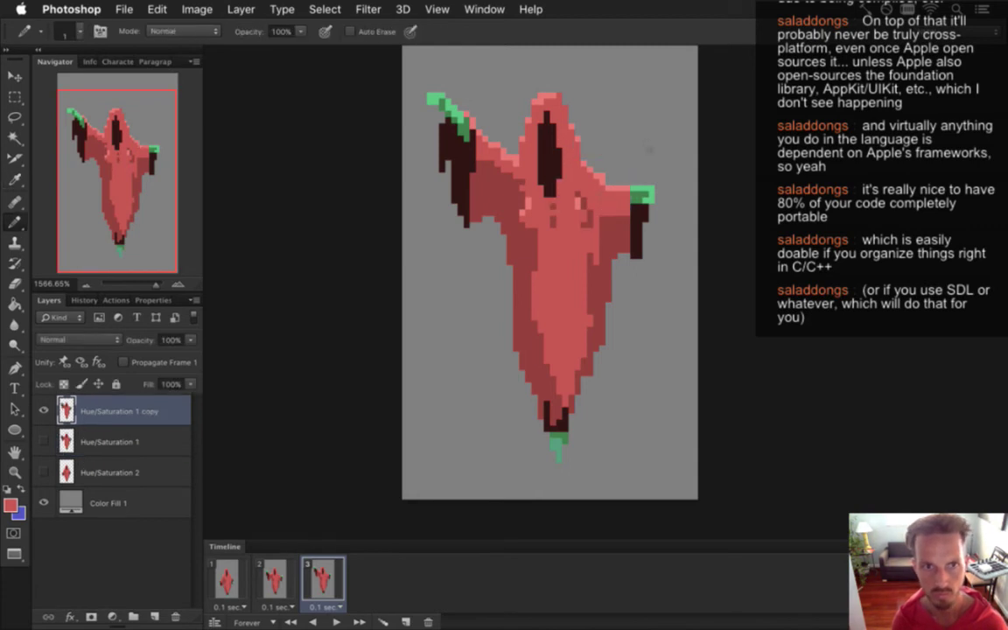
key(e)
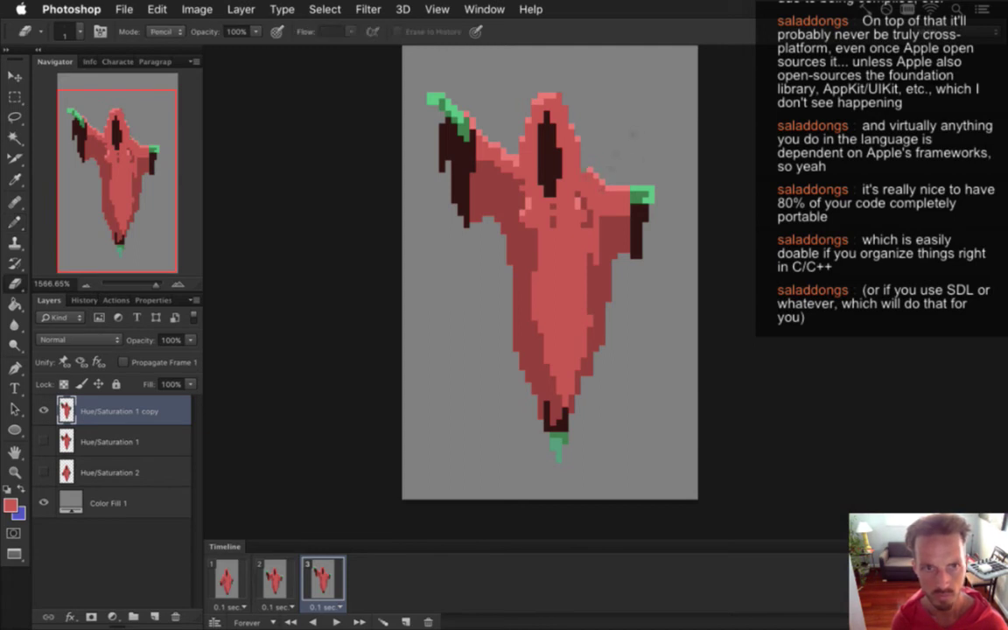
key(i)
click(596, 169)
key(b)
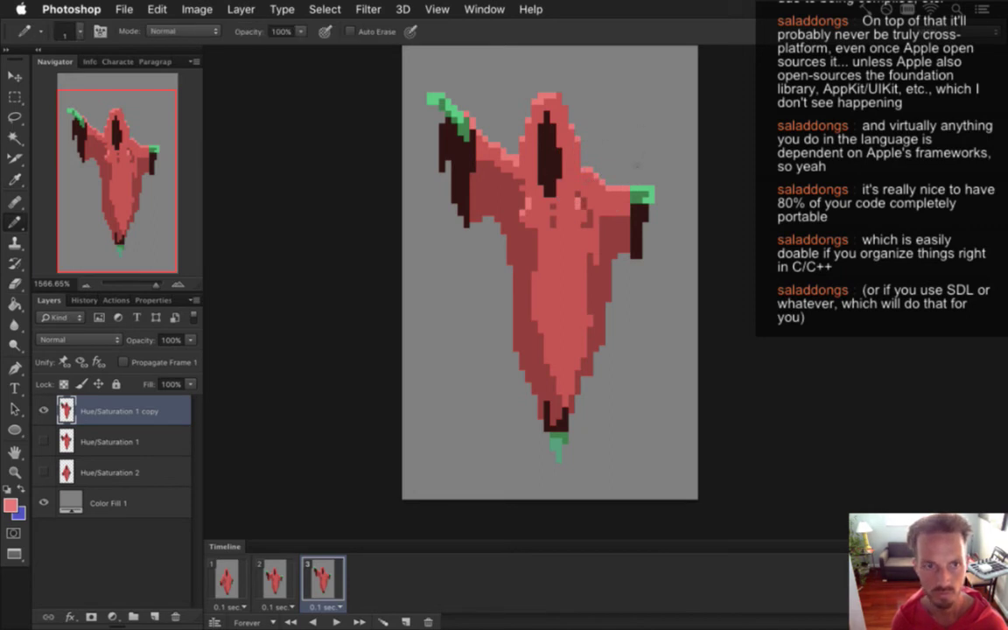
Flip between frames 2 and 3 to compare the poses, ending on frame 1.
click(274, 579)
click(320, 582)
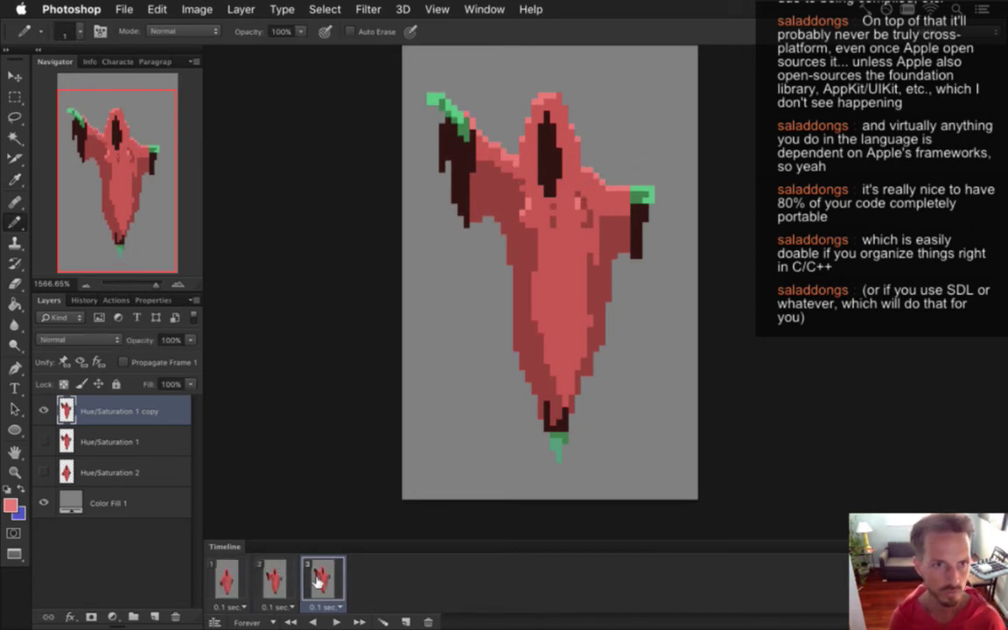
click(274, 579)
click(311, 582)
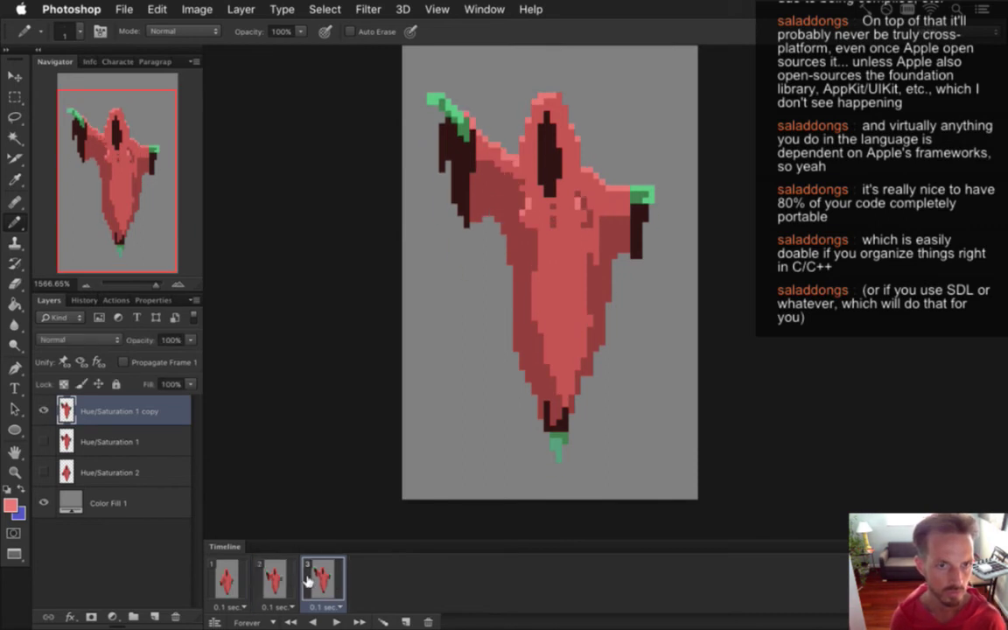
click(273, 579)
click(229, 582)
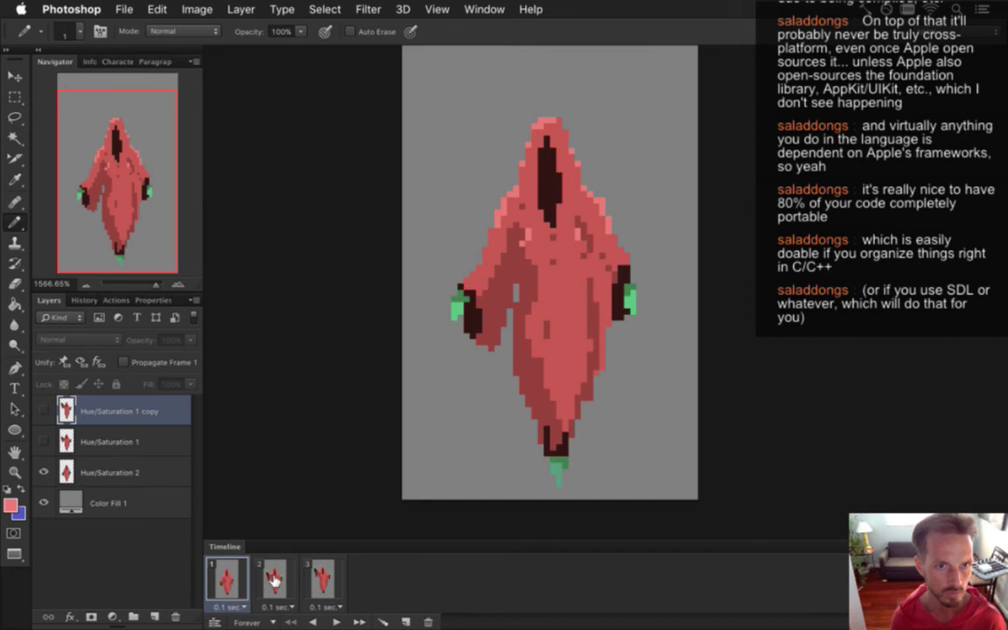
click(274, 579)
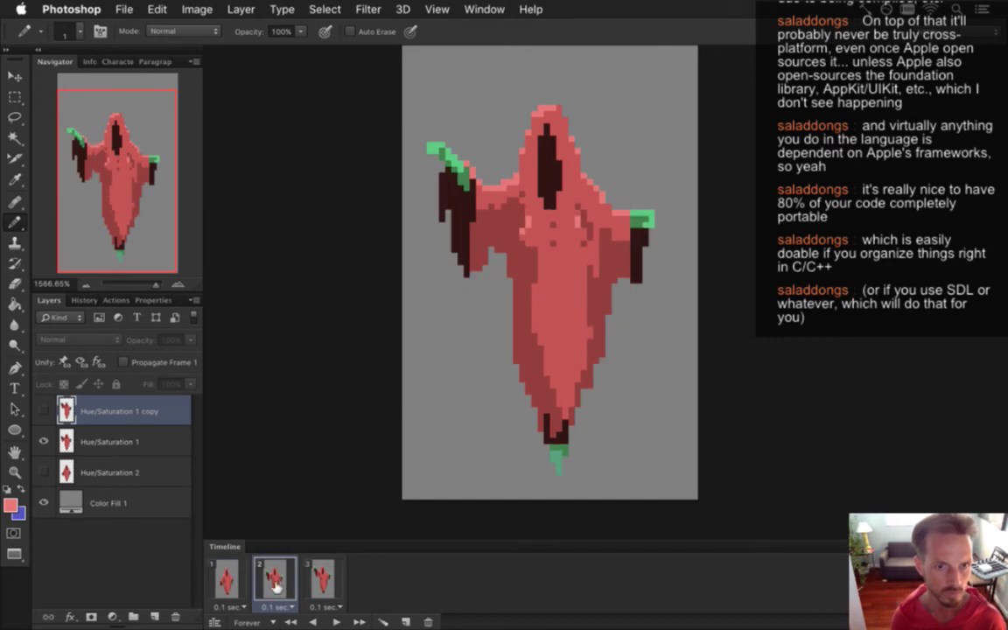
click(320, 579)
click(274, 579)
click(306, 580)
click(272, 580)
click(313, 580)
click(285, 580)
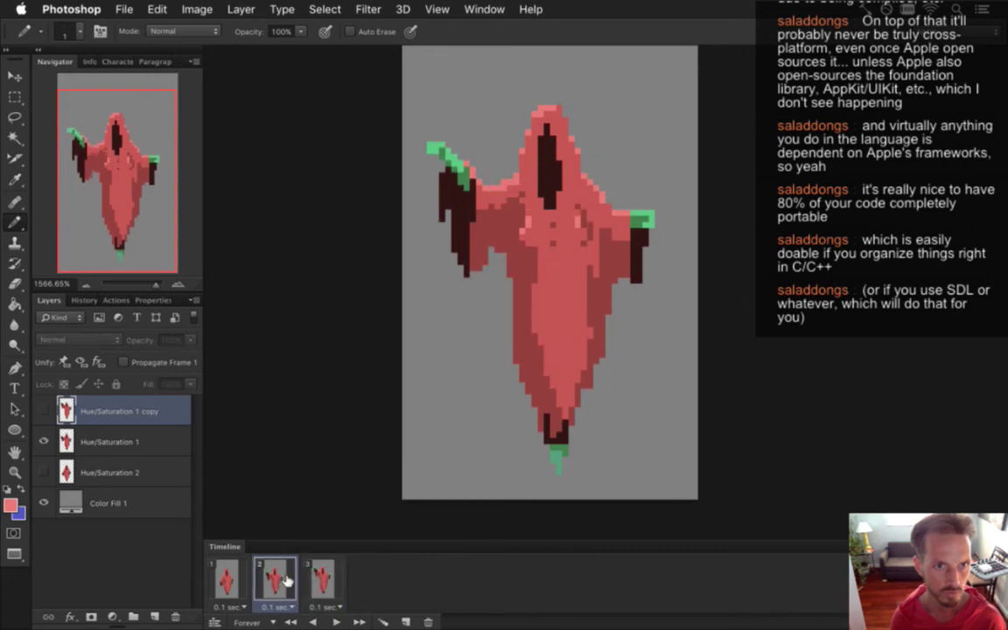
click(317, 580)
click(276, 580)
click(245, 573)
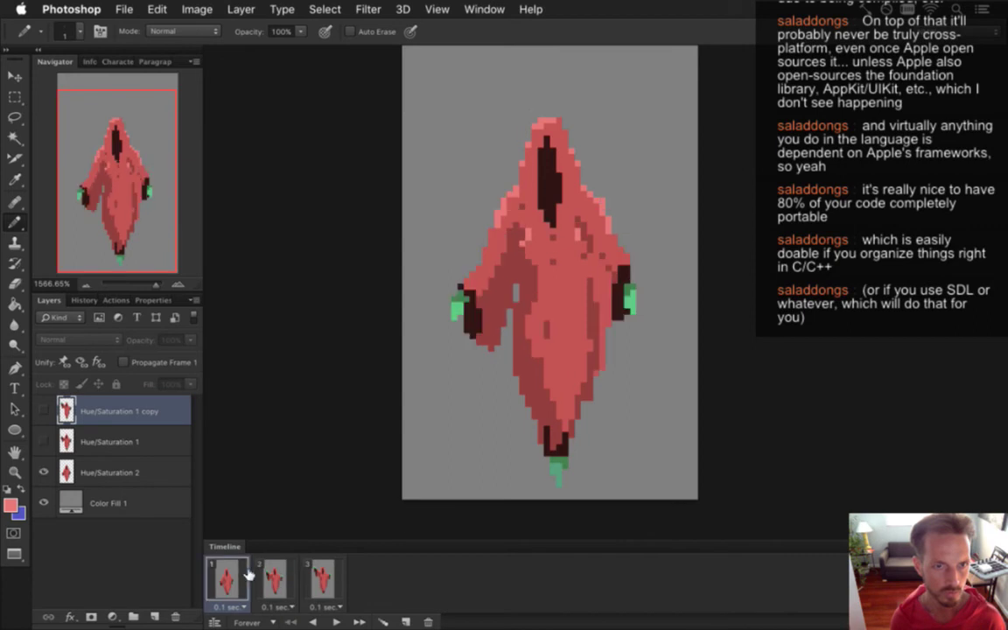
click(269, 574)
click(248, 574)
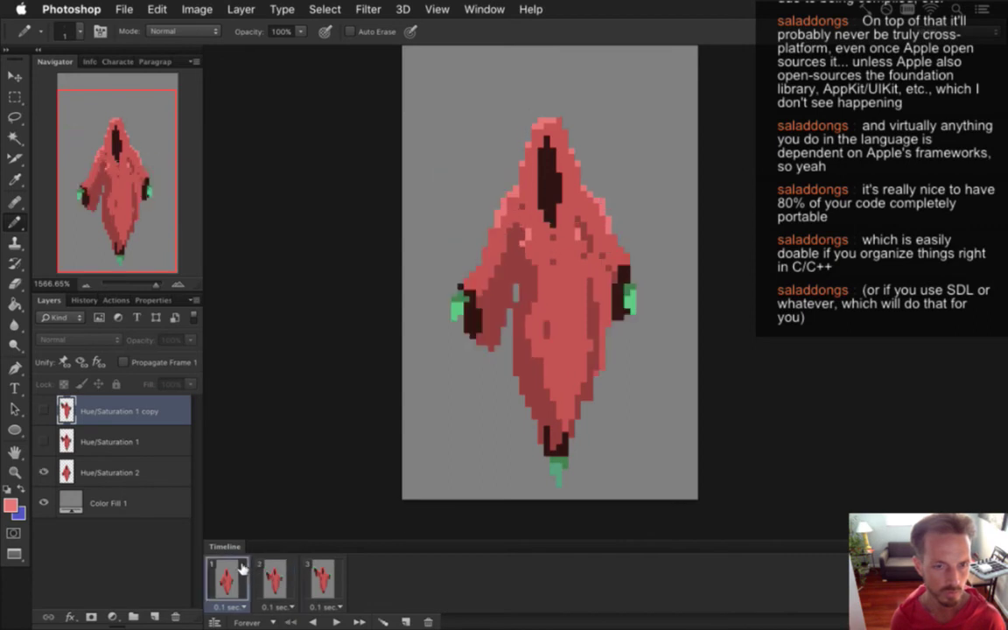
click(123, 473)
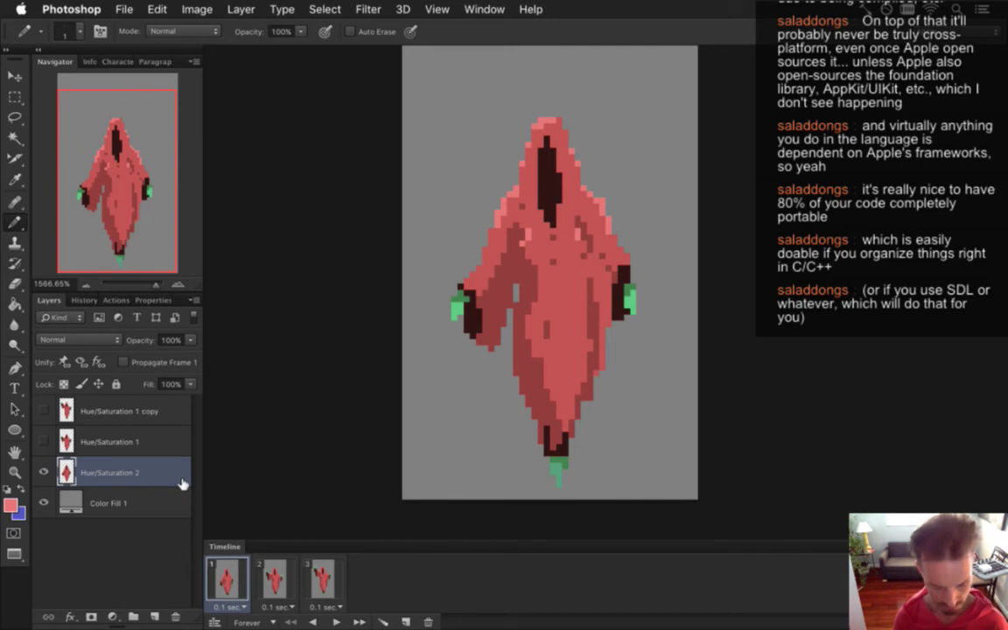
Duplicate Hue/Saturation 2, rotate its left arm up about 32°, nudge it one pixel right.
key(super+j)
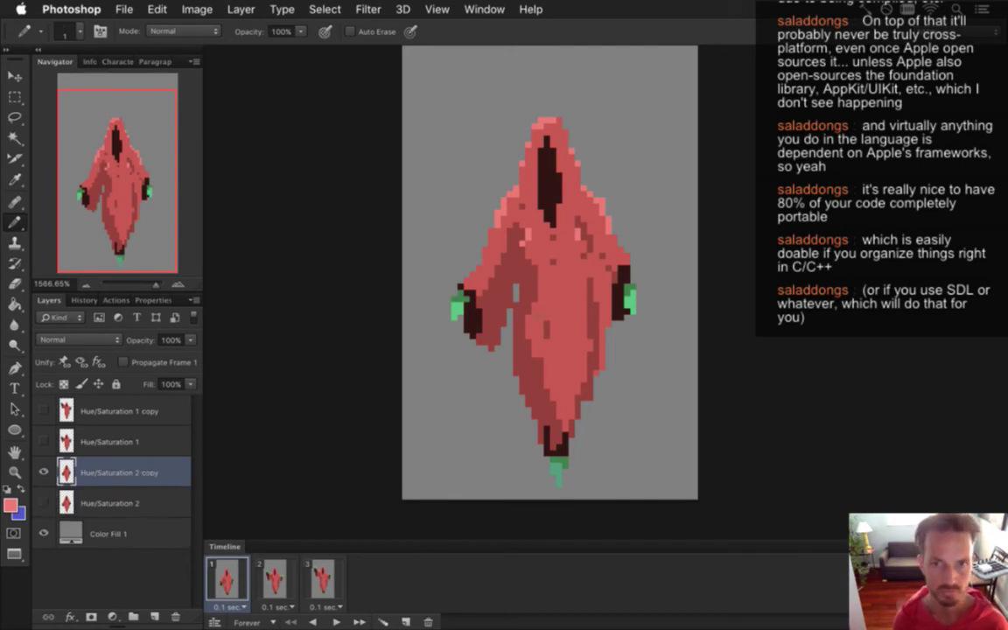
key(m)
drag(446, 264, 499, 349)
drag(446, 257, 501, 356)
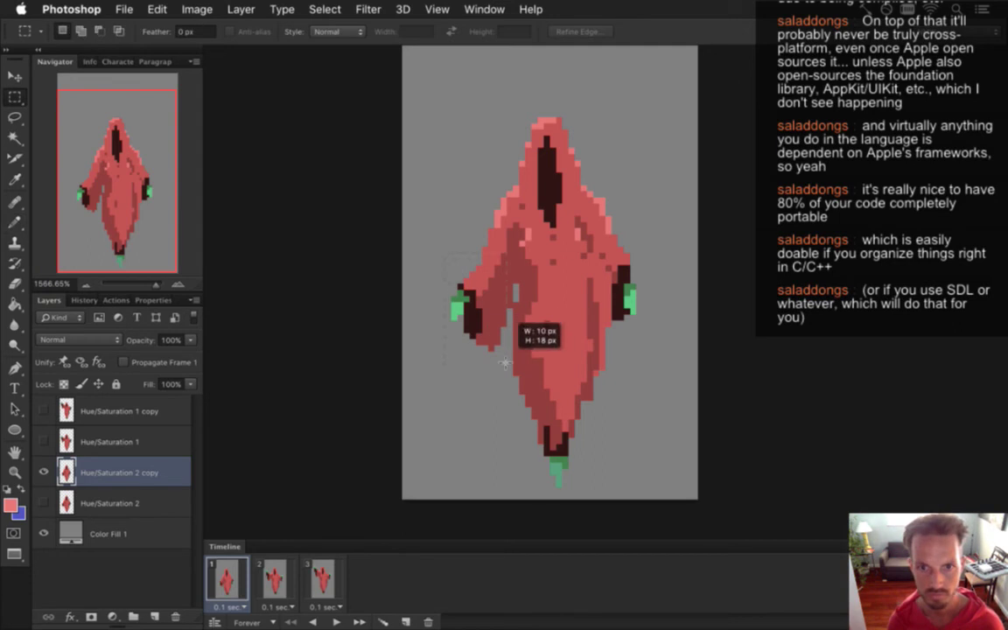
key(v)
drag(432, 241, 495, 271)
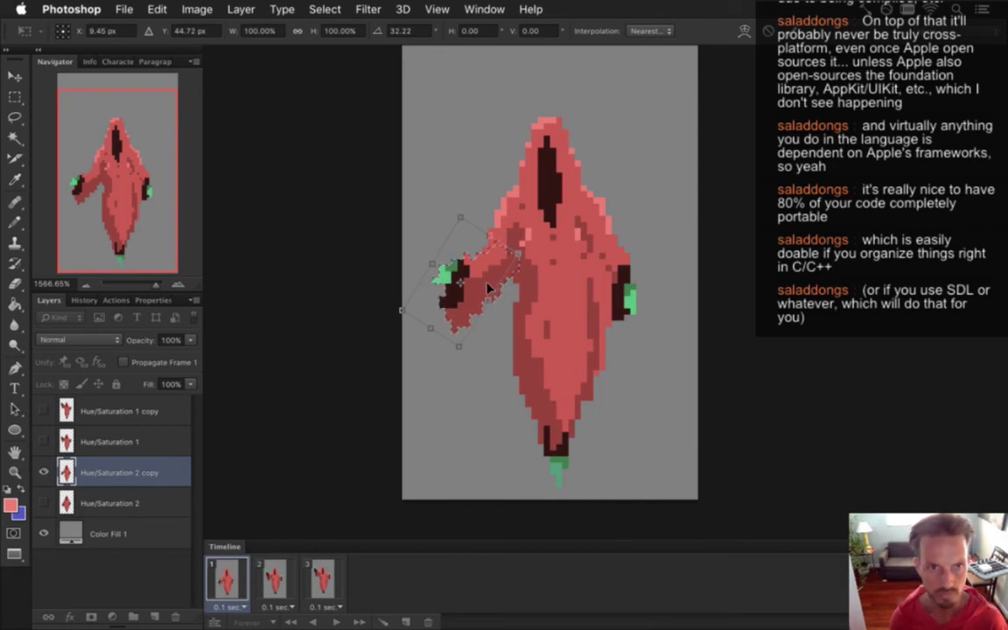
key(Right)
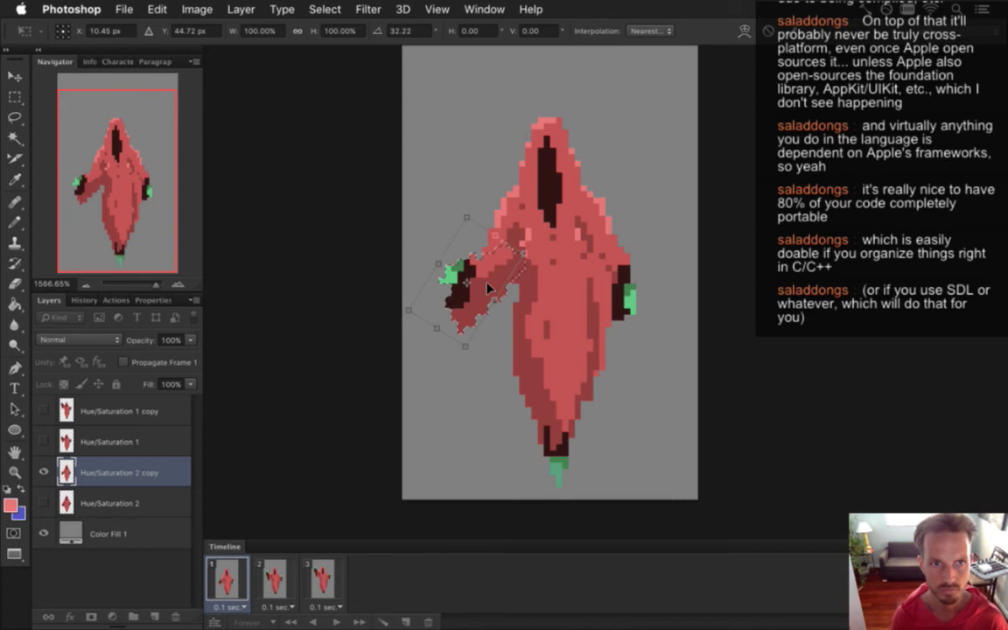
key(Return)
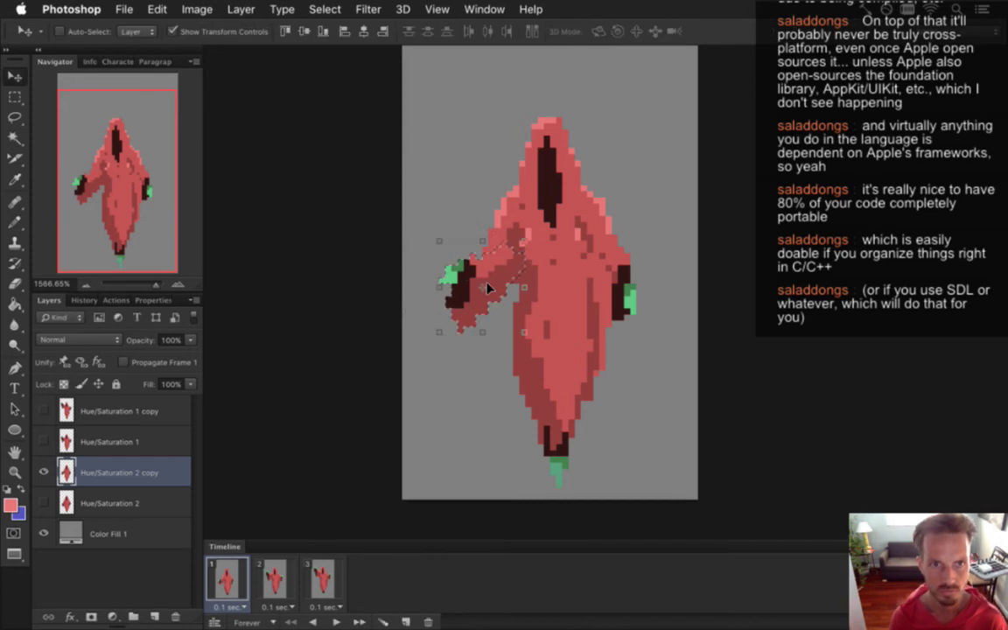
Retouch the rotated hand with colours sampled near the arm and hand, ending on dark brown.
key(m)
key(ctrl+d)
key(i)
click(461, 219)
key(b)
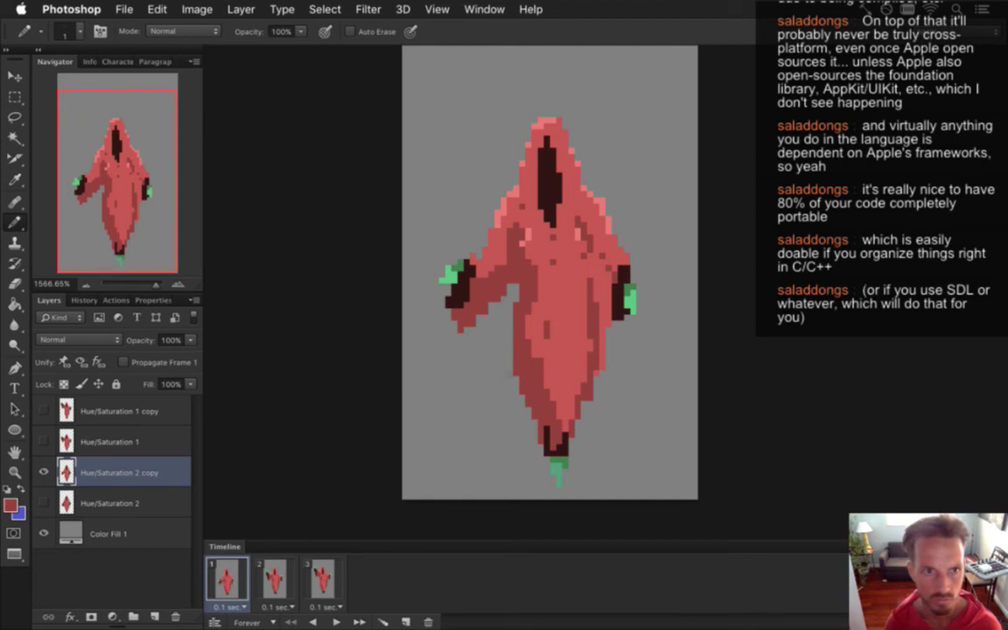
key(i)
click(446, 267)
key(b)
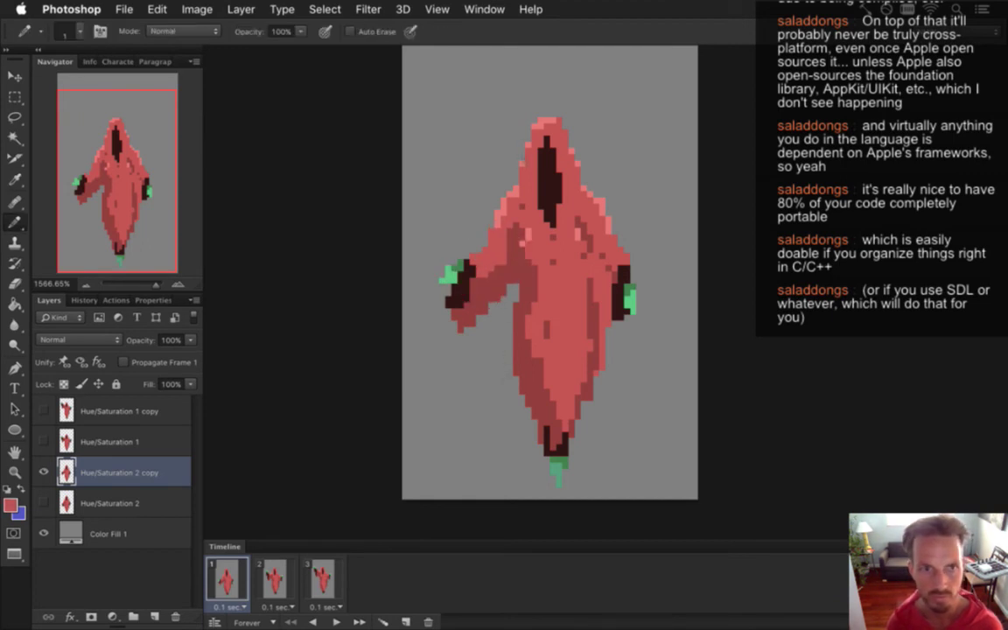
key(i)
click(457, 305)
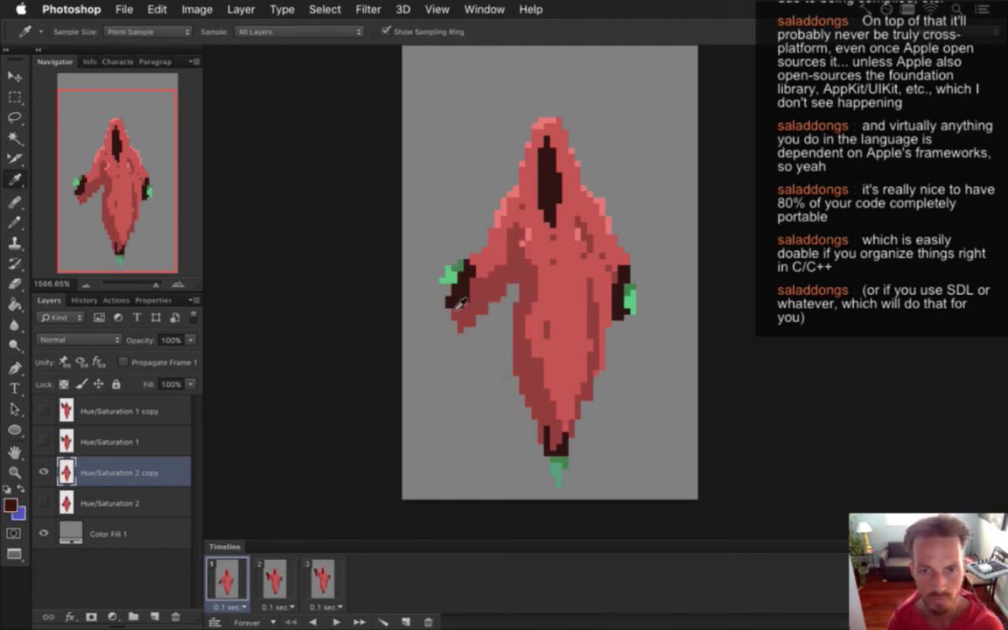
key(b)
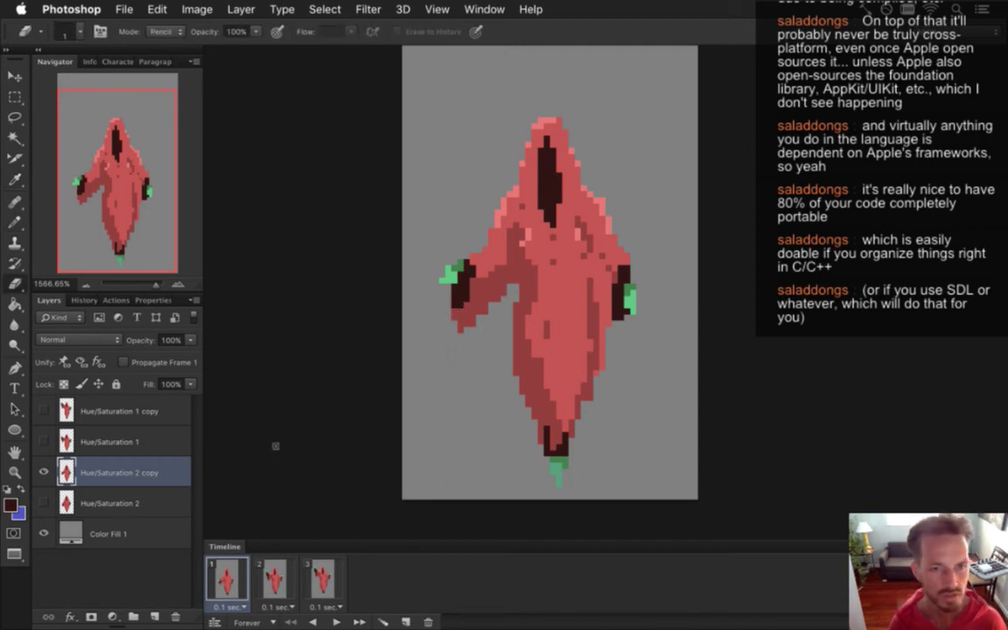
click(482, 9)
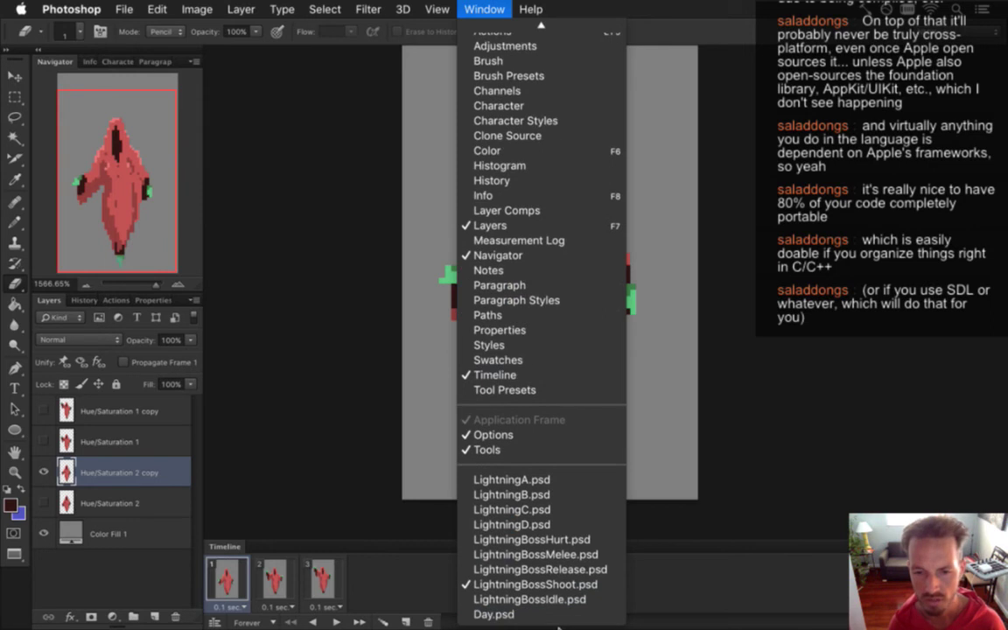
Sample the dark navy shading in LightningBossIdle.psd, then switch back to LightningBossShoot.psd.
click(530, 600)
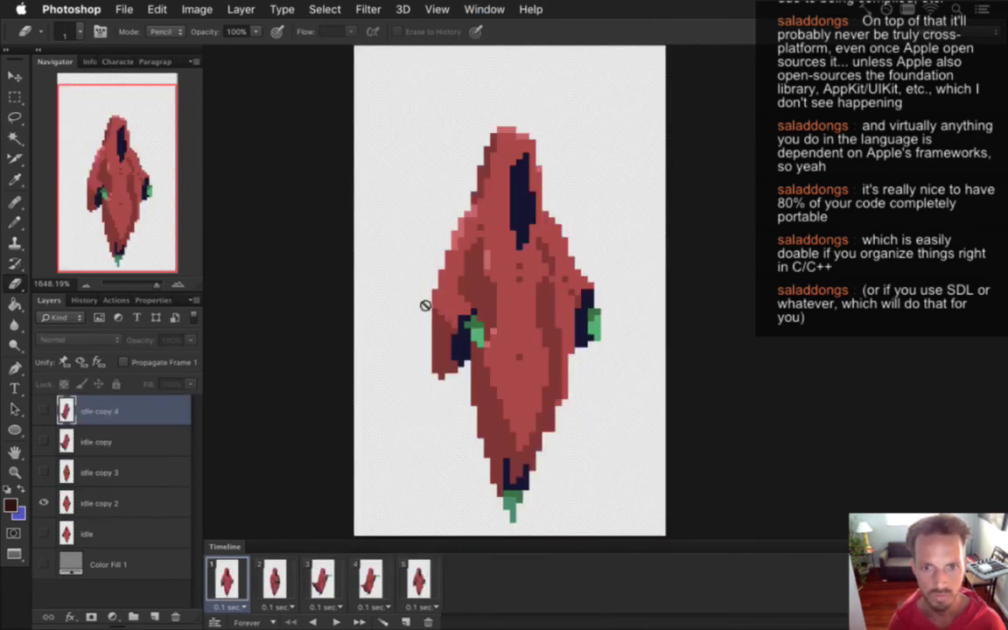
key(i)
click(468, 346)
click(484, 8)
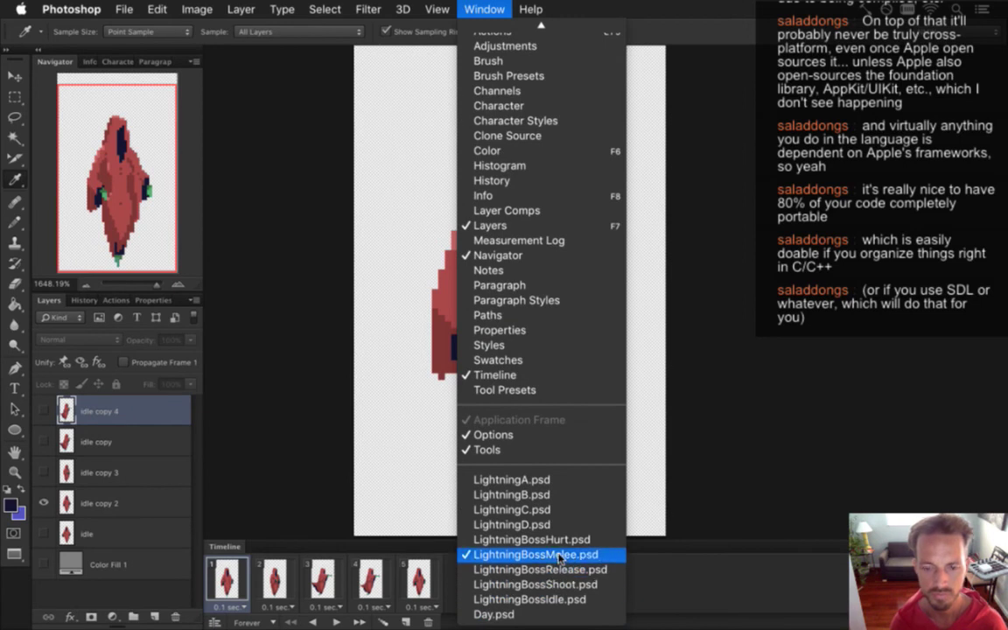
click(535, 585)
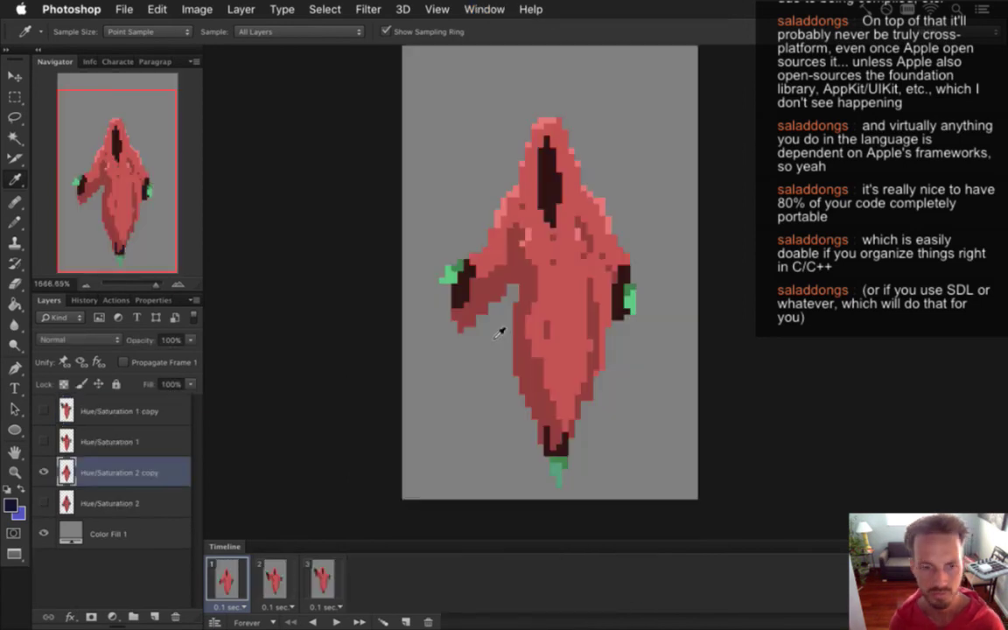
With the Paint Bucket, fill frame 1's dark eye, both hands and feet with navy.
key(g)
click(462, 278)
click(549, 168)
click(624, 265)
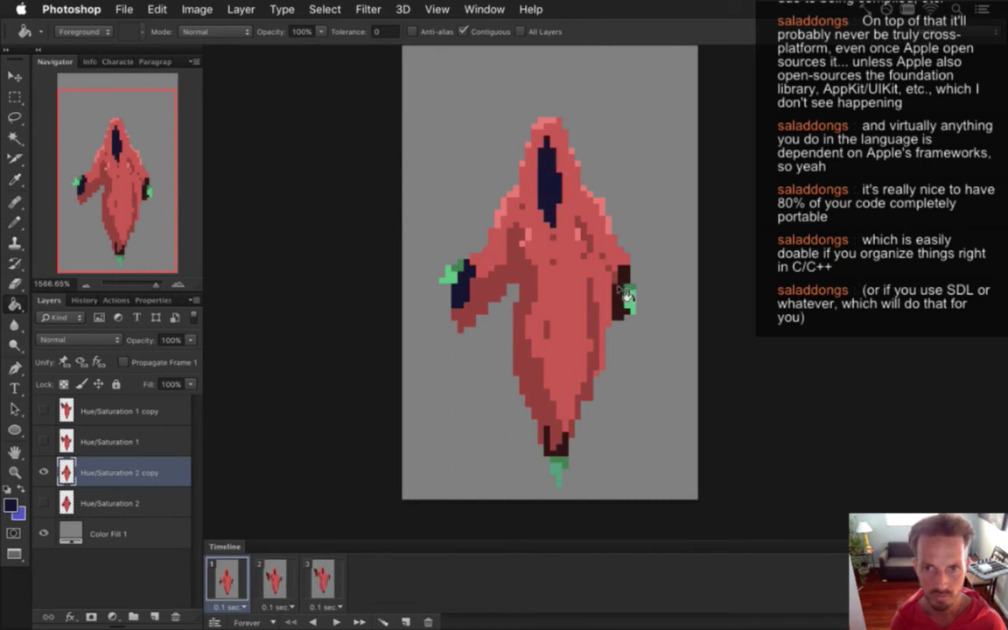
click(564, 444)
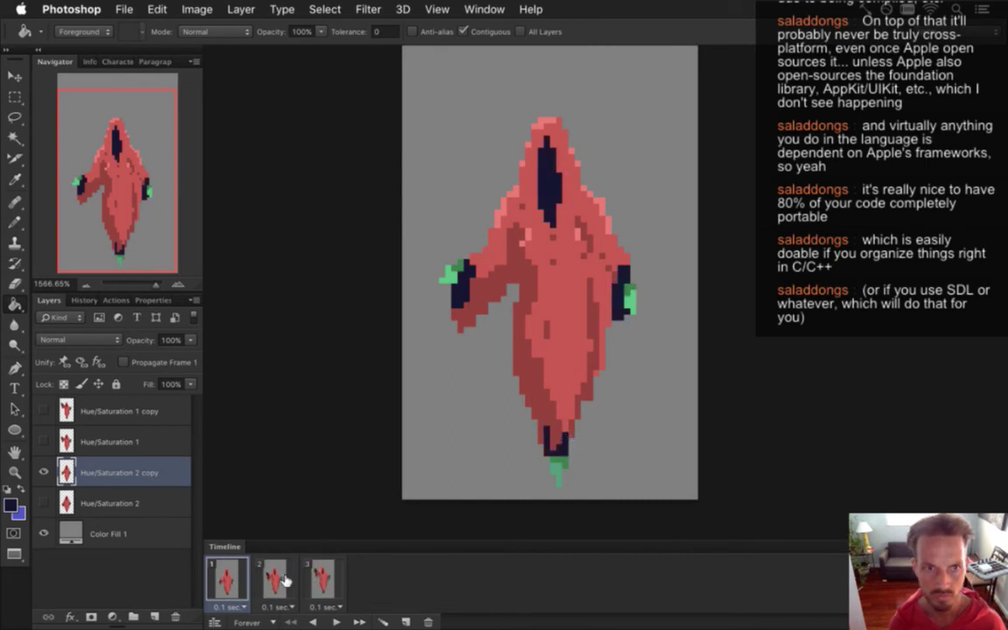
On frame 2's Hue/Saturation 1 layer, fill the hands, eye and feet navy.
click(255, 571)
click(110, 442)
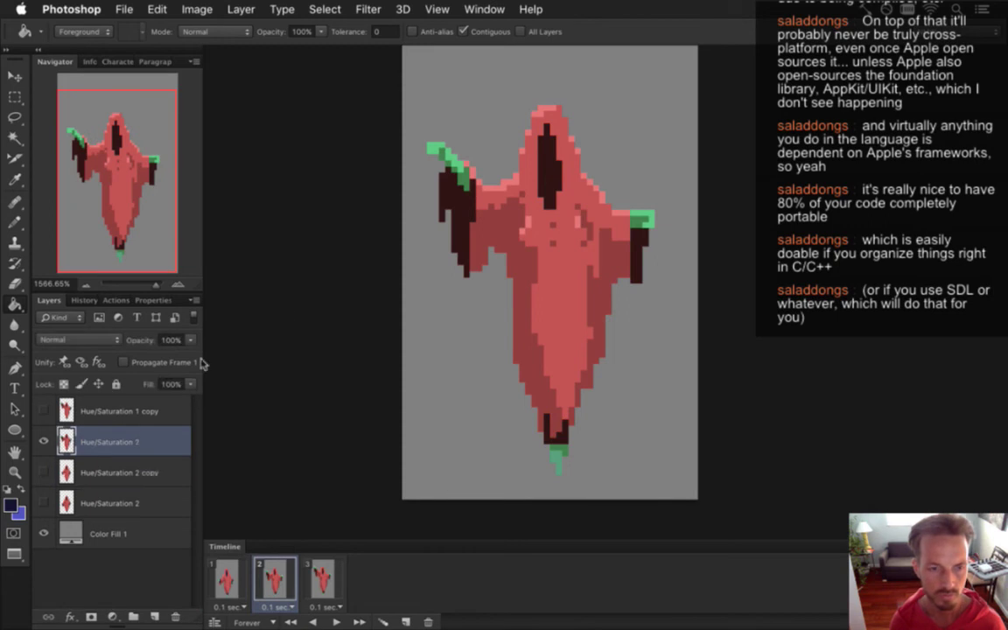
click(450, 210)
click(550, 167)
click(645, 241)
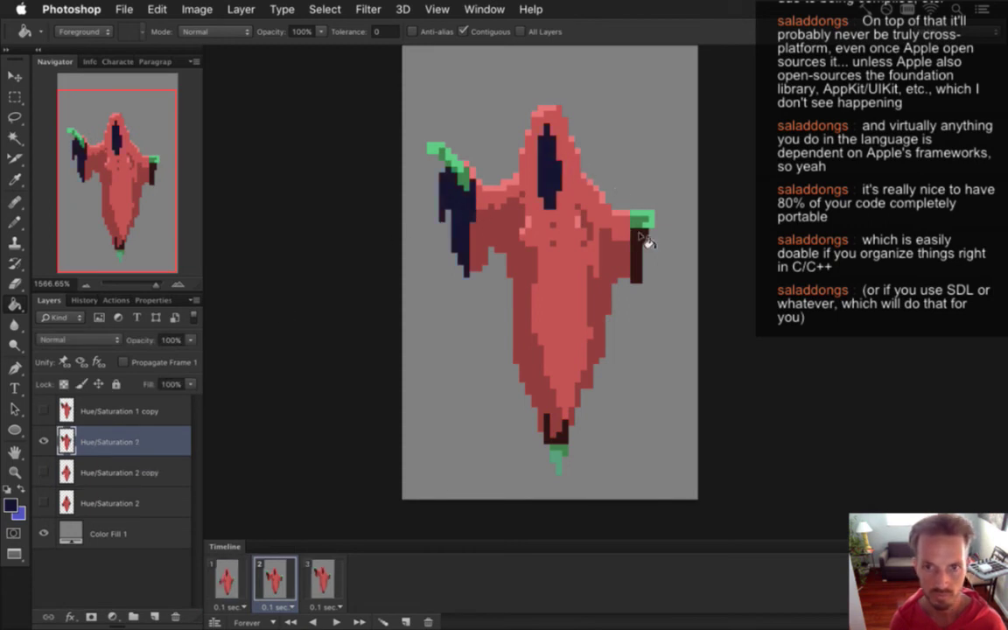
click(565, 433)
On frame 3's Hue/Saturation 1 copy layer, fill the hands, eye and feet navy.
click(322, 579)
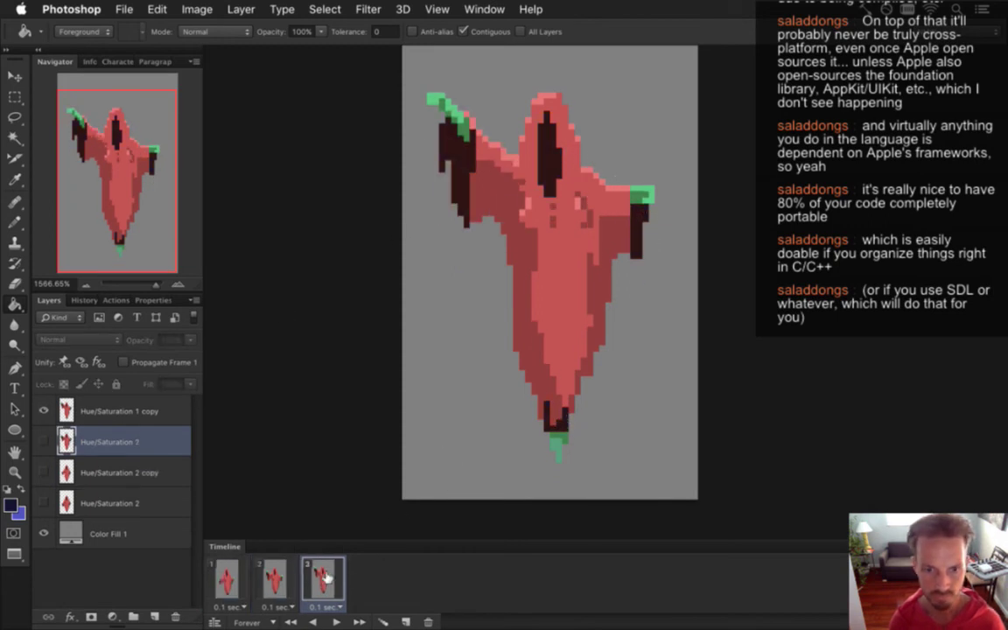
click(113, 412)
click(468, 156)
click(551, 156)
click(648, 241)
click(571, 422)
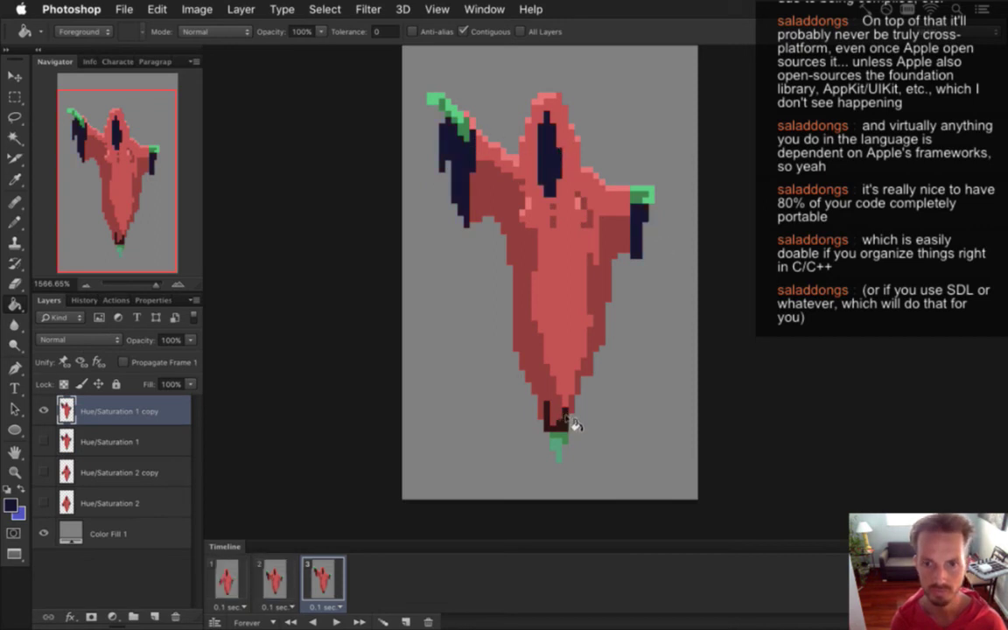
Back on frame 1, show the Hue/Saturation 2 layer and fill both hands navy.
click(225, 579)
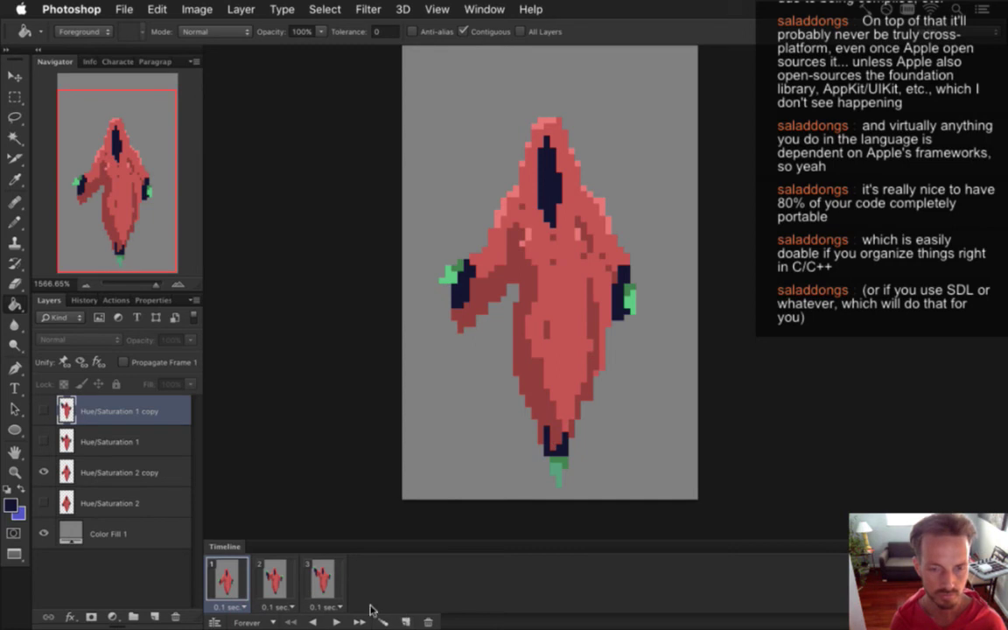
click(46, 472)
click(45, 503)
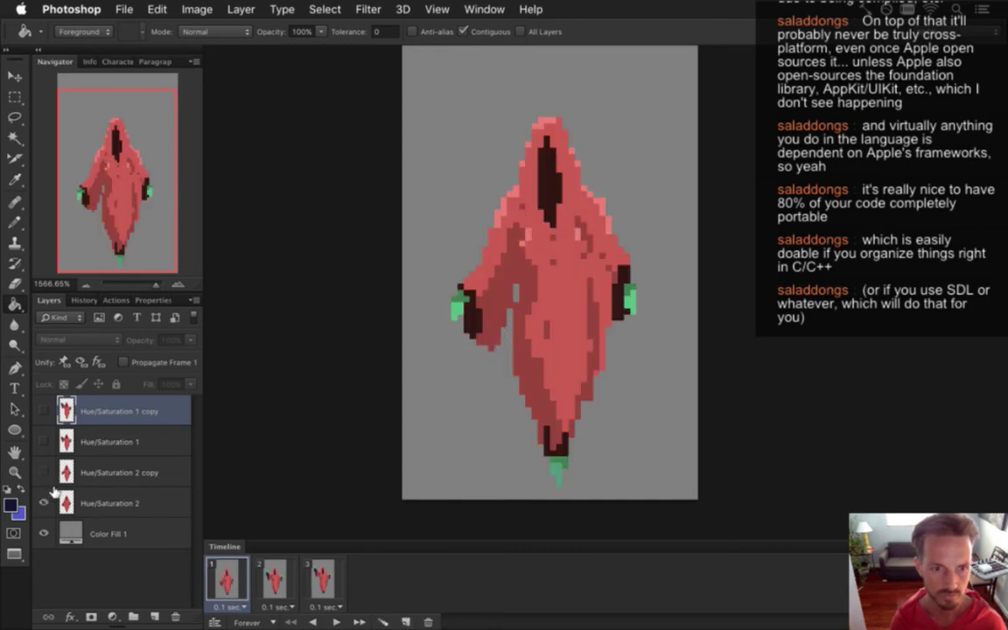
click(96, 503)
click(624, 288)
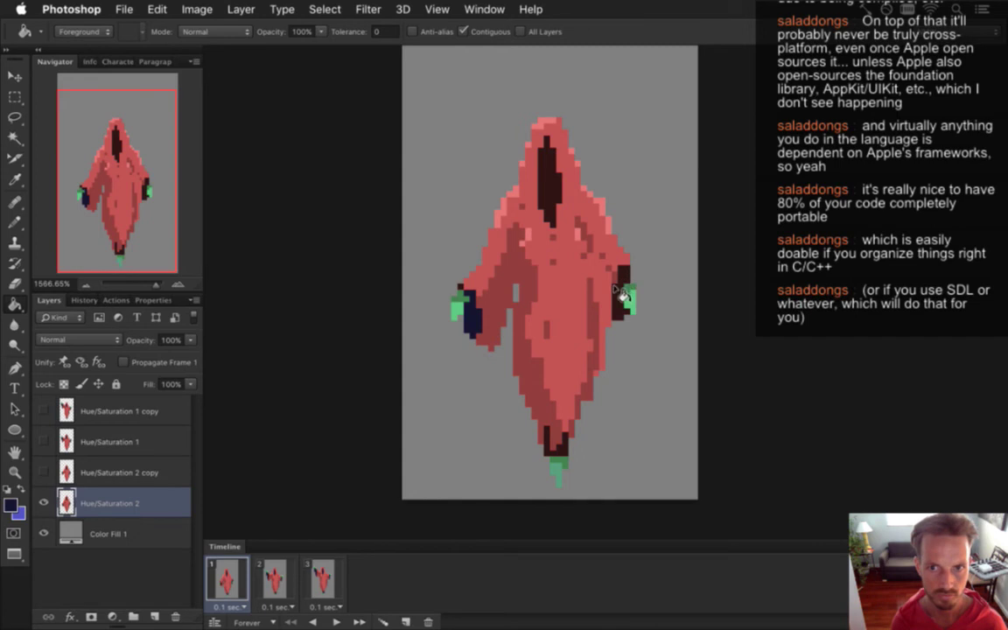
click(549, 175)
Save the document with the Hue/Saturation 2 copy layer visible again instead of Hue/Saturation 2.
key(super+s)
click(44, 503)
click(44, 473)
key(super+s)
click(483, 9)
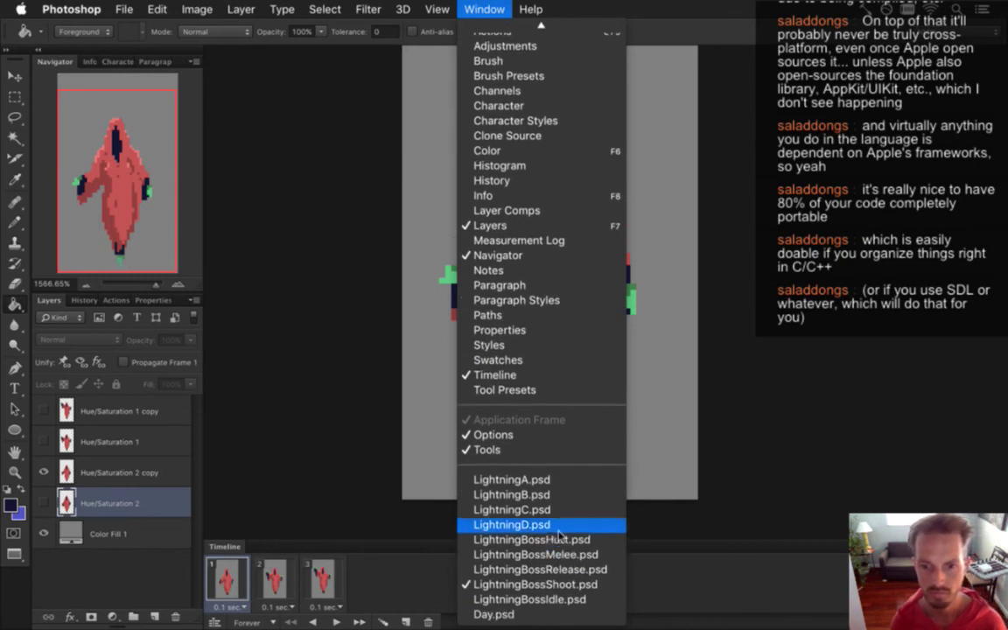
Look over the LightningBossHurt.psd animation document.
click(542, 540)
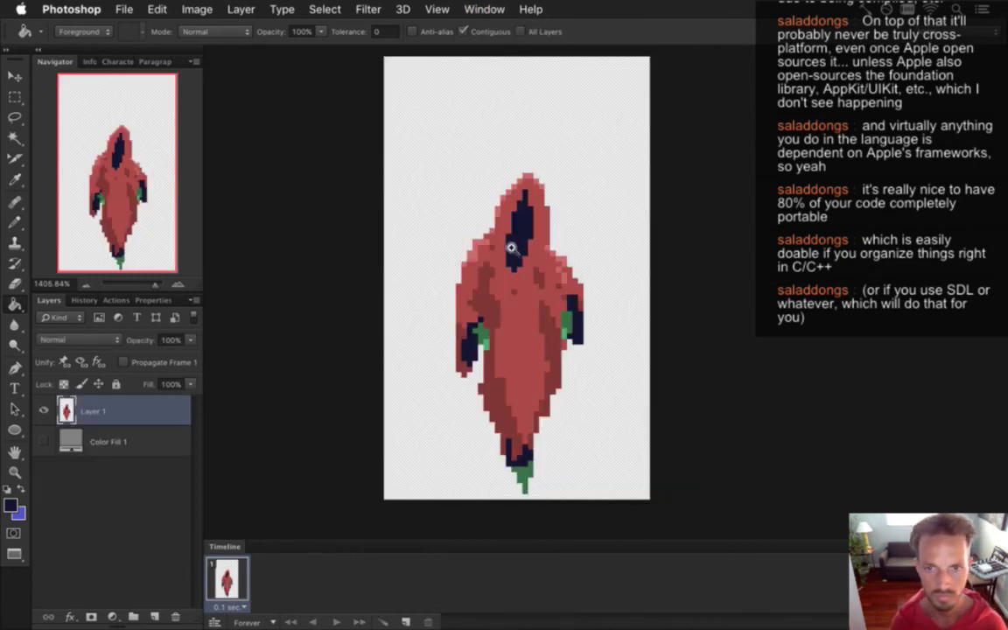
scroll(506, 251, up, 3)
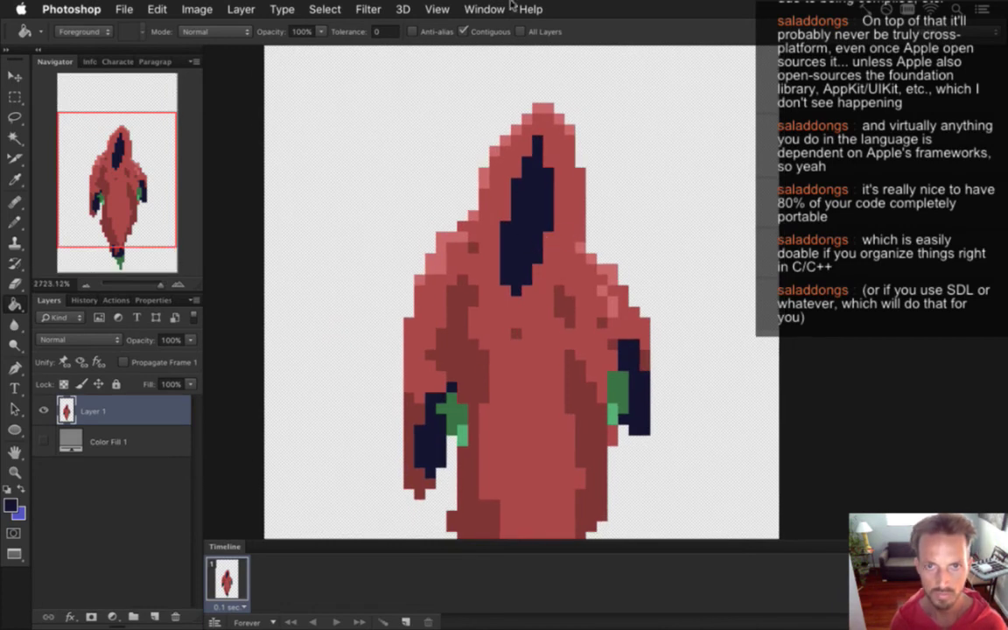
click(484, 9)
click(373, 308)
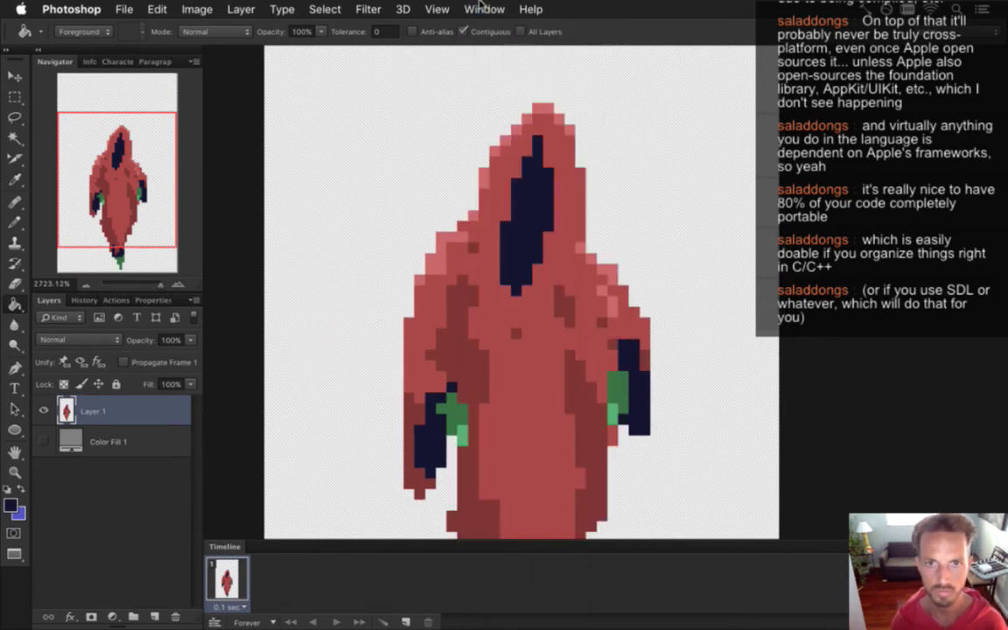
Switch to LightningBossMelee.psd and compare its frames 1 and 2.
click(481, 9)
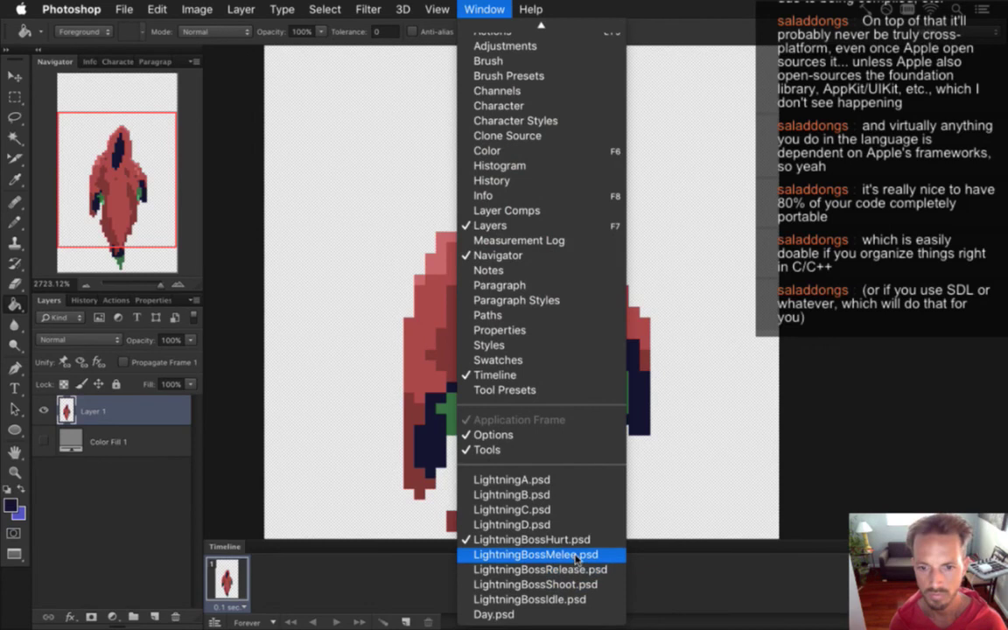
click(575, 557)
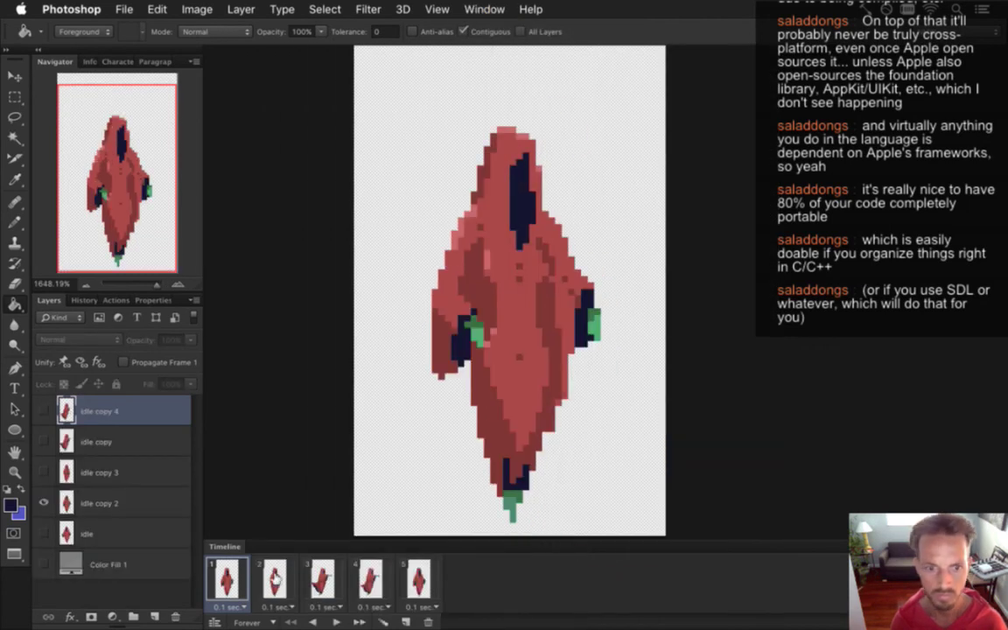
click(273, 573)
click(227, 573)
click(269, 567)
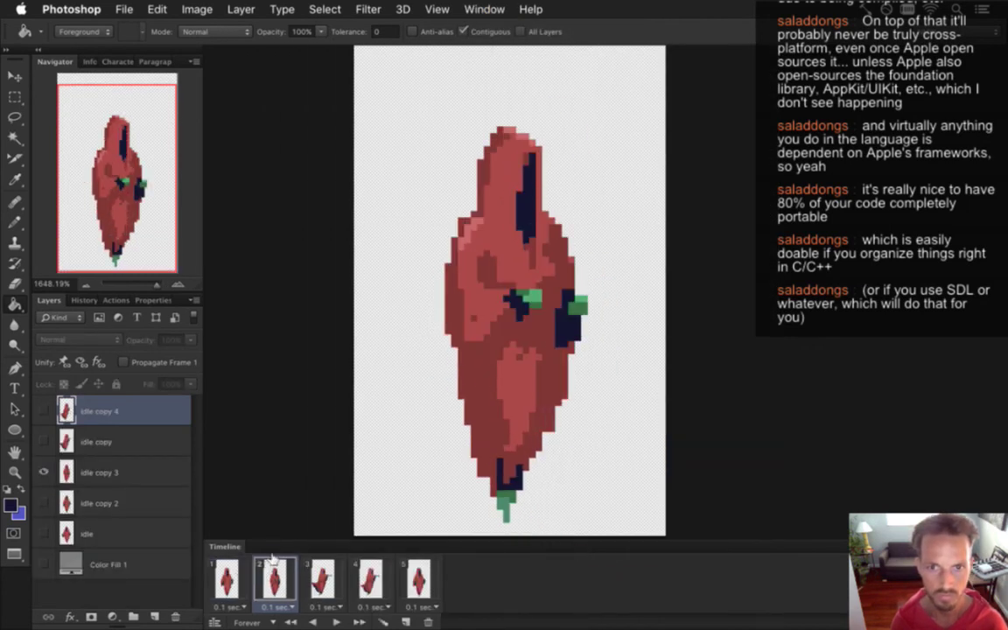
View LightningBossRelease.psd, then return to LightningBossShoot.psd.
click(484, 8)
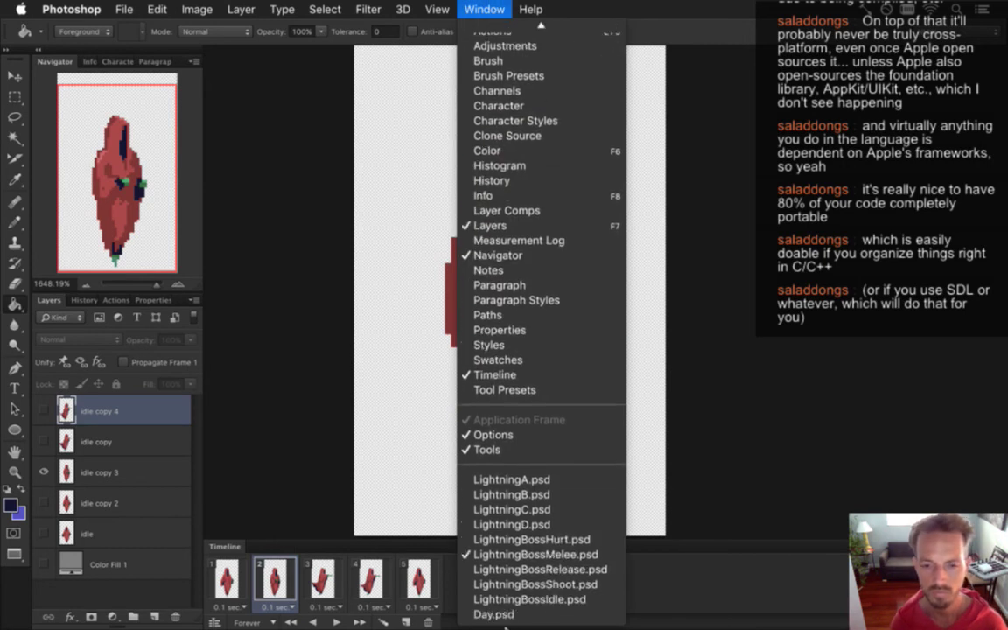
click(525, 569)
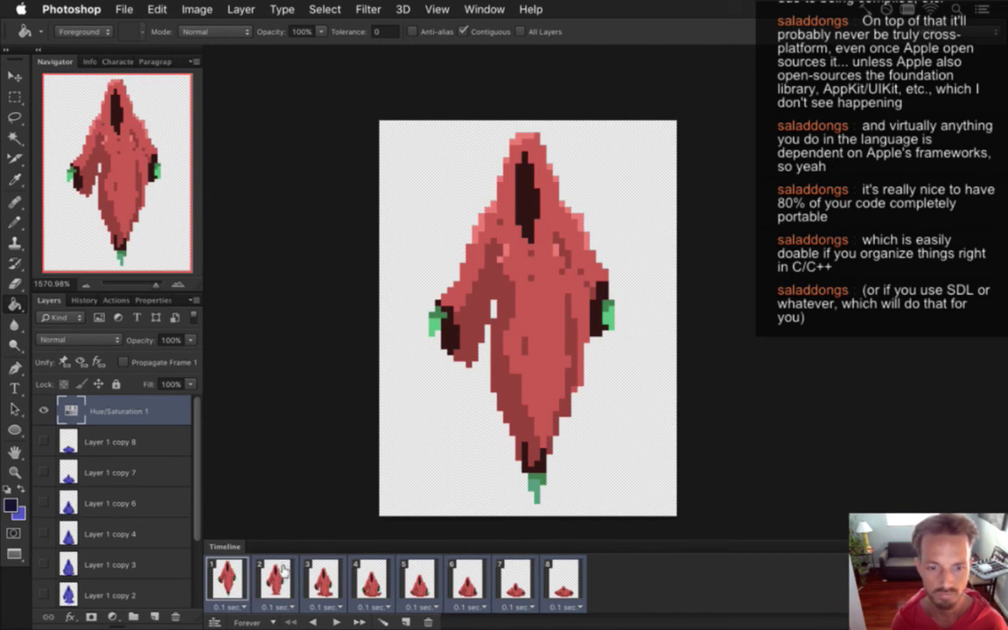
click(484, 9)
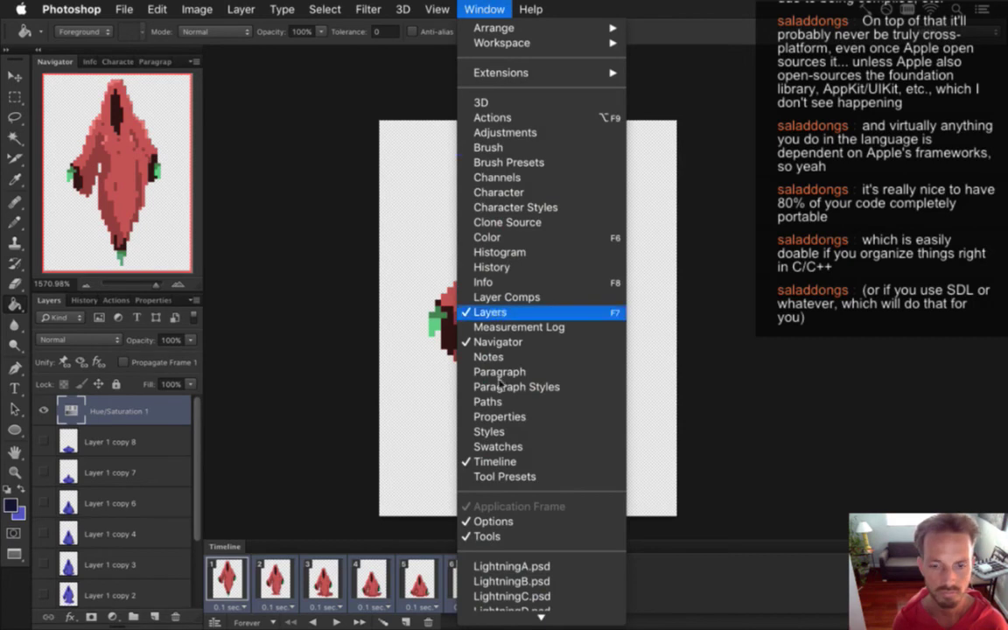
click(539, 584)
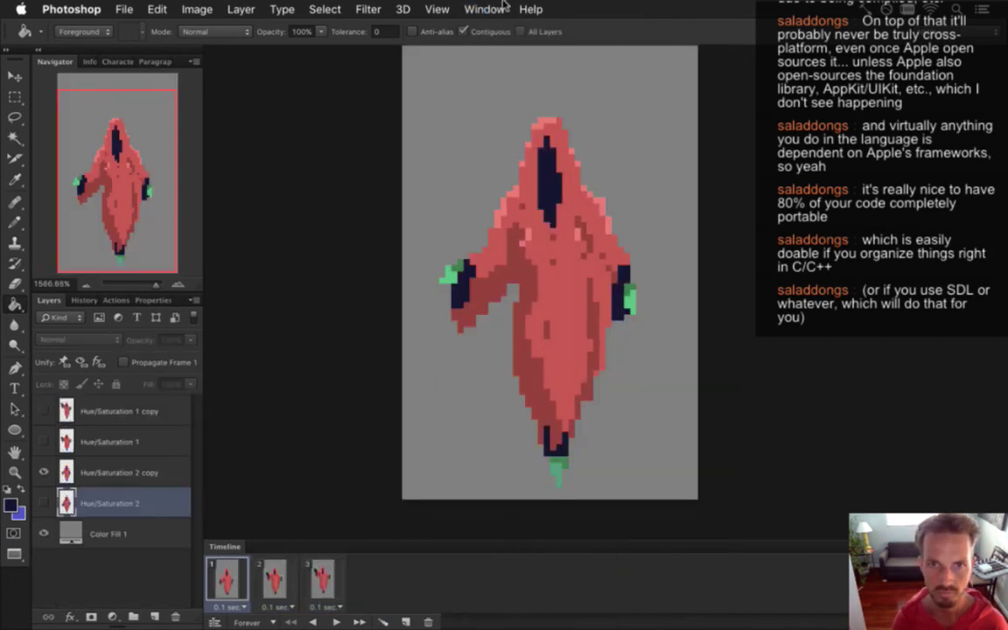
Flip through frames 1–3 of the shoot animation to review the poses.
click(461, 8)
click(356, 272)
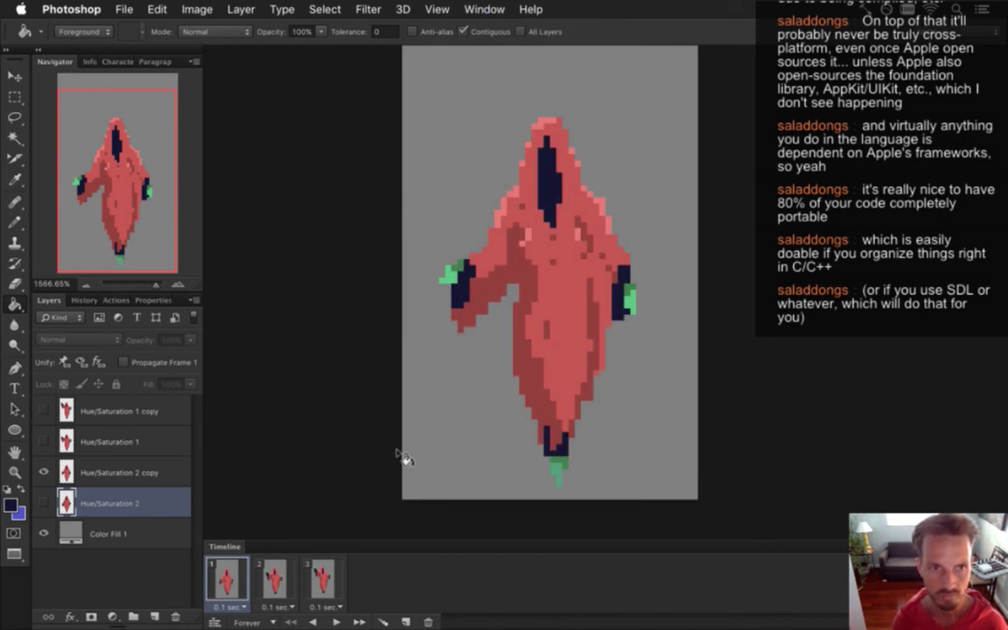
click(273, 569)
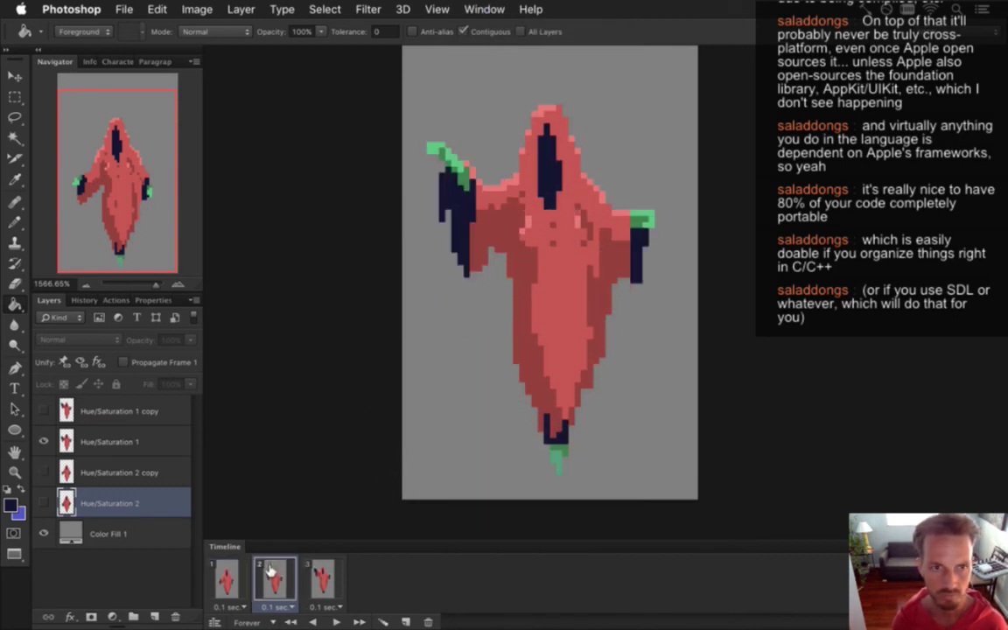
click(226, 577)
click(275, 577)
click(321, 578)
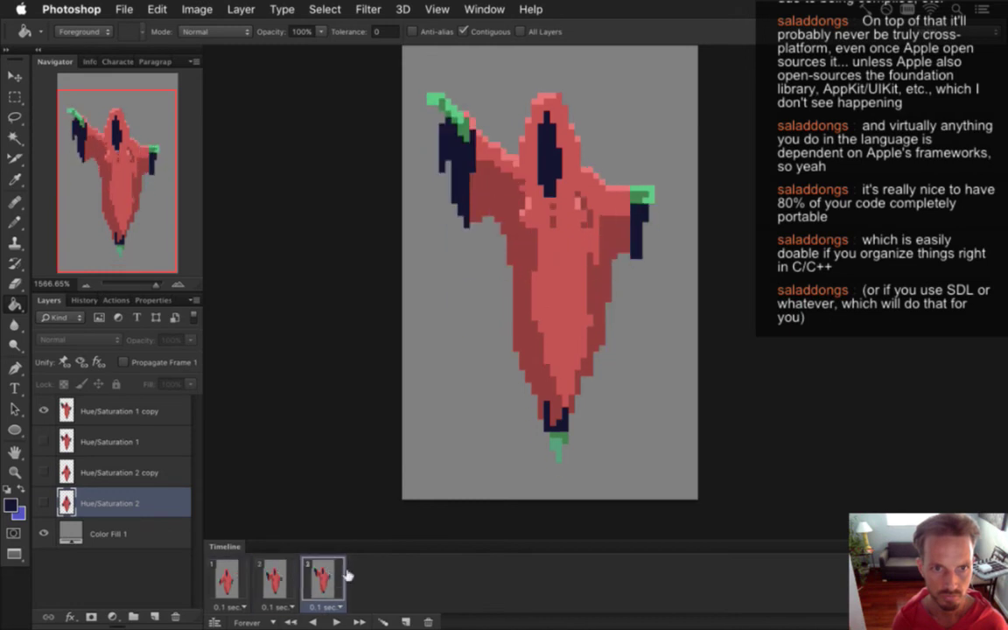
click(275, 577)
click(226, 577)
click(274, 577)
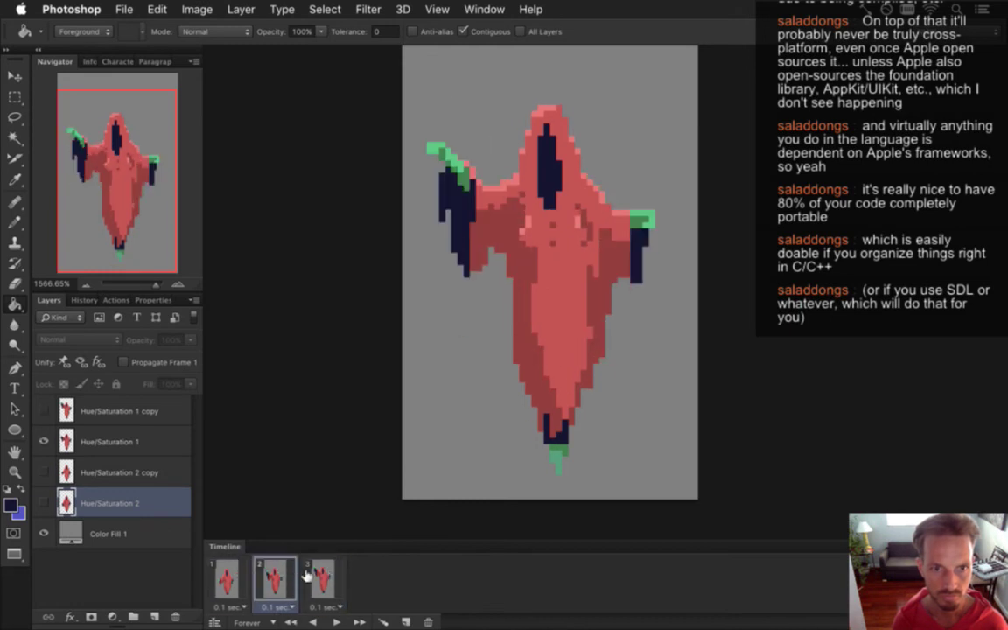
Duplicate frame 3 as a fourth frame and set frame 3's delay to 0.2 sec.
drag(321, 575, 398, 590)
click(321, 584)
click(323, 606)
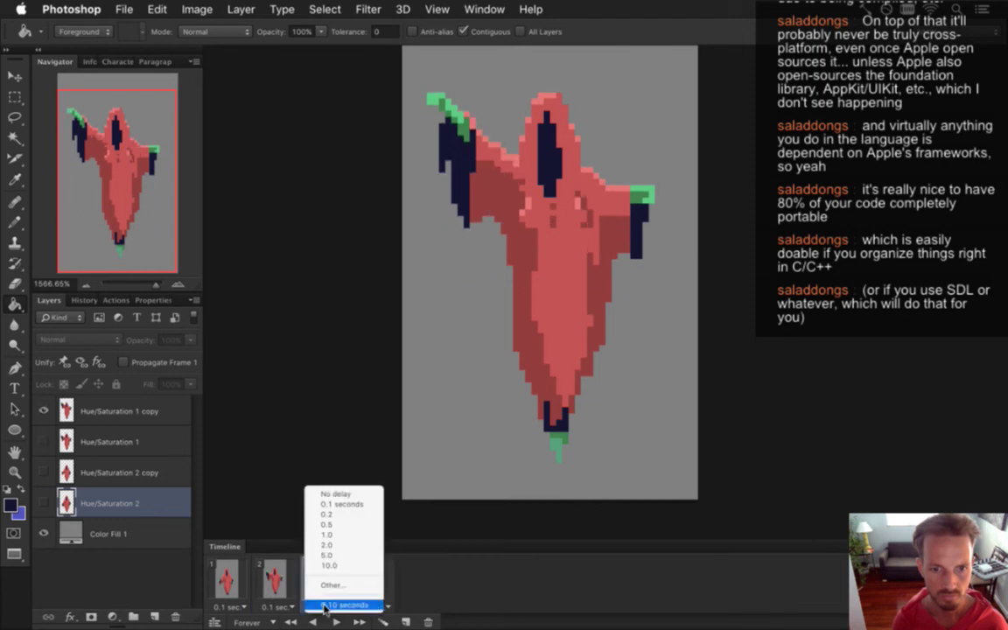
click(342, 514)
Step through all four frames and play the animation preview.
click(226, 577)
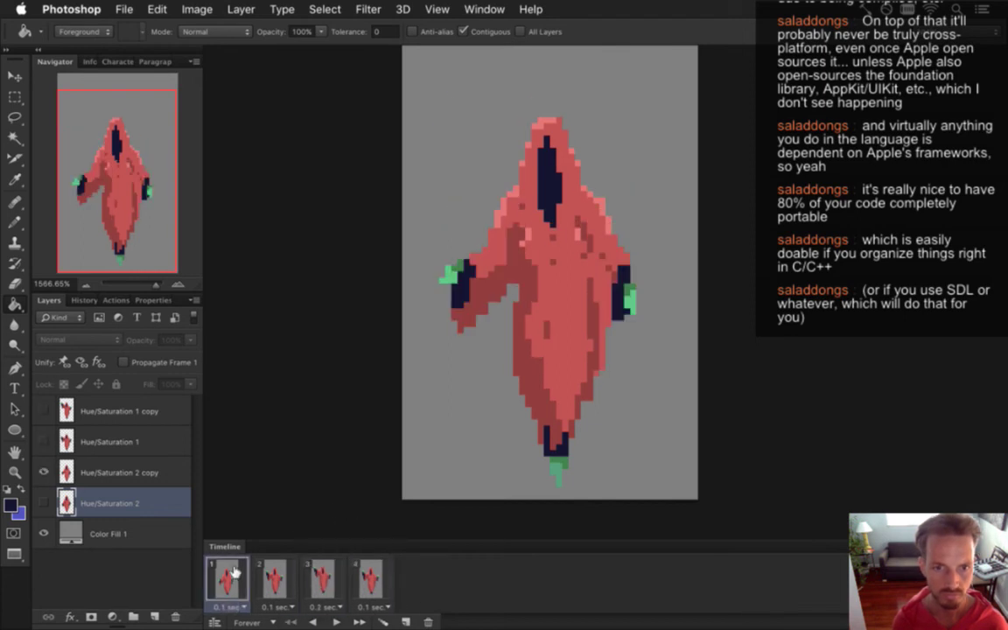
click(274, 578)
click(226, 577)
click(274, 578)
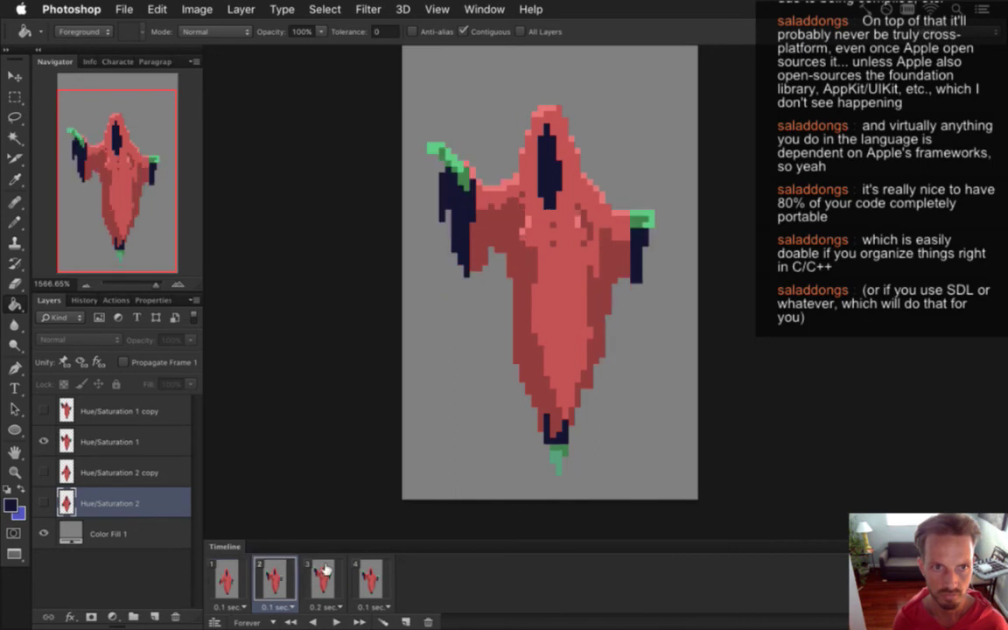
click(322, 577)
click(370, 576)
key(space)
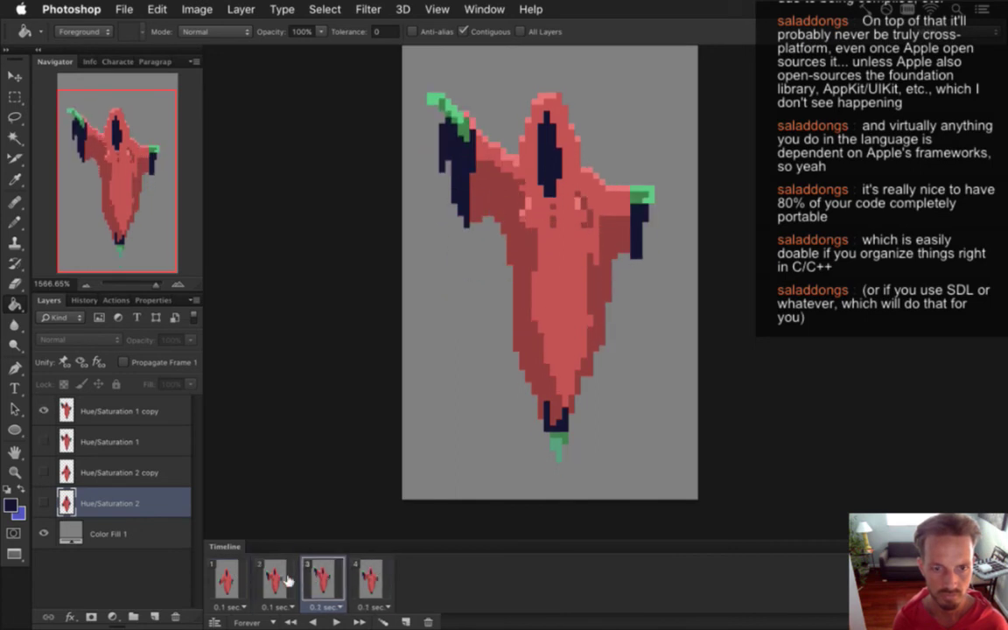
click(287, 582)
click(323, 573)
click(96, 411)
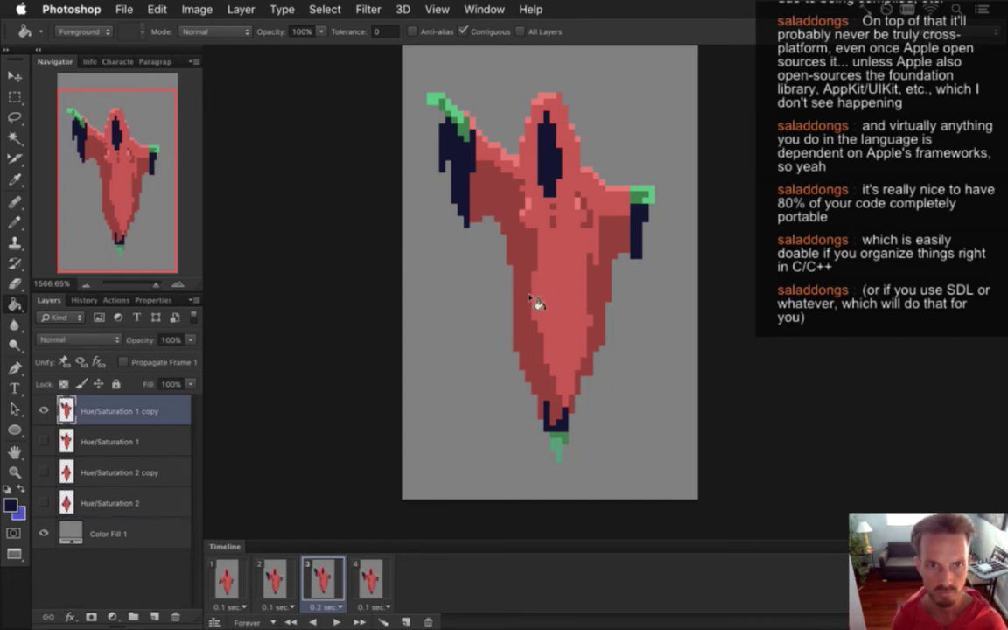
Pick red with the Pencil and flip between frames 2, 3 and 4.
alt+click(540, 280)
key(b)
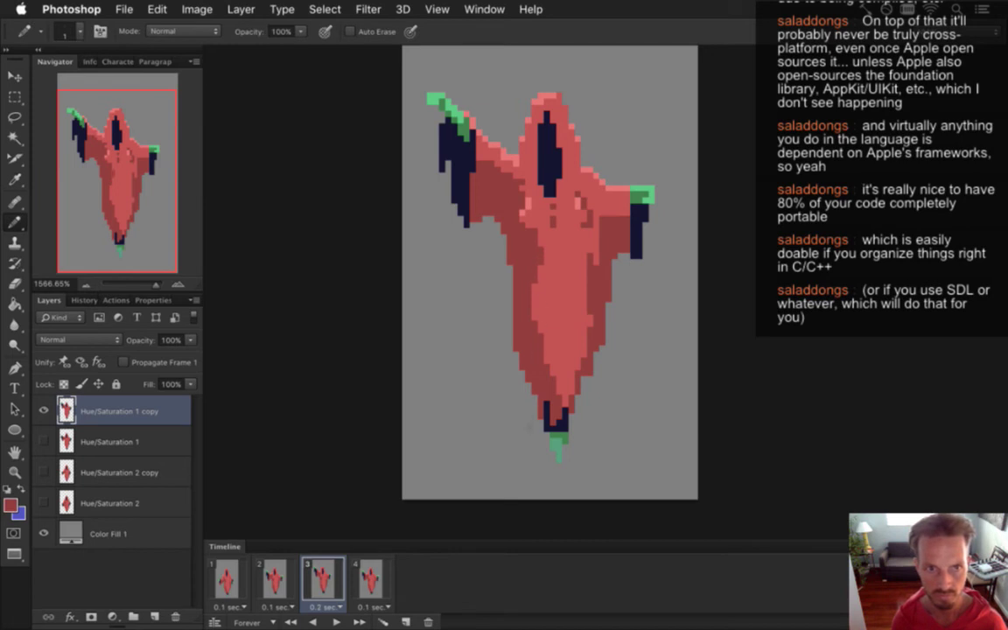
click(368, 579)
click(322, 579)
click(286, 570)
click(322, 578)
click(368, 577)
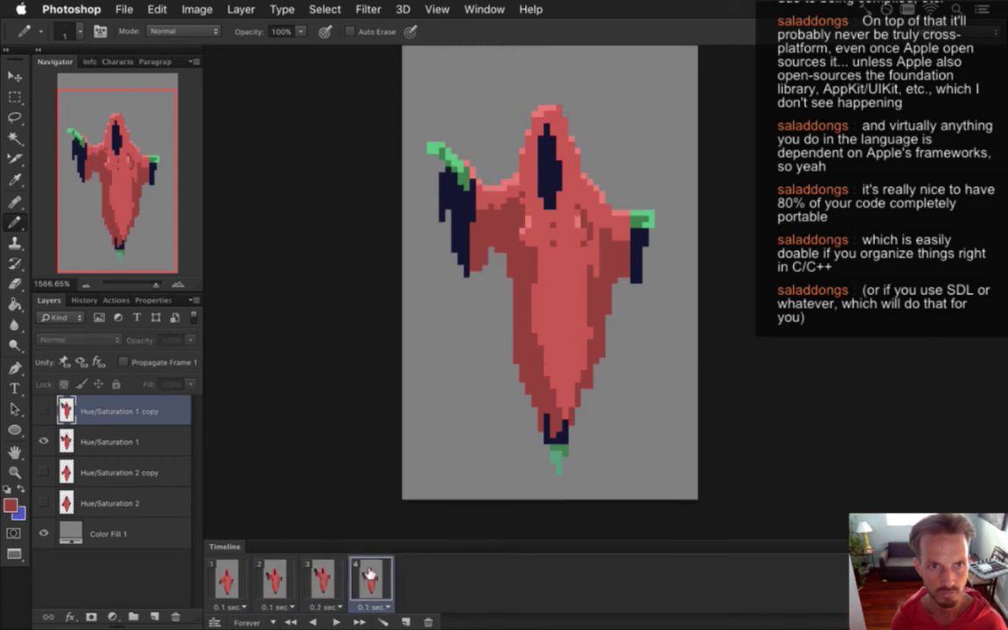
click(338, 568)
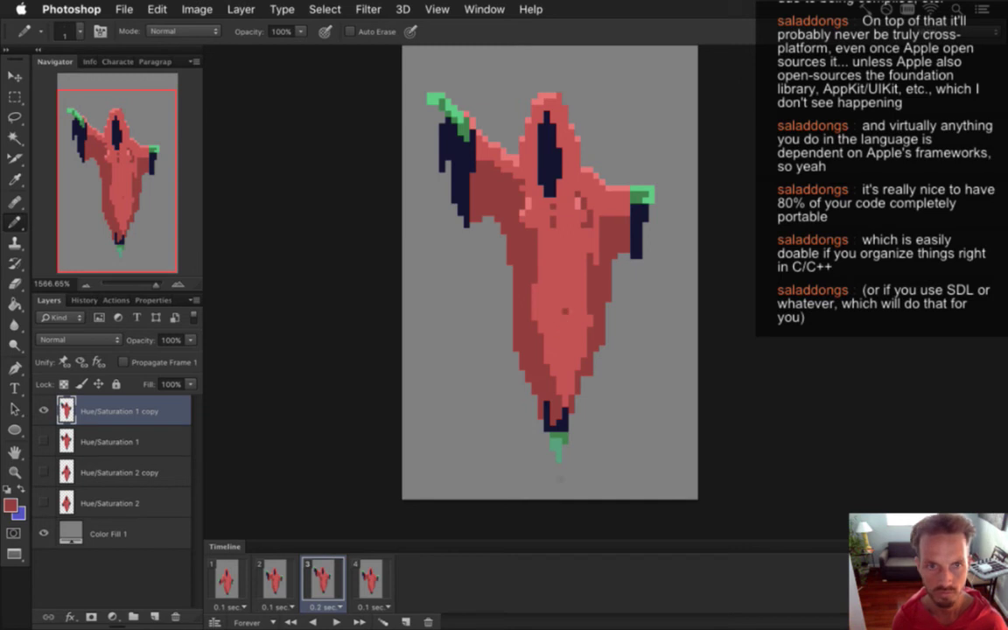
click(366, 580)
click(313, 570)
click(278, 577)
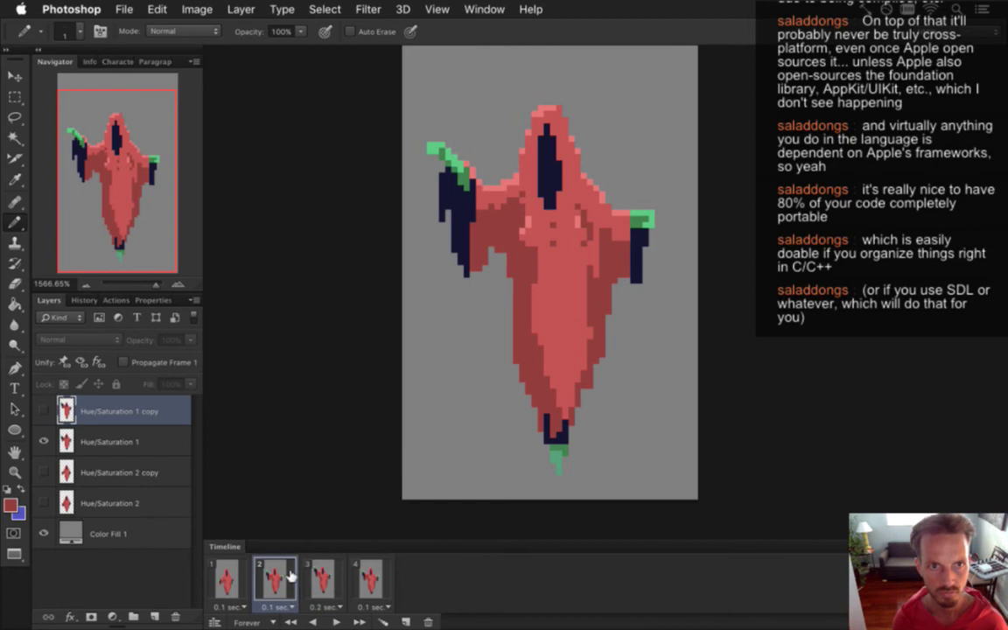
With the Hue/Saturation 1 layer selected, compare the frame 2 and frame 3 poses.
click(110, 435)
click(312, 574)
click(295, 575)
click(312, 575)
click(296, 576)
click(309, 575)
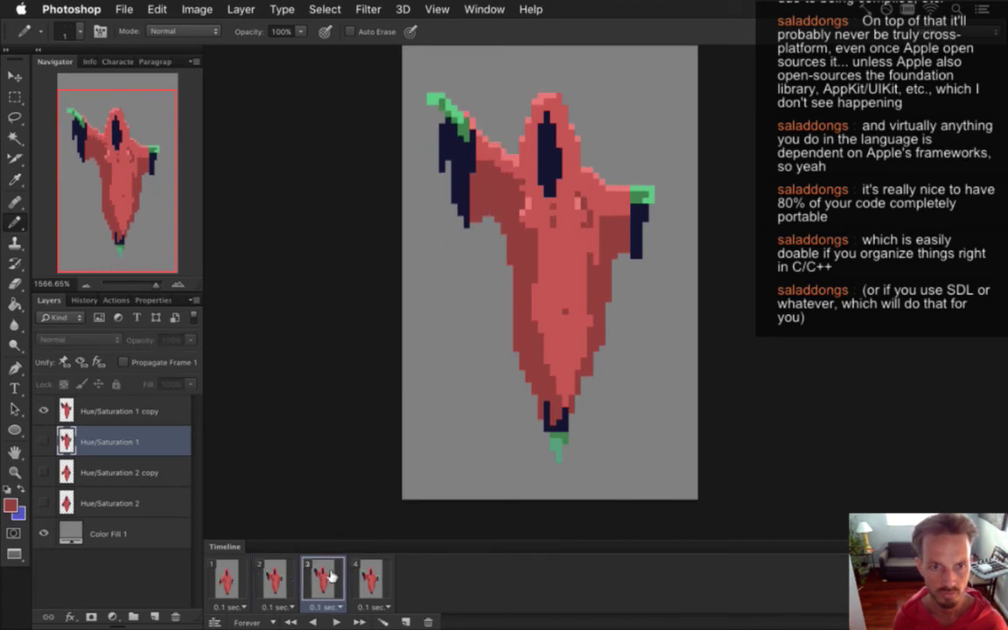
click(295, 575)
click(320, 577)
click(292, 580)
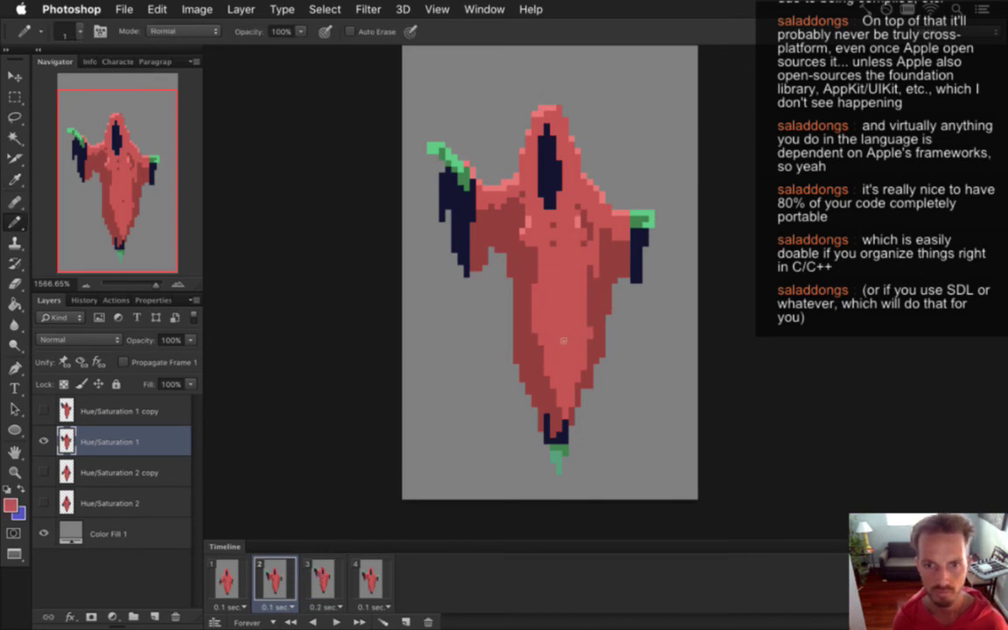
click(239, 574)
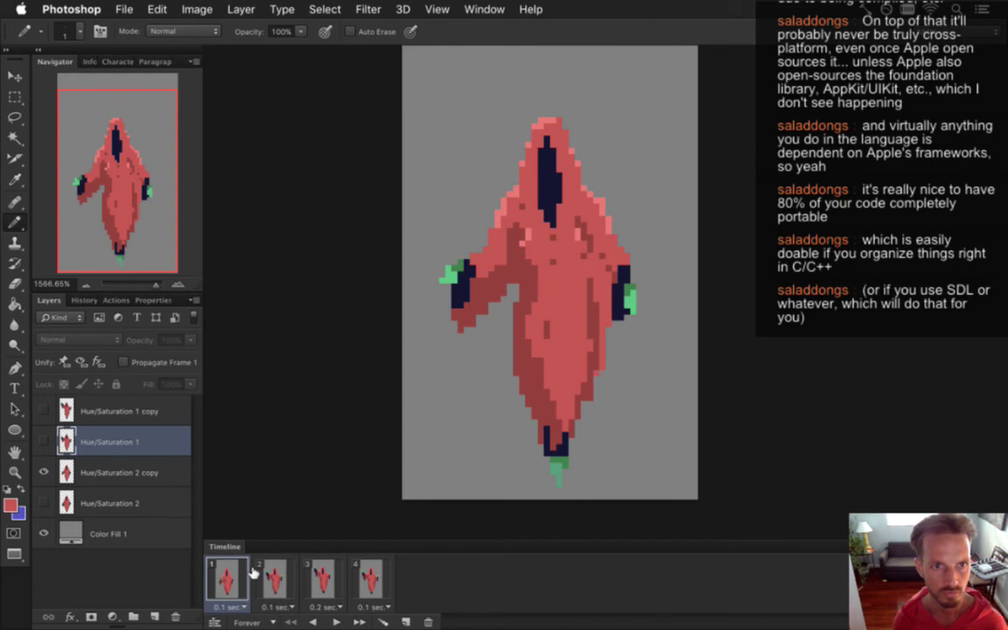
On the Hue/Saturation 2 copy layer, sample the robe colour and step through frames 1–3.
click(529, 317)
click(613, 239)
click(157, 473)
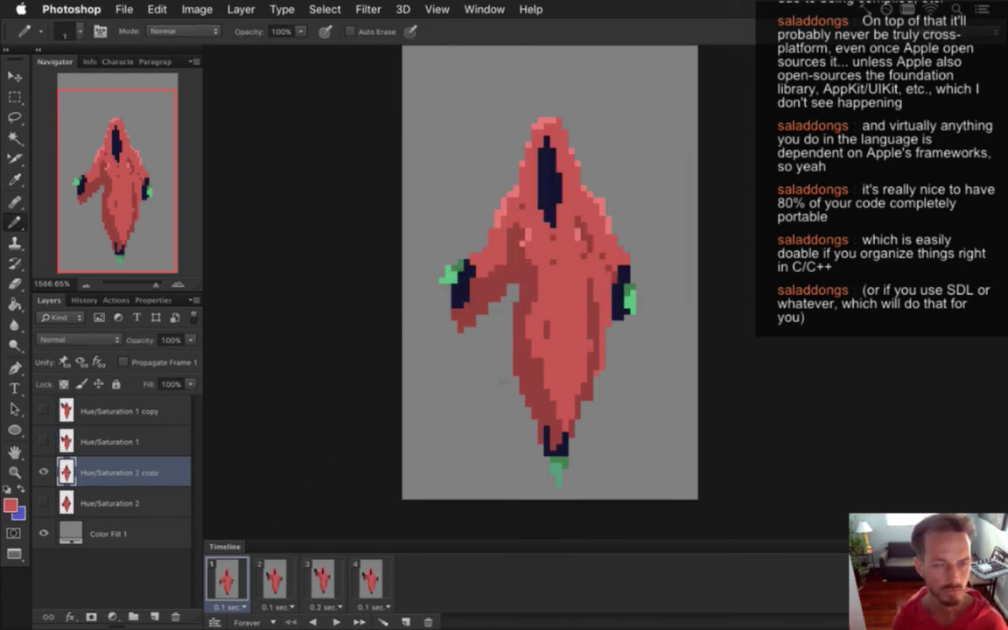
alt+click(549, 373)
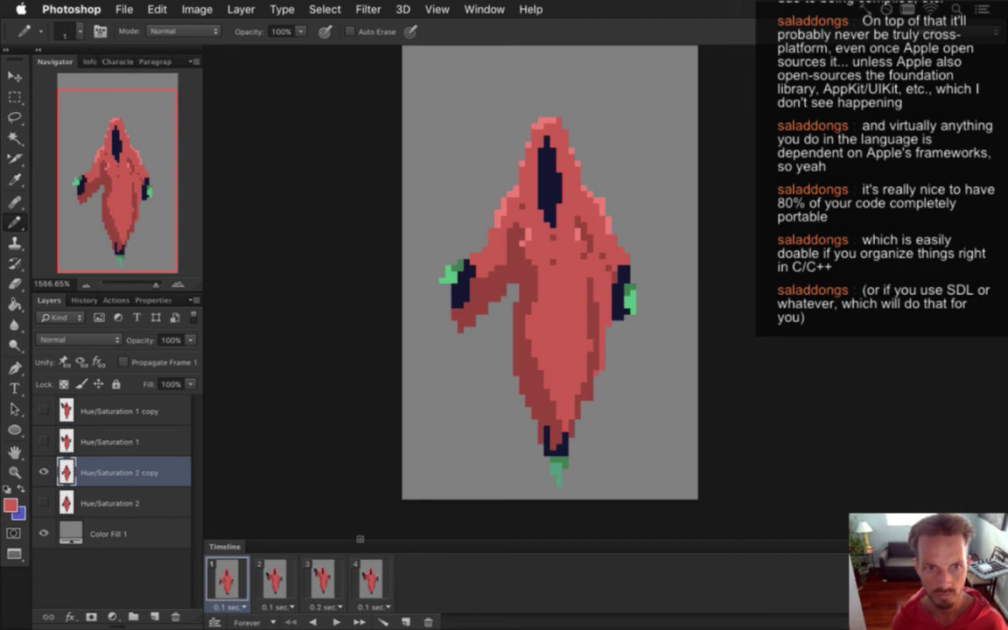
click(278, 580)
click(320, 580)
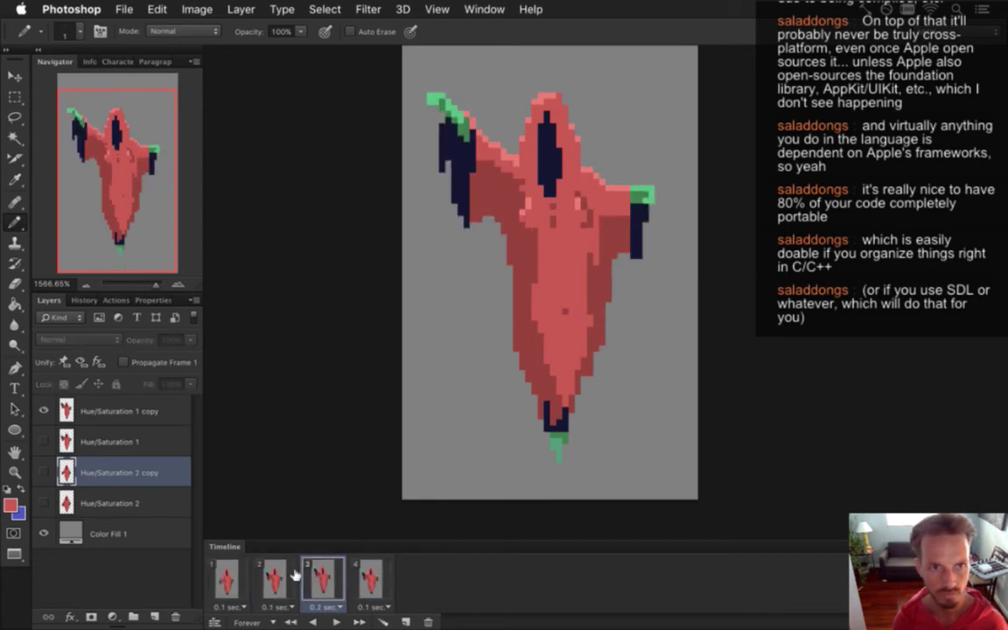
click(274, 580)
click(229, 580)
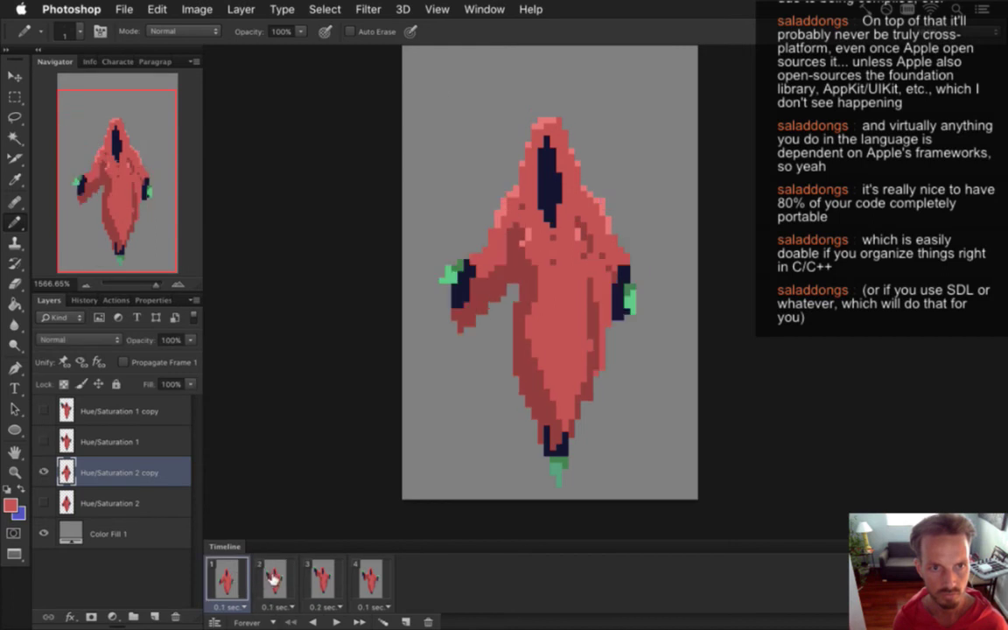
click(274, 577)
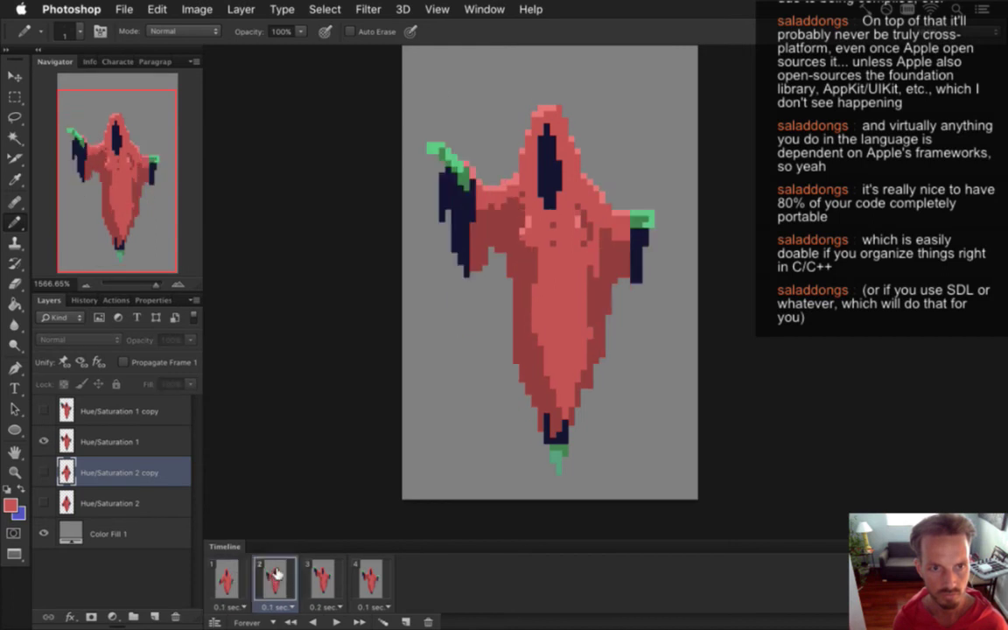
Select the Hue/Saturation 1 layer and compare frames 2 and 3.
click(122, 441)
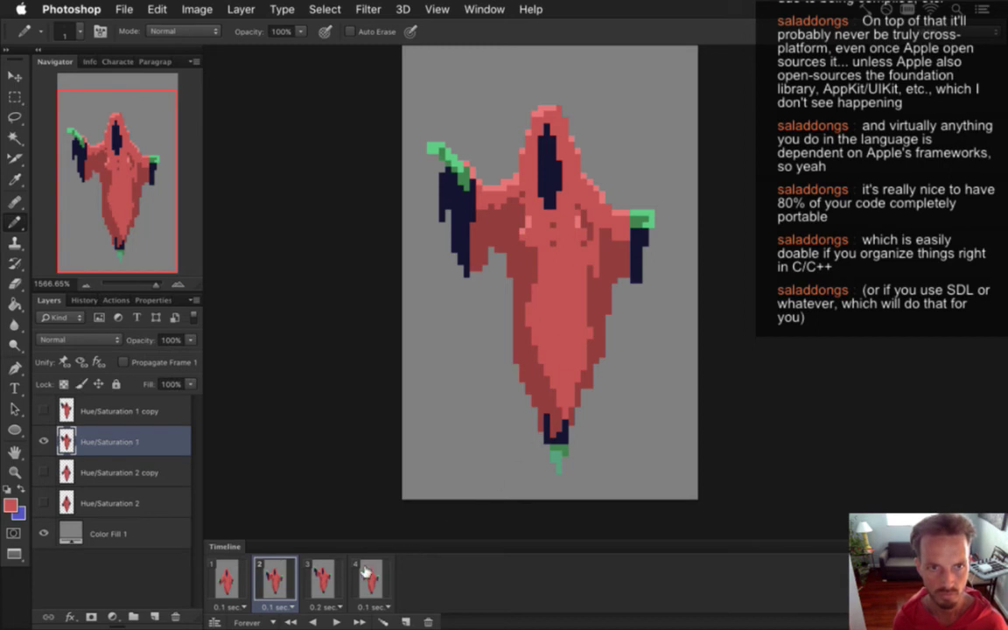
click(322, 580)
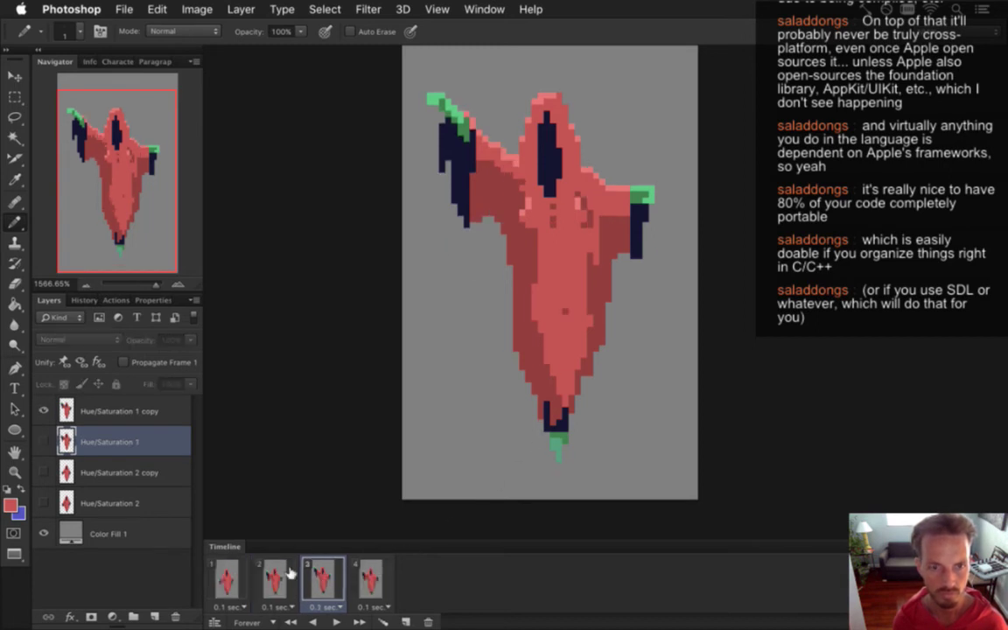
click(283, 570)
click(328, 565)
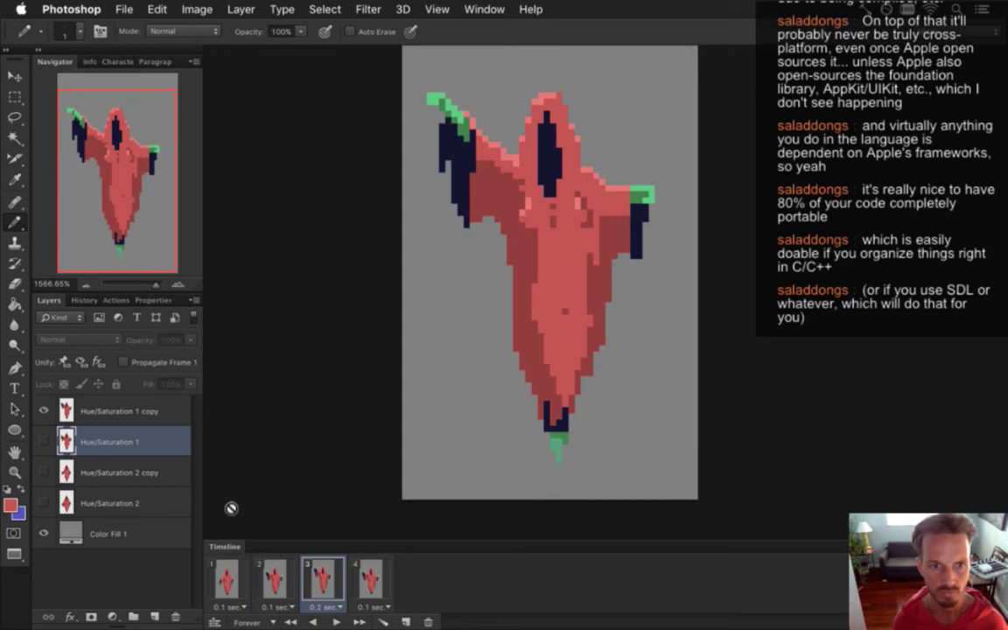
On the Hue/Saturation 1 copy layer, step back and forth through all four frames.
click(167, 413)
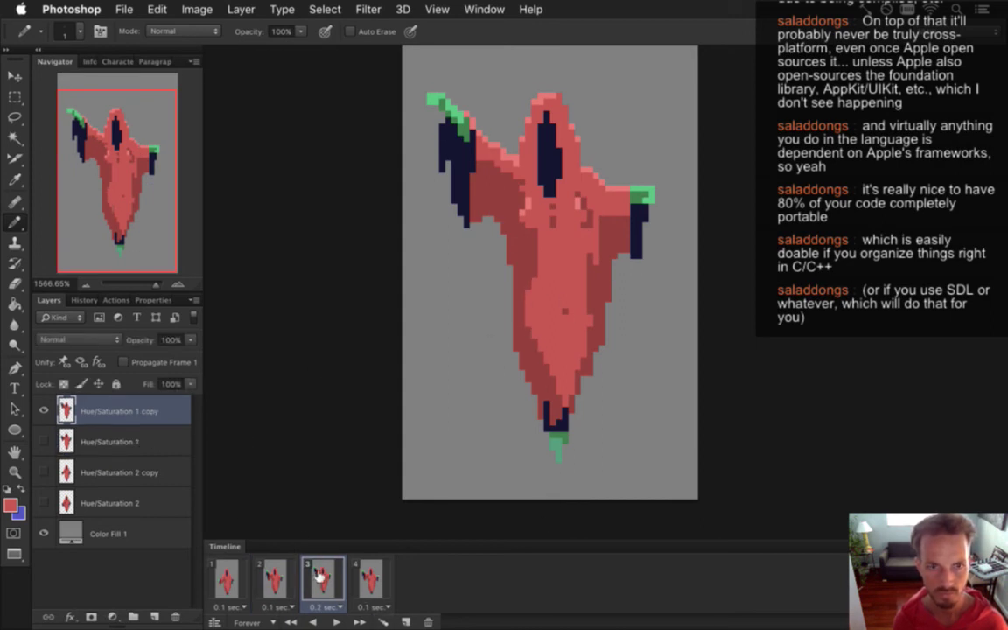
click(273, 573)
click(322, 576)
click(374, 576)
click(320, 579)
click(271, 580)
click(243, 573)
click(268, 574)
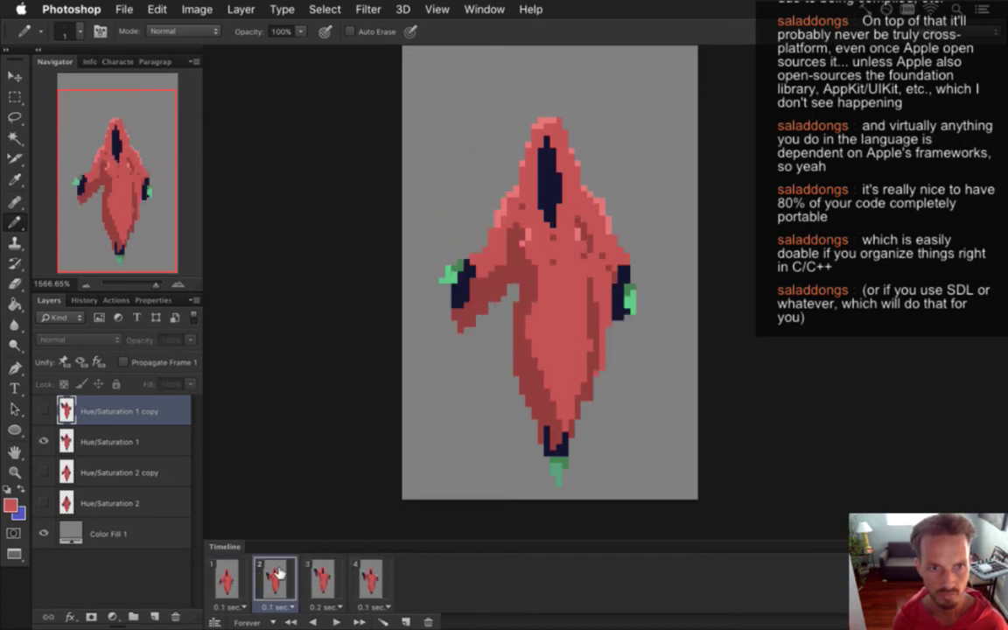
click(321, 574)
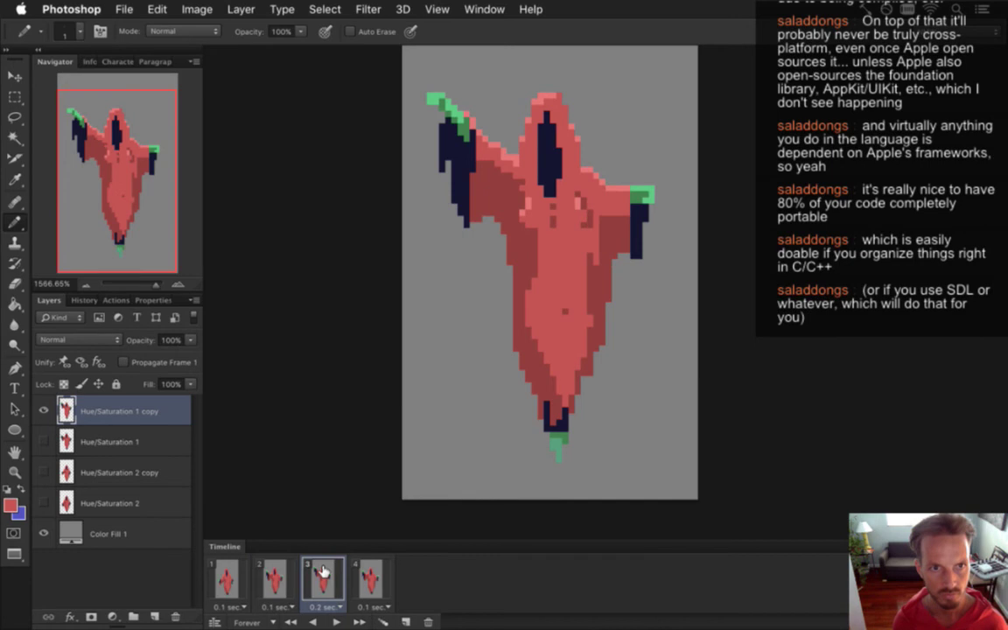
click(369, 578)
click(322, 578)
click(282, 582)
click(234, 579)
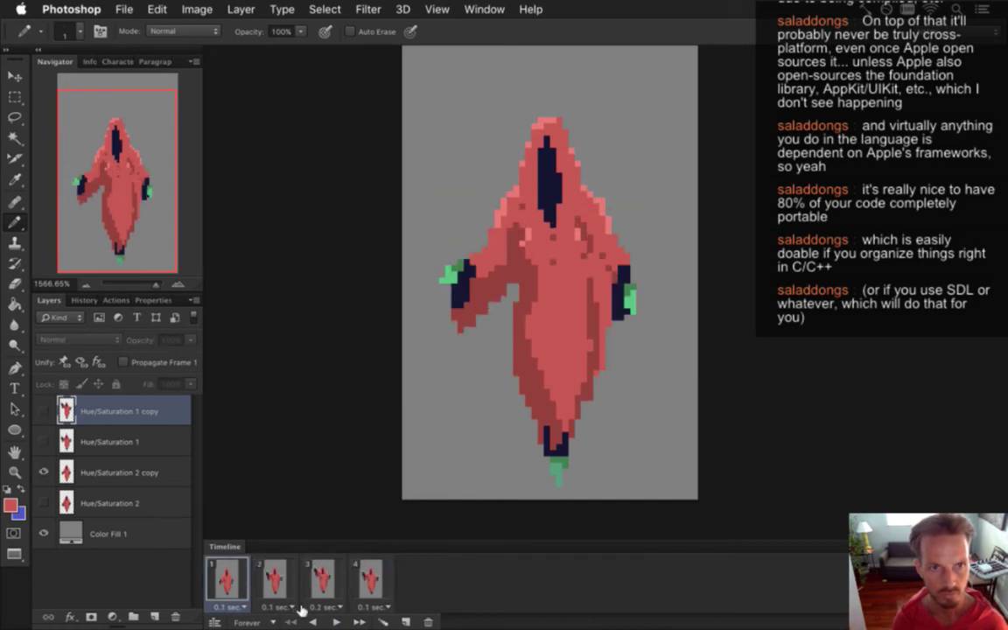
Select all four frames, hide Color Fill 1, and render the LightningBossShoot.png sequence, replacing files.
shift+click(366, 585)
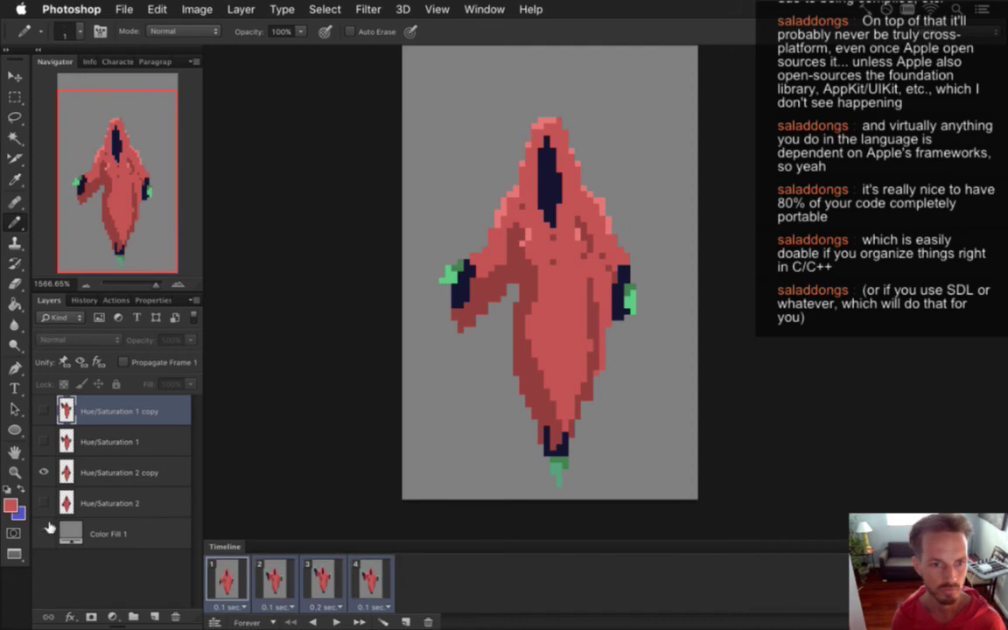
click(44, 533)
key(super+shift+alt+r)
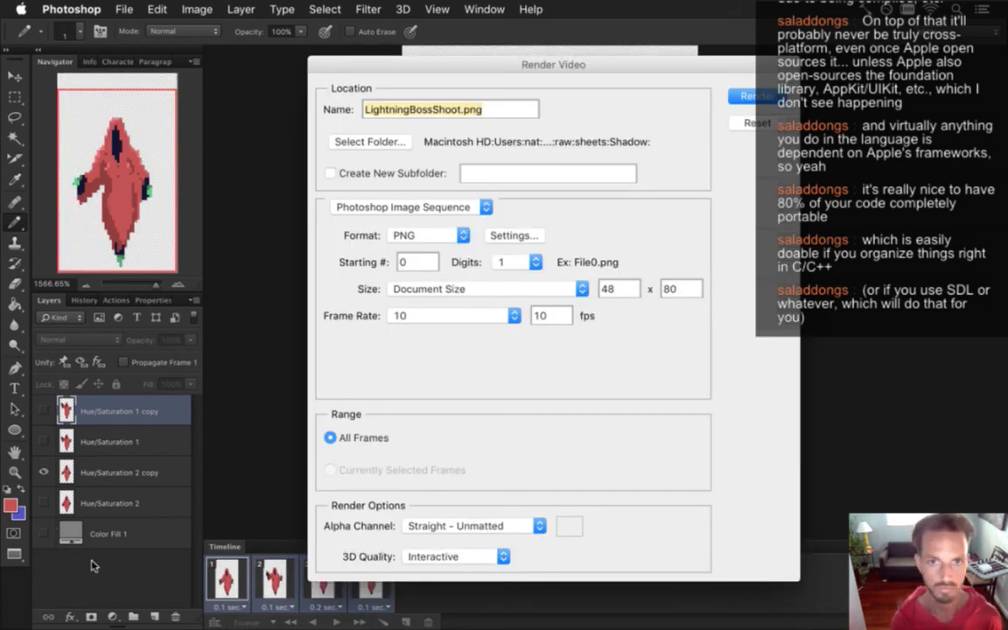
key(Return)
key(Return)
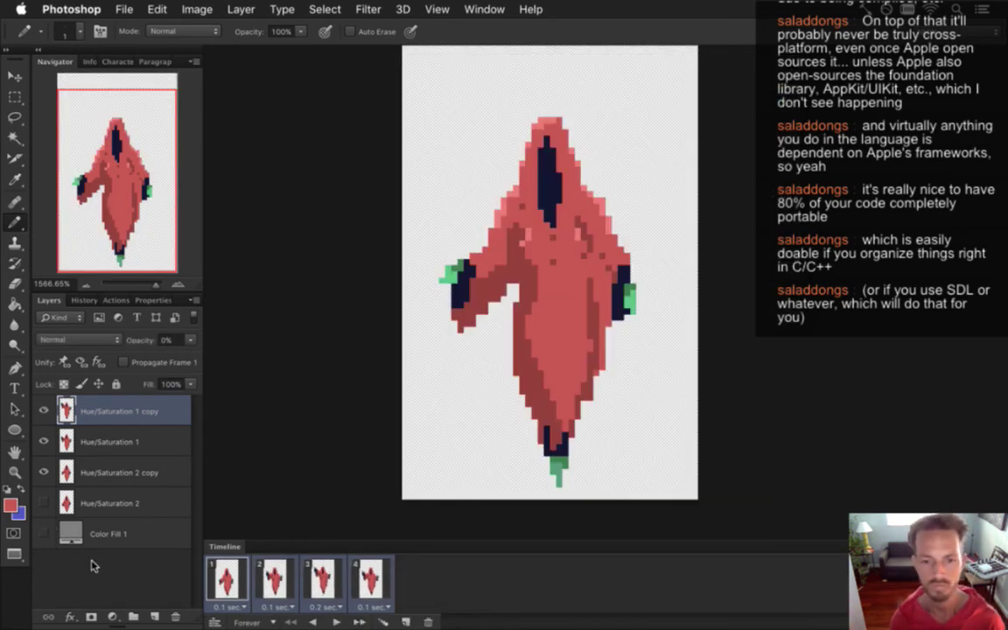
key(super+Tab)
key(super+Tab)
key(super+Tab)
key(super+Tab)
key(super+Tab)
key(super+Tab)
key(super+Tab)
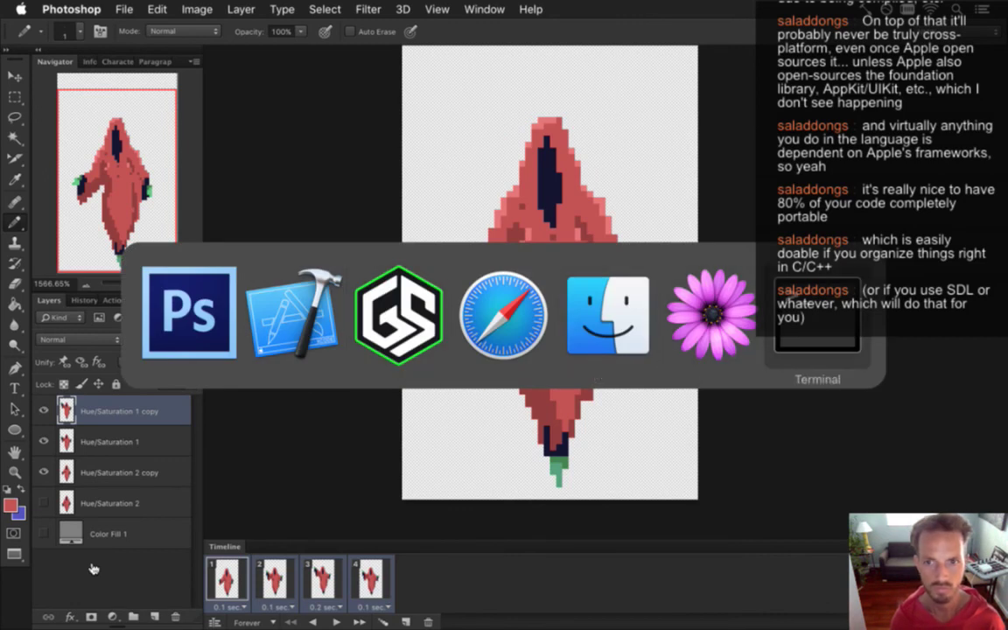
key(super+Tab)
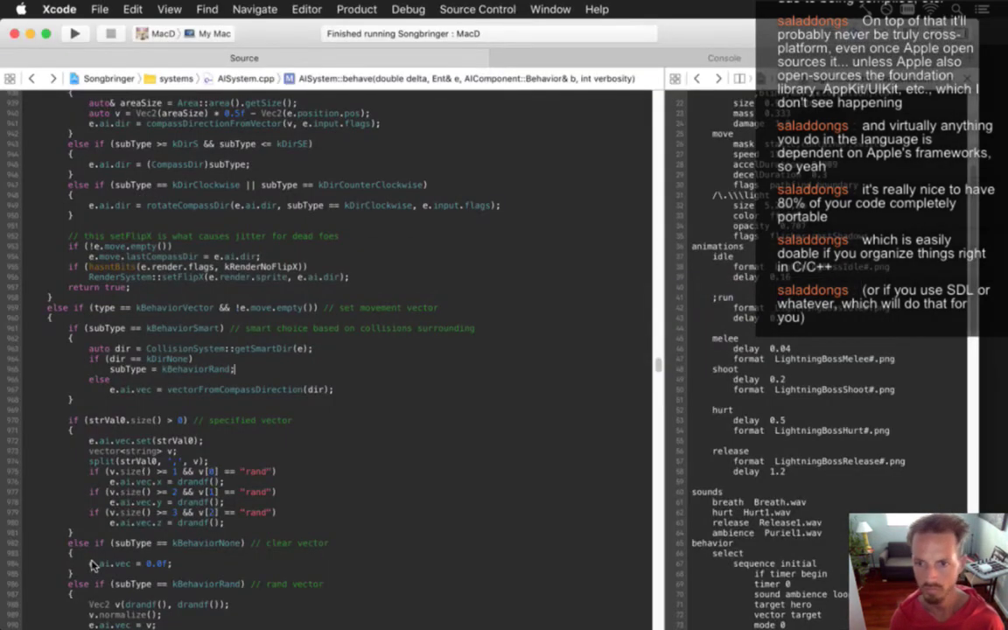
Change the shoot animation's delay from 0.2 to 0.1 and search the file for 'shoot'.
click(794, 379)
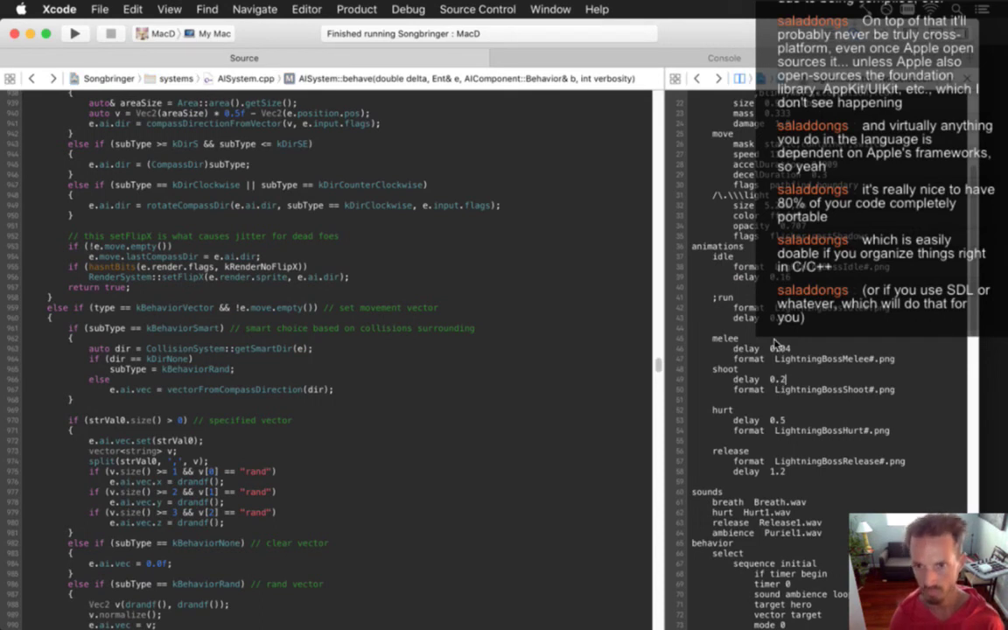
key(super+comma)
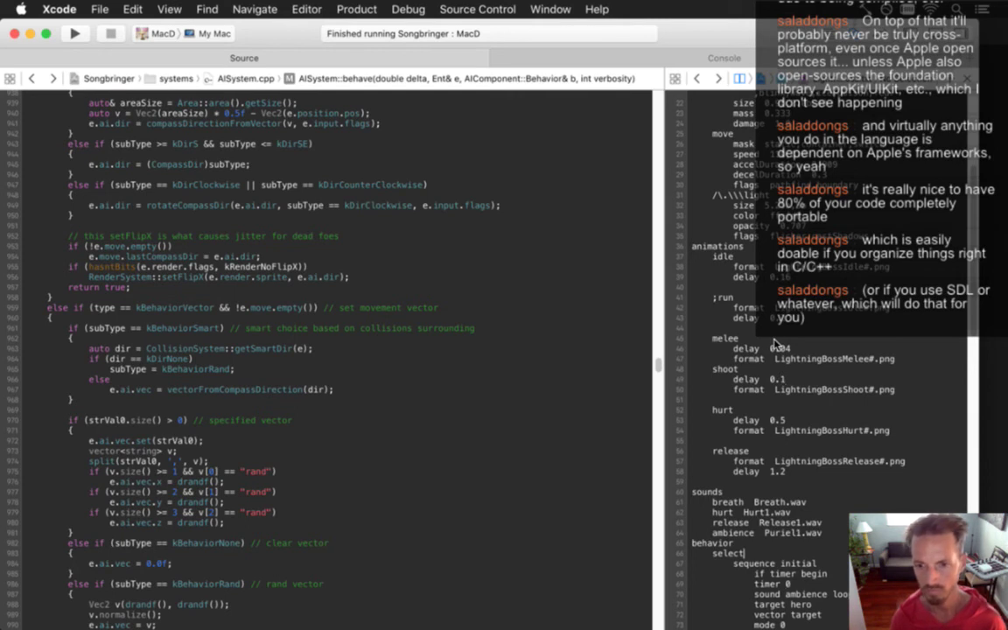
key(super+f)
text(shoot)
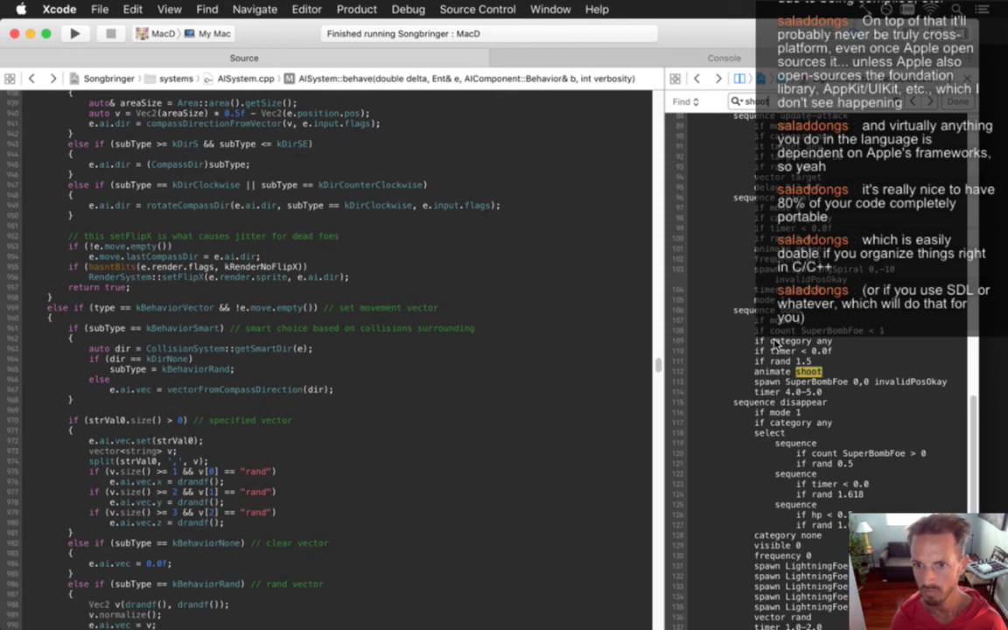
Move animate shoot below the SuperBombFoe spawn with a new line after it, then rebuild.
key(super+g)
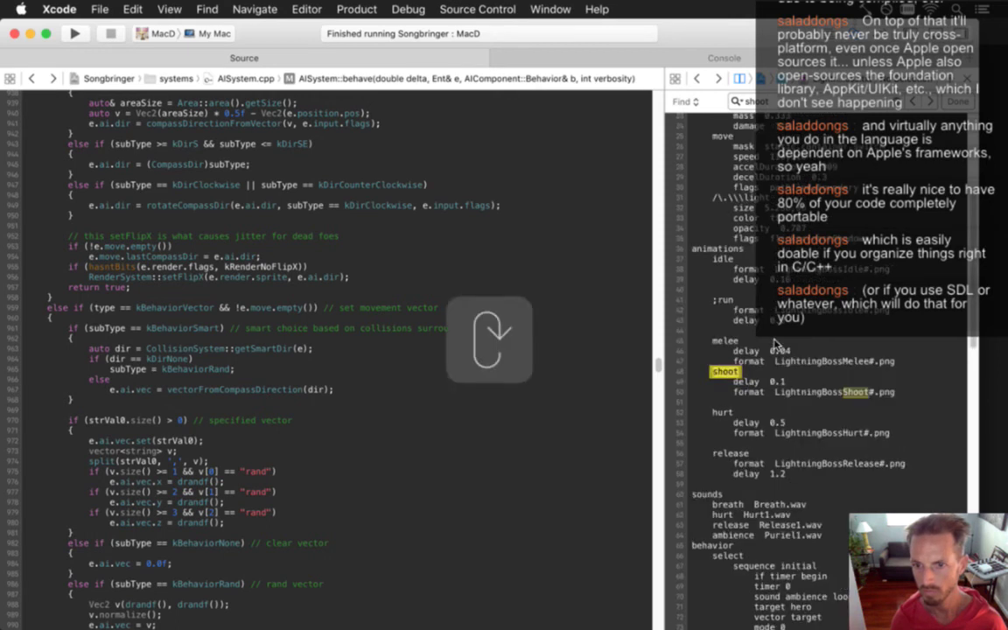
key(super+g)
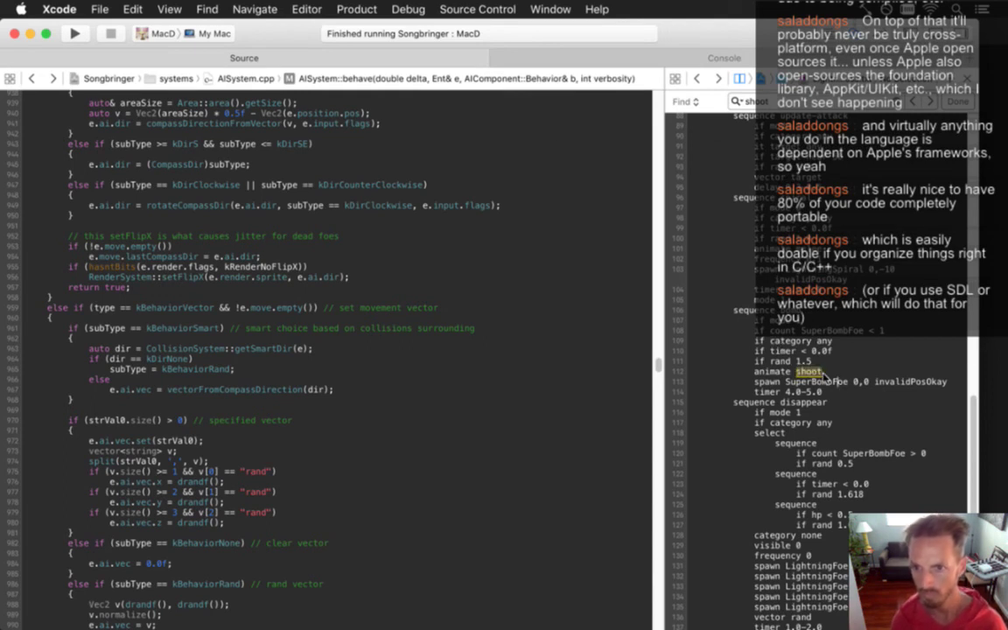
key(Down)
key(super+Right)
key(Return)
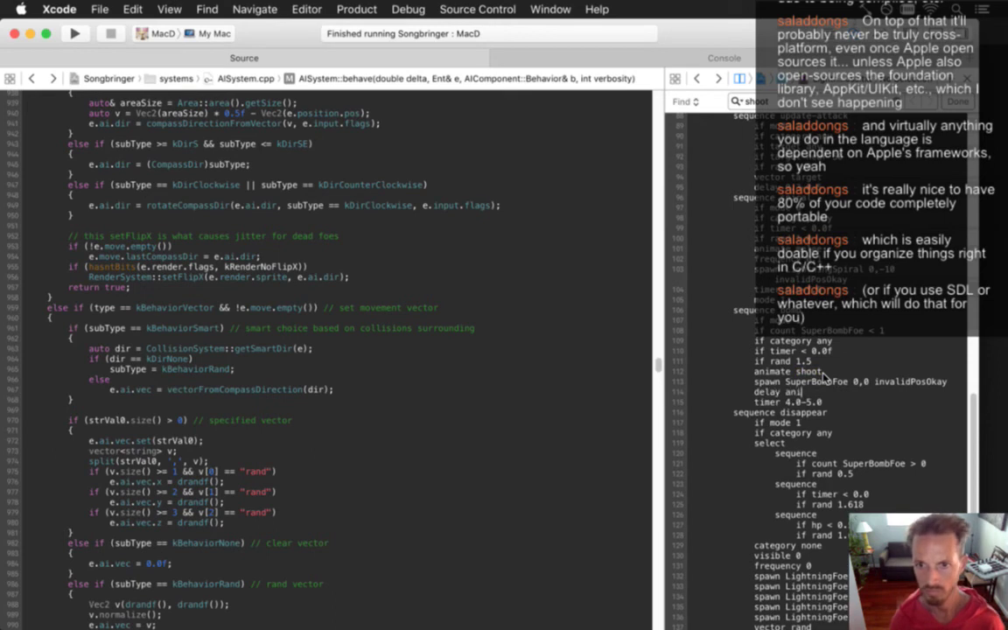
key(super+alt+bracketright)
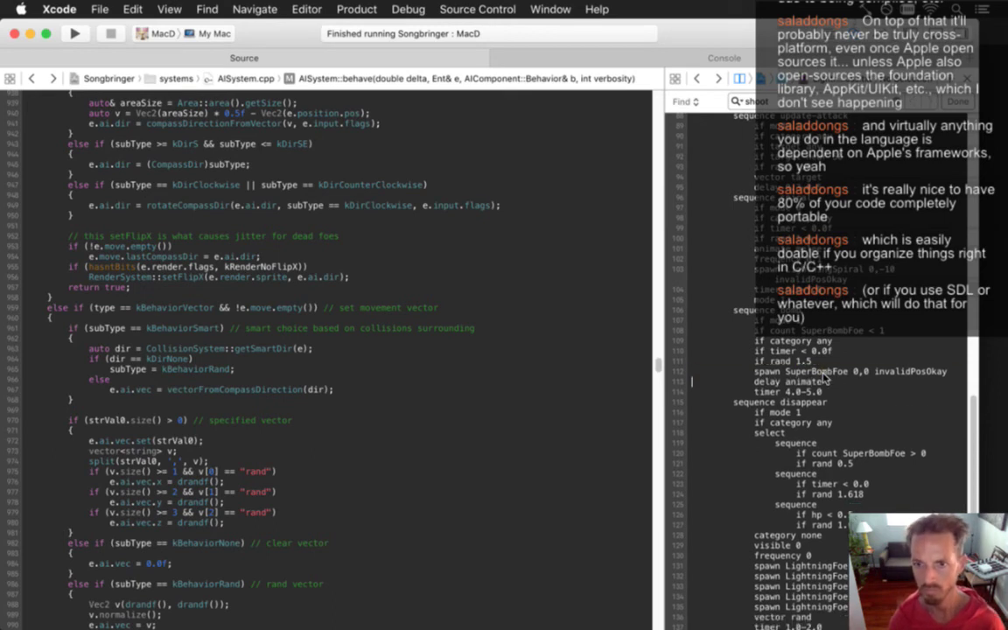
scroll(822, 376, down, 1)
key(super+r)
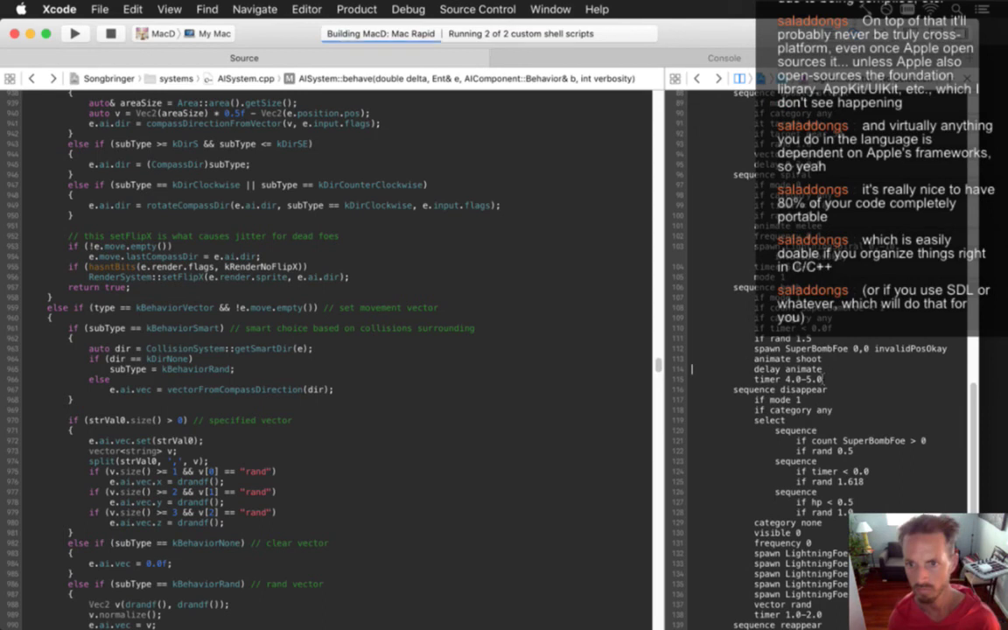
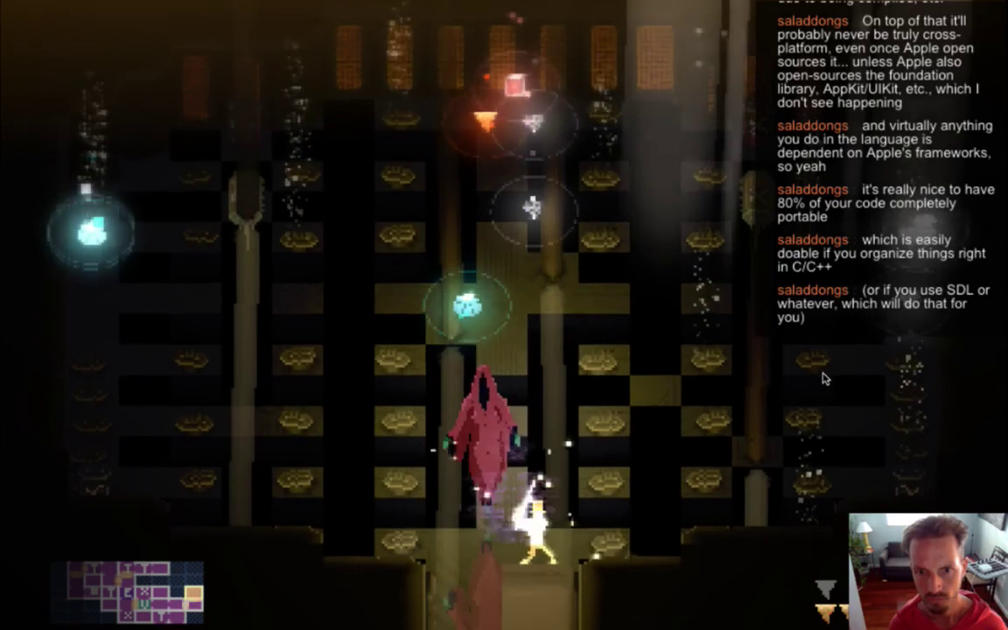
Quit the boss fight, save the boss config and rebuild and relaunch Songbringer.
key(Left)
key(Right)
key(super+q)
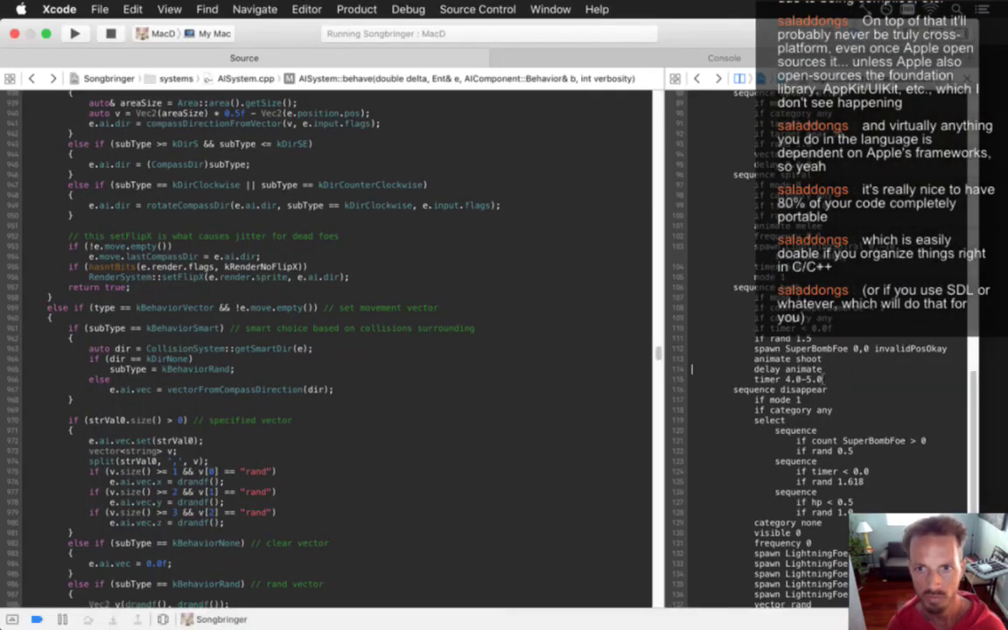
key(super+Up)
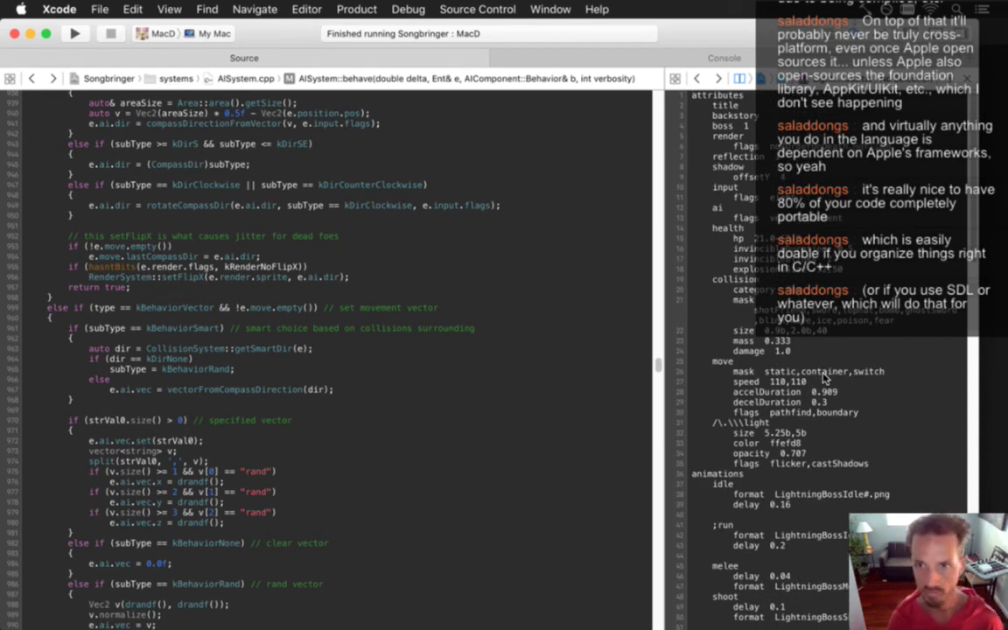
key(super+s)
key(super+r)
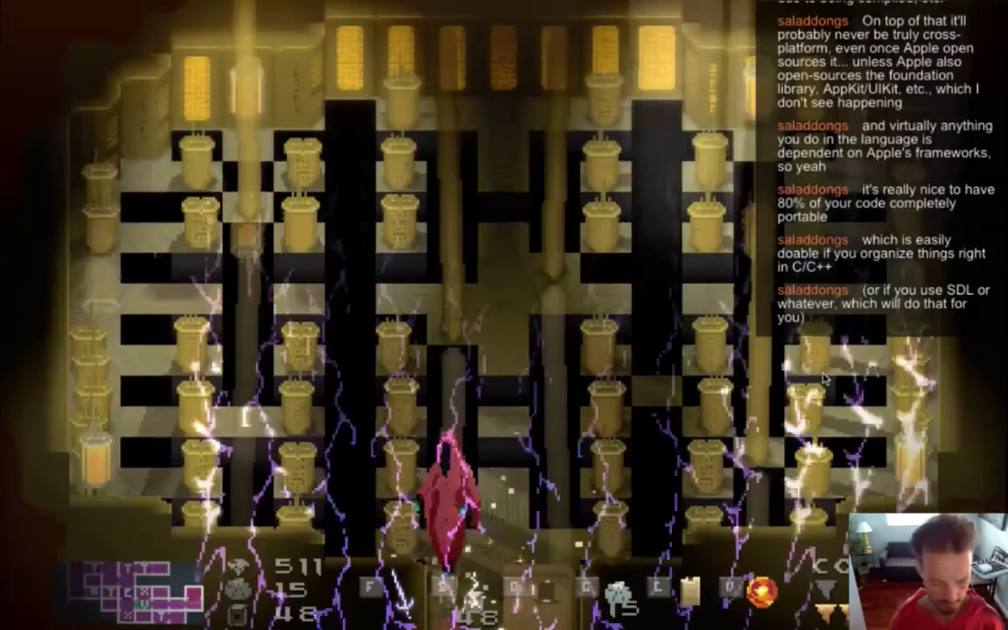
Advance up the hall and strike the red hooded boss, sidestepping the lightning.
key(Up)
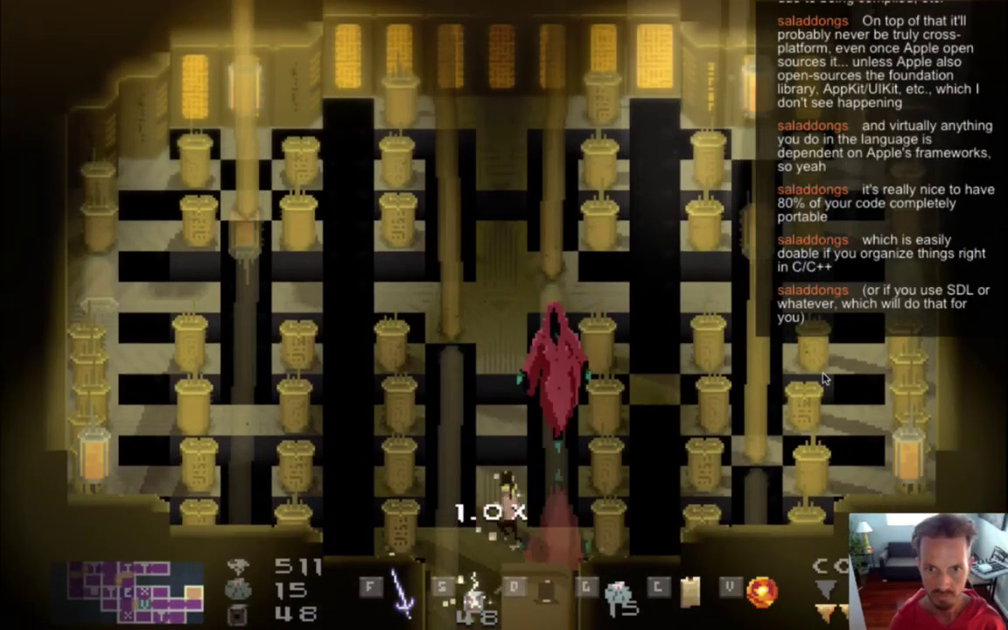
key(f)
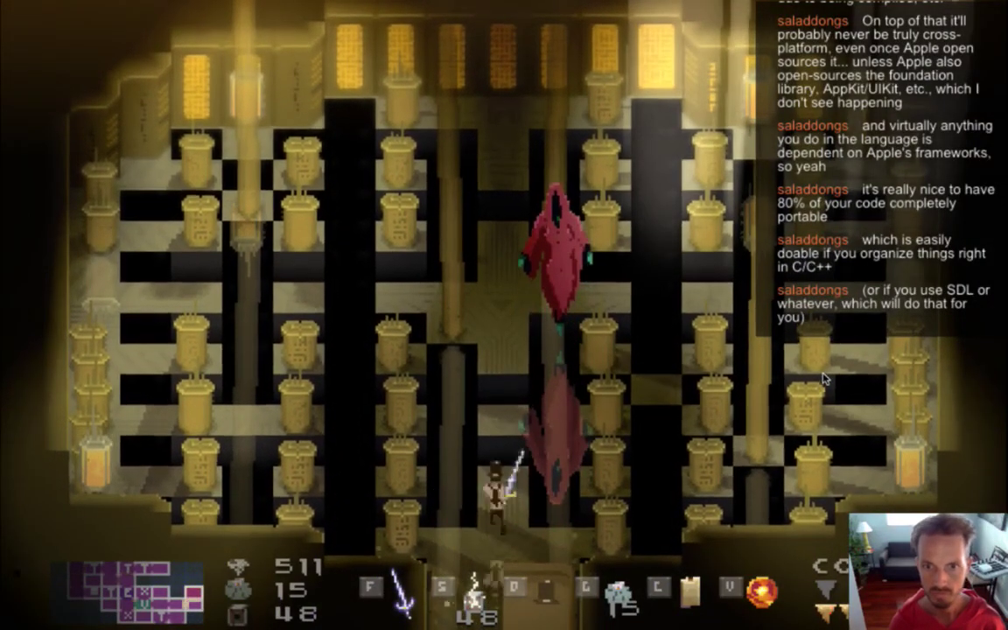
key(Up)
key(f)
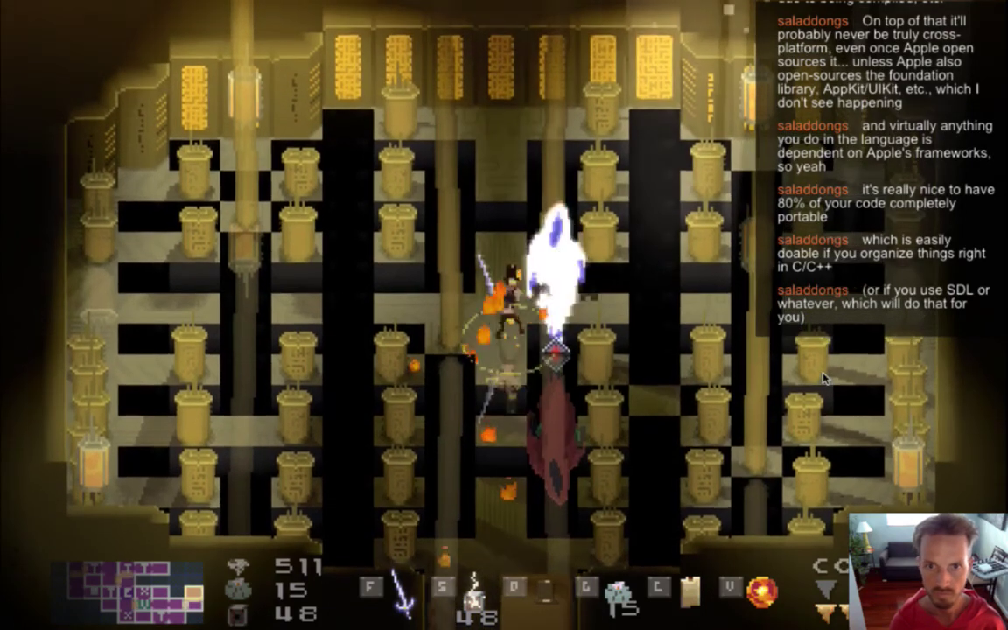
key(Left)
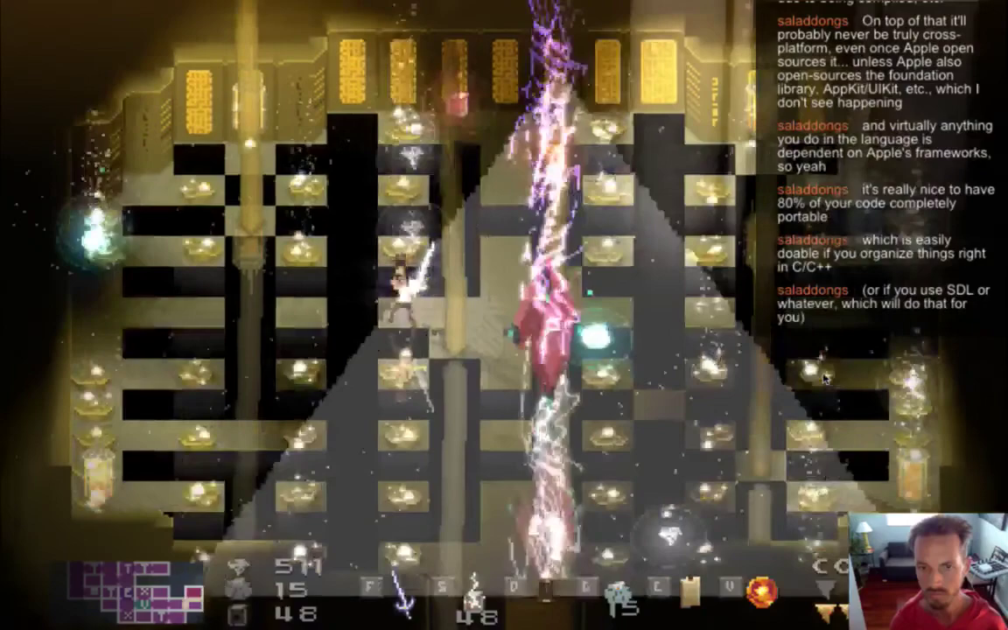
key(Right)
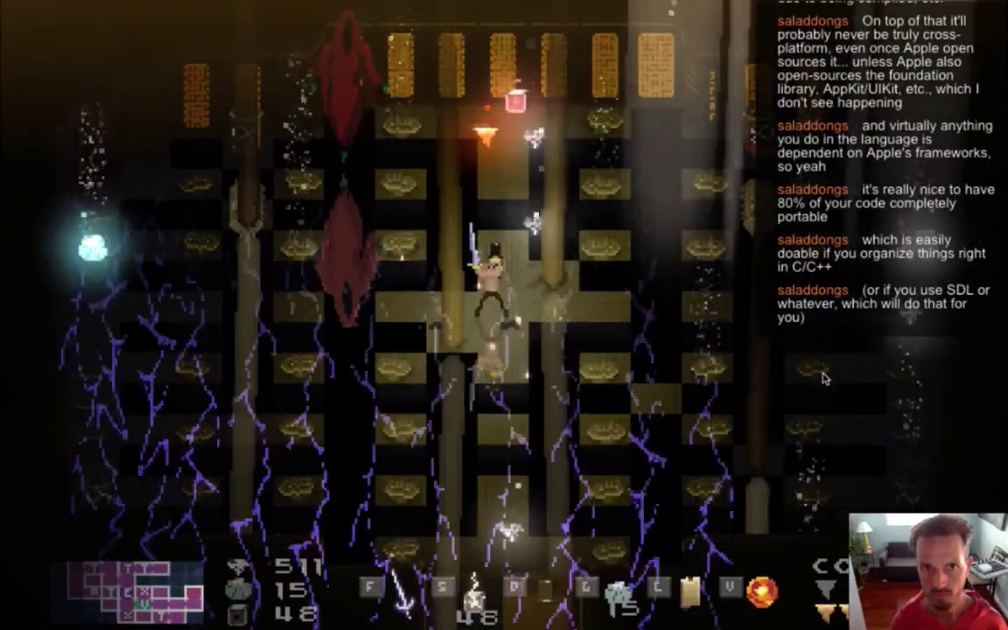
key(Left)
key(Up)
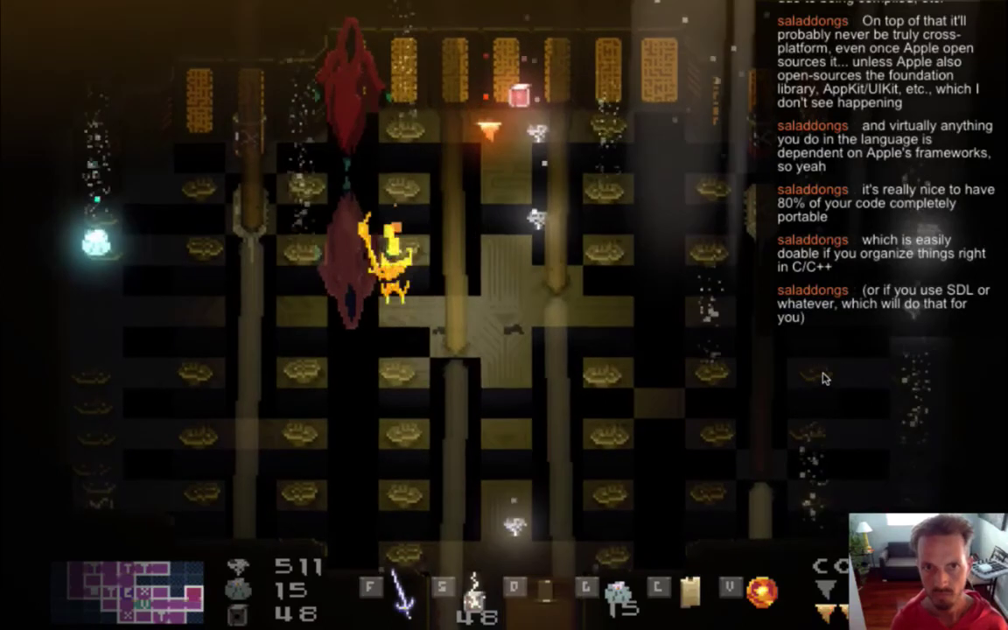
key(Left)
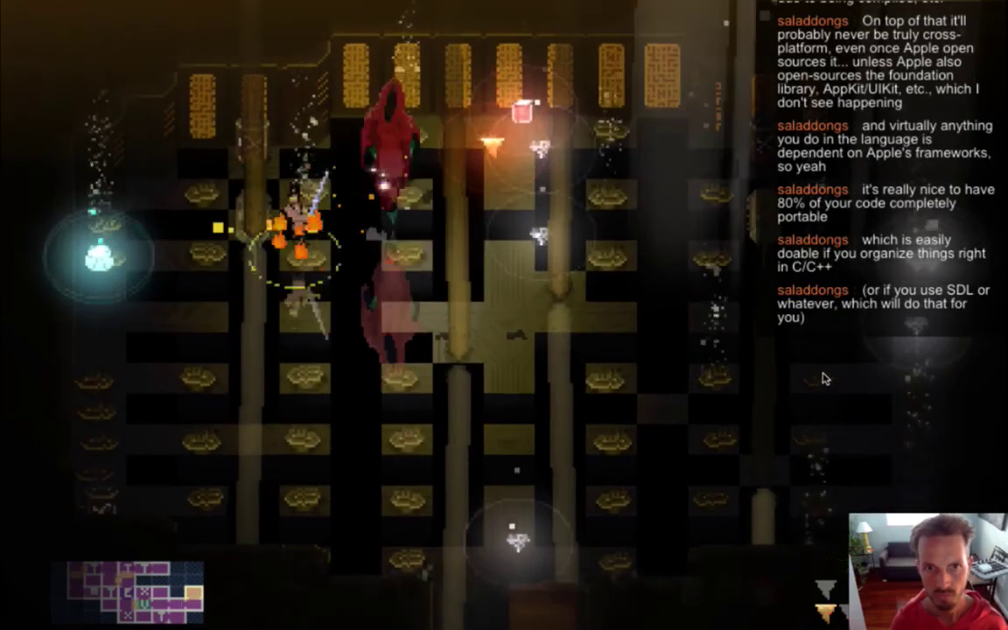
key(Up)
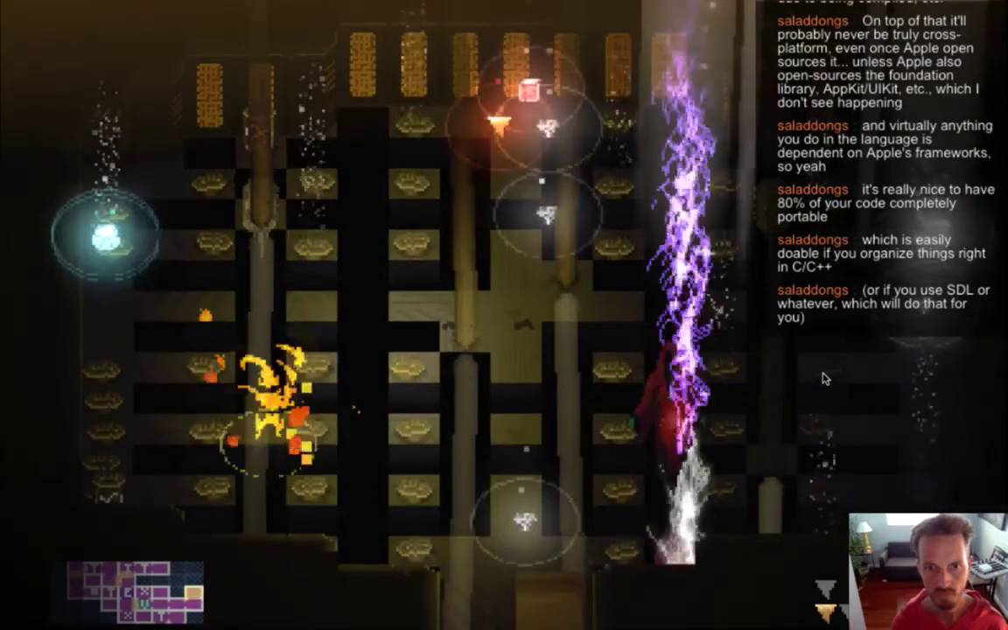
Run around the room and back to centre, dodging the sweeping lightning.
key(Right)
key(Right)
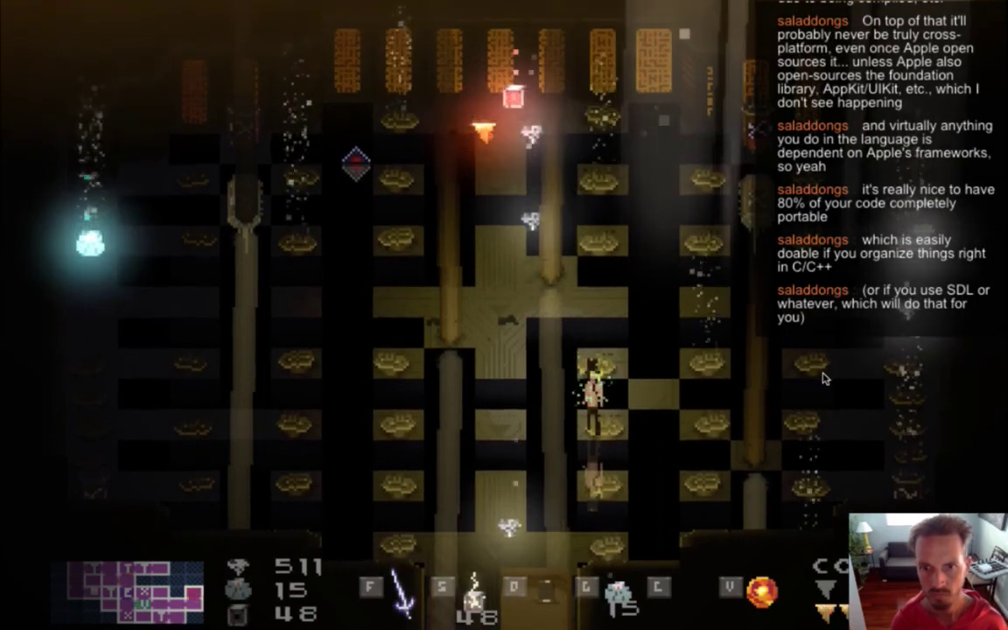
key(Left)
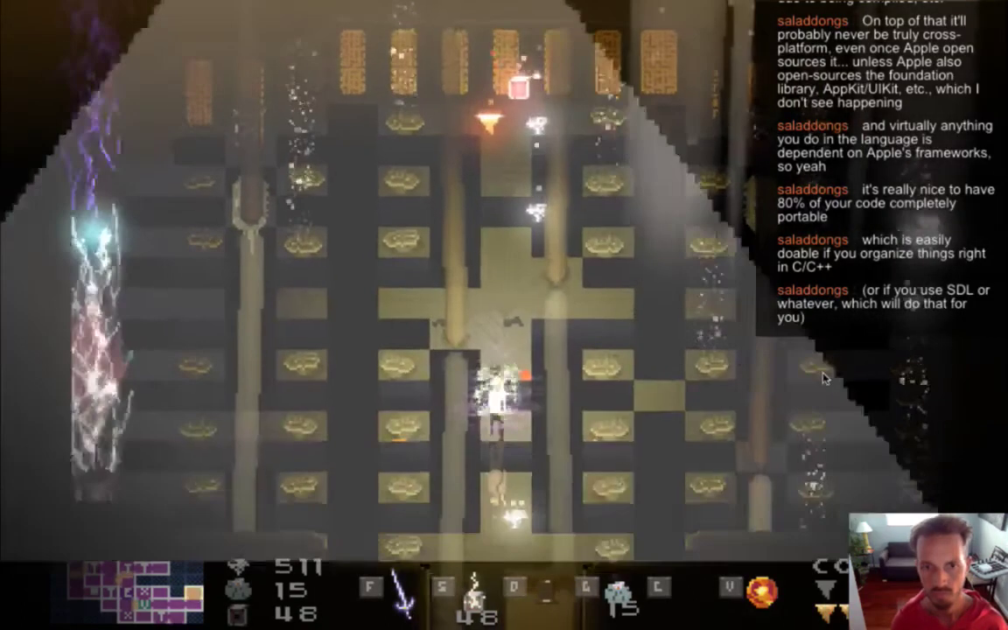
key(Left)
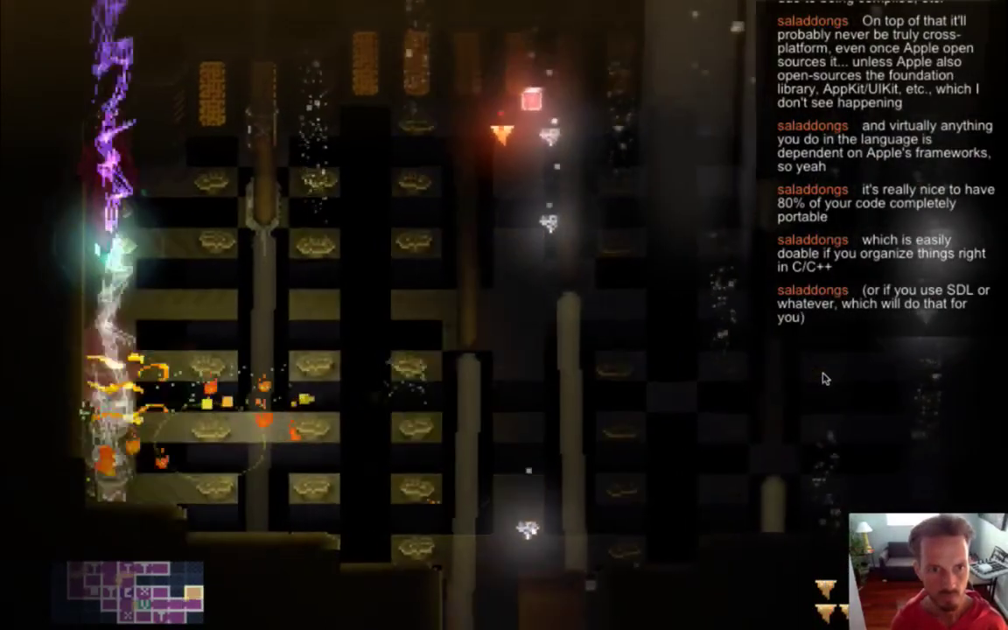
key(Up)
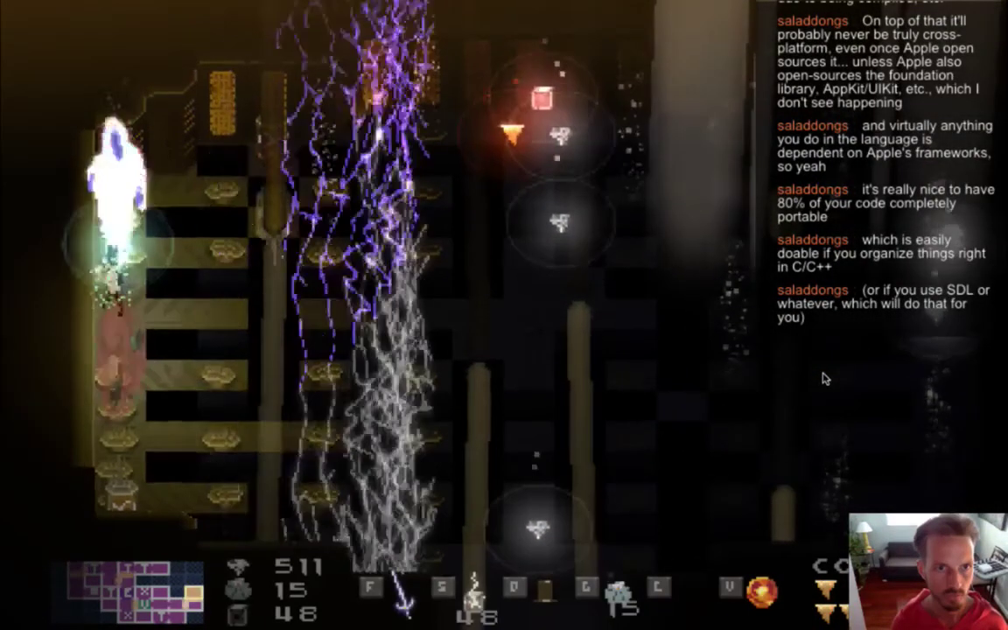
key(Right)
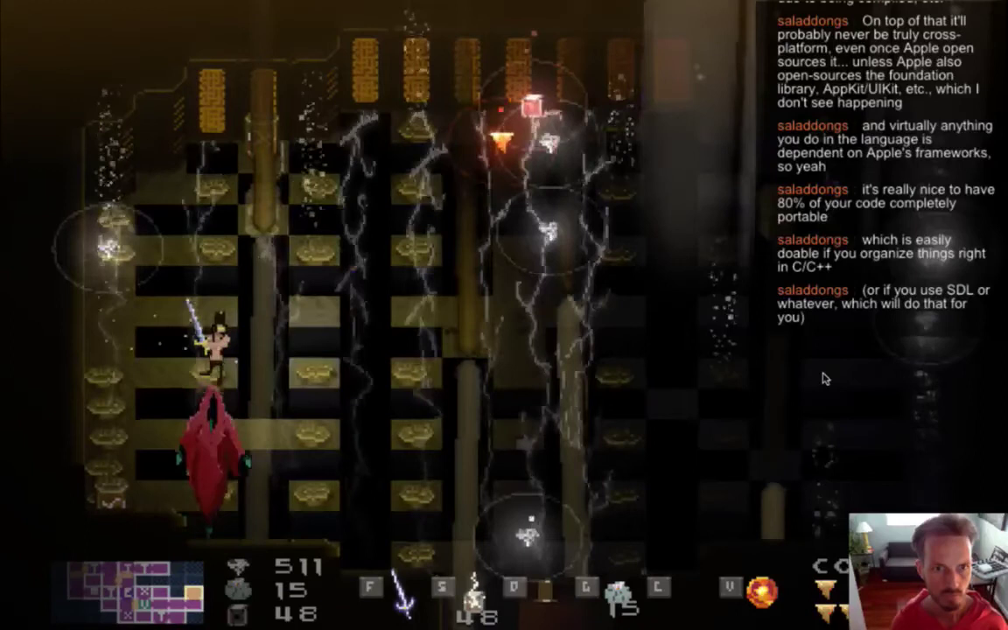
key(Right)
key(Down)
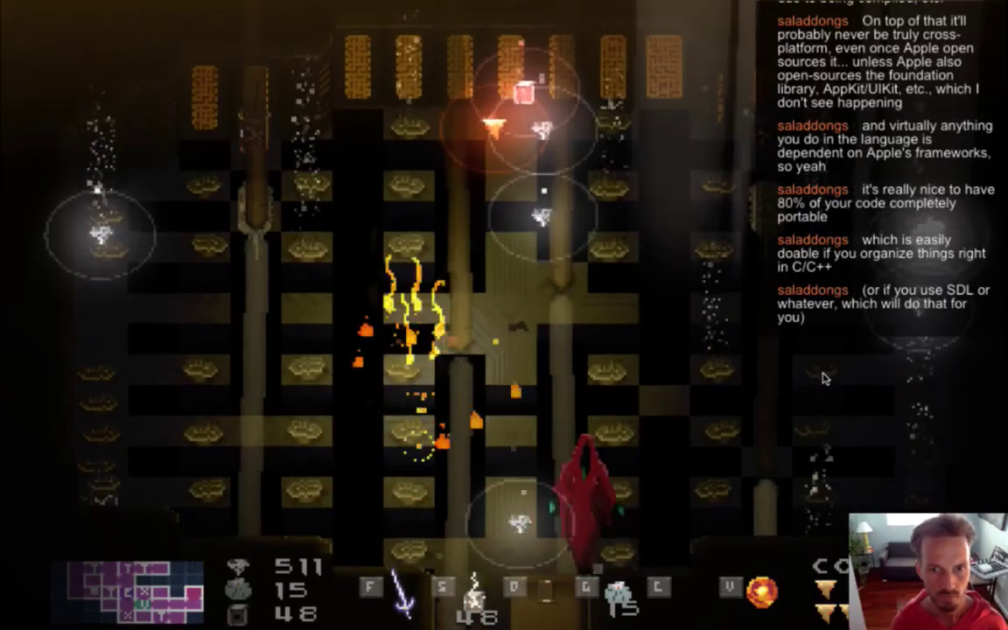
key(Right)
key(Right)
key(Up)
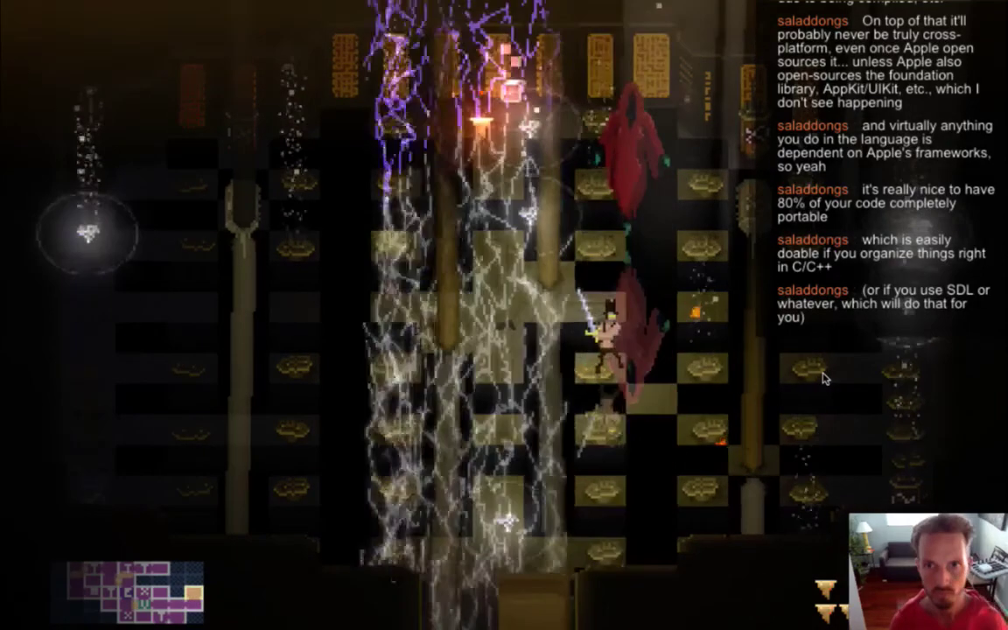
key(Down)
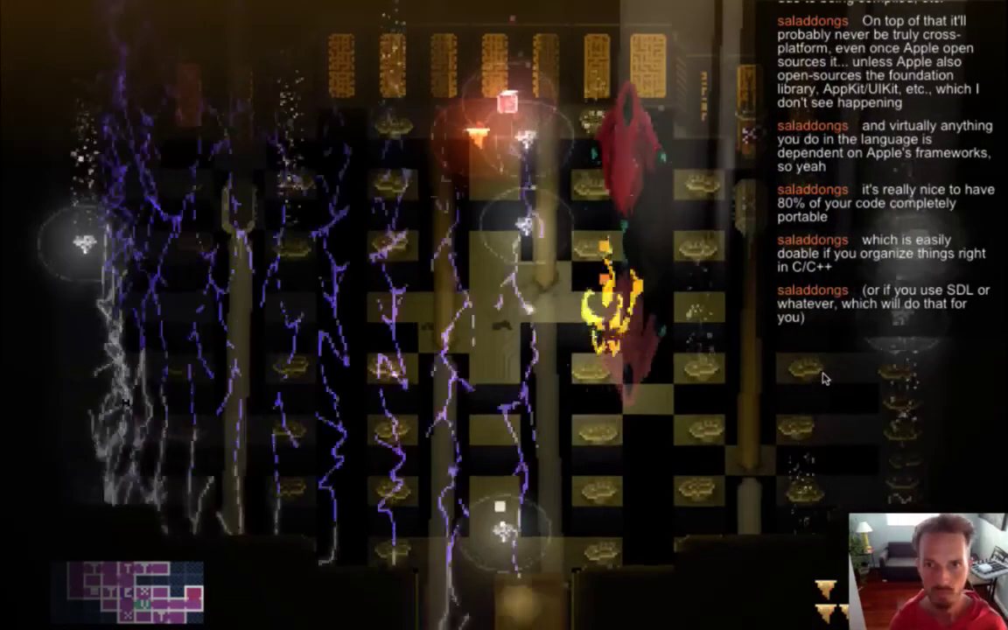
key(Up)
key(Up)
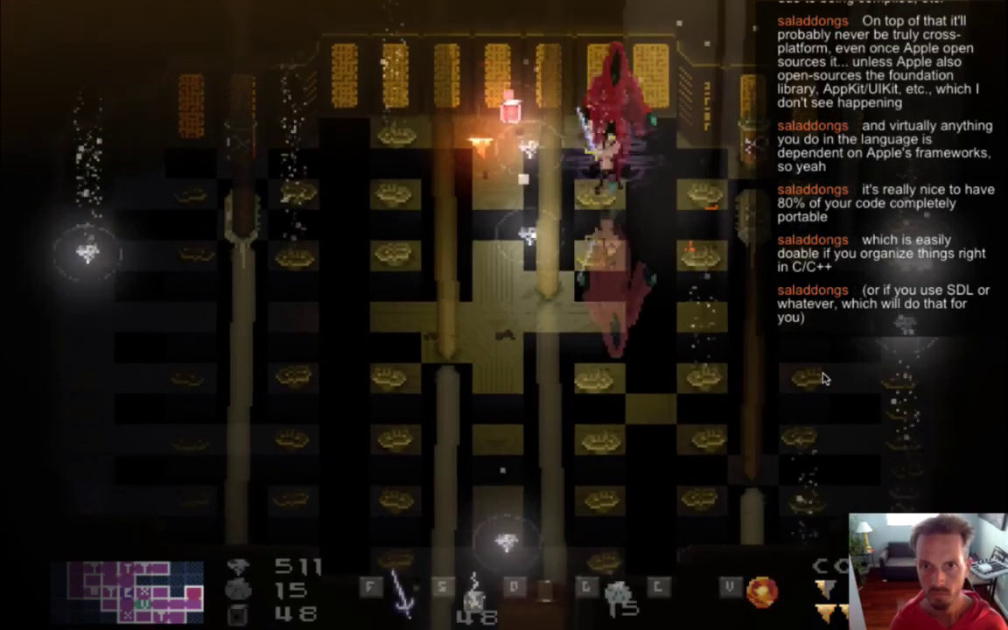
Land final slashes on the boss, then quit the game and switch to Photoshop.
key(f)
key(f)
key(Left)
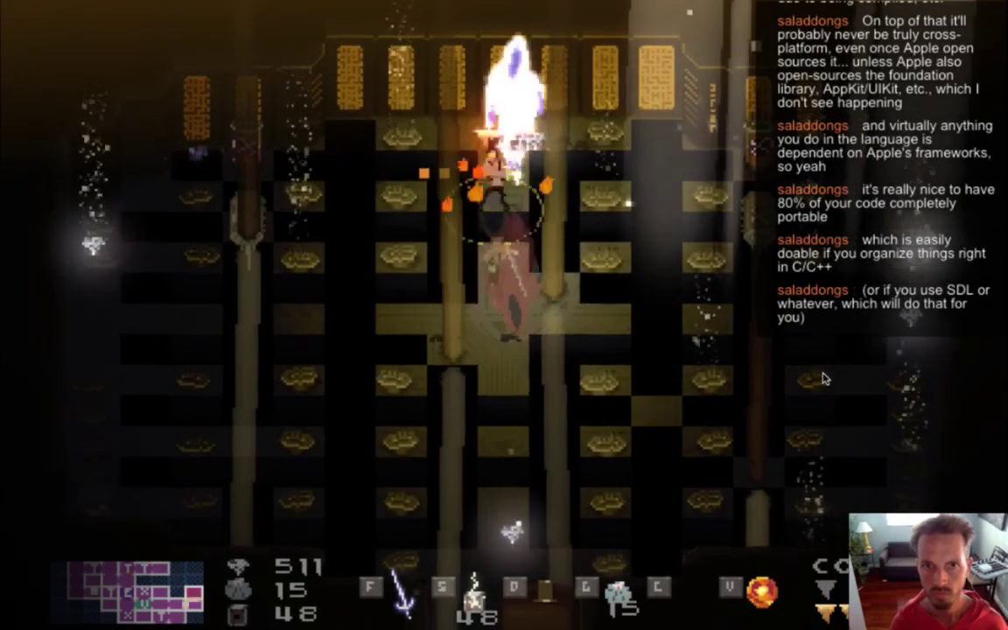
key(f)
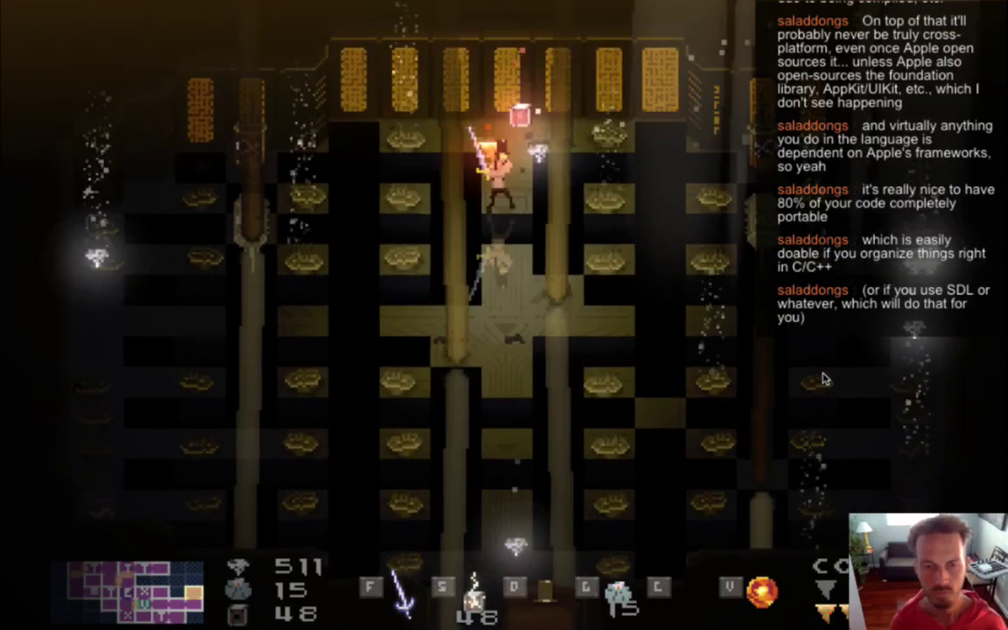
key(super+q)
key(super+Tab)
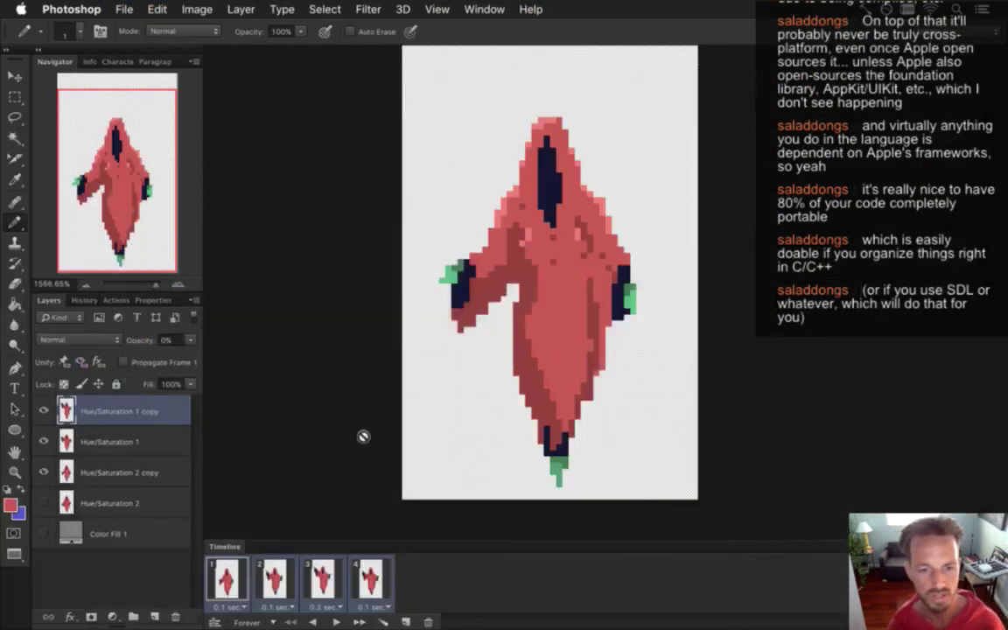
Dismiss the hidden-layer alert and preview timeline frames 1–4 of the boss animation.
click(363, 436)
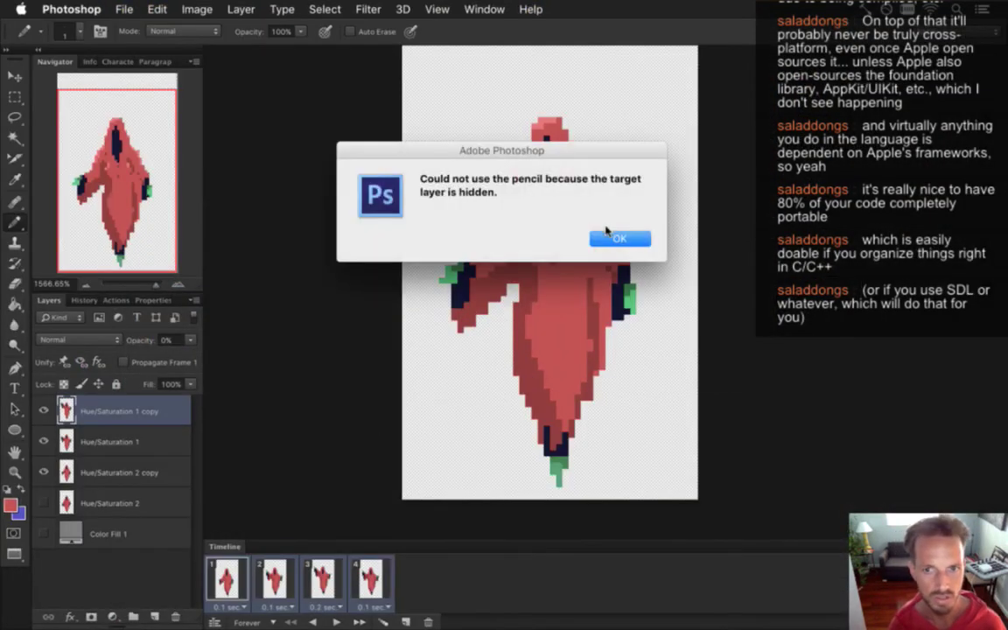
click(604, 238)
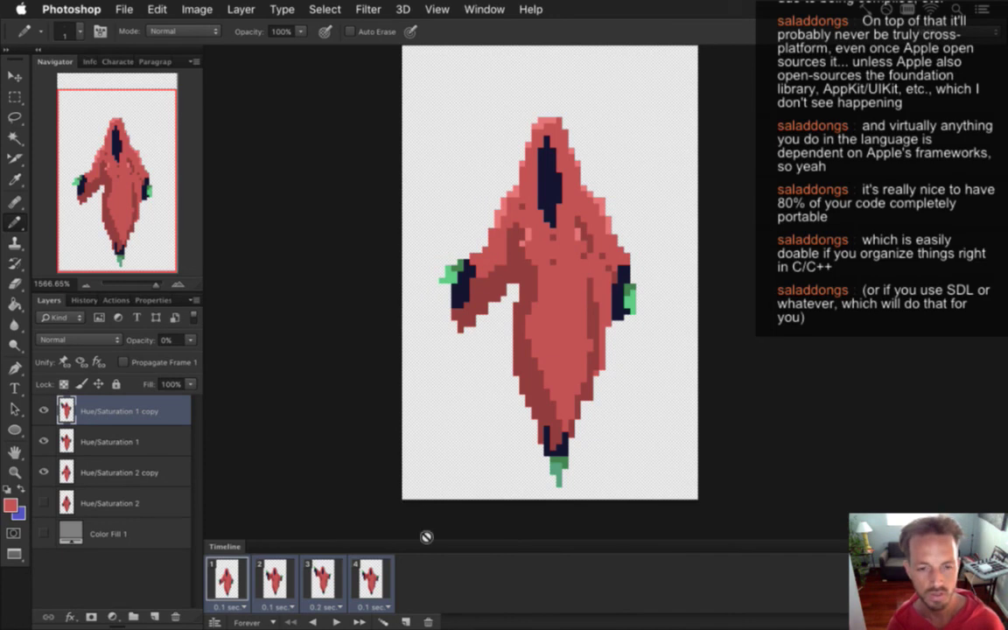
click(267, 573)
click(322, 578)
click(369, 578)
click(231, 593)
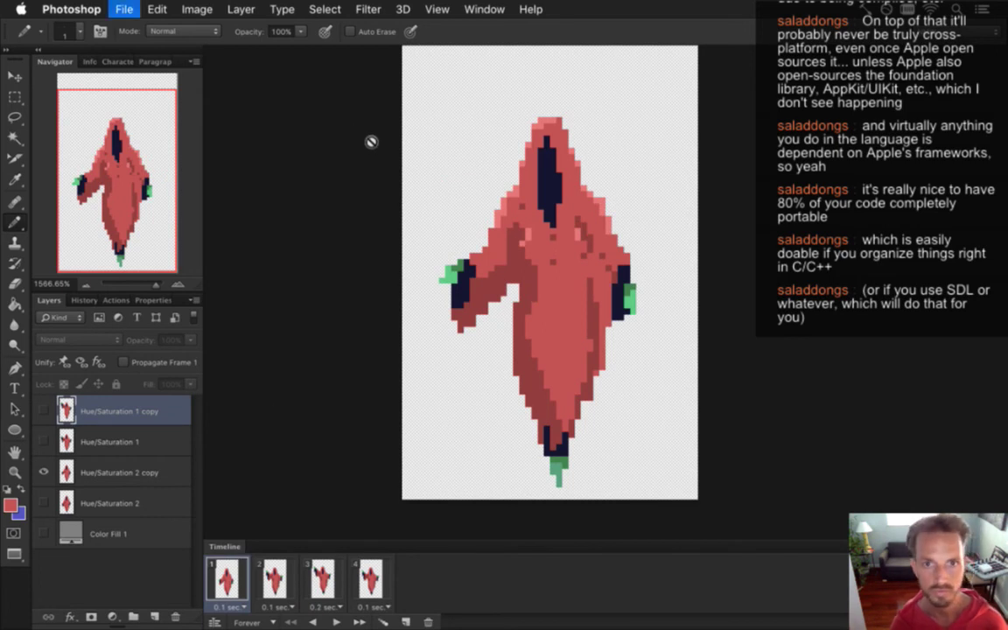
Switch to LightningBossIdle.psd and start a new 30 × 60 px document.
click(481, 9)
mouse_move(541, 618)
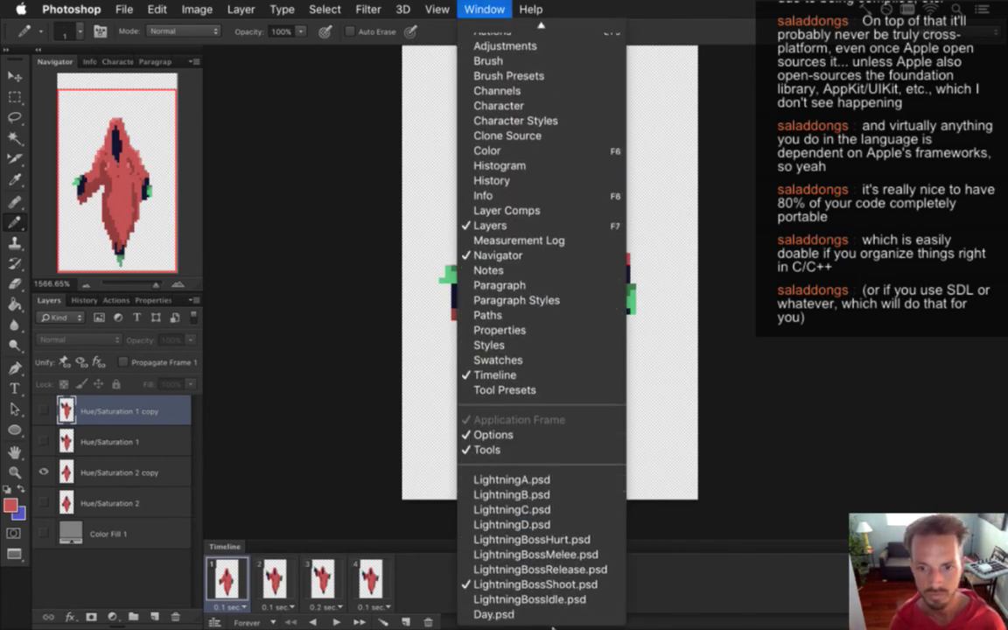
click(554, 601)
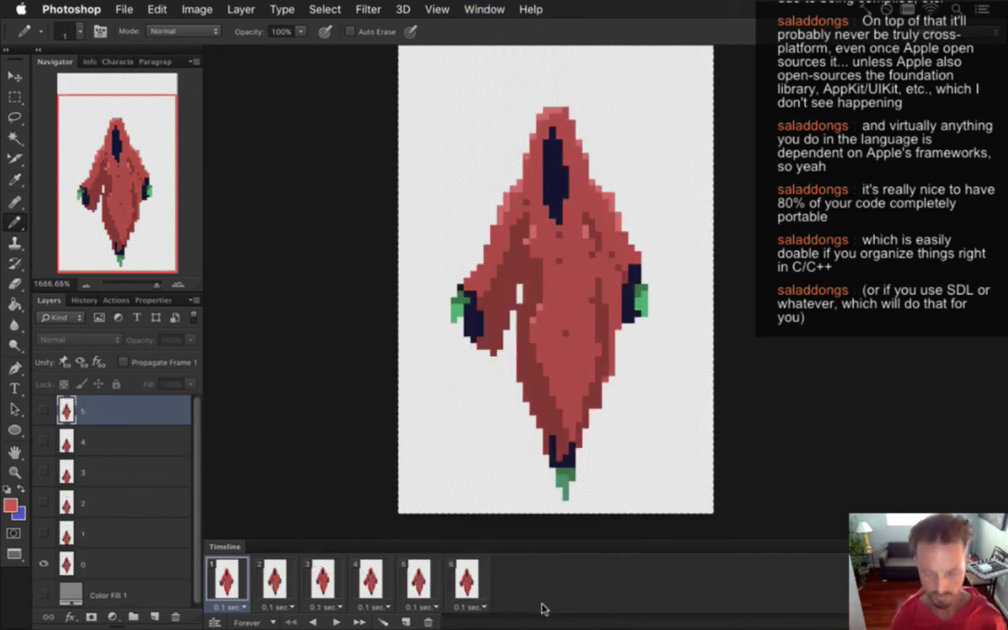
key(super+n)
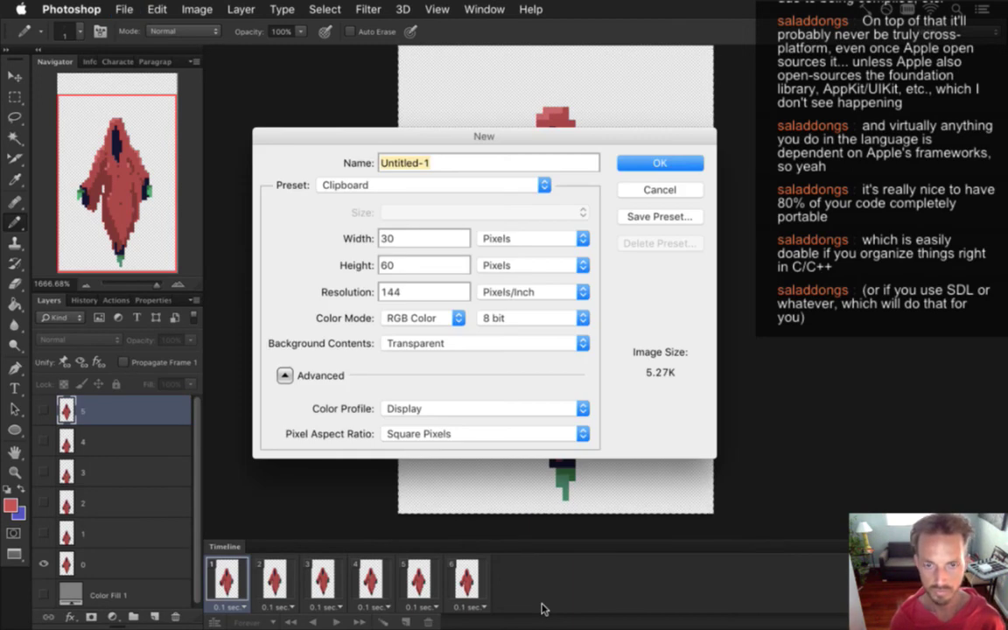
Create the new document at 48 × 80 pixels.
key(Tab)
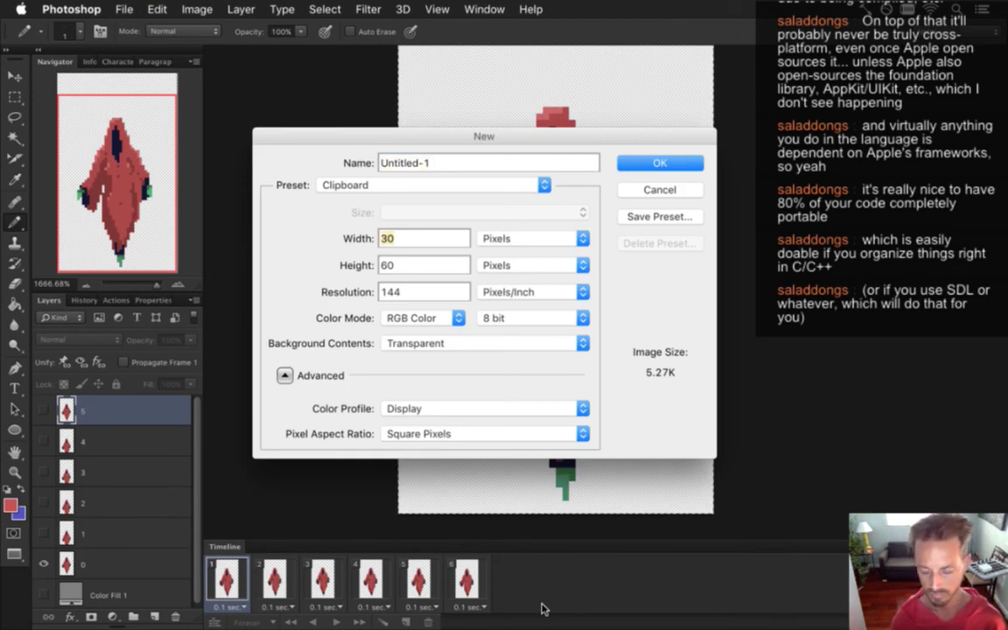
text(48)
key(Tab)
text(80)
key(Return)
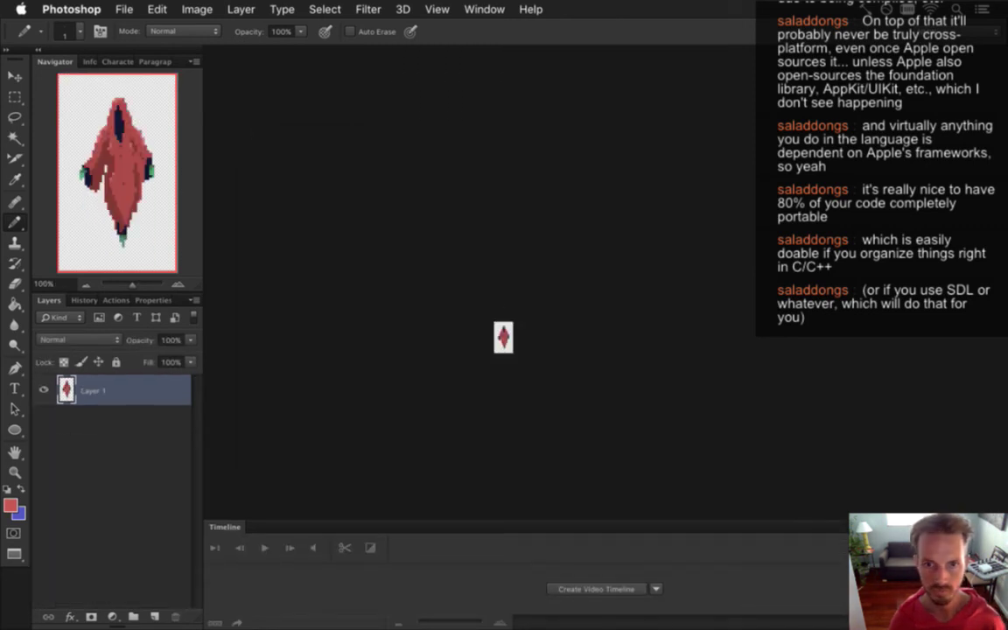
Zoom in on the sprite and marquee its left arm to check its size.
drag(565, 354, 647, 358)
key(v)
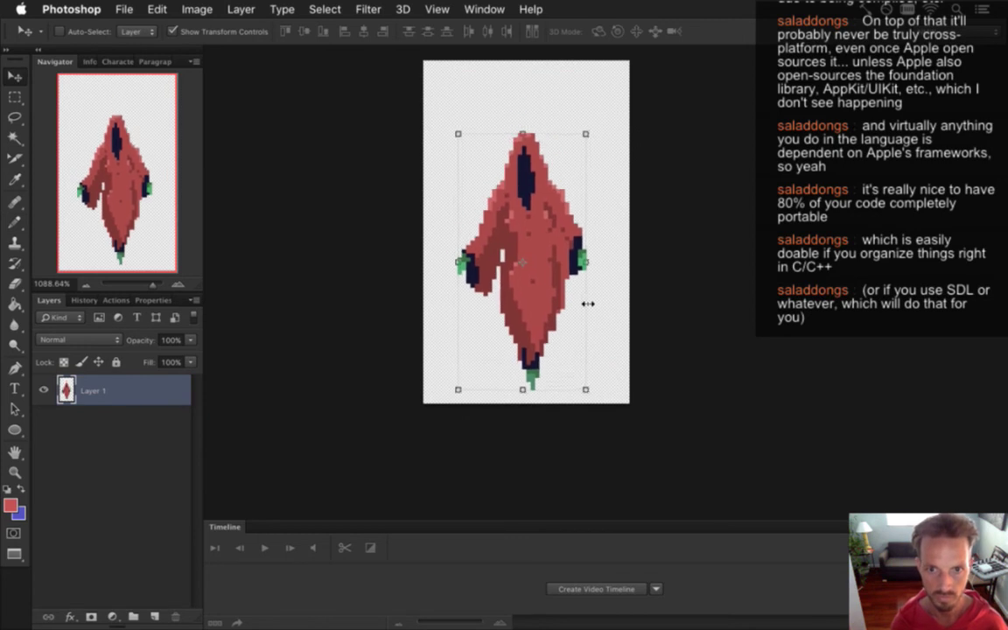
key(m)
drag(424, 249, 476, 354)
click(551, 384)
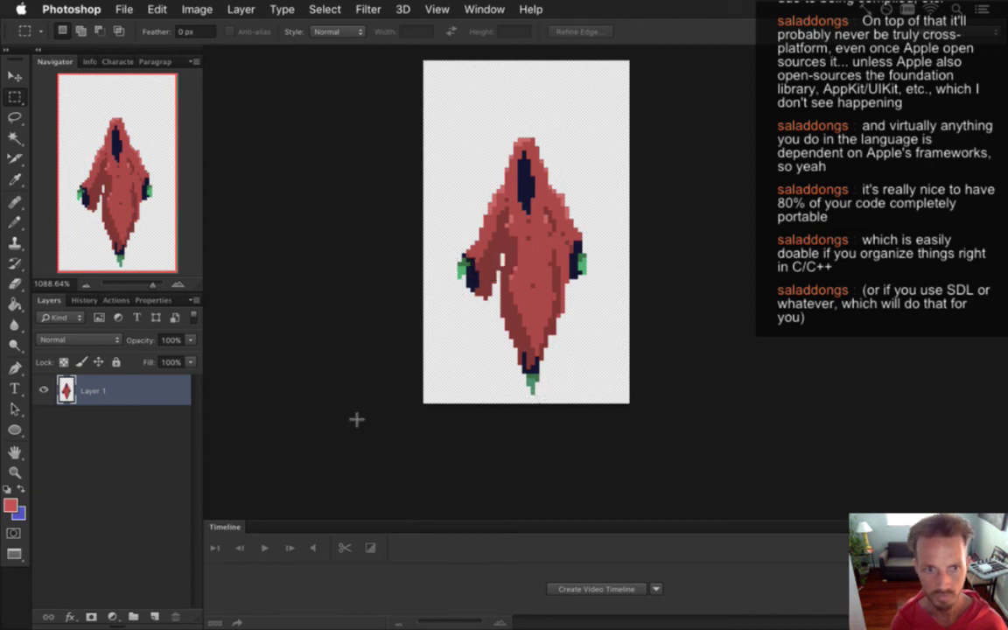
Add a Solid Color fill layer set to a desaturated mid grey.
click(111, 615)
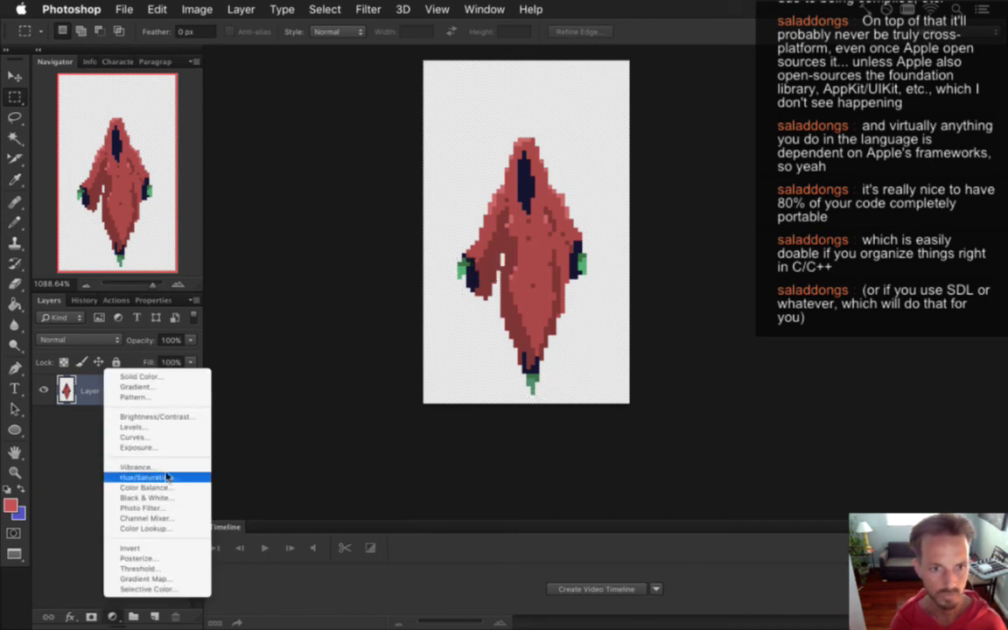
click(140, 377)
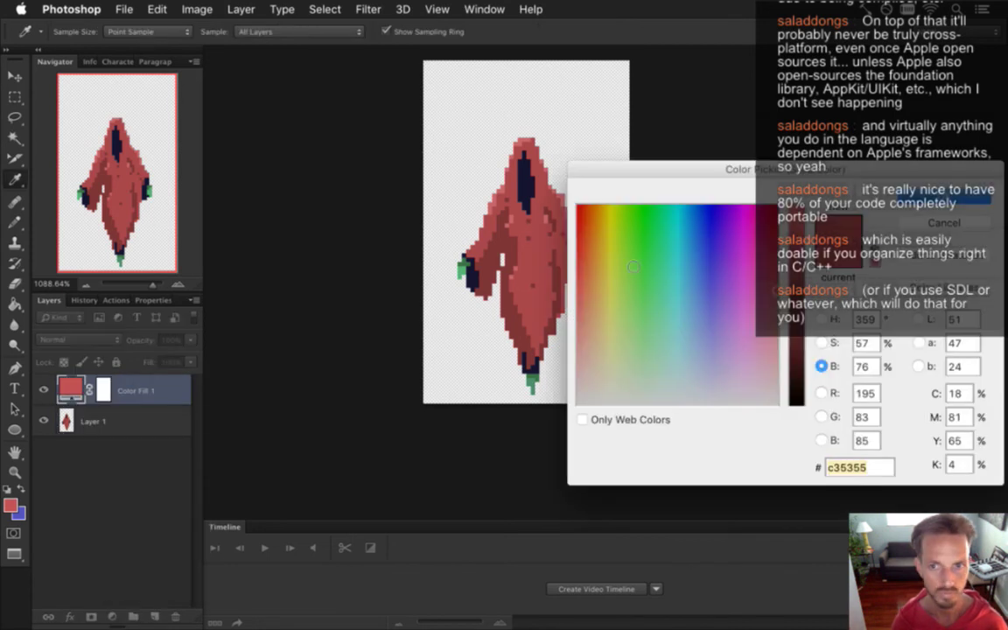
click(821, 342)
click(796, 402)
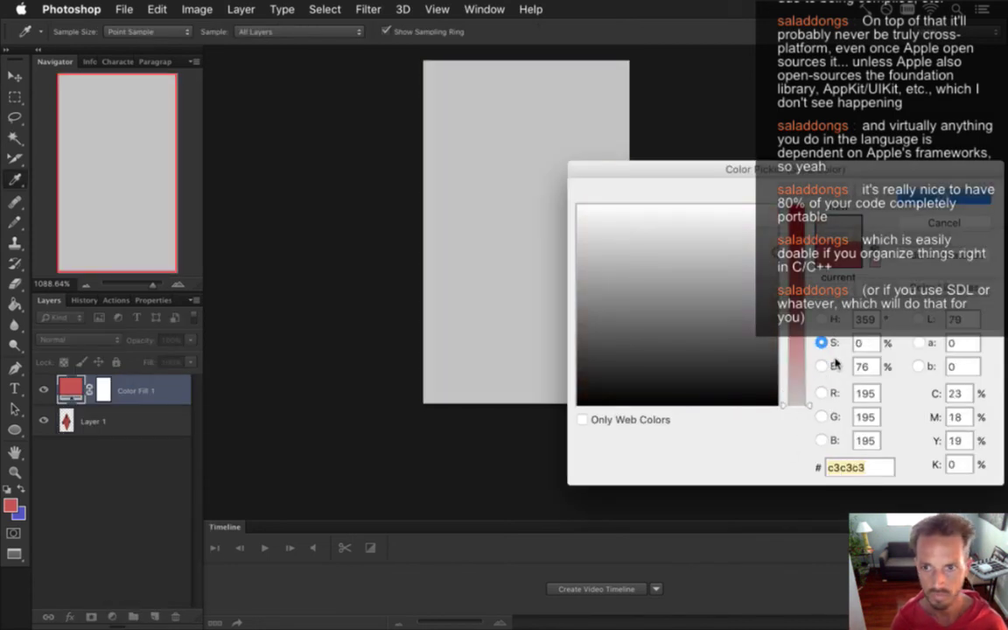
click(820, 364)
drag(796, 341, 796, 294)
key(Return)
Delete the fill layer's mask and move it below Layer 1.
key(m)
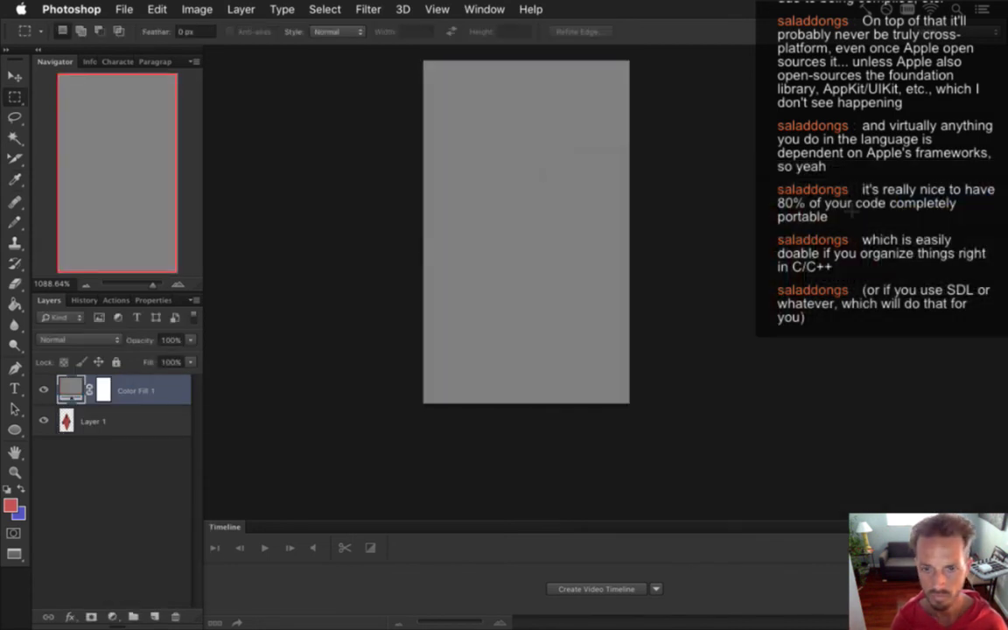
right_click(103, 388)
click(162, 416)
drag(70, 390, 72, 432)
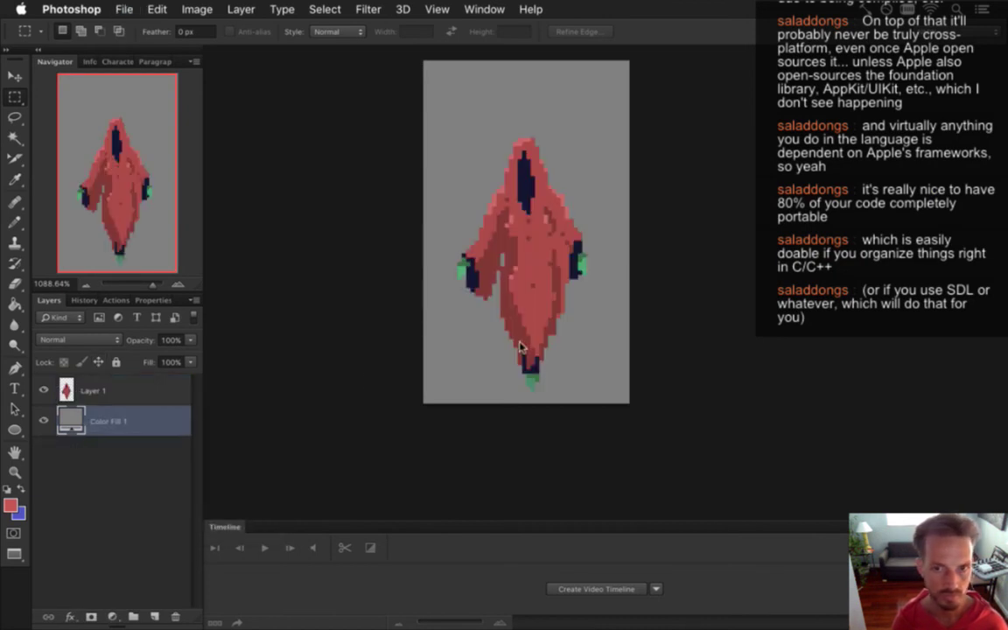
Start a Save As, cancel it, and go to the File menu instead.
key(super+shift+s)
key(Escape)
scroll(554, 308, up, 1)
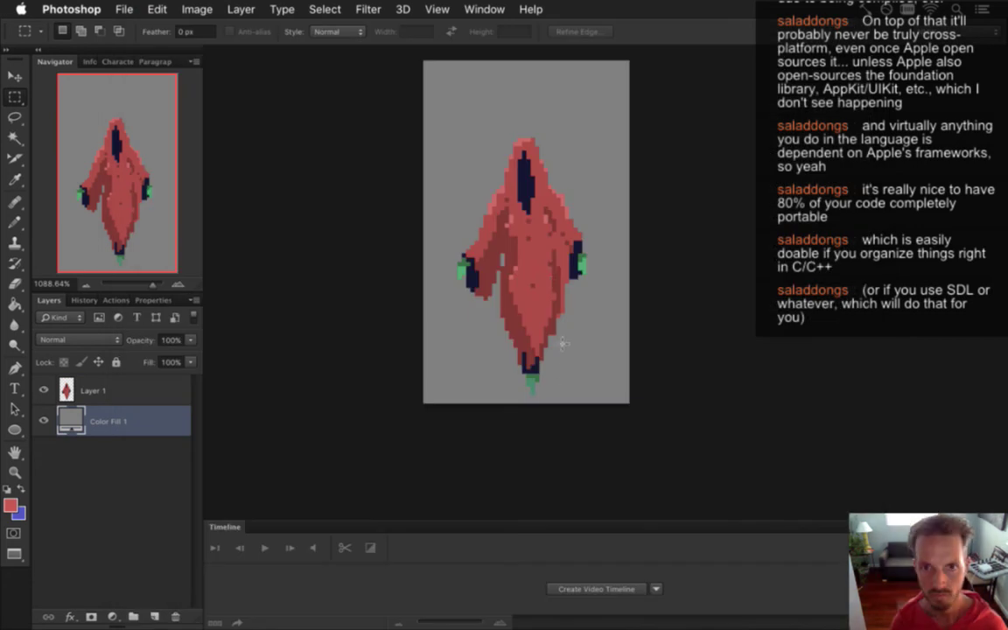
scroll(553, 308, up, 3)
click(124, 9)
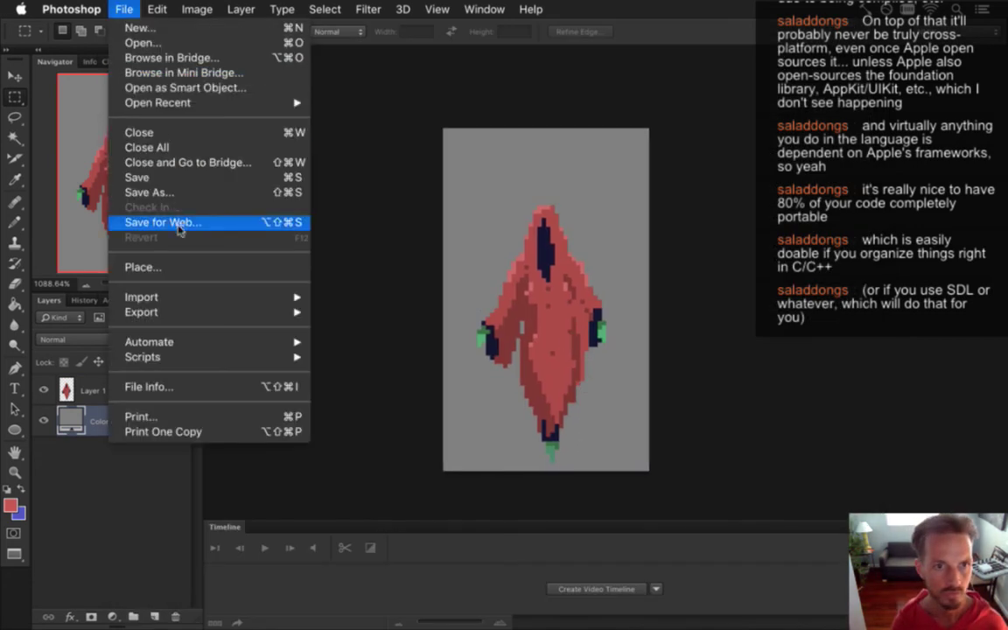
Save the document as LightningBossBomb.psd.
click(184, 175)
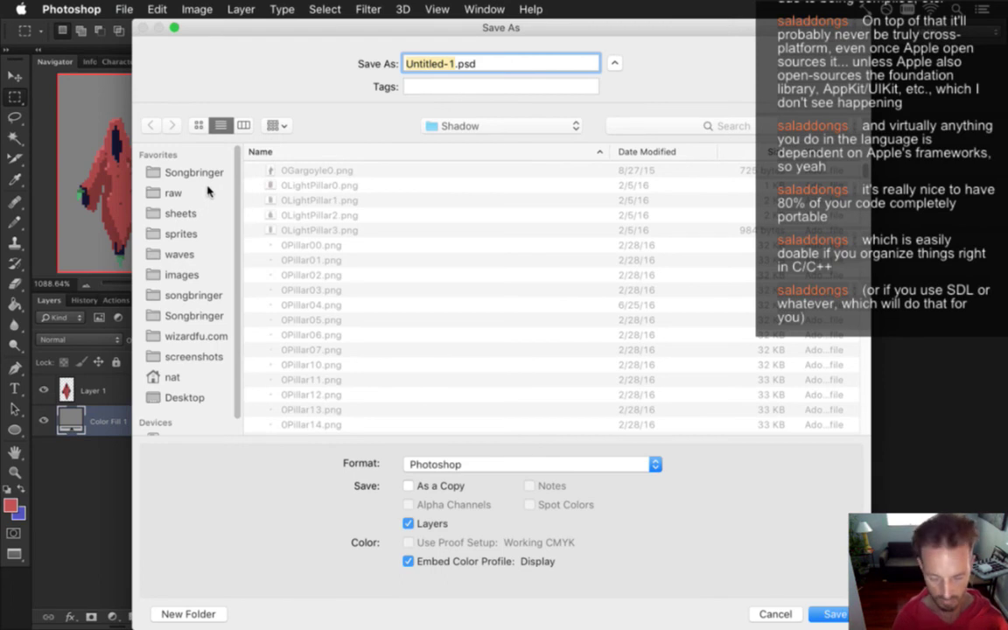
text(LightningBossBomb)
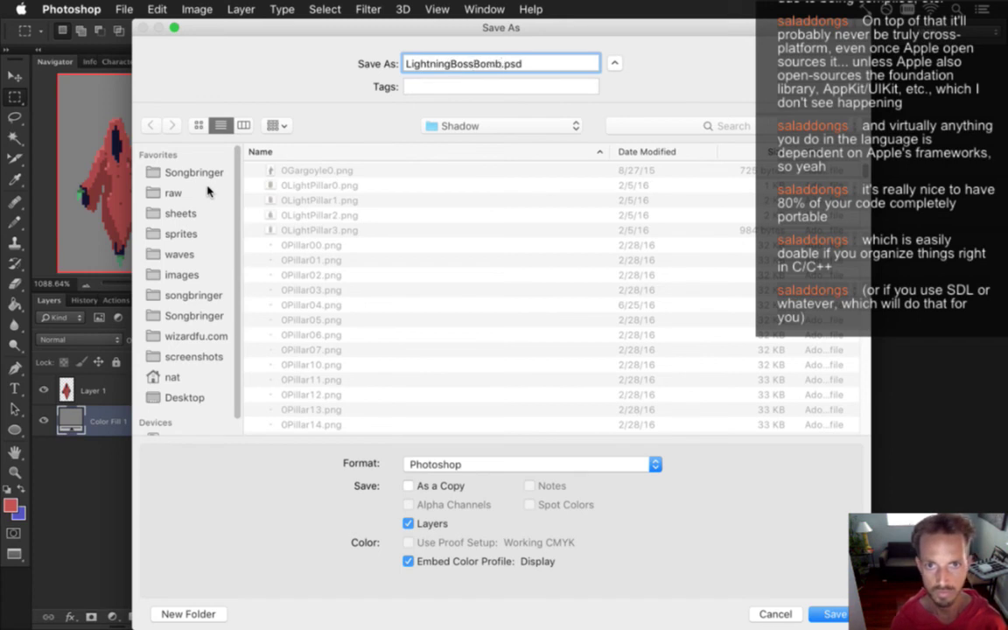
key(Return)
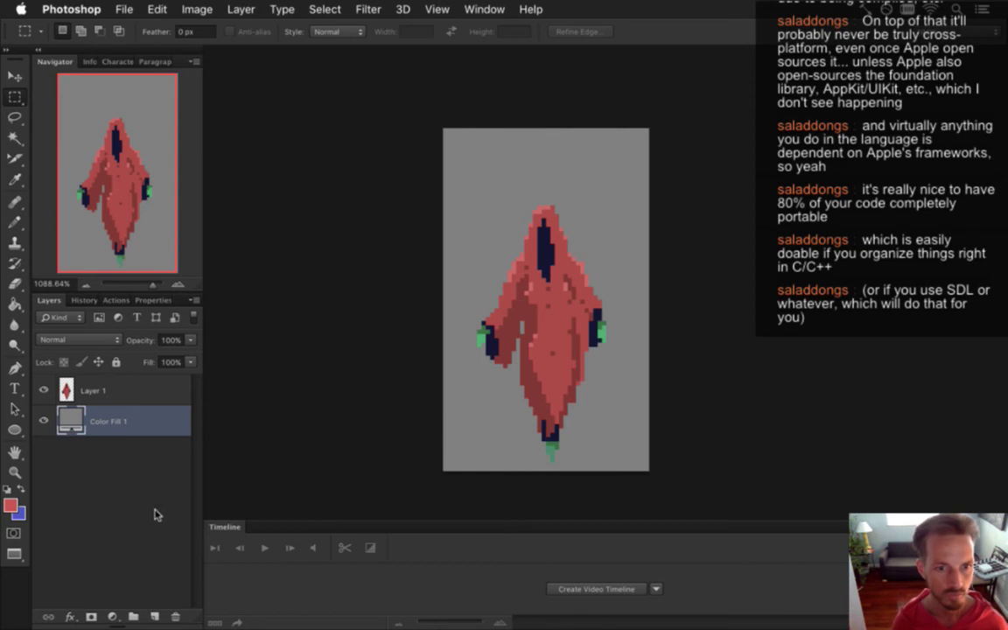
Convert the timeline to a frame animation with a 0.1-second first frame.
click(566, 590)
click(212, 619)
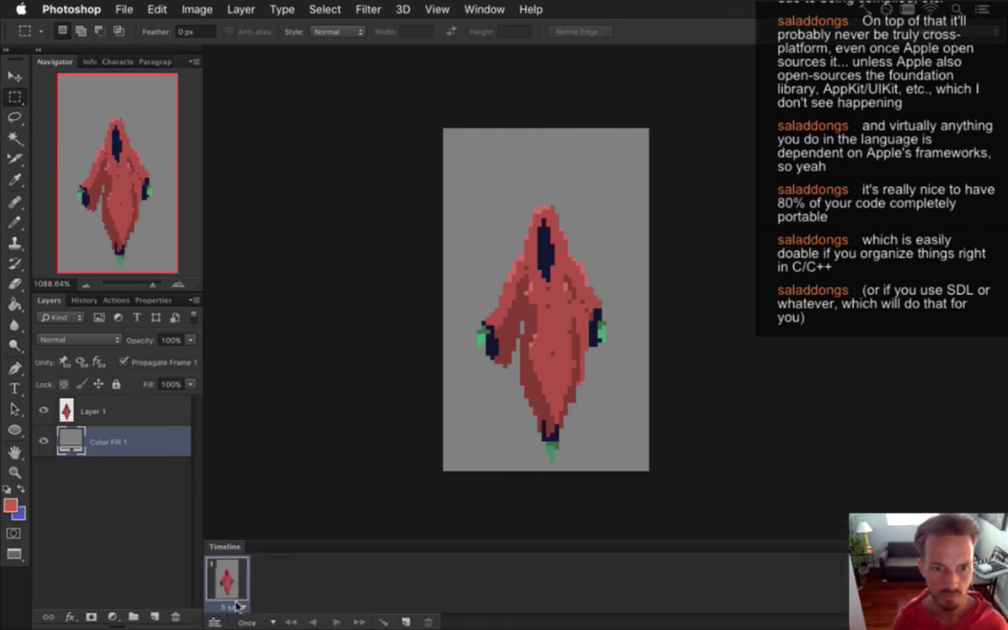
click(236, 606)
click(253, 514)
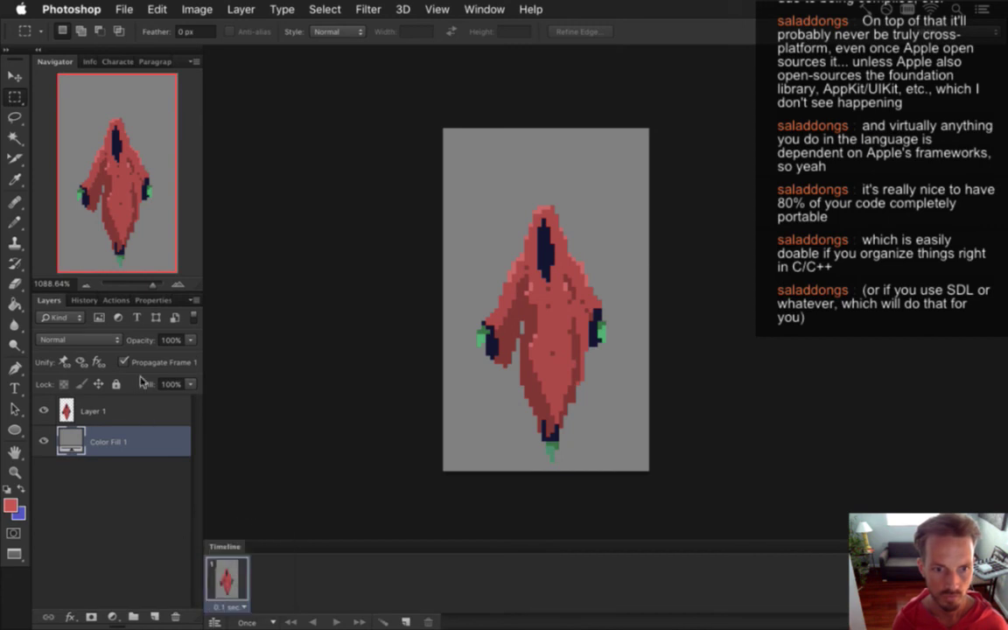
click(114, 411)
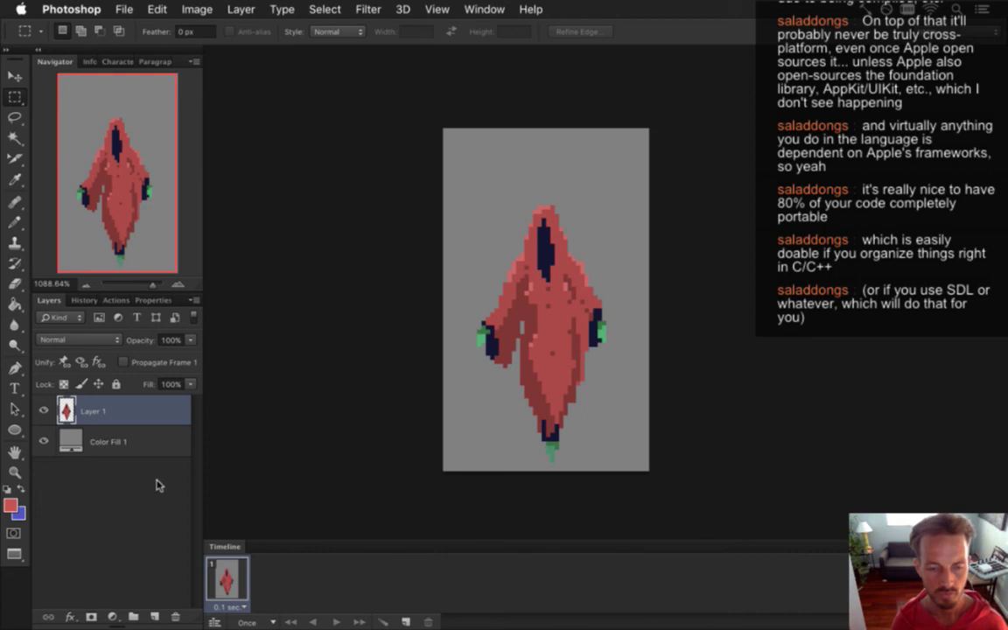
Duplicate Layer 1, nudge the copy down one pixel and adjust its head area.
key(super+j)
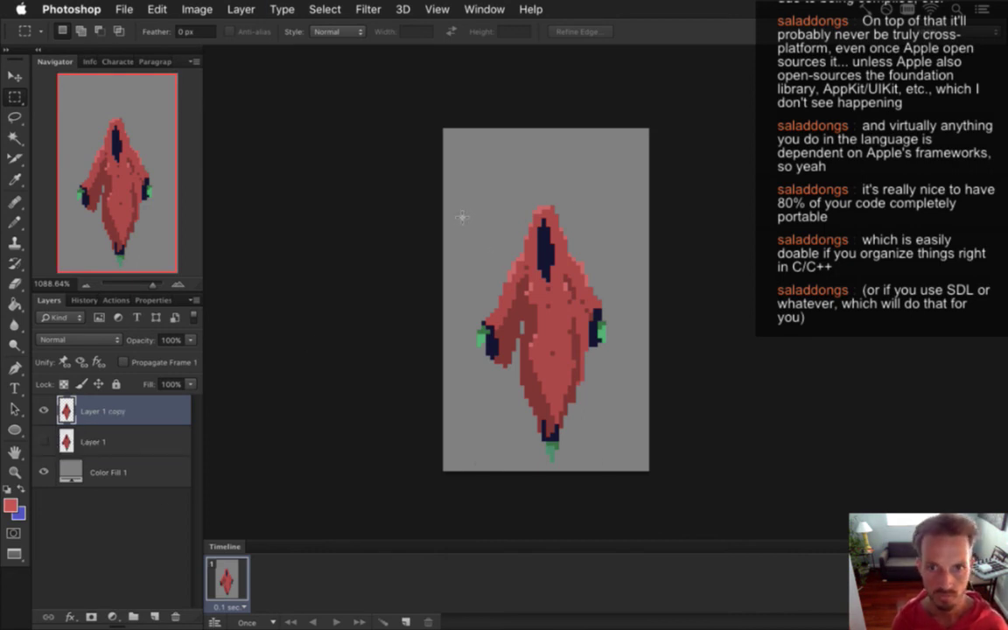
key(v)
key(Down)
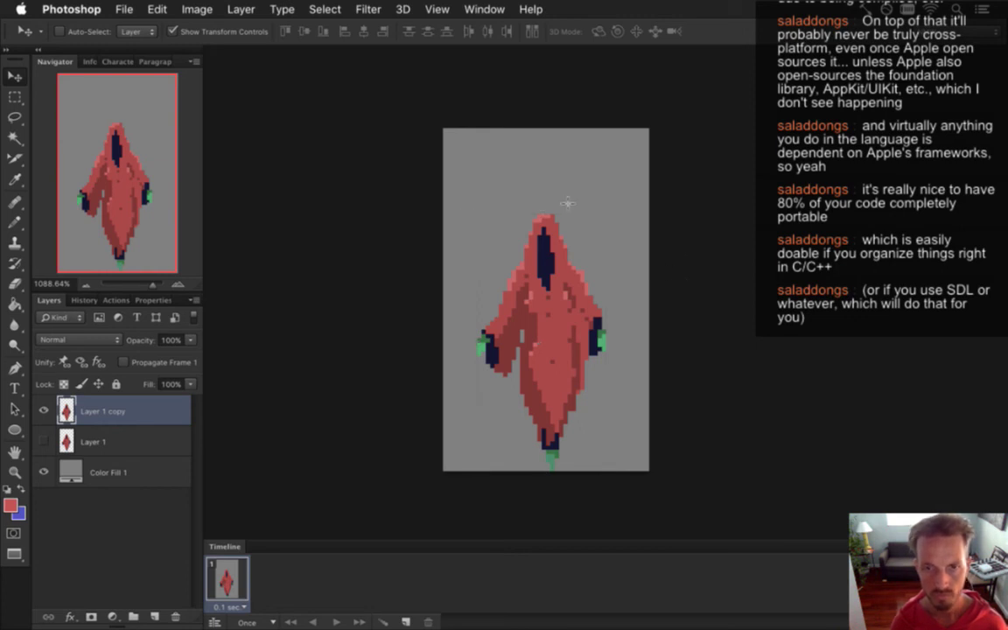
key(m)
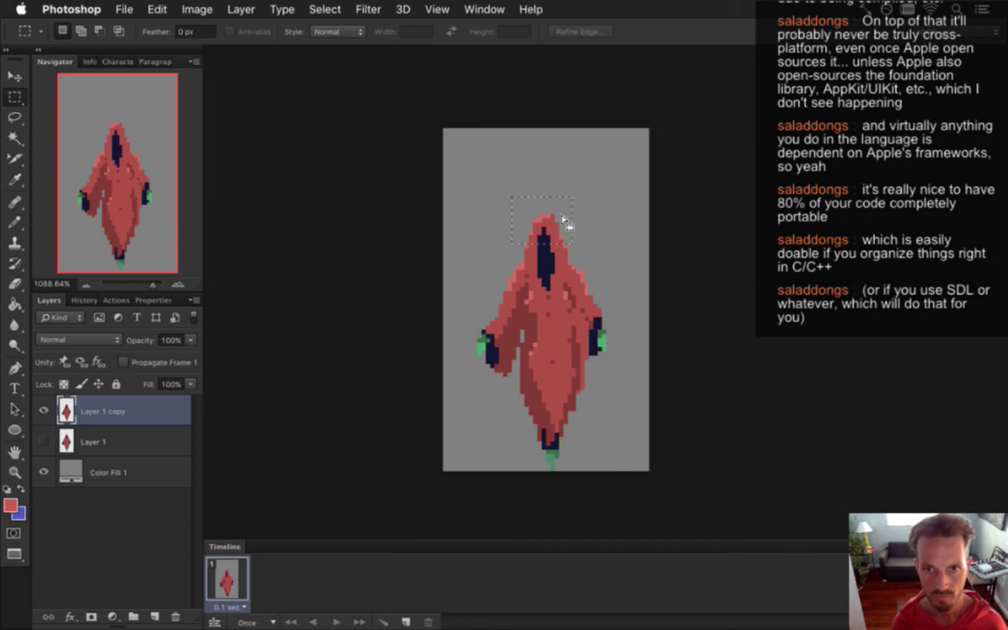
key(v)
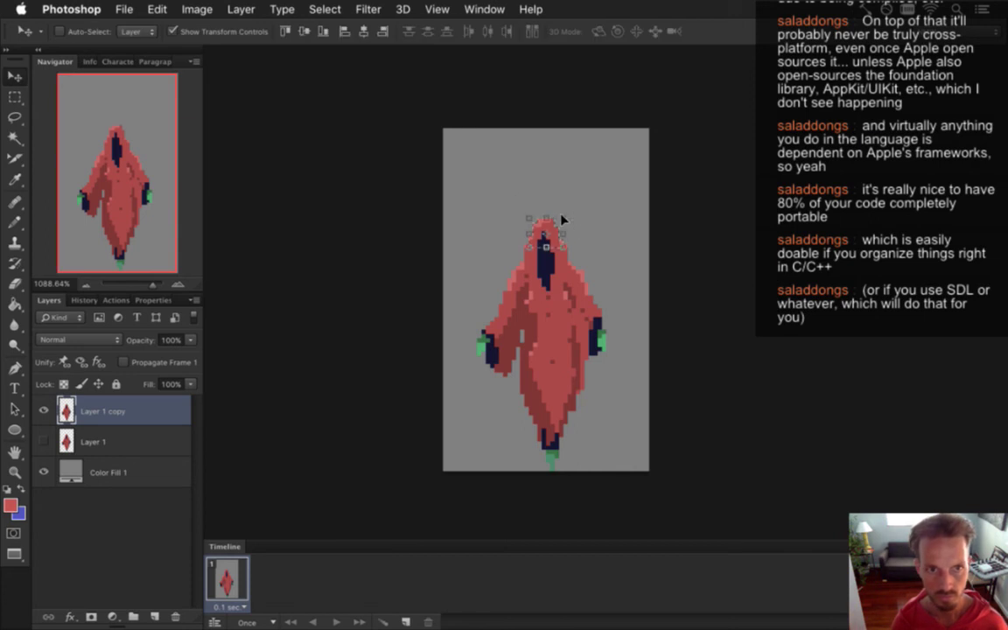
key(m)
key(i)
key(b)
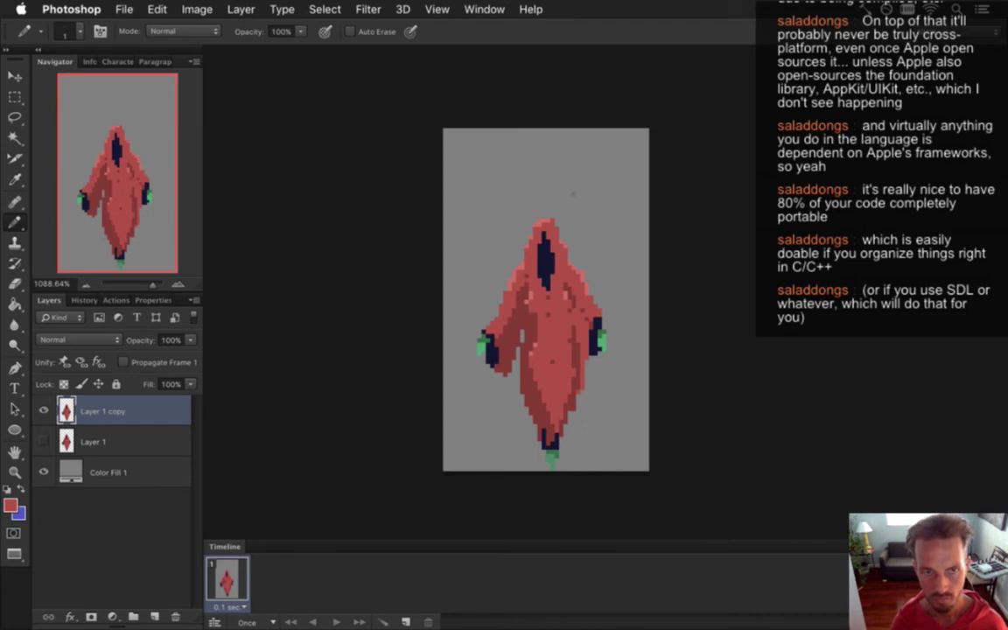
key(m)
Select and reposition the figure's left hand on Layer 1 copy.
drag(464, 313, 501, 393)
key(v)
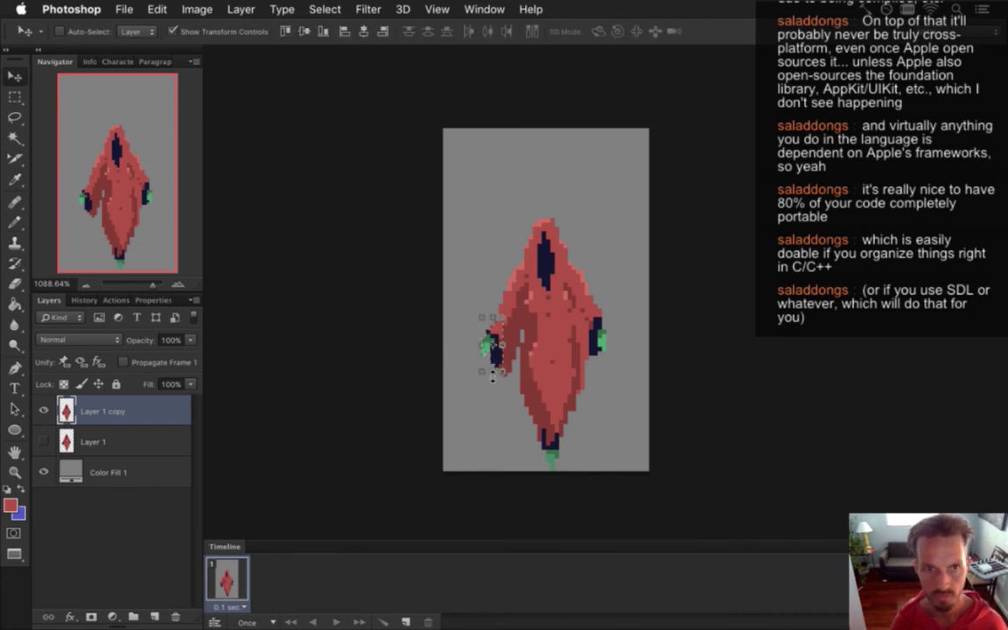
key(m)
key(super+d)
scroll(569, 342, up, 1)
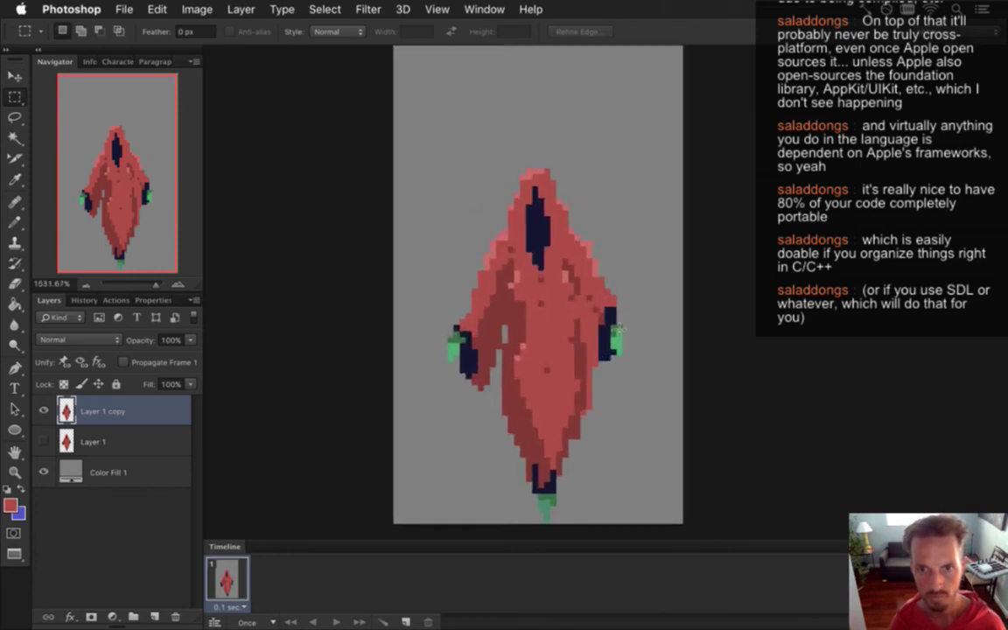
Nudge the right hand one pixel right and add a second animation frame.
drag(593, 277, 616, 360)
key(v)
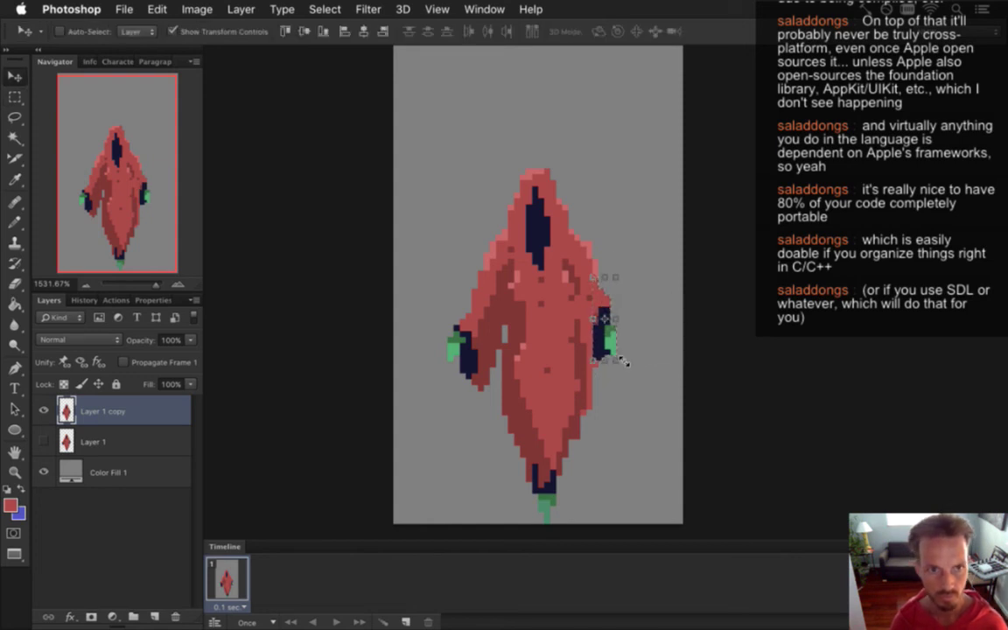
key(Right)
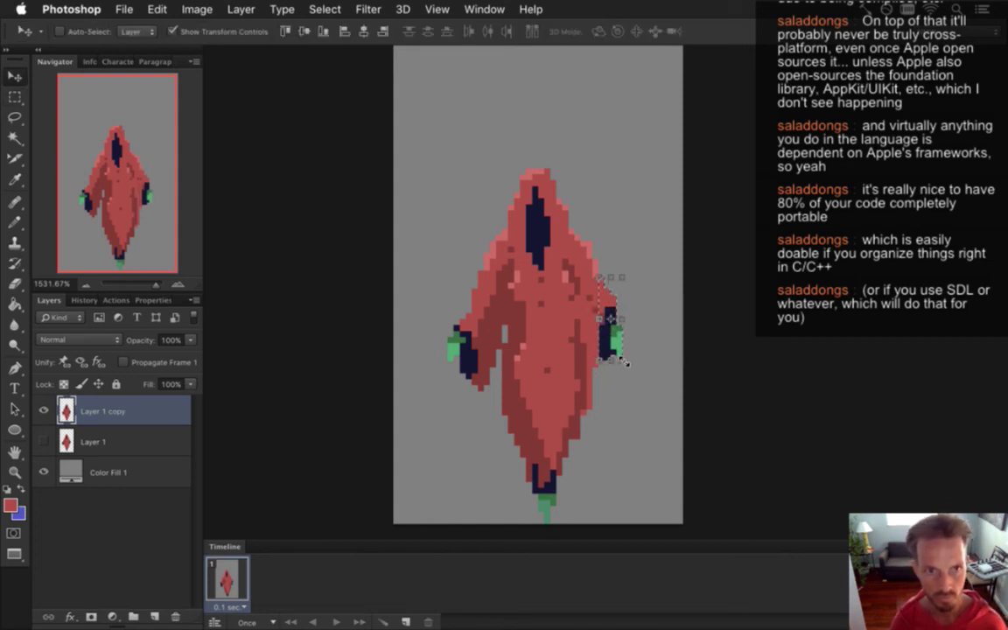
key(m)
click(612, 260)
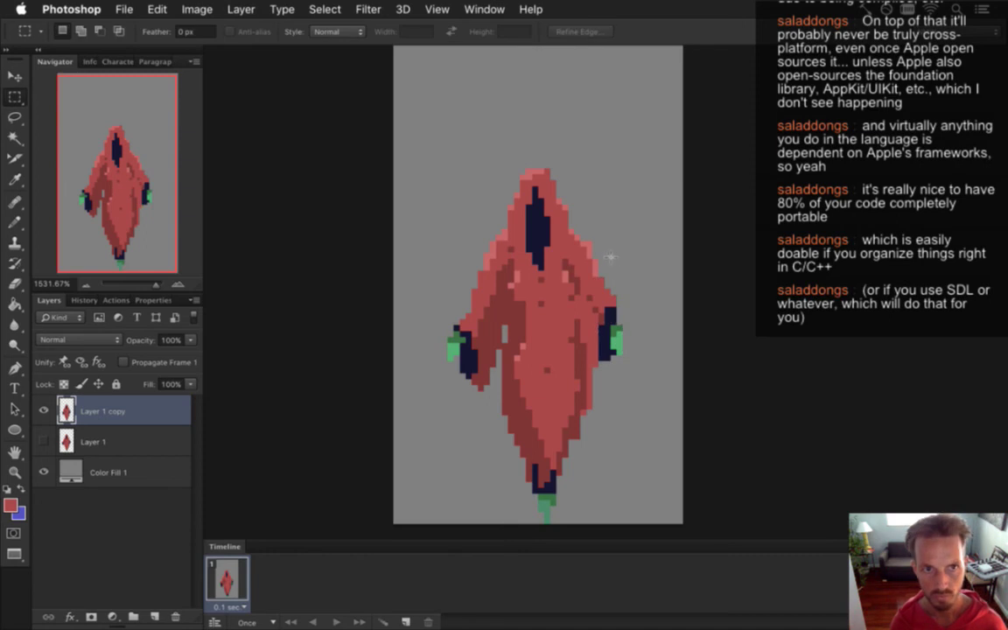
key(e)
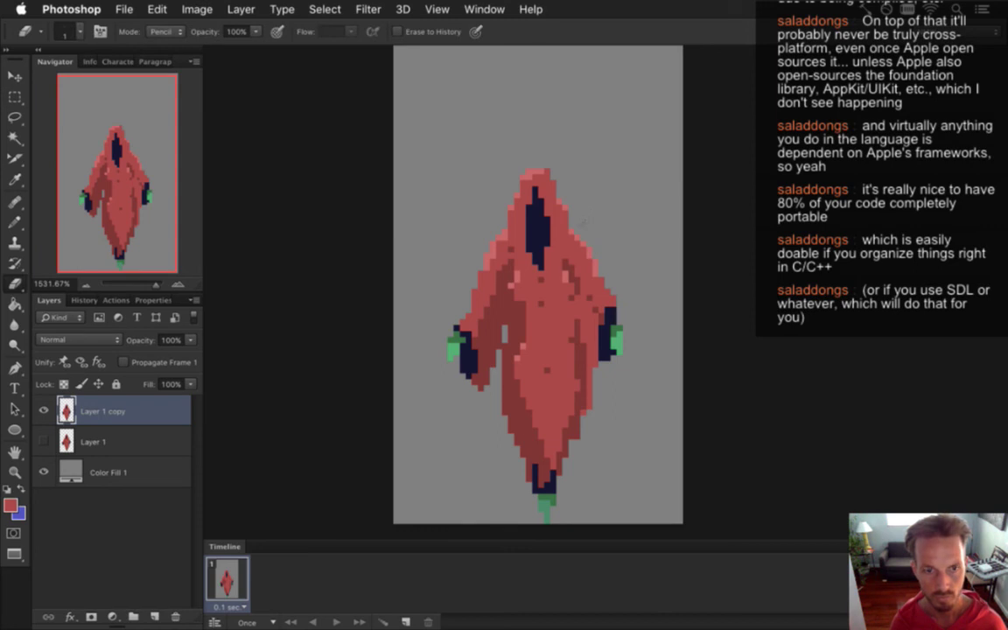
click(405, 621)
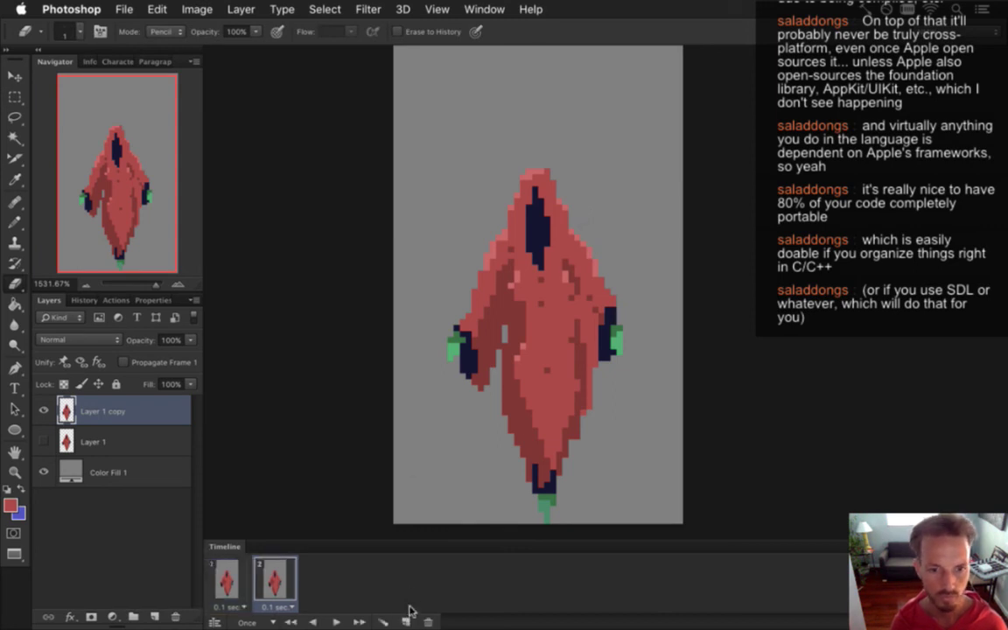
Undo the extra frame, duplicate Layer 1 copy into Layer 1 copy 2, and hide Layer 1 copy.
key(ctrl+z)
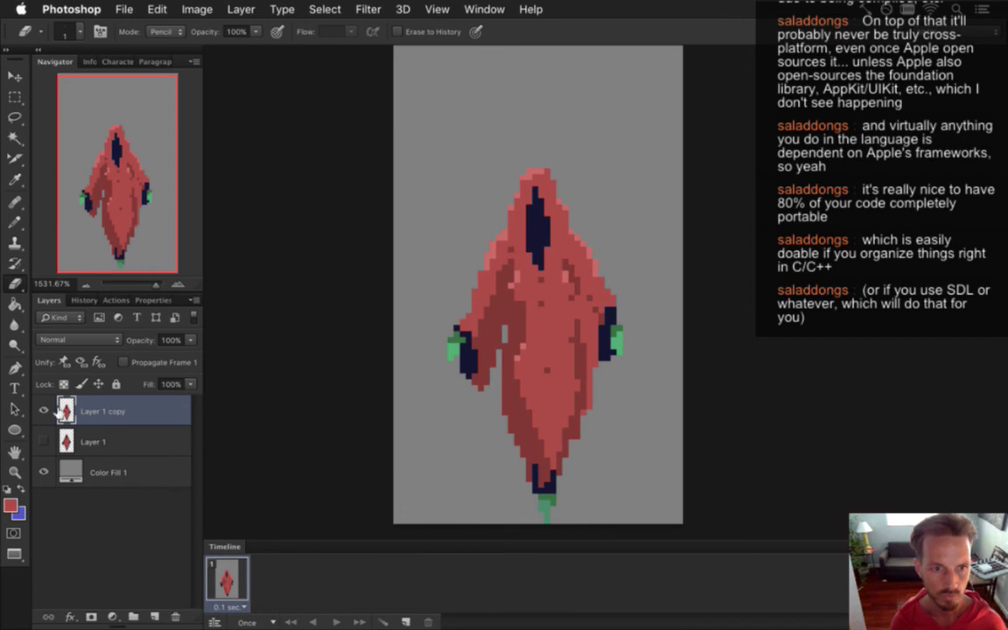
key(ctrl+j)
click(43, 442)
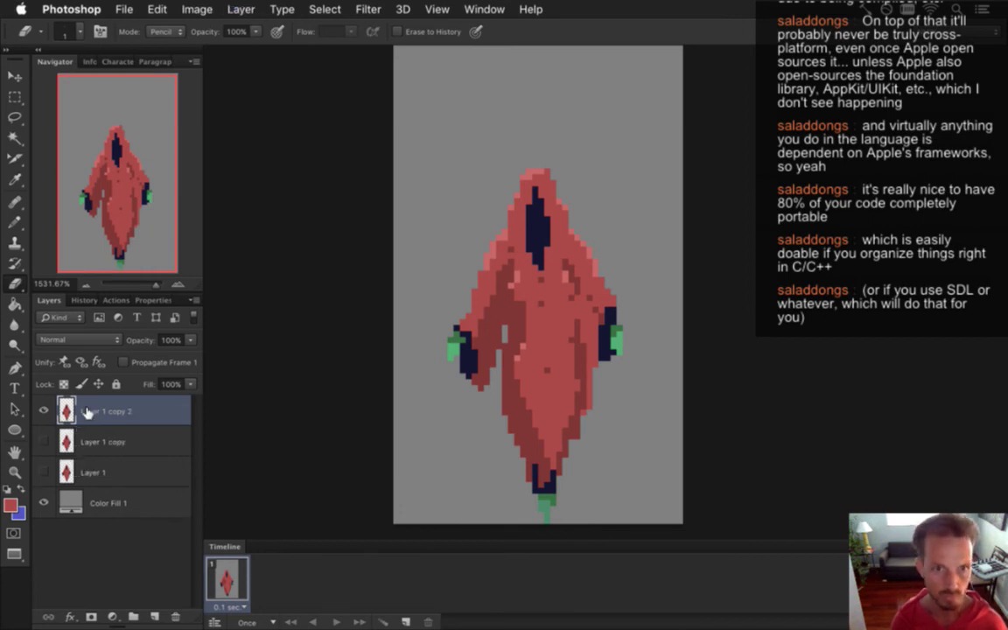
key(v)
key(Down)
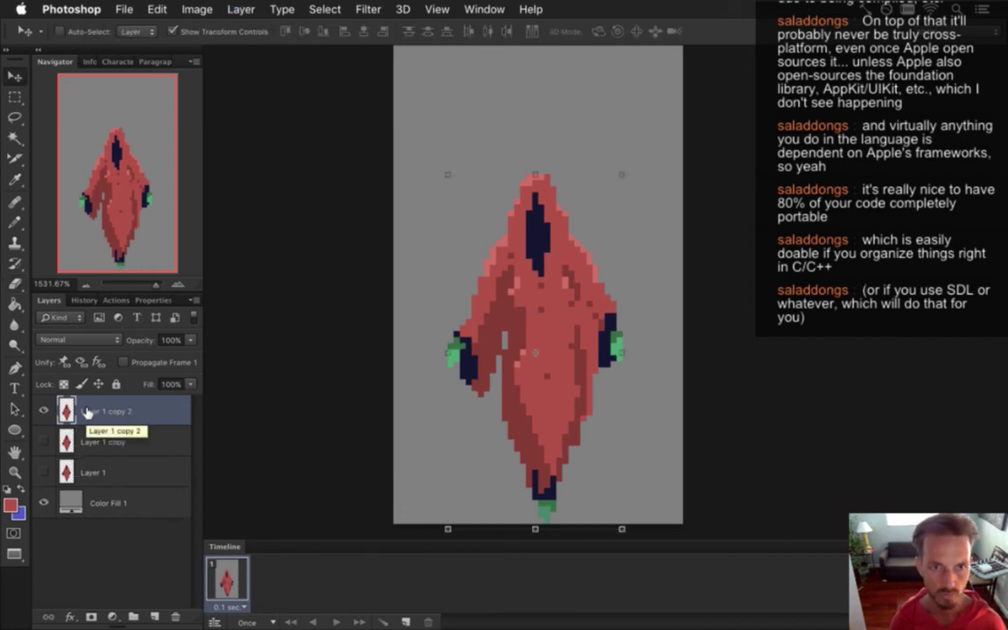
key(Up)
Erase and redraw the feet pixels, then shift the figure down two pixels.
key(e)
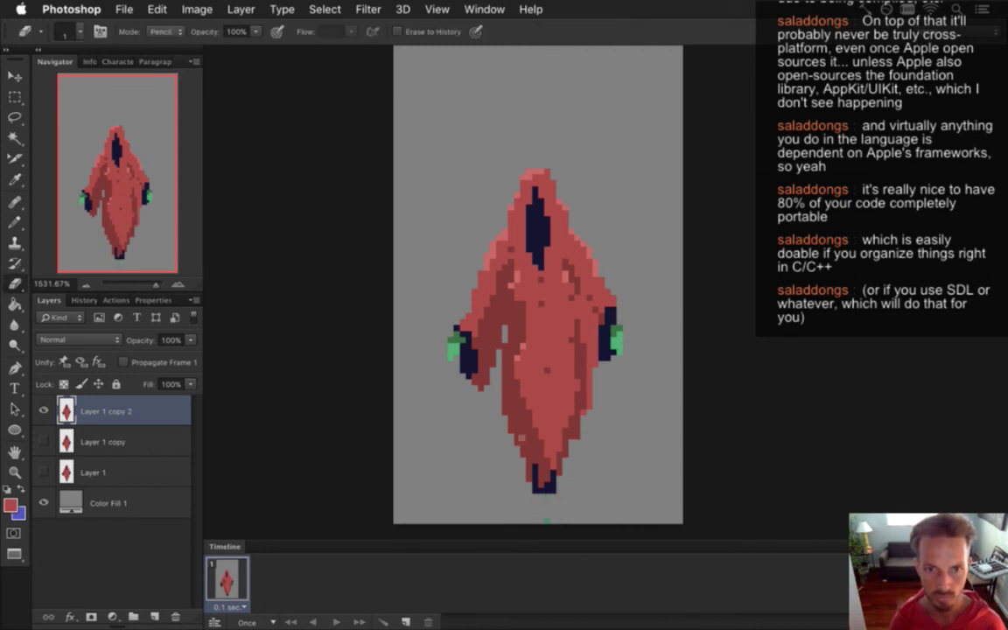
key(b)
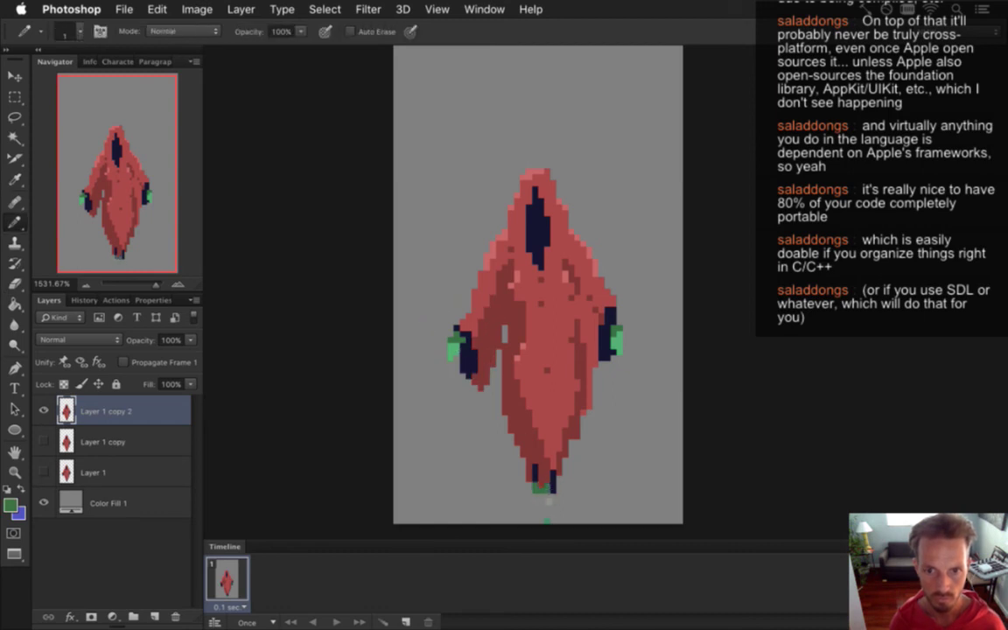
key(e)
key(v)
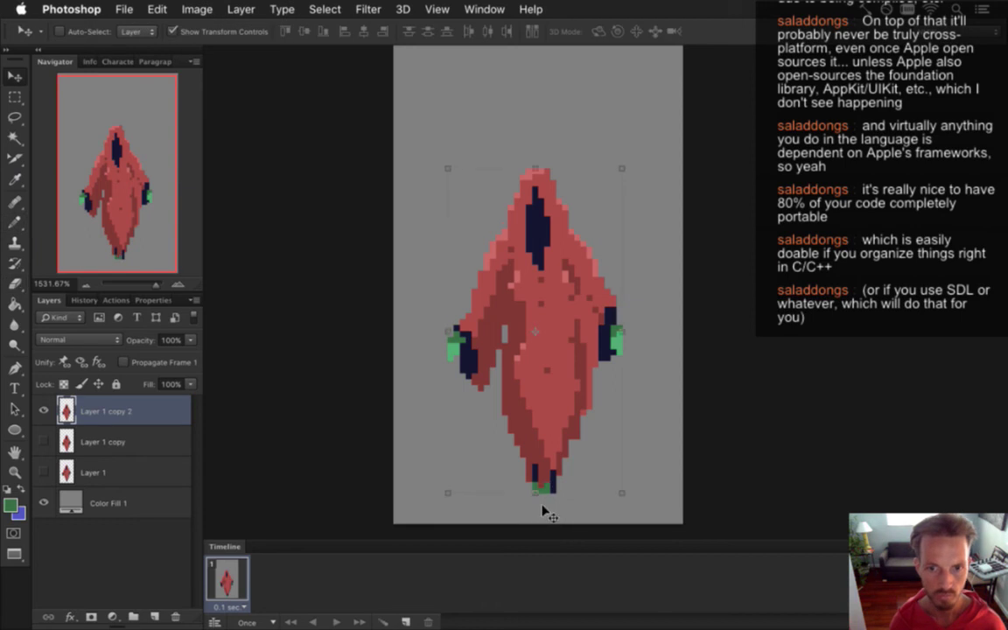
key(Down)
key(Down)
key(Down)
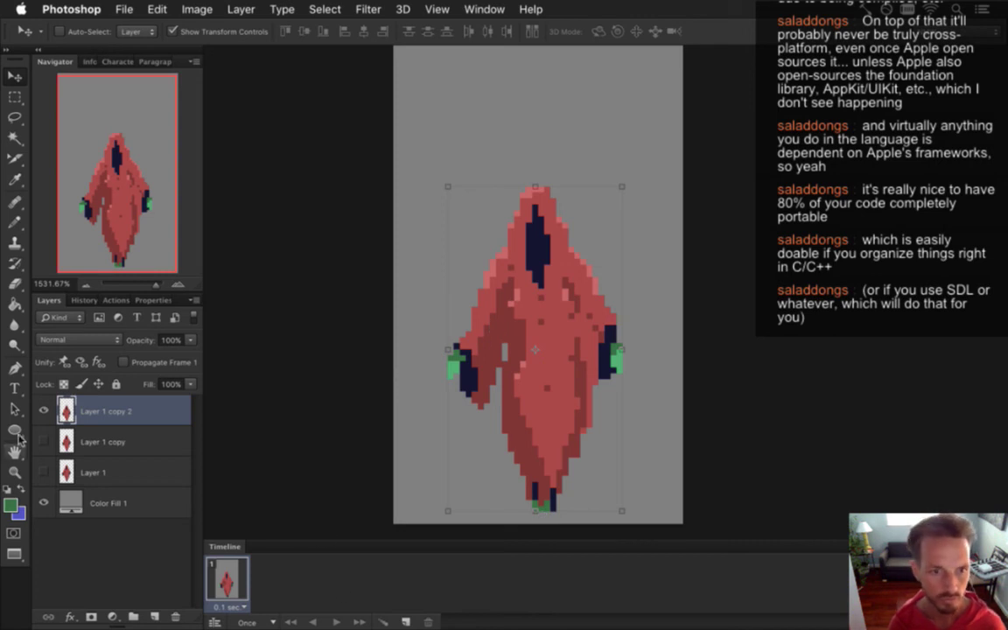
Compare the three poses by toggling Layer 1, Layer 1 copy and Layer 1 copy 2 visibility.
click(43, 411)
click(44, 473)
click(44, 473)
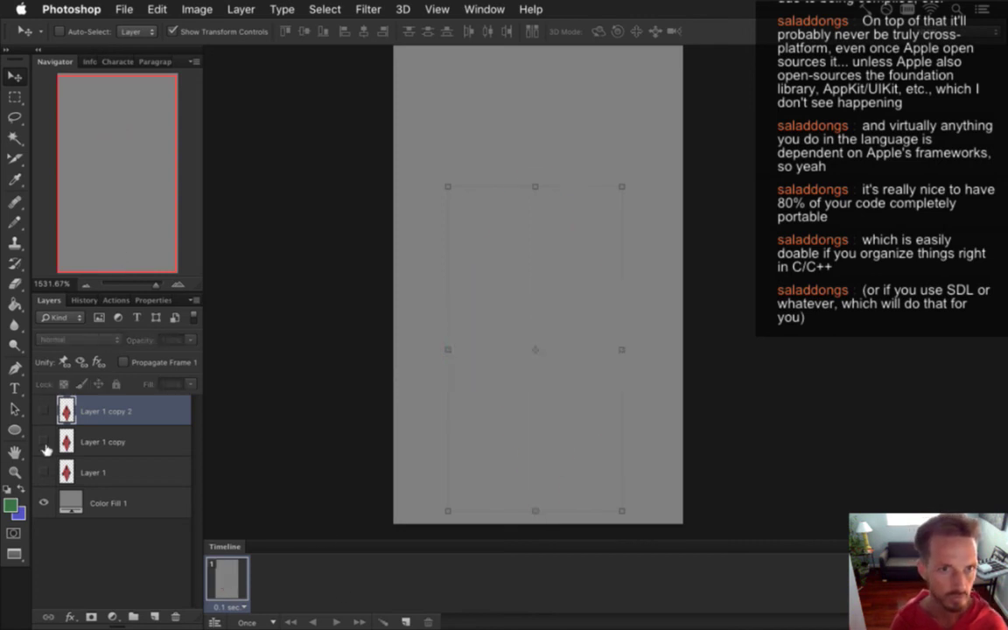
click(44, 442)
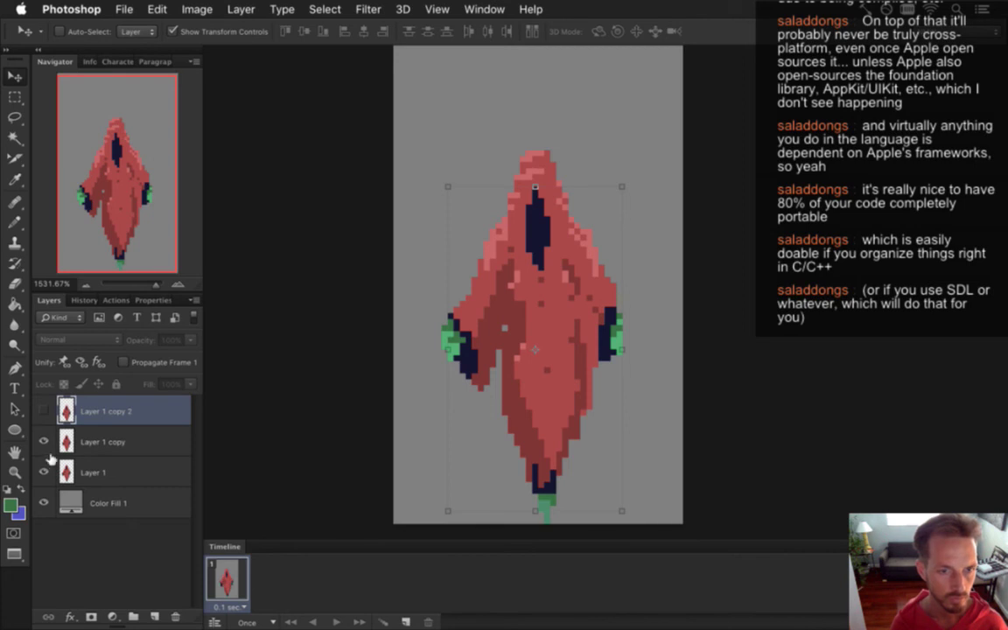
click(44, 442)
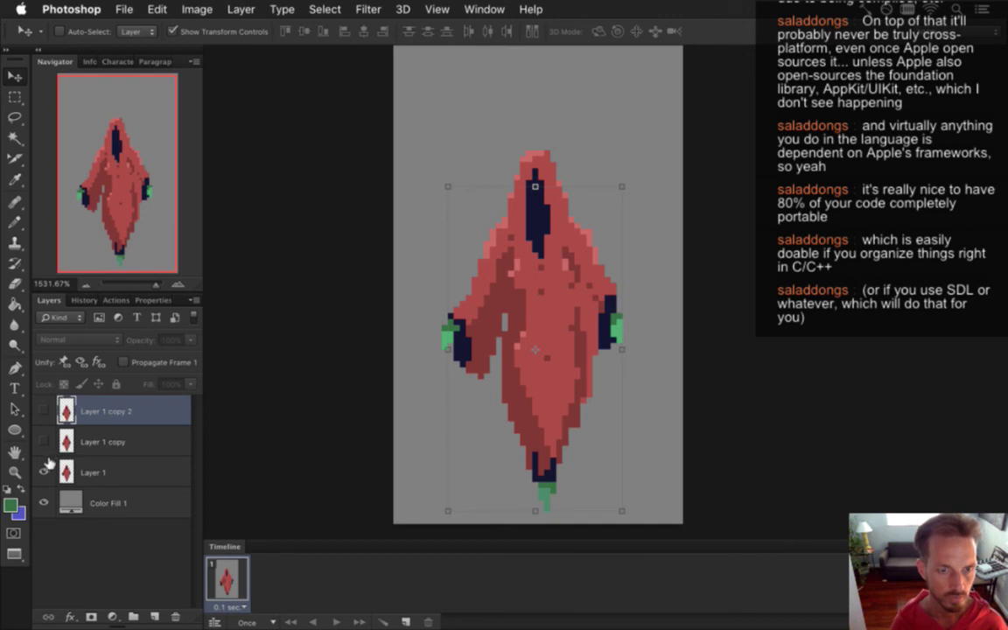
Add frame 2 showing Layer 1 copy and frame 3 showing Layer 1 copy 2.
click(406, 618)
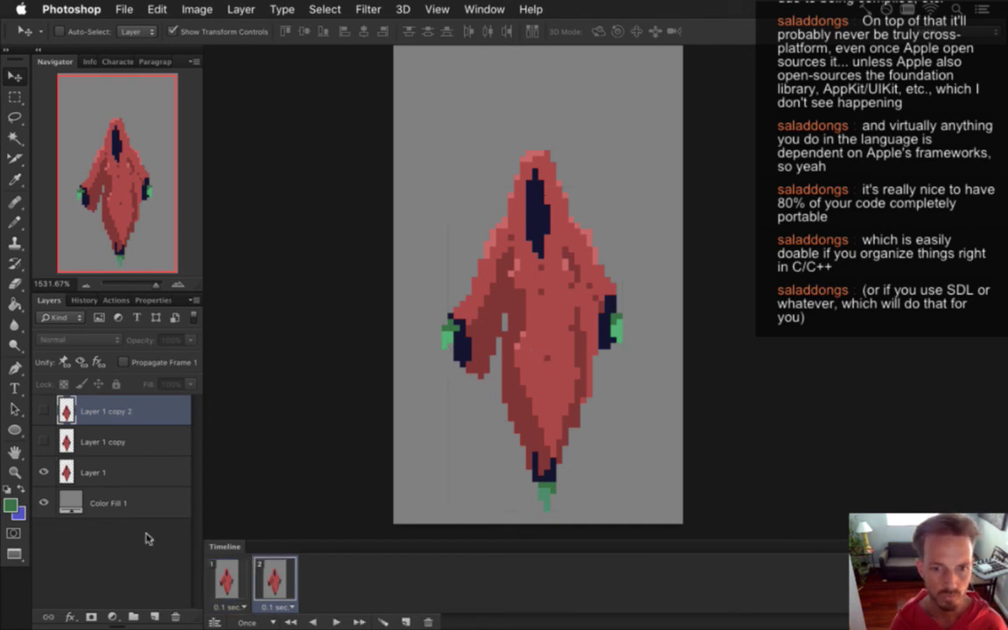
click(43, 442)
click(44, 472)
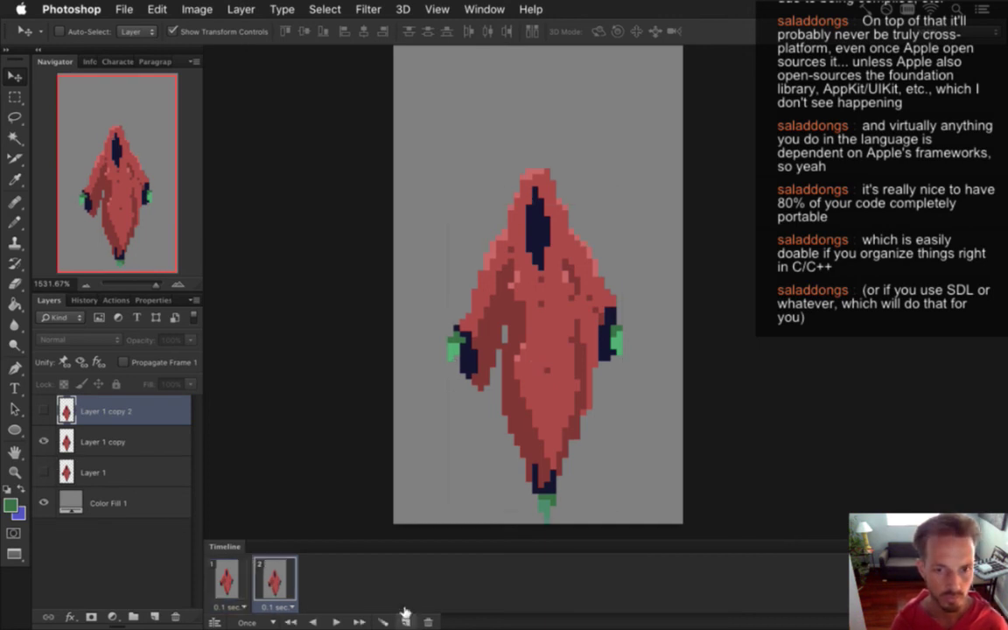
click(405, 618)
click(43, 442)
click(42, 411)
Play the three-frame animation preview, checking frames 2 and 3.
key(space)
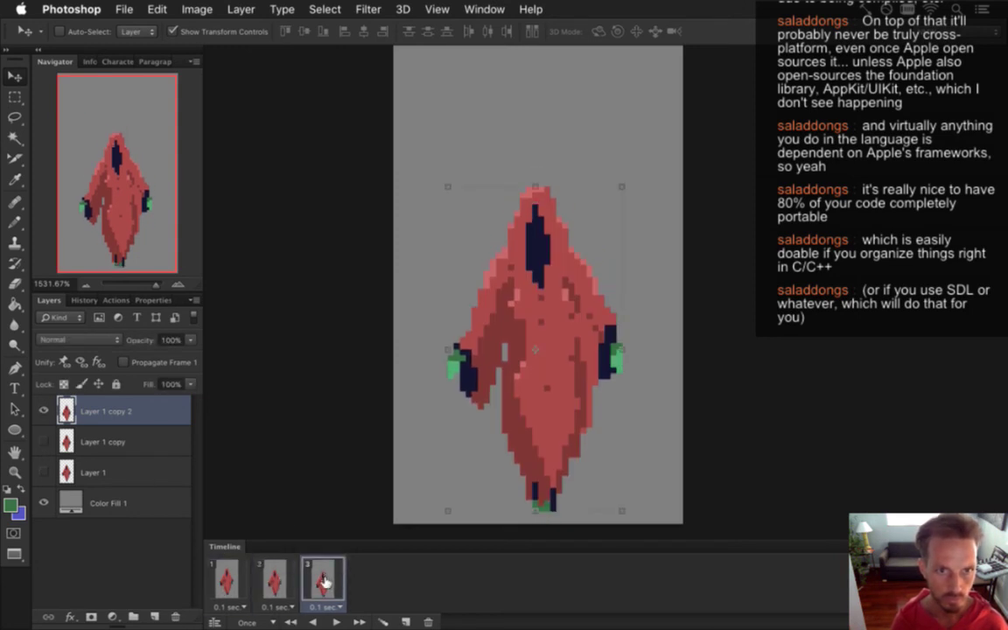
click(276, 580)
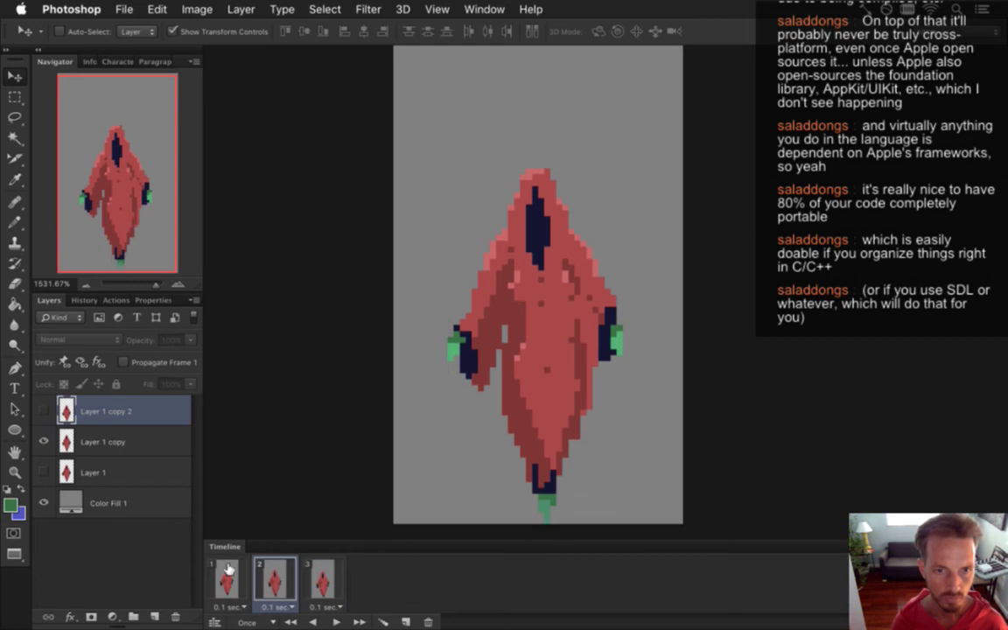
key(space)
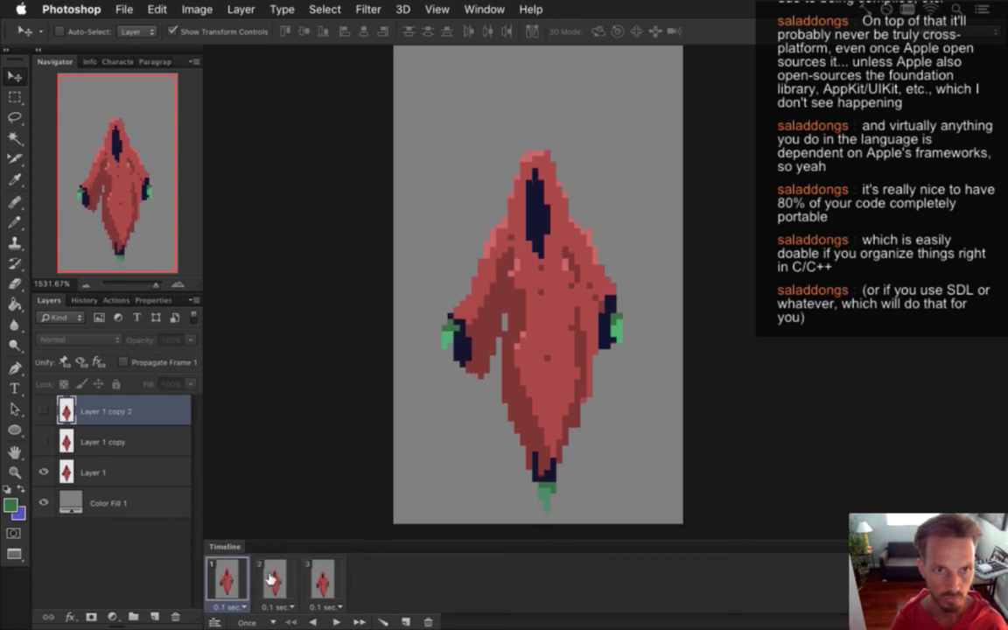
click(322, 579)
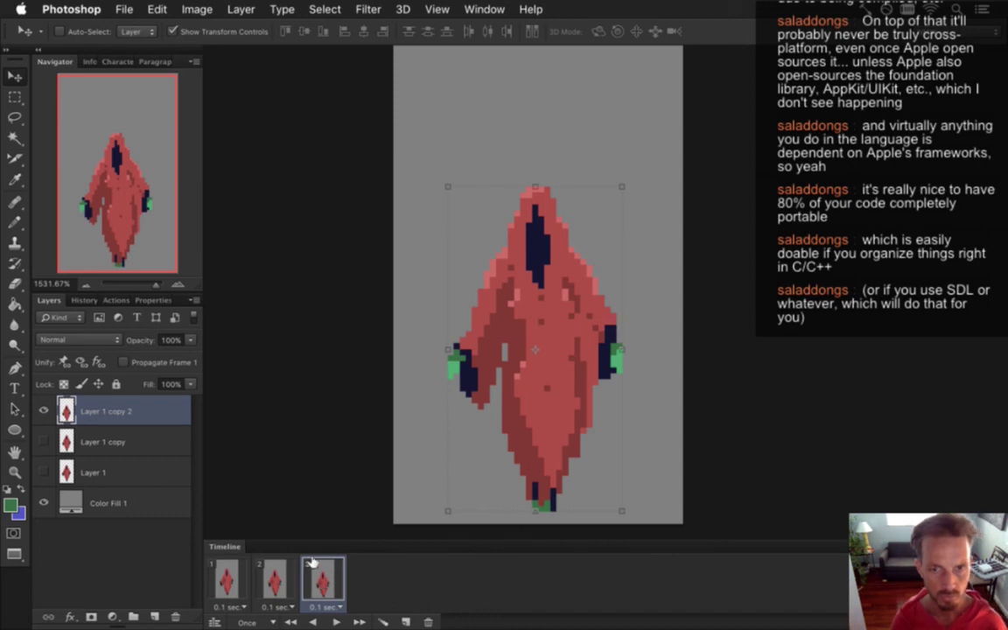
key(m)
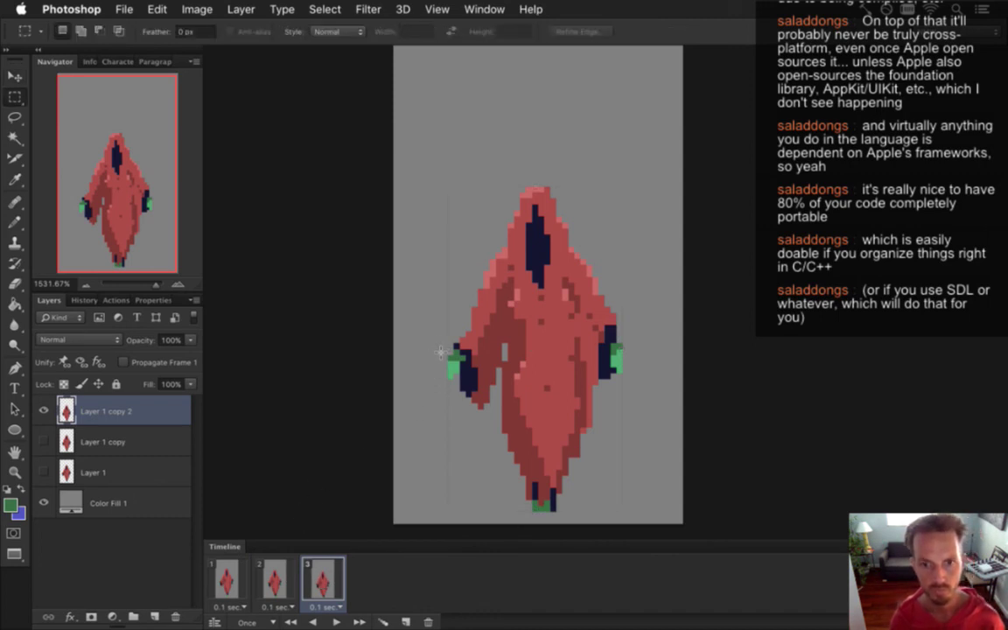
Repaint the figure's left hand area on frame 3 with sampled navy, red and green pixels.
key(i)
click(480, 370)
key(b)
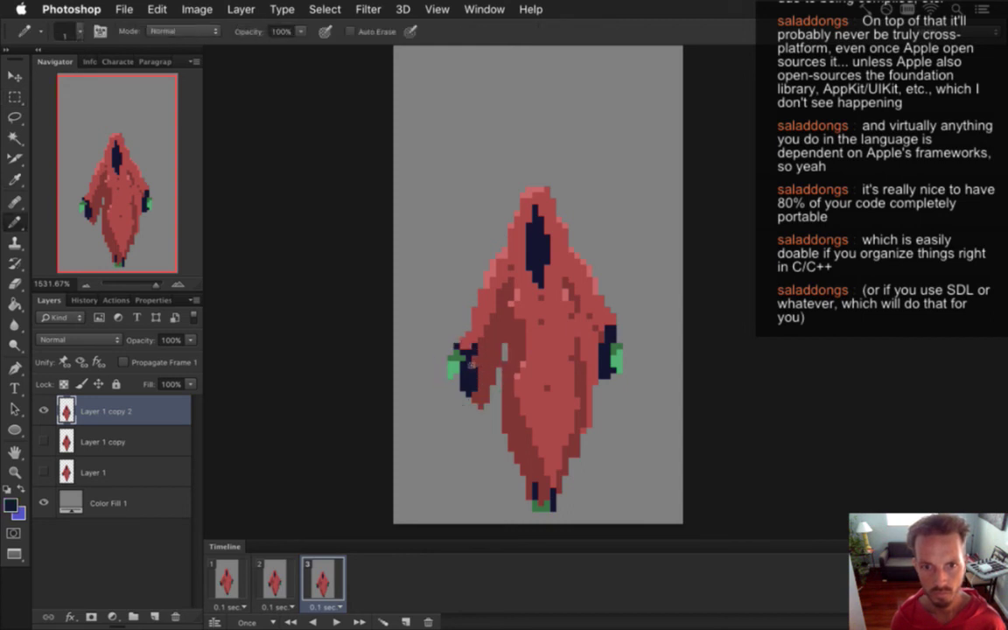
mouse_move(473, 350)
mouse_down()
mouse_move(474, 365)
mouse_move(457, 377)
mouse_up()
key(e)
key(b)
alt+click(477, 342)
click(466, 352)
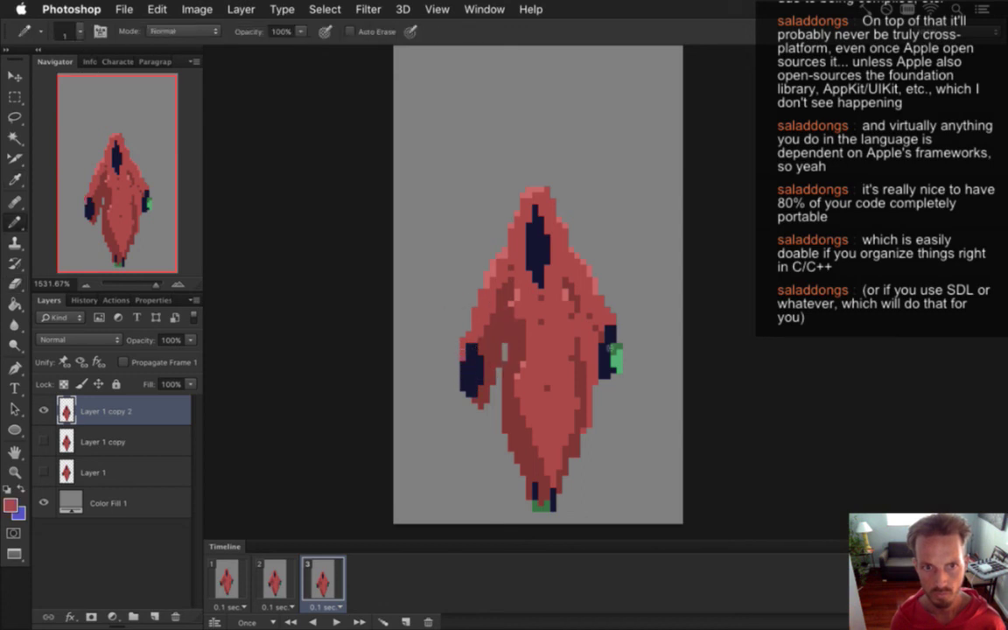
alt+click(611, 354)
drag(473, 372, 480, 366)
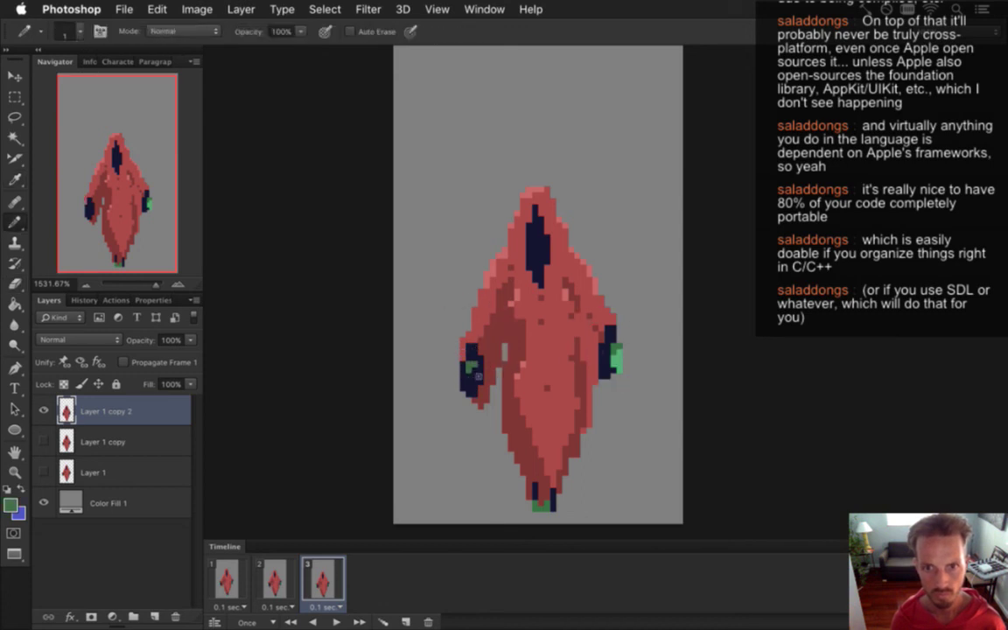
key(i)
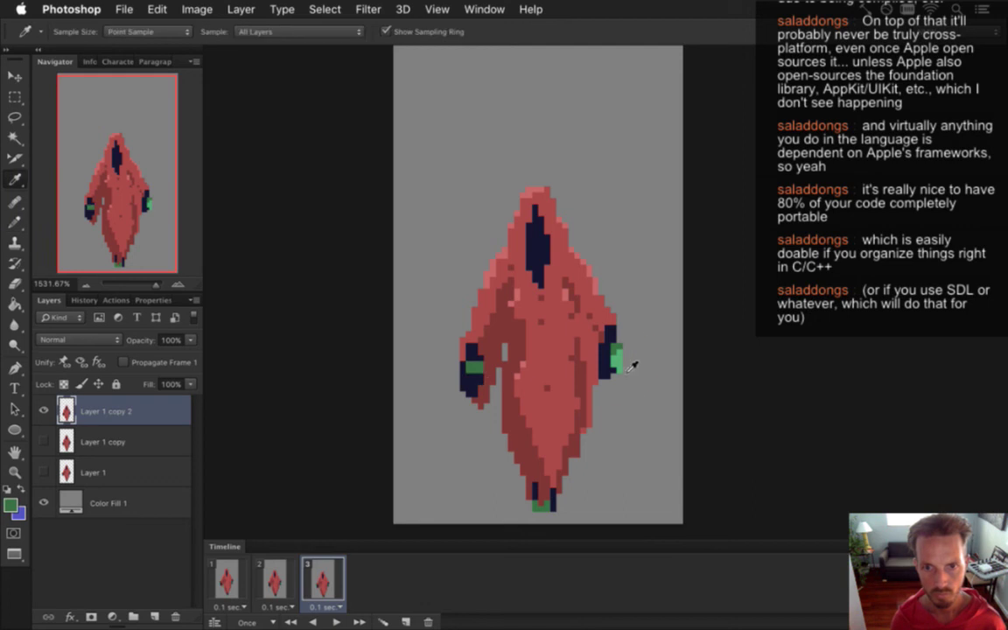
key(b)
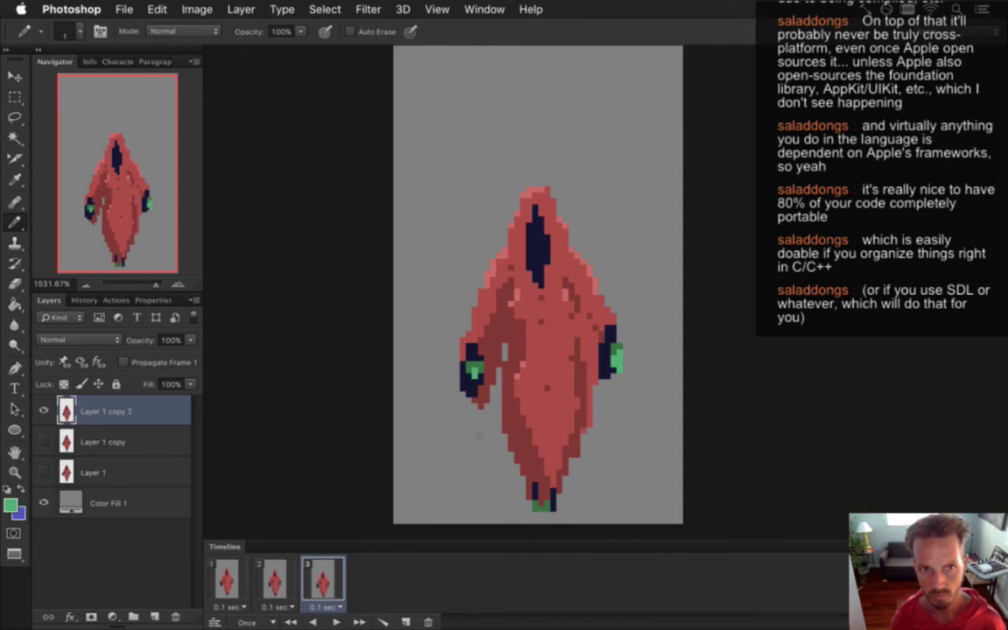
Nudge the figure's selected left hand one pixel to the right.
key(m)
mouse_move(447, 325)
mouse_down()
mouse_move(468, 324)
mouse_move(490, 420)
mouse_up()
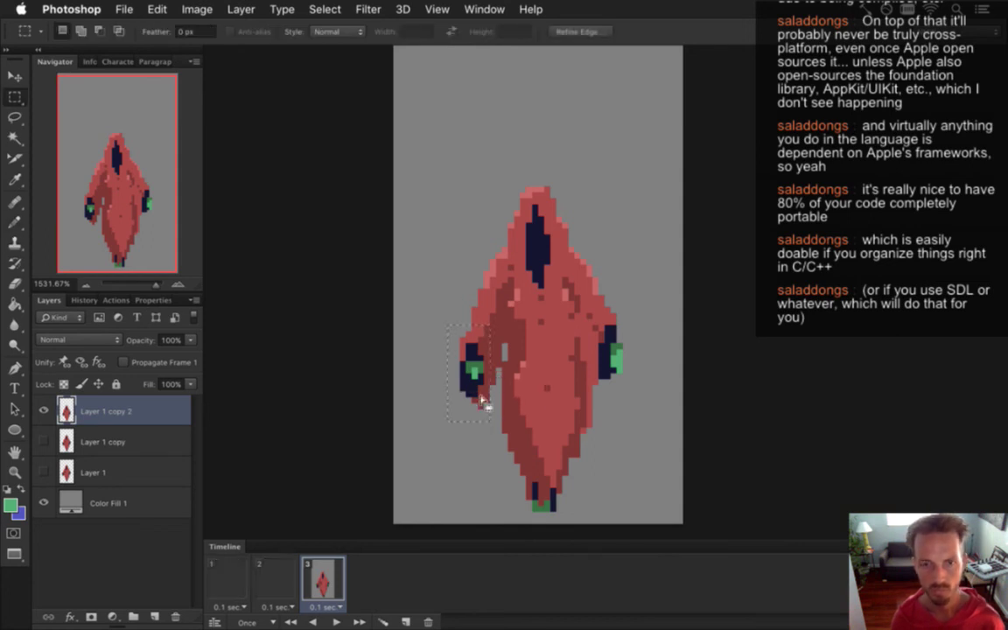
key(v)
key(Right)
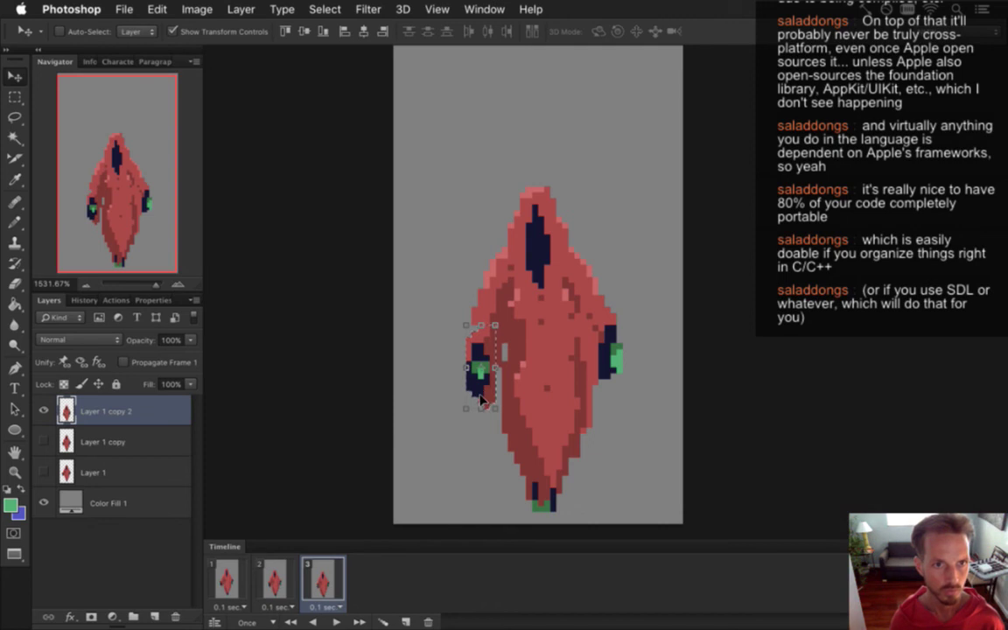
key(i)
click(492, 323)
key(b)
Compare with frame 2, then shift the frame-3 figure down.
click(267, 578)
click(312, 563)
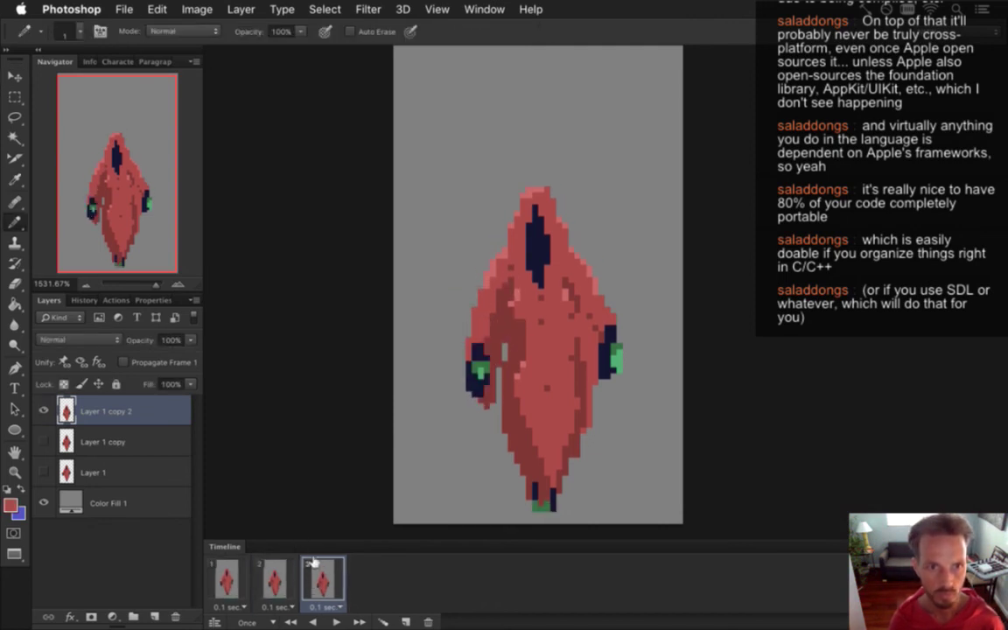
key(v)
key(Down)
key(Down)
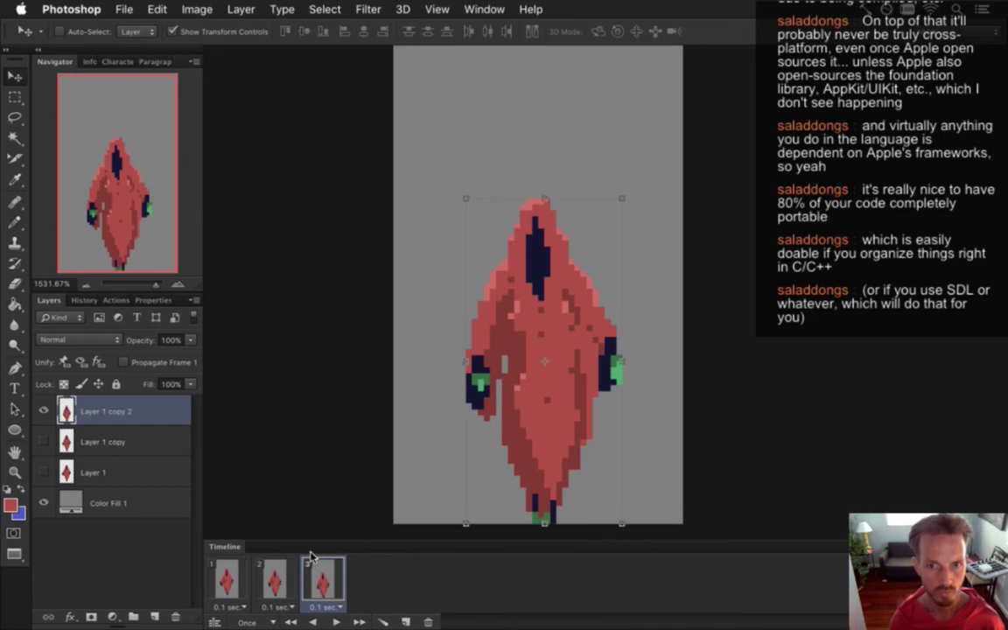
Extend the cloak's lower-left edge in red and touch up the hem and left sleeve pixels.
key(i)
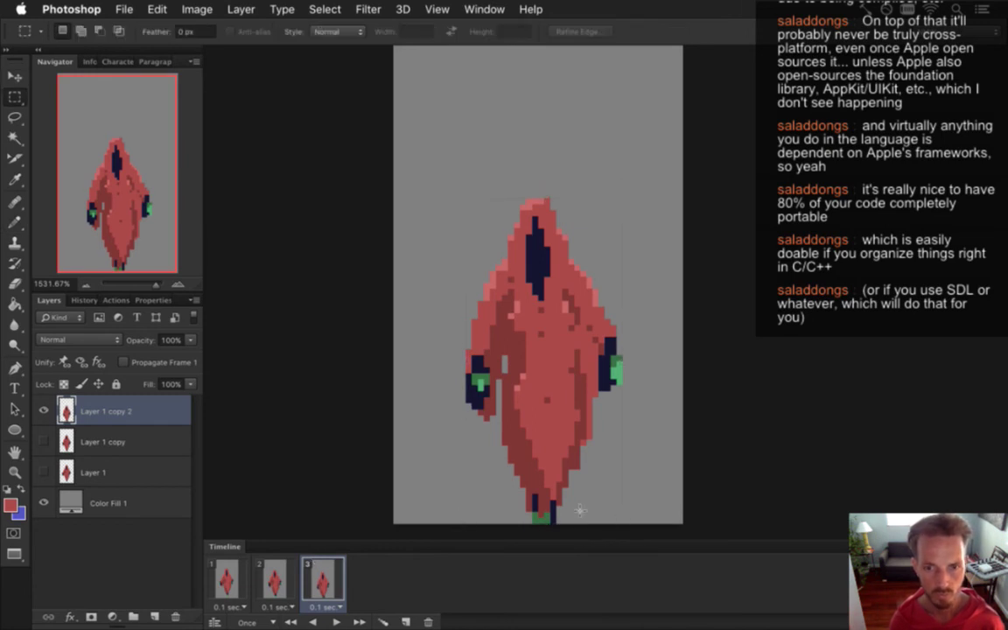
key(b)
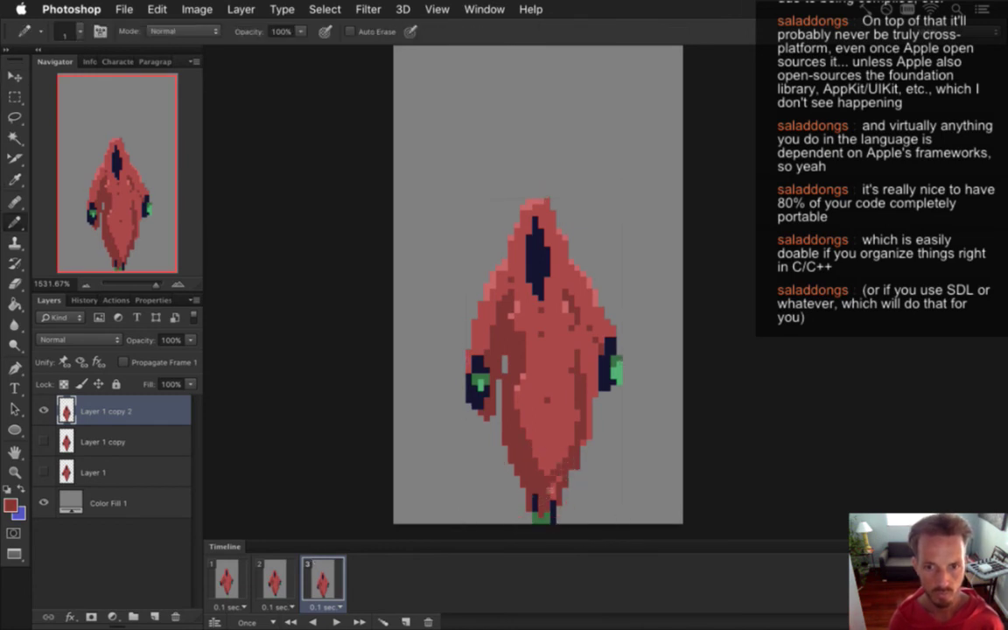
drag(506, 471, 497, 486)
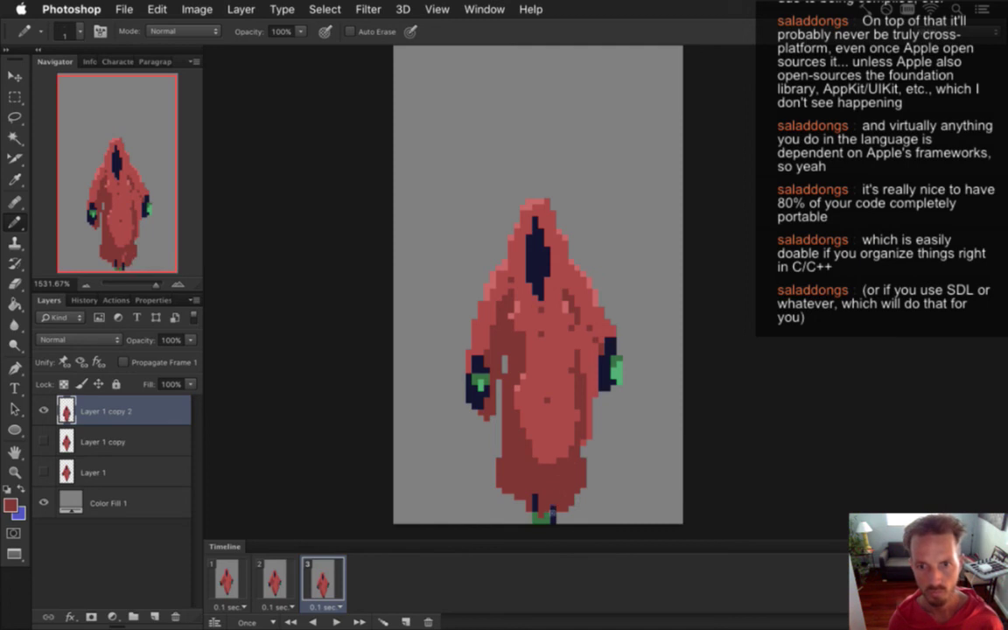
key(e)
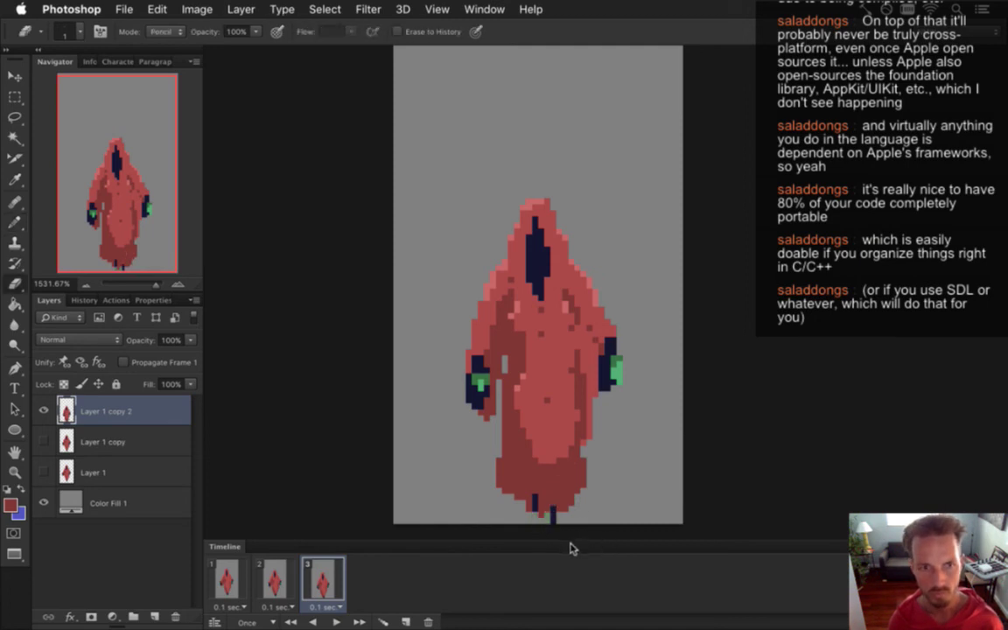
key(b)
alt+click(529, 507)
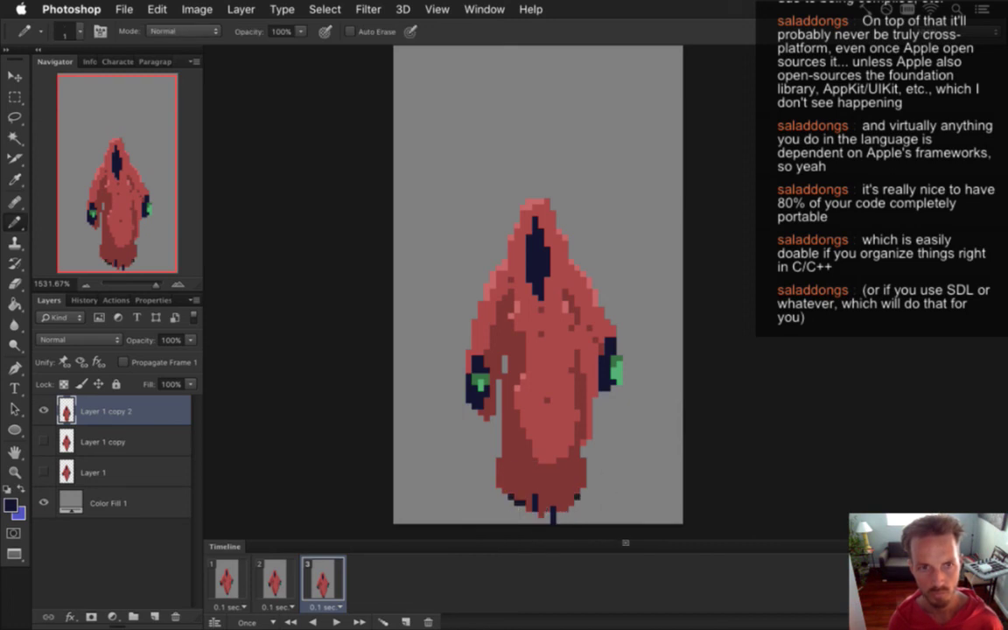
alt+click(556, 476)
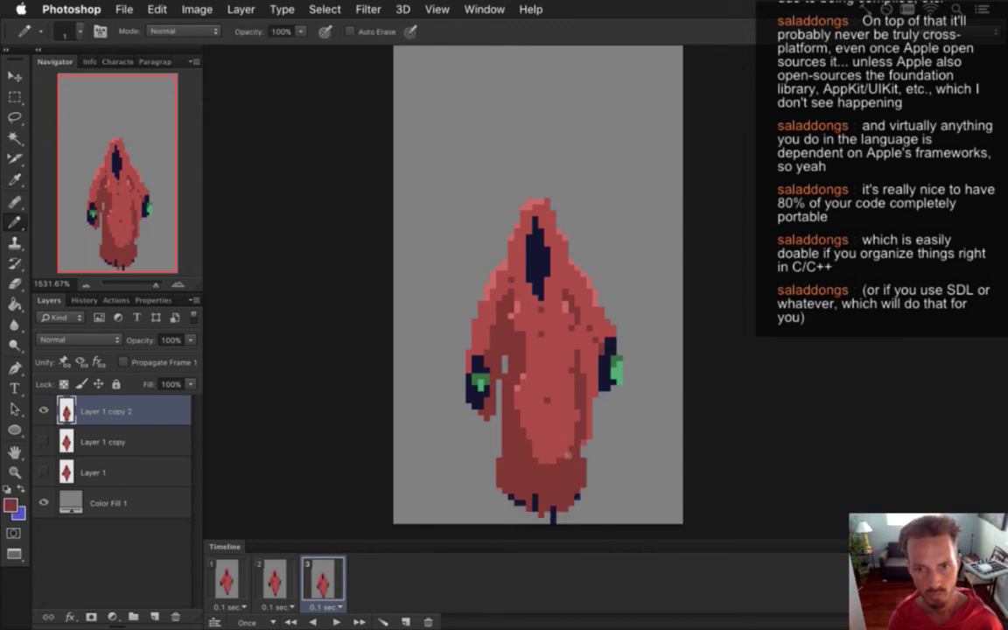
drag(518, 380, 495, 410)
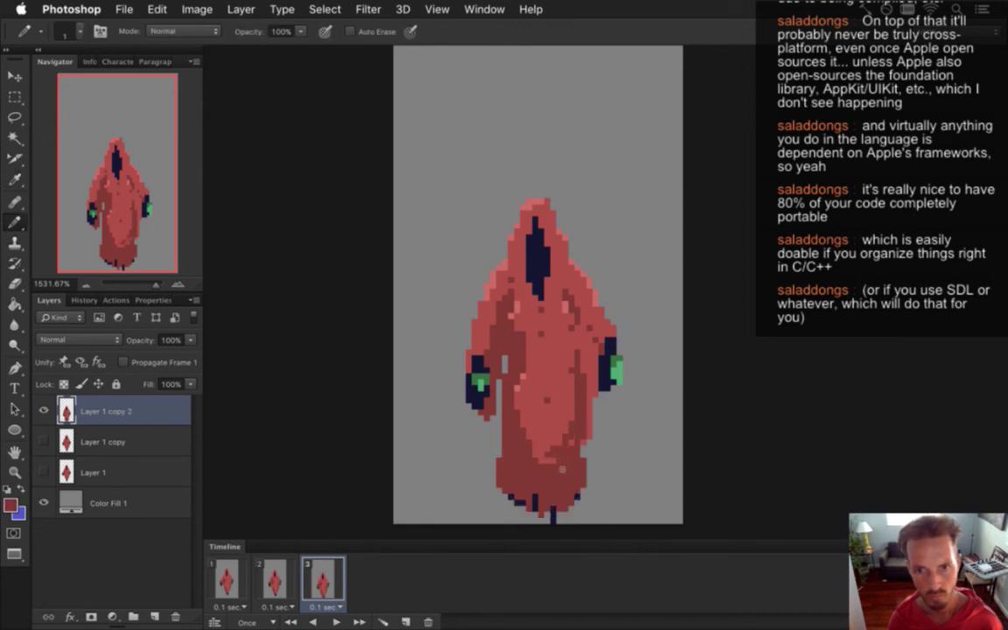
alt+click(499, 422)
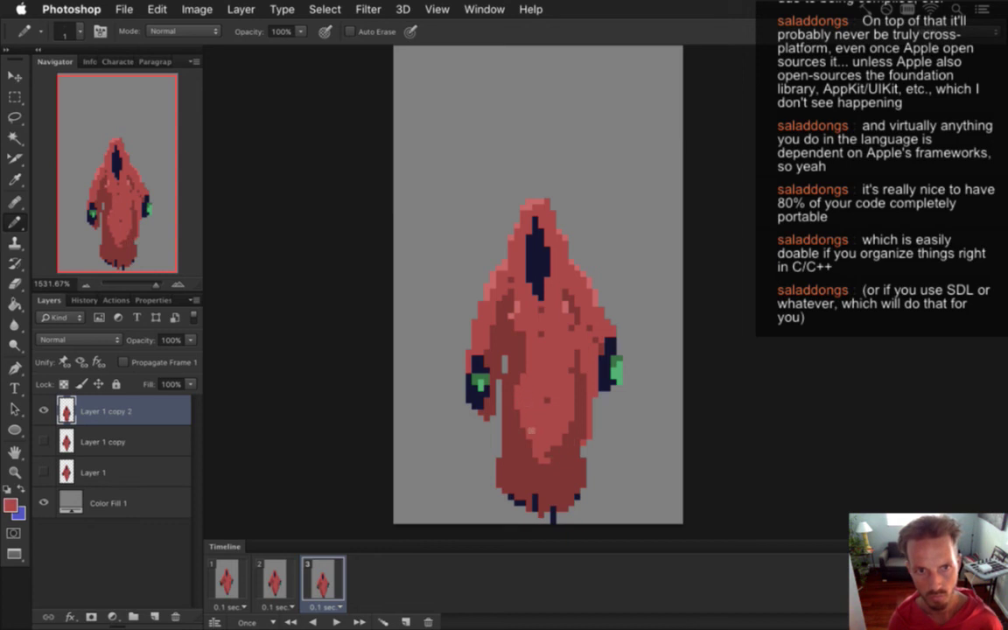
alt+click(470, 345)
drag(468, 348, 464, 376)
Flip back and forth between frames 1, 2 and 3 to compare the robe poses.
alt+click(551, 418)
key(super+s)
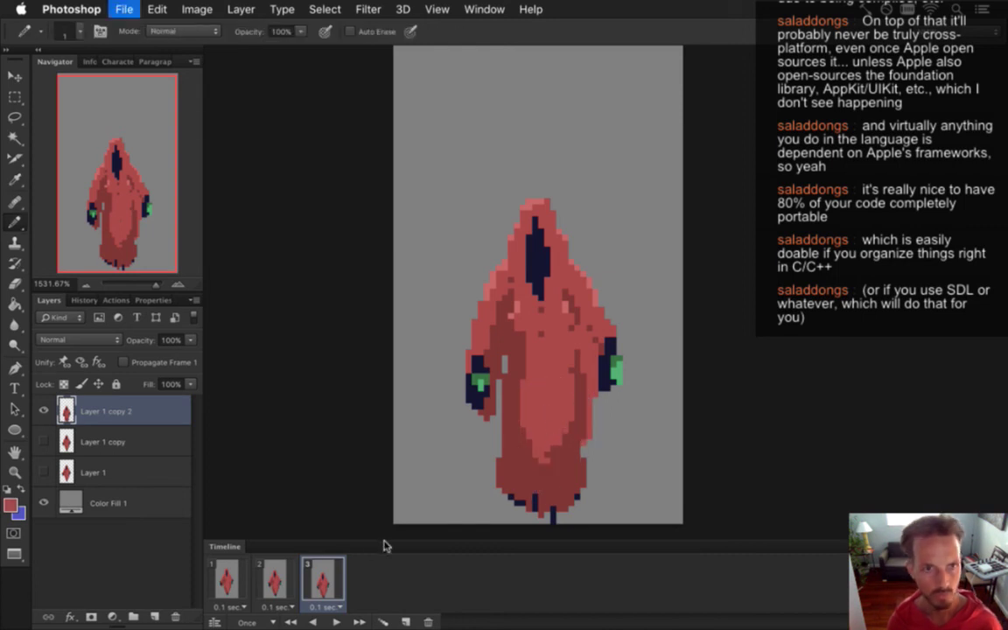
click(276, 578)
click(226, 580)
click(275, 579)
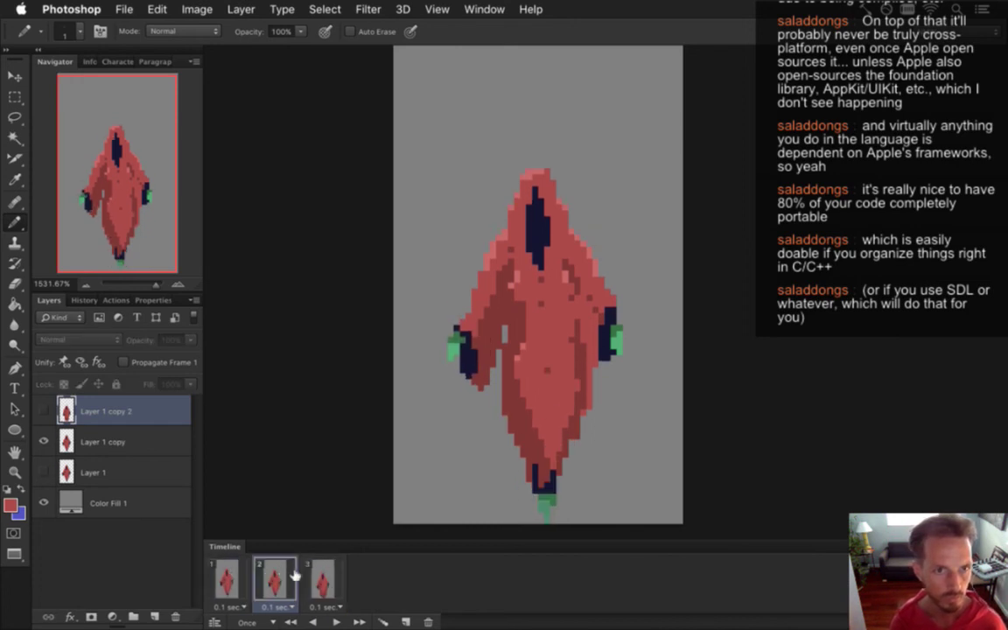
click(320, 579)
click(275, 579)
click(226, 579)
click(275, 579)
click(312, 581)
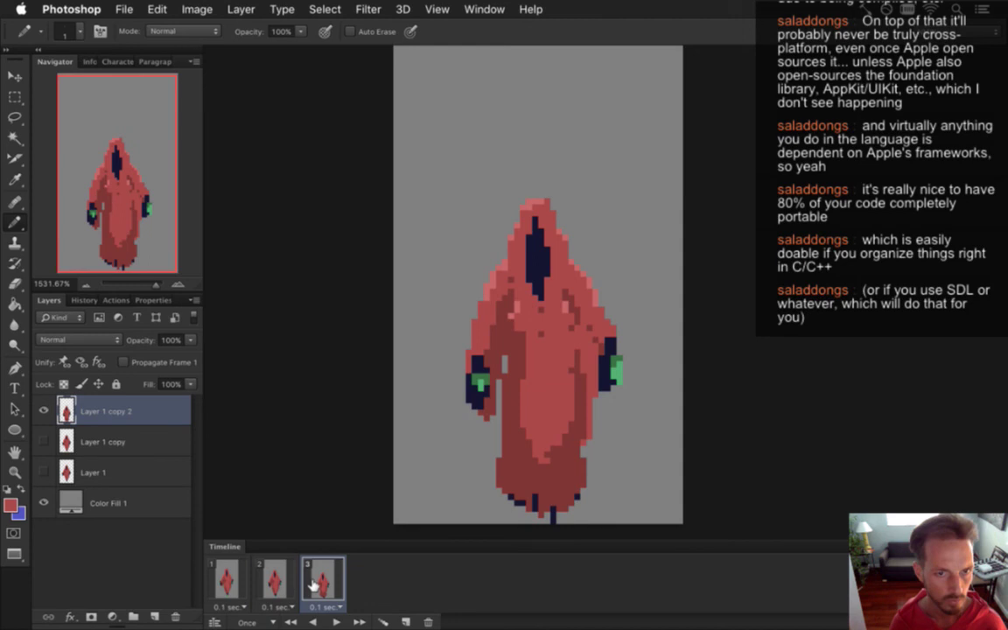
Select the bottom of the robe on frame 3 and nudge it down.
key(m)
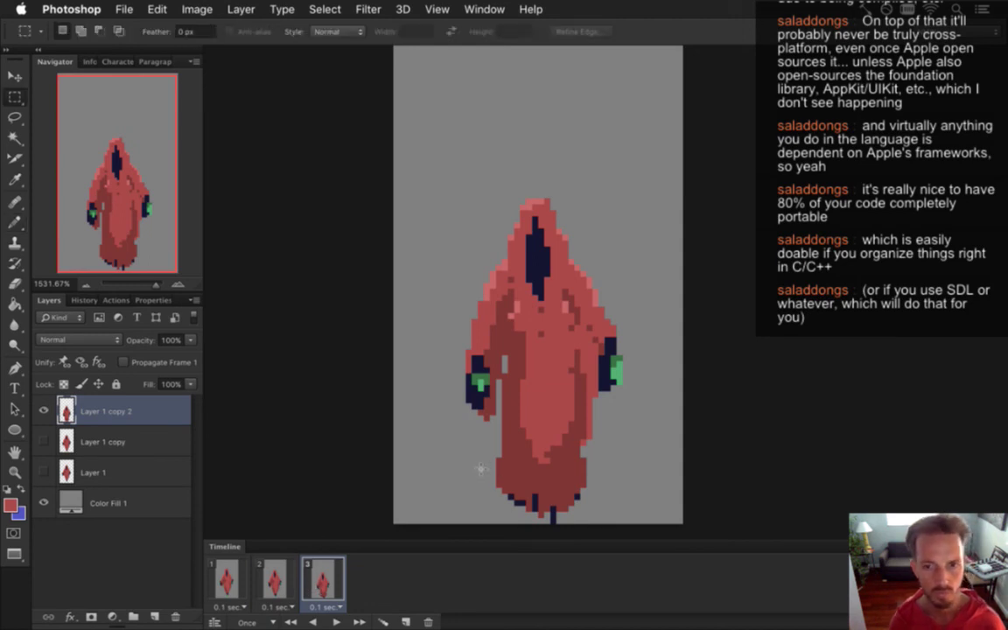
drag(490, 460, 597, 512)
key(v)
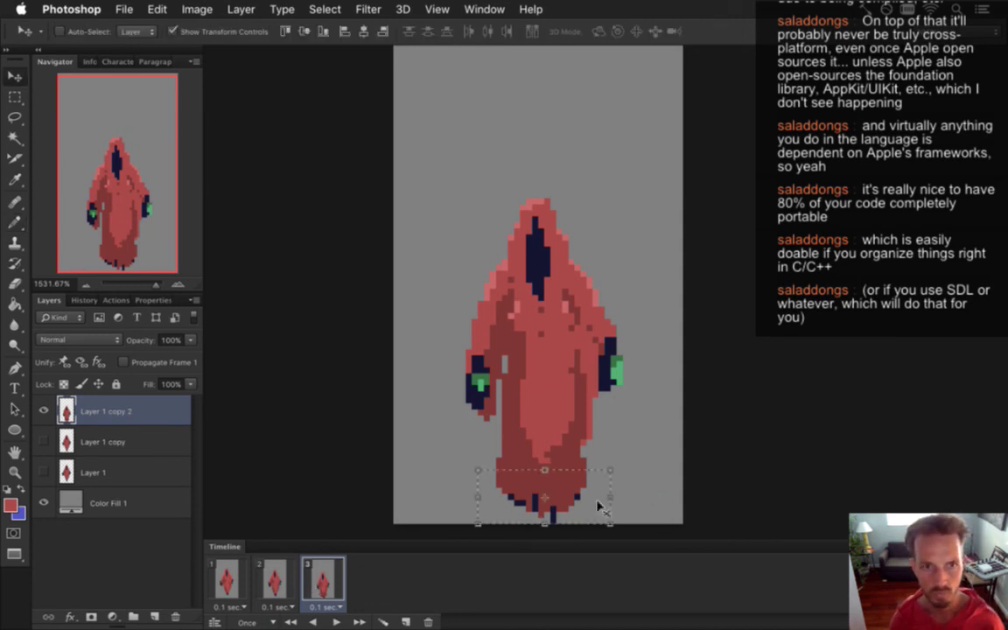
key(Down)
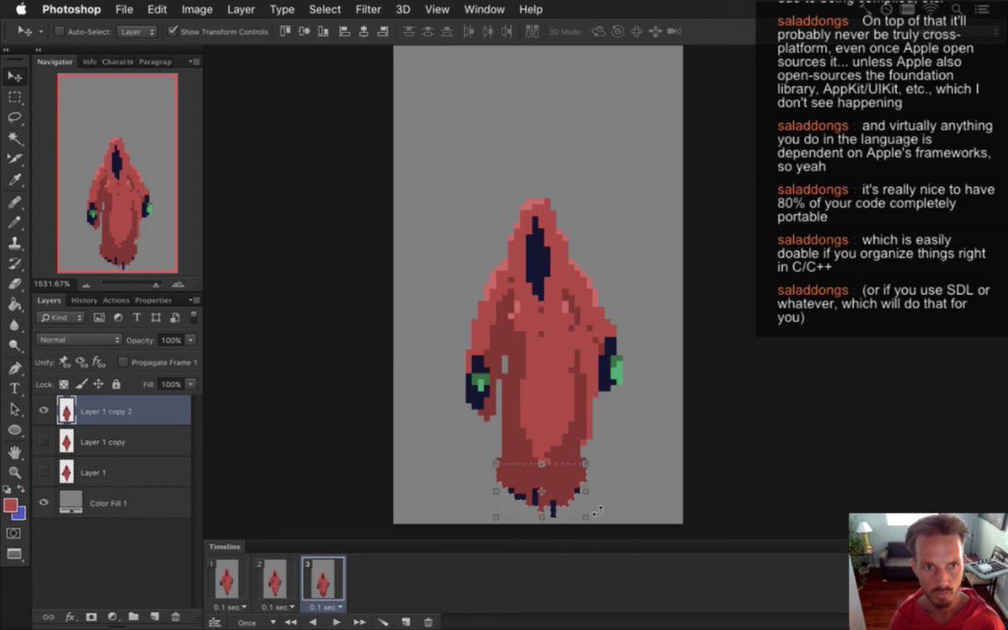
Reselect narrower robe-bottom patches, test nudging them up and back down, then deselect.
key(m)
drag(448, 437, 603, 506)
key(v)
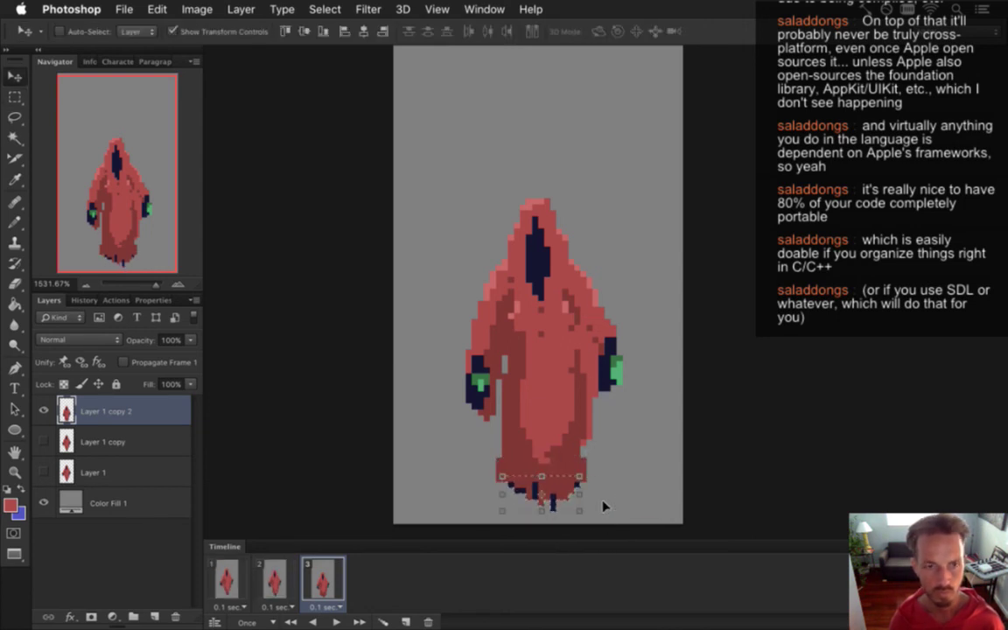
key(m)
drag(495, 475, 586, 510)
key(v)
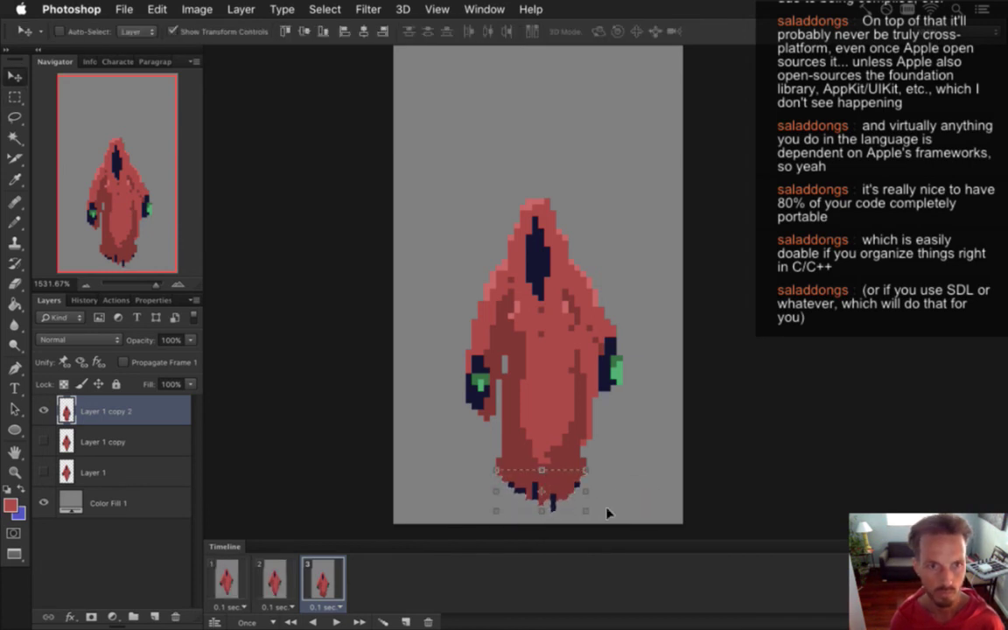
key(Up)
key(Down)
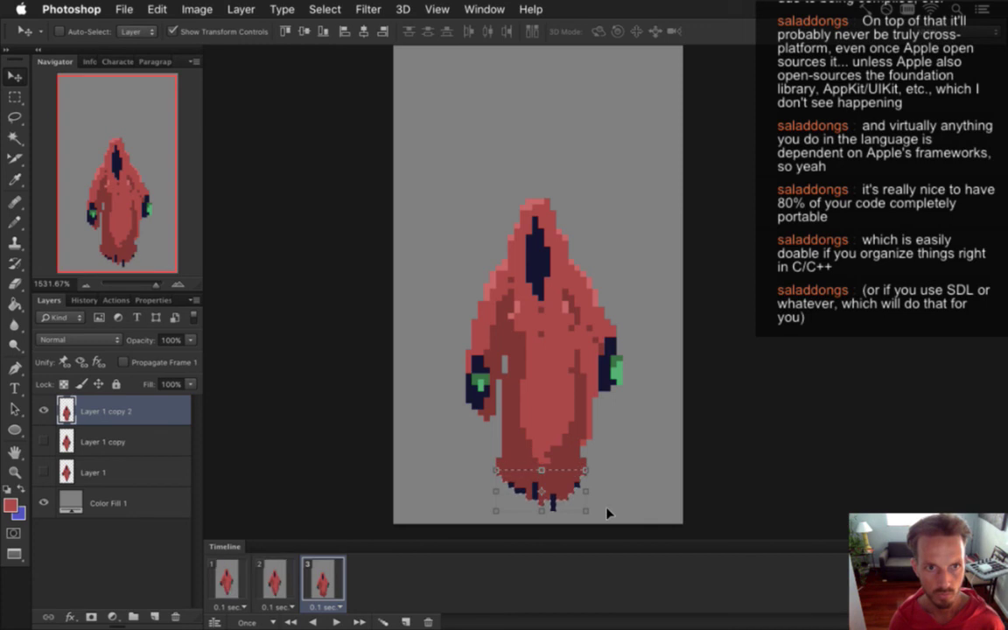
key(m)
key(super+d)
key(v)
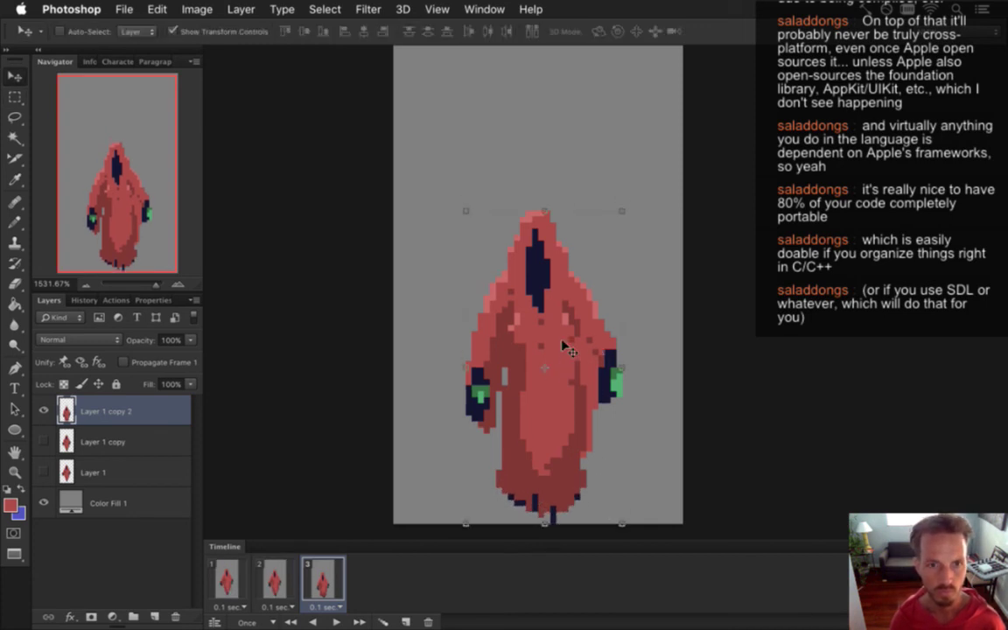
key(m)
Compare the reworked frame 3 against frames 1 and 2.
click(275, 579)
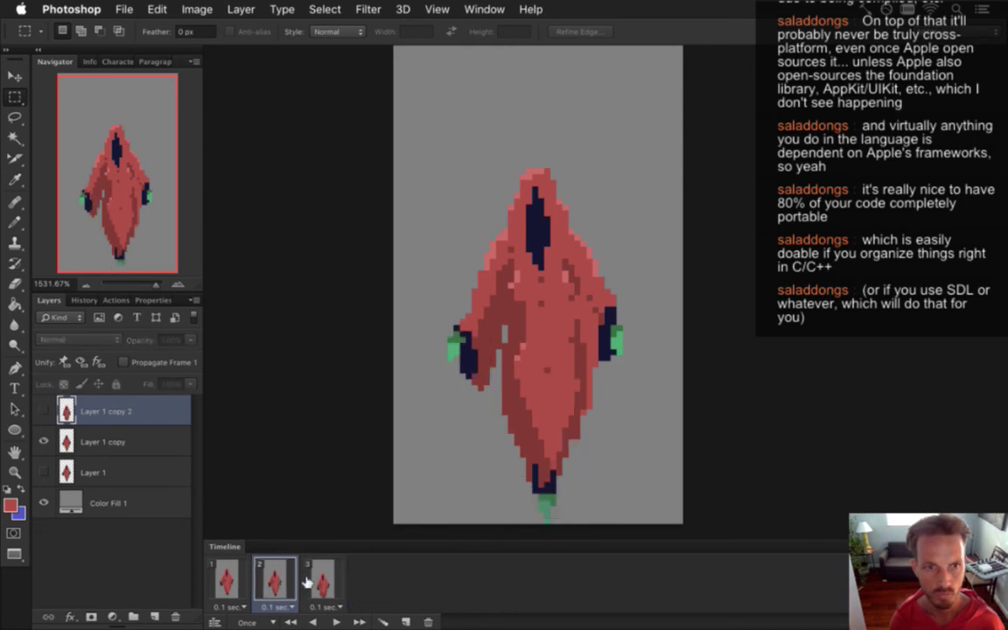
click(323, 581)
click(227, 582)
click(274, 582)
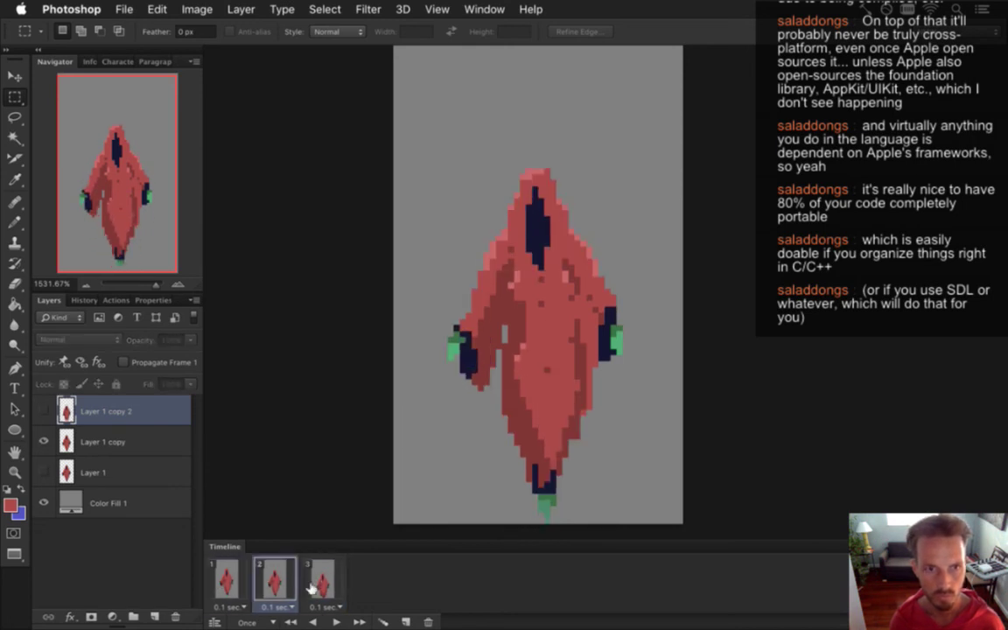
click(322, 586)
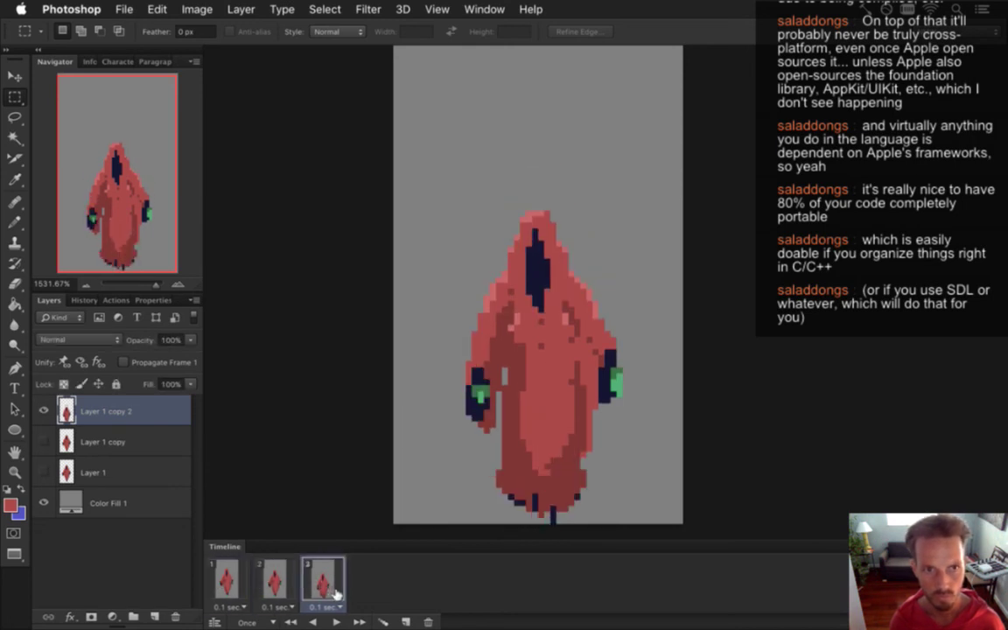
Duplicate frame 3 as a new frame 4 and select the hood area.
click(408, 621)
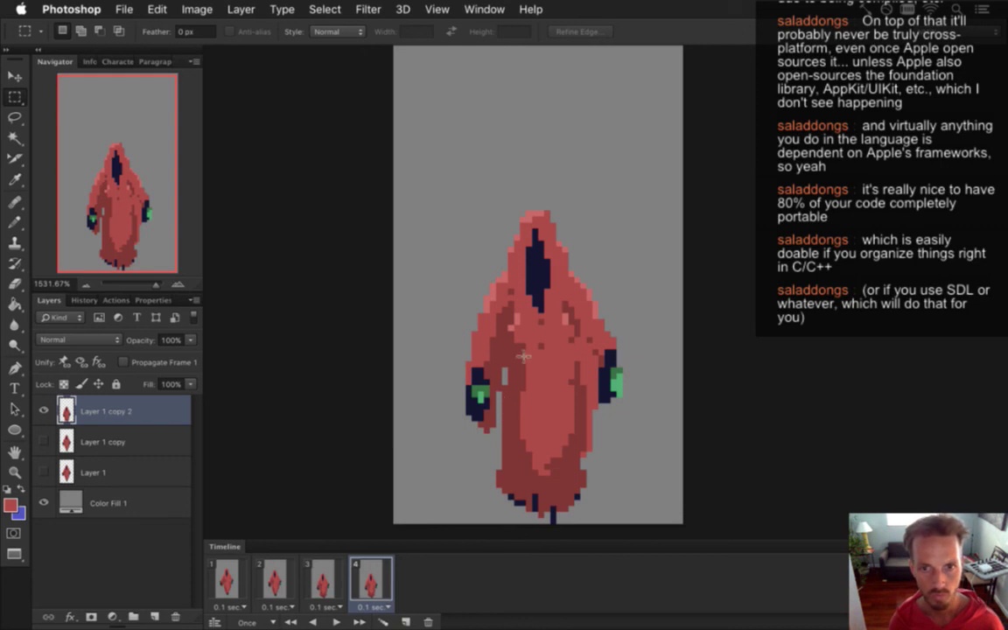
drag(441, 168, 586, 258)
key(v)
click(580, 252)
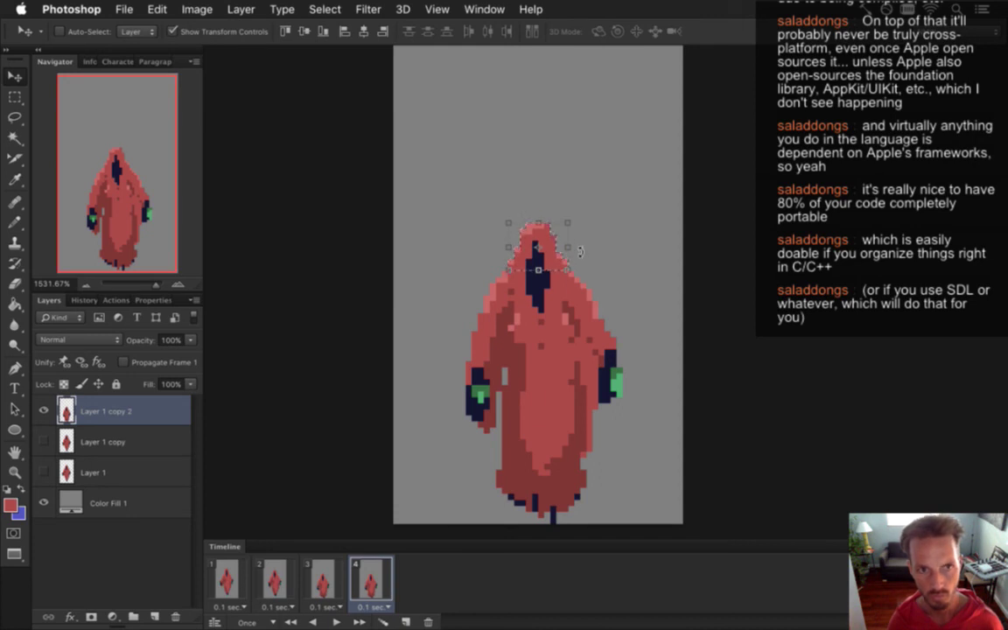
key(i)
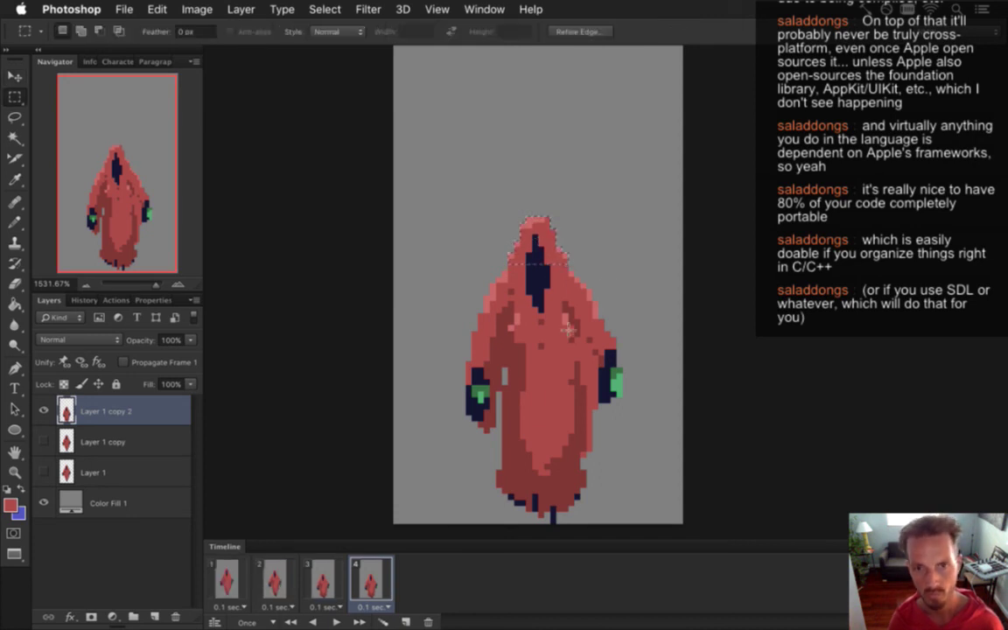
click(530, 337)
key(b)
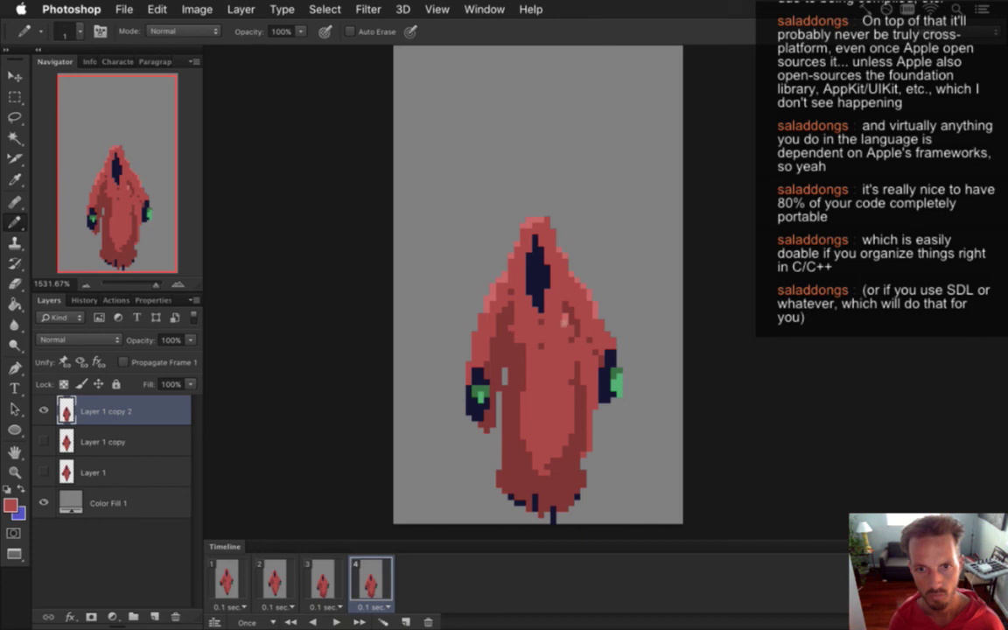
Paint over the grey stripe on the robe's chest with the robe's base red.
key(i)
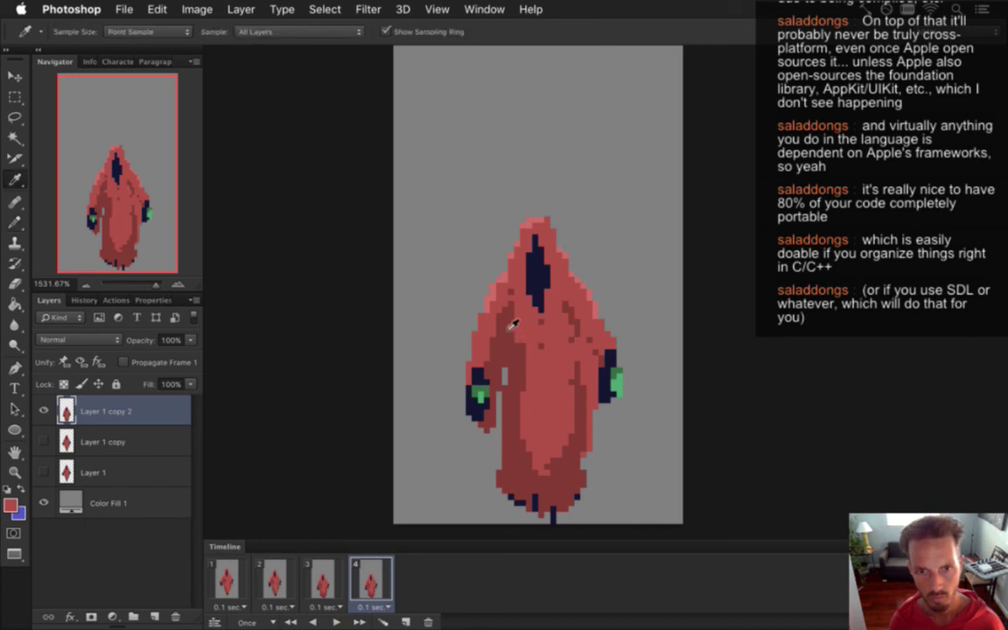
key(m)
drag(554, 336, 575, 354)
key(v)
key(ctrl+d)
key(b)
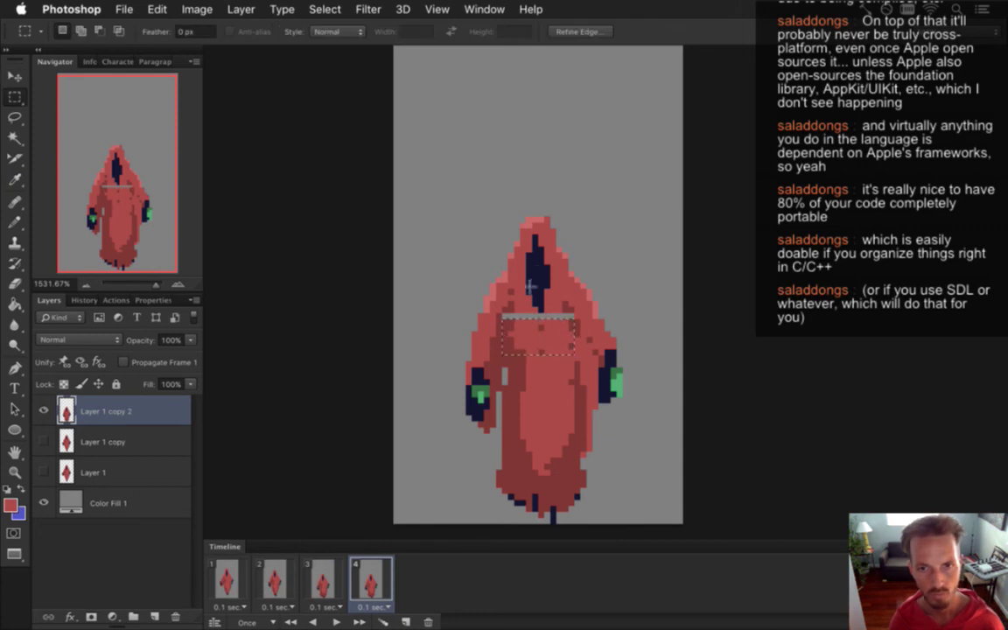
alt+click(525, 316)
drag(516, 315, 560, 325)
key(alt)
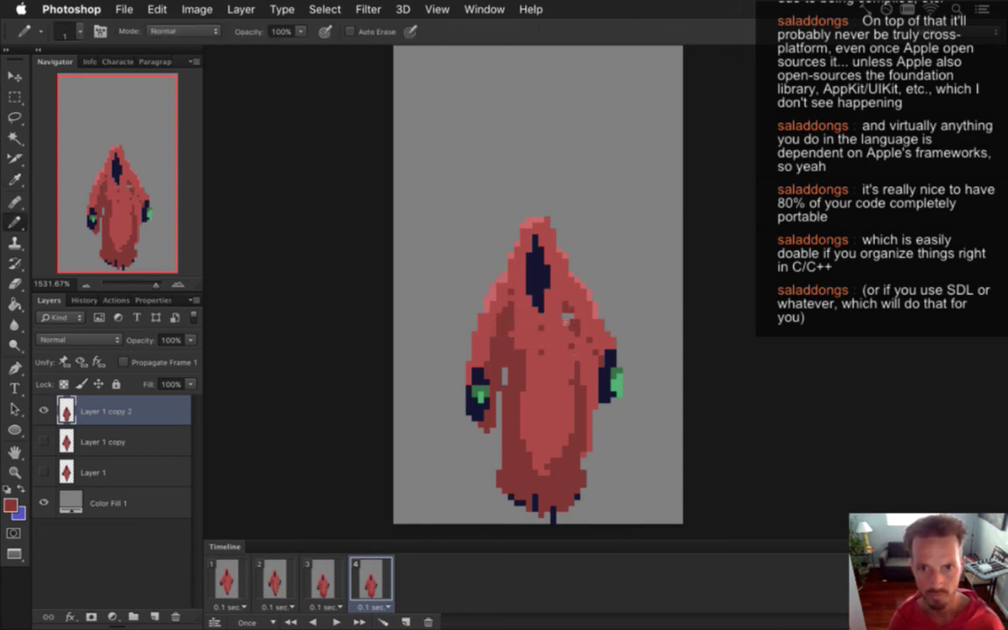
key(alt)
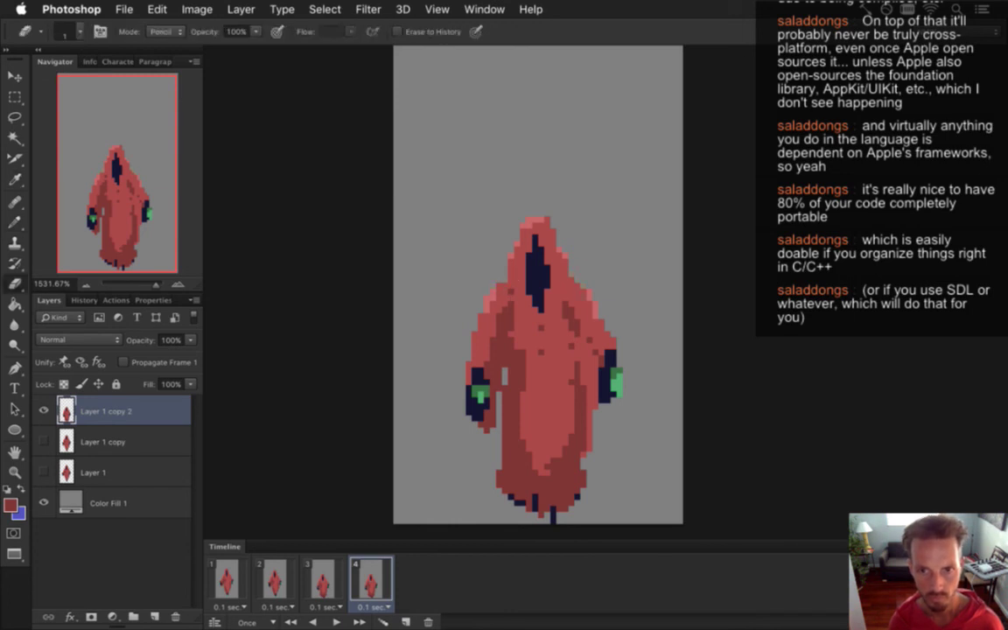
key(b)
key(alt)
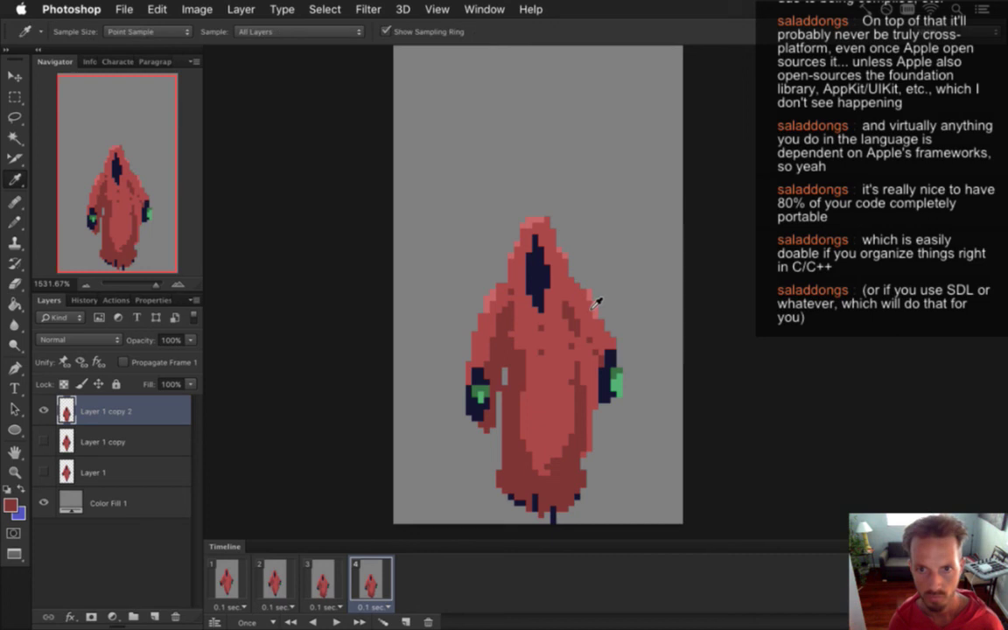
key(e)
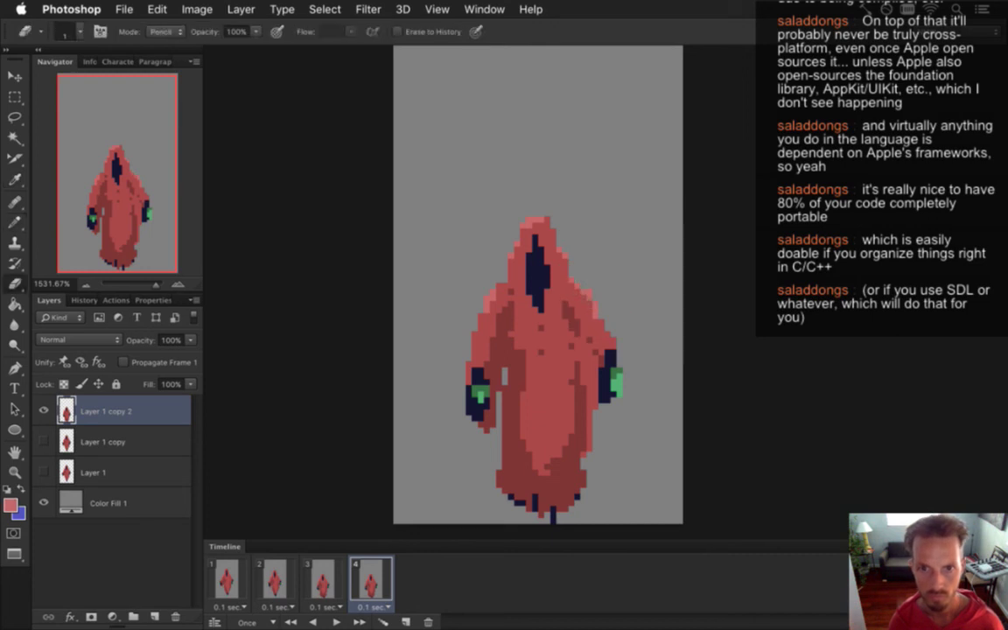
key(b)
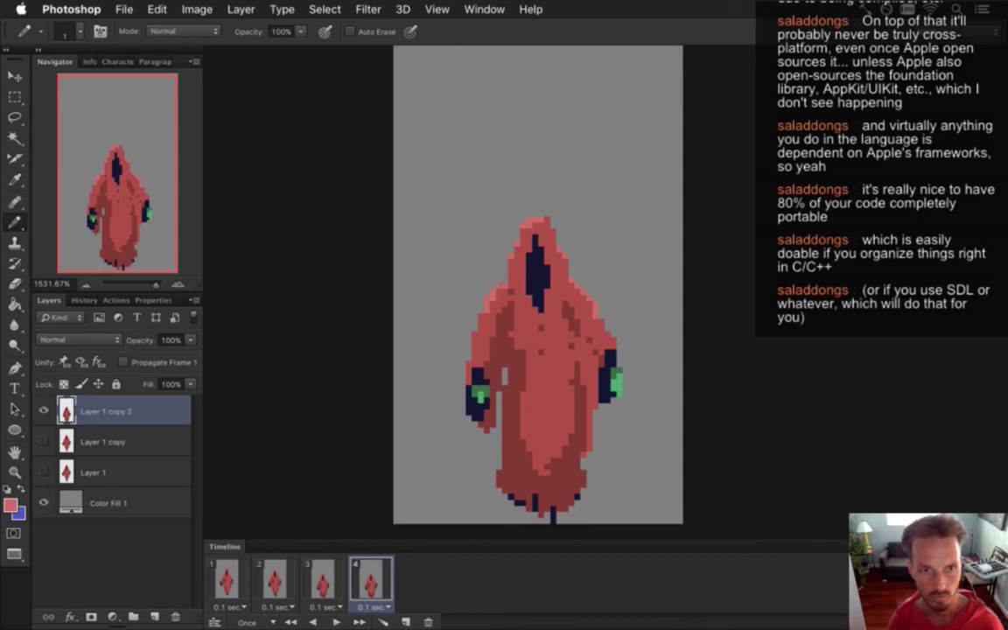
Pull both hands inward: left hand one pixel right, right hand one pixel left.
alt+click(478, 396)
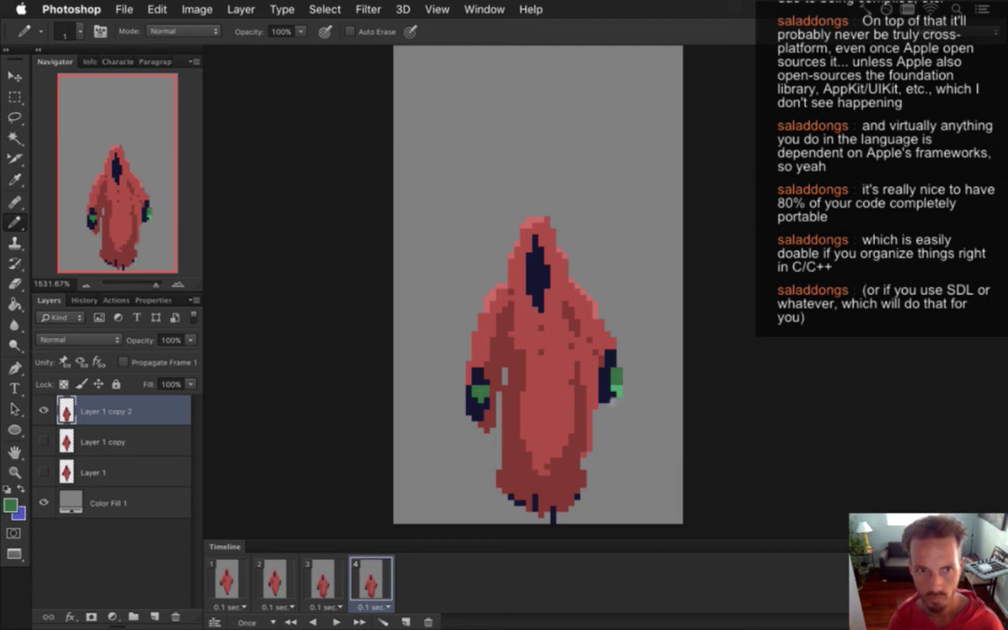
key(m)
drag(447, 361, 505, 435)
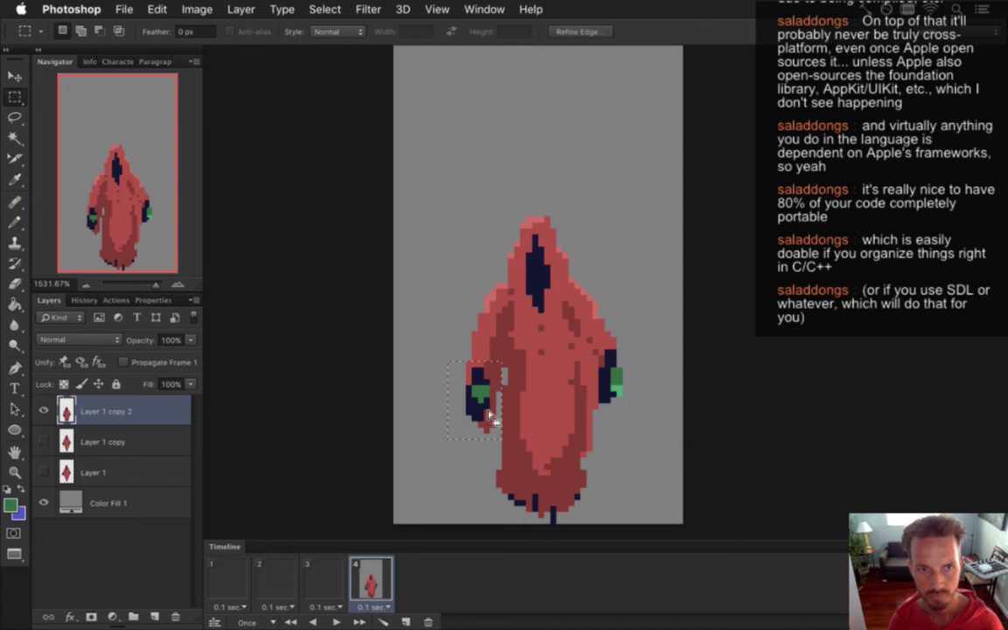
key(v)
key(Right)
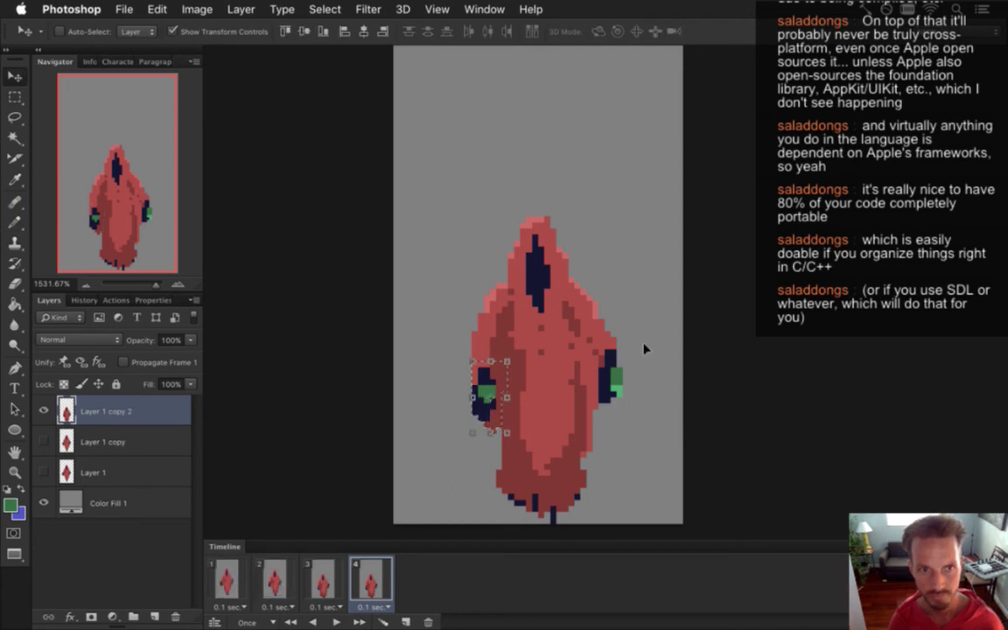
key(ctrl+d)
key(m)
drag(598, 318, 634, 408)
key(v)
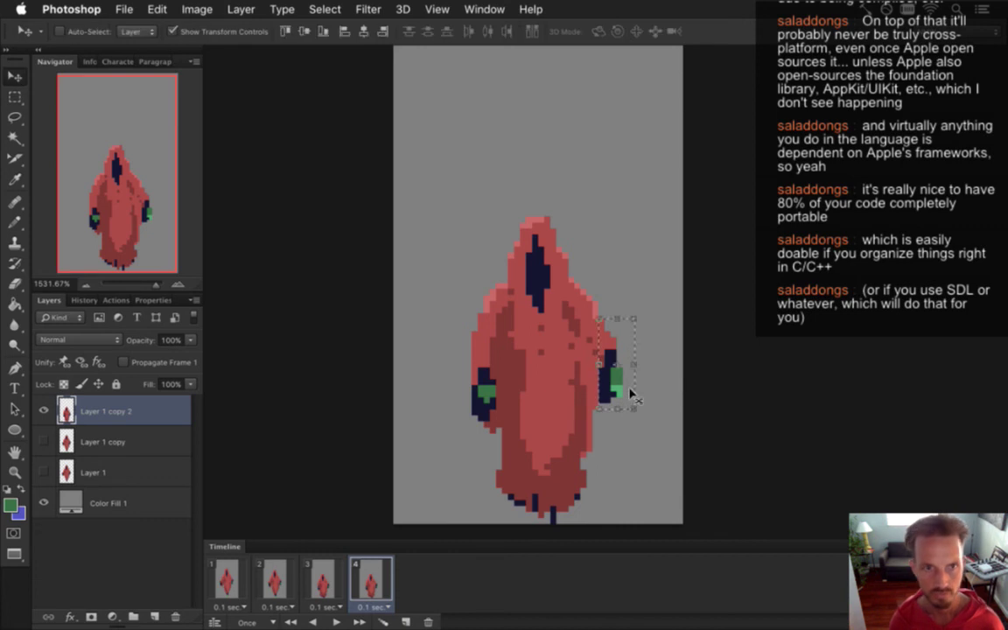
key(Left)
key(ctrl+d)
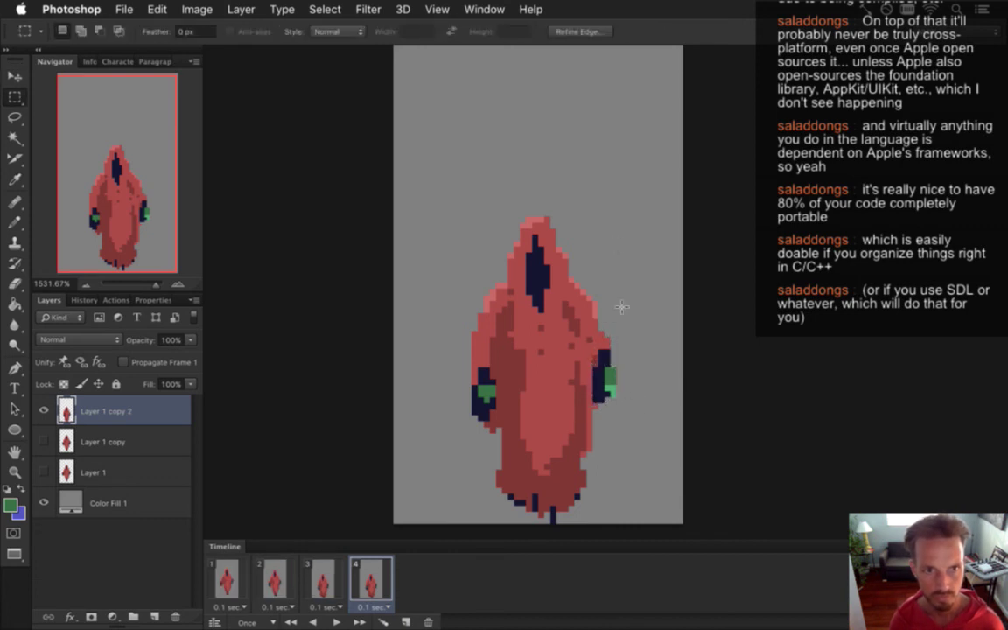
Shade a few robe-body pixels in red and shift the upper robe down a few pixels.
key(b)
alt+click(520, 363)
drag(569, 363, 577, 384)
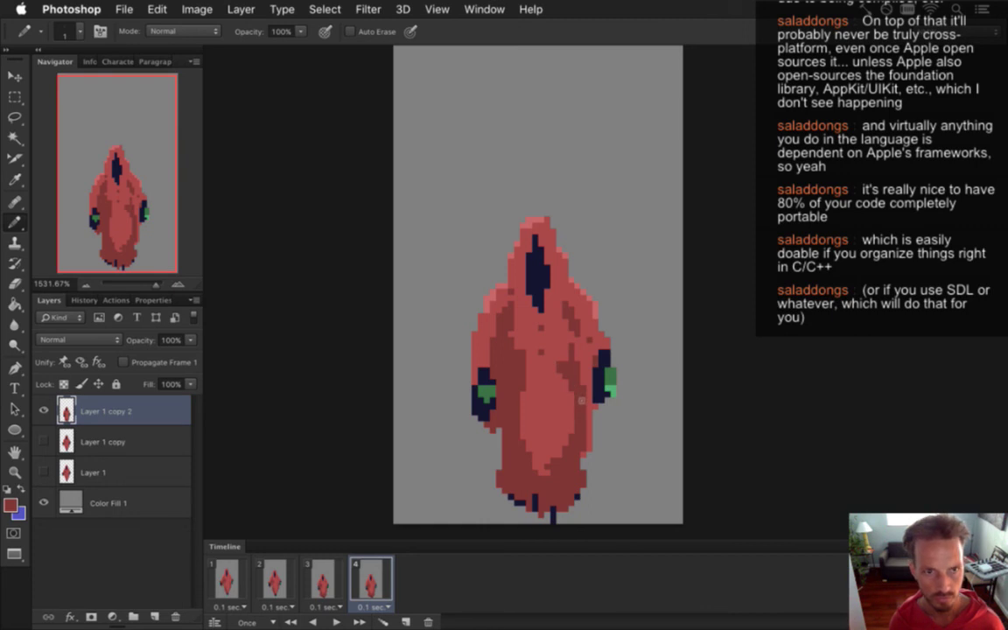
key(m)
mouse_move(411, 169)
mouse_down()
mouse_move(630, 442)
mouse_move(631, 433)
mouse_up()
key(v)
key(Down)
key(Down)
key(Down)
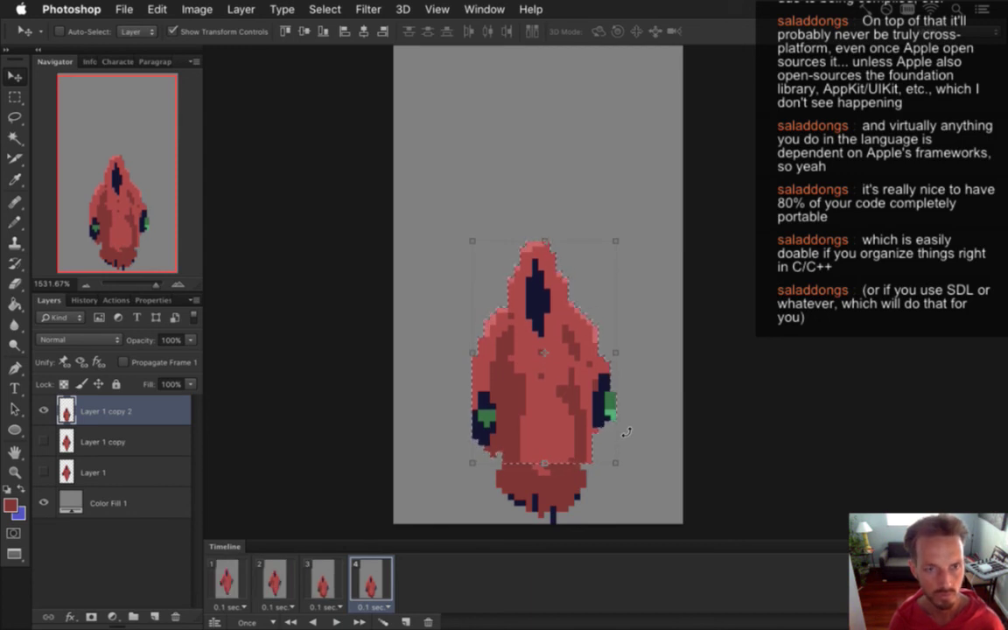
Move the selected hood and shoulders down slightly, then deselect.
key(m)
drag(419, 203, 641, 358)
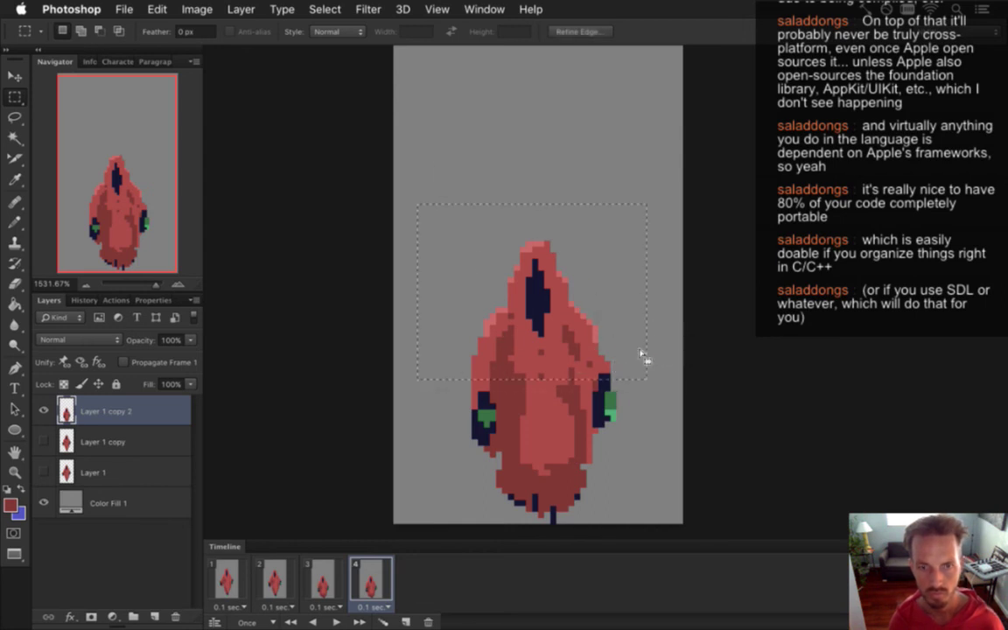
key(v)
click(640, 353)
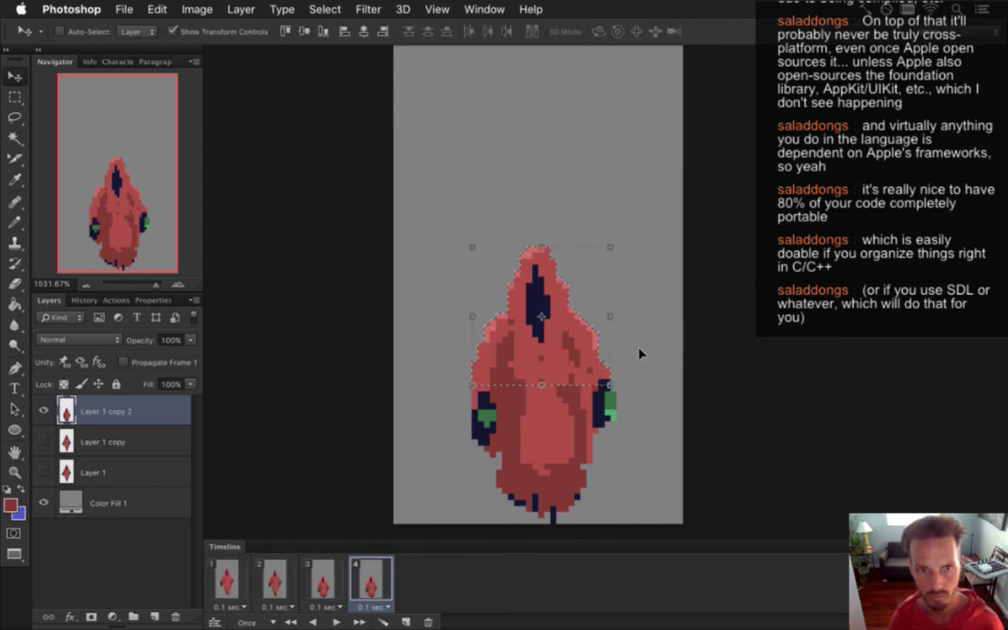
key(m)
key(ctrl+d)
Draw curled tails at the lower-left and lower-right corners of the robe's hem.
key(i)
key(b)
mouse_move(495, 462)
mouse_down()
mouse_move(473, 470)
mouse_move(511, 480)
mouse_up()
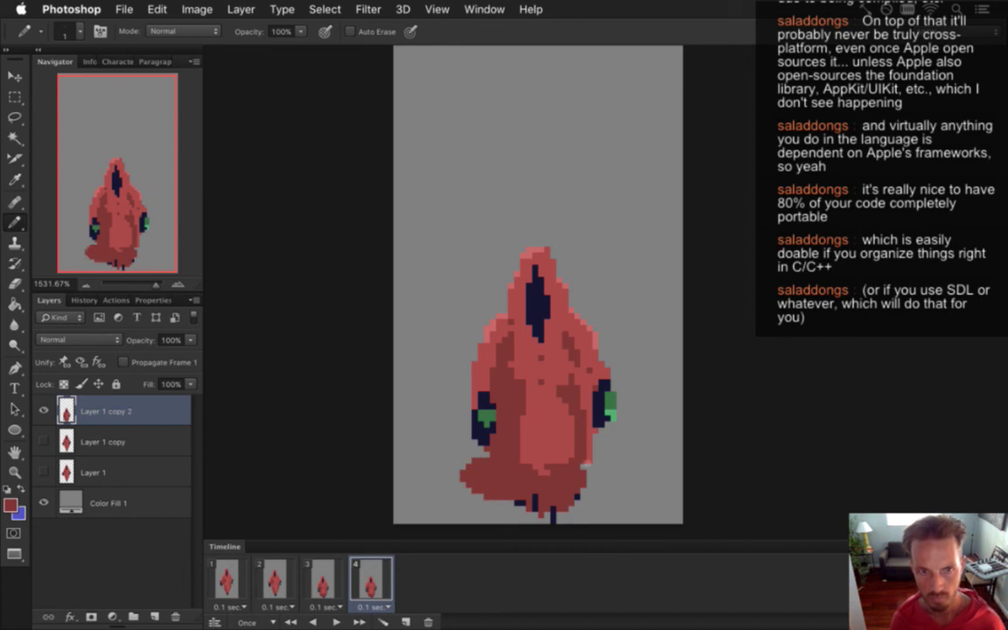
drag(589, 466, 625, 469)
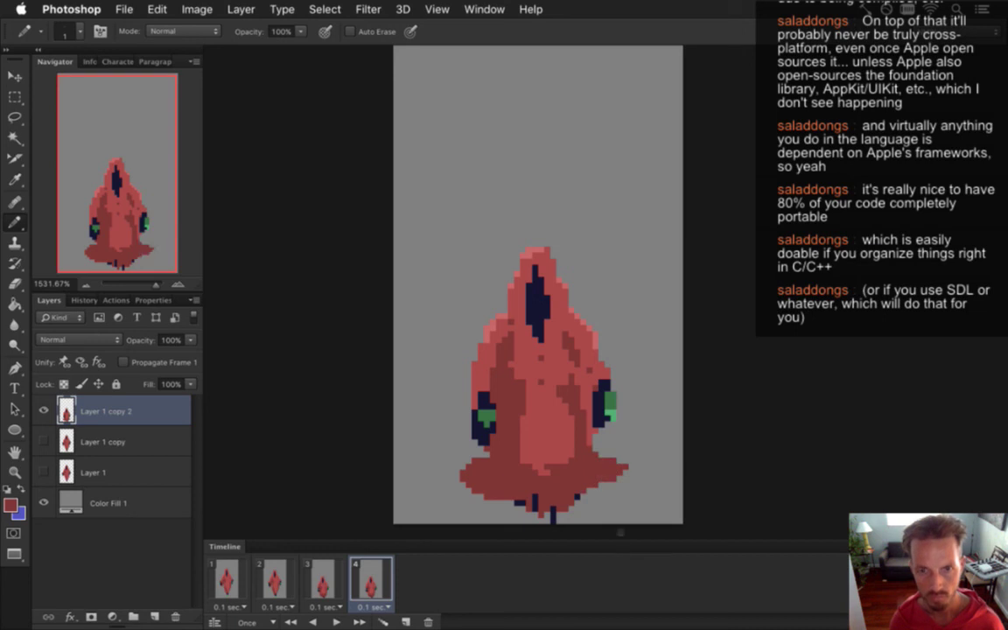
Compare frames 2–4, copy the squashed pose, and undo frame 4 back to its tall pose.
click(320, 582)
click(275, 582)
click(323, 582)
click(369, 582)
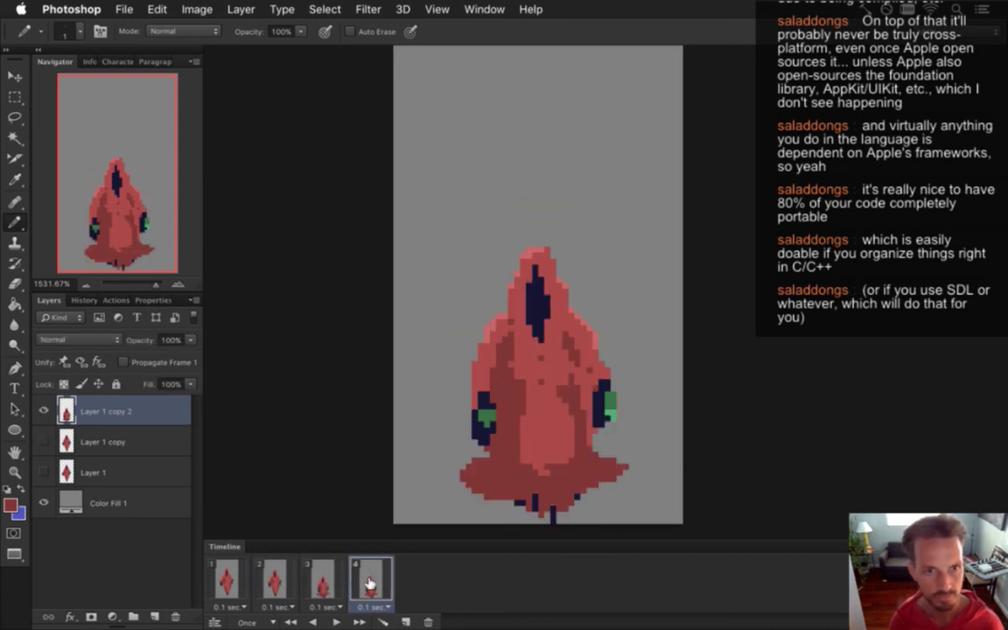
click(323, 581)
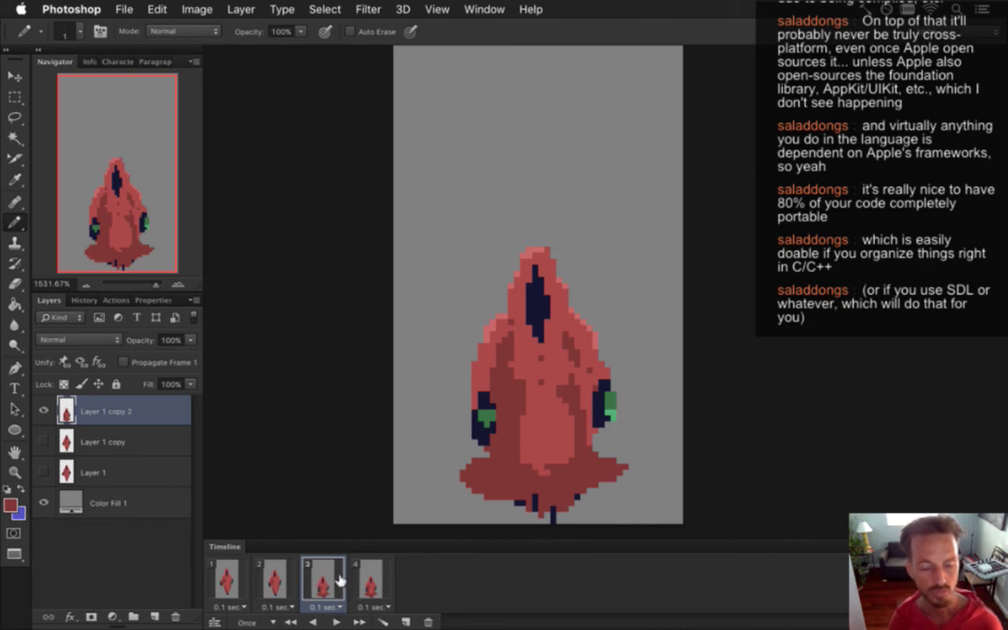
key(super+a)
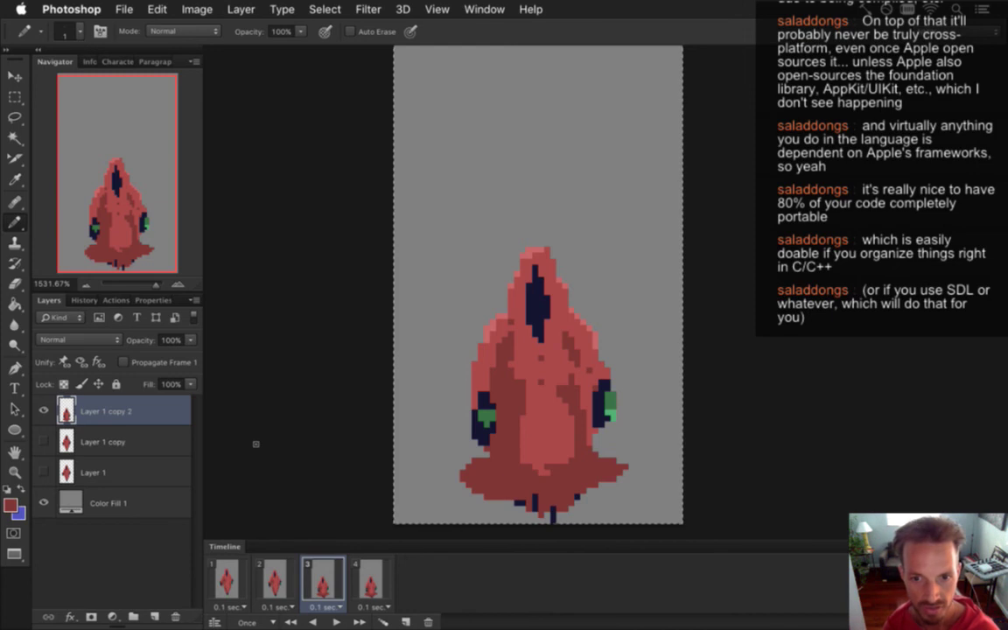
key(Right)
key(super+v)
key(super+z)
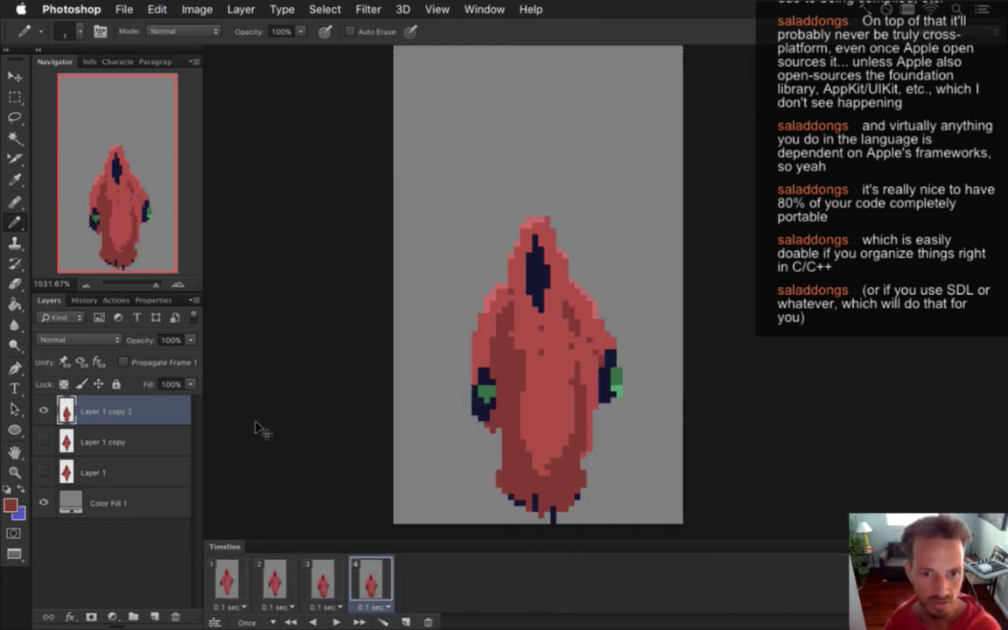
Undo the frame-4 edits back to the point before frame 4 existed.
key(super+alt+z)
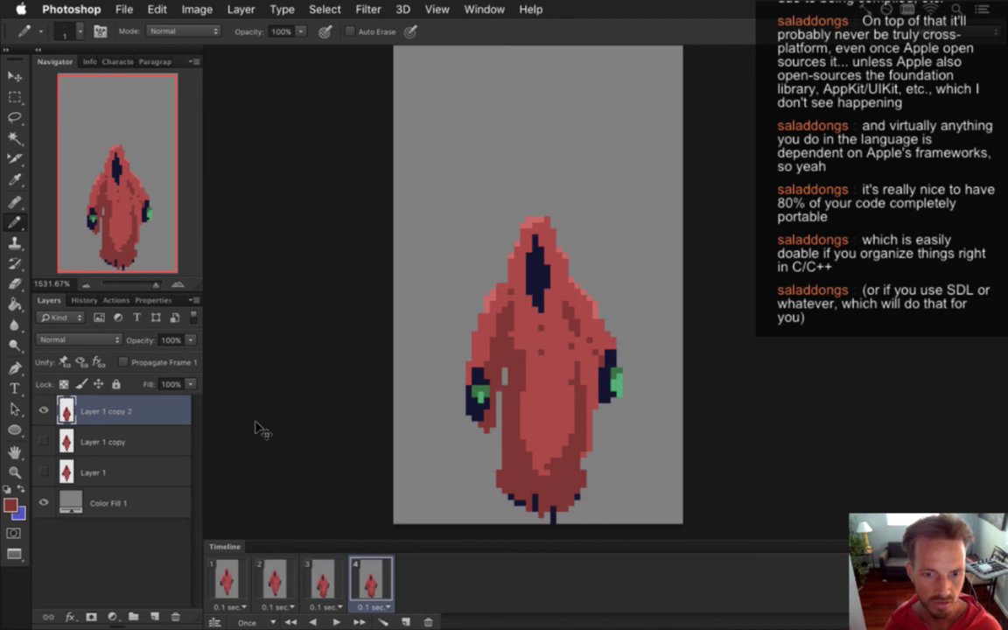
key(super+alt+z)
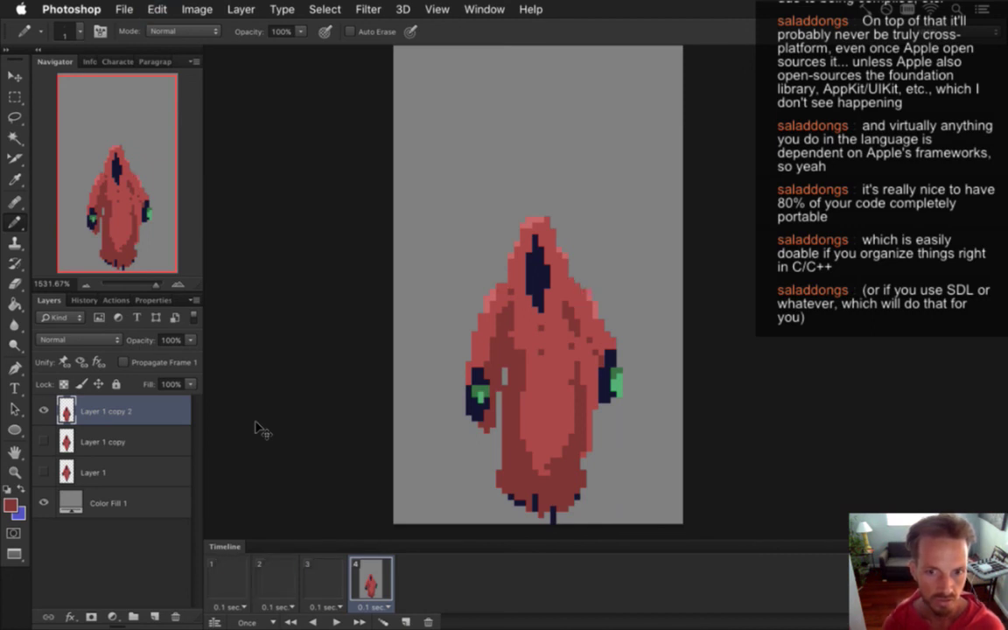
key(super+alt+z)
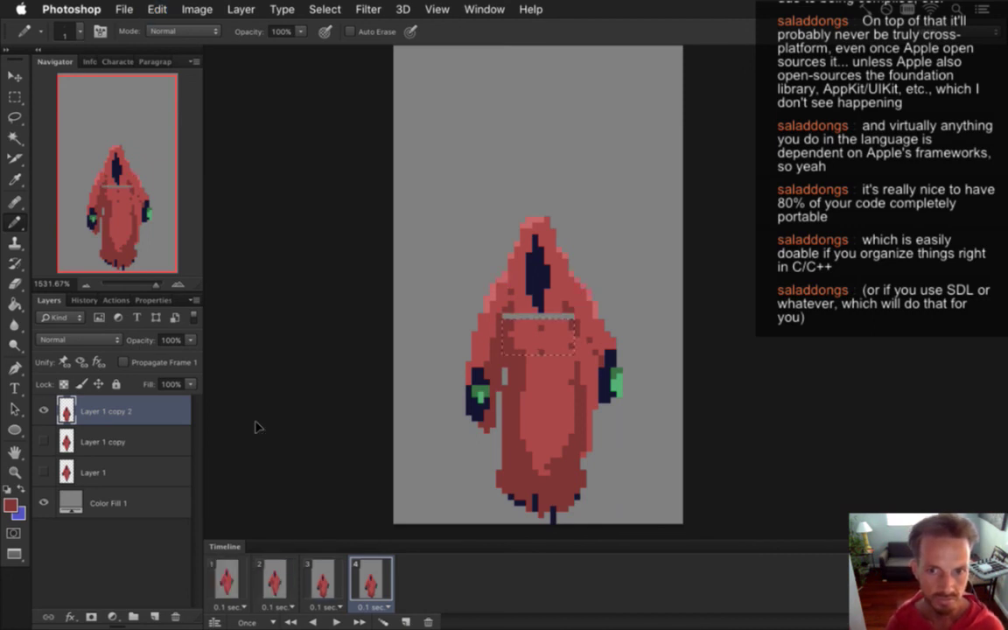
key(super+alt+z)
key(super+alt+z)
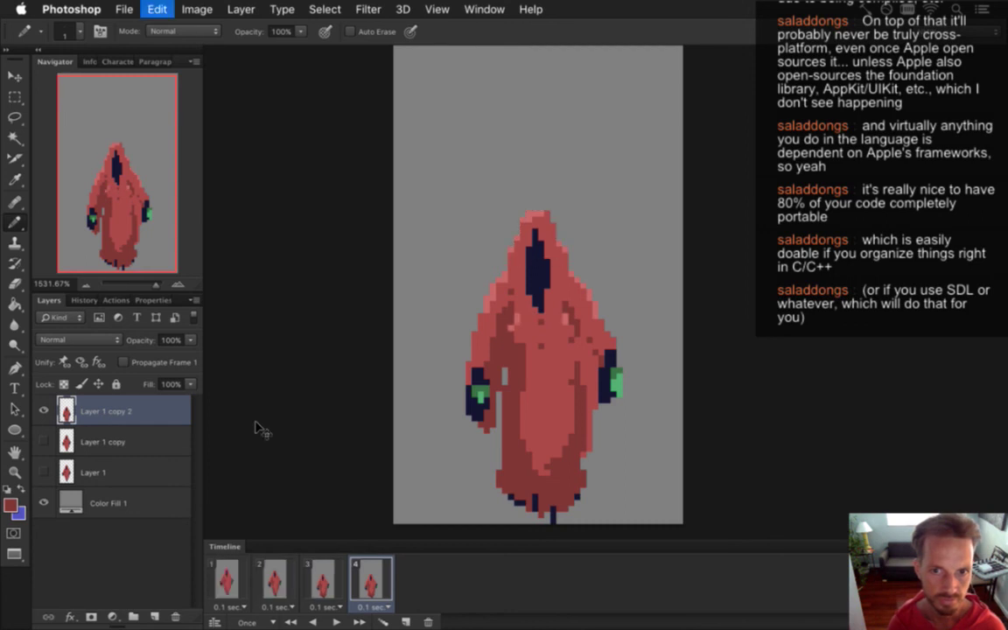
key(super+alt+z)
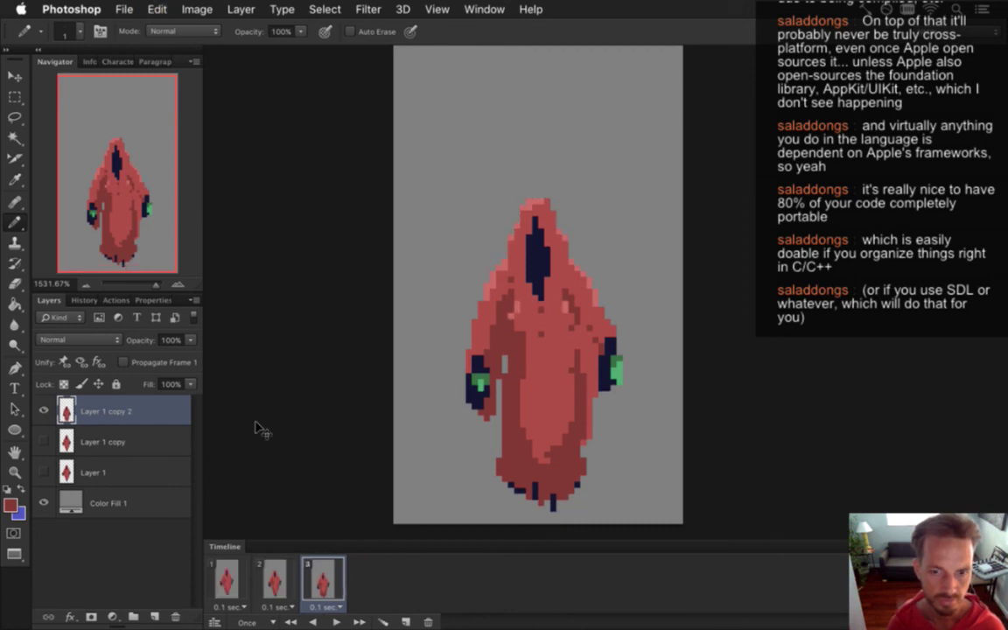
Duplicate frame 3 as a new frame 4, paste the squashed pose as Layer 2, and hide Layer 1 copy 2 with Propagate Frame 1 off.
click(270, 580)
click(320, 581)
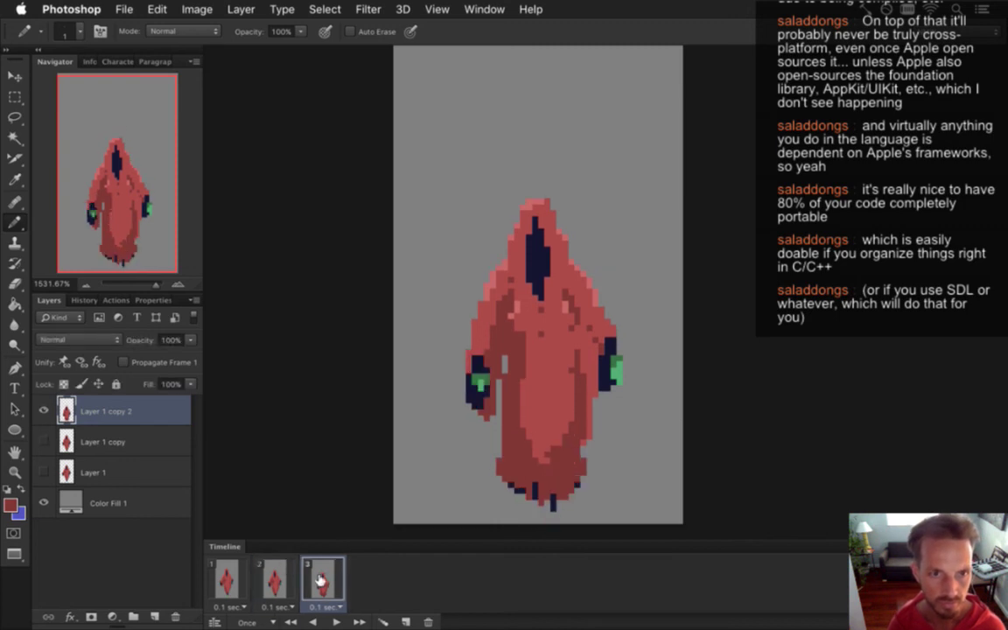
click(407, 621)
key(super+v)
click(123, 362)
click(44, 442)
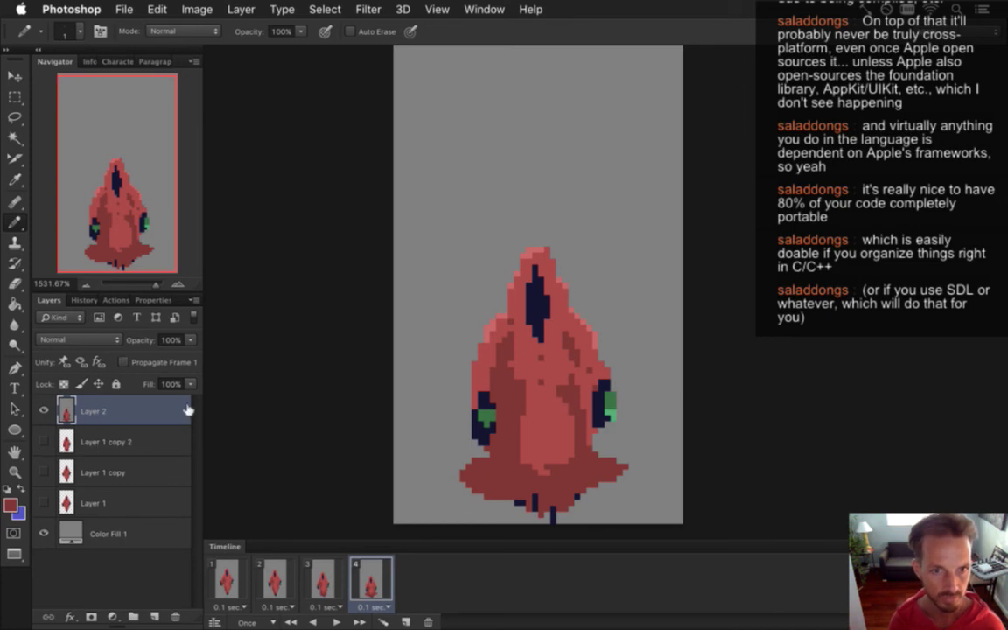
Select the grey background with the Magic Wand, then clear the selection.
key(w)
click(477, 239)
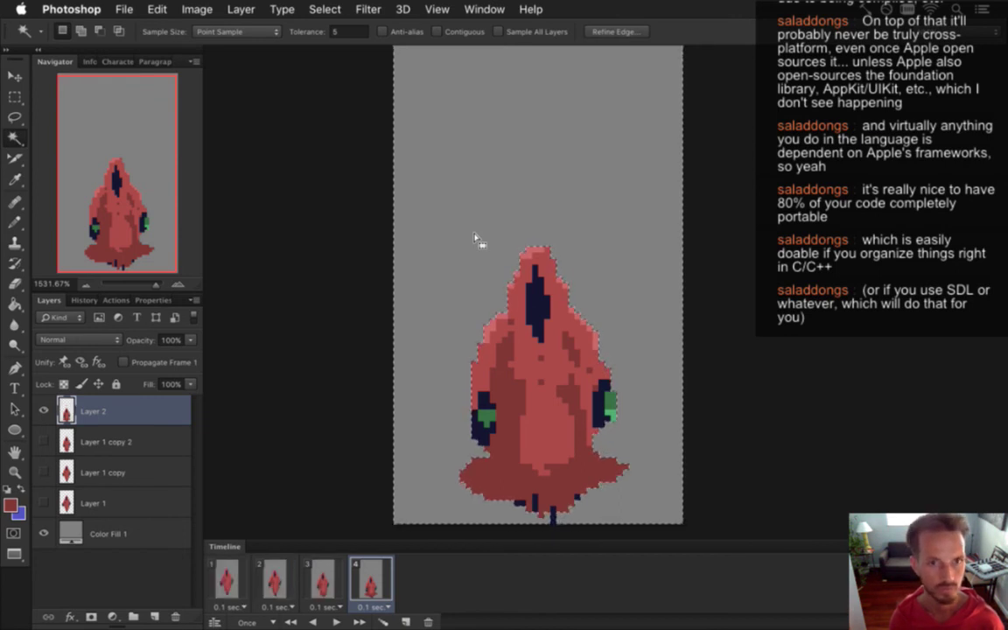
key(m)
key(super+d)
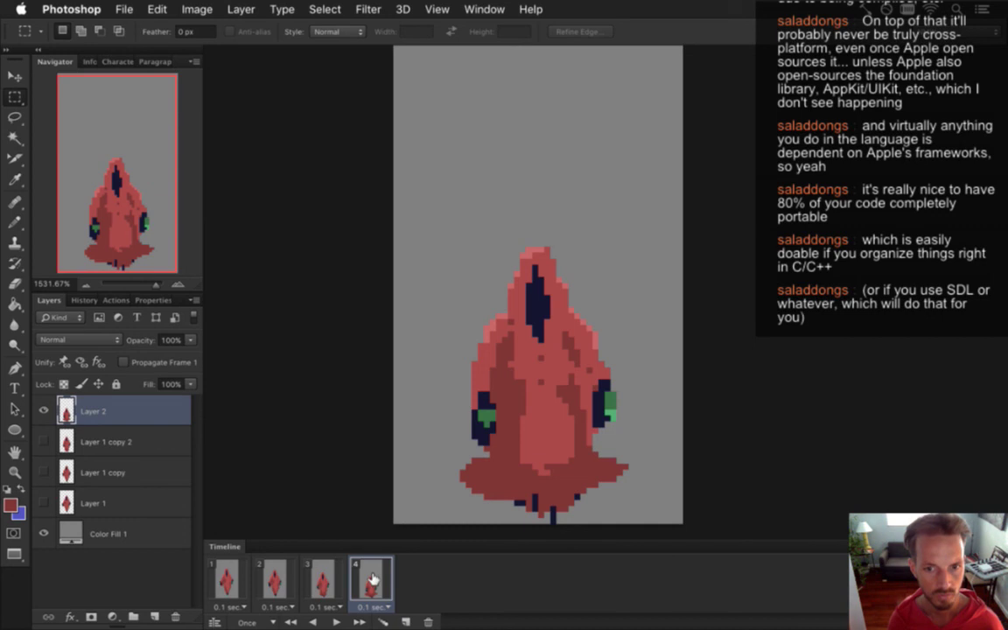
Step through frames 1 to 4 to compare the new frame 4 pose against frame 3.
click(264, 584)
click(226, 582)
click(323, 586)
click(382, 580)
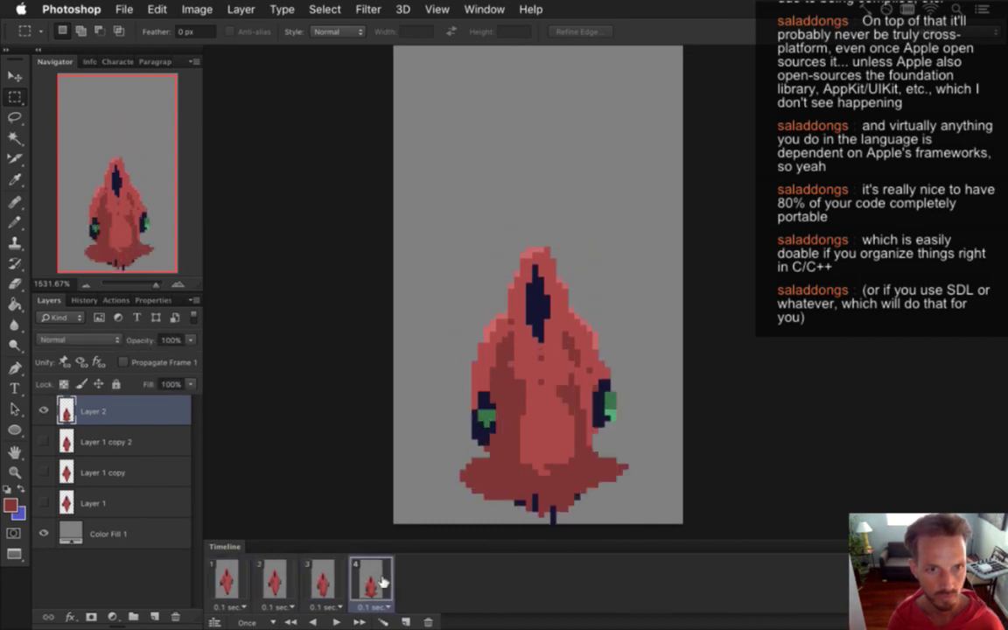
click(325, 586)
click(369, 584)
key(i)
key(b)
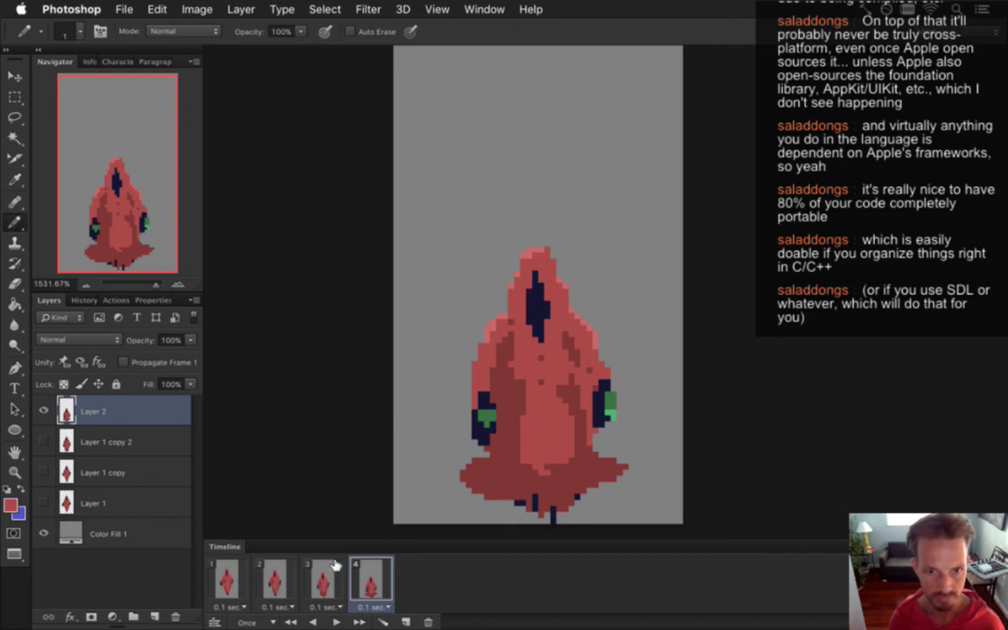
Compare with frame 3, then sample the figure's colour, the left hand's dark navy and the robe red.
click(322, 584)
click(368, 585)
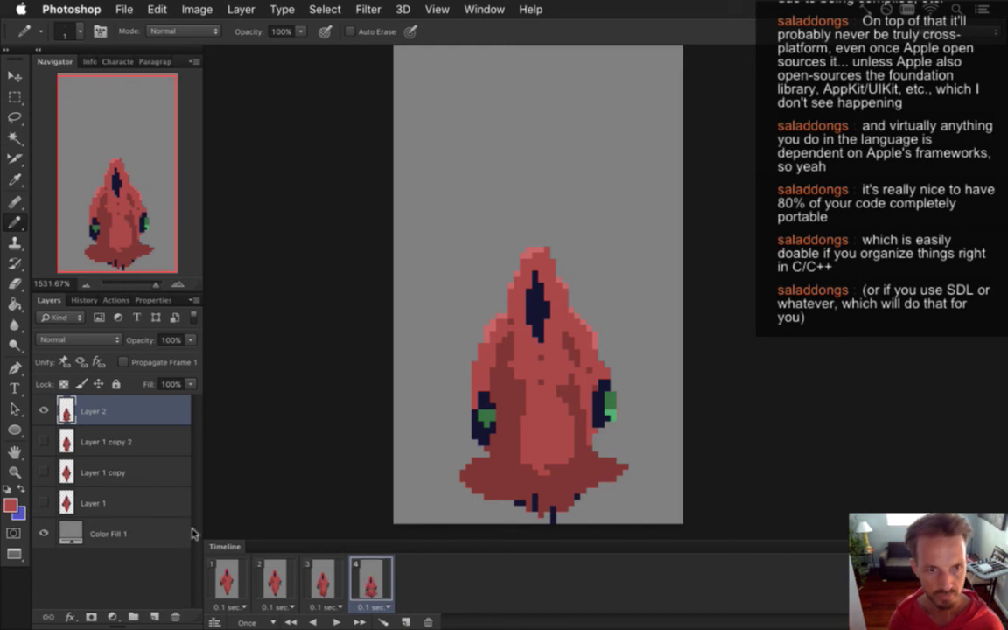
key(i)
click(484, 396)
key(b)
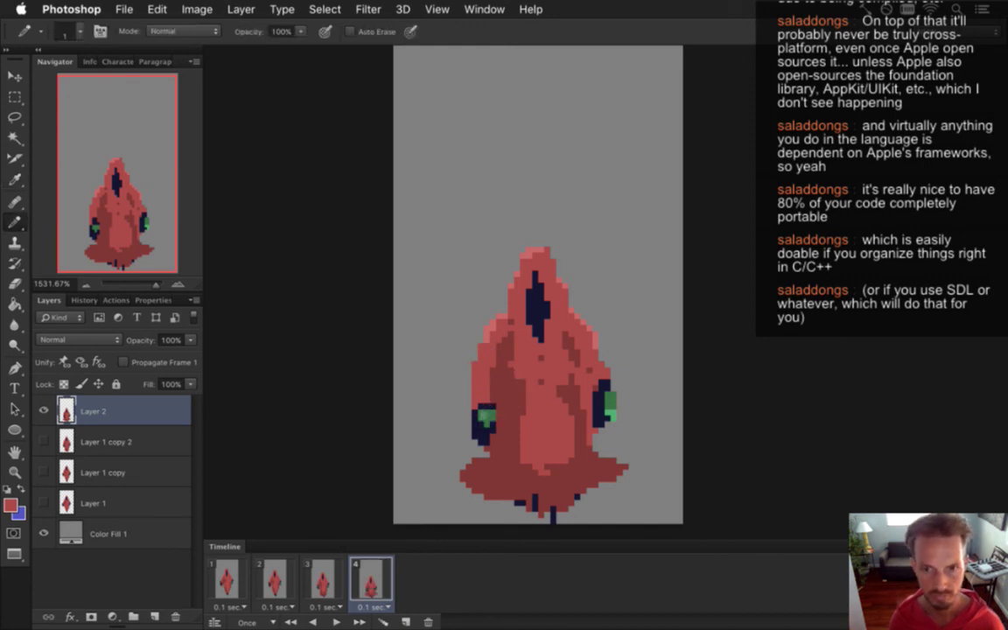
key(i)
click(486, 417)
key(b)
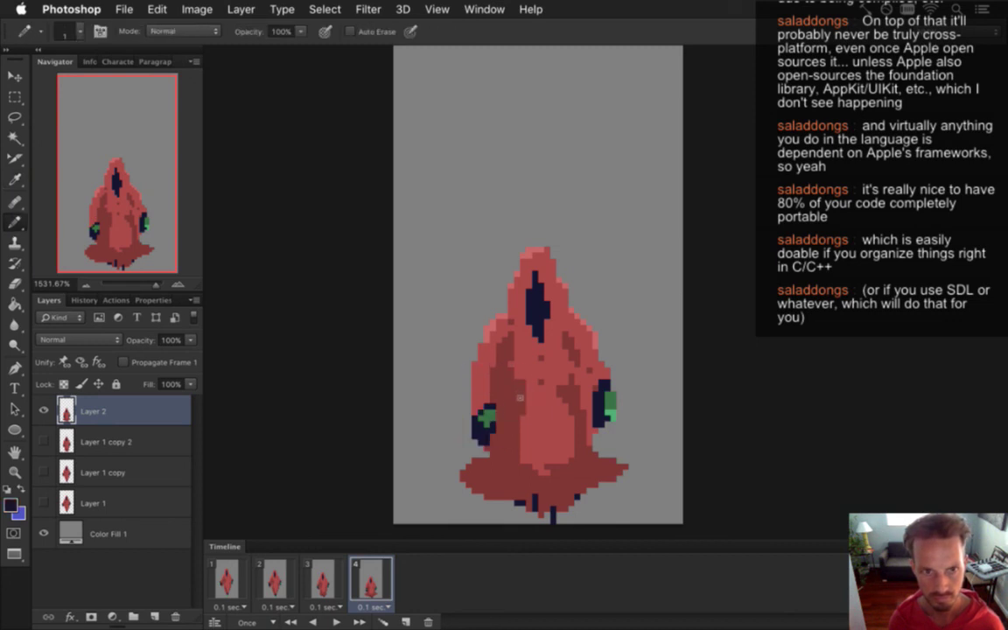
key(i)
click(499, 372)
key(b)
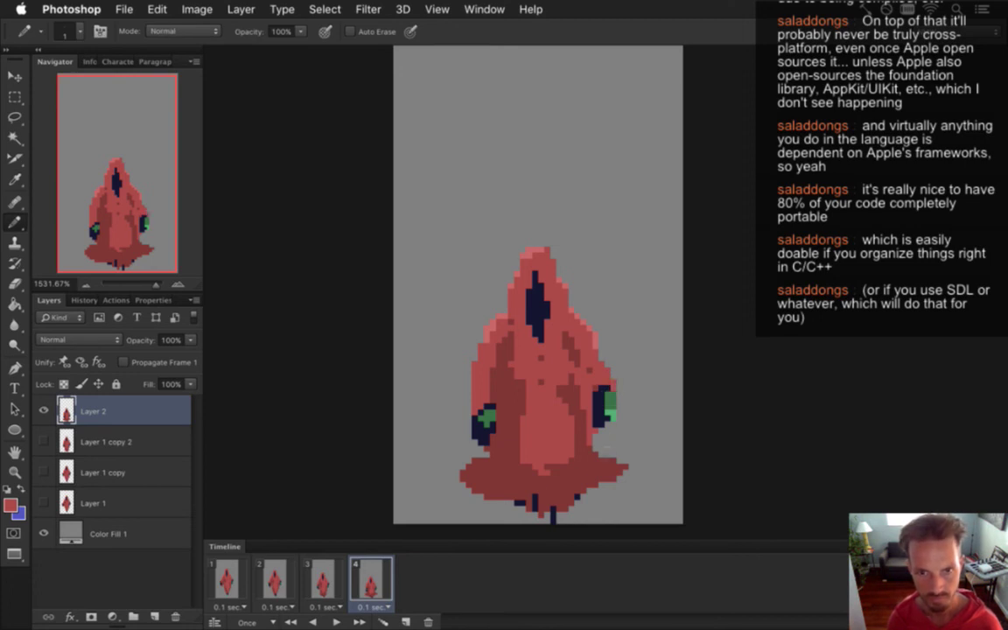
Sample colours from the right hand and top of the figure, ending on the darker robe shade.
key(i)
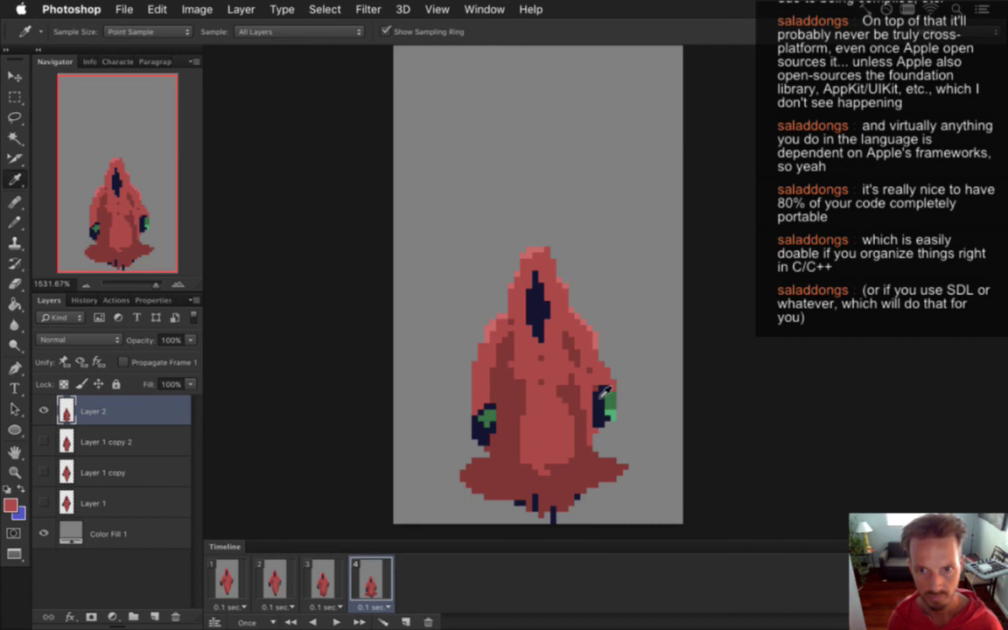
click(540, 363)
key(b)
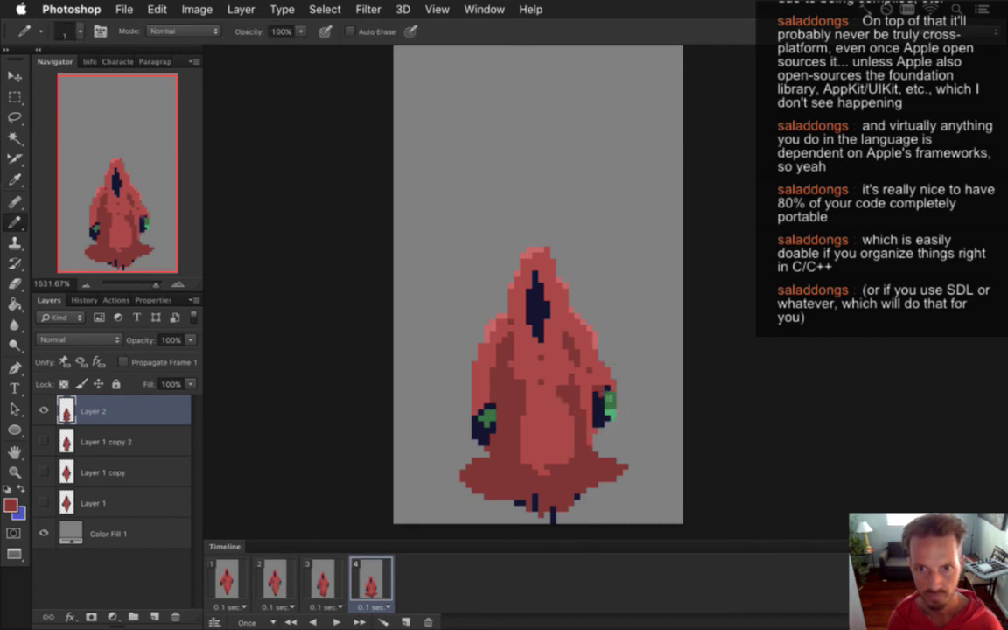
key(i)
click(536, 342)
key(b)
key(i)
click(574, 398)
key(b)
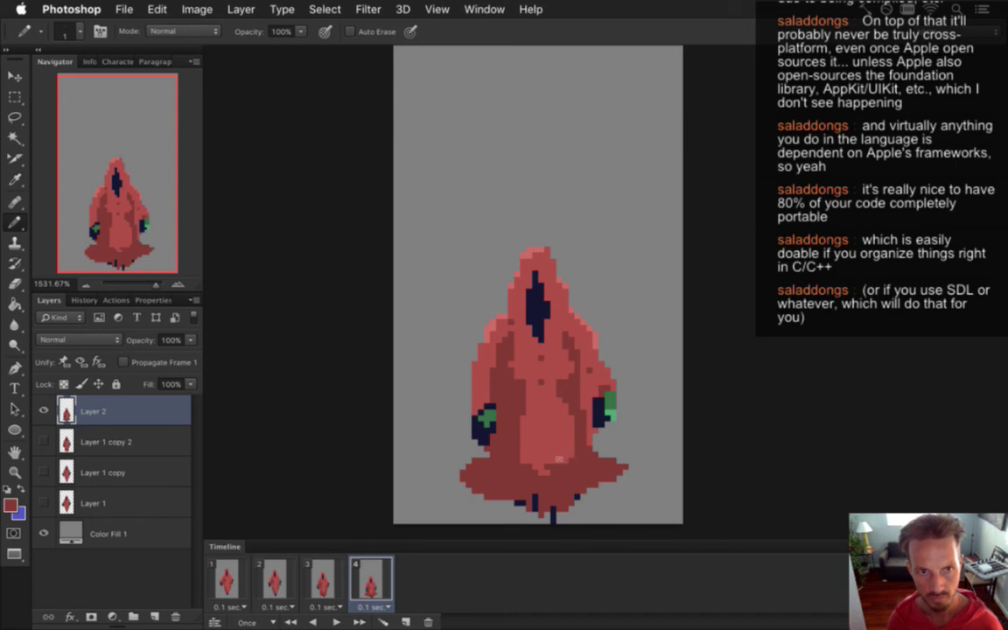
key(i)
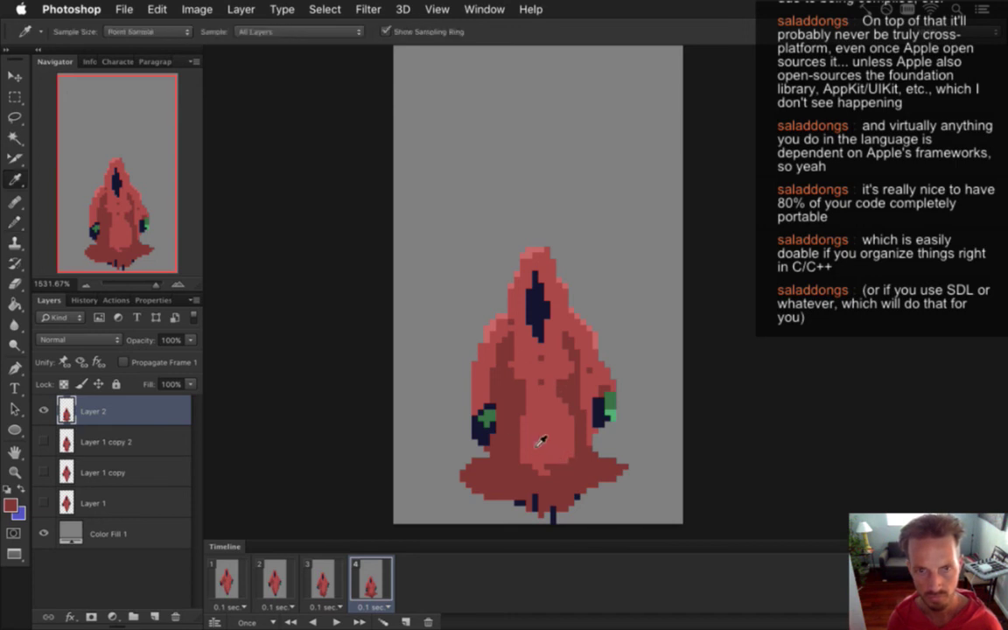
key(b)
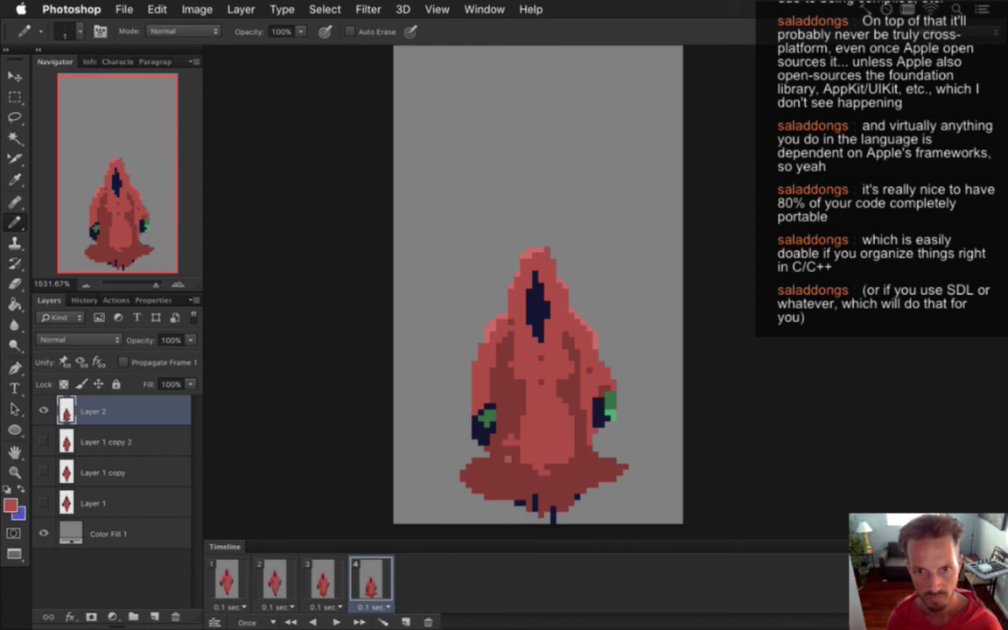
key(i)
click(524, 424)
Paint the darker red shade across the figure's lower robe on frame 4.
key(b)
mouse_move(512, 430)
mouse_down()
mouse_move(541, 457)
mouse_move(541, 437)
mouse_move(559, 425)
mouse_move(528, 425)
mouse_move(556, 407)
mouse_move(545, 405)
mouse_move(555, 429)
mouse_up()
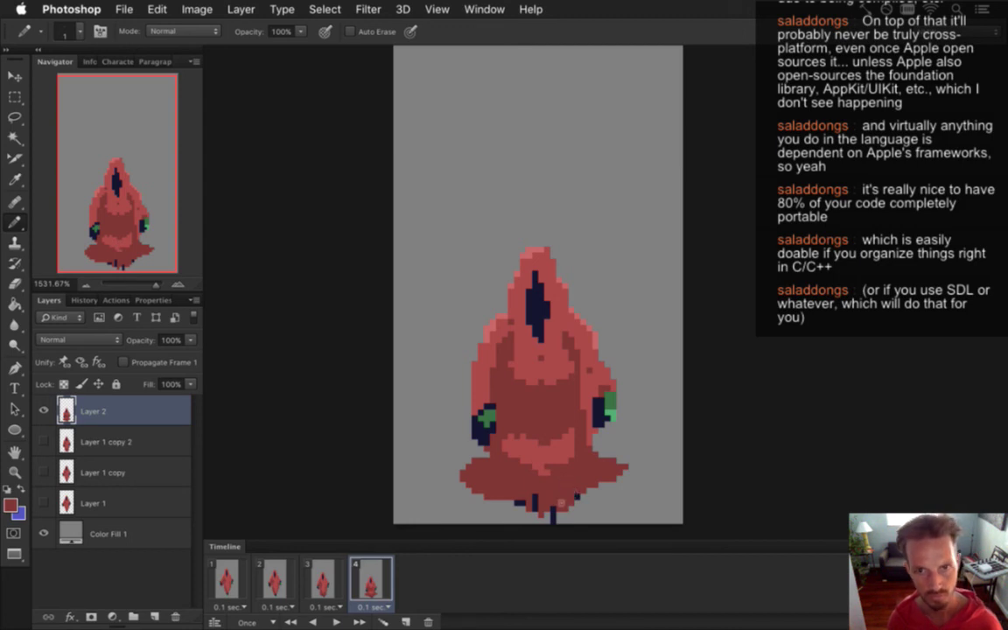
alt+click(508, 398)
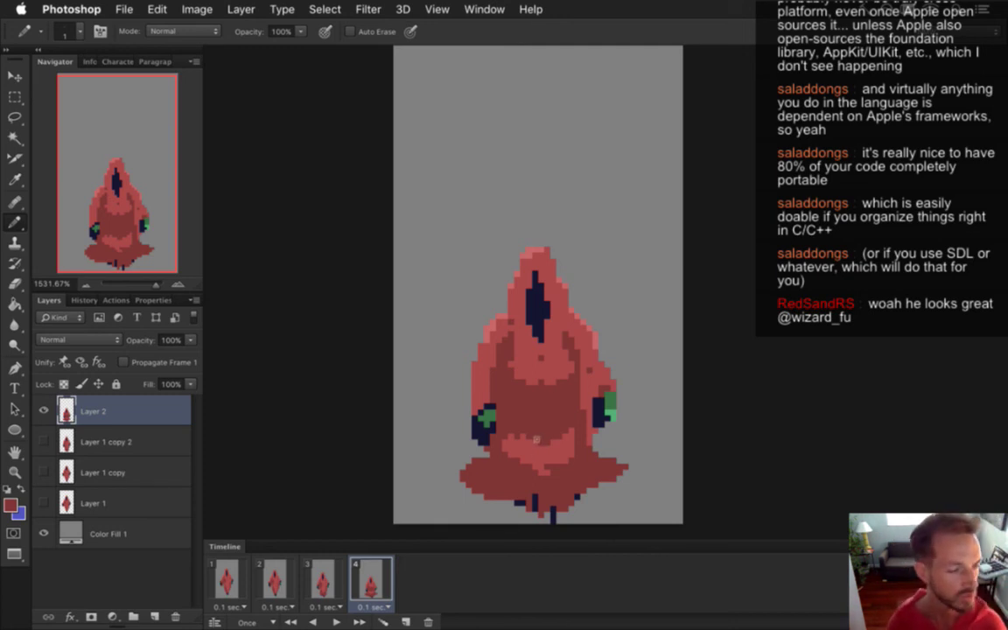
Select all four frames, hide Color Fill 1, render the animation with Render Video, then go to Xcode.
shift+click(229, 581)
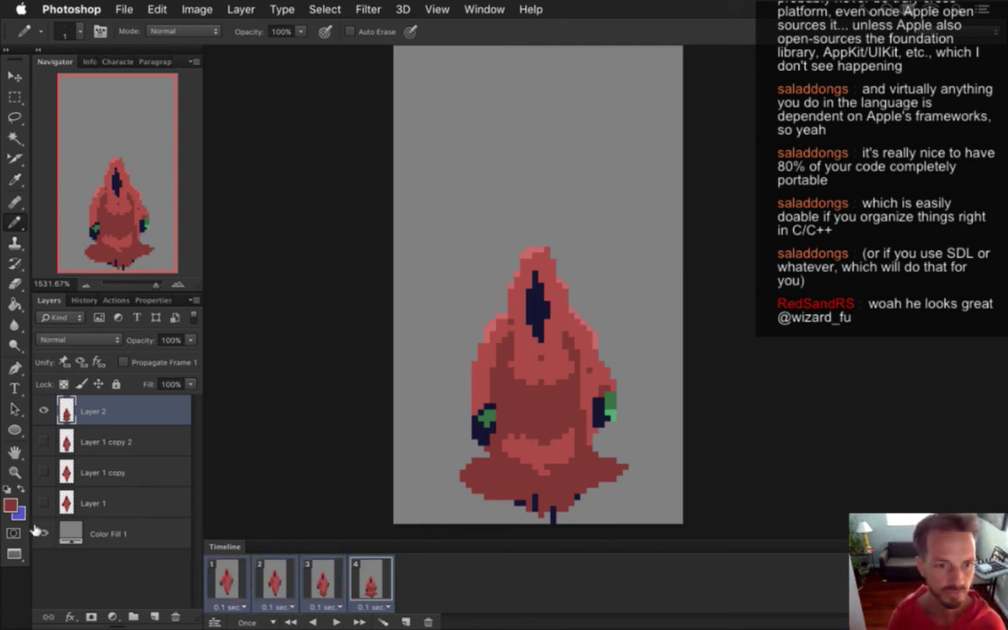
click(43, 532)
key(super+alt+shift+r)
key(Return)
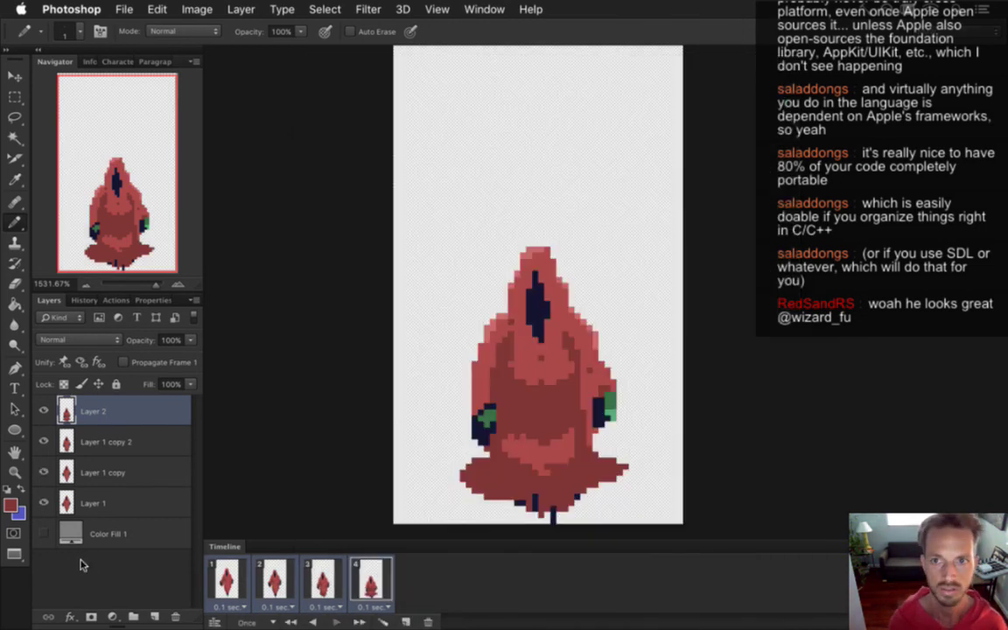
key(super+Tab)
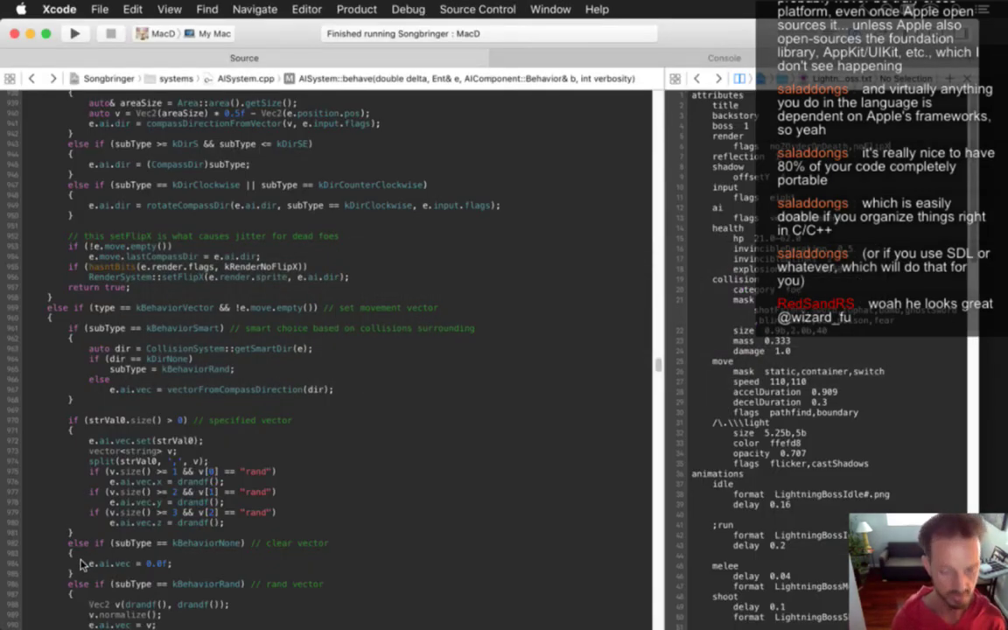
Rebuild the game and paste a duplicate of the shoot animation entry below it in the config.
key(super+r)
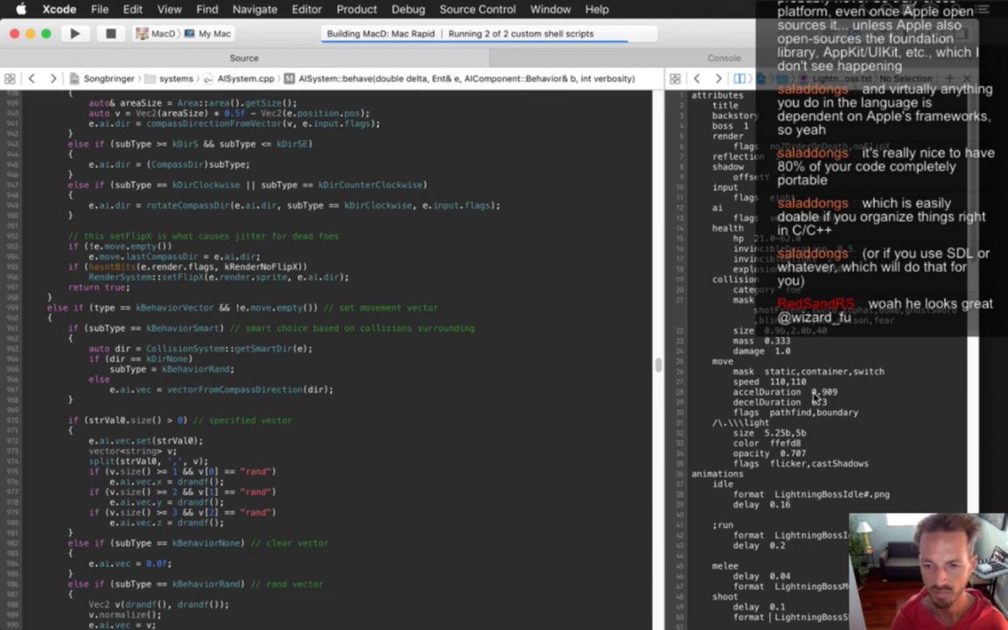
scroll(814, 398, down, 8)
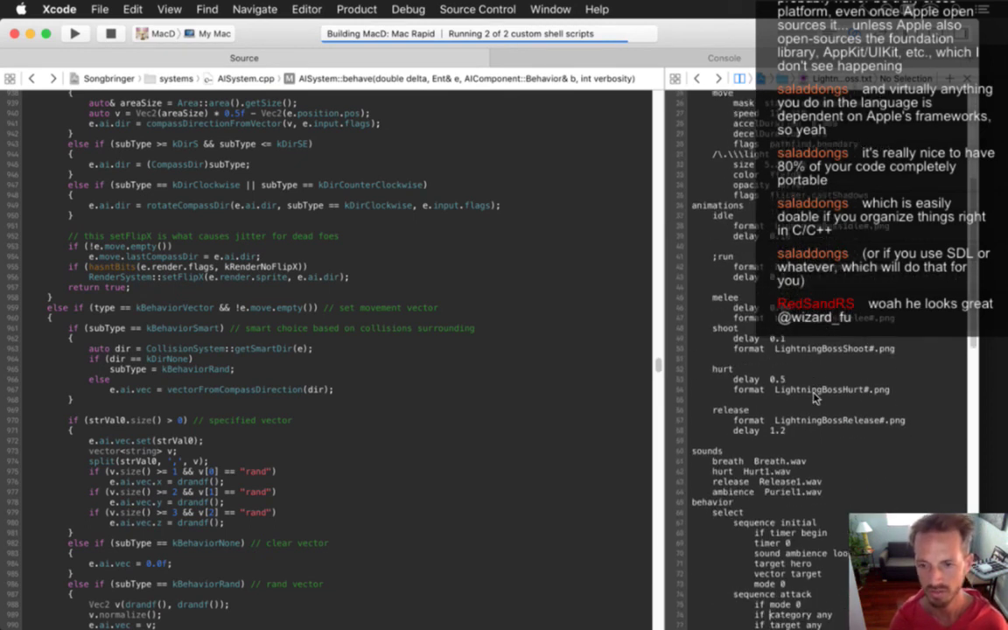
click(814, 398)
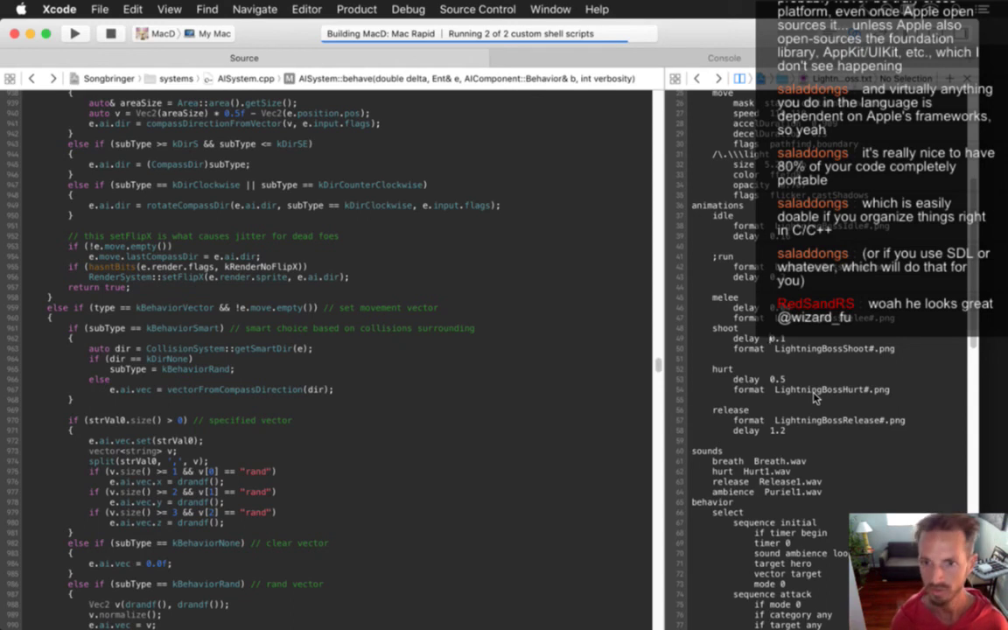
key(Up)
key(Up)
key(Up)
key(Up)
key(Up)
key(Up)
key(Up)
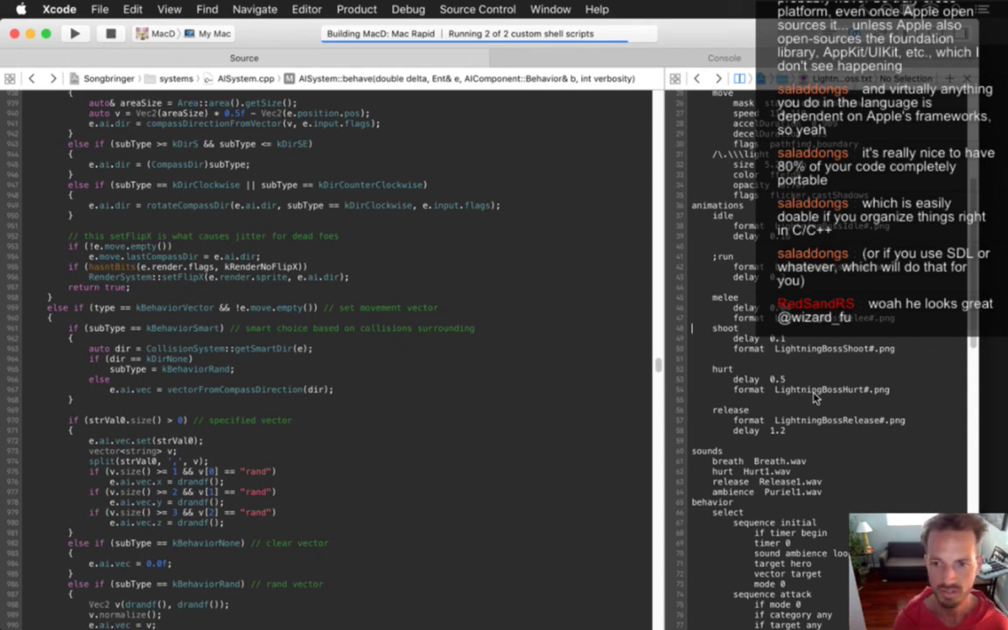
key(Down)
key(Down)
key(Down)
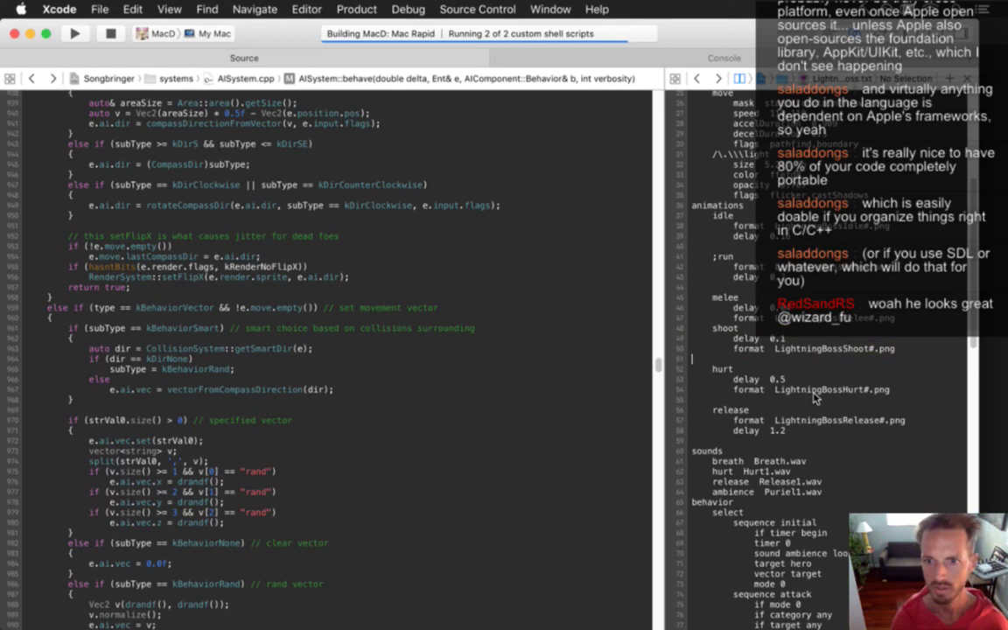
text(shoot     delay  0.1     format  LightningBossShoot#.png)
Rename the copied entry to bomb and change its format to LightningBossBomb#.png.
key(BackSpace)
key(BackSpace)
key(BackSpace)
key(BackSpace)
key(BackSpace)
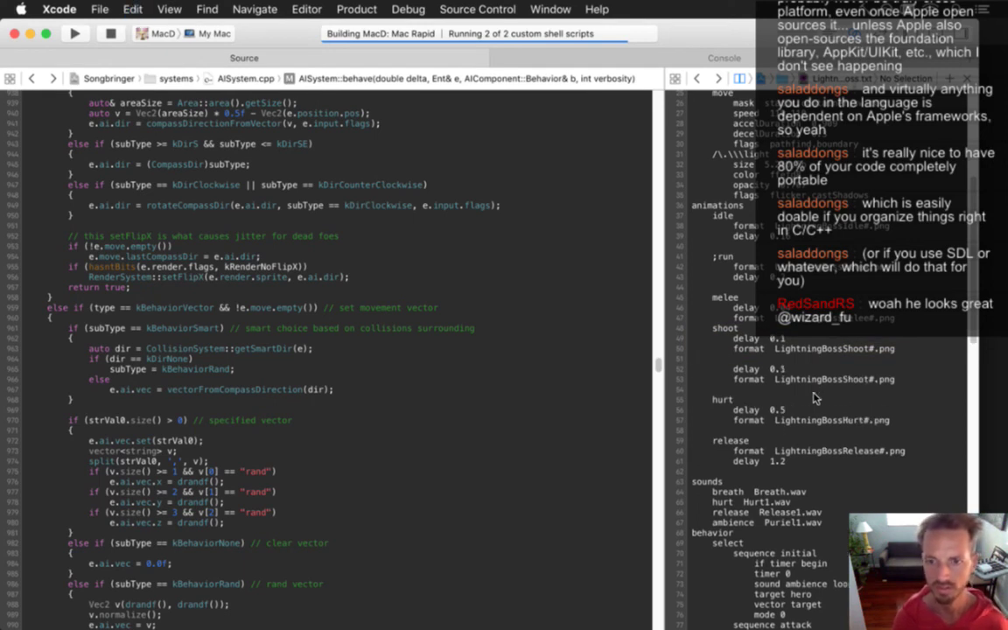
text(bomb)
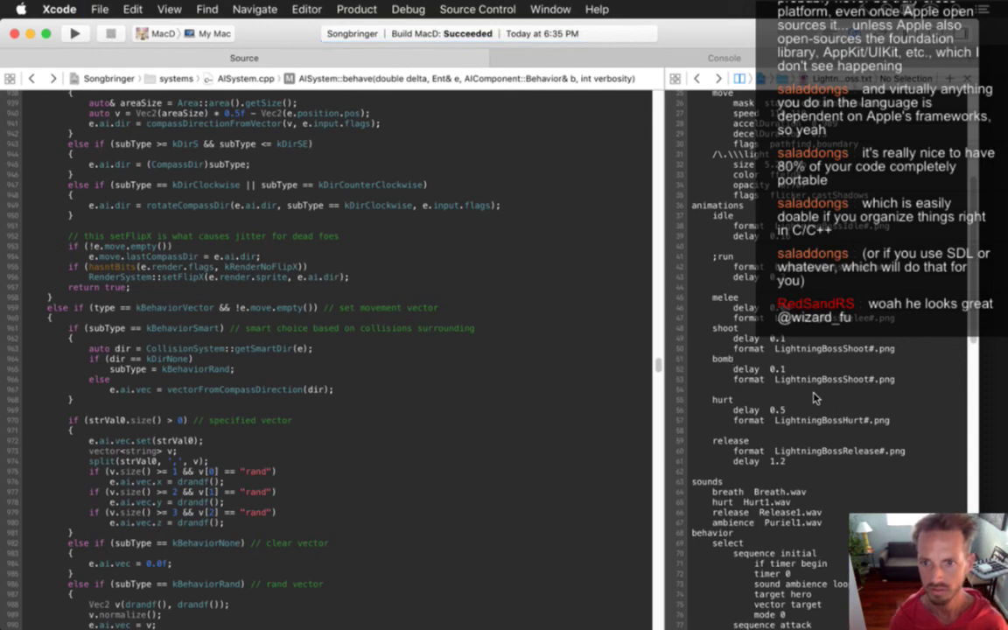
key(Down)
key(ctrl+Right)
key(ctrl+Right)
key(ctrl+Right)
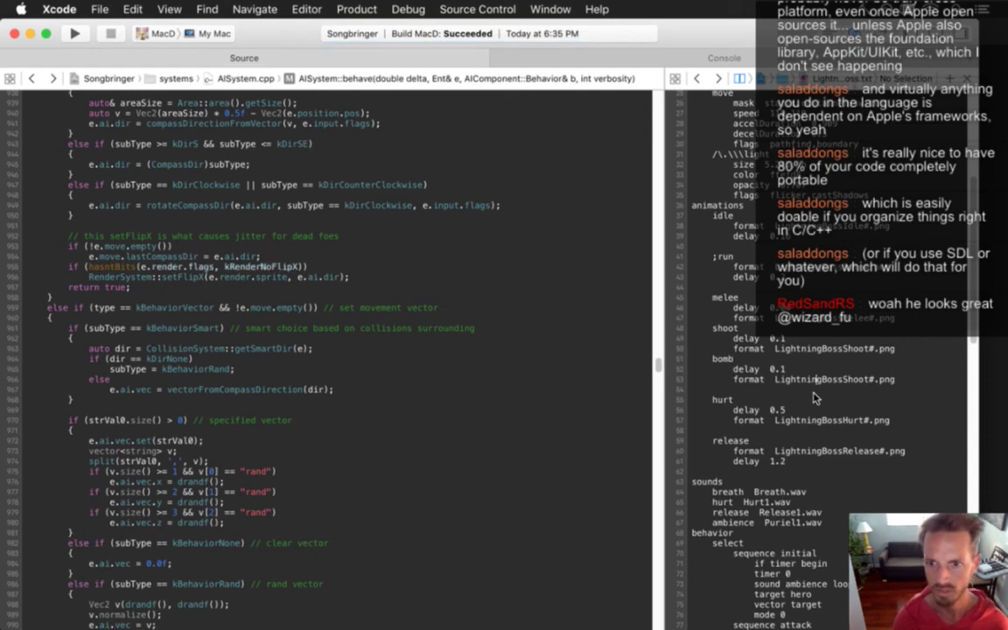
key(shift+ctrl+Right)
key(BackSpace)
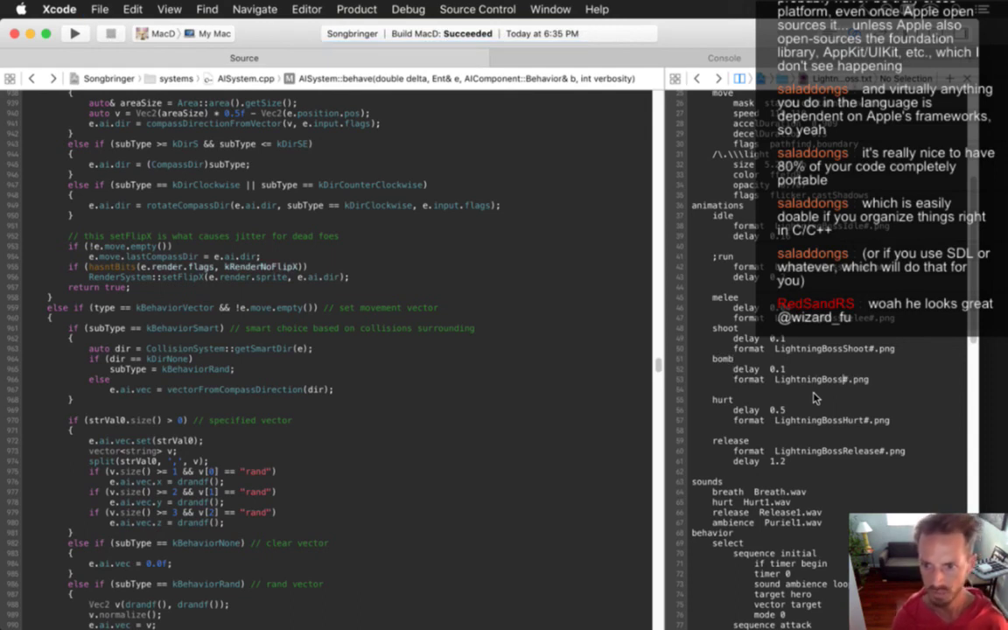
text(Bomb)
key(Down)
key(Down)
key(Down)
key(Down)
key(Down)
key(Down)
key(Down)
key(Down)
key(Down)
key(Down)
key(Down)
key(Down)
key(Down)
key(Down)
key(Down)
key(Down)
key(Down)
key(Down)
key(Down)
key(Down)
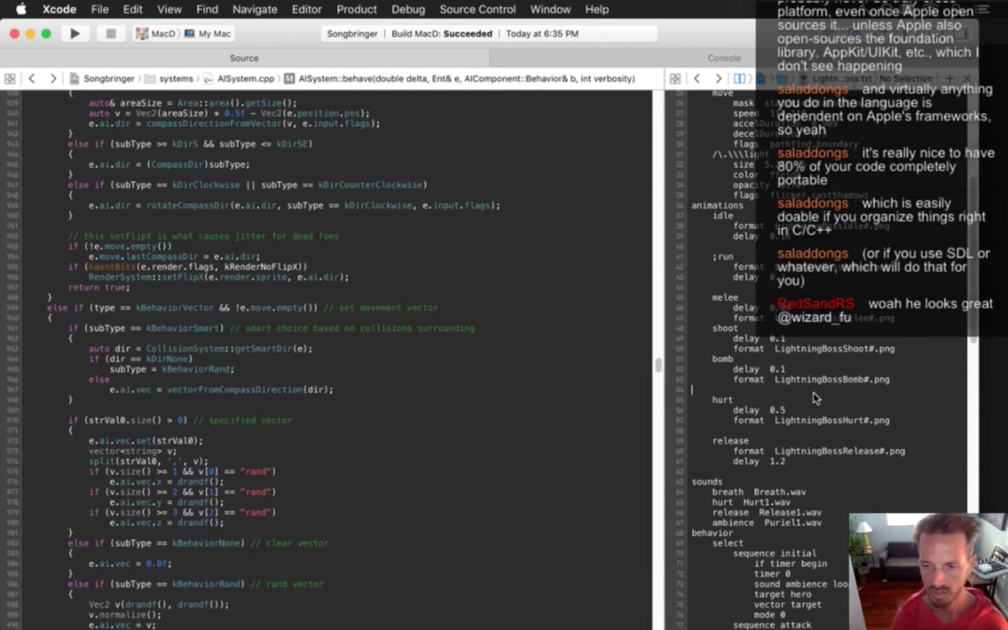
Change the bomb sequence's 'animate shoot' line to 'animate bomb'.
scroll(813, 398, down, 10)
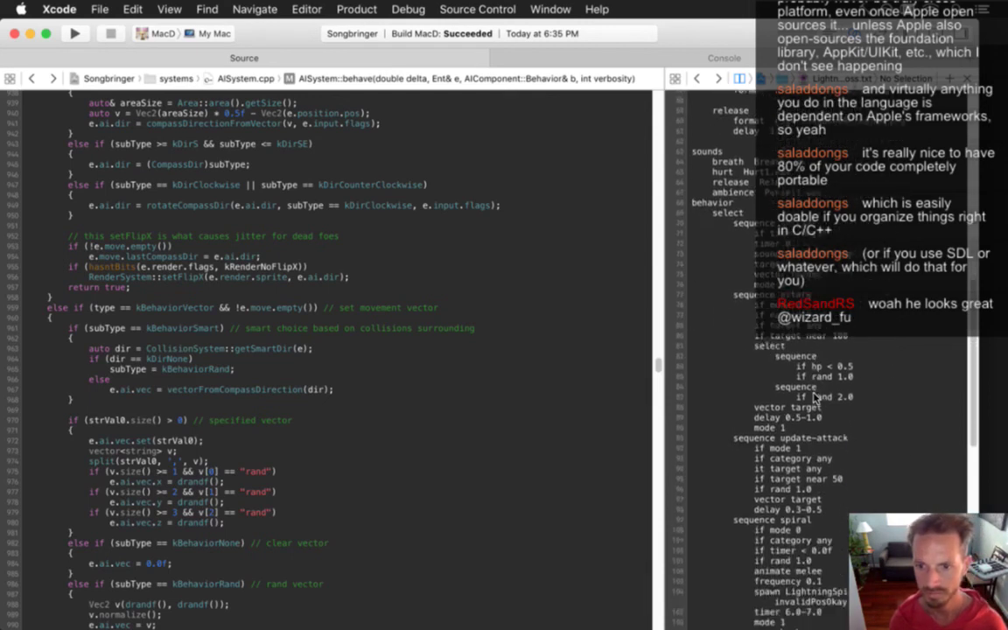
scroll(813, 398, down, 2)
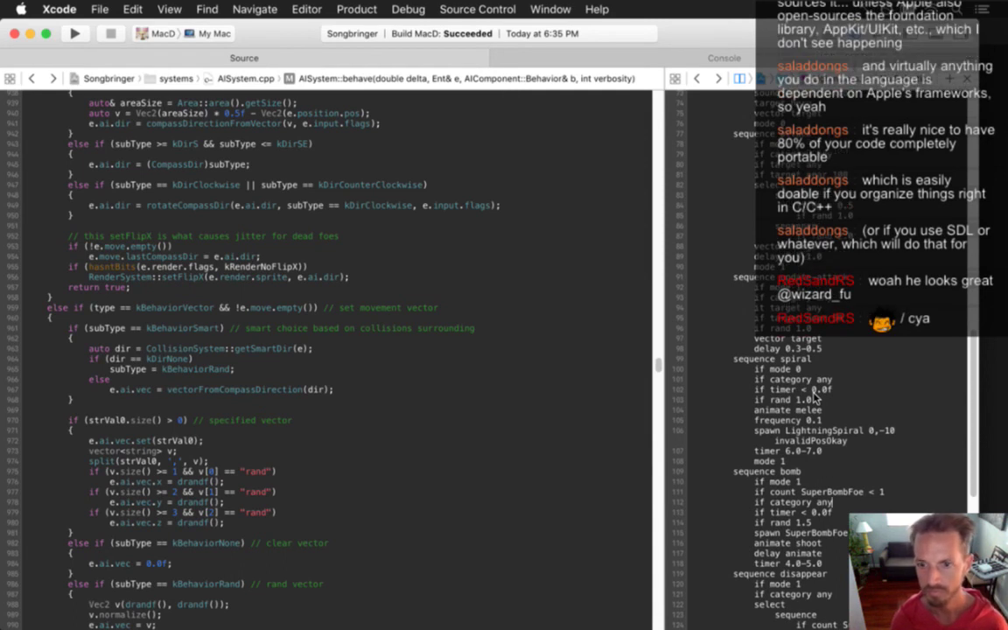
scroll(812, 398, down, 4)
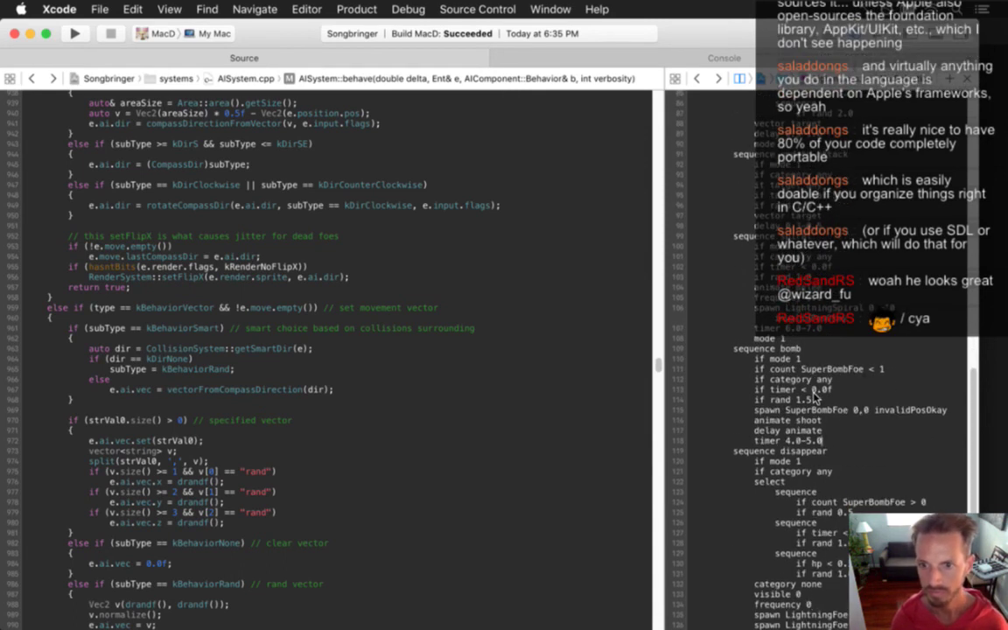
key(Down)
key(Left)
key(Left)
key(Left)
key(Left)
key(Left)
key(Left)
key(Left)
key(Left)
key(Left)
key(Left)
key(Left)
key(Left)
key(Left)
key(Left)
key(Left)
key(Left)
key(Left)
key(Left)
key(Left)
key(Left)
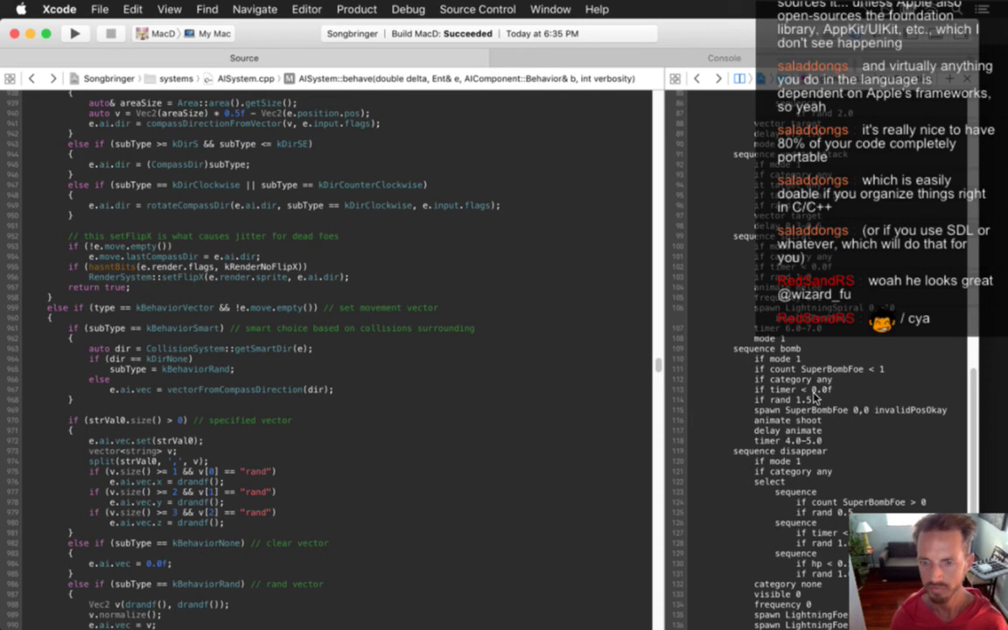
key(super+Right)
key(BackSpace)
key(BackSpace)
key(BackSpace)
key(BackSpace)
key(BackSpace)
text(bomb)
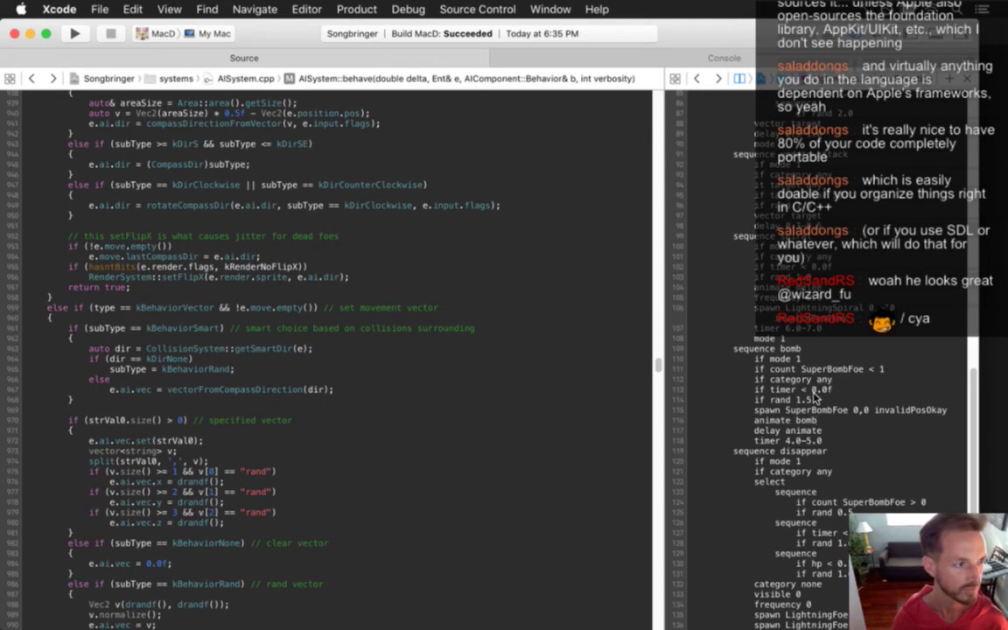
Return to the new bomb animation entry and build and run the game.
scroll(813, 398, up, 10)
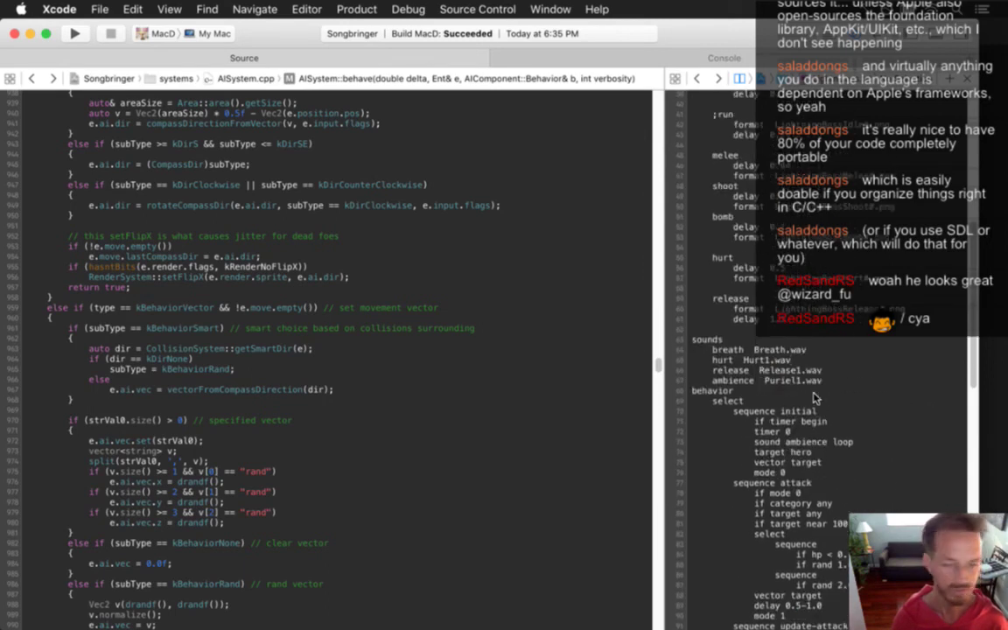
scroll(813, 399, up, 4)
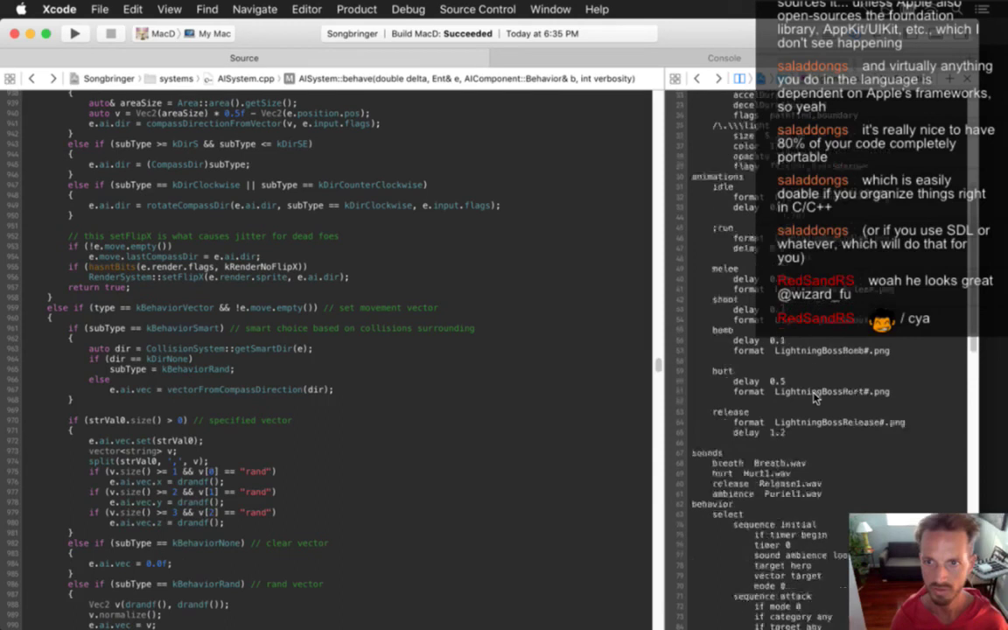
key(Down)
key(Down)
key(Down)
key(Down)
key(Down)
key(Down)
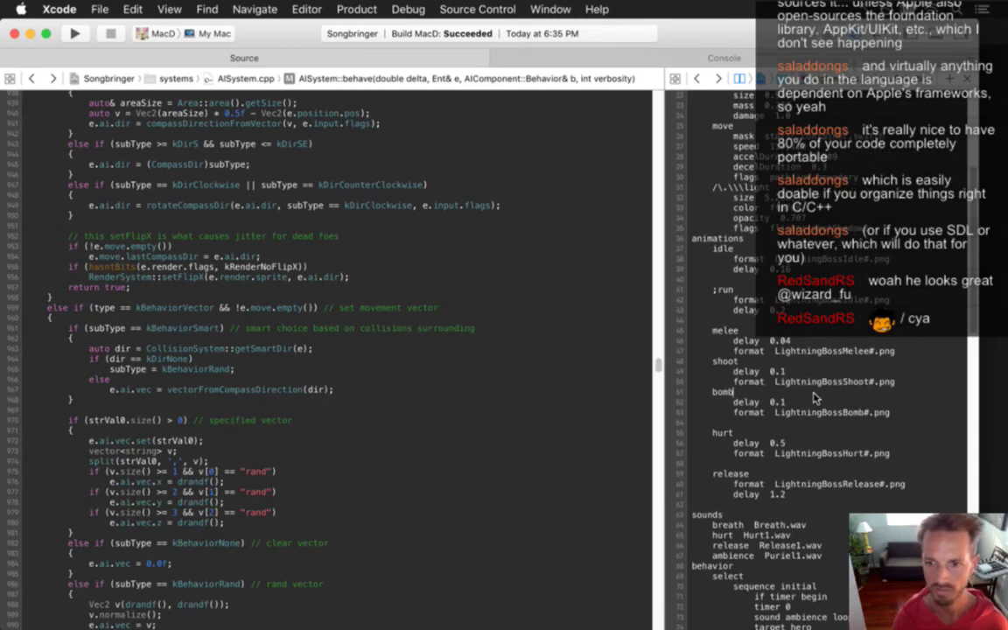
key(super+r)
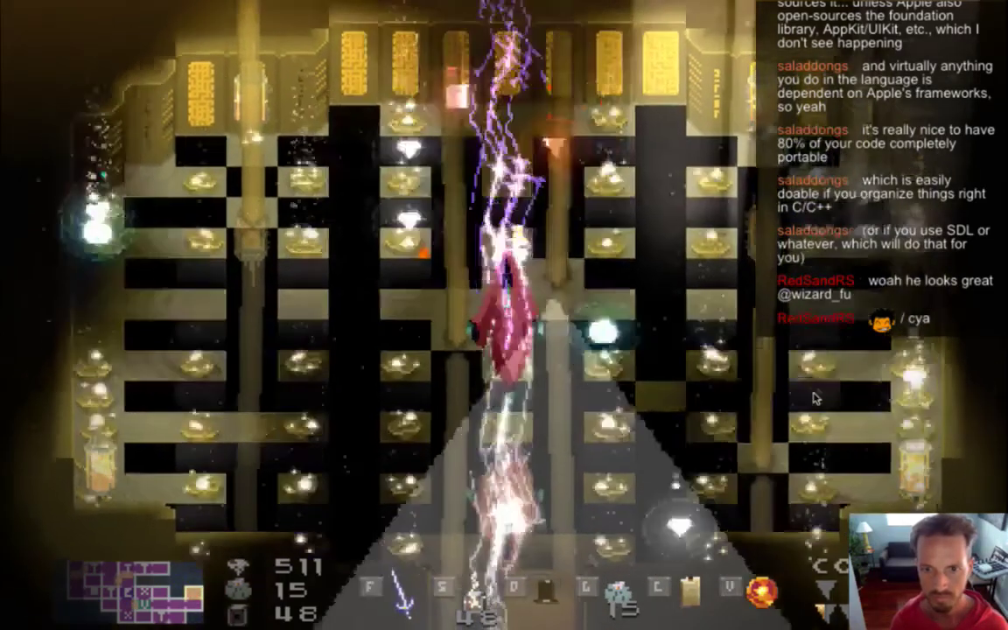
Quit Songbringer with Cmd+Q to return to Xcode.
key(super+q)
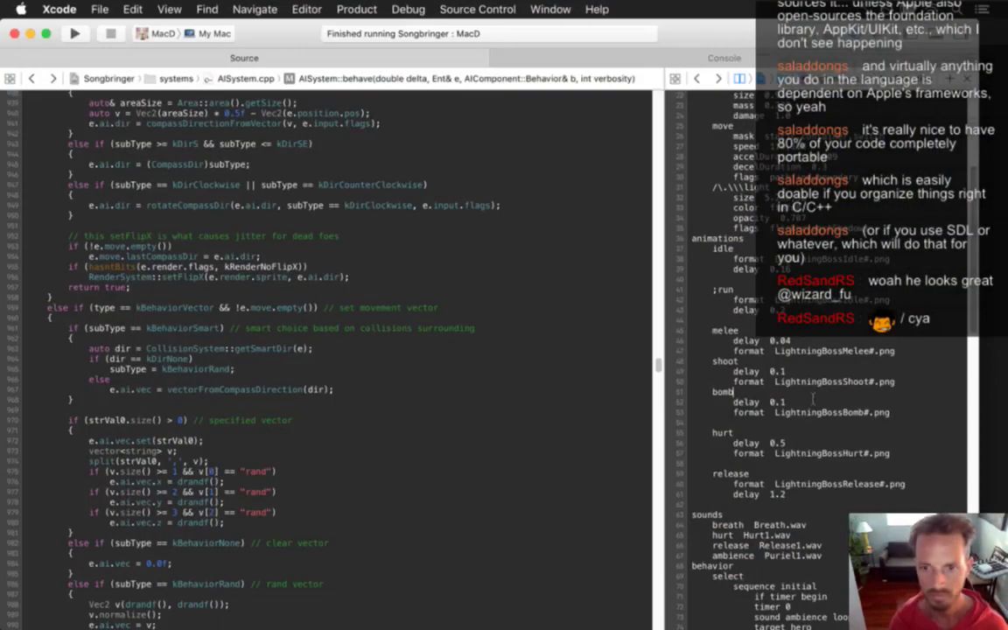
Find the animate melee line and append '0 !overridable' to it.
scroll(813, 398, down, 15)
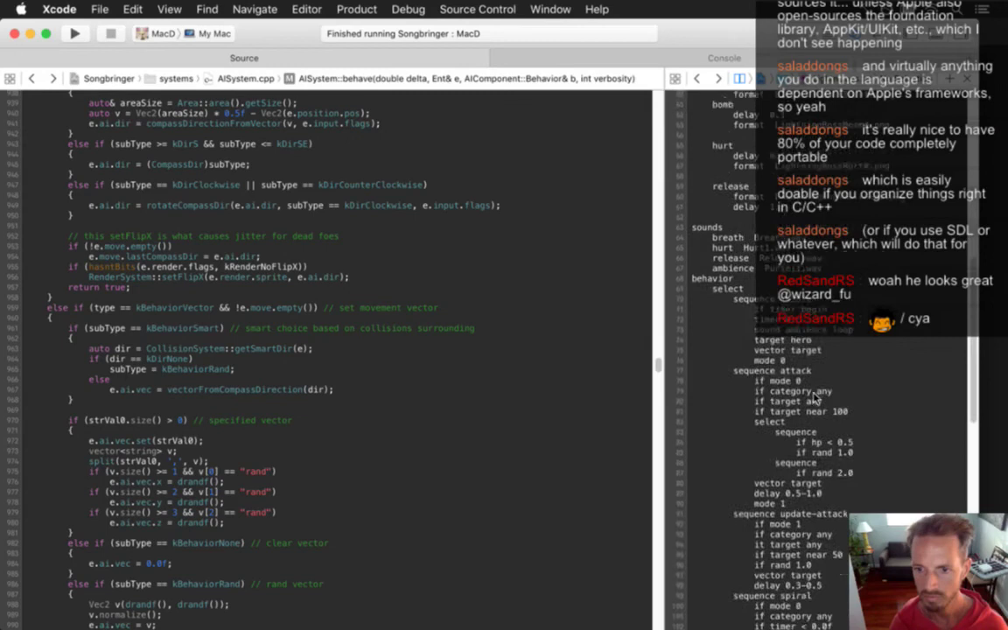
key(Up)
key(Up)
key(Up)
key(Up)
key(Up)
key(Up)
key(Up)
key(Up)
key(Up)
key(Up)
key(Up)
key(Up)
key(Up)
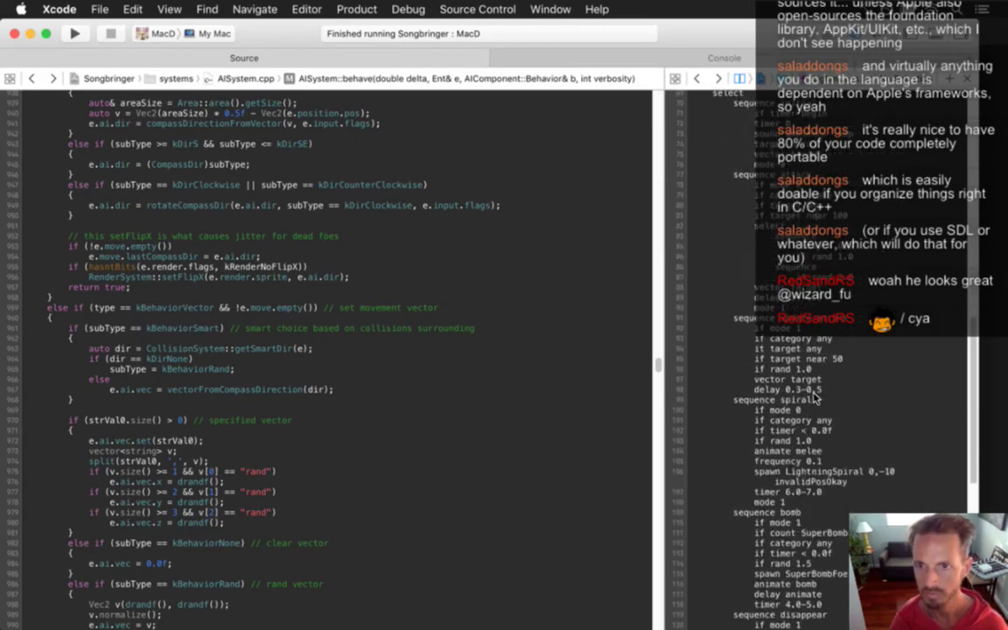
key(super+f)
key(super+g)
key(Escape)
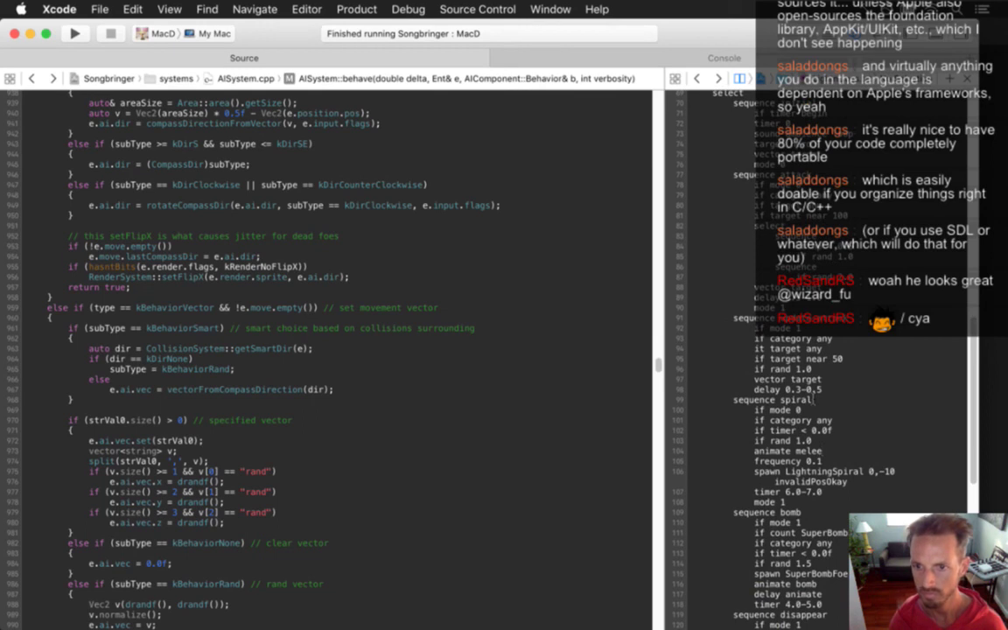
text(1)
text(overridabl)
text(e)
key(super+e)
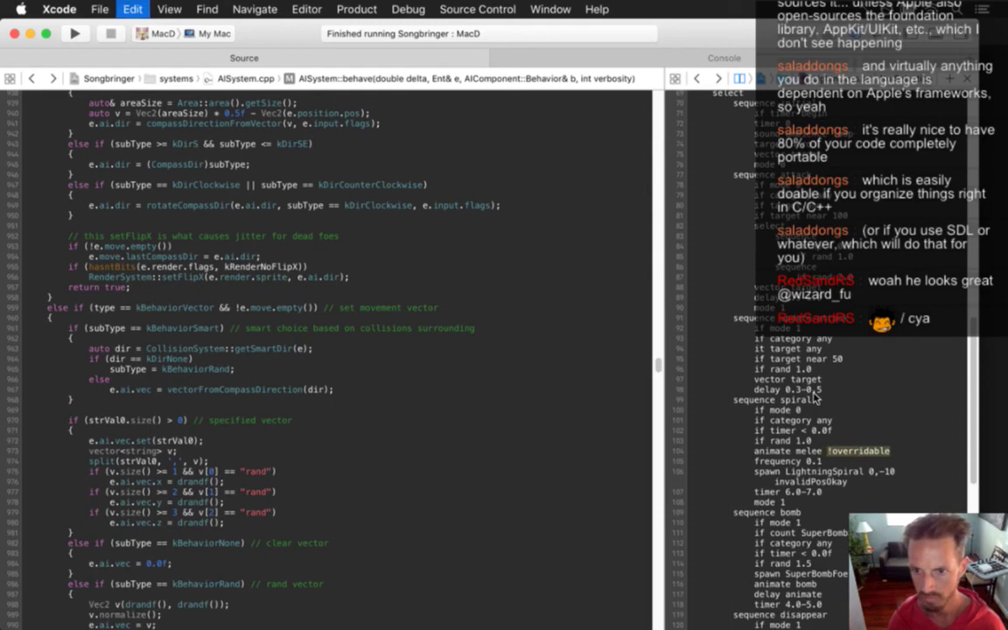
text(@)
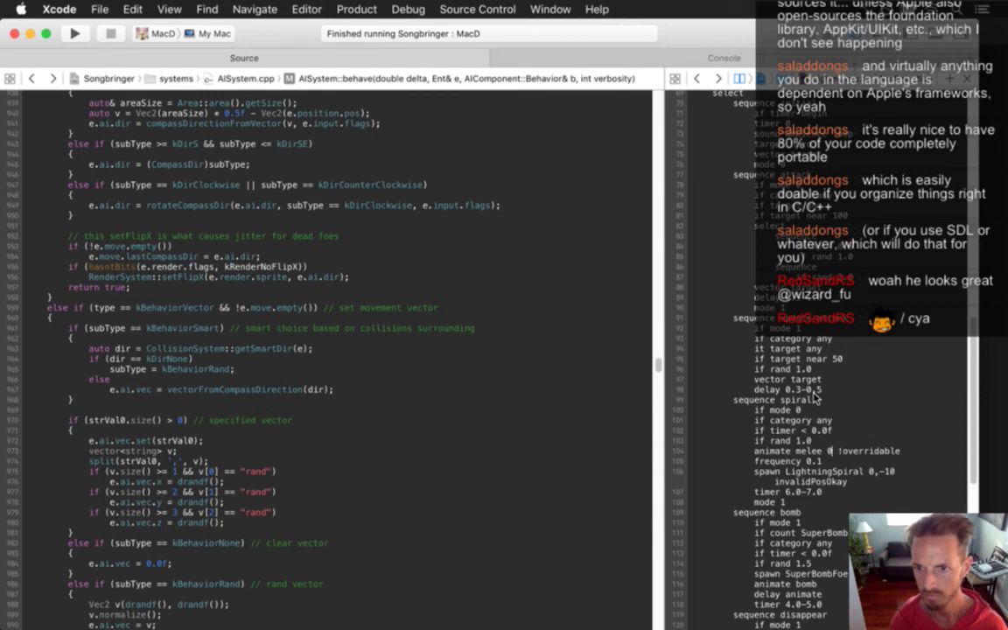
key(super+z)
Add '0 !overridable' to the animate bomb line and run the game.
scroll(814, 398, down, 5)
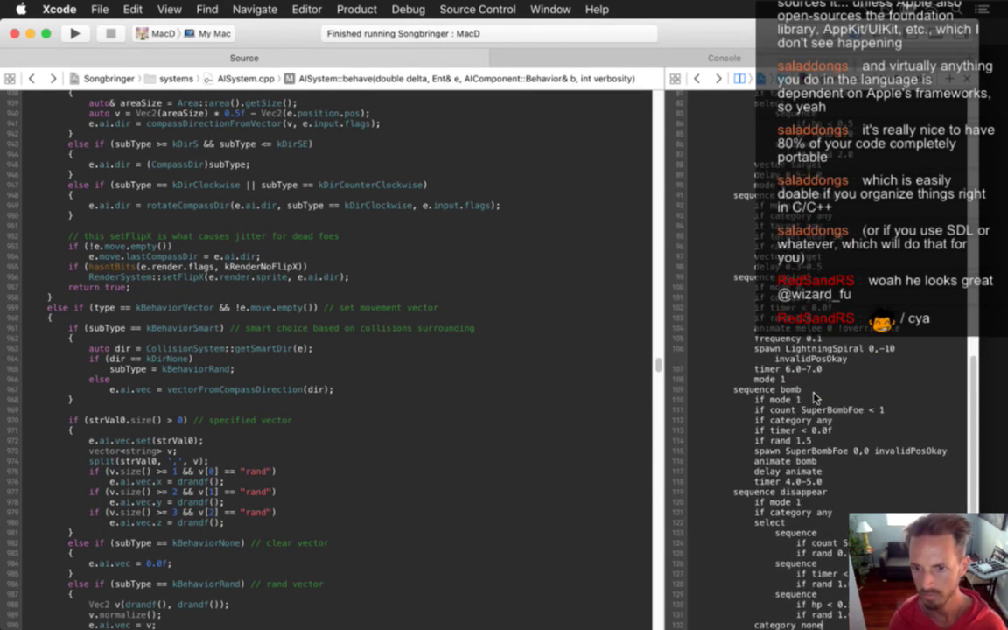
text(0 !overridable)
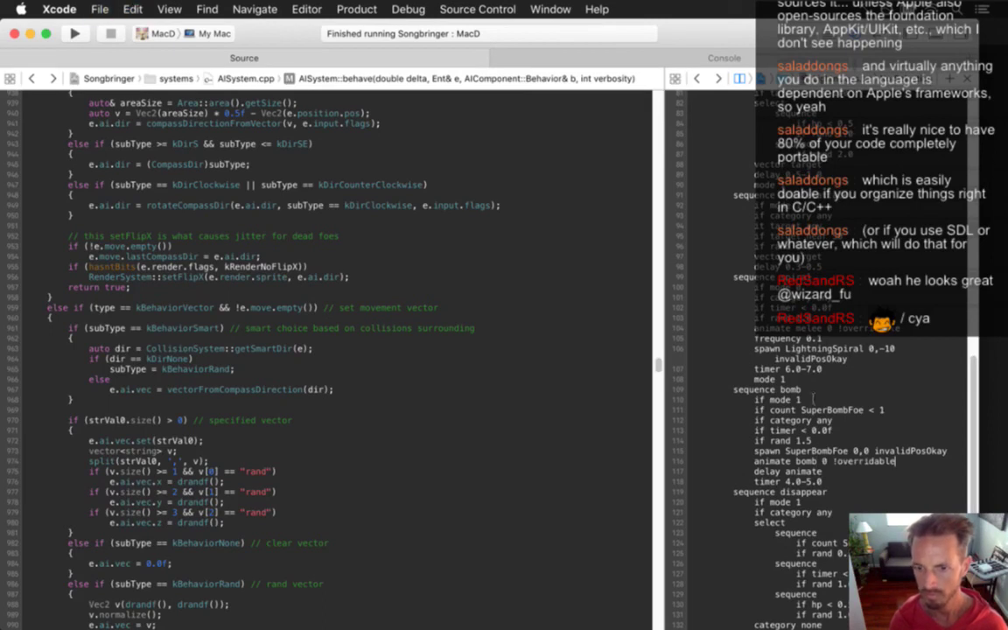
scroll(812, 399, down, 5)
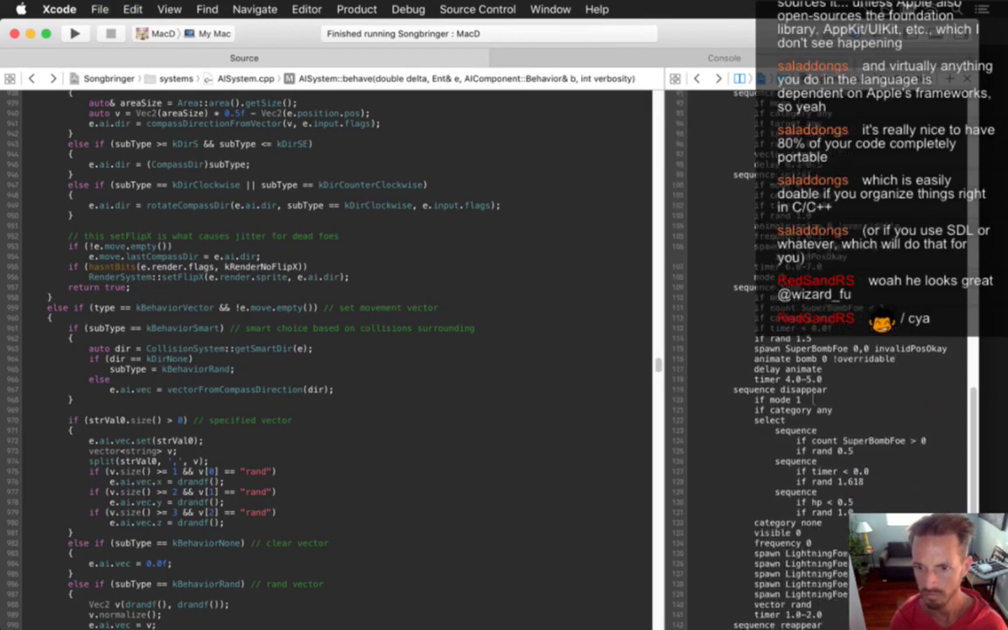
key(super+r)
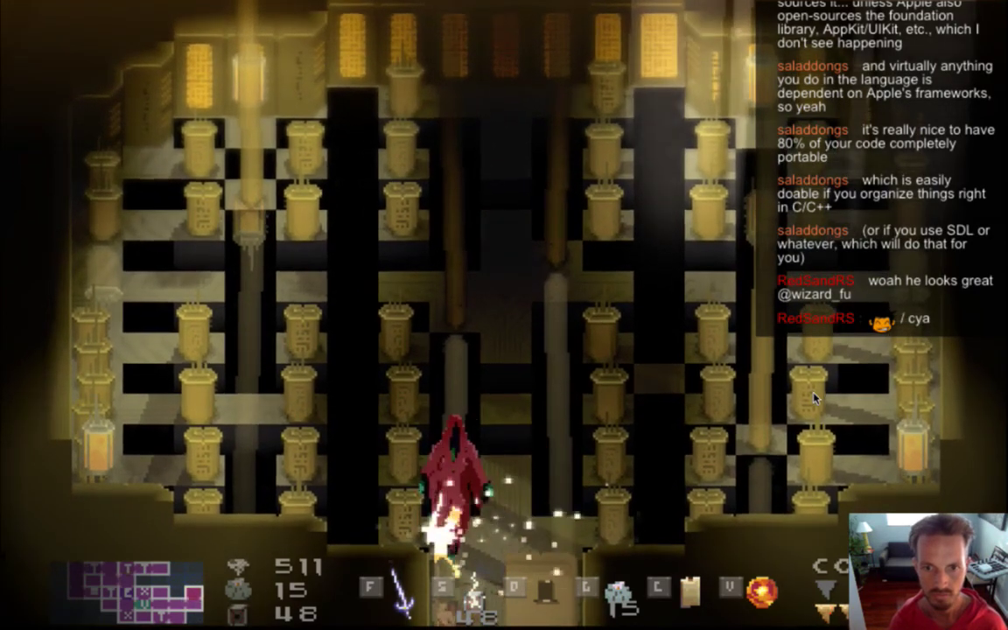
Quit the game with Cmd+Q after watching the boss with the new flags.
key(super+q)
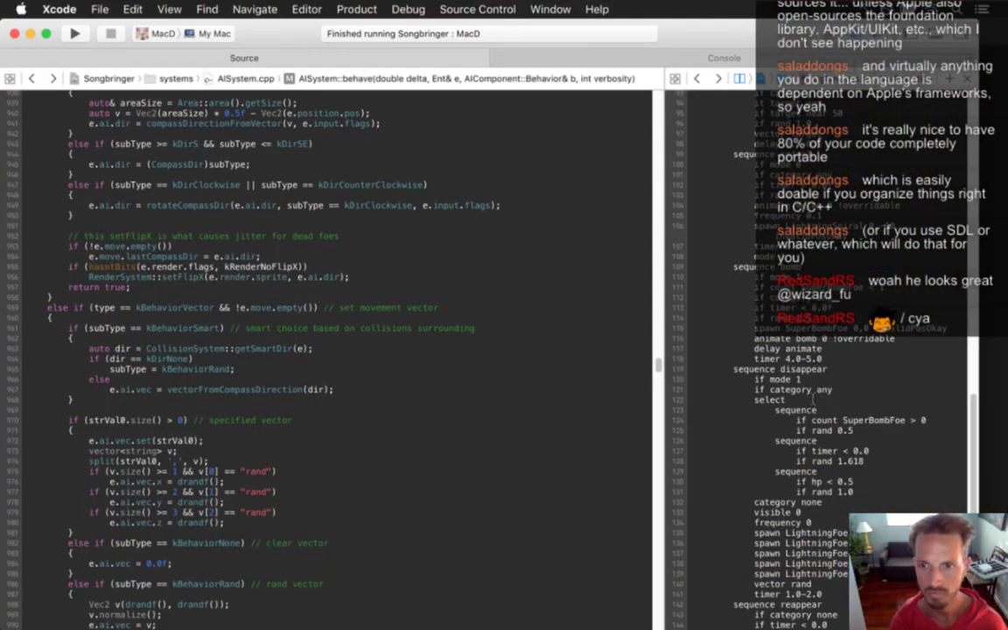
Change the melee animation delay from 0.04 to 0.07, save the config, and run the game.
click(193, 358)
key(super+alt+grave)
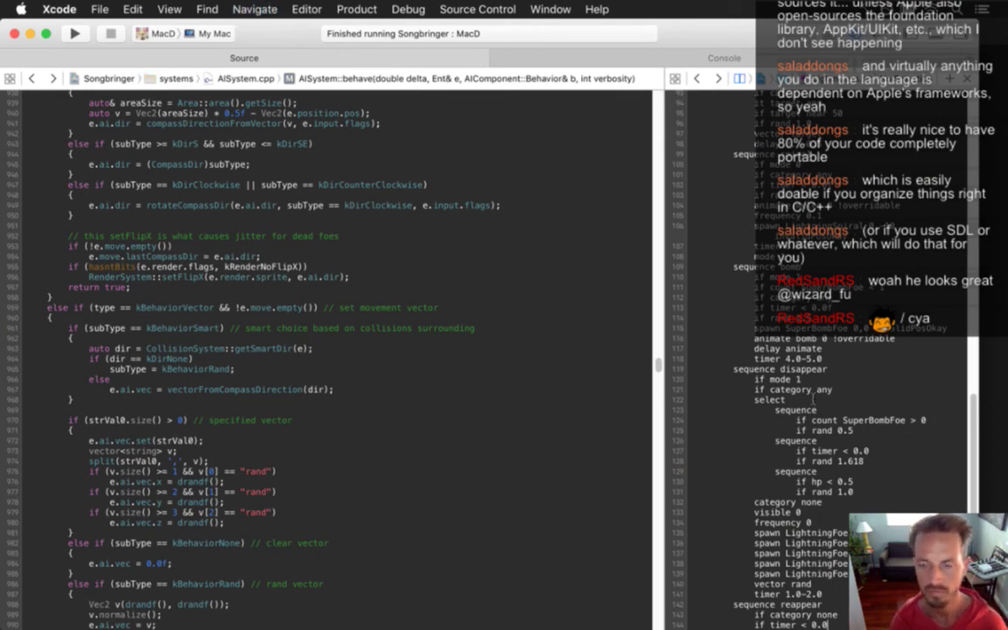
scroll(813, 398, up, 15)
scroll(813, 398, up, 1)
key(Down)
key(Down)
key(Down)
key(Down)
key(Down)
key(End)
key(BackSpace)
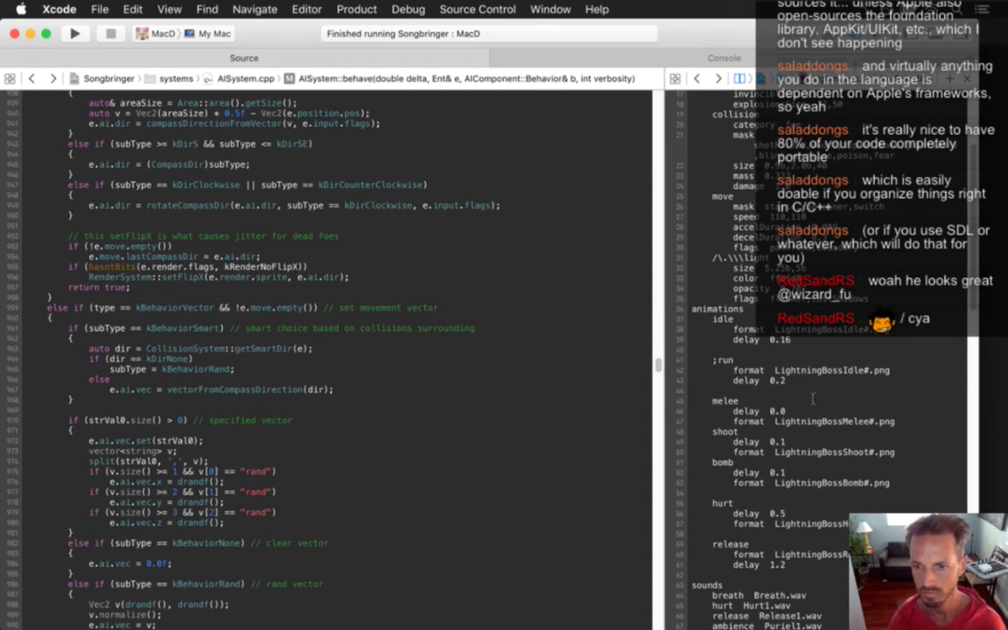
text(6)
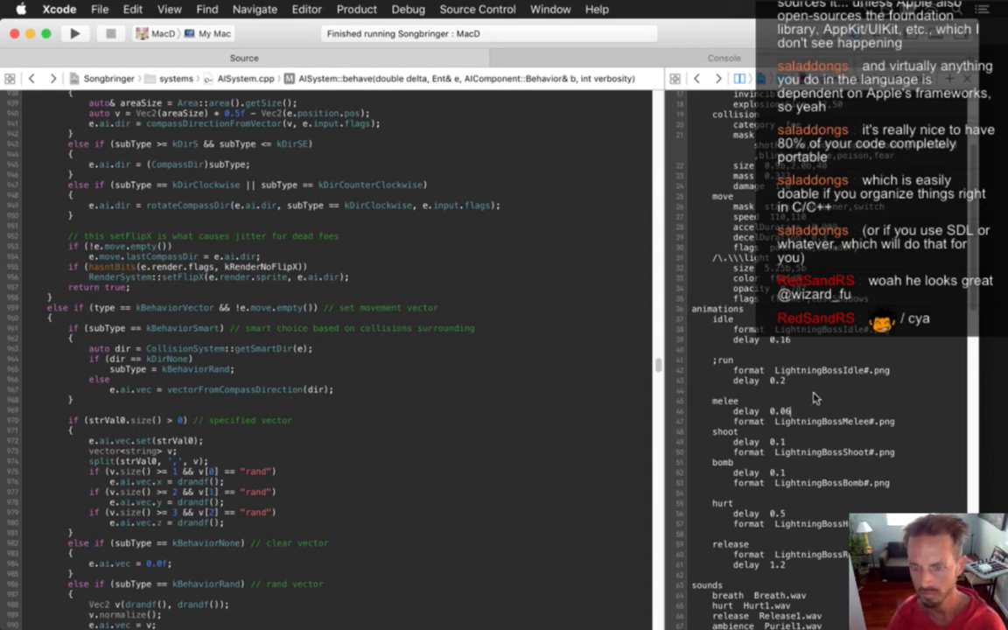
key(BackSpace)
text(7)
key(super+s)
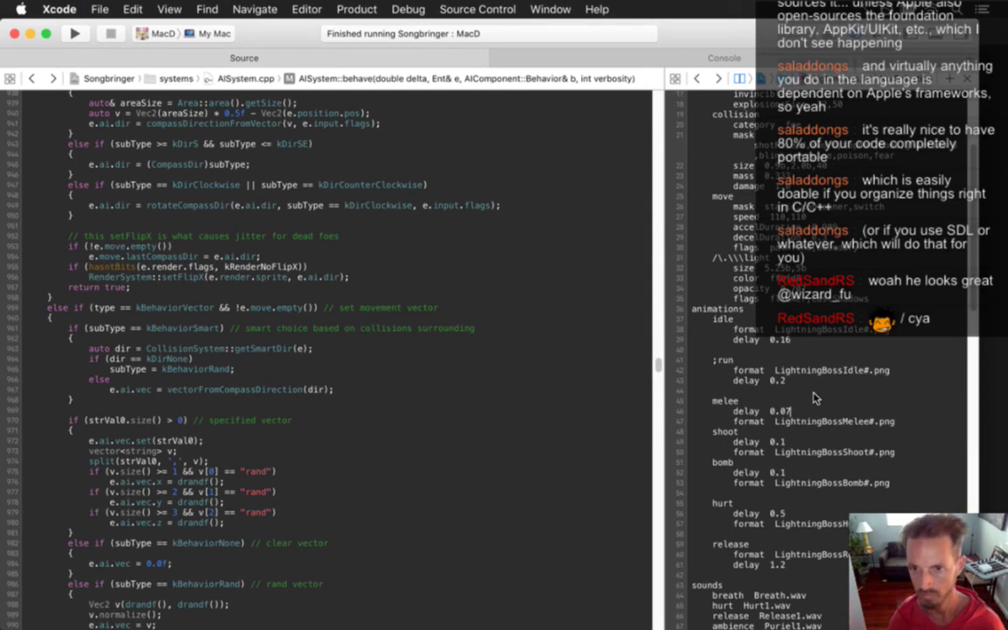
key(super+r)
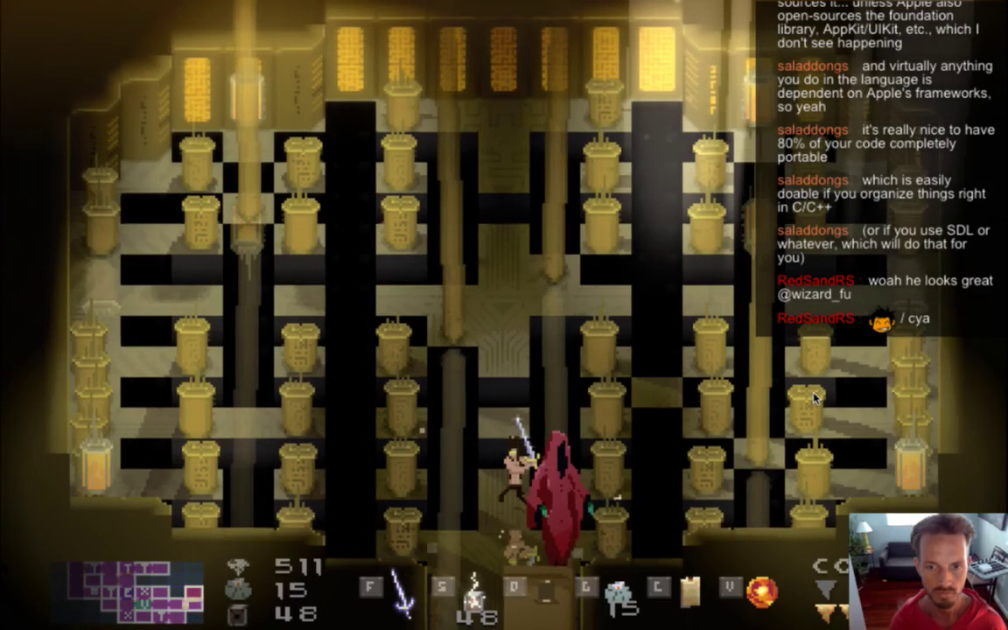
Quit the game and delete '0 !overridable' from the spiral's animate melee line.
key(super+q)
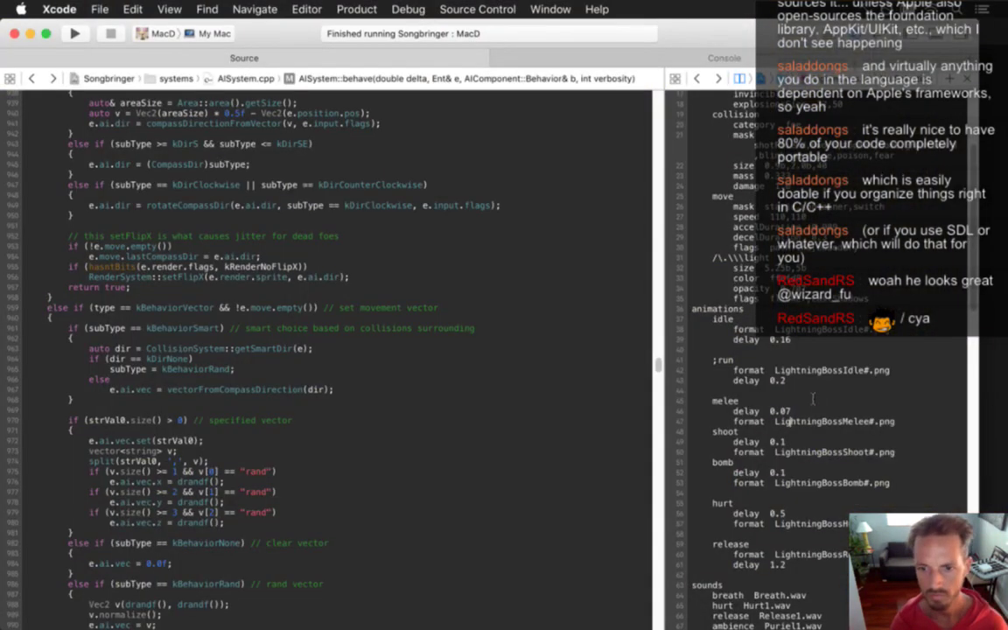
scroll(813, 399, down, 10)
scroll(813, 399, down, 10)
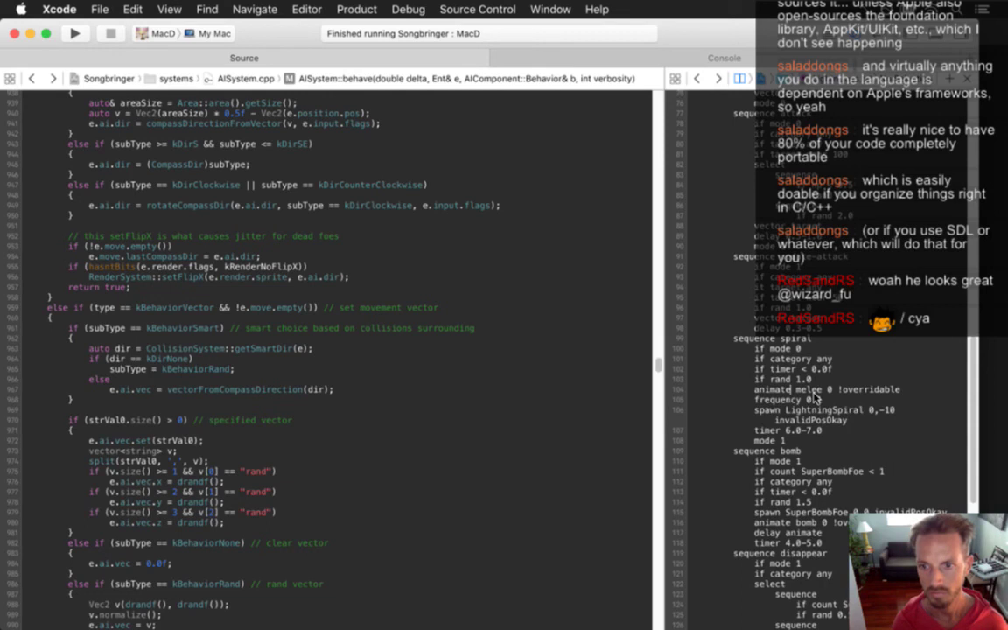
key(Right)
key(Right)
key(Right)
key(Right)
key(Right)
key(Right)
key(Right)
key(Down)
key(Down)
key(Down)
key(Down)
key(Down)
key(Down)
key(Down)
key(Down)
key(Down)
key(Down)
key(Down)
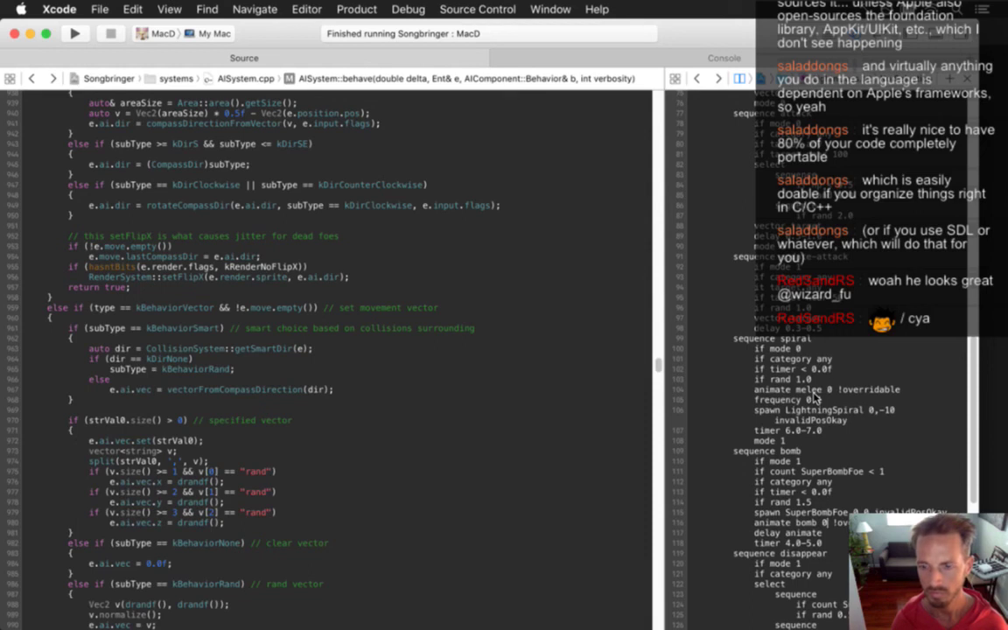
key(Up)
key(Up)
key(Up)
key(Up)
key(Up)
key(Up)
key(Up)
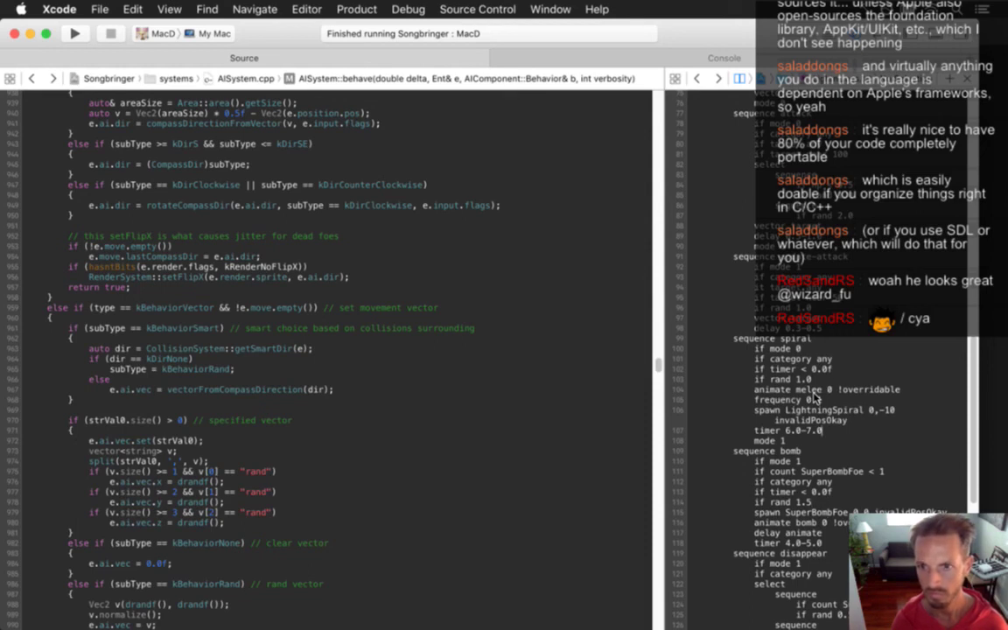
key(Up)
key(Up)
key(Up)
key(Up)
key(Up)
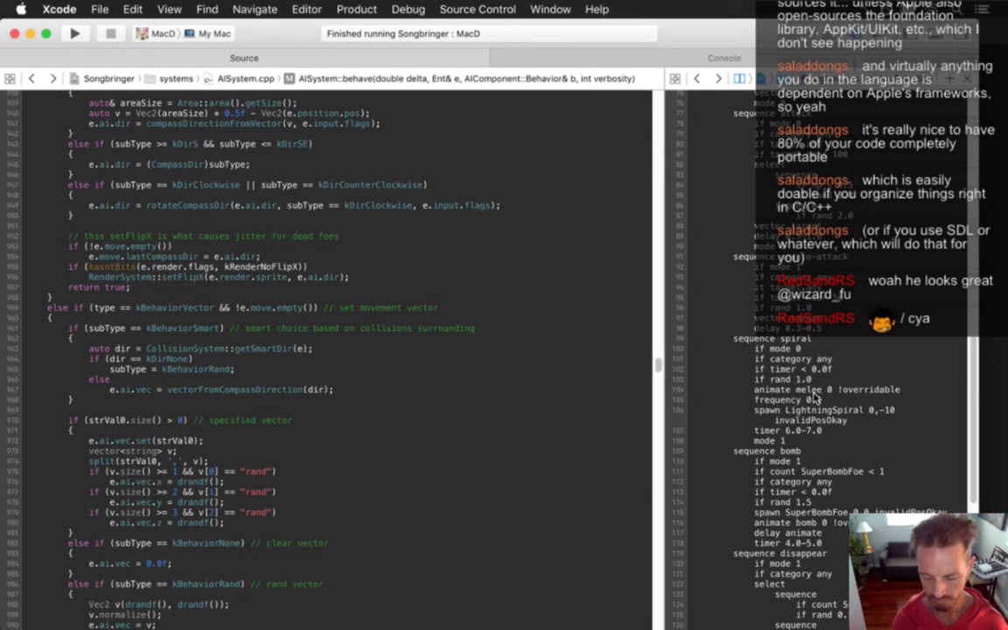
key(Down)
key(shift+End)
key(Delete)
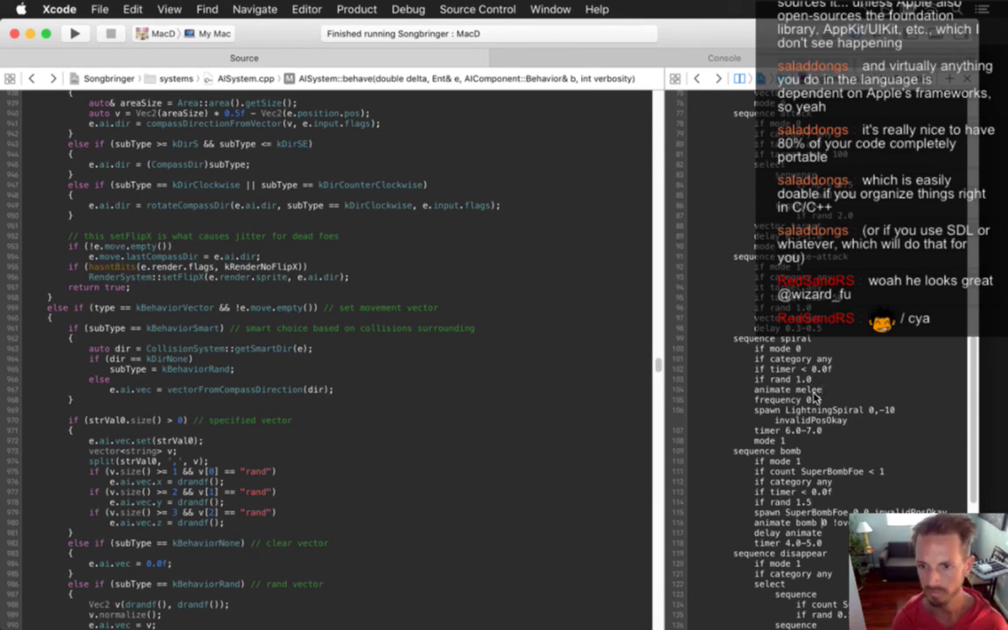
Delete '0 !overridable' from the animate bomb line.
scroll(814, 396, down, 5)
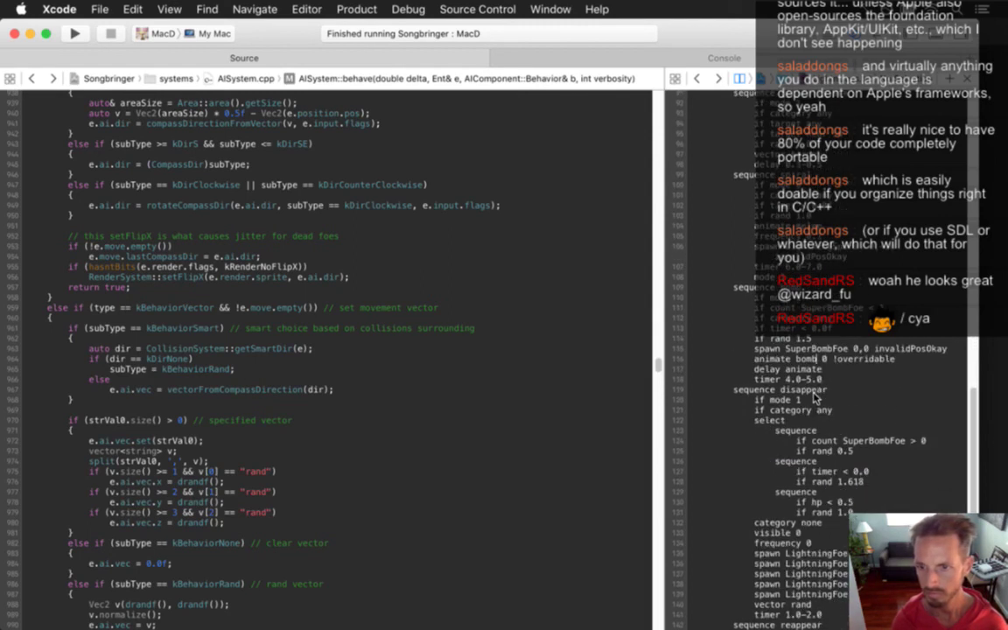
key(shift+End)
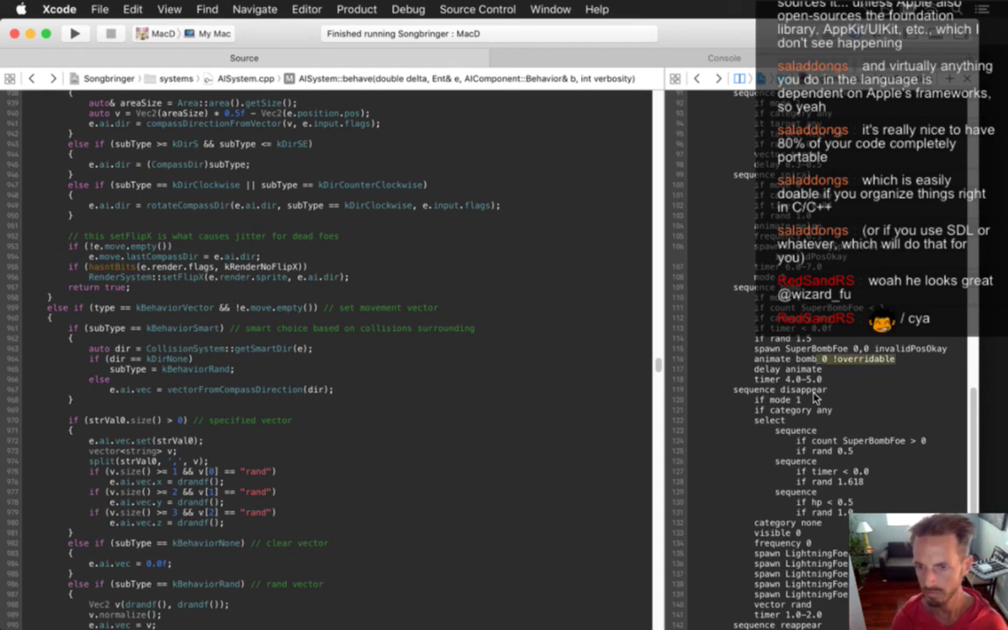
key(BackSpace)
Save the boss config, rerun the game to test it, then return to Photoshop.
key(super+s)
key(super+r)
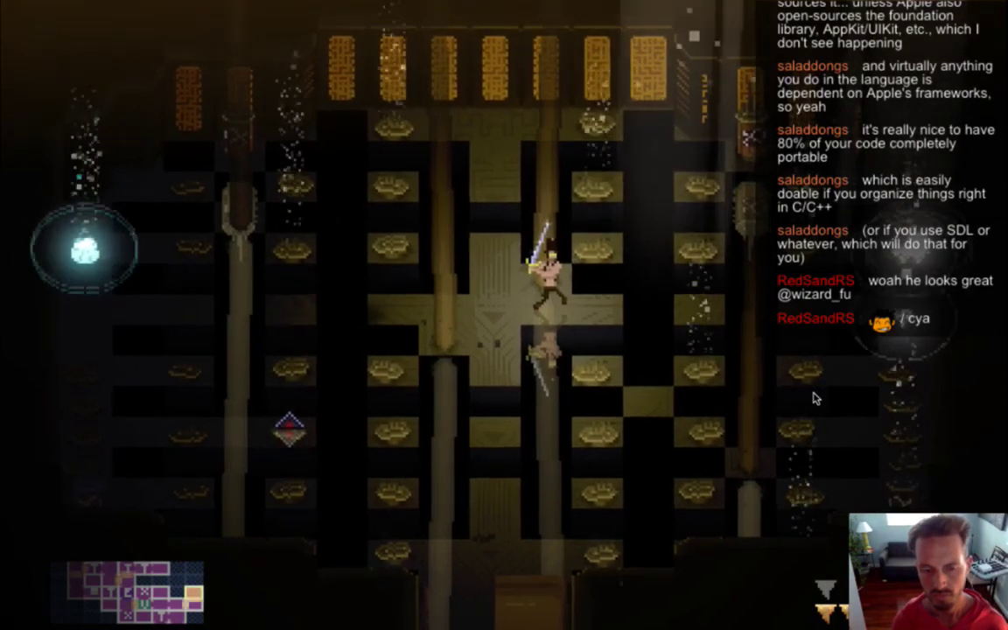
key(super+Tab)
scroll(815, 398, up, 10)
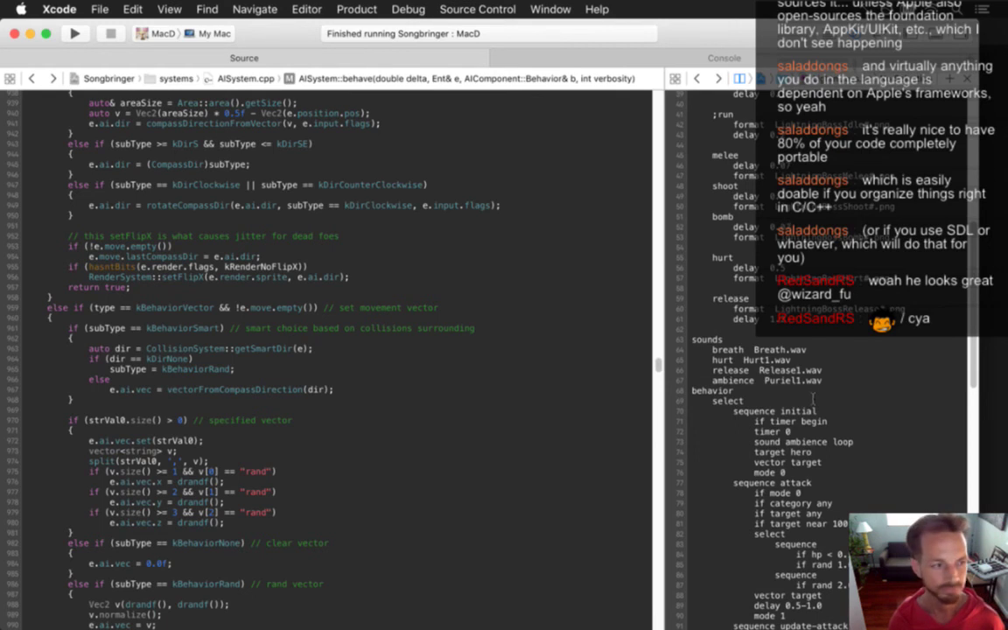
key(super+Tab)
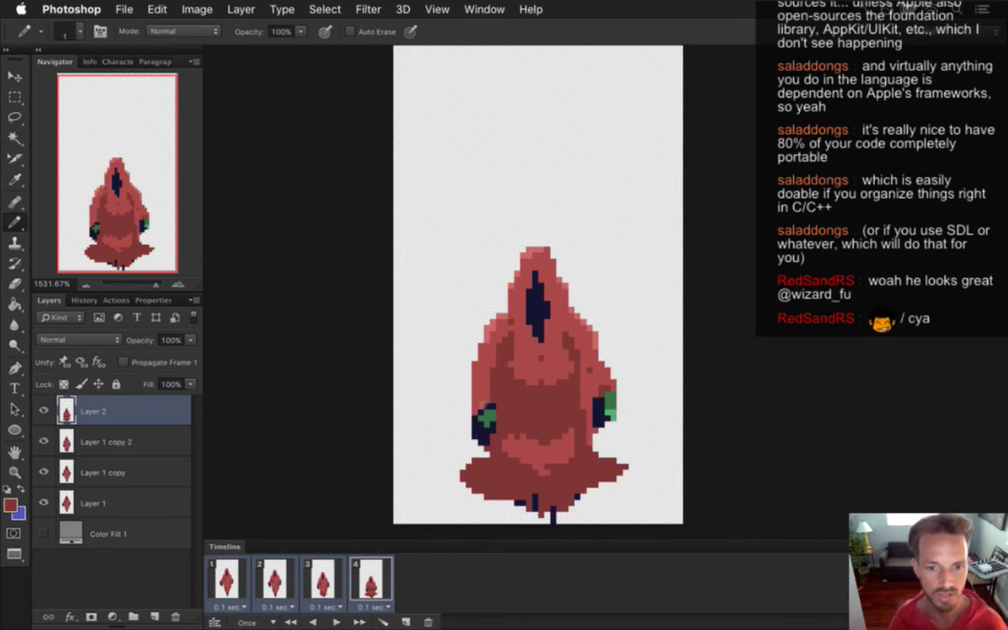
Play through the hooded boss's four-frame animation and review frames 3 and 4.
click(484, 9)
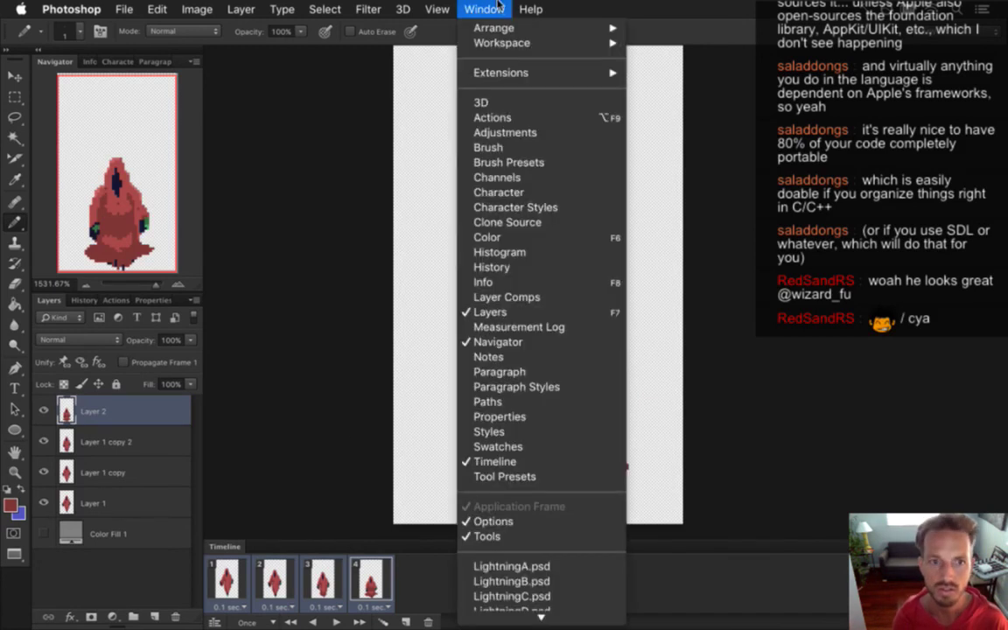
click(229, 581)
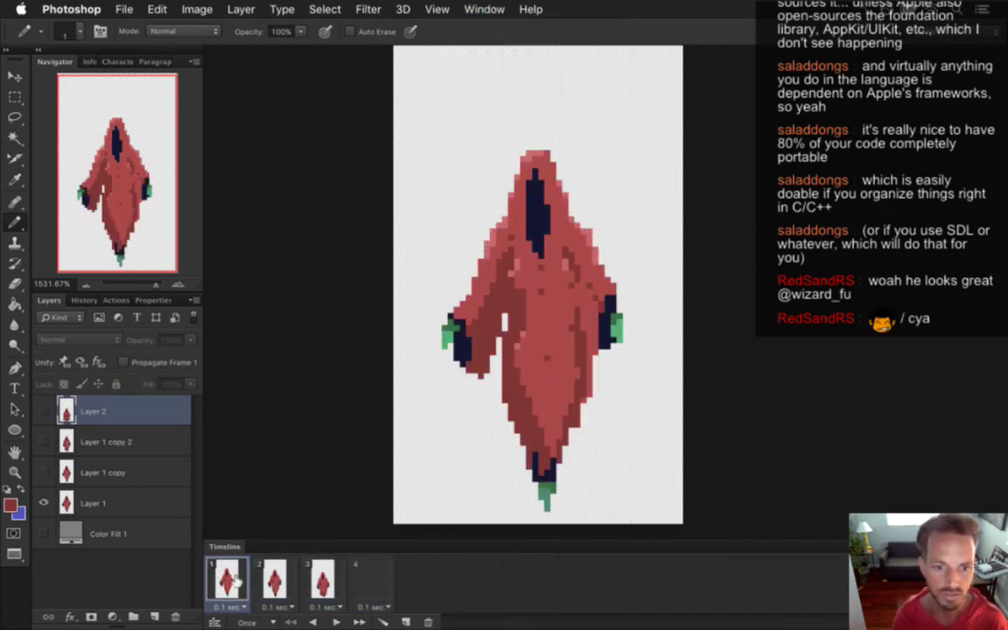
click(336, 622)
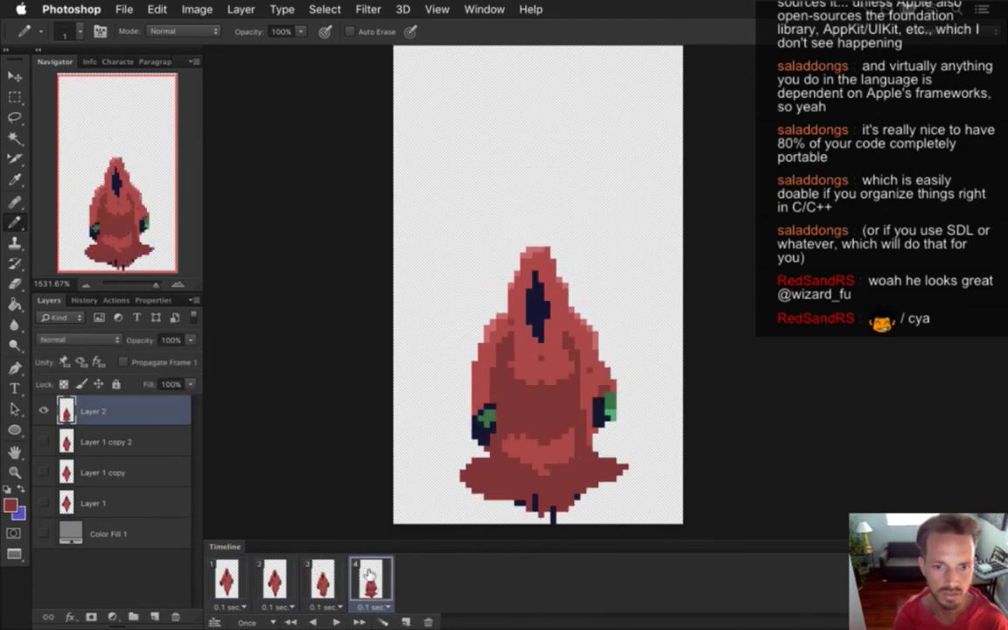
click(341, 581)
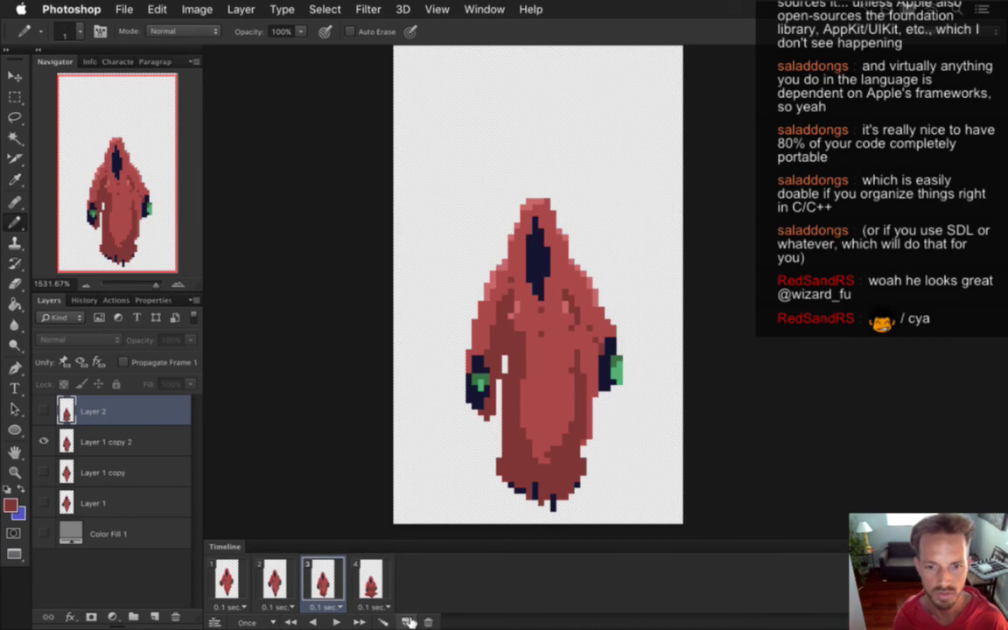
click(371, 582)
Add two new frames copied from the existing poses and compare frames 1 and 2.
click(405, 622)
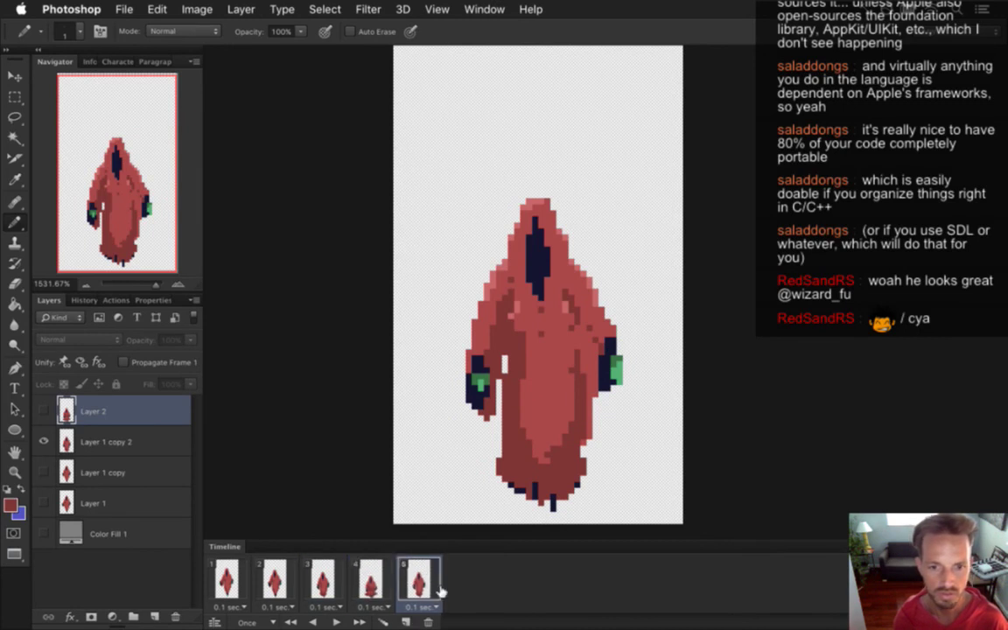
click(275, 582)
click(323, 581)
click(405, 623)
click(226, 580)
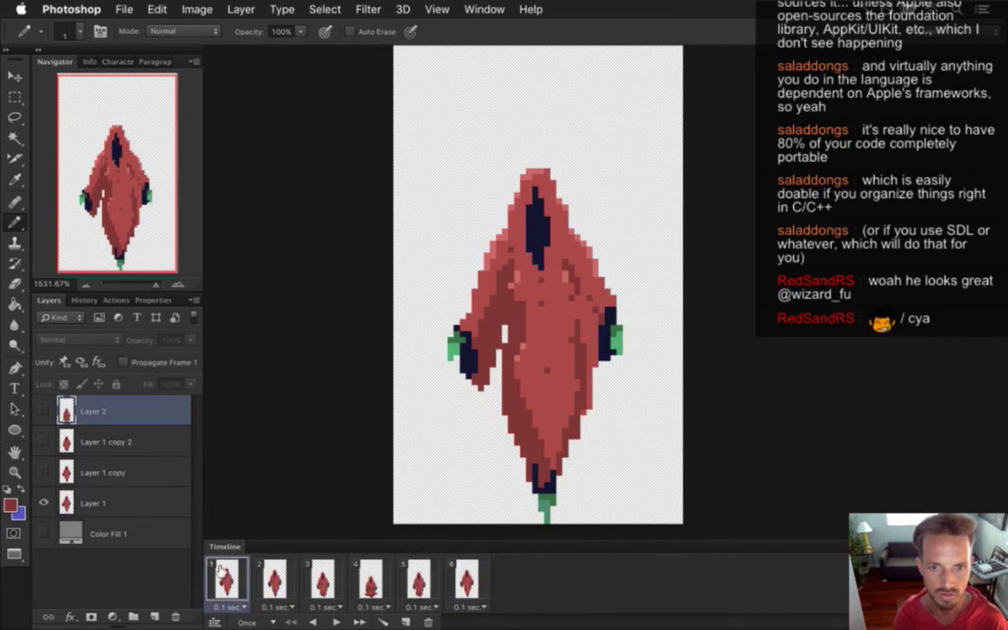
click(273, 580)
click(224, 577)
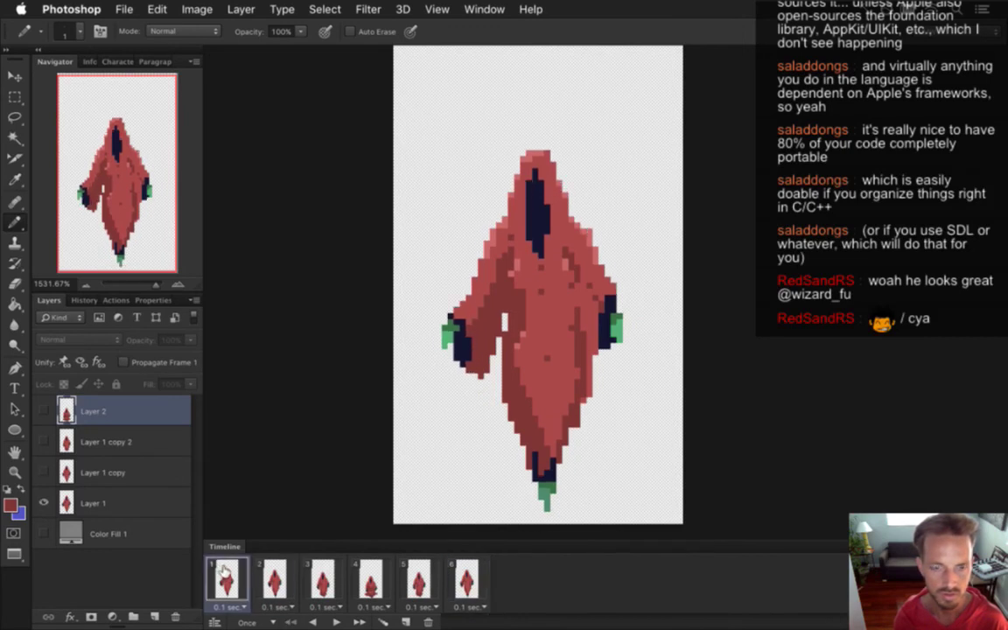
click(275, 580)
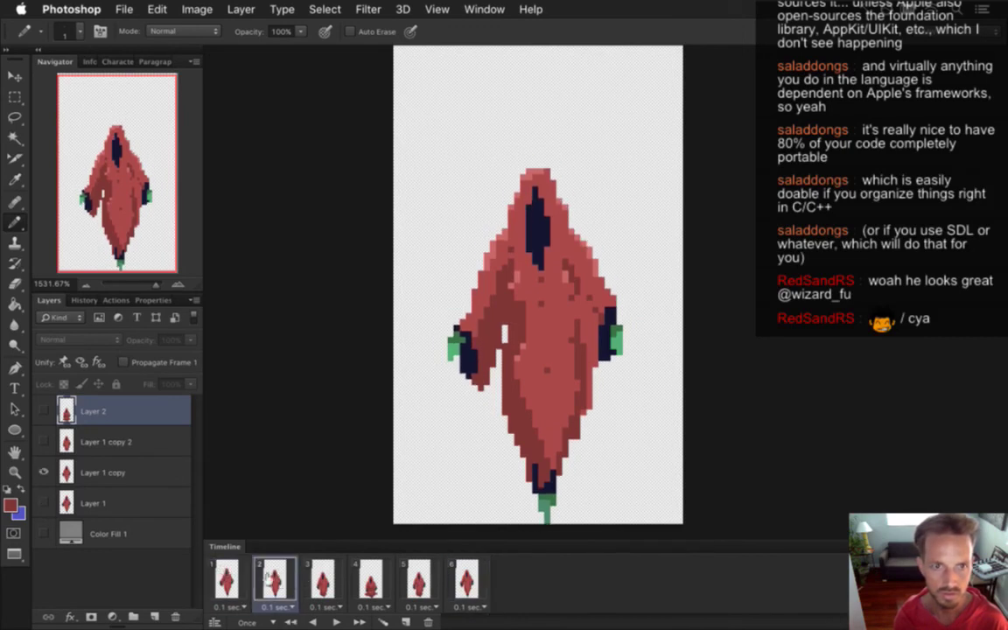
click(229, 580)
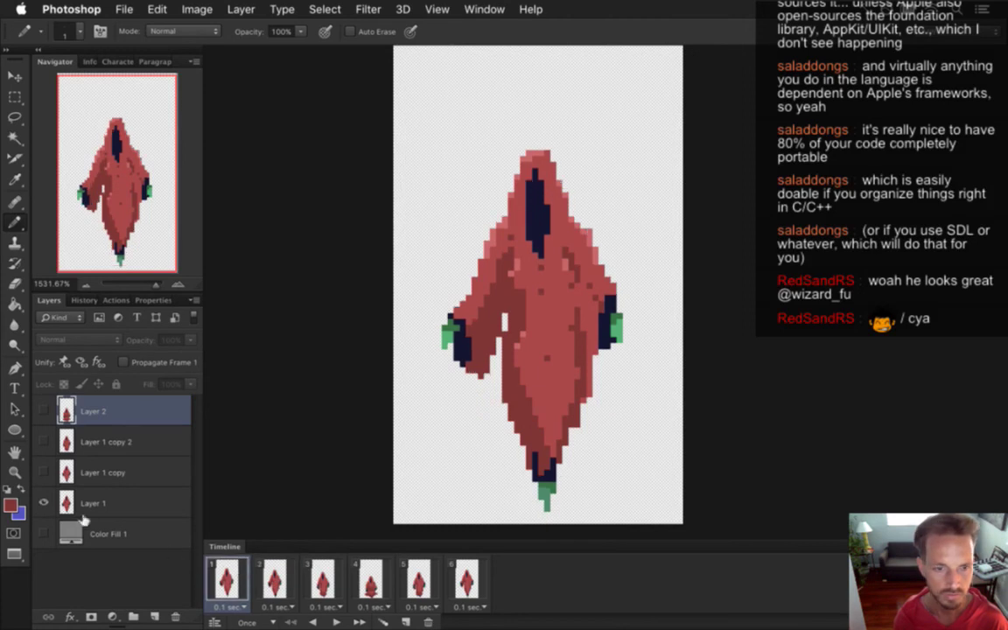
Delete the old fourth frame and step through the remaining five frames.
drag(363, 569, 414, 606)
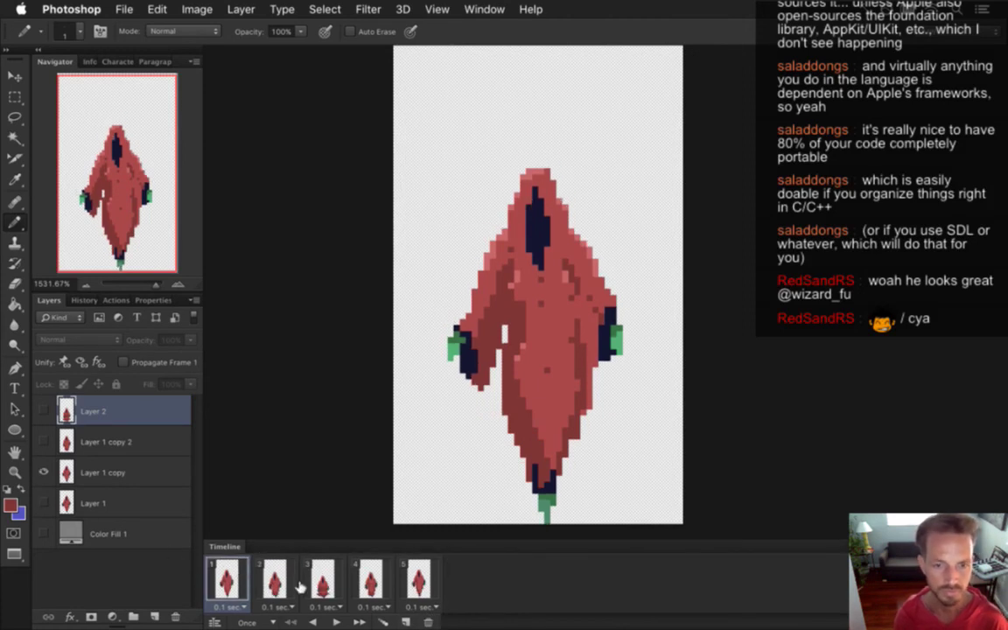
click(274, 582)
click(322, 580)
click(370, 579)
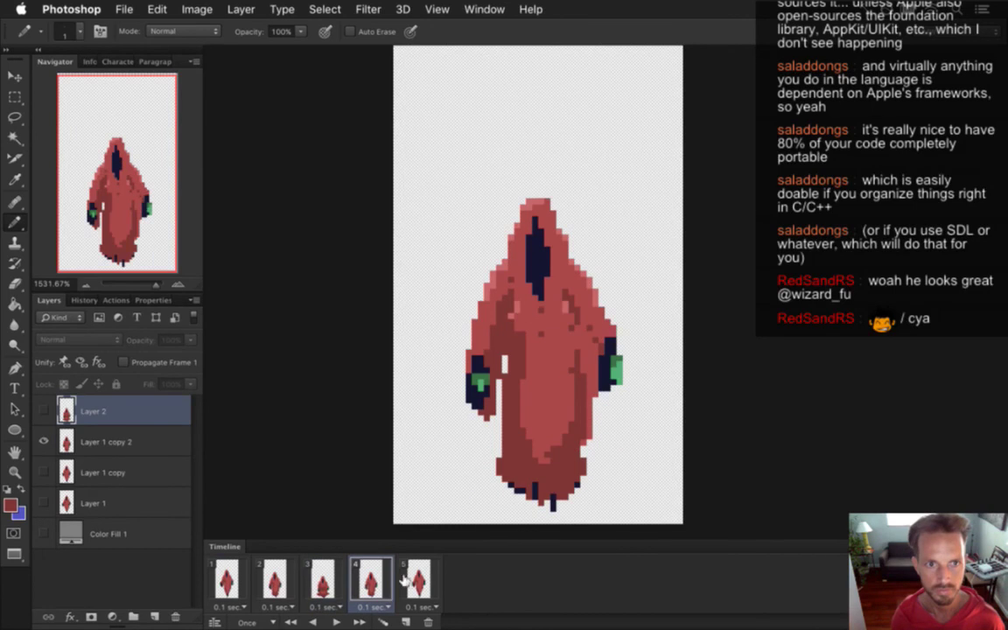
click(404, 585)
click(229, 569)
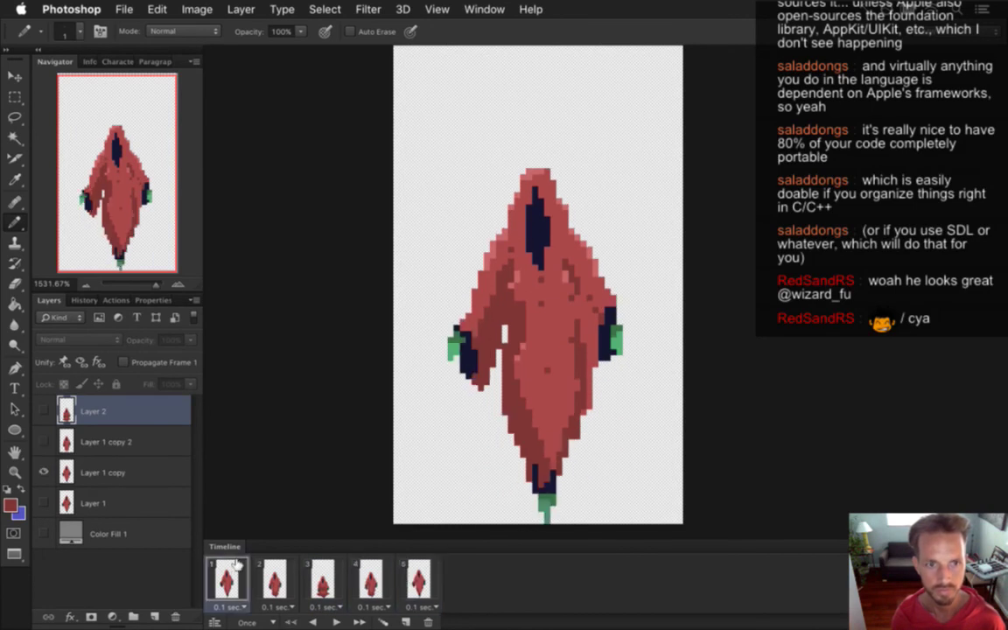
Render the animation as a PNG sequence replacing the old files, then rebuild in Xcode.
key(super+shift+alt+r)
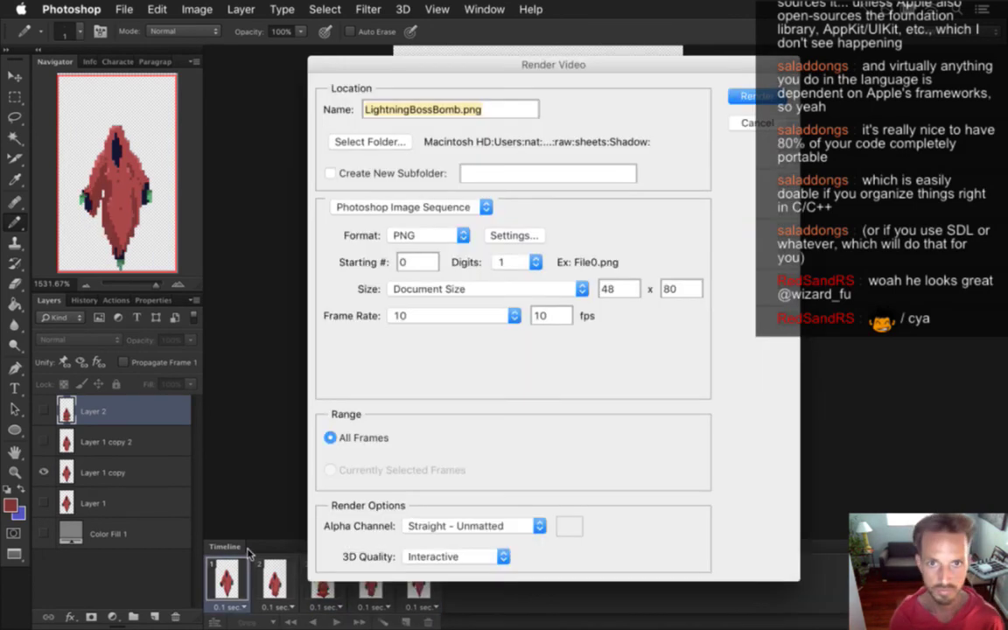
key(Return)
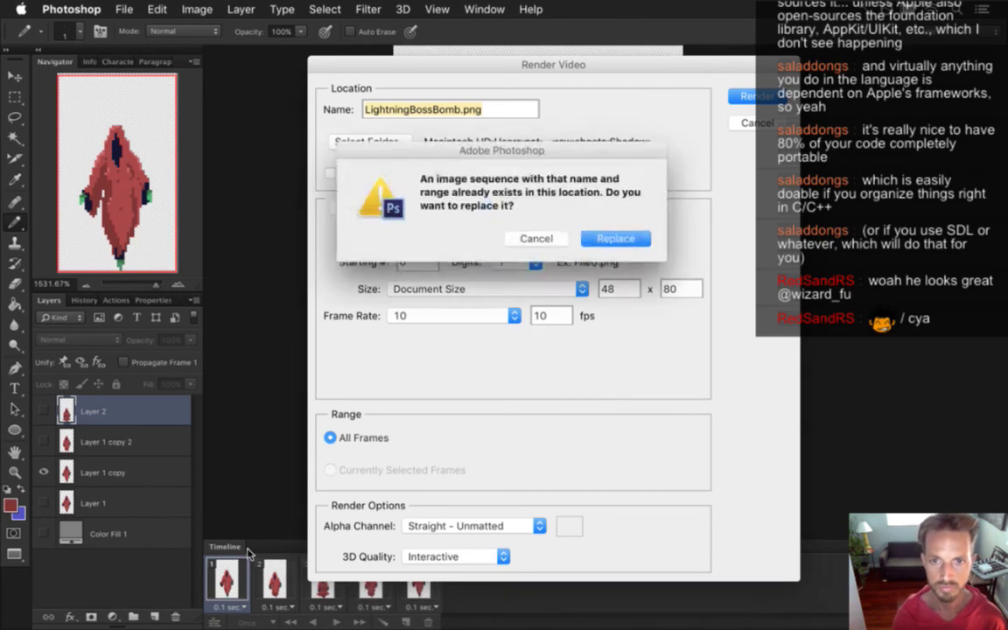
key(Return)
key(super+Tab)
key(super+r)
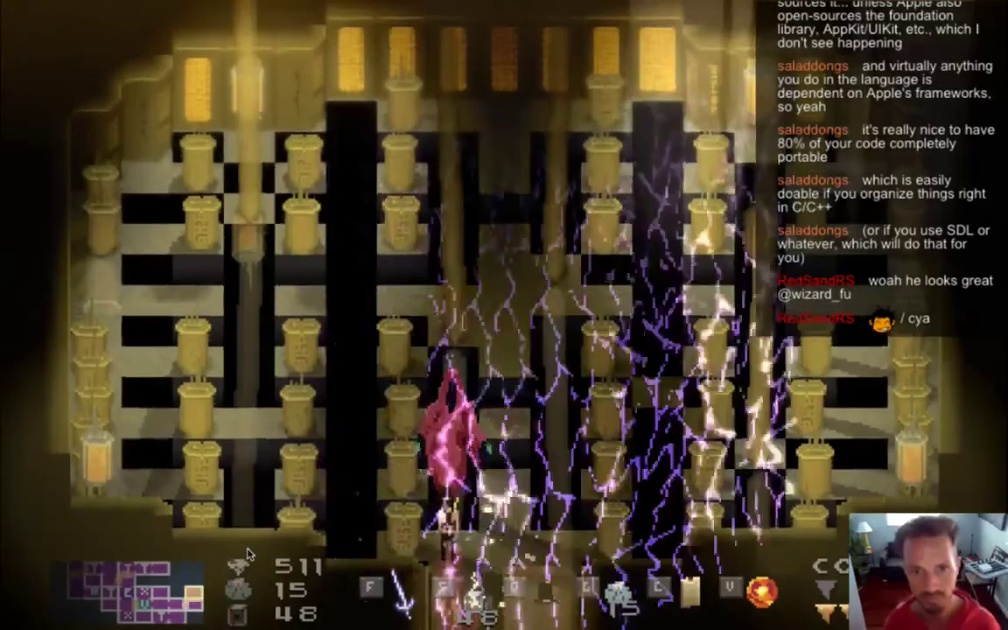
Walk the hero up to the red-hooded boss and attack it with the sword.
key(Right)
key(f)
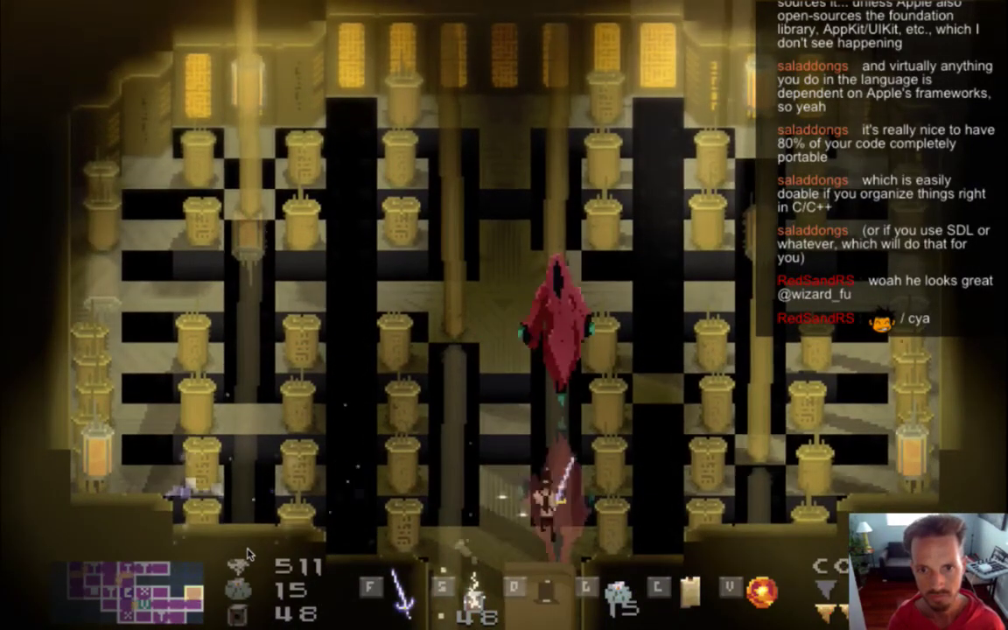
key(Up)
key(f)
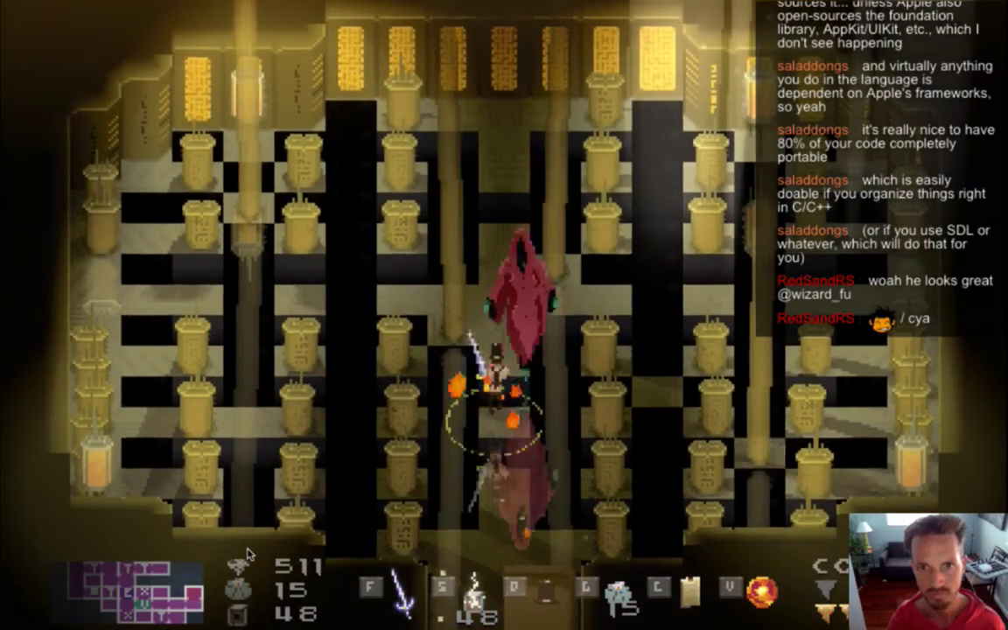
key(Down)
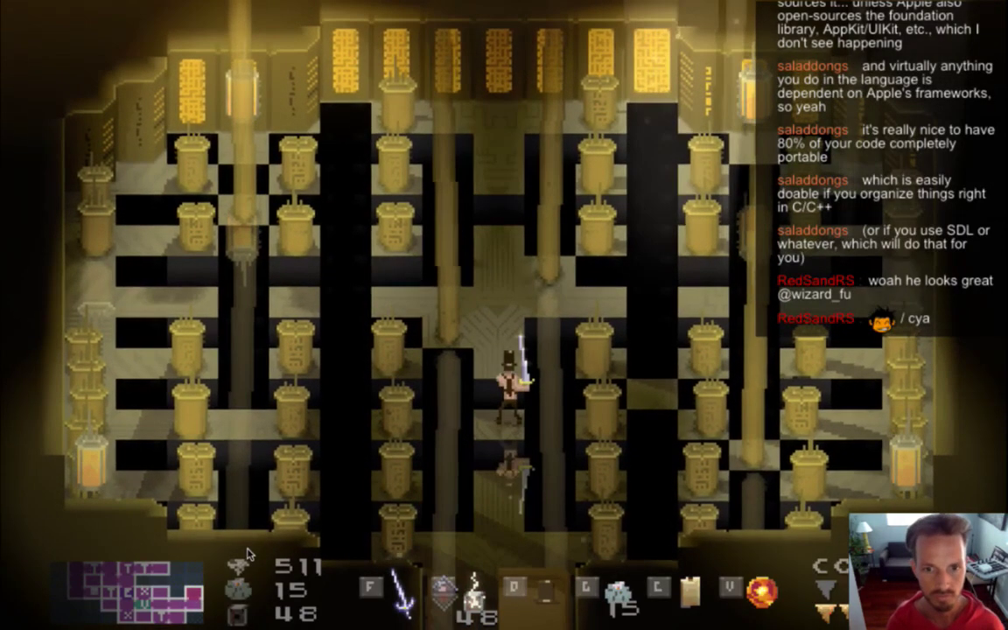
Dodge left away from the boss's lightning, then return to Xcode and relaunch the game.
key(Up)
key(Left)
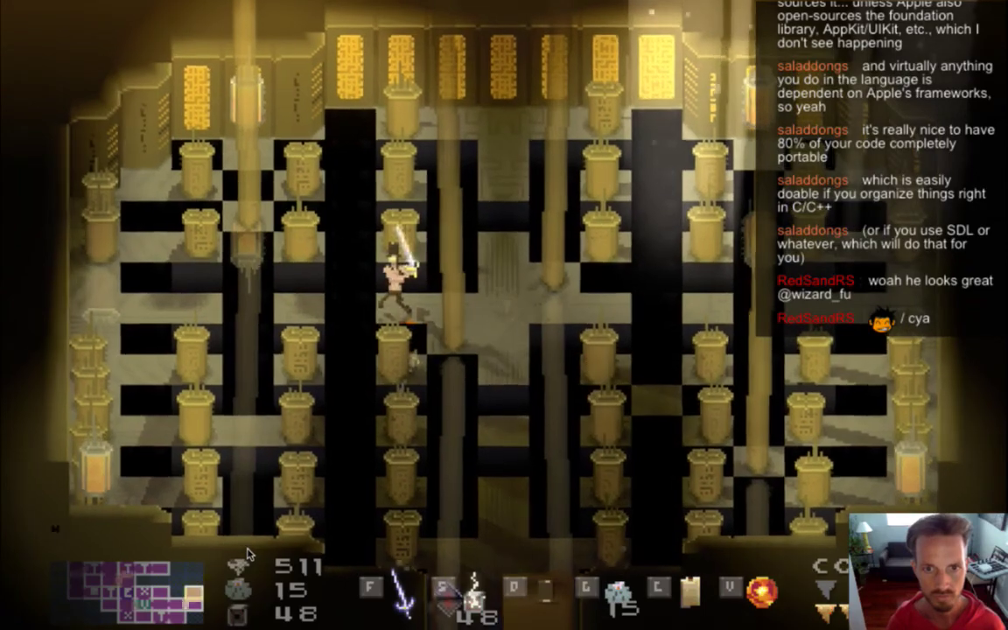
key(Left)
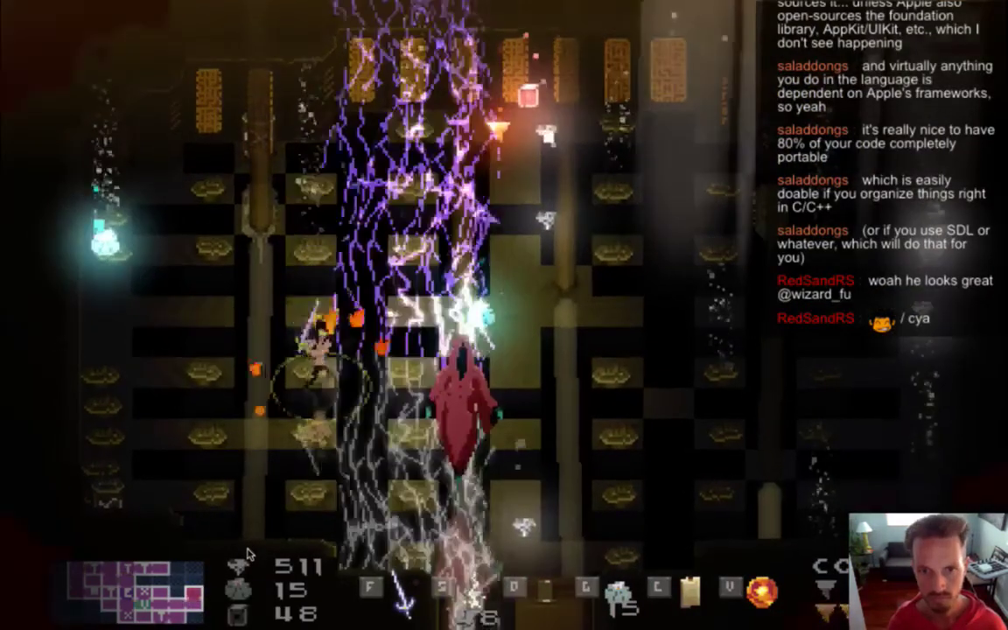
key(Left)
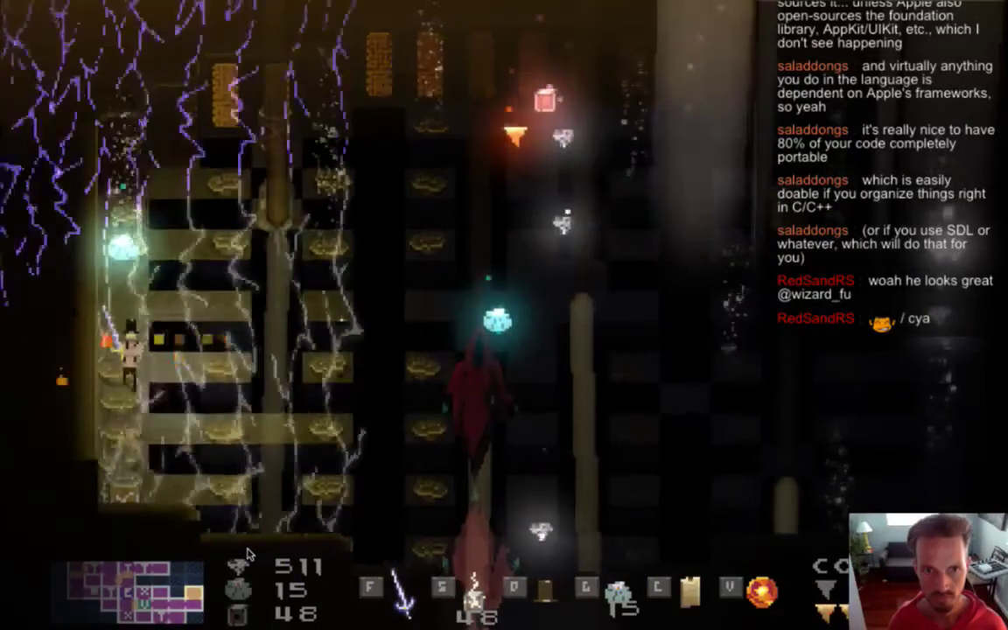
key(Right)
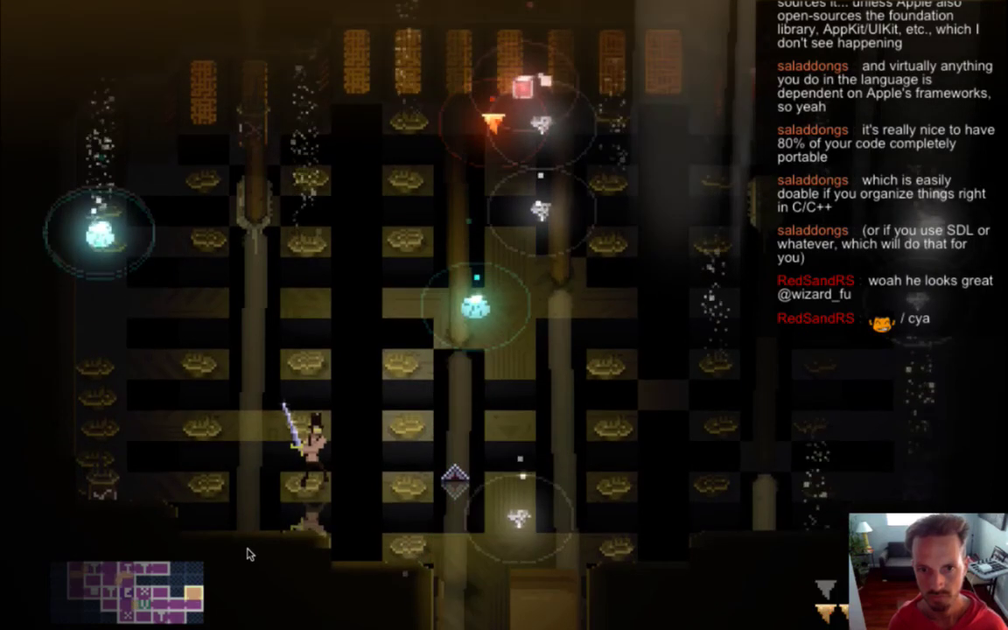
key(super+Tab)
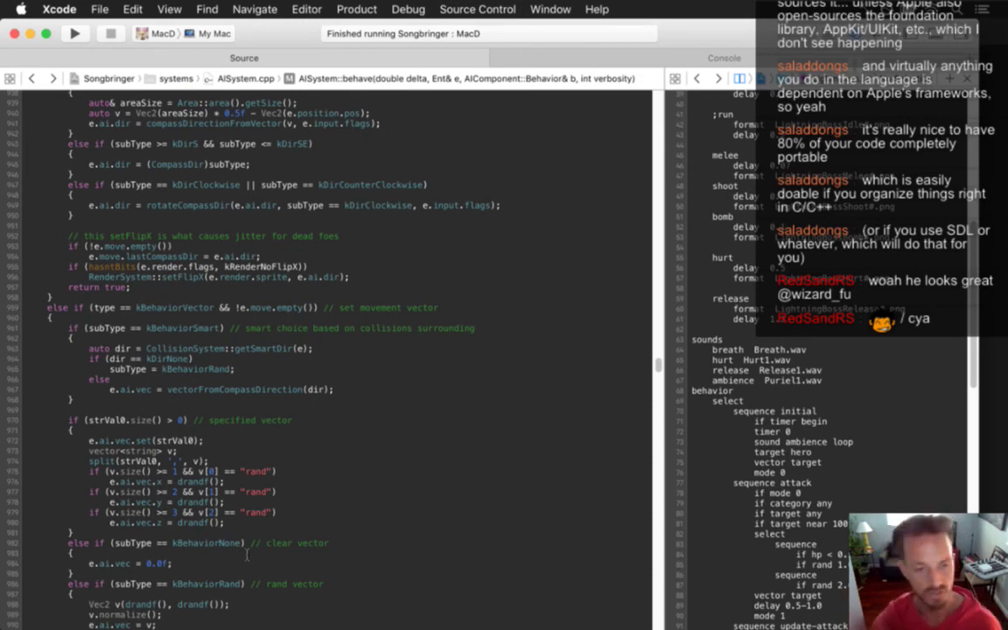
key(super+r)
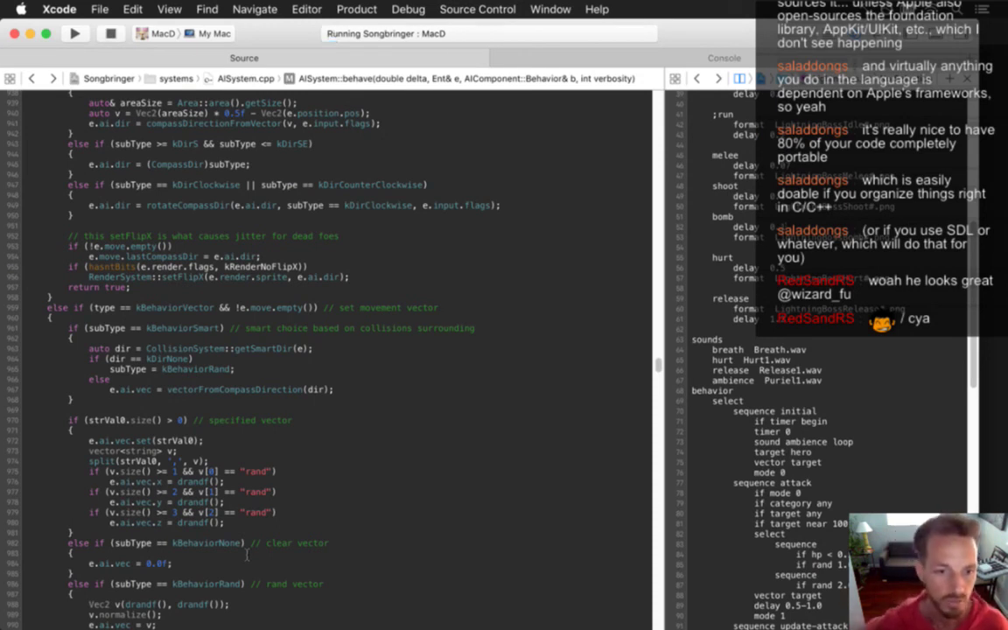